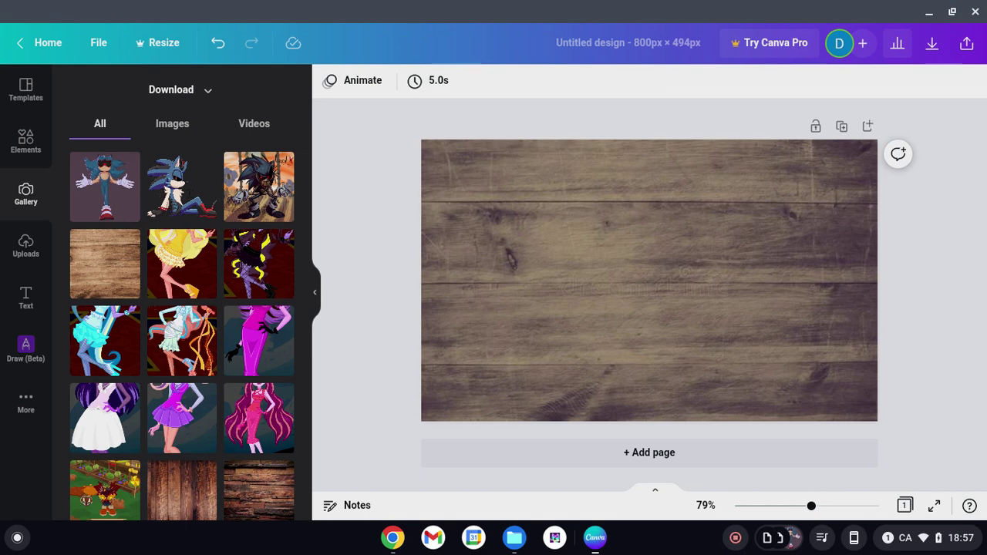
Show the Recent folder in the gallery and look through its images.
{"action": "left_click", "coordinate": [199, 91]}
{"action": "left_click", "coordinate": [181, 146]}
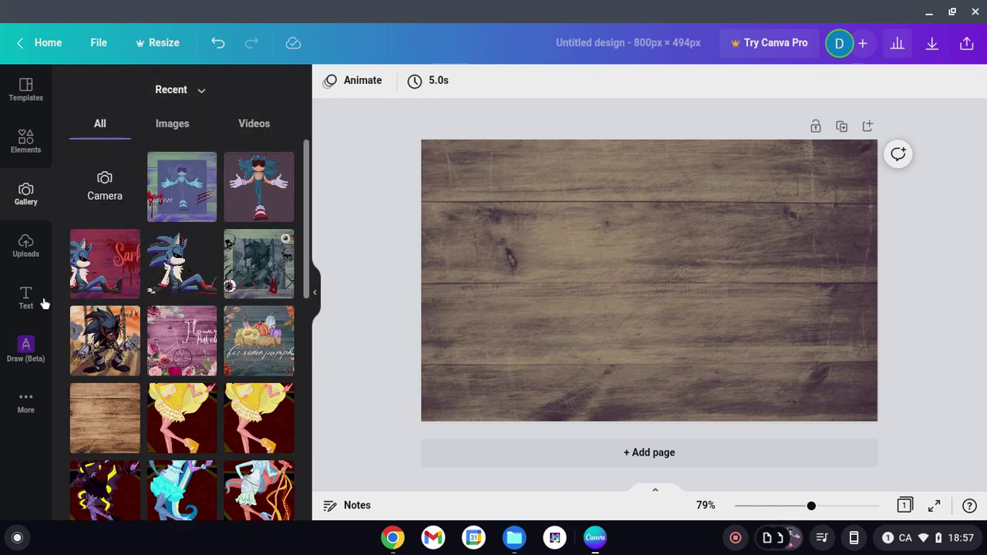
{"action": "scroll", "coordinate": [139, 308], "scroll_direction": "down", "scroll_amount": 2}
{"action": "scroll", "coordinate": [139, 312], "scroll_direction": "up", "scroll_amount": 2}
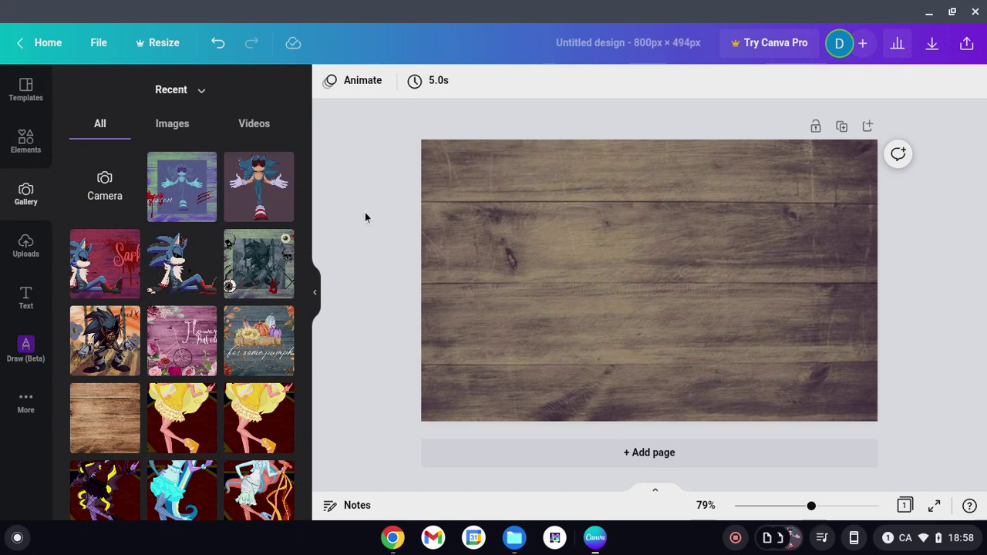
Switch to Chrome and save the enlarged Sark the hedgehog image from Pinterest to the Downloads folder.
{"action": "left_click", "coordinate": [392, 537]}
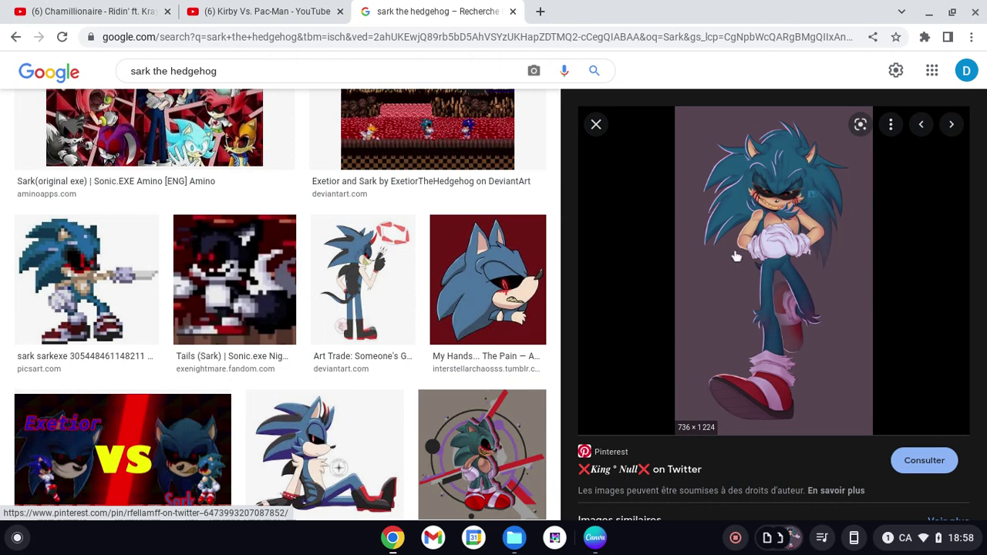
{"action": "right_click", "coordinate": [779, 262]}
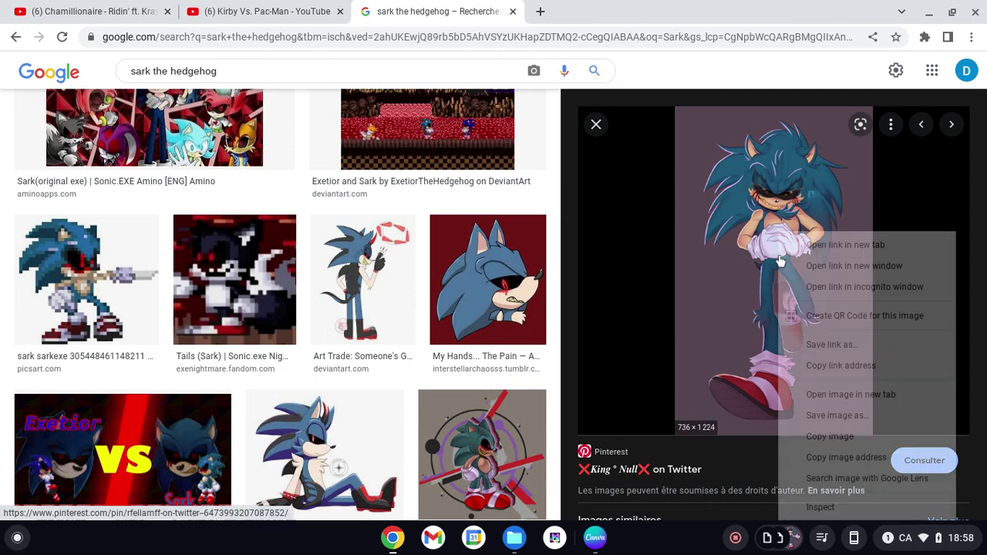
{"action": "left_click", "coordinate": [866, 415]}
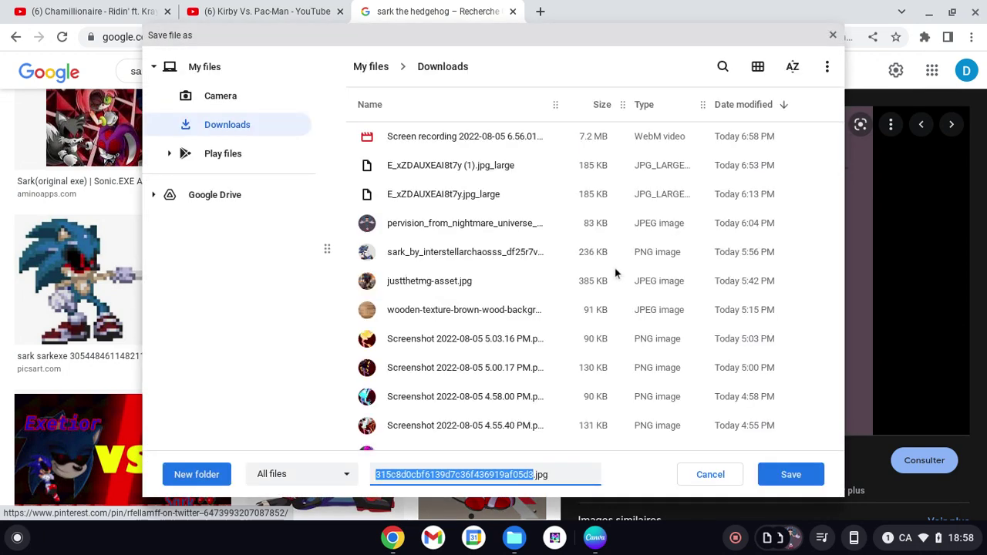
{"action": "left_click", "coordinate": [809, 477]}
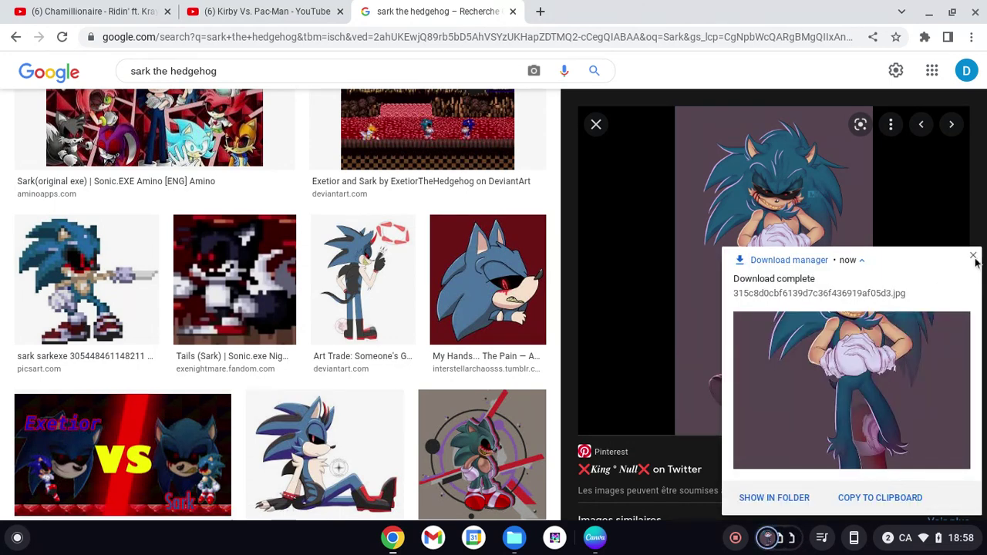
{"action": "left_click", "coordinate": [973, 258]}
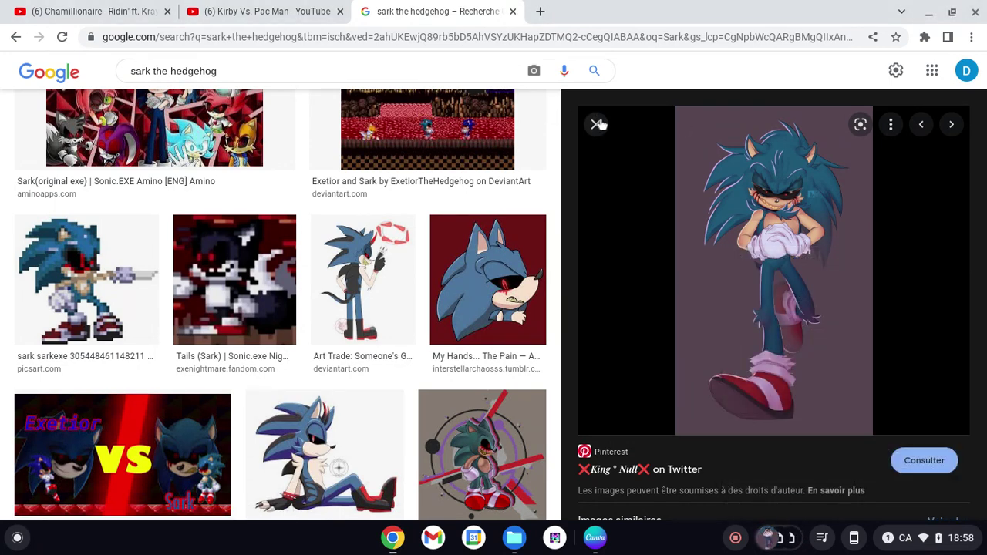
{"action": "key", "text": "Escape"}
Switch back to Canva, leave the open design and move Untitled Design from the recent designs to the trash.
{"action": "left_click", "coordinate": [595, 537]}
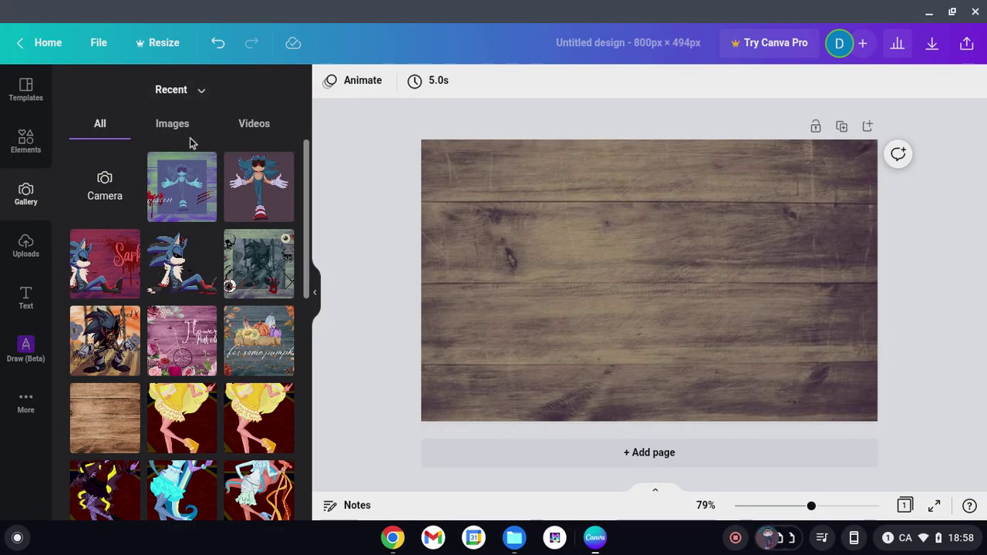
{"action": "left_click", "coordinate": [316, 292]}
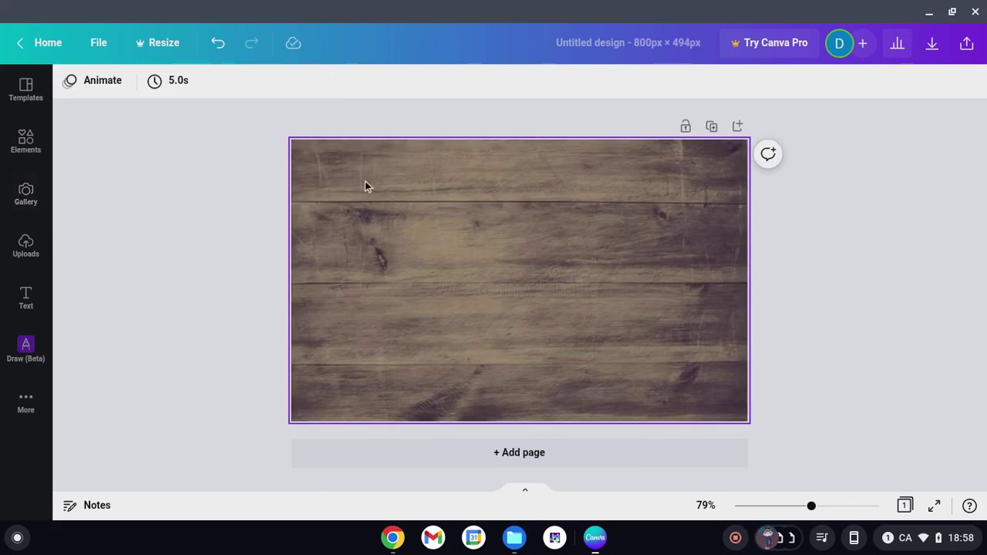
{"action": "left_click", "coordinate": [20, 53]}
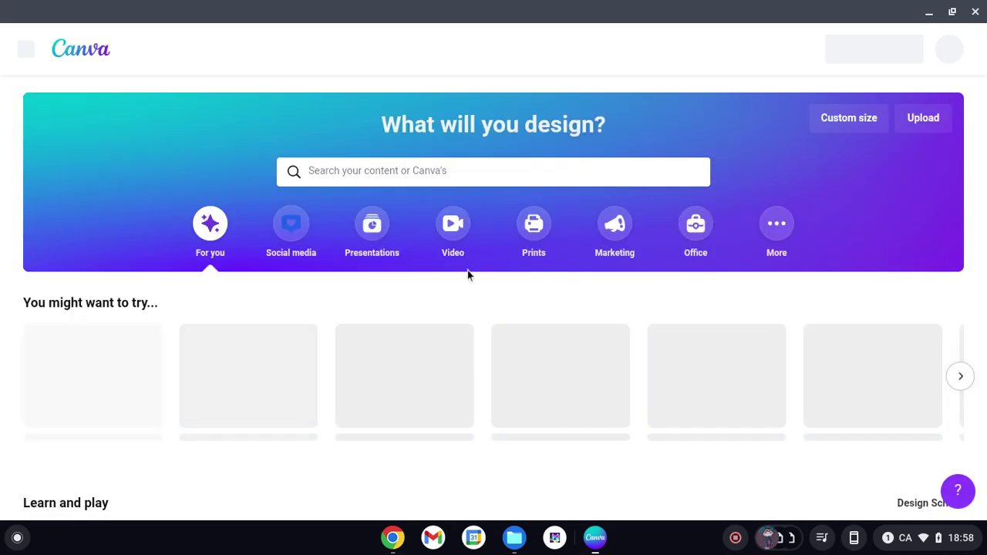
{"action": "scroll", "coordinate": [459, 266], "scroll_direction": "down", "scroll_amount": 5}
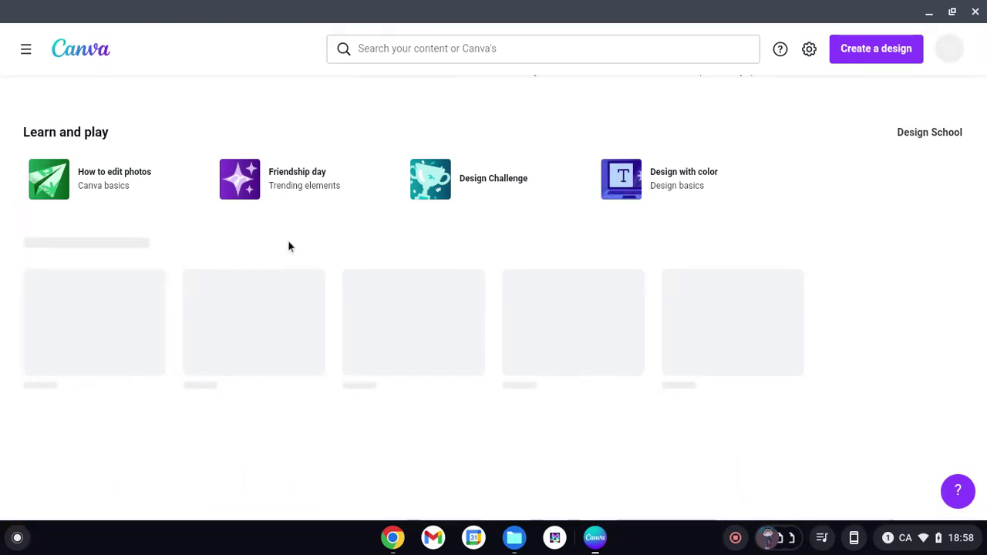
{"action": "scroll", "coordinate": [287, 240], "scroll_direction": "up", "scroll_amount": 2}
{"action": "scroll", "coordinate": [287, 246], "scroll_direction": "down", "scroll_amount": 2}
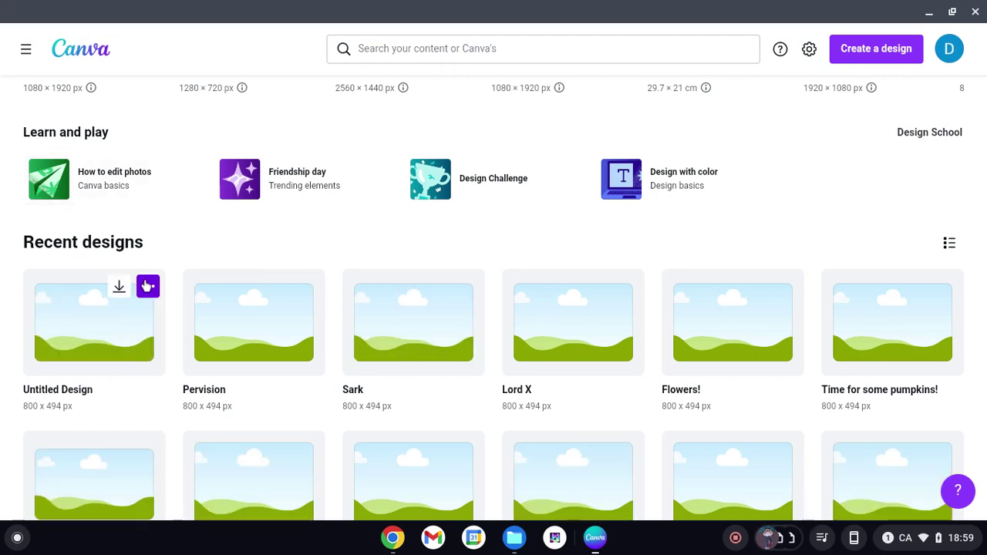
{"action": "left_click", "coordinate": [151, 292]}
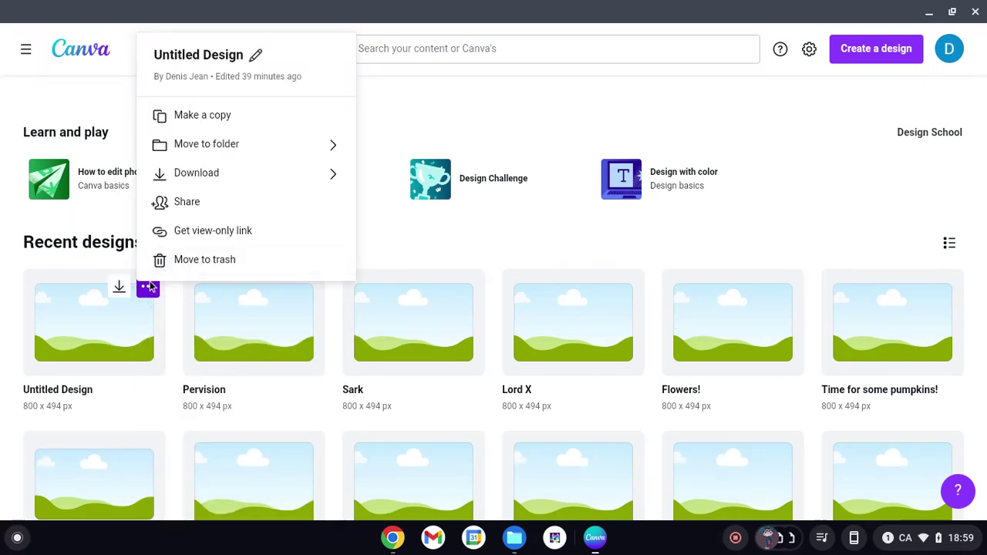
{"action": "left_click", "coordinate": [159, 261]}
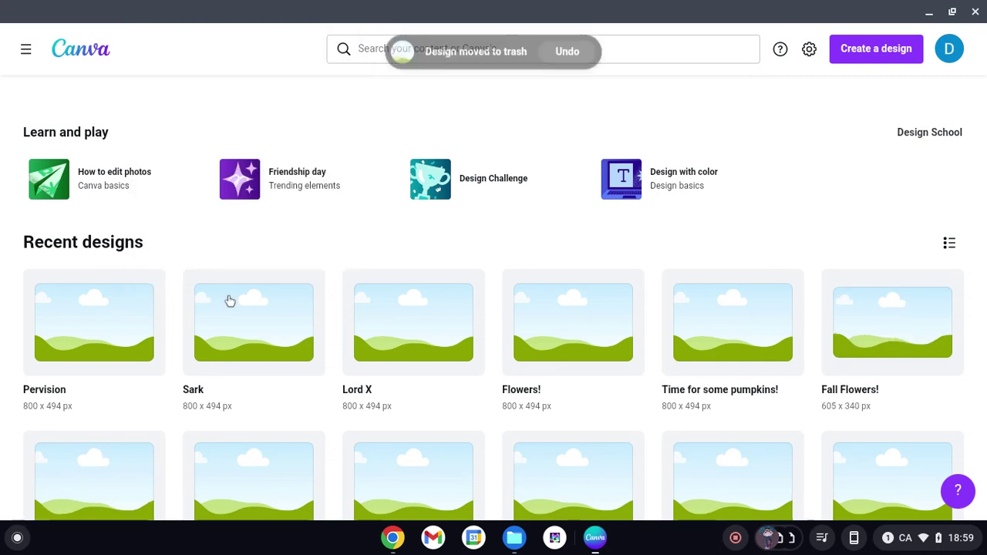
Create a new 800 × 494 px design by editing the brown wooden texture photo from the Download folder in Photos.
{"action": "left_click", "coordinate": [873, 48]}
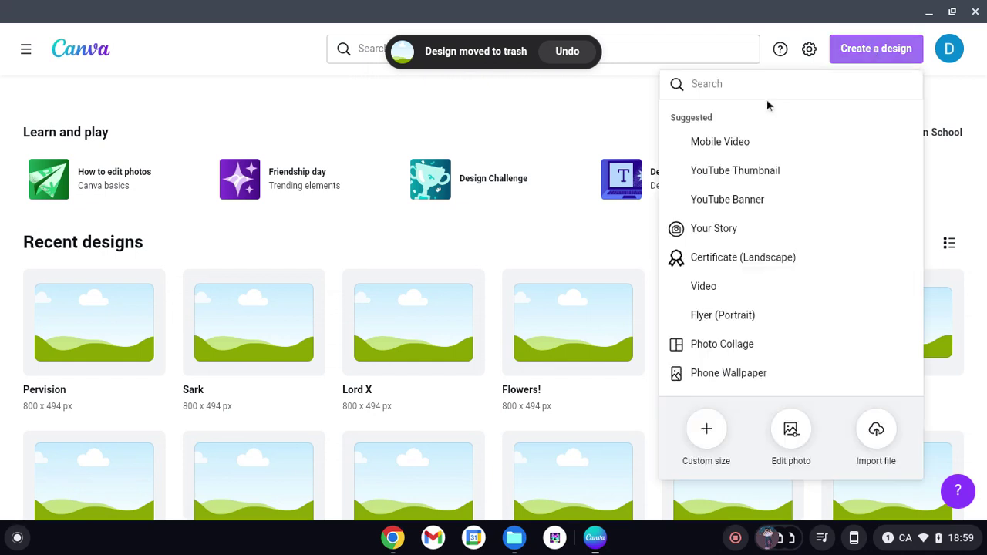
{"action": "left_click", "coordinate": [790, 430]}
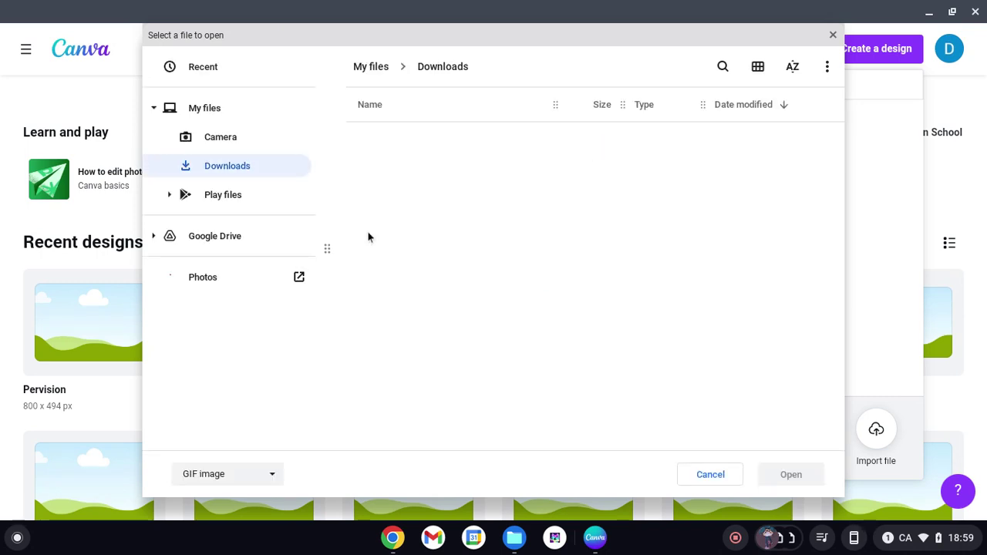
{"action": "left_click", "coordinate": [297, 279]}
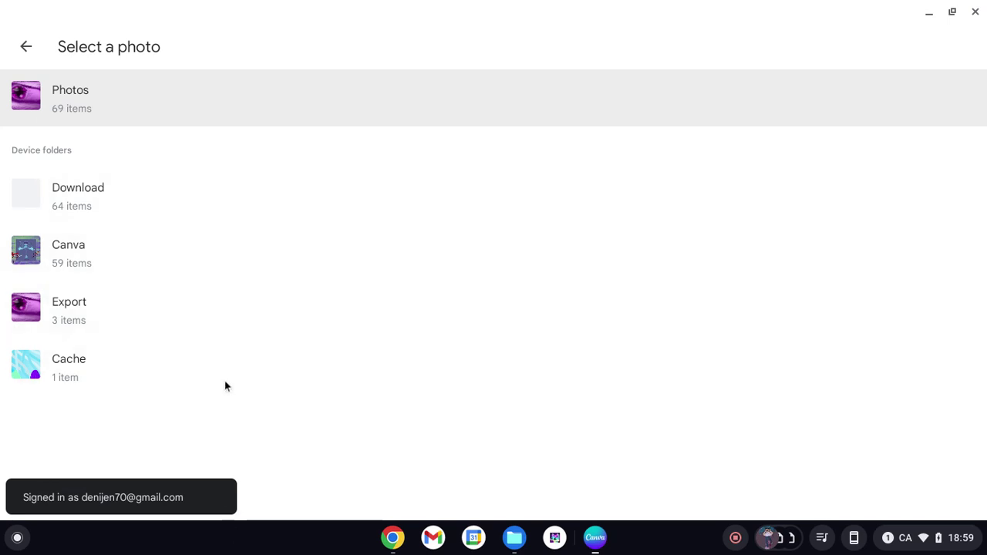
{"action": "left_click", "coordinate": [183, 186]}
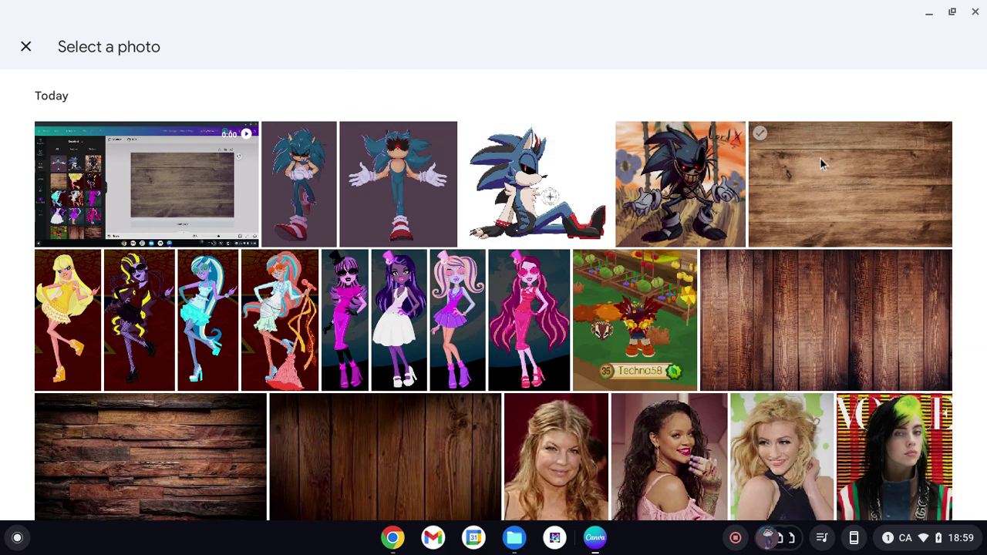
{"action": "key", "text": "Escape"}
{"action": "key", "text": "Escape"}
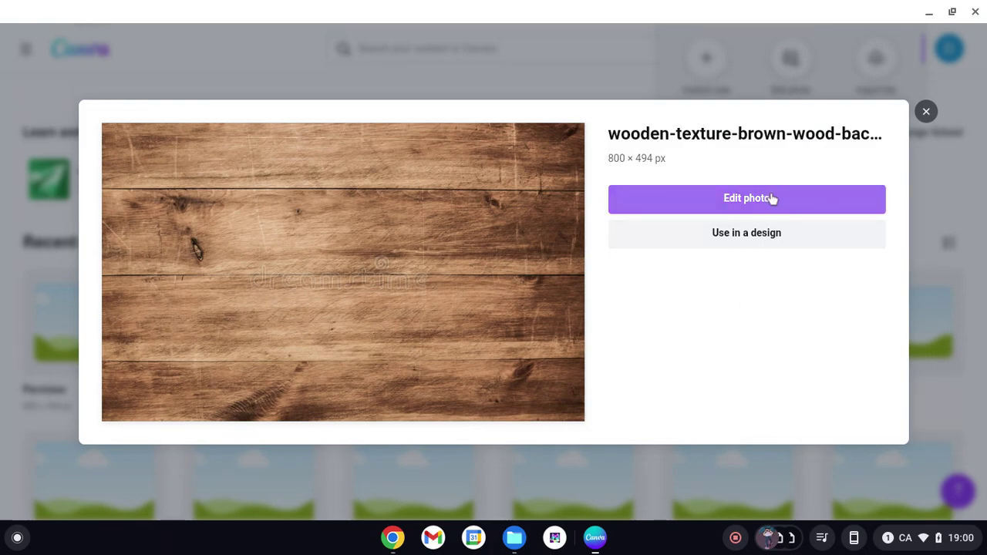
{"action": "left_click", "coordinate": [770, 199]}
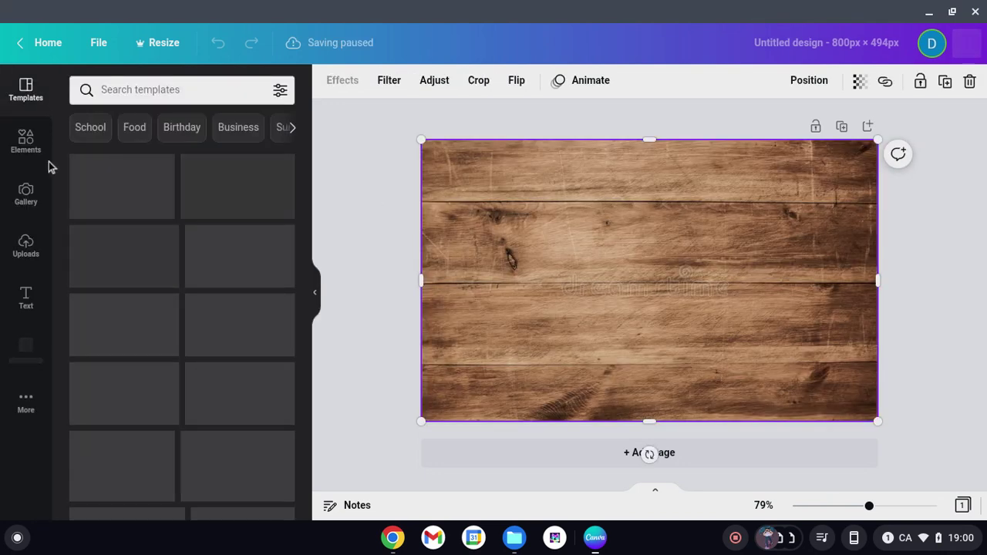
Apply the Mint Choc Duotone effect to the wooden background and deselect it.
{"action": "left_click", "coordinate": [27, 193]}
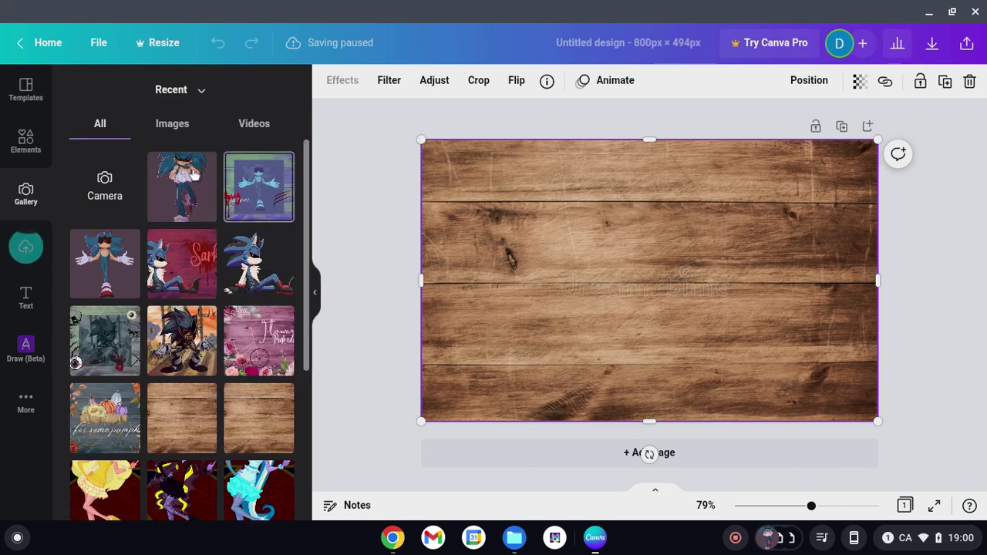
{"action": "left_click", "coordinate": [25, 139]}
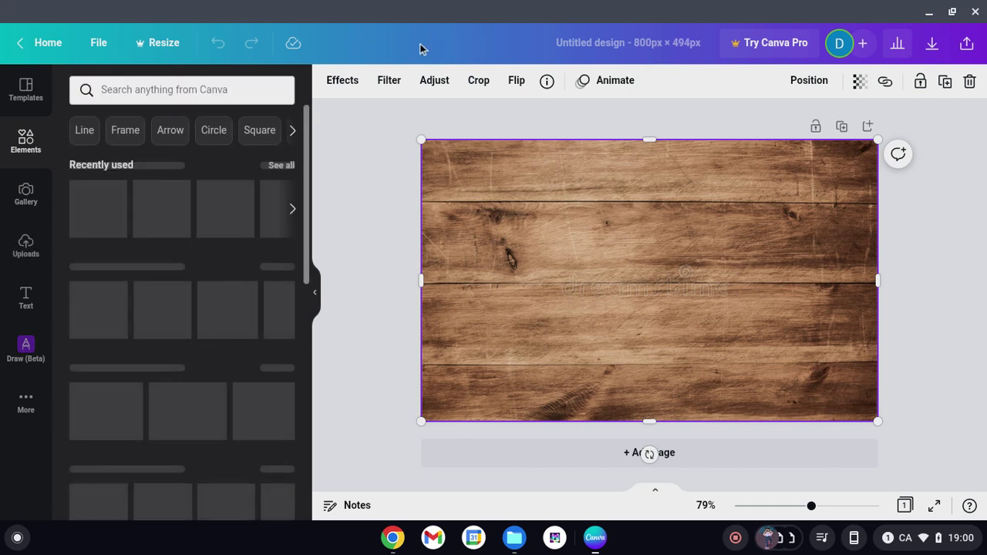
{"action": "left_click", "coordinate": [344, 81]}
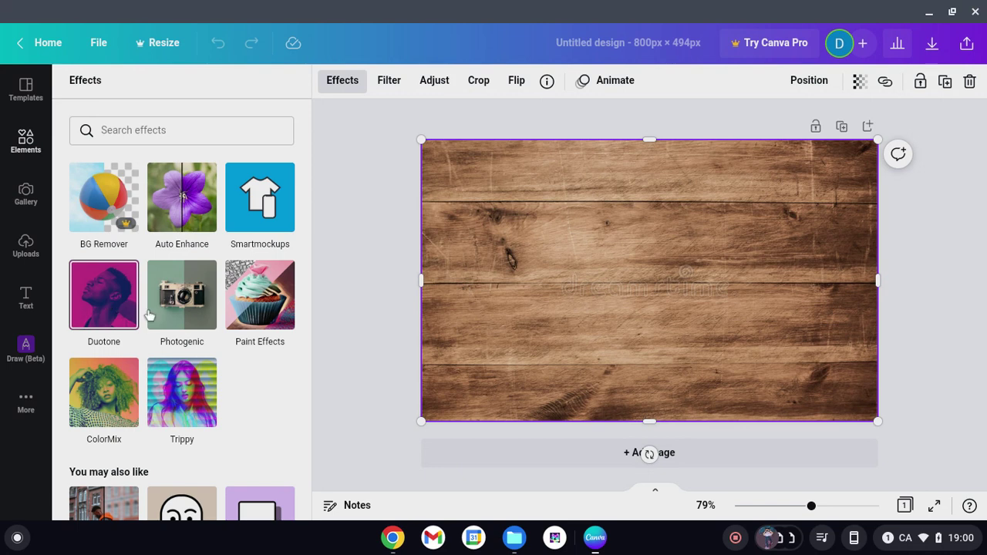
{"action": "left_click", "coordinate": [123, 304]}
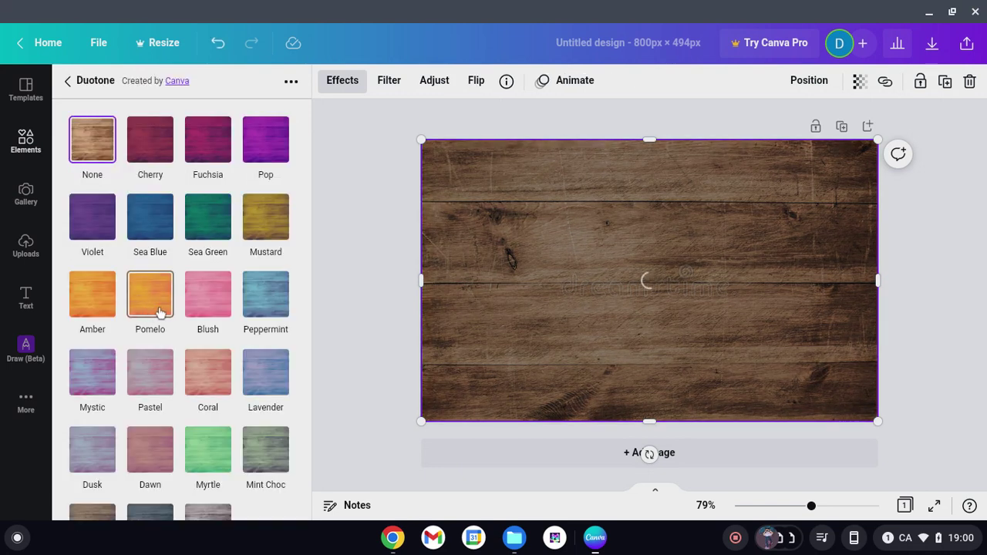
{"action": "scroll", "coordinate": [194, 330], "scroll_direction": "down", "scroll_amount": 1}
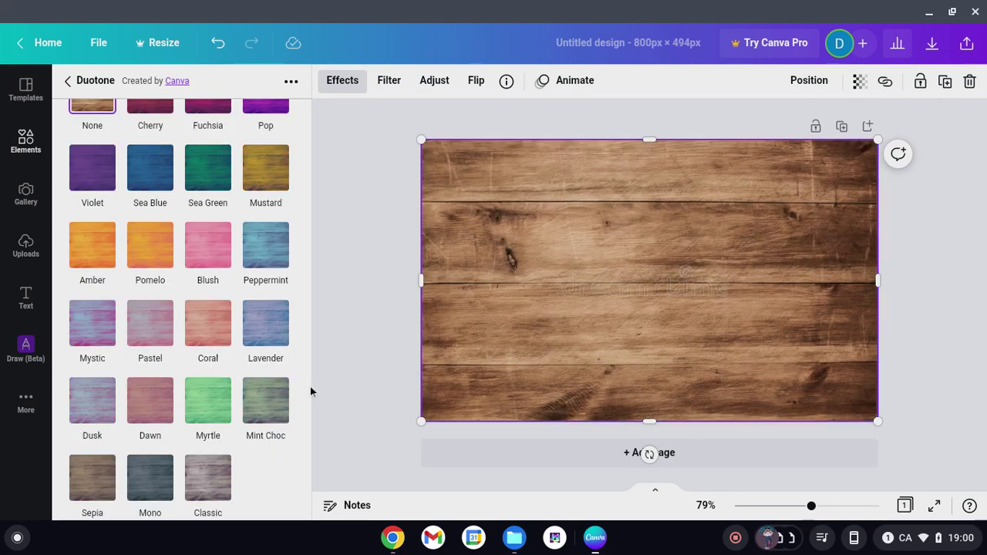
{"action": "left_click", "coordinate": [279, 403]}
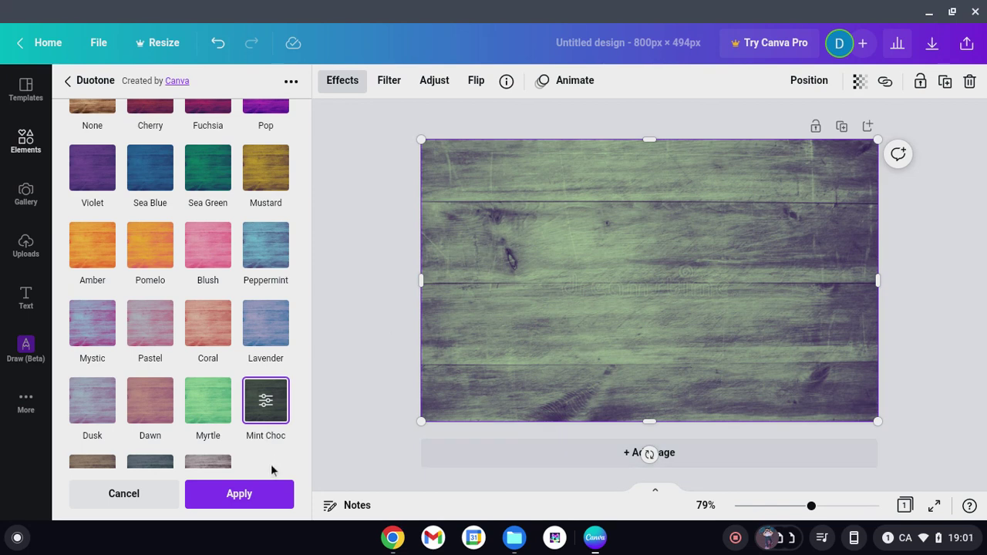
{"action": "scroll", "coordinate": [262, 454], "scroll_direction": "down", "scroll_amount": 1}
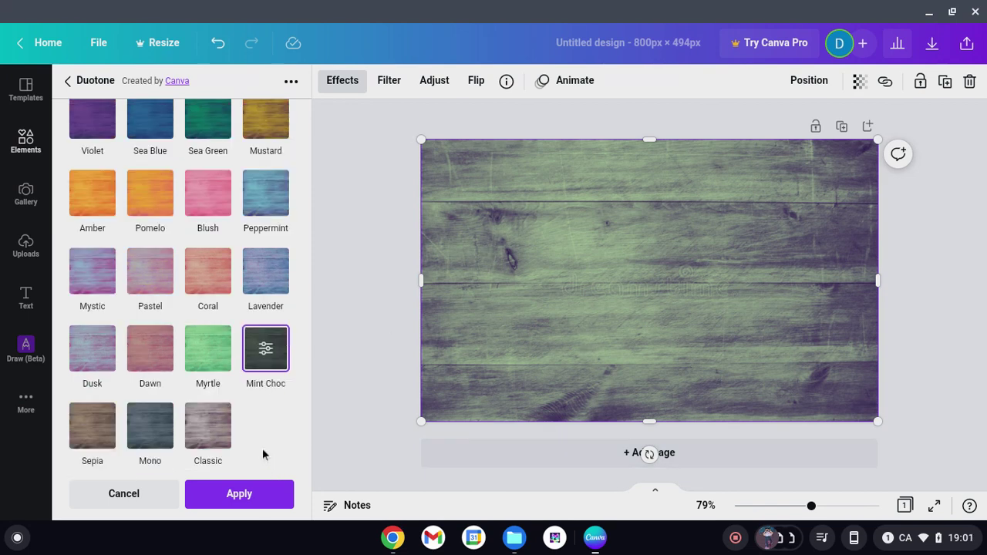
{"action": "left_click", "coordinate": [254, 494]}
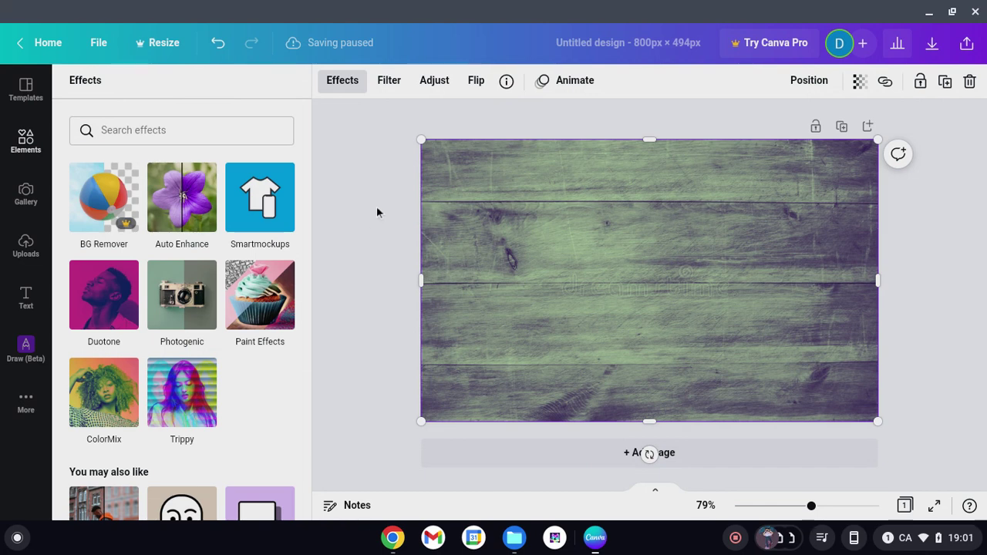
{"action": "left_click", "coordinate": [385, 182]}
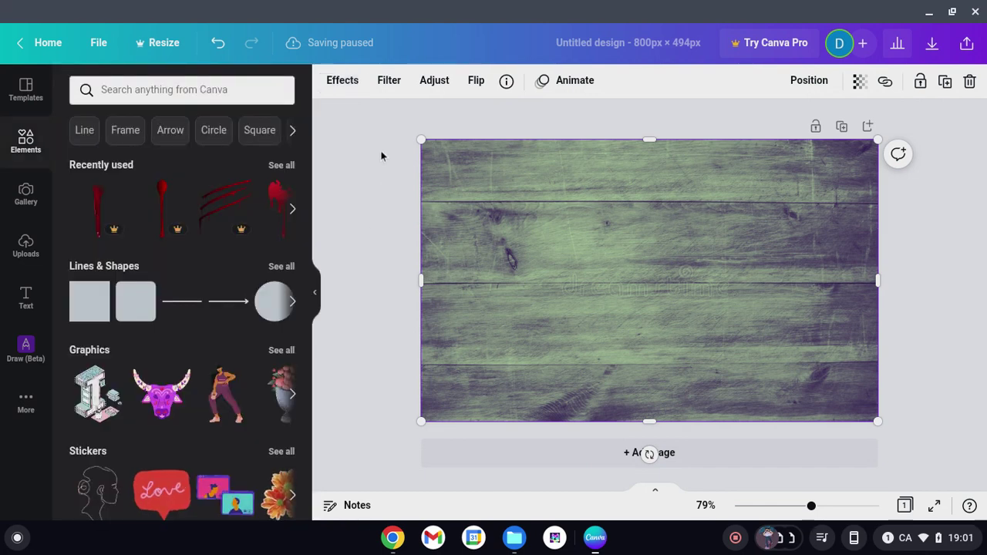
{"action": "left_click", "coordinate": [381, 157]}
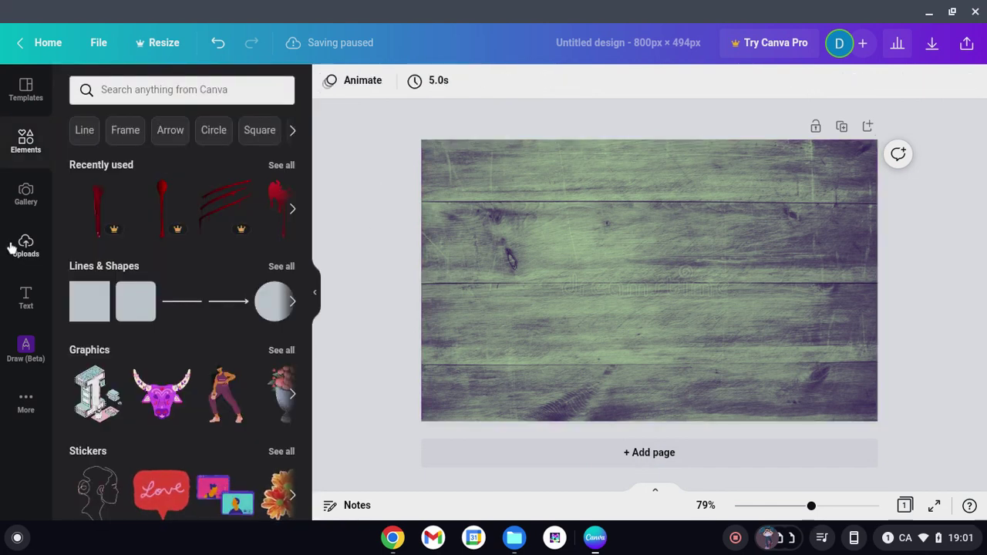
Add the newly saved hedgehog image from the gallery to the page, enlarge it slightly and centre it on the background.
{"action": "left_click", "coordinate": [26, 189]}
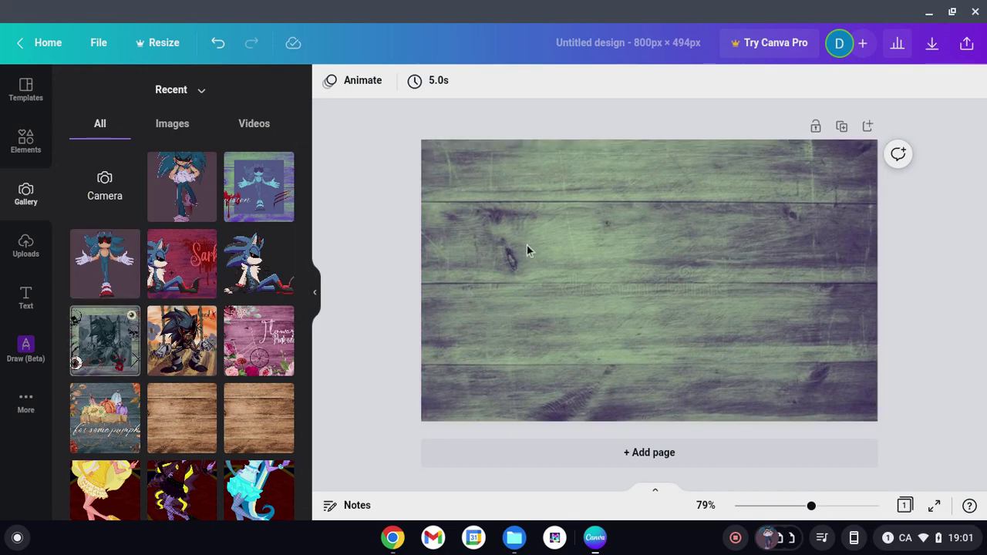
{"action": "left_click", "coordinate": [161, 165]}
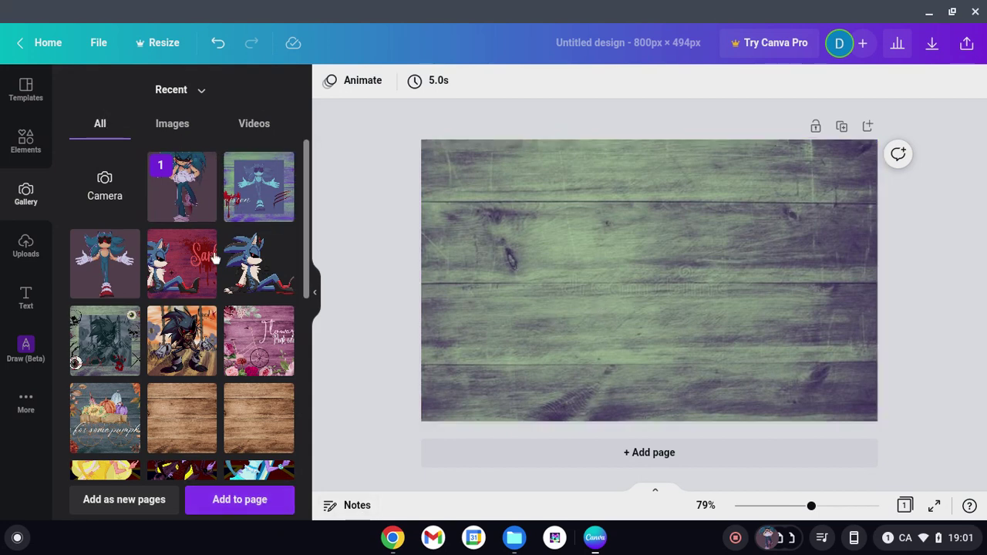
{"action": "left_click", "coordinate": [279, 501]}
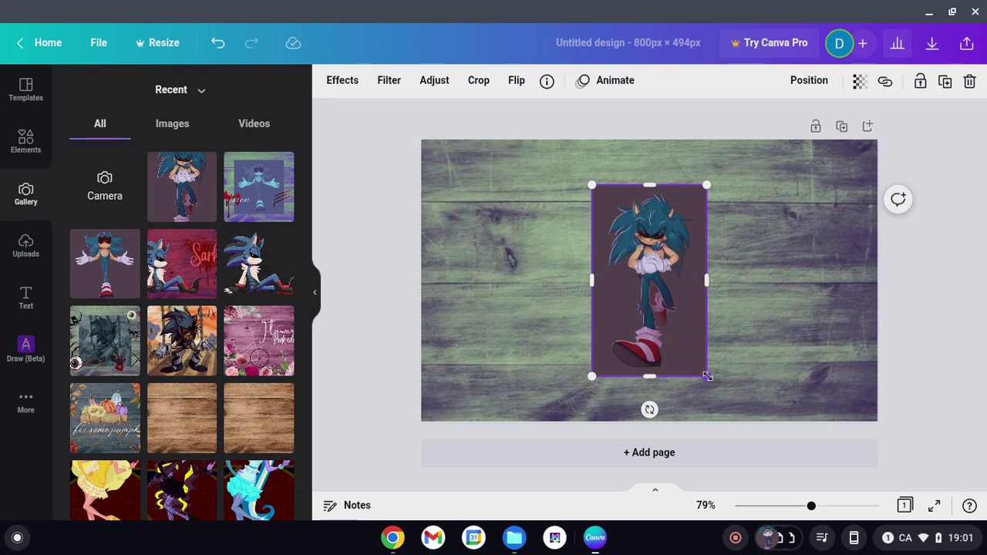
{"action": "left_click_drag", "start_coordinate": [707, 376], "coordinate": [733, 394]}
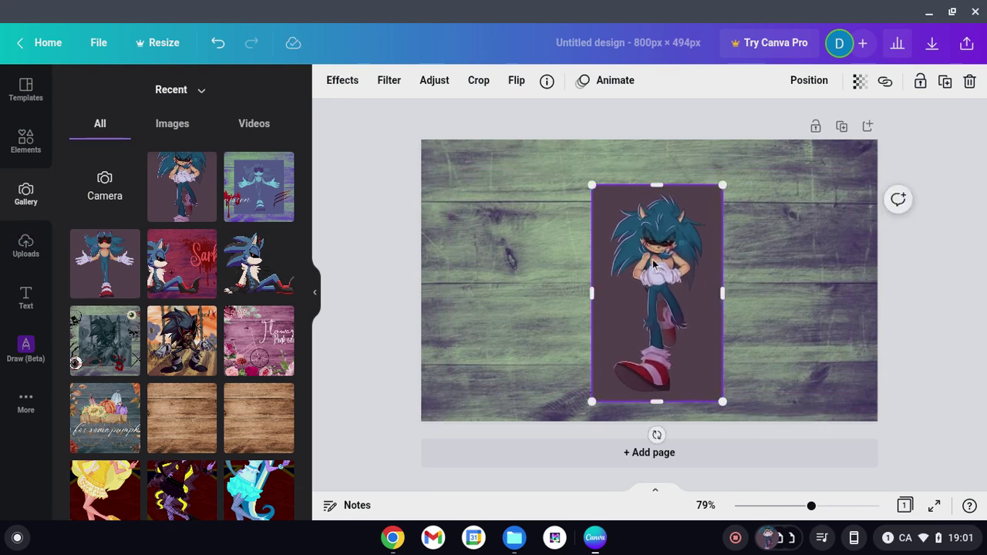
{"action": "left_click_drag", "start_coordinate": [655, 263], "coordinate": [643, 249]}
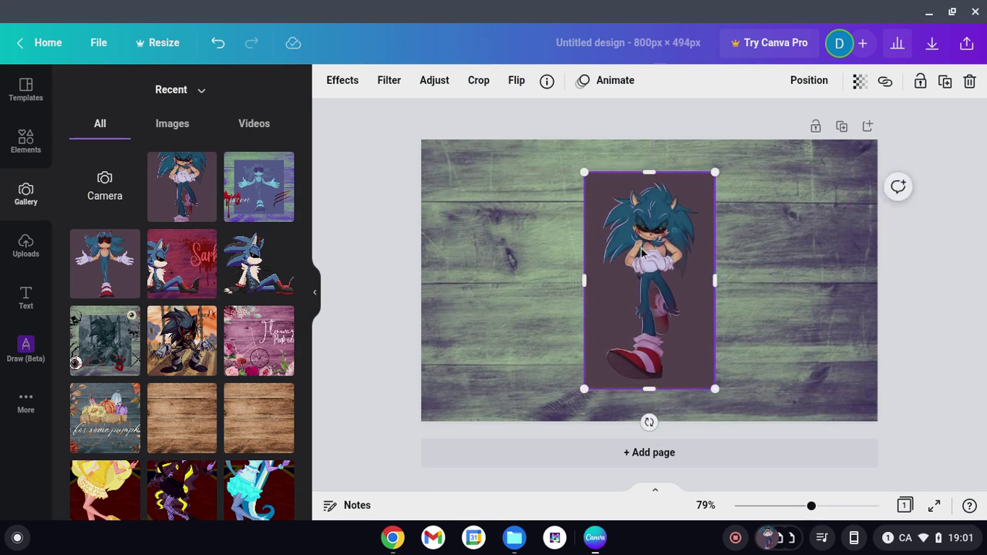
Choose the Mono Duotone effect for the hedgehog image and open its colour settings.
{"action": "left_click", "coordinate": [946, 307]}
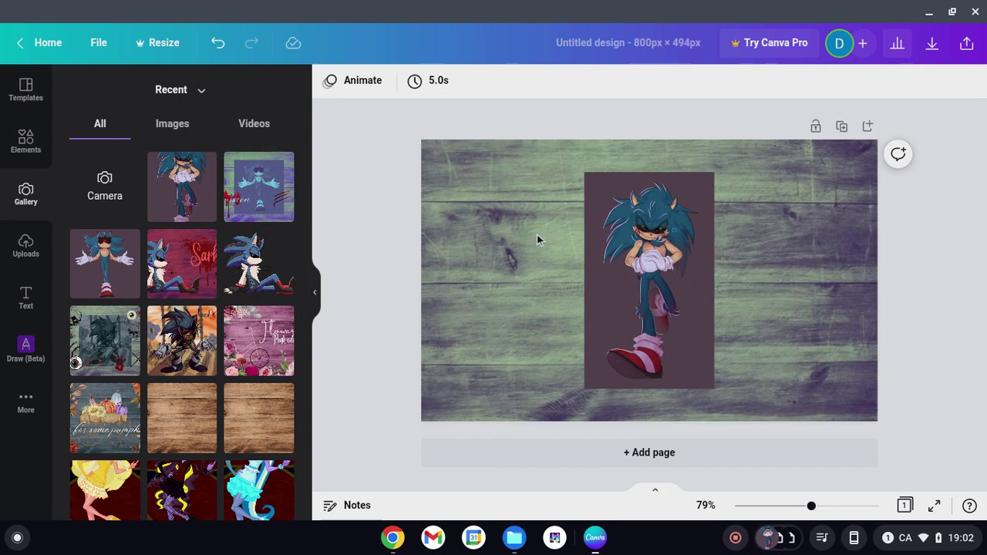
{"action": "left_click", "coordinate": [676, 250]}
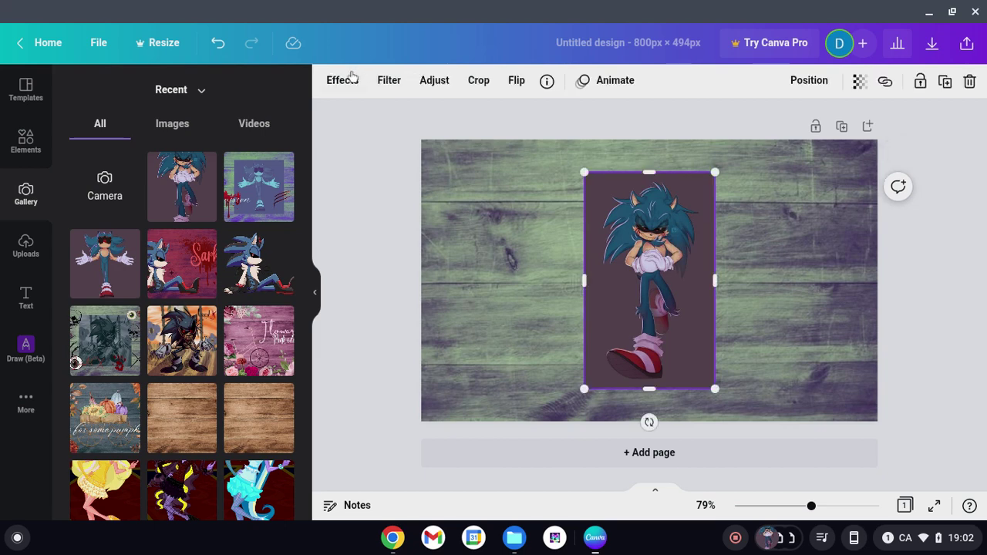
{"action": "left_click", "coordinate": [345, 80]}
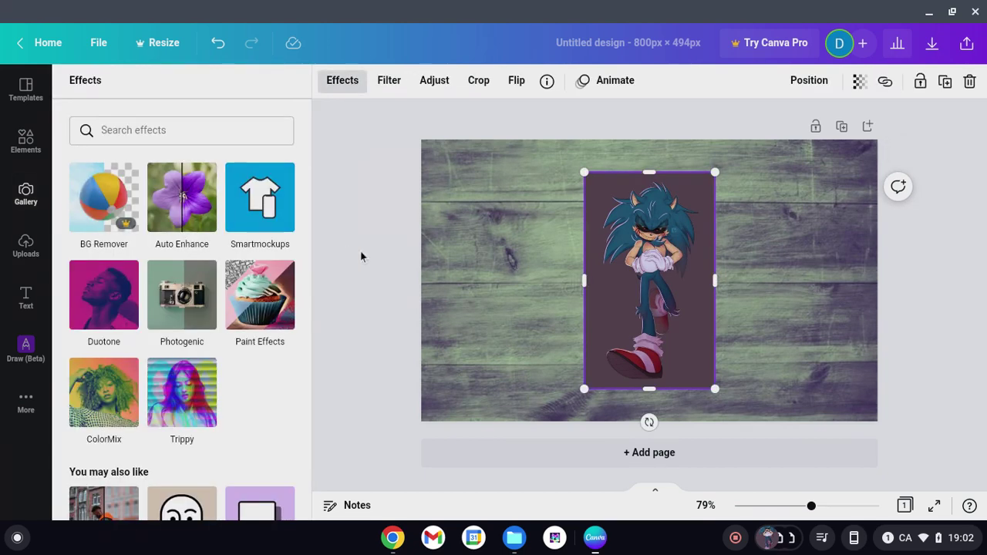
{"action": "left_click", "coordinate": [85, 296]}
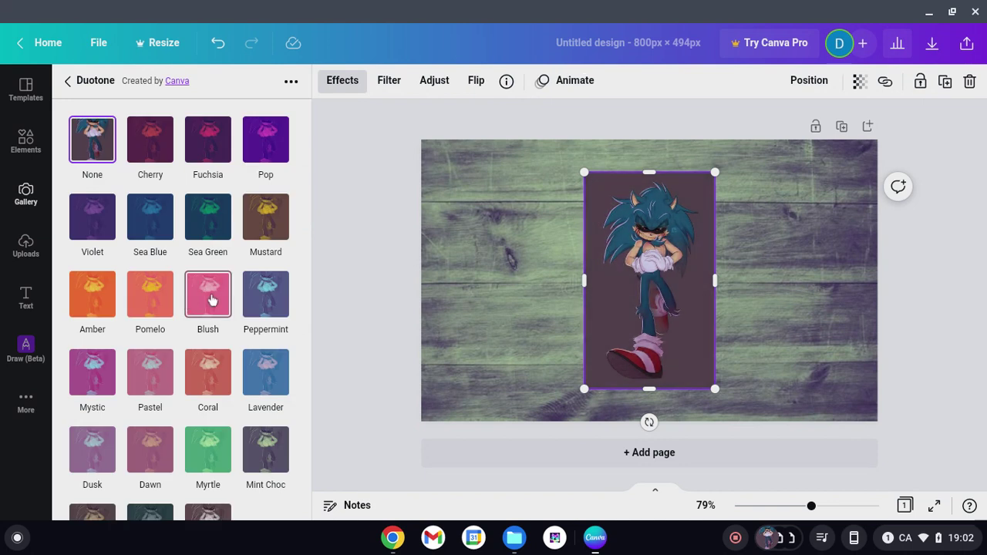
{"action": "scroll", "coordinate": [208, 353], "scroll_direction": "down", "scroll_amount": 1}
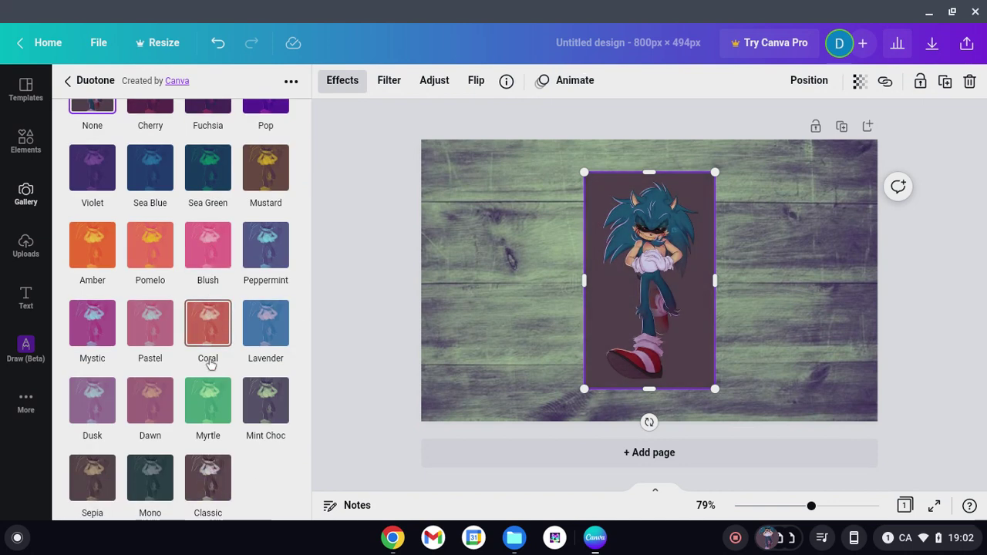
{"action": "left_click", "coordinate": [150, 486]}
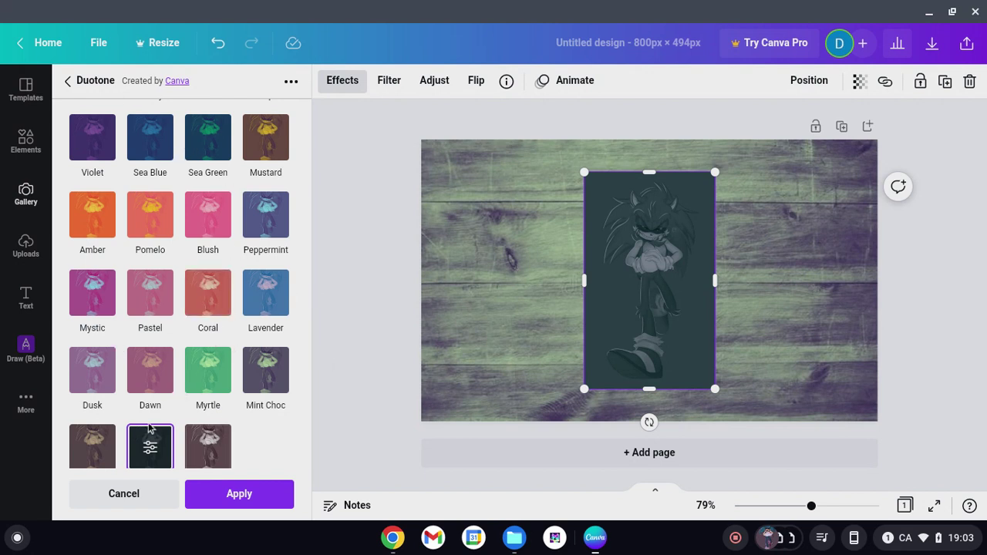
{"action": "left_click", "coordinate": [151, 447]}
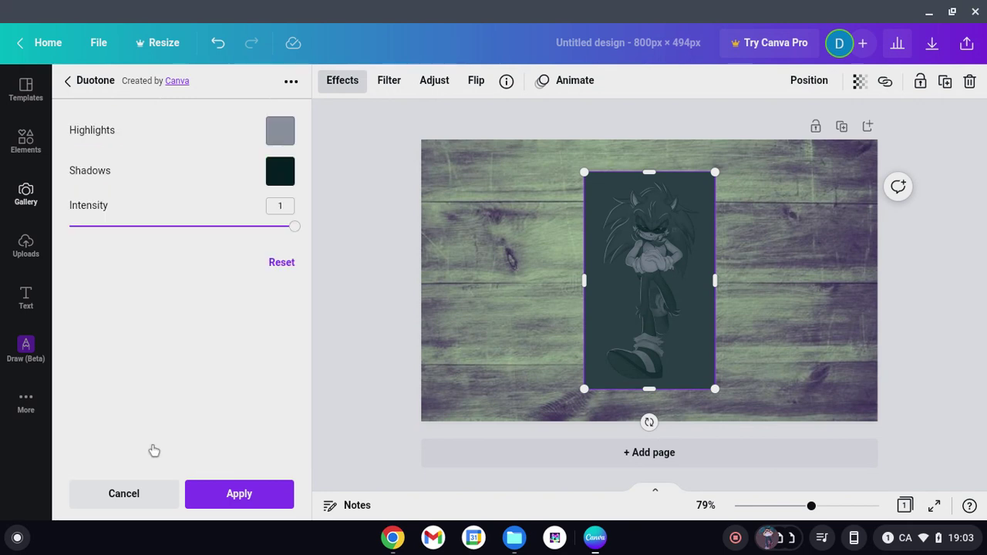
Set the Duotone shadows of the hedgehog image to the custom teal #0F5560.
{"action": "left_click", "coordinate": [278, 171]}
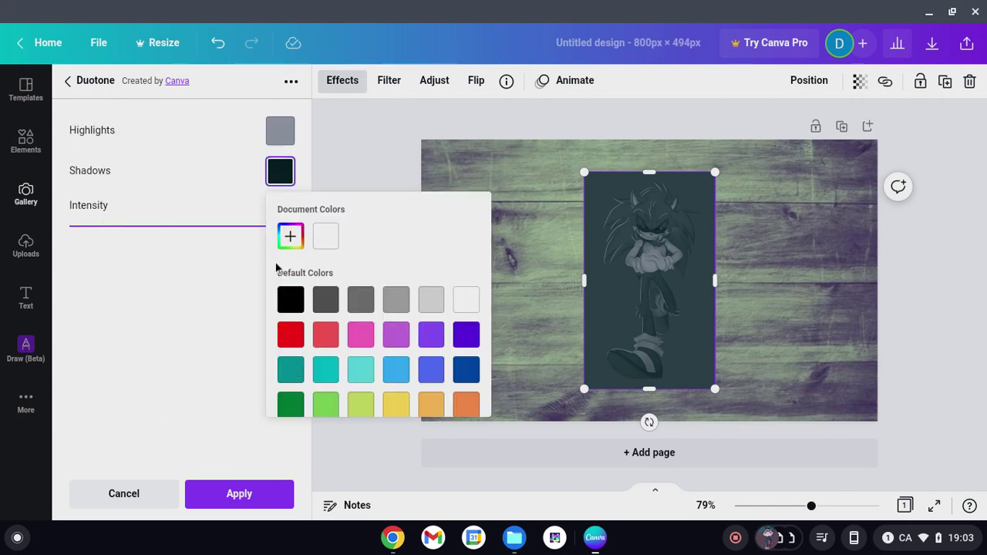
{"action": "left_click", "coordinate": [290, 236]}
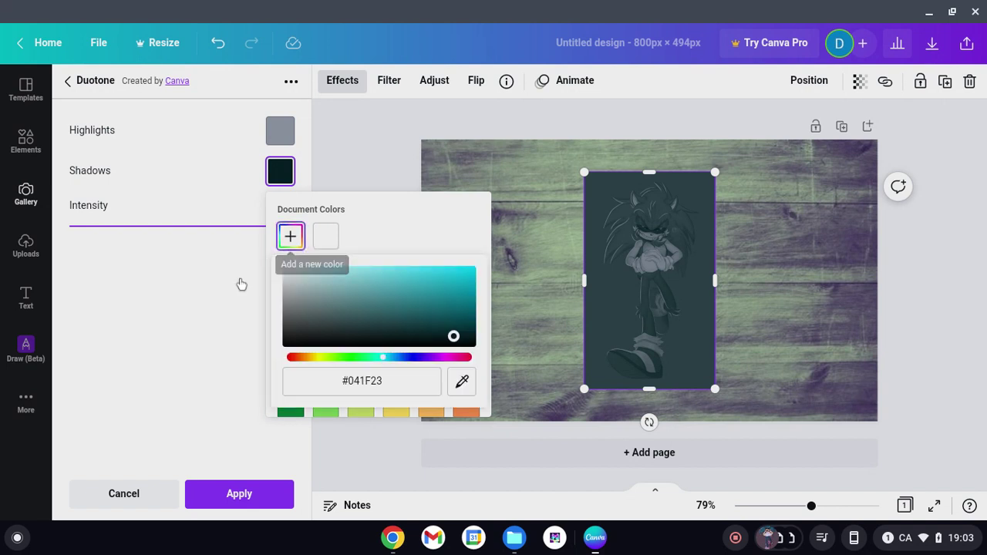
{"action": "left_click", "coordinate": [462, 310]}
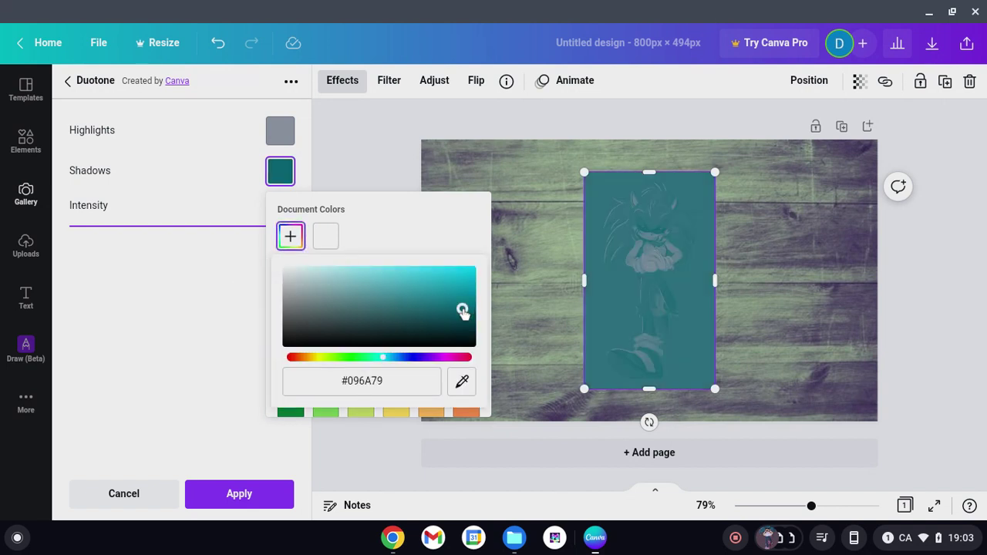
{"action": "left_click", "coordinate": [465, 317]}
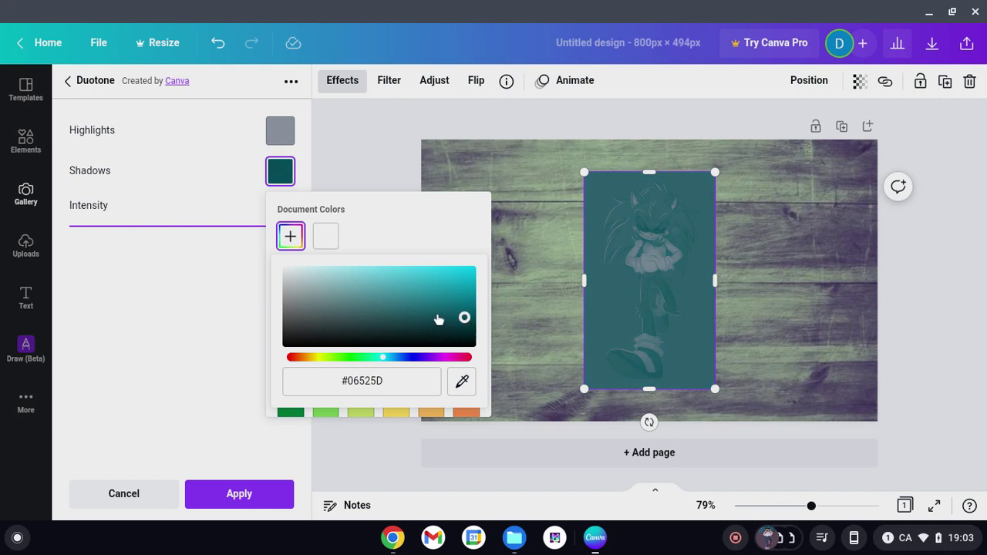
{"action": "left_click", "coordinate": [436, 316]}
{"action": "left_click", "coordinate": [445, 317]}
Set the Duotone highlights of the hedgehog image to the custom pale blue #D6E1F4.
{"action": "left_click", "coordinate": [280, 129]}
{"action": "left_click", "coordinate": [290, 197]}
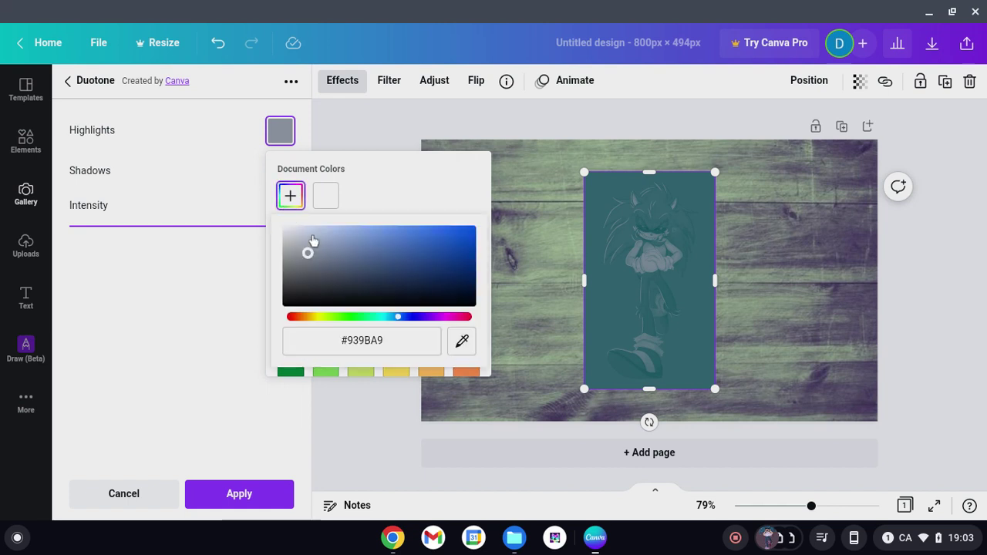
{"action": "left_click", "coordinate": [311, 234]}
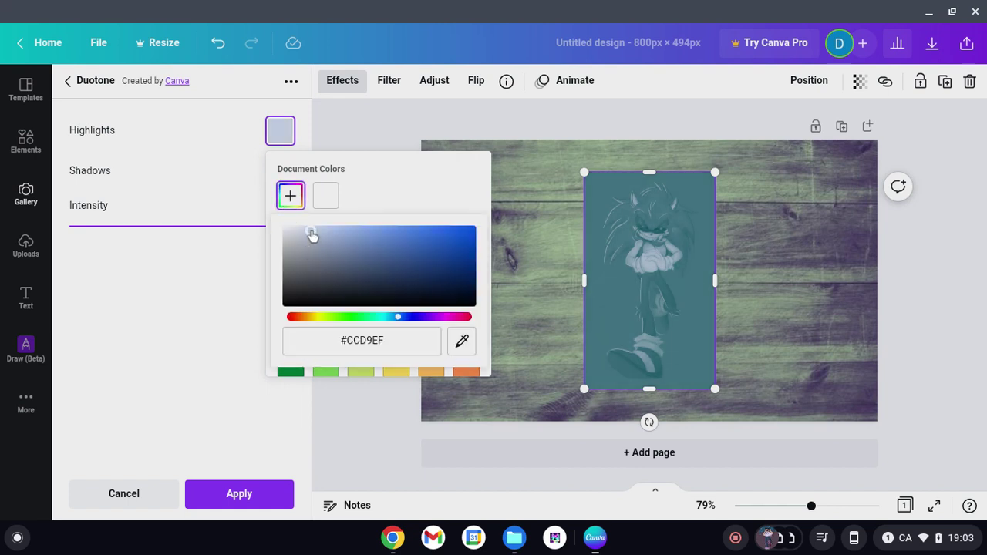
{"action": "left_click", "coordinate": [373, 232]}
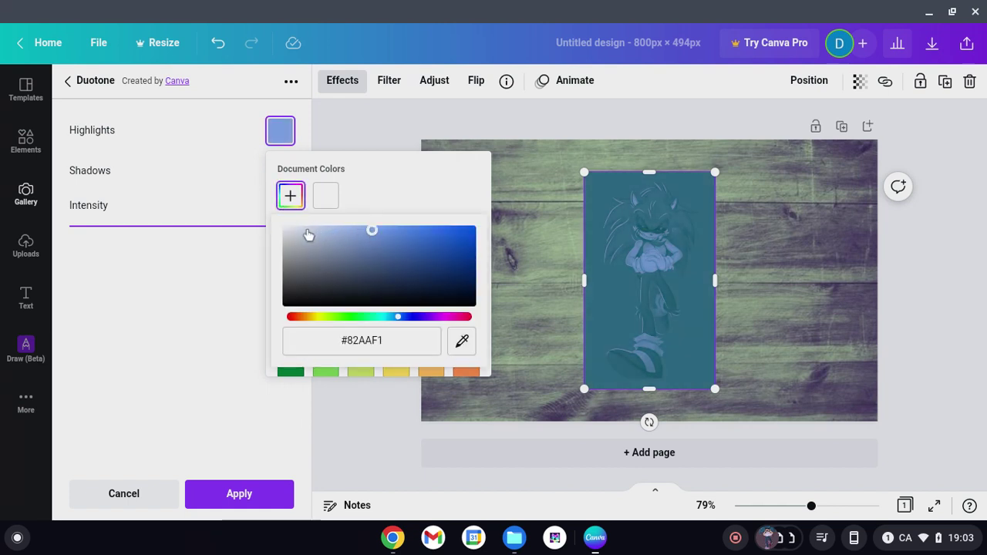
{"action": "left_click", "coordinate": [308, 233]}
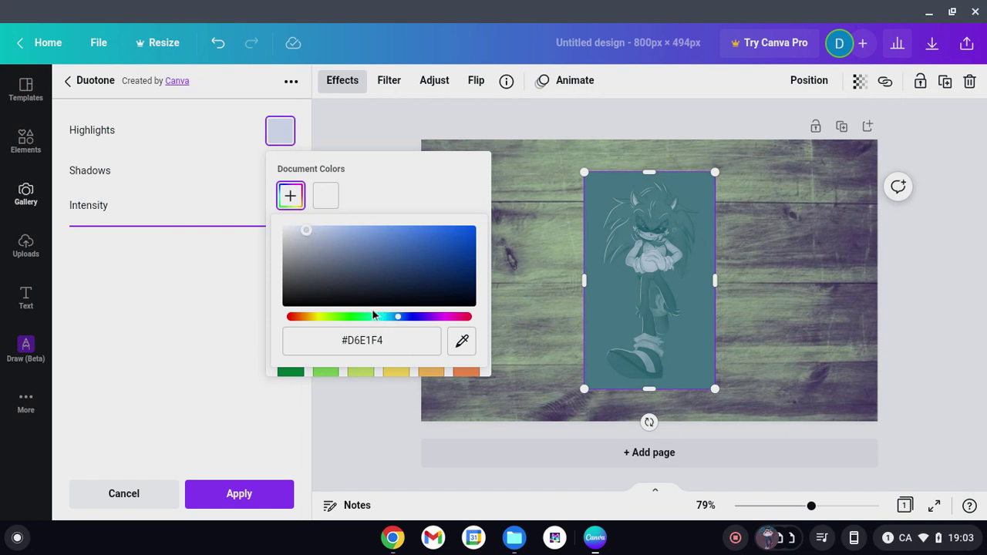
{"action": "left_click", "coordinate": [192, 285]}
Darken the Duotone shadows to #03262B, apply the effect to the hedgehog image and deselect it.
{"action": "left_click", "coordinate": [281, 168]}
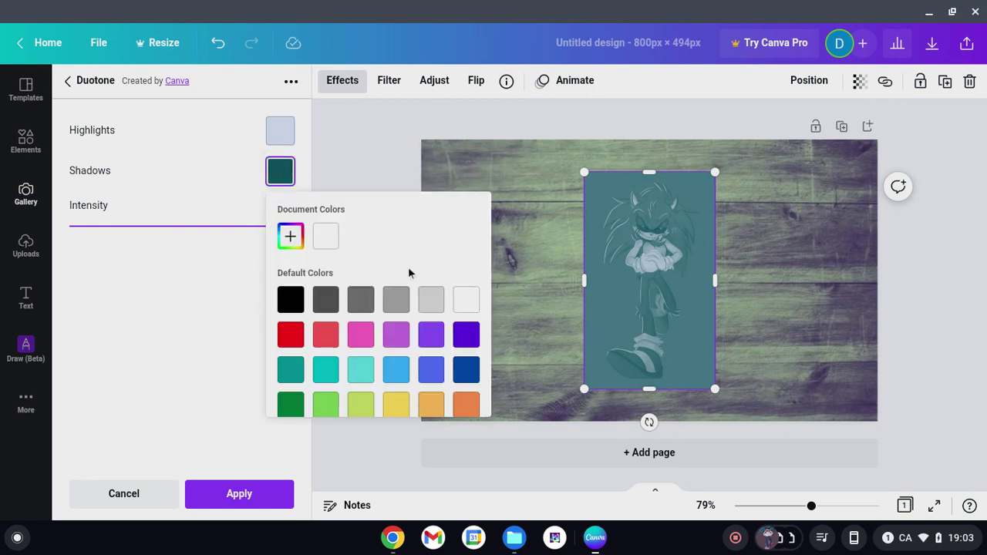
{"action": "left_click", "coordinate": [282, 240]}
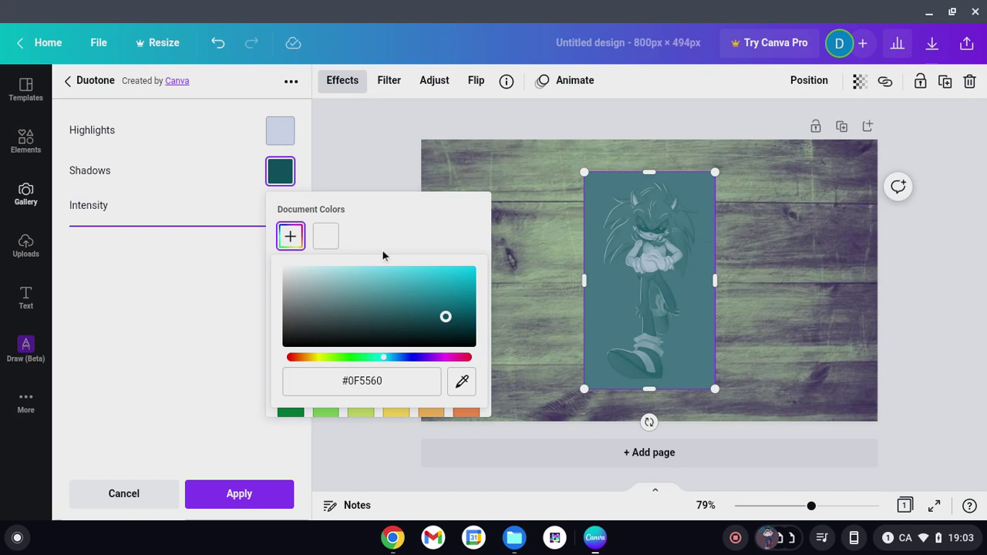
{"action": "left_click", "coordinate": [468, 324]}
{"action": "left_click", "coordinate": [464, 335]}
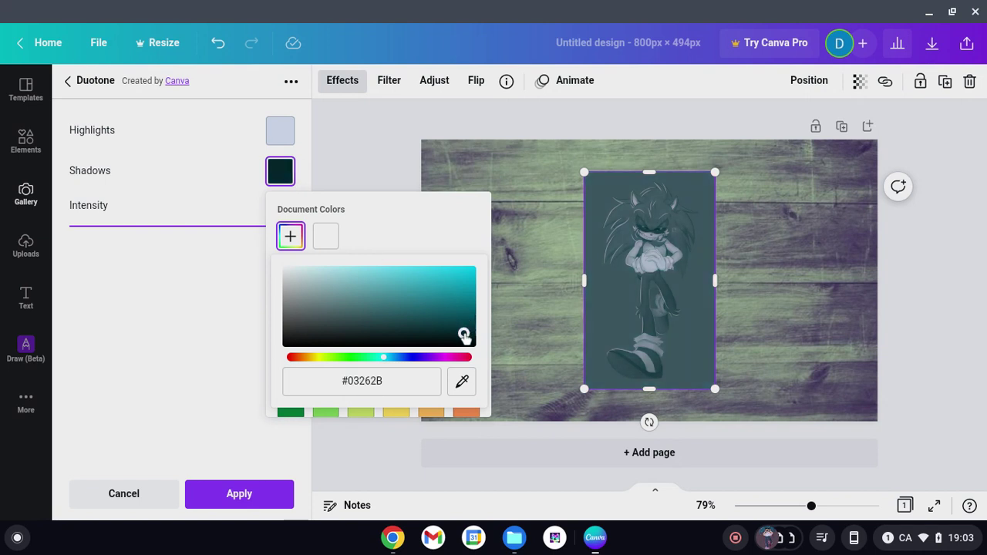
{"action": "left_click", "coordinate": [152, 262]}
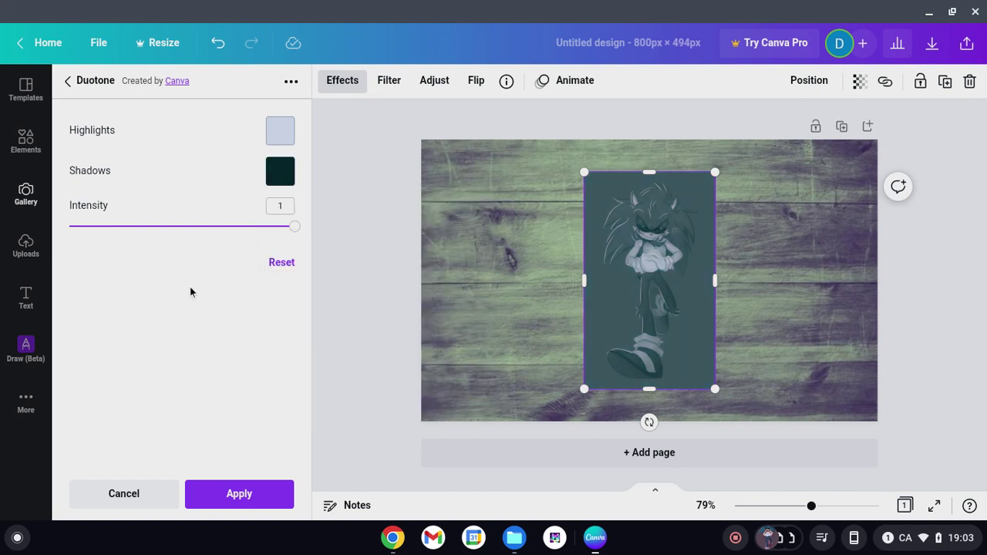
{"action": "left_click", "coordinate": [245, 493]}
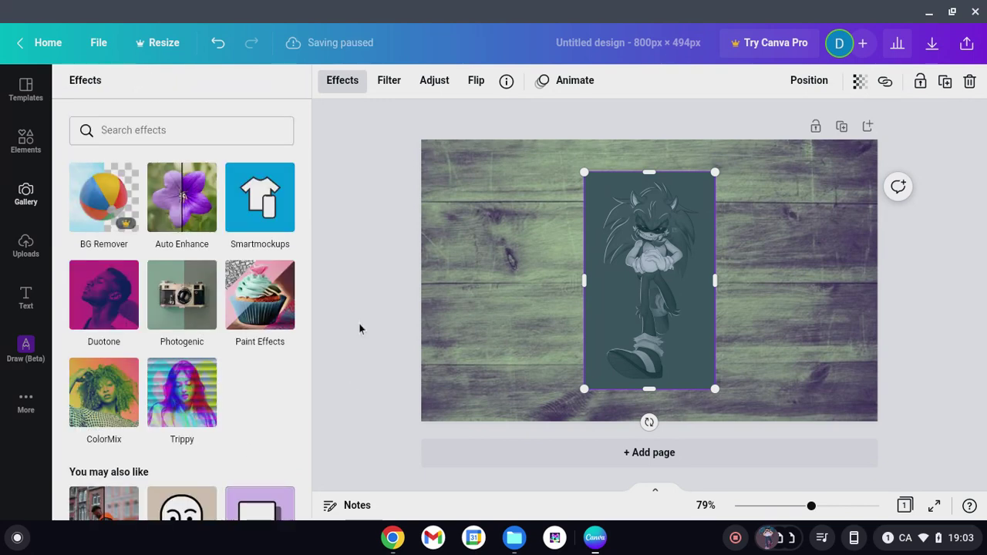
{"action": "left_click", "coordinate": [381, 156]}
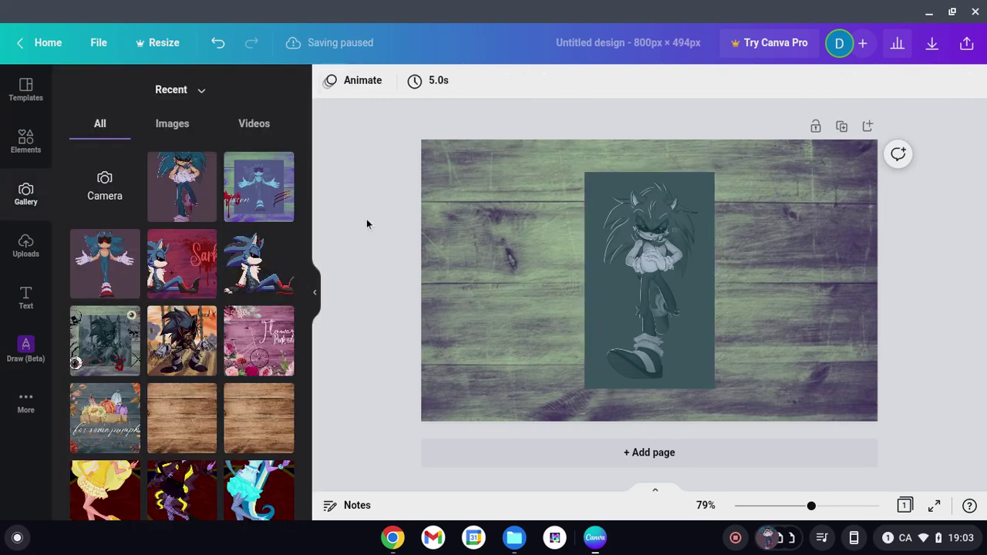
Search the elements for "Speed", add the tapered horizontal speed lines and place them across the lower-left corner of the hedgehog image.
{"action": "left_click", "coordinate": [26, 140]}
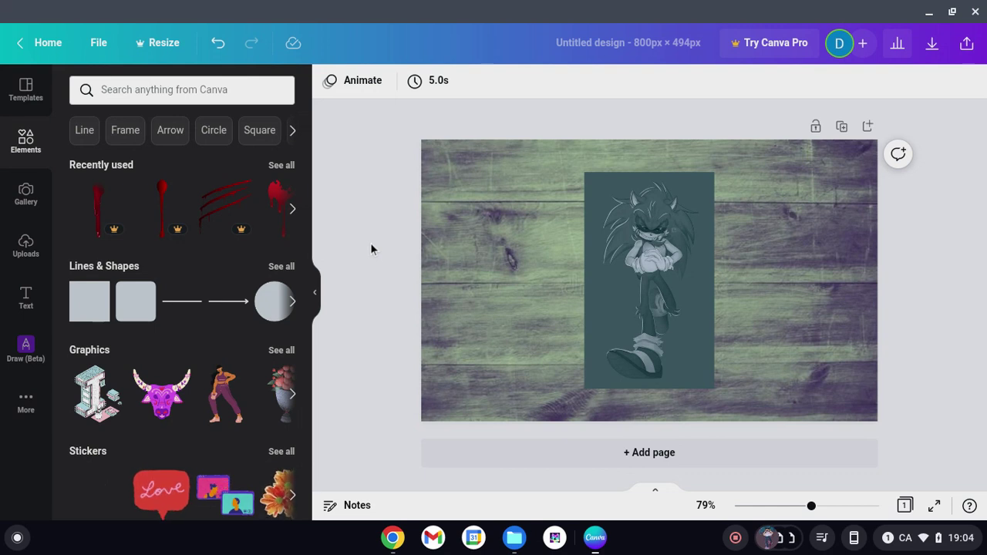
{"action": "left_click", "coordinate": [240, 95]}
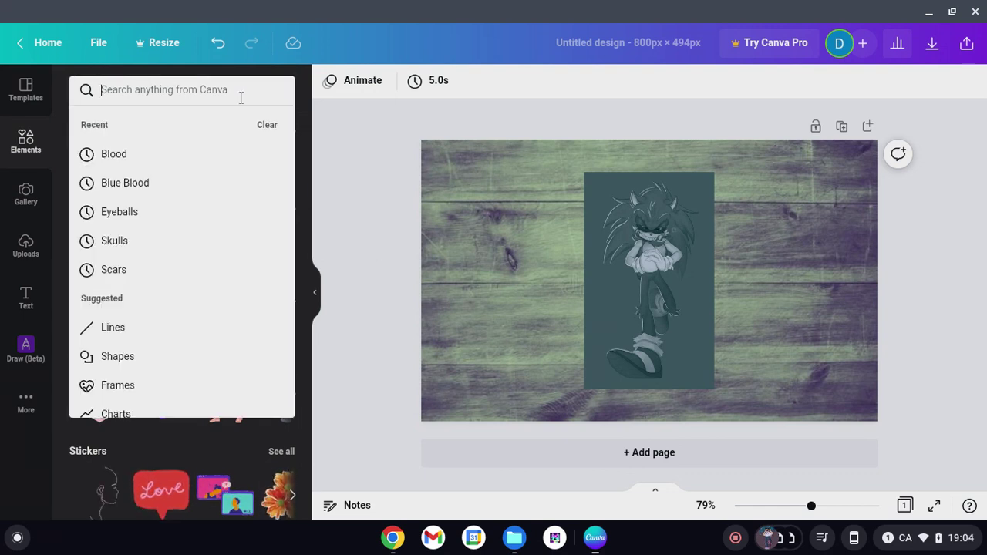
{"action": "type", "text": "Speed"}
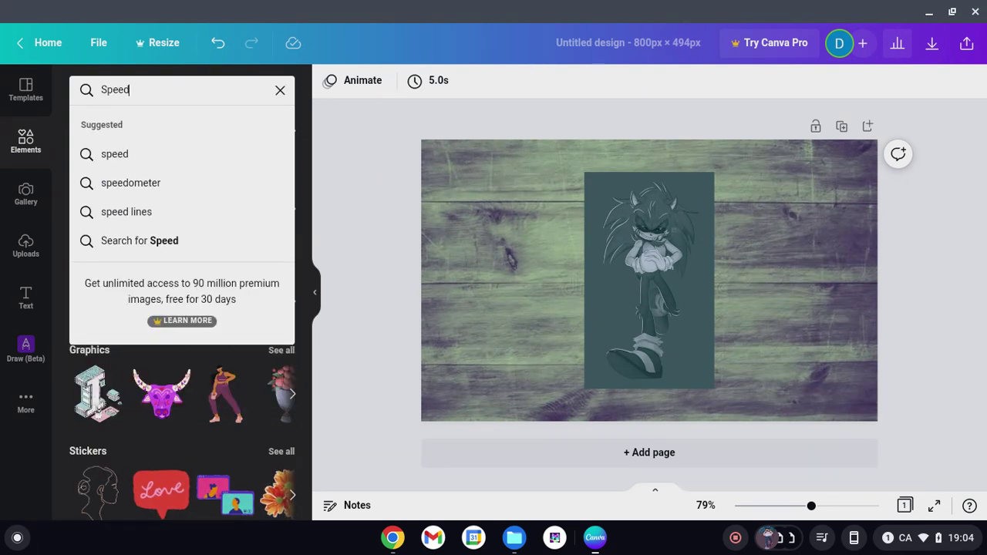
{"action": "key", "text": "Return"}
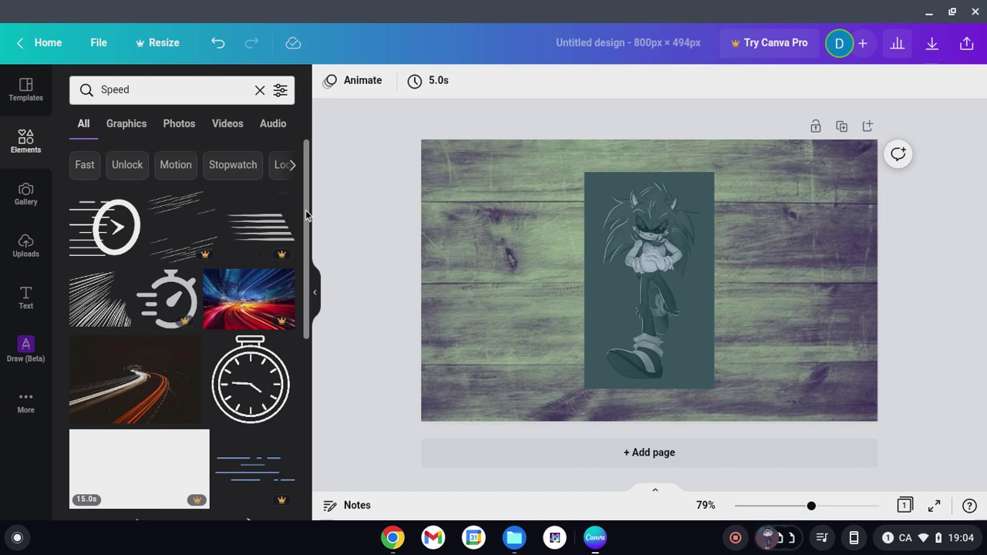
{"action": "left_click", "coordinate": [269, 225]}
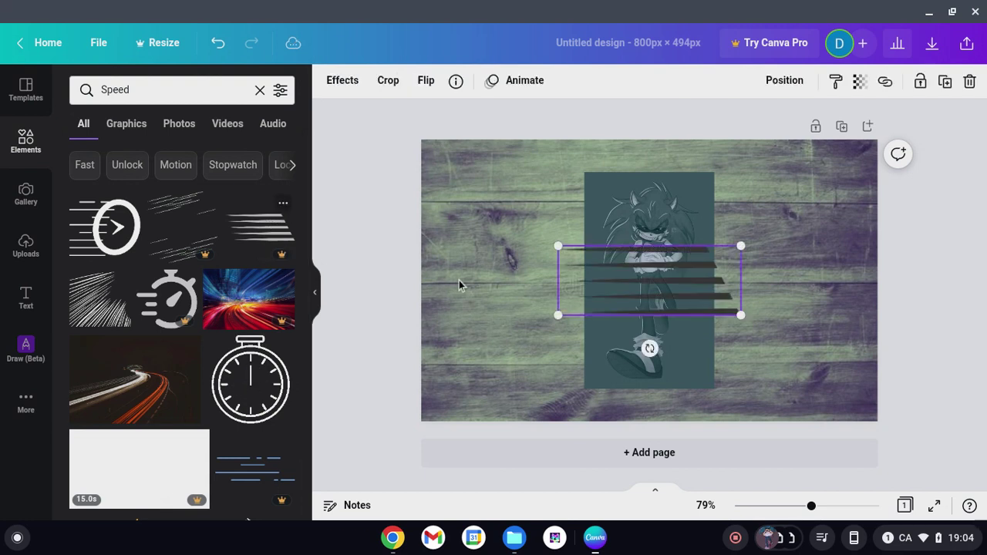
{"action": "left_click_drag", "start_coordinate": [665, 283], "coordinate": [568, 353]}
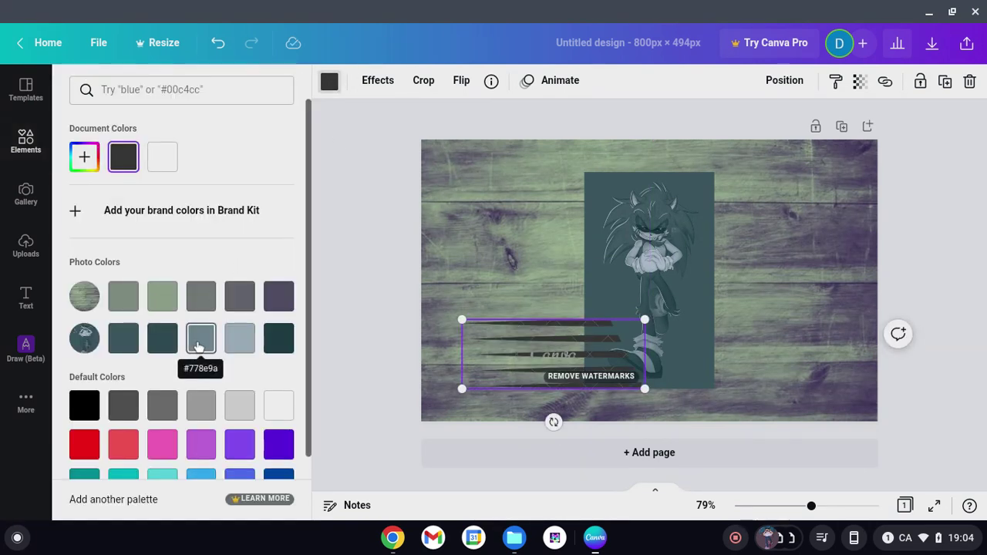
Recolour the horizontal speed lines with the light grey-blue from the hedgehog image's photo colours and deselect them.
{"action": "left_click", "coordinate": [199, 346]}
{"action": "left_click", "coordinate": [252, 337]}
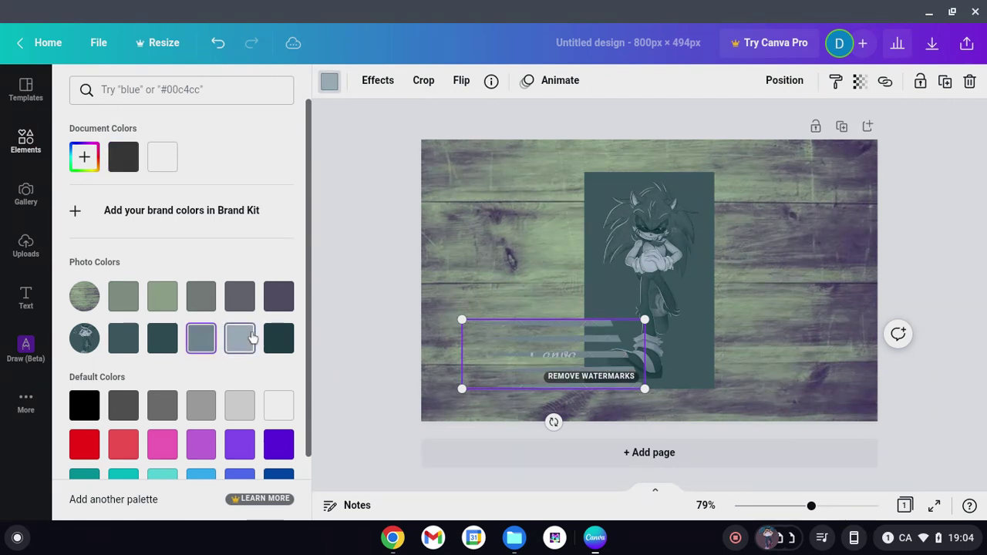
{"action": "left_click", "coordinate": [252, 337]}
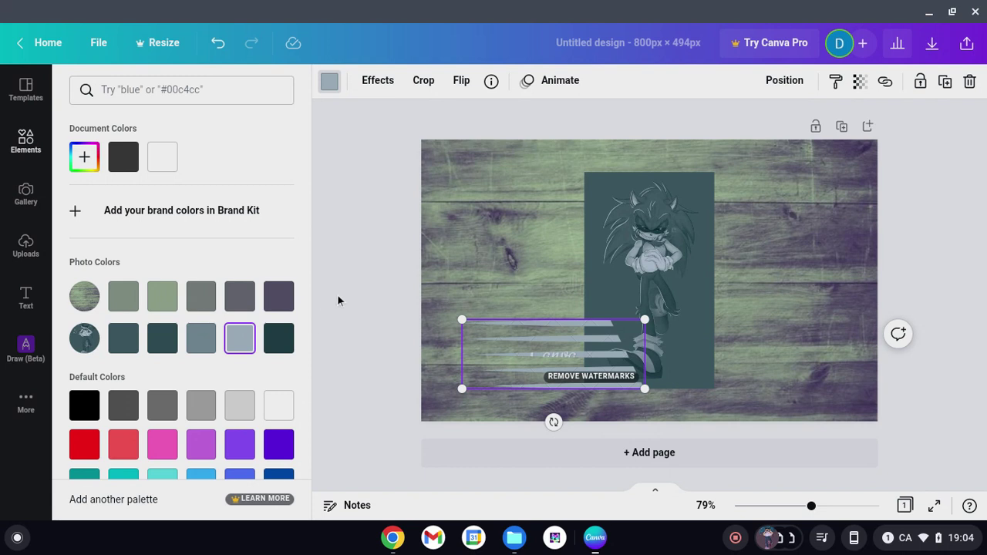
{"action": "key", "text": "Escape"}
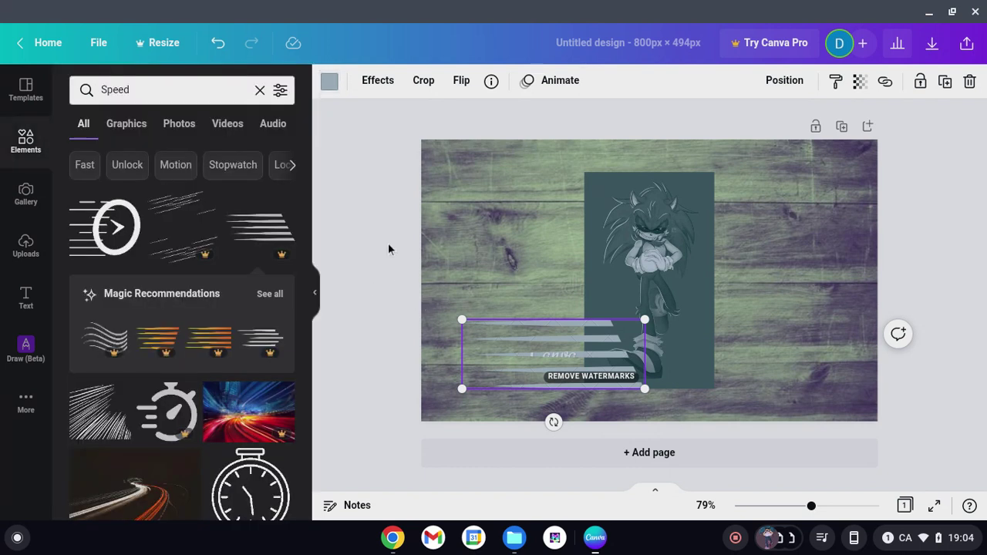
{"action": "left_click", "coordinate": [377, 245]}
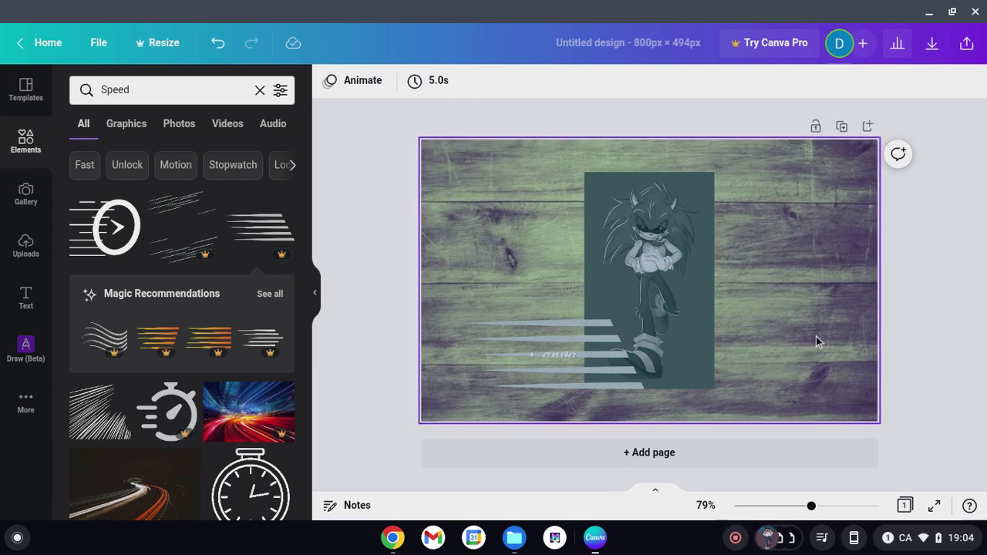
Add the thin diagonal speed lines from the Speed results and place them beside the upper right of the hedgehog image.
{"action": "scroll", "coordinate": [218, 285], "scroll_direction": "down", "scroll_amount": 2}
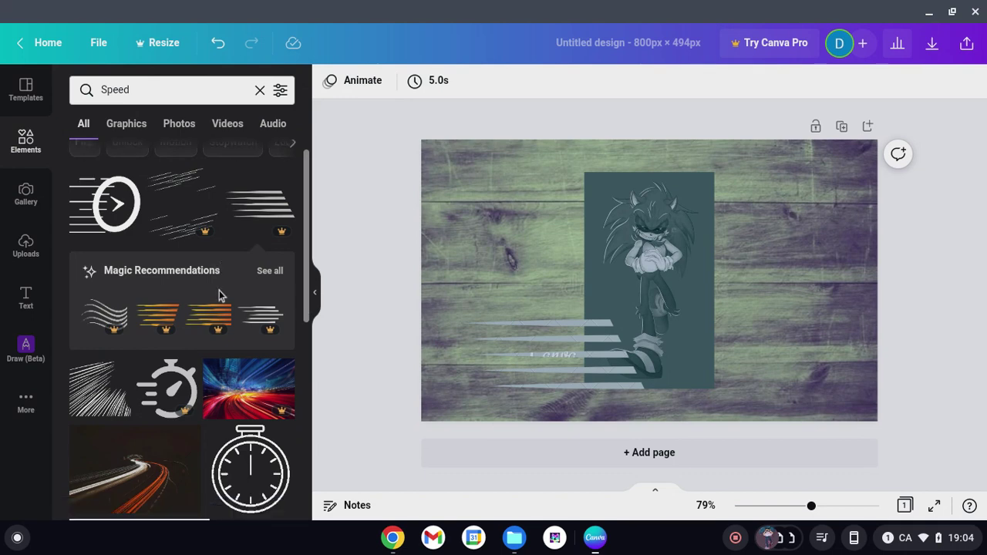
{"action": "scroll", "coordinate": [218, 293], "scroll_direction": "down", "scroll_amount": 3}
{"action": "scroll", "coordinate": [220, 293], "scroll_direction": "up", "scroll_amount": 5}
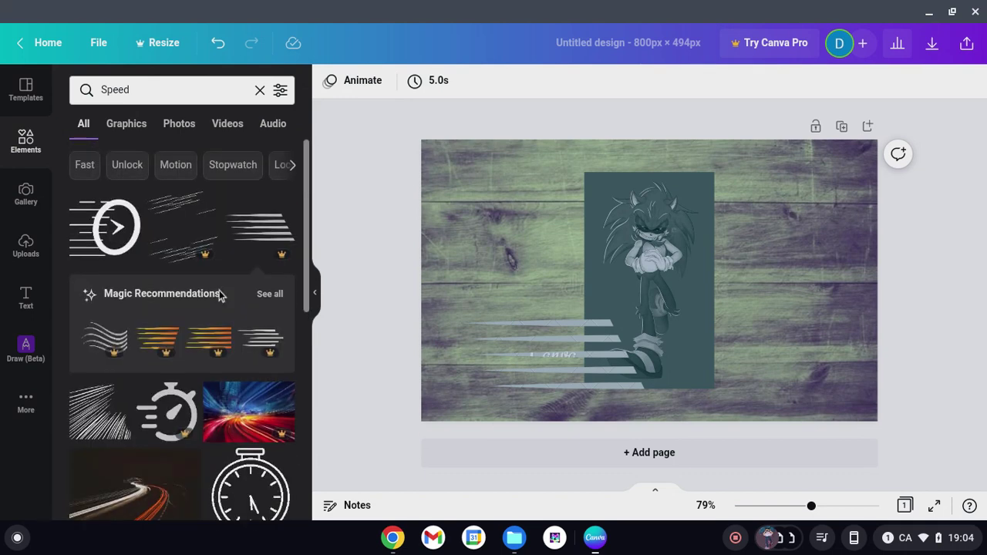
{"action": "left_click", "coordinate": [178, 223]}
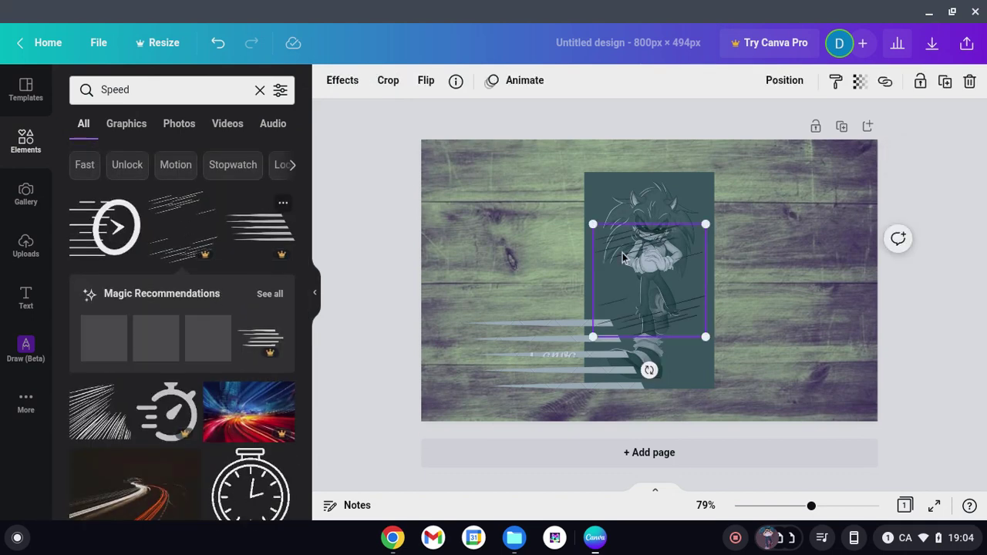
{"action": "left_click_drag", "start_coordinate": [673, 270], "coordinate": [777, 216]}
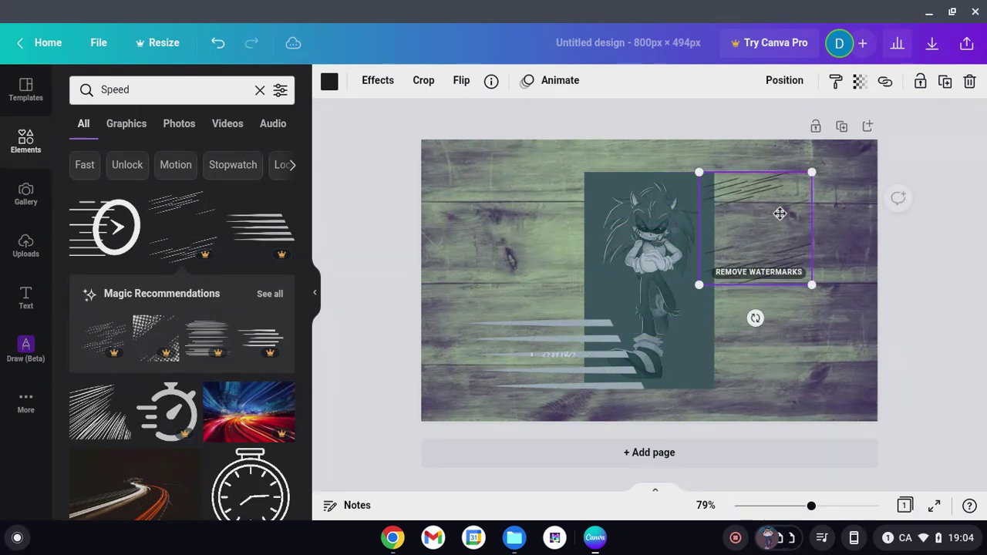
Recolour the thin diagonal speed lines with the light grey-blue from the hedgehog image's photo colours and deselect them.
{"action": "left_click", "coordinate": [329, 80]}
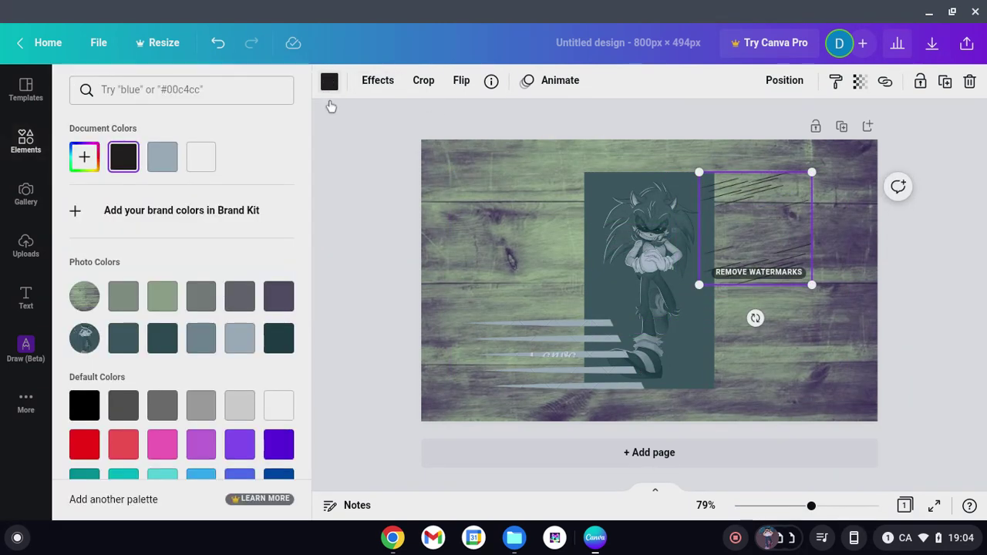
{"action": "left_click", "coordinate": [240, 337]}
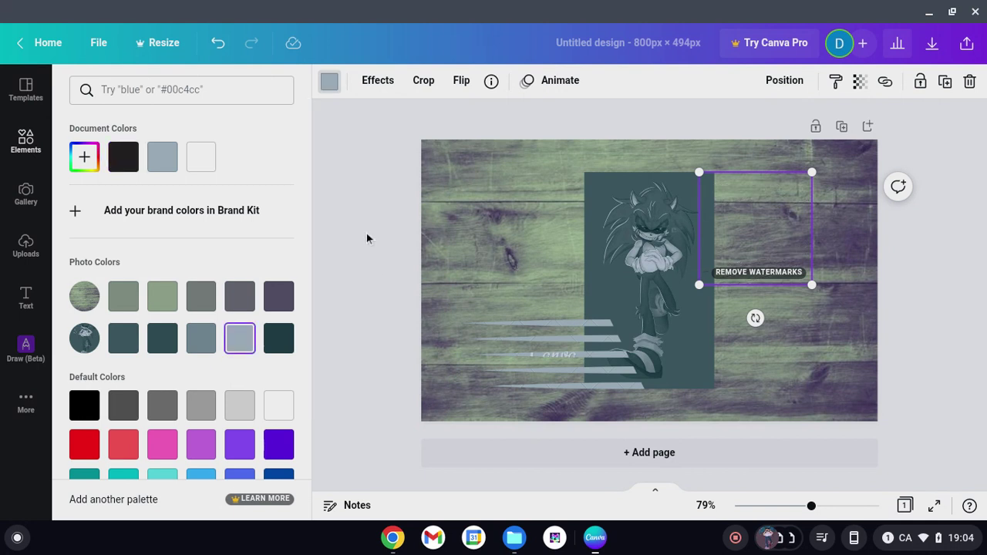
{"action": "key", "text": "Escape"}
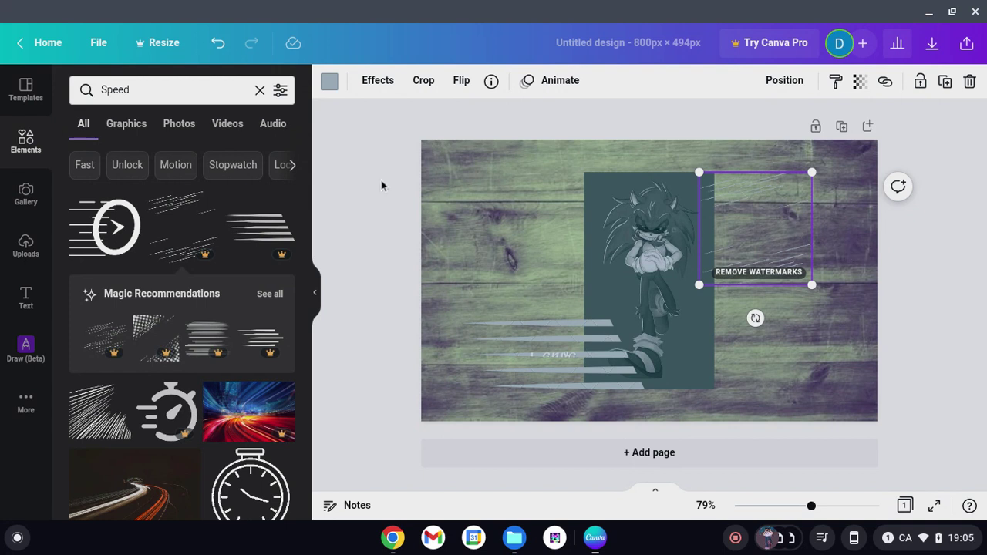
{"action": "key", "text": "Escape"}
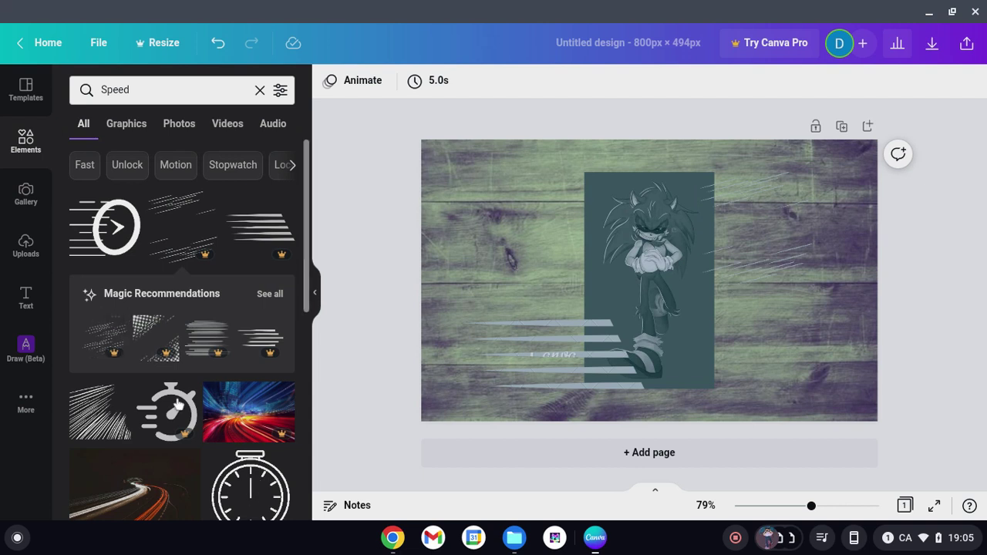
Look further through the Speed results and search the elements for "Rings" instead.
{"action": "scroll", "coordinate": [178, 404], "scroll_direction": "down", "scroll_amount": 1}
{"action": "scroll", "coordinate": [178, 403], "scroll_direction": "down", "scroll_amount": 3}
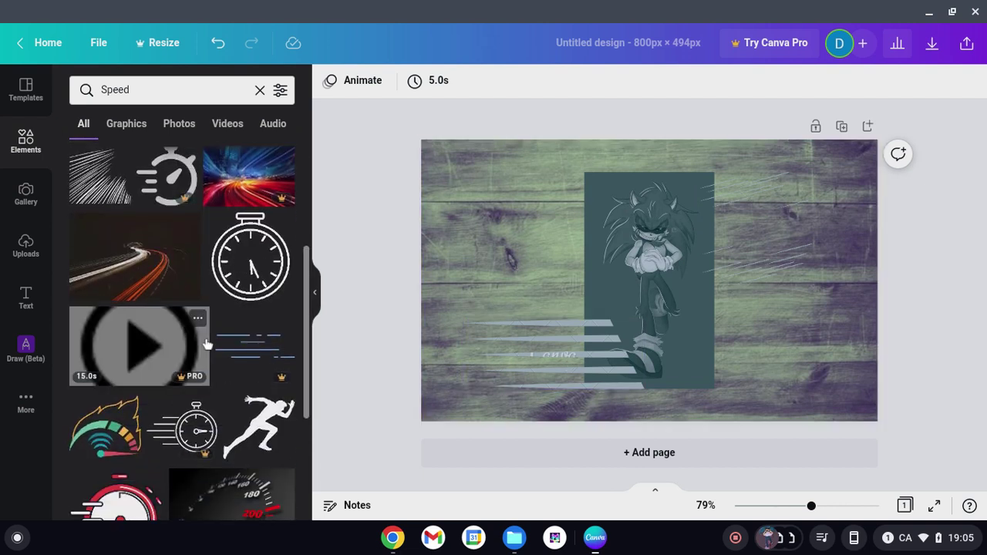
{"action": "scroll", "coordinate": [205, 345], "scroll_direction": "down", "scroll_amount": 1}
{"action": "scroll", "coordinate": [205, 344], "scroll_direction": "down", "scroll_amount": 4}
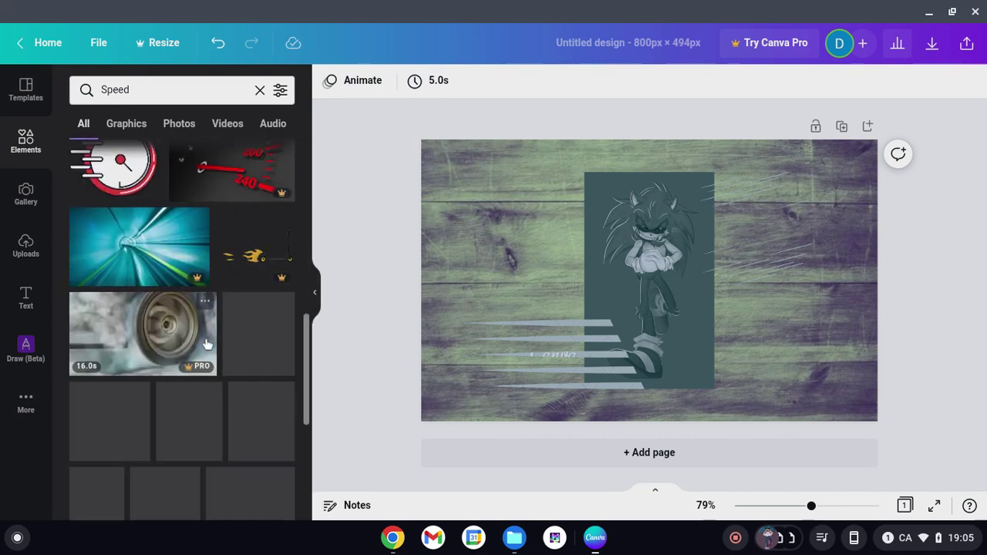
{"action": "left_click", "coordinate": [165, 91]}
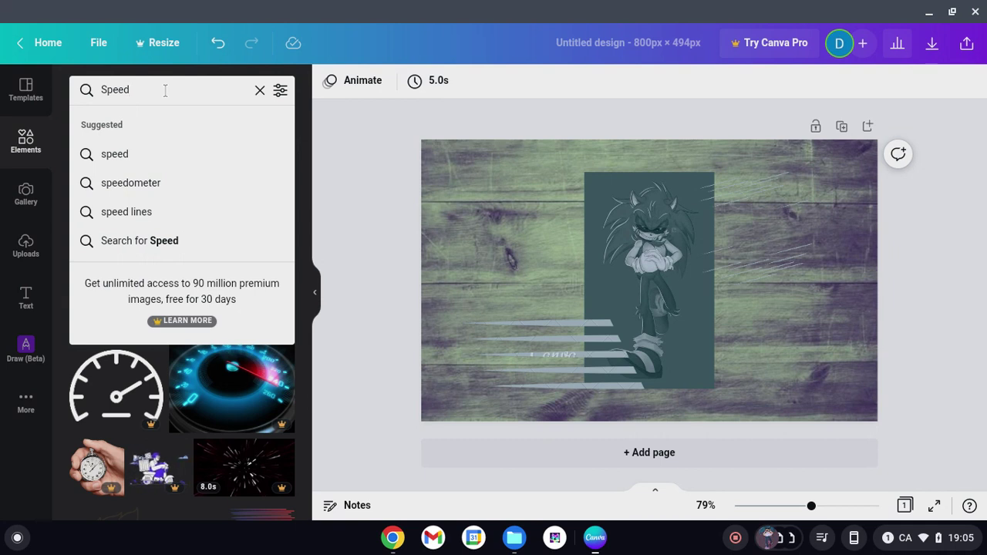
{"action": "key", "text": "BackSpace"}
{"action": "key", "text": "BackSpace"}
{"action": "key", "text": "BackSpace"}
{"action": "key", "text": "BackSpace"}
{"action": "key", "text": "BackSpace"}
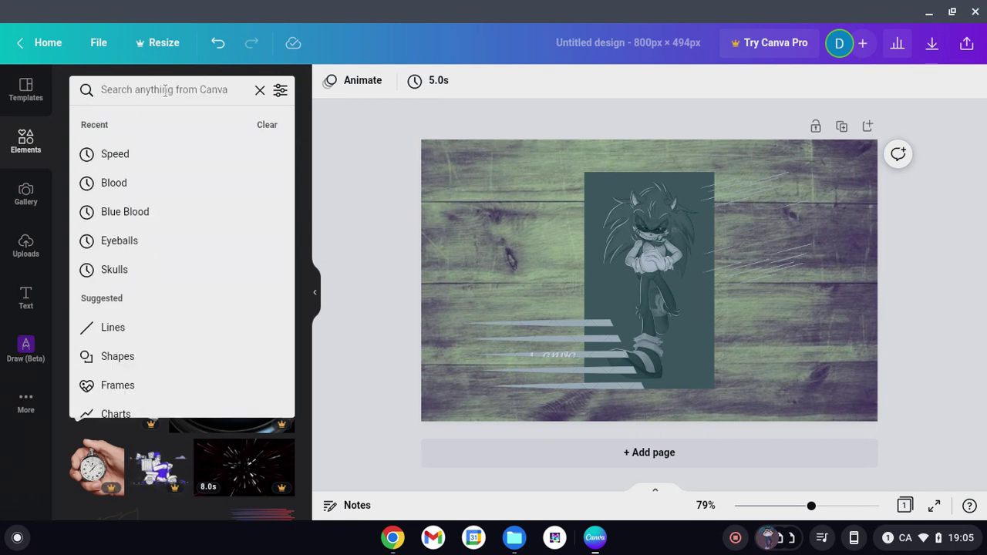
{"action": "type", "text": "Rings"}
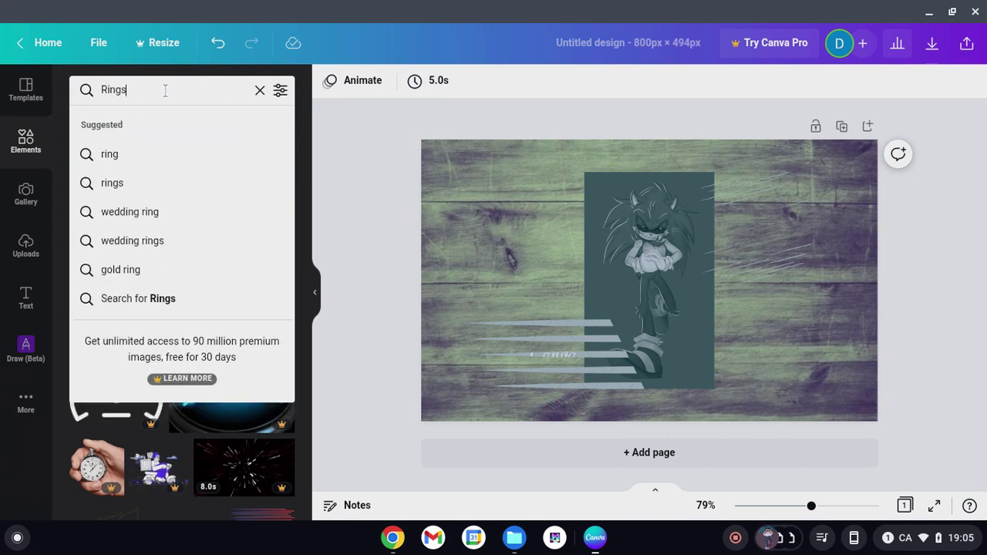
{"action": "key", "text": "Return"}
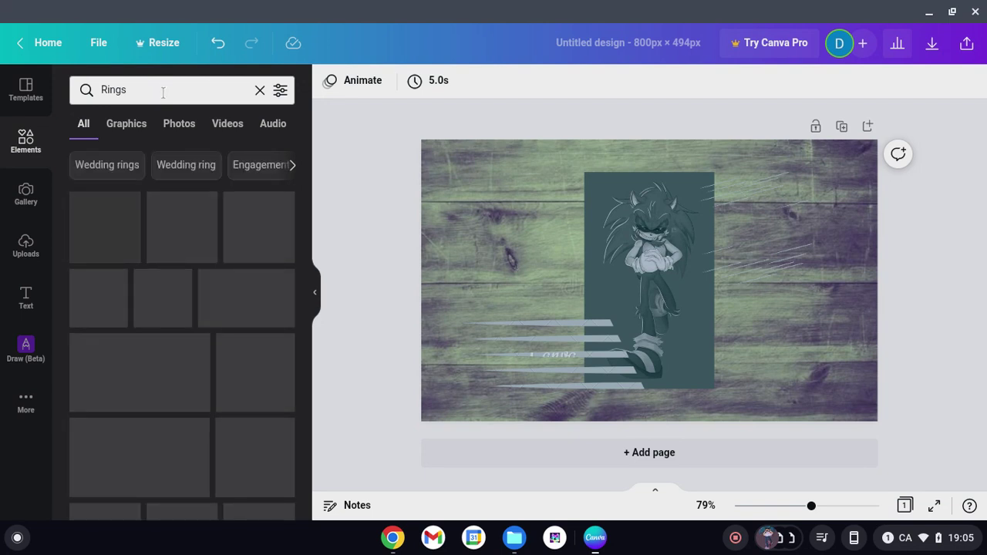
Add the pair of silver diamond rings, shrink it and place it at the lower-right corner of the hedgehog image.
{"action": "scroll", "coordinate": [230, 328], "scroll_direction": "down", "scroll_amount": 5}
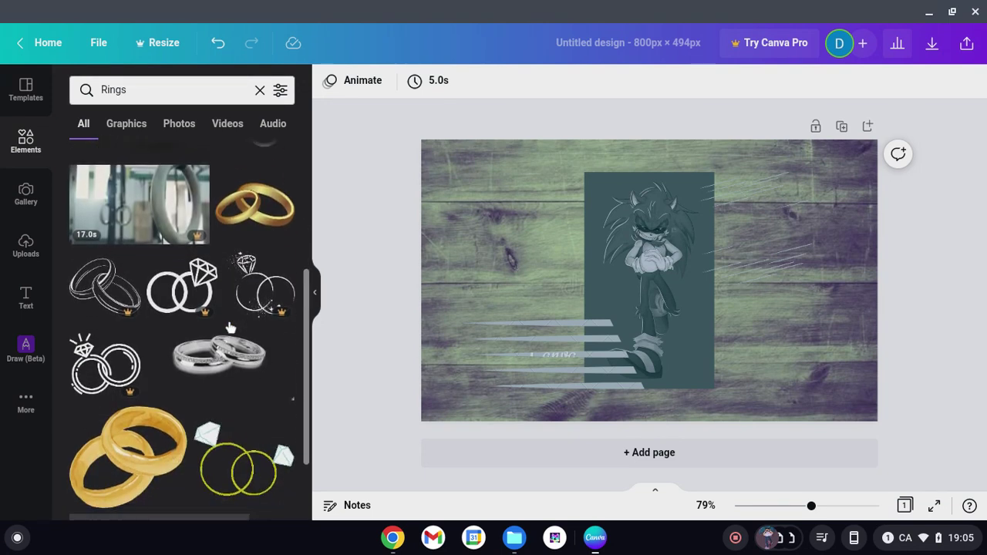
{"action": "scroll", "coordinate": [229, 328], "scroll_direction": "up", "scroll_amount": 5}
{"action": "scroll", "coordinate": [229, 328], "scroll_direction": "down", "scroll_amount": 6}
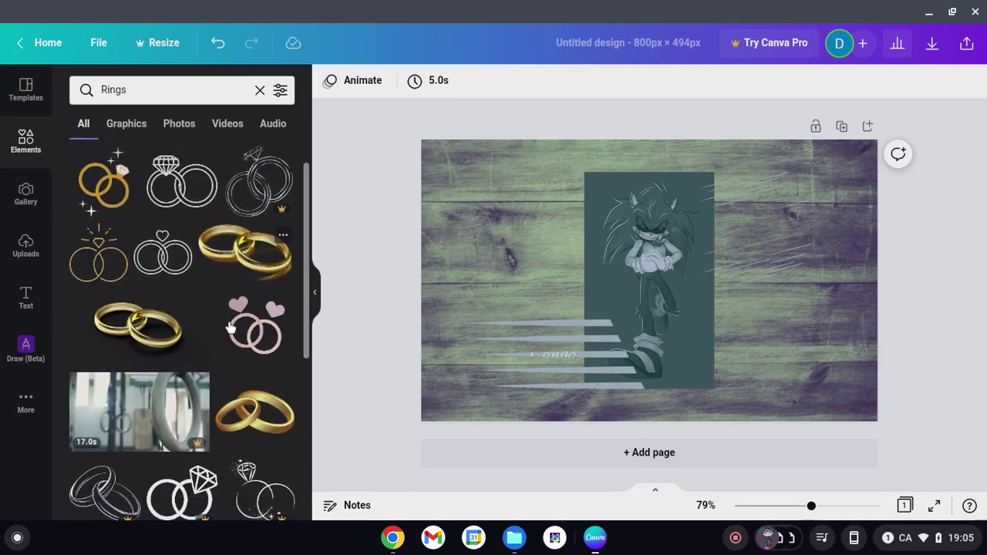
{"action": "left_click", "coordinate": [230, 327]}
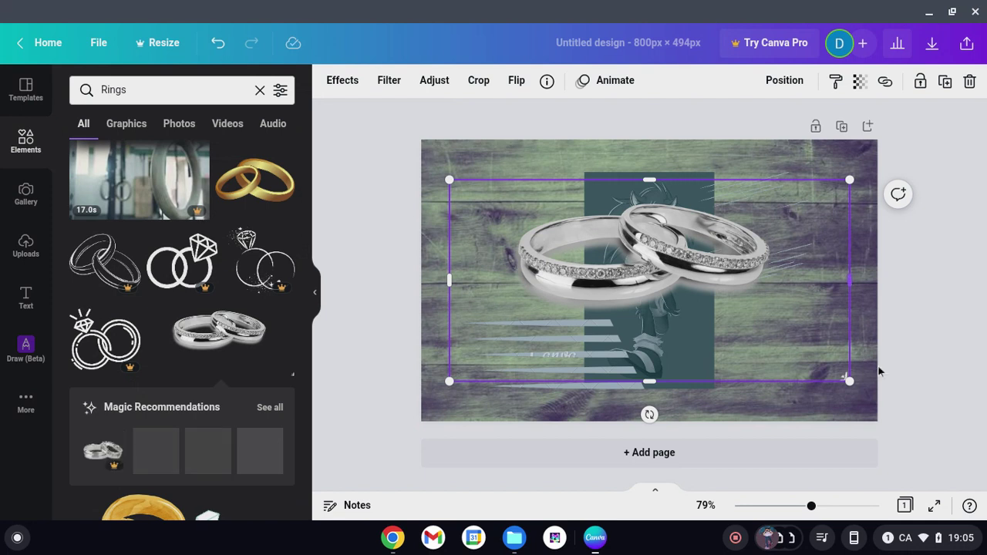
{"action": "left_click_drag", "start_coordinate": [842, 374], "coordinate": [590, 252]}
{"action": "left_click_drag", "start_coordinate": [519, 224], "coordinate": [725, 377]}
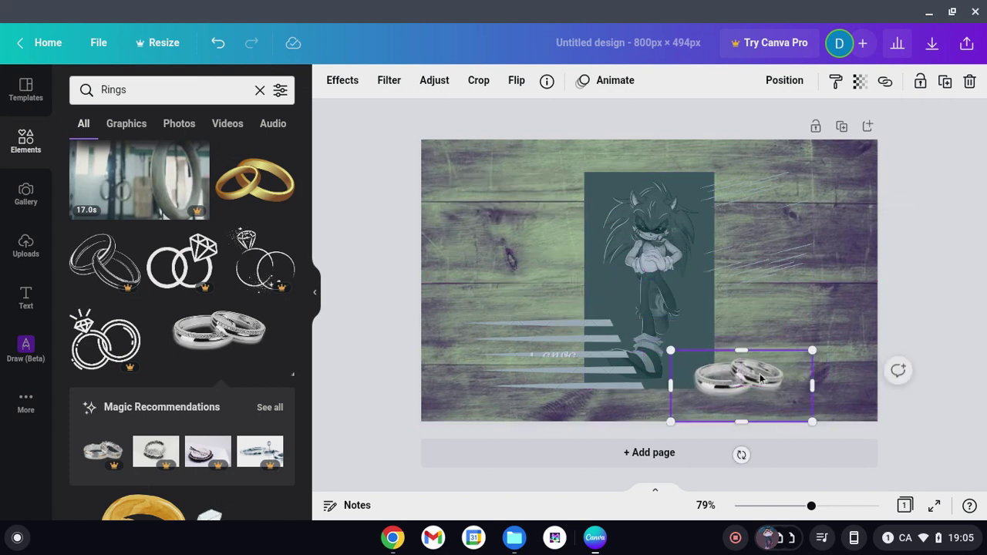
{"action": "left_click", "coordinate": [845, 263]}
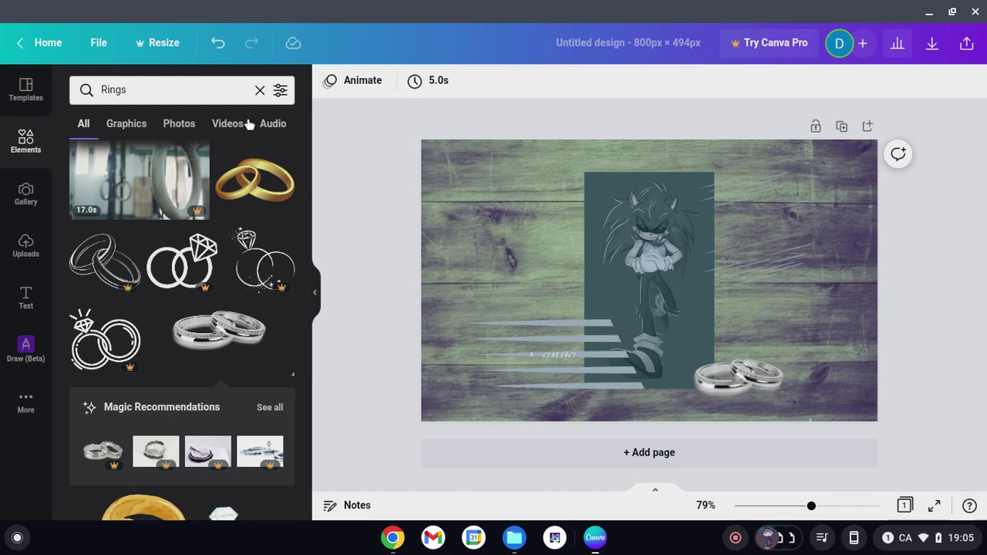
Look further through the Rings results and search the elements for "Lines" instead.
{"action": "scroll", "coordinate": [222, 301], "scroll_direction": "down", "scroll_amount": 5}
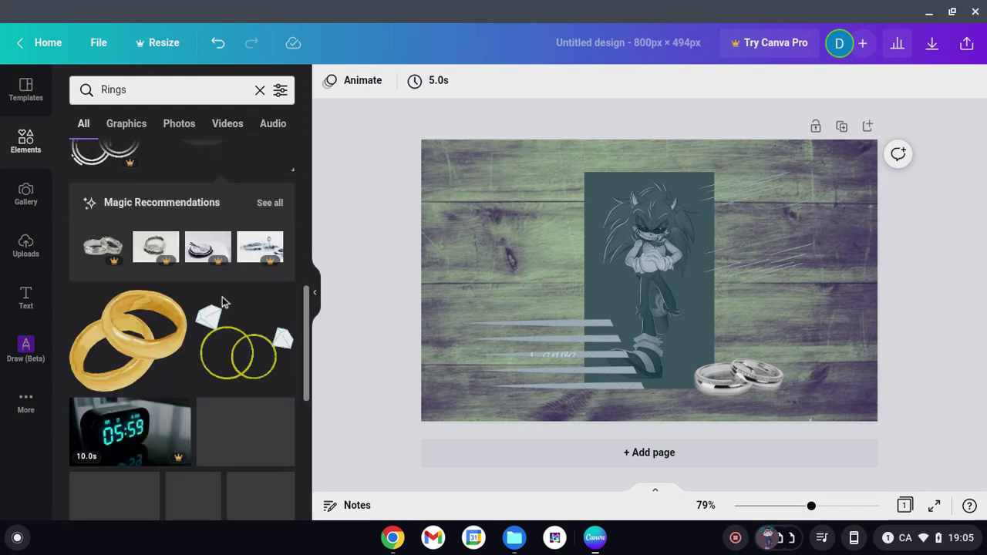
{"action": "scroll", "coordinate": [222, 300], "scroll_direction": "down", "scroll_amount": 4}
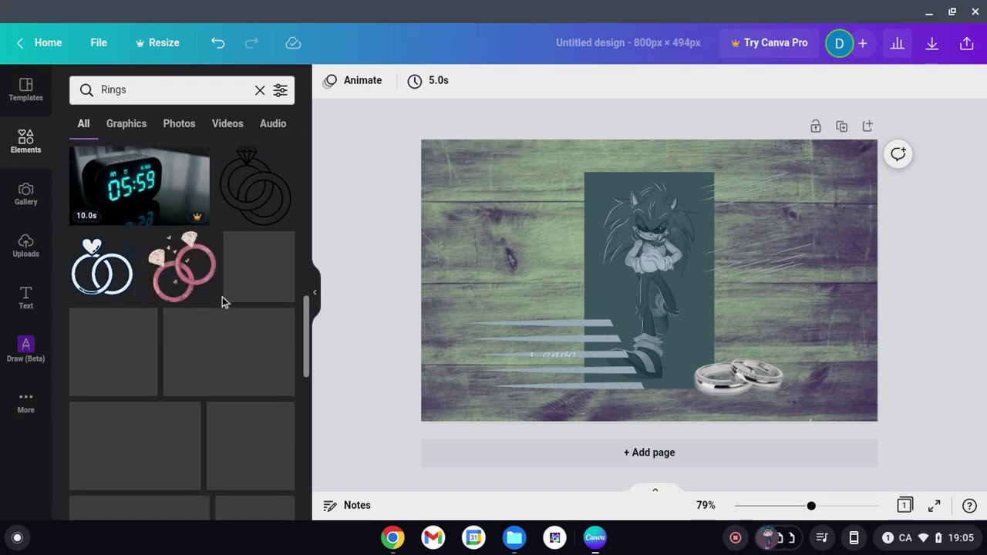
{"action": "left_click", "coordinate": [156, 91]}
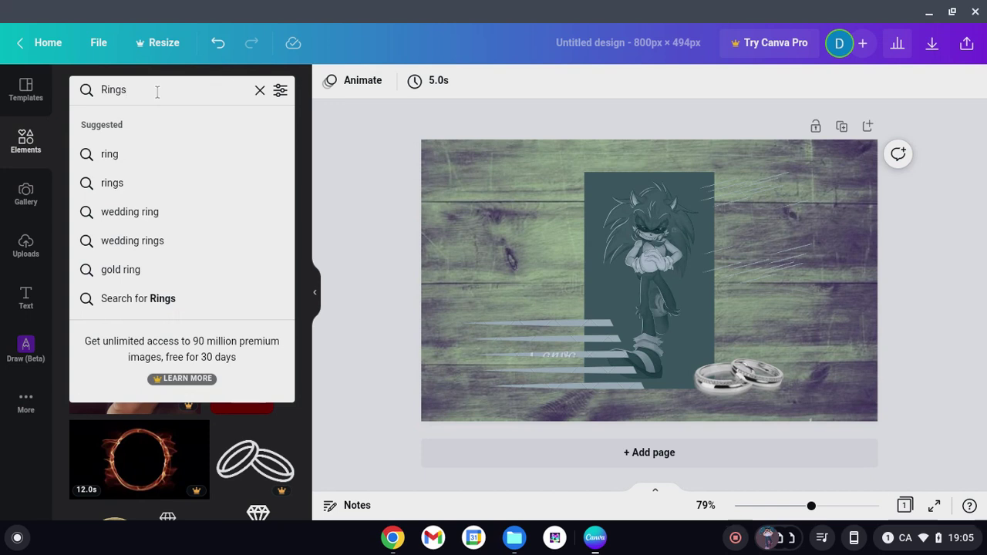
{"action": "key", "text": "BackSpace"}
{"action": "key", "text": "BackSpace"}
{"action": "key", "text": "BackSpace"}
{"action": "key", "text": "BackSpace"}
{"action": "key", "text": "BackSpace"}
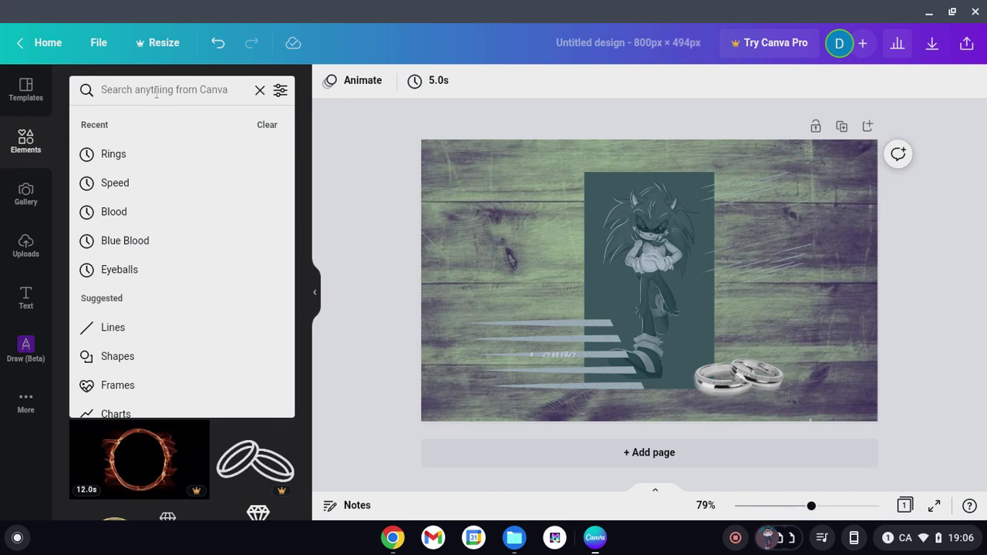
{"action": "type", "text": "Lines"}
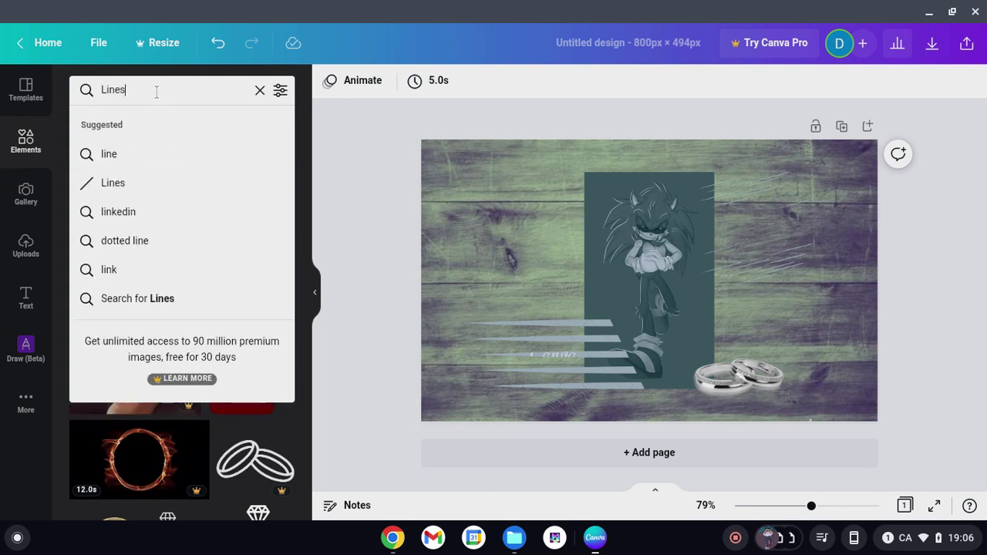
{"action": "key", "text": "Return"}
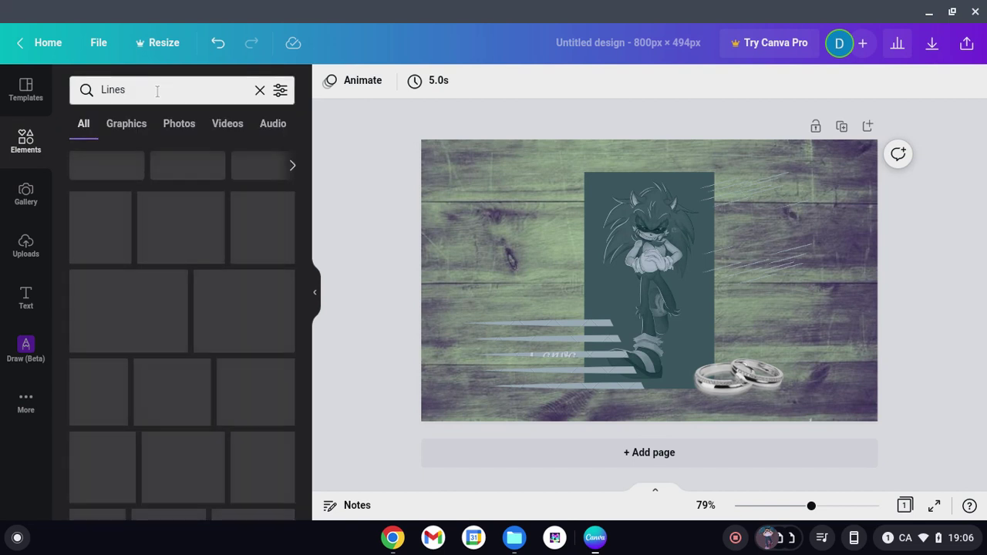
Add the dotted line with a right arrowhead and place it at the upper left, pointing at the hedgehog's head.
{"action": "scroll", "coordinate": [218, 267], "scroll_direction": "down", "scroll_amount": 1}
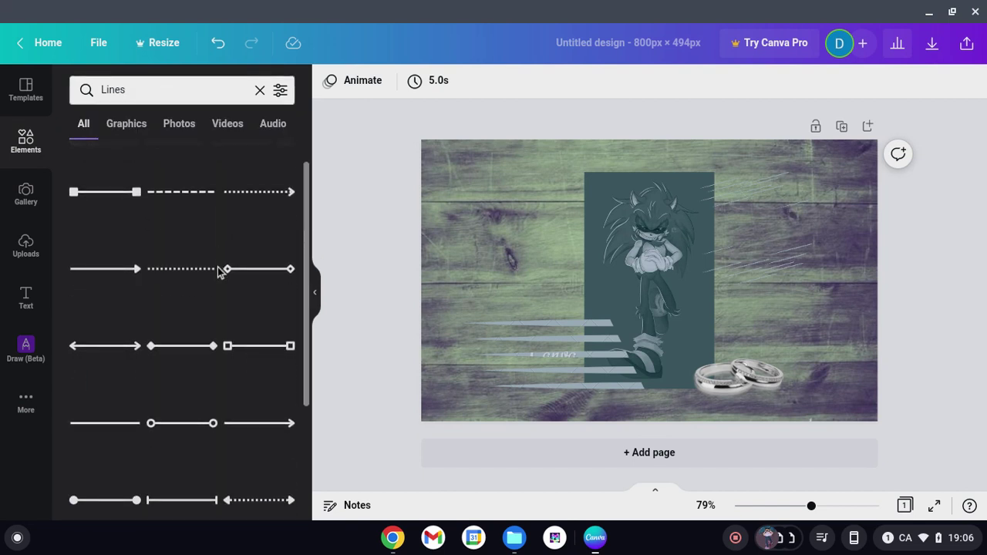
{"action": "scroll", "coordinate": [219, 269], "scroll_direction": "down", "scroll_amount": 1}
{"action": "scroll", "coordinate": [218, 273], "scroll_direction": "up", "scroll_amount": 1}
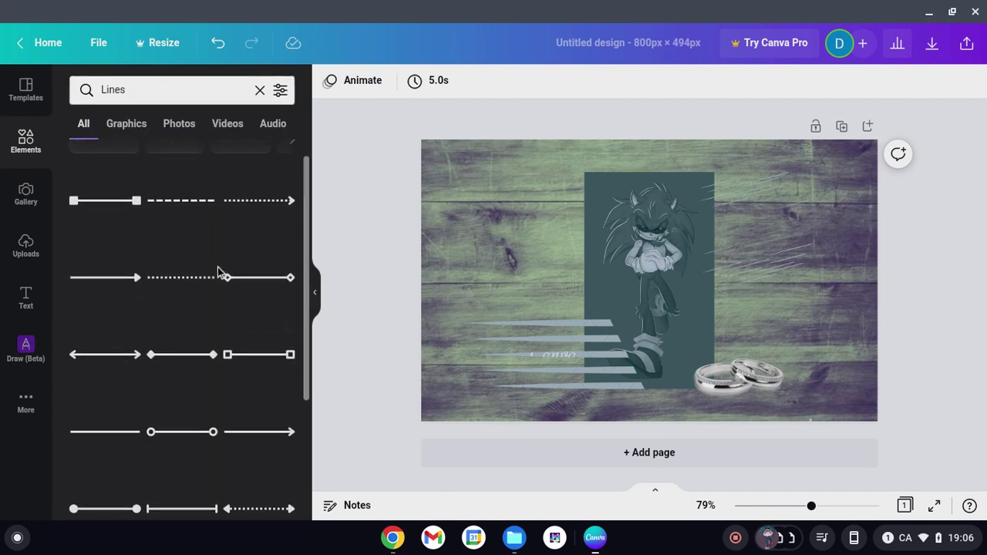
{"action": "left_click", "coordinate": [253, 195]}
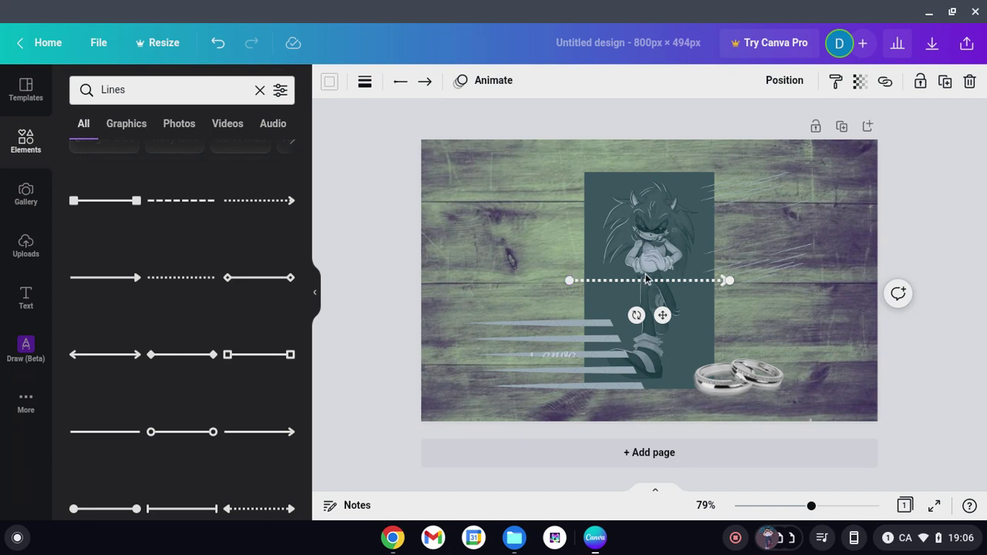
{"action": "left_click_drag", "start_coordinate": [643, 279], "coordinate": [526, 186]}
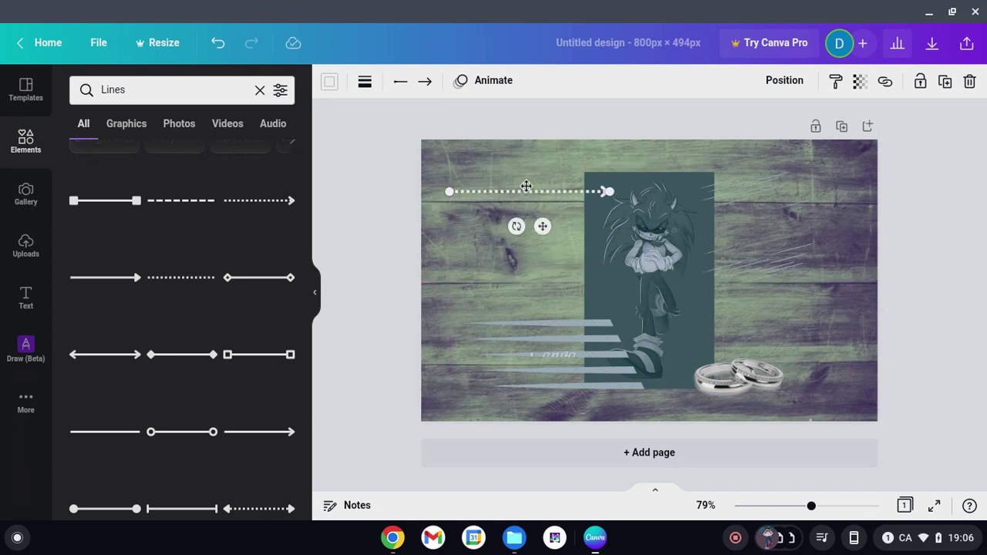
{"action": "left_click", "coordinate": [963, 267]}
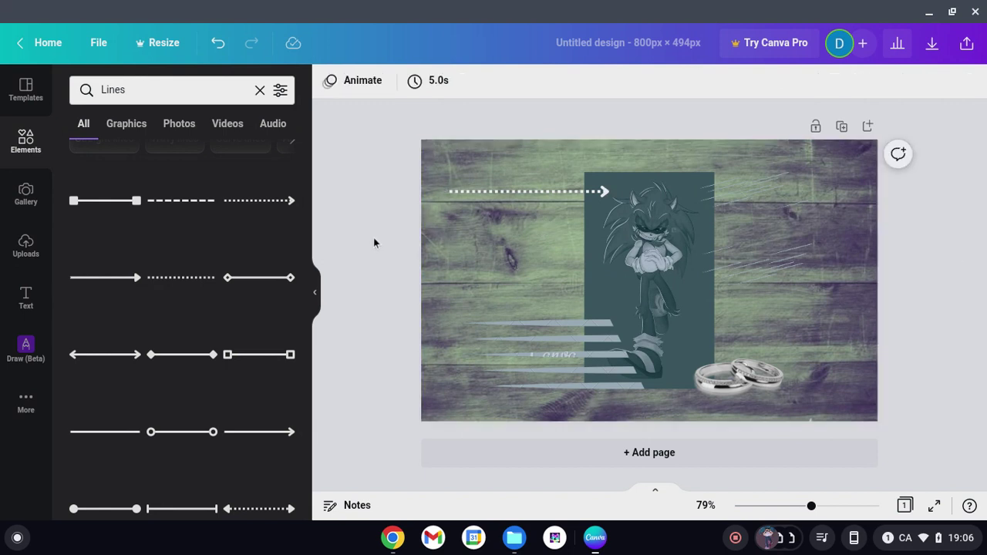
Add the solid line with an open right arrowhead and place it just above the silver rings.
{"action": "scroll", "coordinate": [216, 309], "scroll_direction": "down", "scroll_amount": 3}
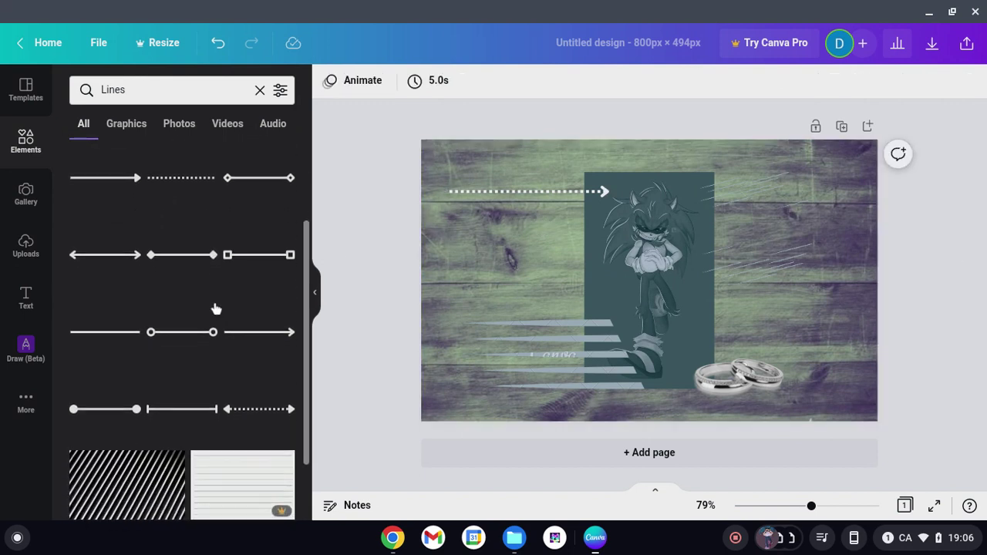
{"action": "scroll", "coordinate": [216, 309], "scroll_direction": "down", "scroll_amount": 1}
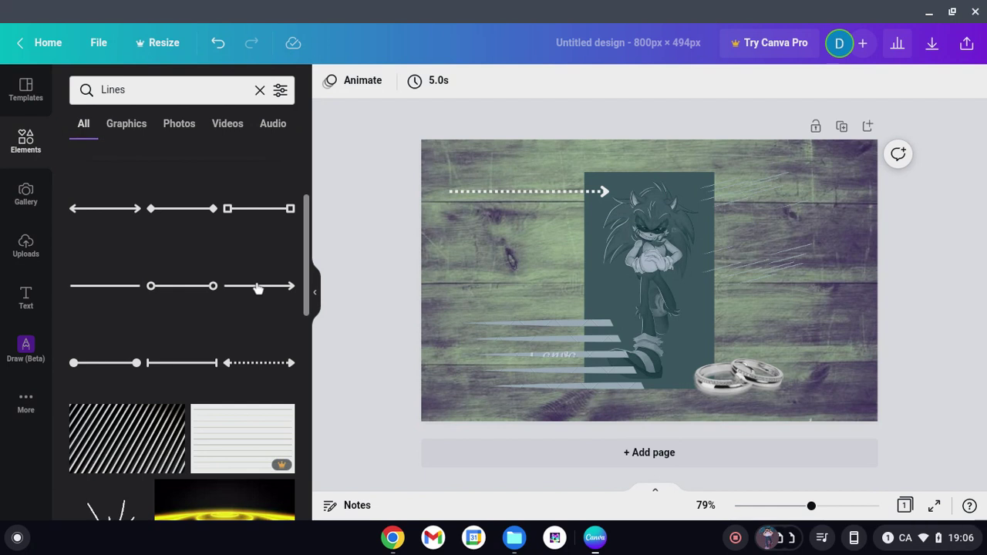
{"action": "left_click", "coordinate": [258, 286]}
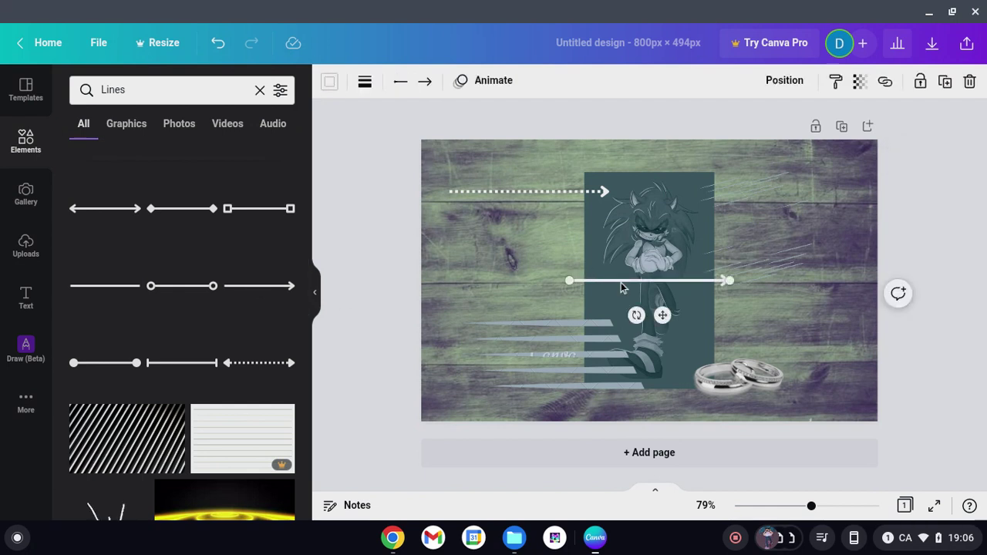
{"action": "left_click_drag", "start_coordinate": [621, 284], "coordinate": [765, 339]}
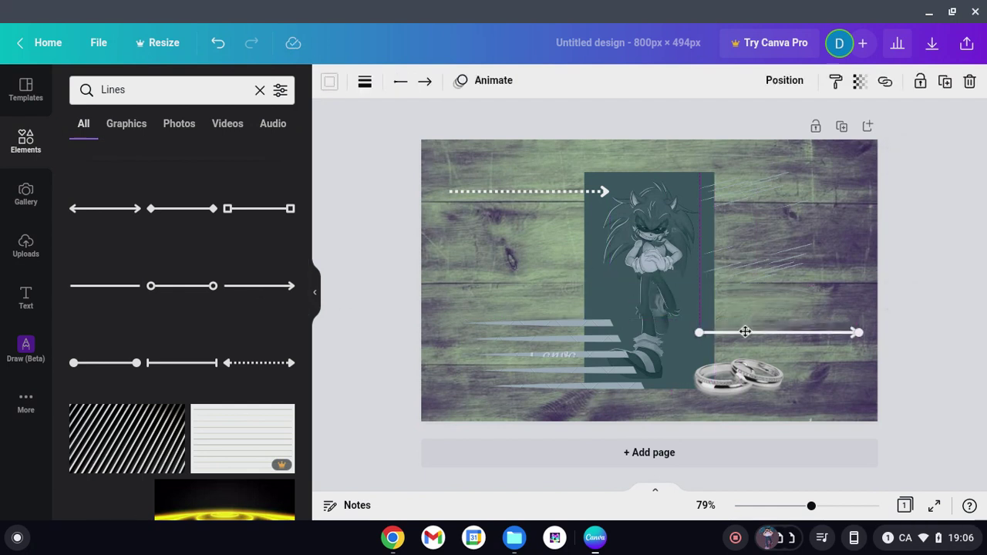
{"action": "left_click", "coordinate": [941, 266]}
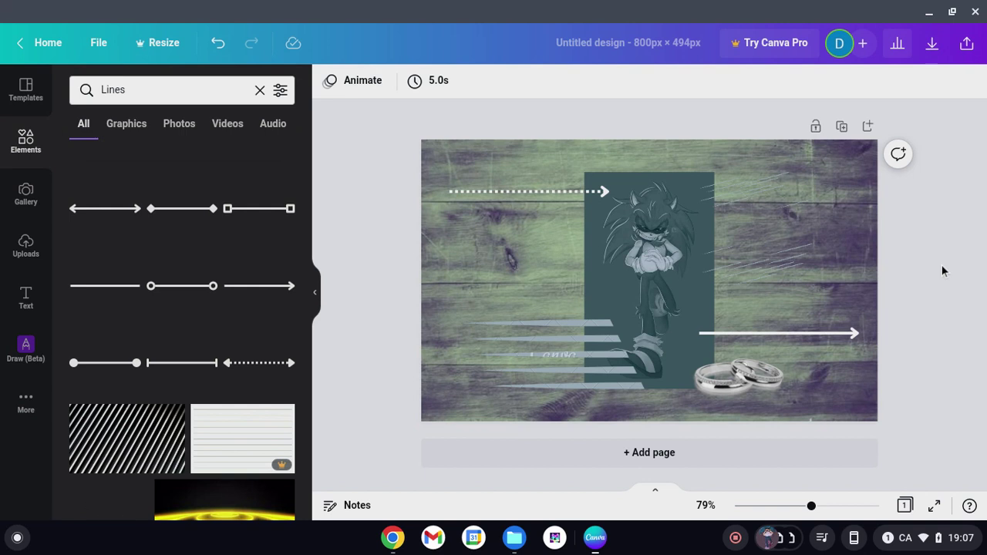
Look further through the Lines results, clear the element search text and close the search suggestions.
{"action": "scroll", "coordinate": [234, 259], "scroll_direction": "down", "scroll_amount": 4}
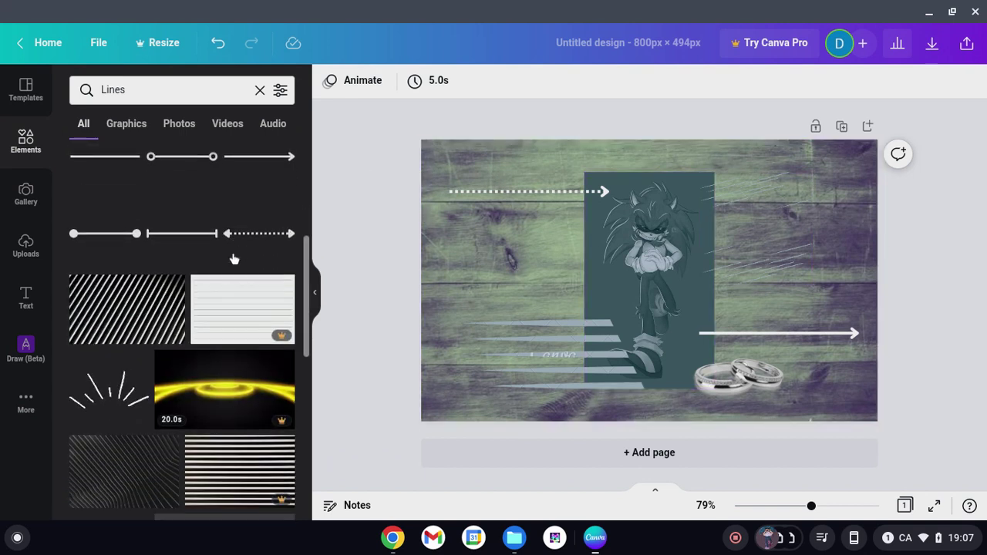
{"action": "scroll", "coordinate": [234, 260], "scroll_direction": "down", "scroll_amount": 1}
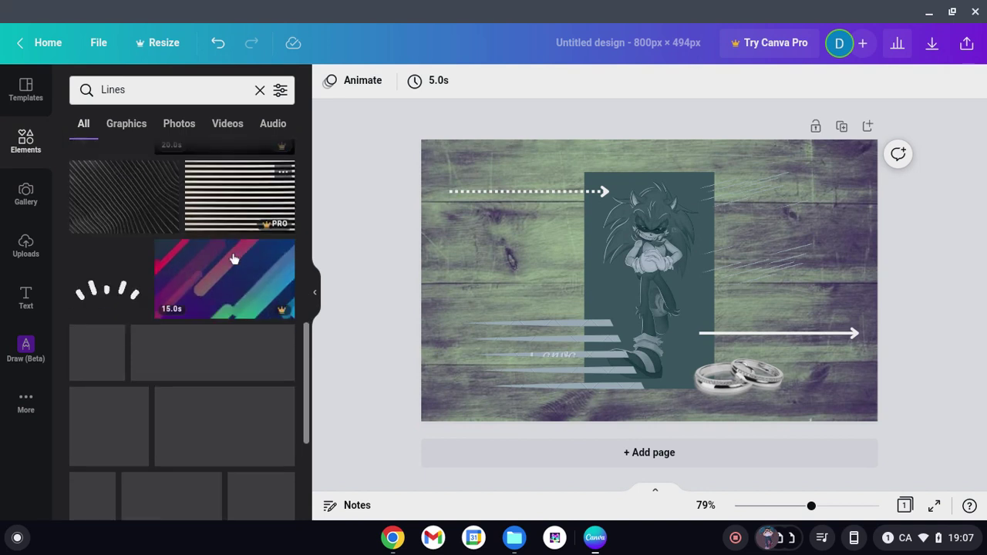
{"action": "scroll", "coordinate": [234, 260], "scroll_direction": "up", "scroll_amount": 5}
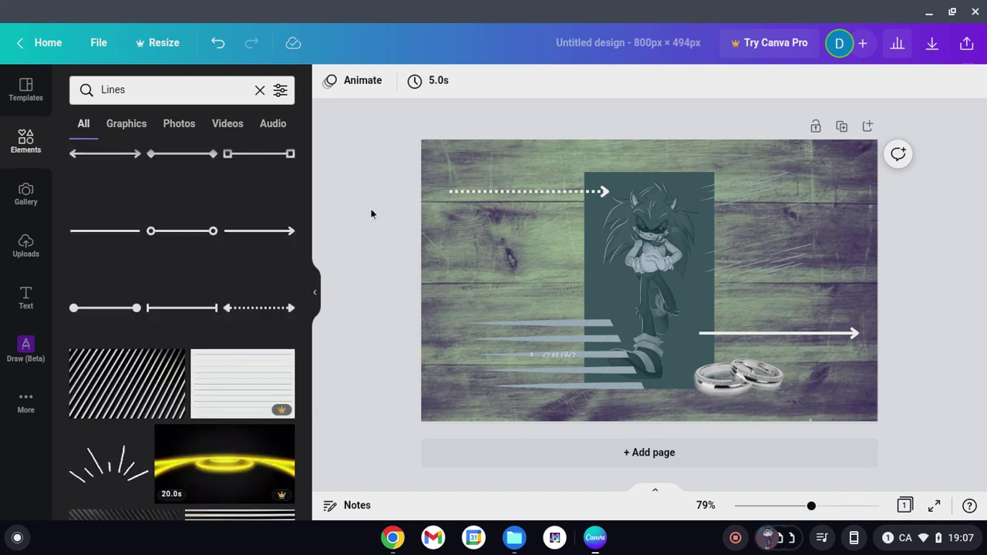
{"action": "left_click", "coordinate": [183, 86]}
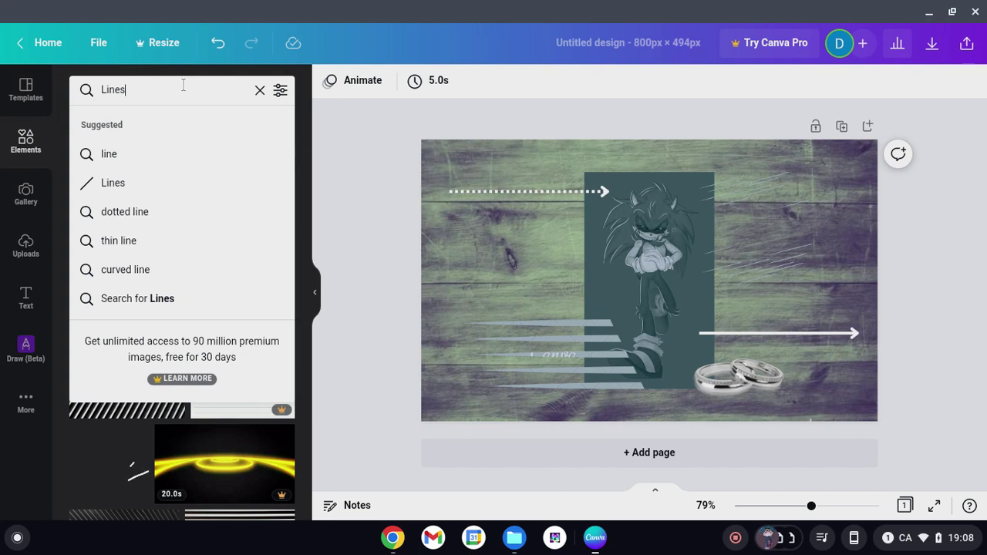
{"action": "key", "text": "BackSpace"}
{"action": "key", "text": "BackSpace"}
{"action": "key", "text": "BackSpace"}
{"action": "key", "text": "BackSpace"}
{"action": "key", "text": "BackSpace"}
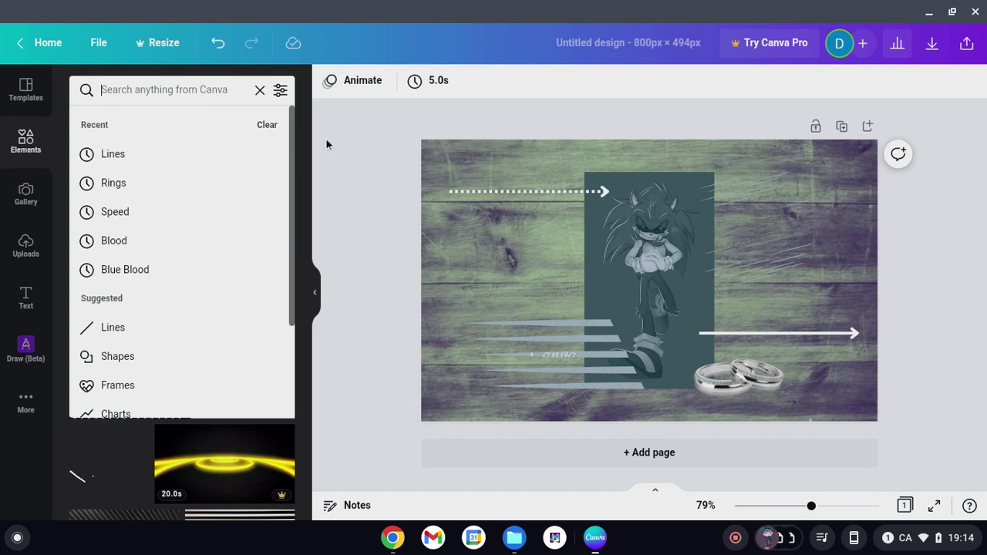
{"action": "left_click", "coordinate": [354, 152]}
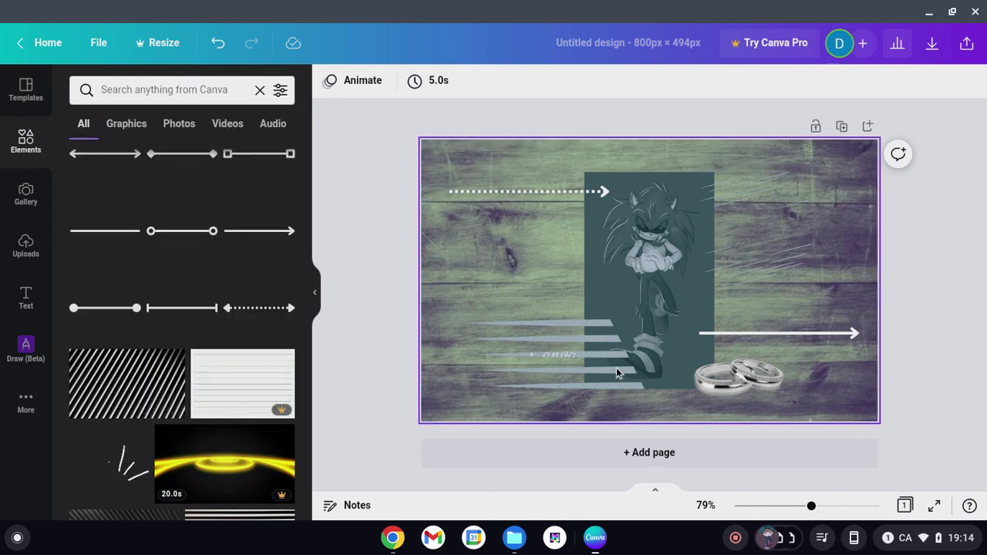
Add a heading that reads "Sark tells you to be nice around social media".
{"action": "left_click", "coordinate": [21, 298]}
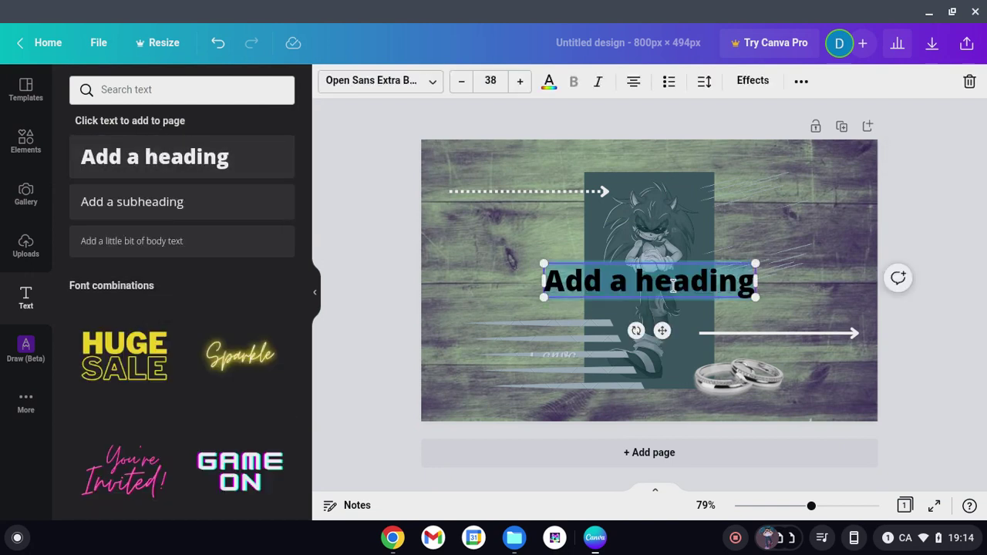
{"action": "left_click", "coordinate": [700, 285]}
{"action": "key", "text": "BackSpace"}
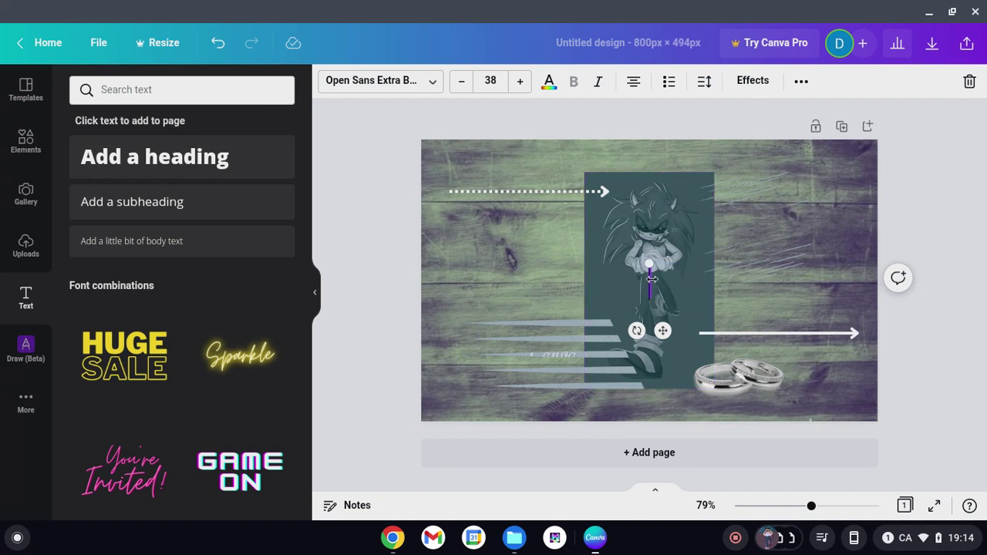
{"action": "type", "text": "Sark"}
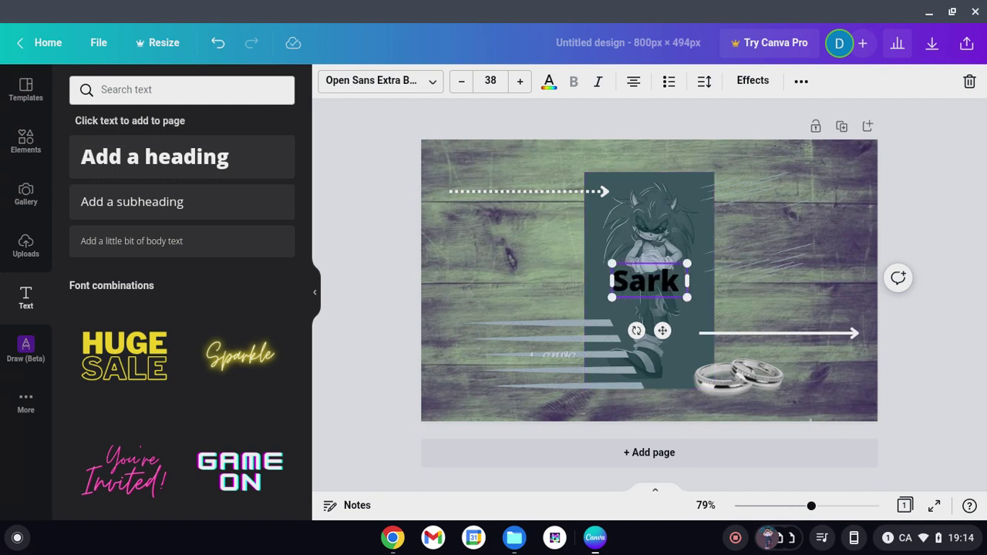
{"action": "type", "text": " tells y"}
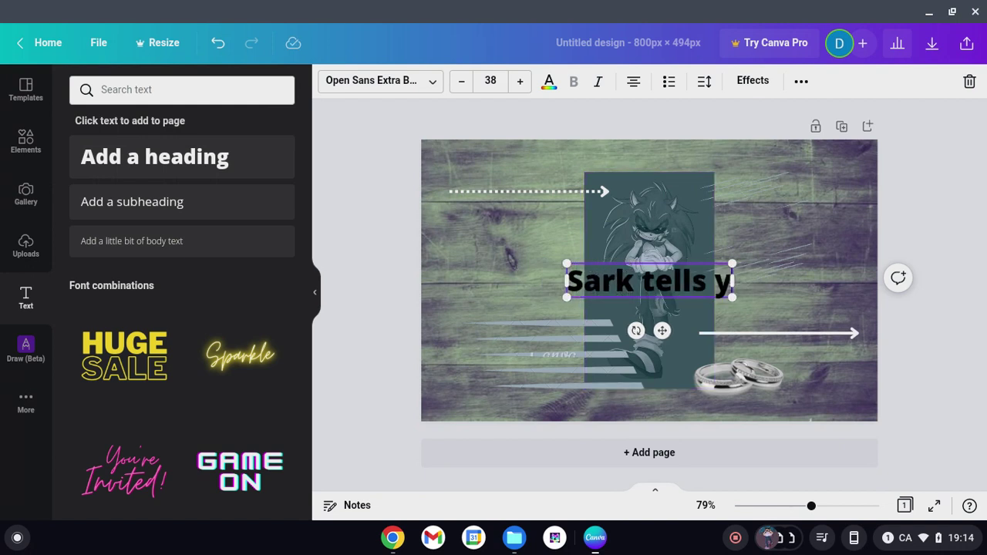
{"action": "type", "text": "ou to br"}
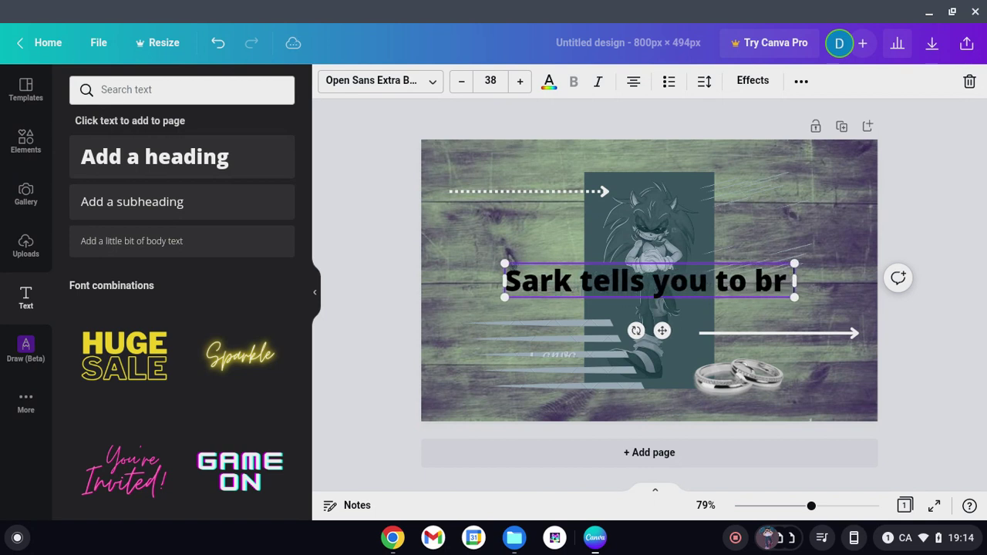
{"action": "key", "text": "BackSpace"}
{"action": "type", "text": "e nice"}
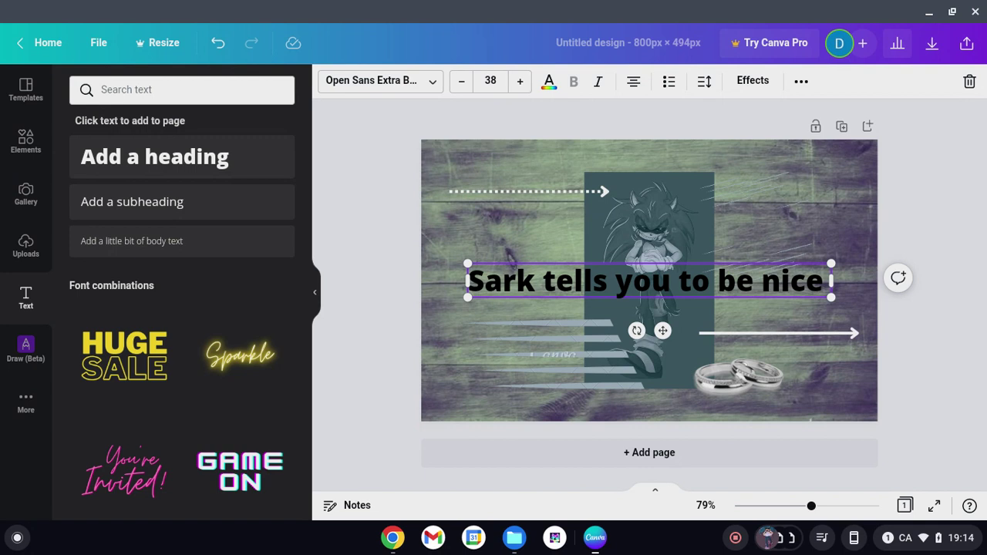
{"action": "type", "text": " around"}
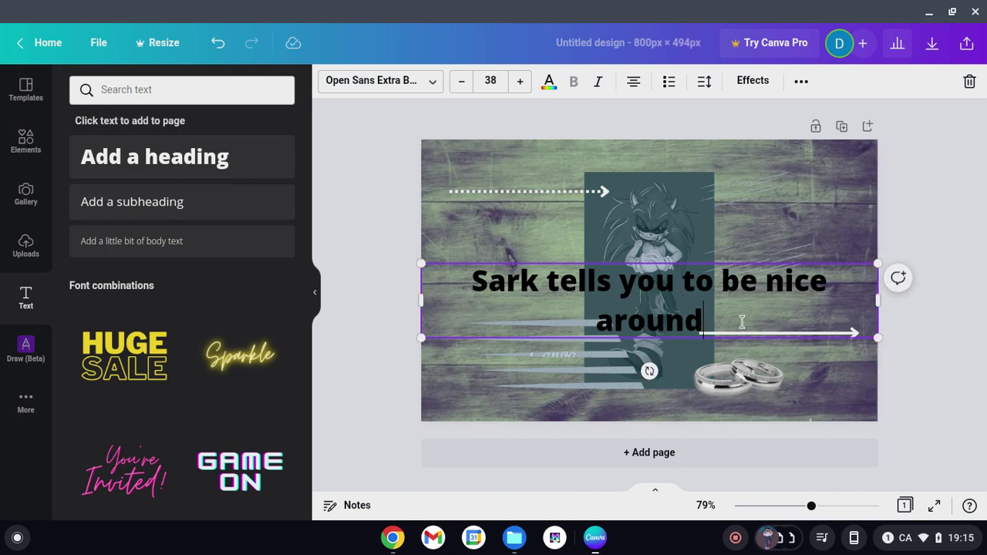
{"action": "type", "text": "soc"}
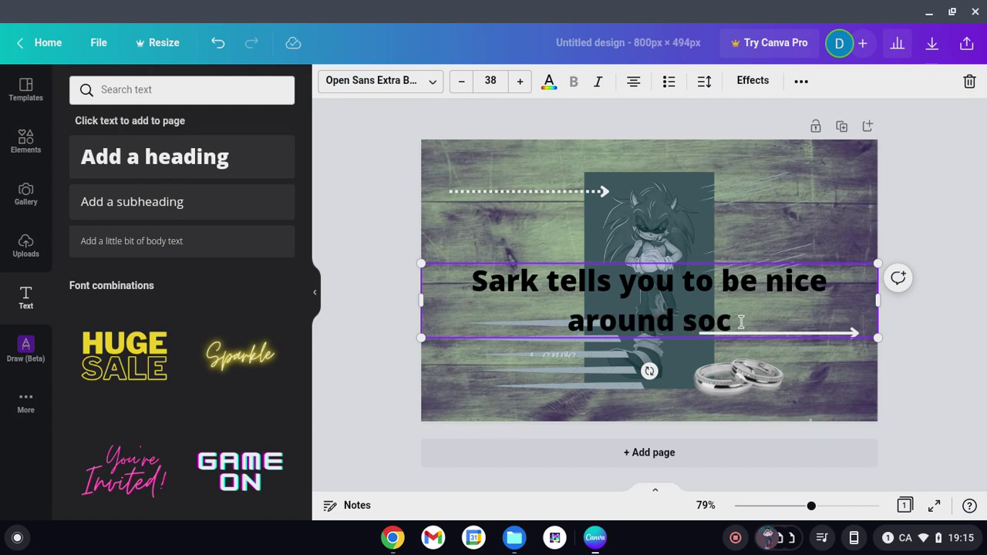
{"action": "type", "text": "ial media"}
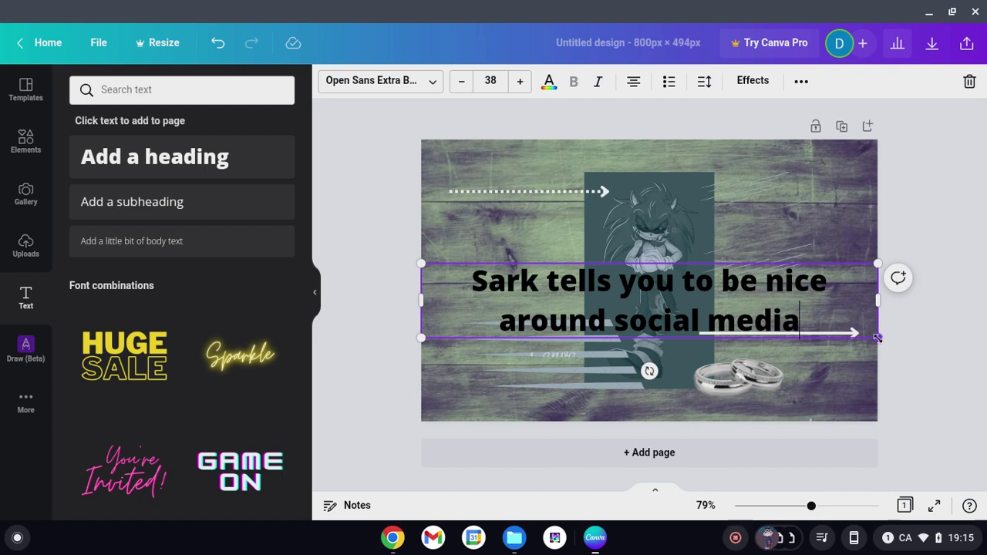
Shrink the heading to size 19.5 over the speed lines at the hedgehog's feet and colour its text white.
{"action": "left_click_drag", "start_coordinate": [876, 336], "coordinate": [765, 321]}
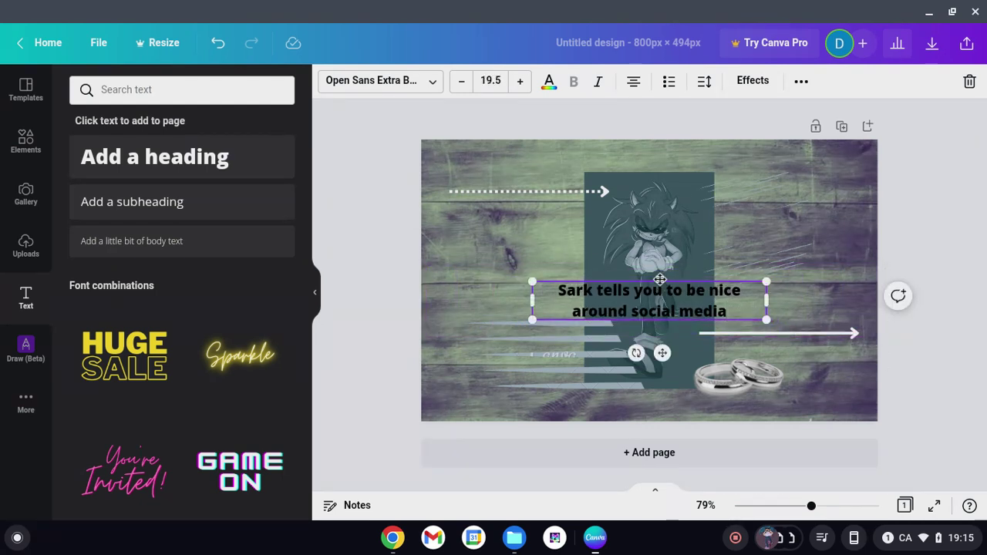
{"action": "left_click_drag", "start_coordinate": [659, 279], "coordinate": [566, 333]}
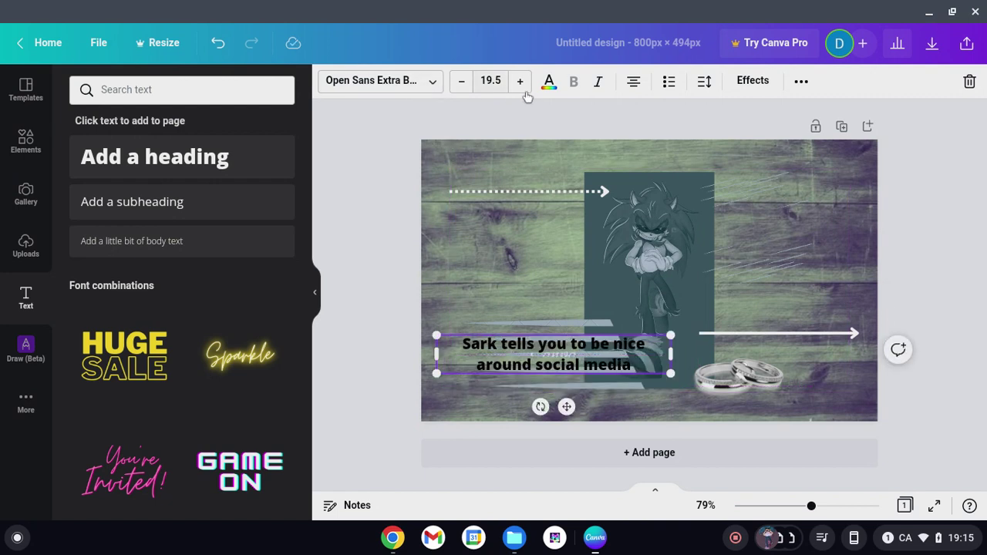
{"action": "left_click", "coordinate": [549, 81]}
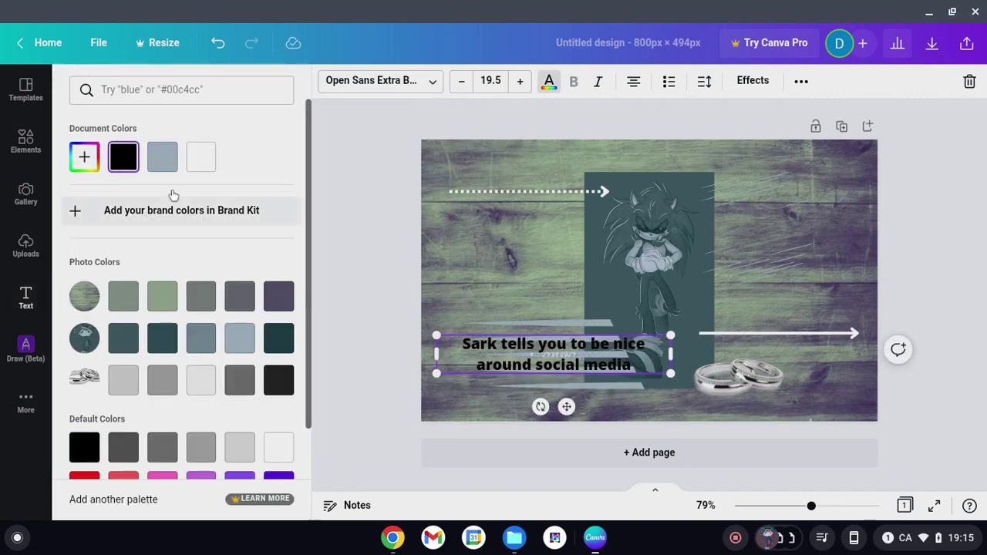
{"action": "left_click", "coordinate": [200, 156]}
{"action": "key", "text": "Escape"}
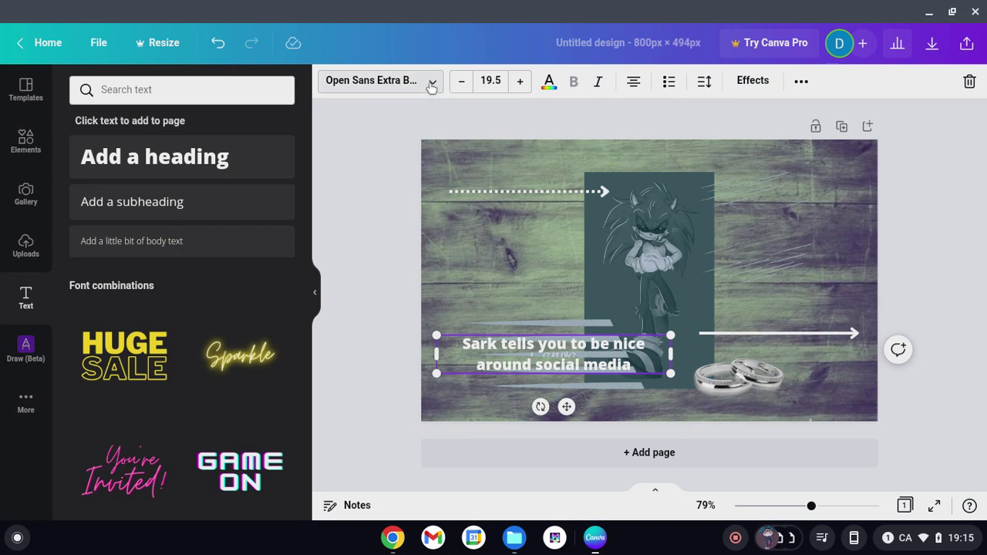
Change the heading's font to Angelina and narrow its text box to about 319 px wide so it wraps onto two lines.
{"action": "left_click", "coordinate": [380, 80]}
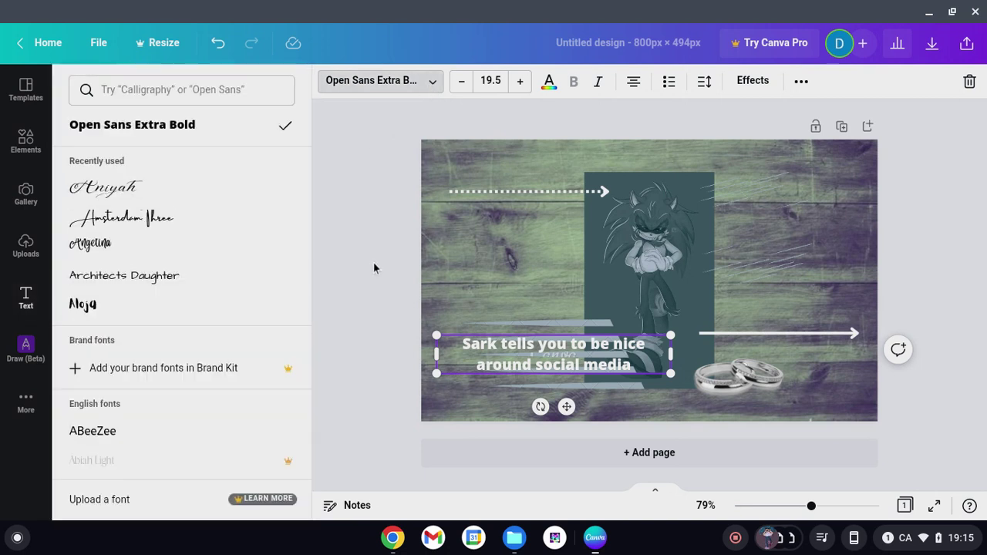
{"action": "left_click", "coordinate": [129, 202]}
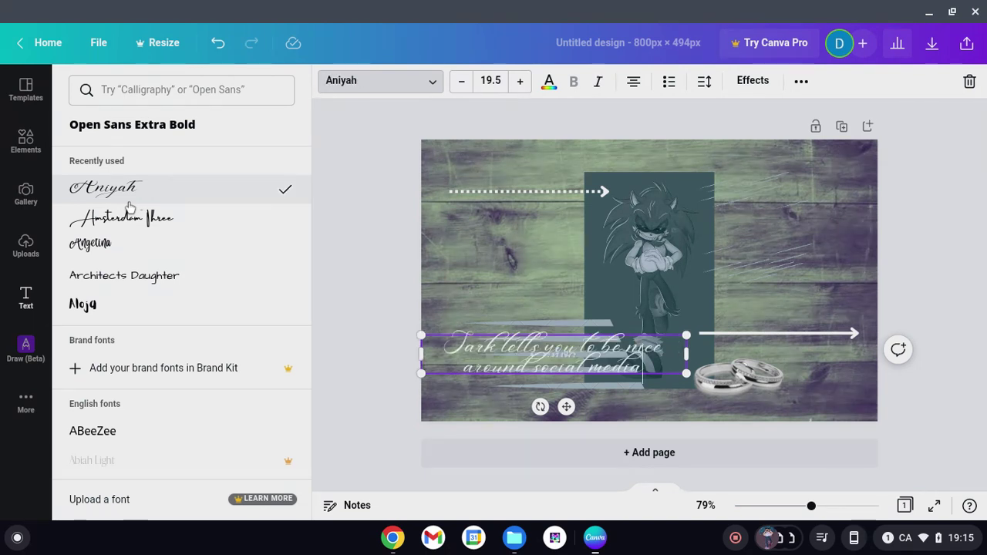
{"action": "left_click", "coordinate": [128, 245]}
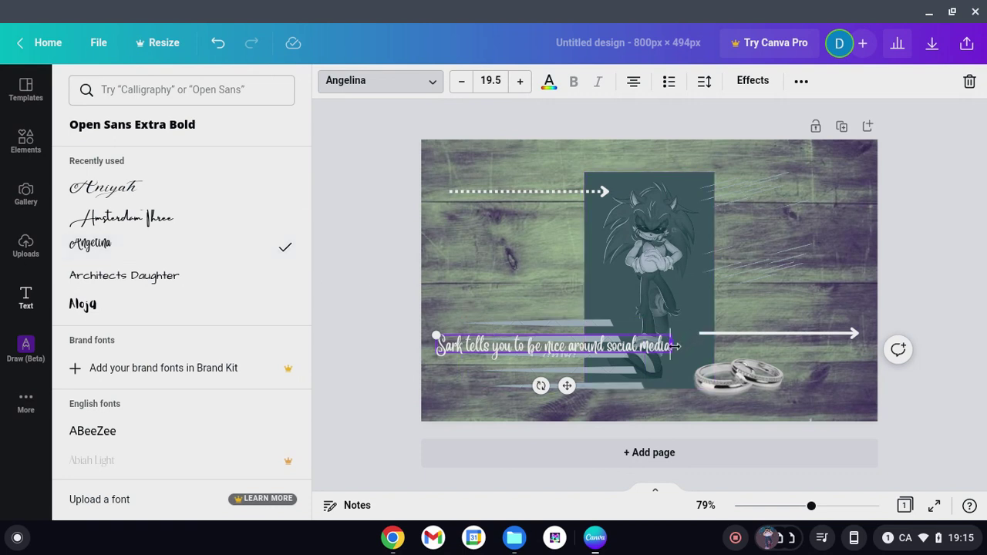
{"action": "left_click_drag", "start_coordinate": [675, 347], "coordinate": [646, 355]}
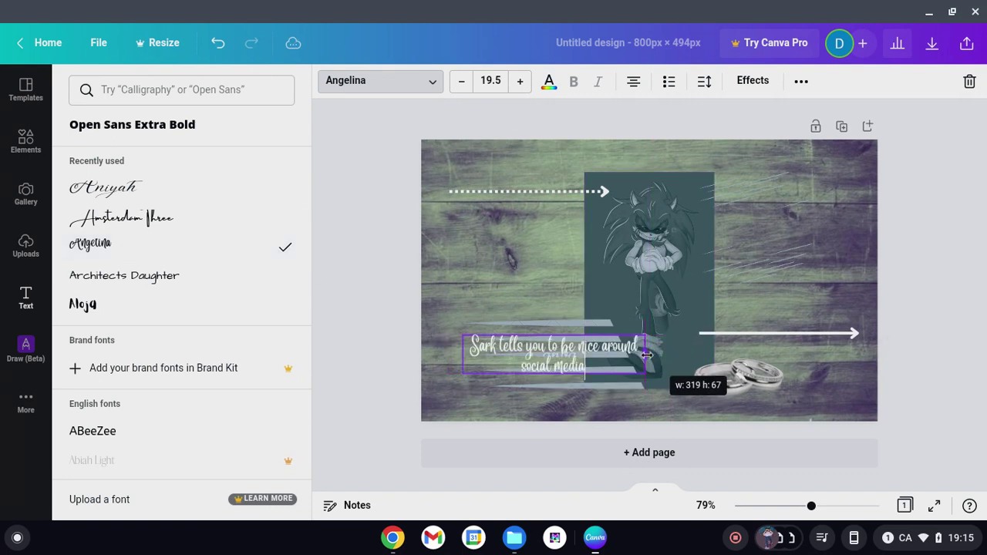
{"action": "left_click", "coordinate": [350, 252]}
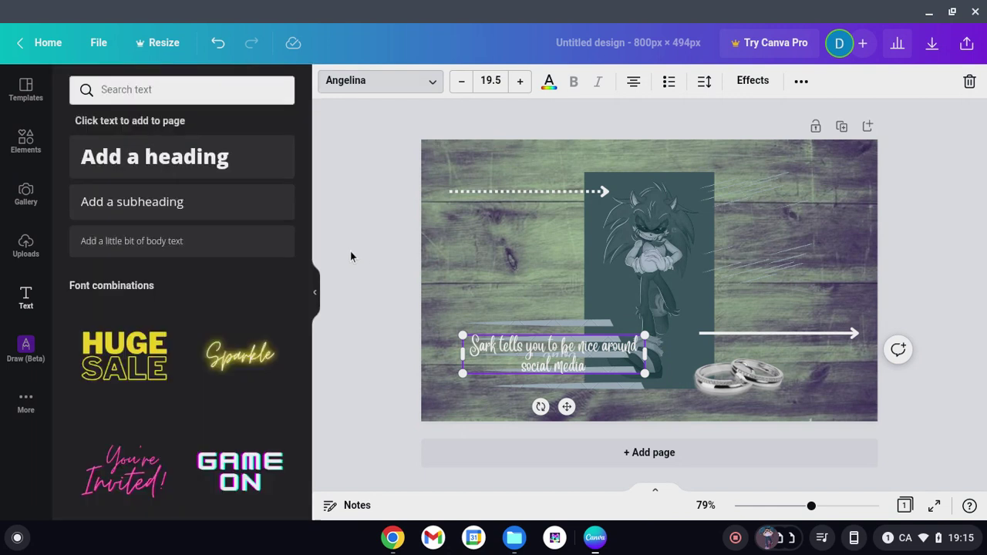
{"action": "left_click", "coordinate": [356, 240]}
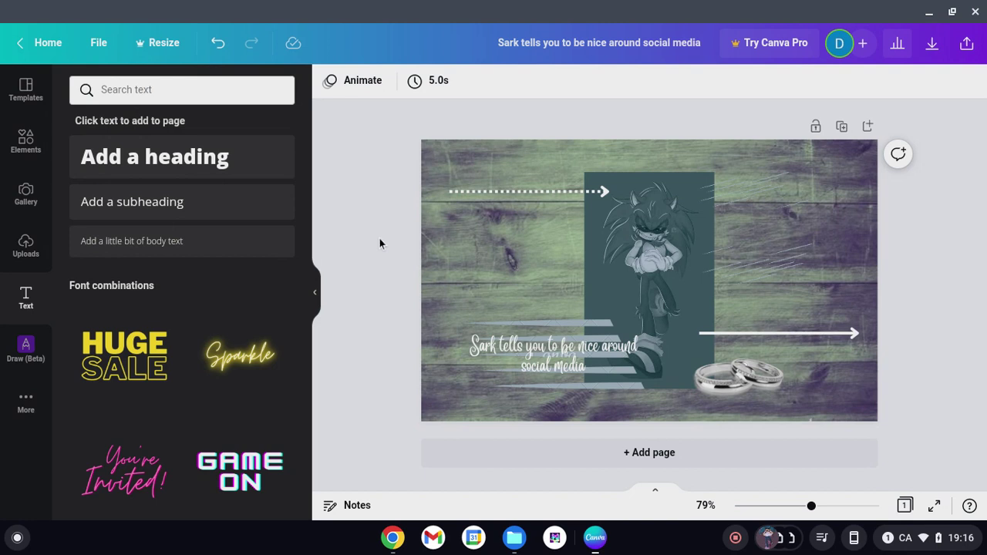
Insert the word "in" after "around" in the heading and deselect the text.
{"action": "left_click", "coordinate": [586, 362]}
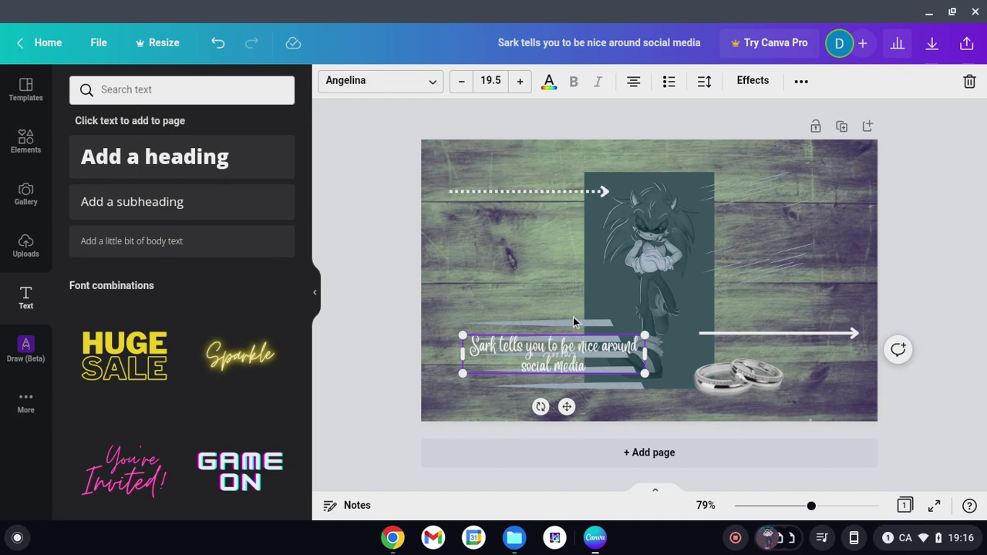
{"action": "left_click", "coordinate": [637, 347]}
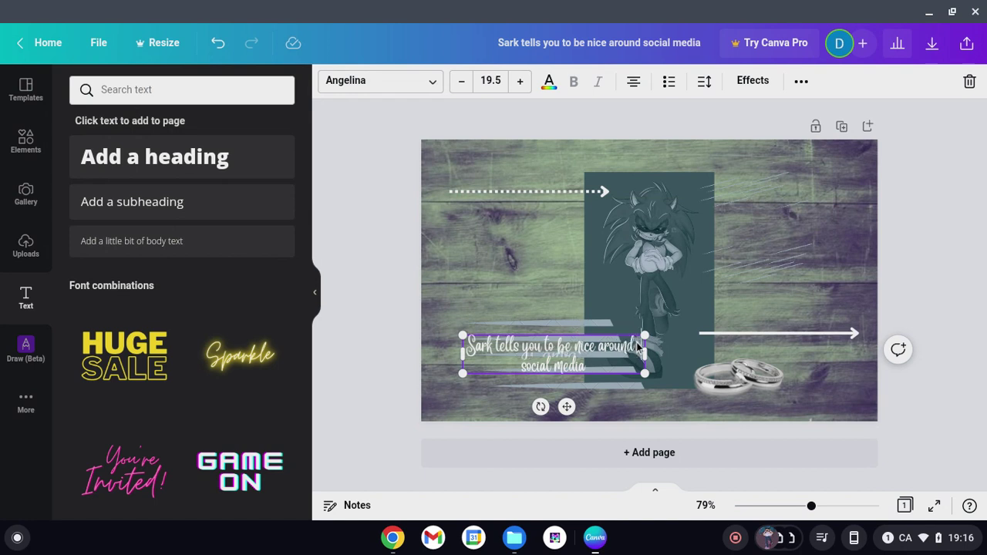
{"action": "type", "text": "in"}
{"action": "left_click", "coordinate": [371, 222]}
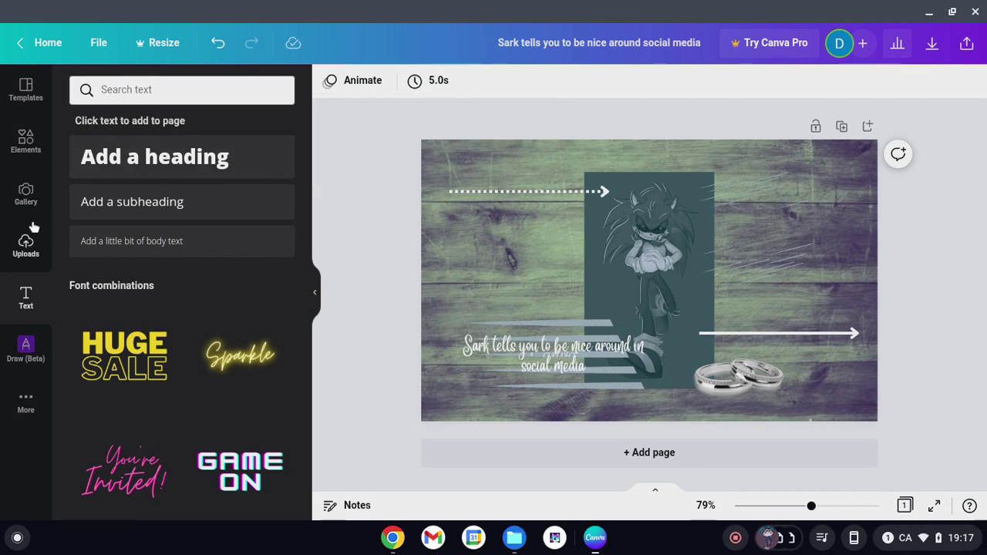
Search the elements for "Be positive".
{"action": "left_click", "coordinate": [25, 140]}
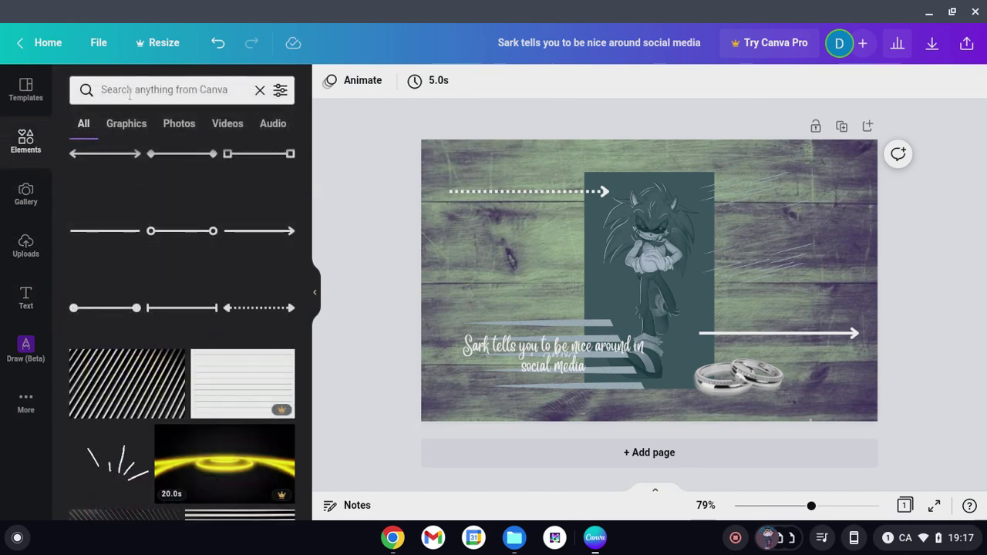
{"action": "left_click", "coordinate": [130, 91]}
{"action": "type", "text": "Be p"}
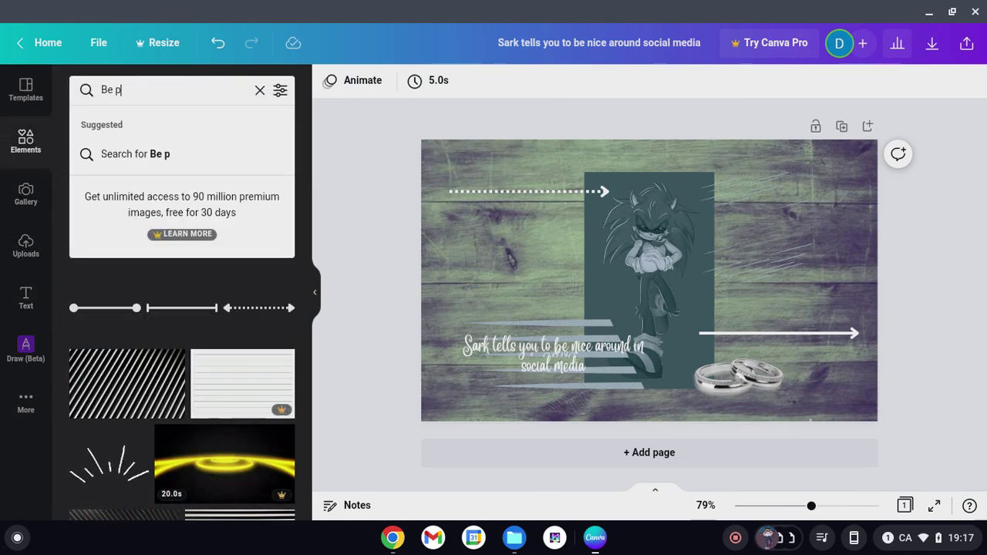
{"action": "type", "text": "ositive"}
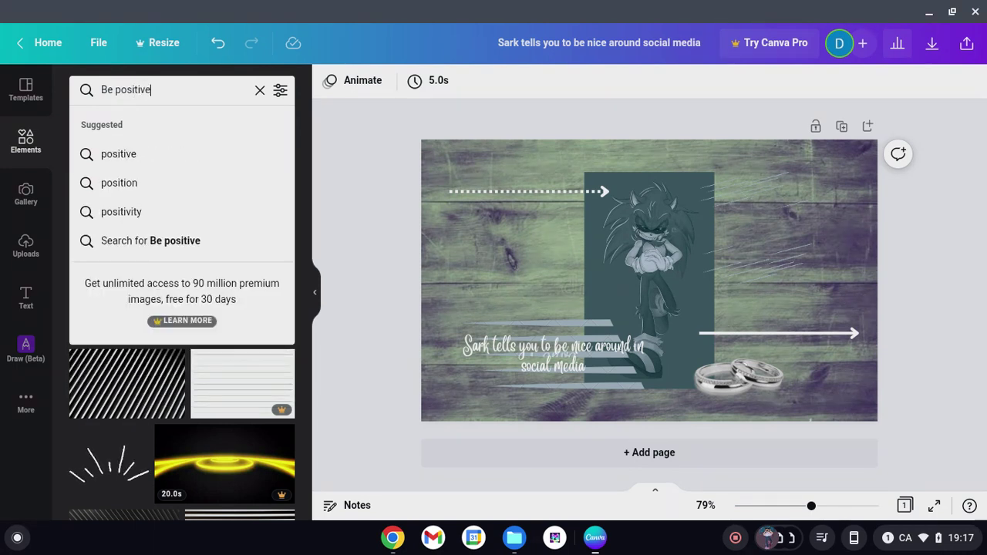
{"action": "key", "text": "Return"}
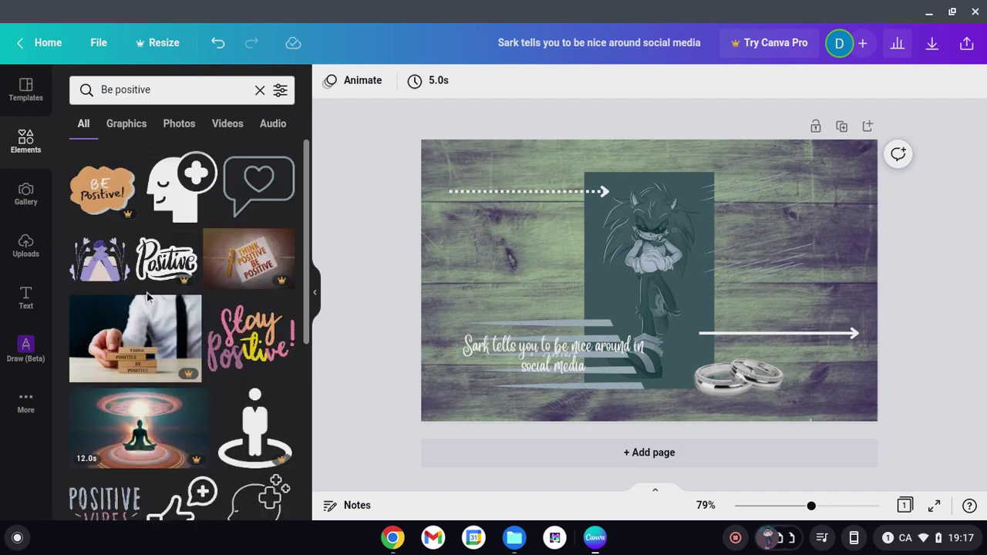
Add the orange "Be Positive!" cloud sticker, shrink it and place it at the upper right, beside the hedgehog image.
{"action": "left_click", "coordinate": [120, 195]}
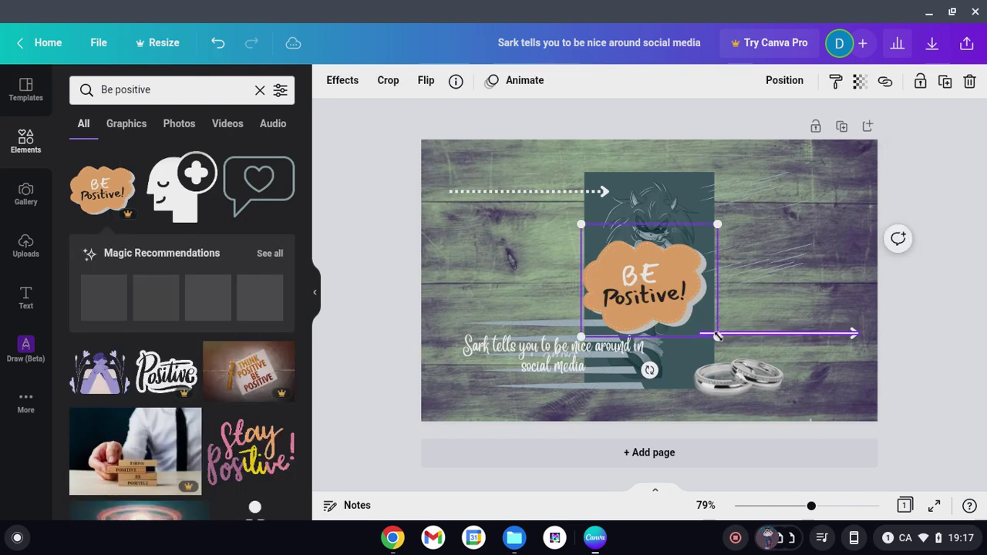
{"action": "left_click_drag", "start_coordinate": [712, 332], "coordinate": [656, 274]}
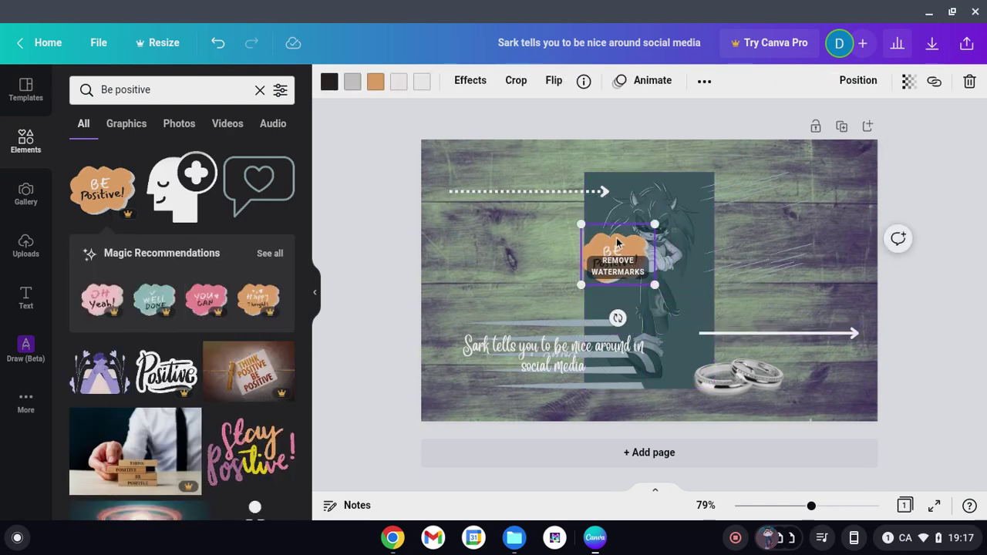
{"action": "left_click_drag", "start_coordinate": [621, 245], "coordinate": [776, 187]}
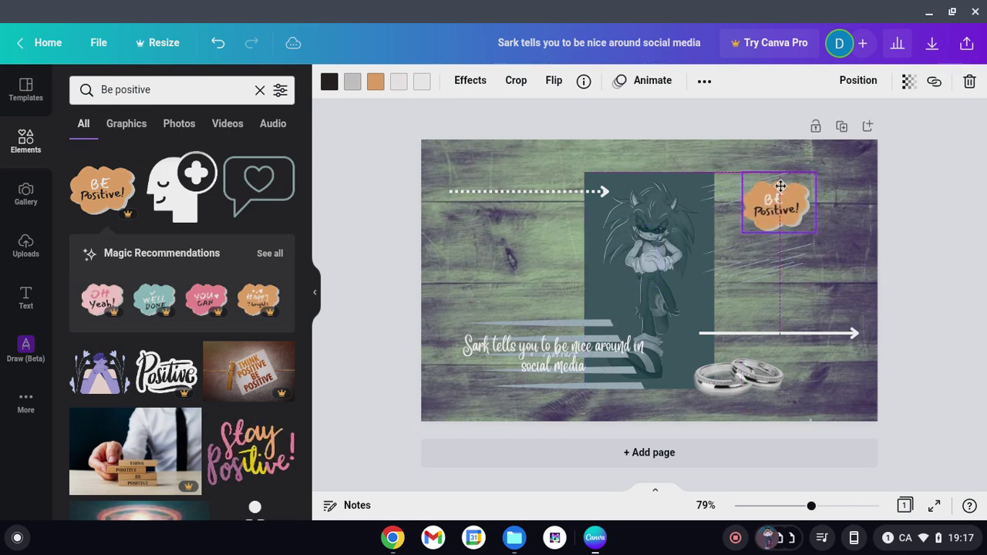
Deselect the sticker, download a draft of the design to the gallery and dismiss the sharing dialog.
{"action": "left_click", "coordinate": [918, 209]}
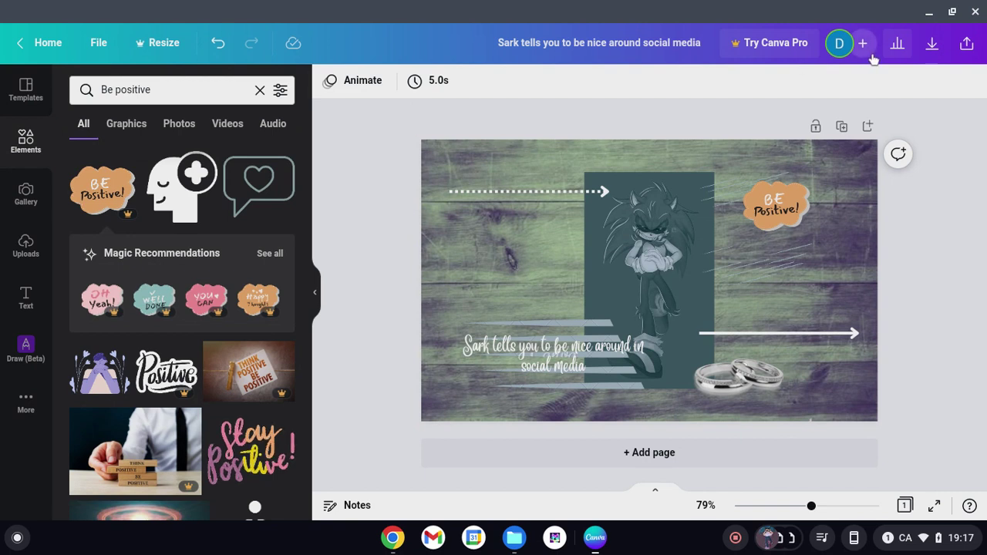
{"action": "left_click", "coordinate": [933, 43]}
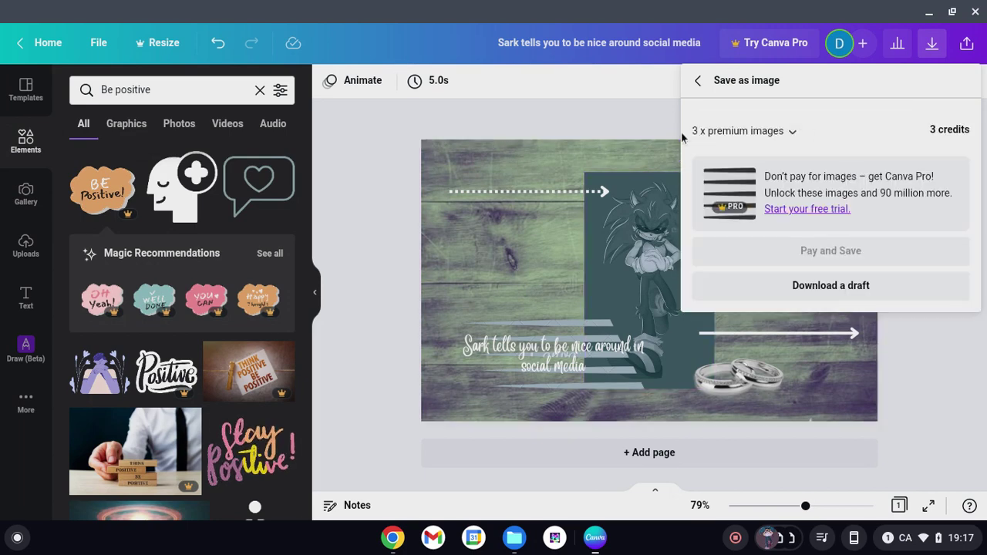
{"action": "left_click", "coordinate": [802, 285]}
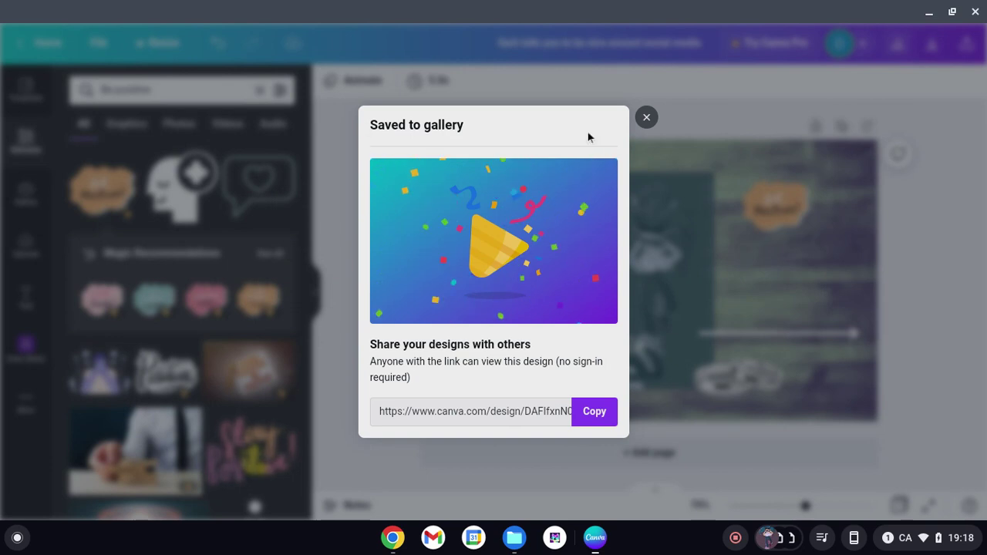
{"action": "left_click", "coordinate": [646, 118]}
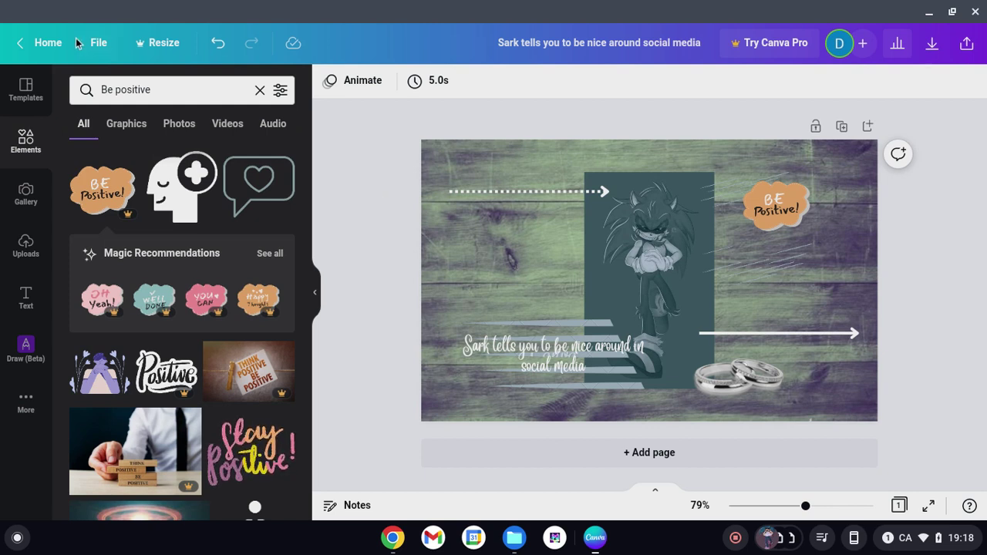
Return to the home page and look through the recent designs.
{"action": "left_click", "coordinate": [53, 42]}
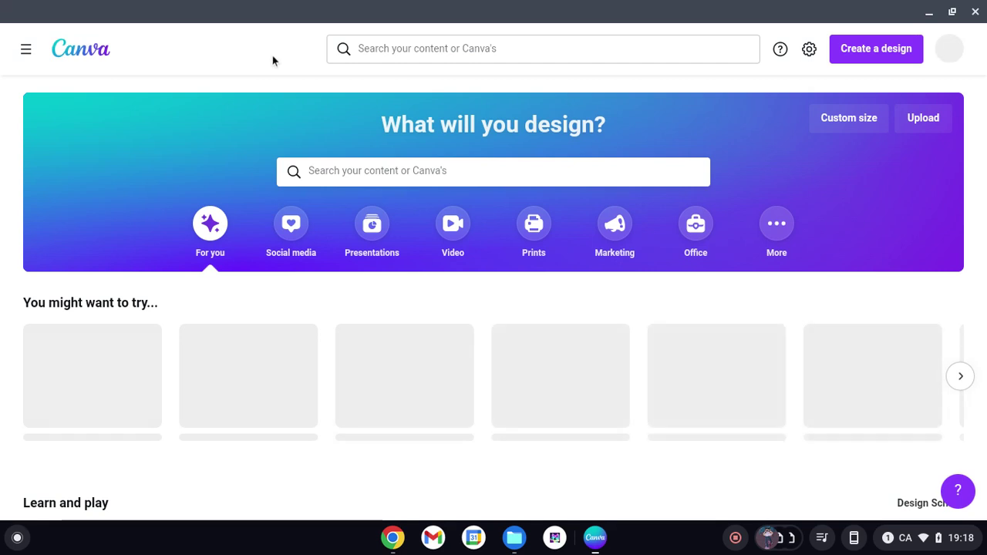
{"action": "scroll", "coordinate": [272, 61], "scroll_direction": "down", "scroll_amount": 3}
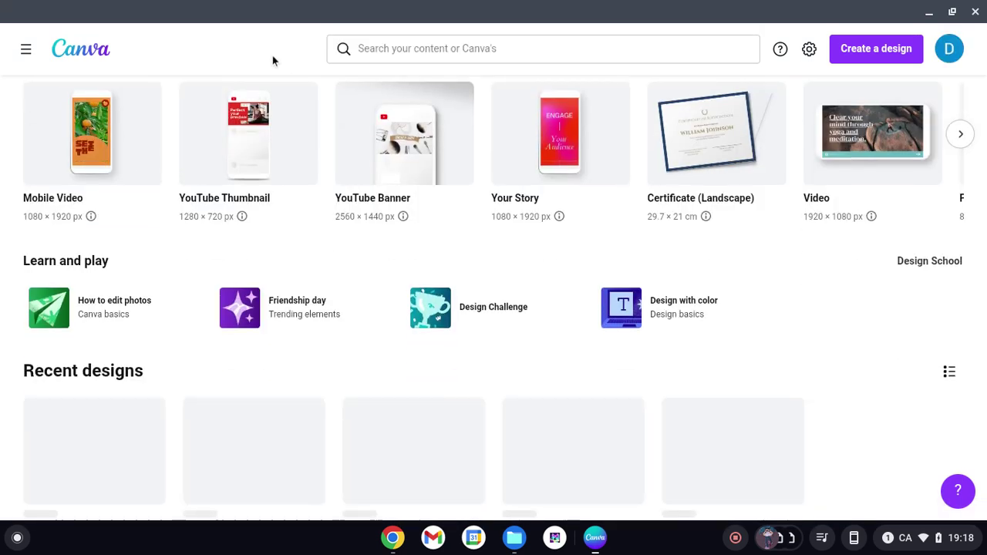
{"action": "scroll", "coordinate": [272, 61], "scroll_direction": "down", "scroll_amount": 1}
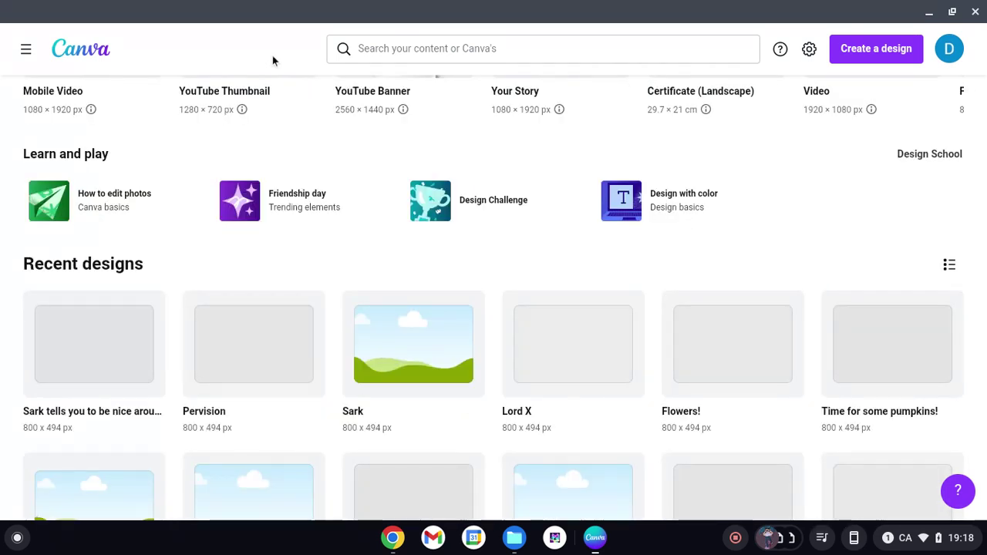
{"action": "scroll", "coordinate": [272, 57], "scroll_direction": "down", "scroll_amount": 1}
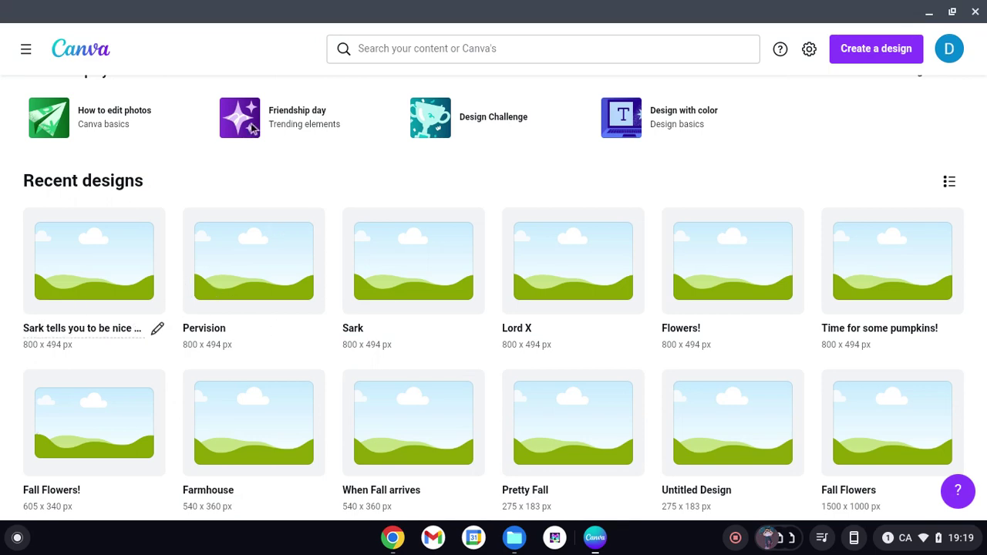
{"action": "scroll", "coordinate": [246, 44], "scroll_direction": "up", "scroll_amount": 5}
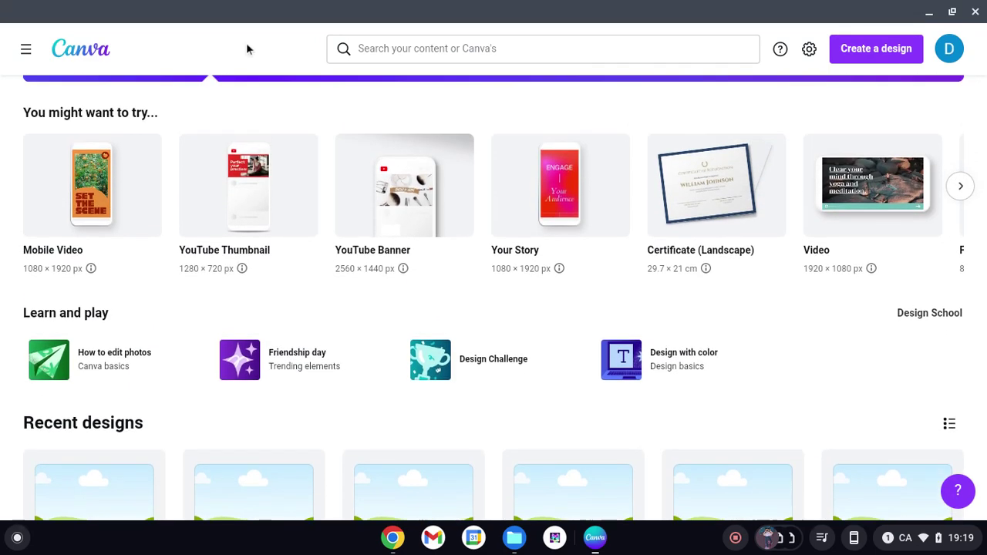
{"action": "scroll", "coordinate": [247, 44], "scroll_direction": "up", "scroll_amount": 2}
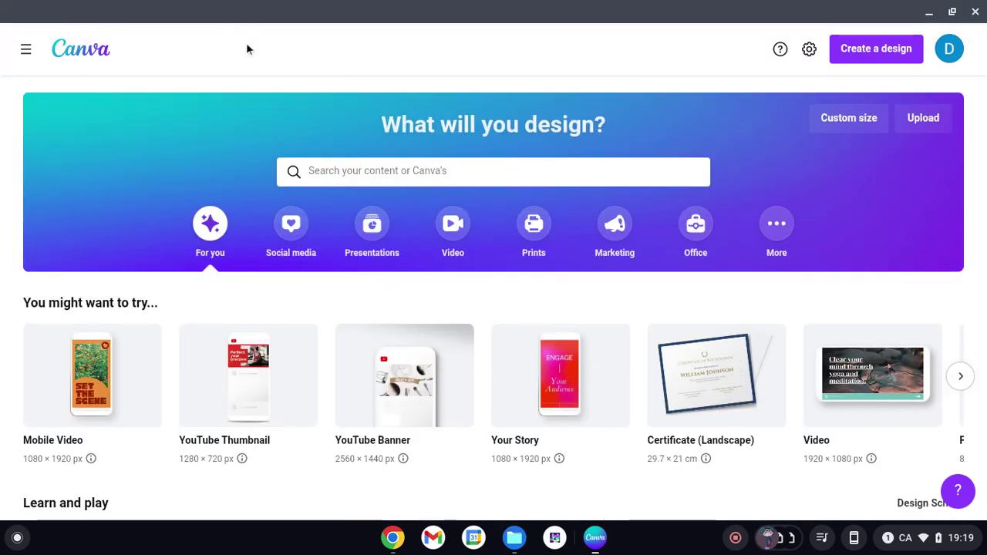
Start creating a design from an imported file and open the Photos picker as its source.
{"action": "left_click", "coordinate": [848, 58]}
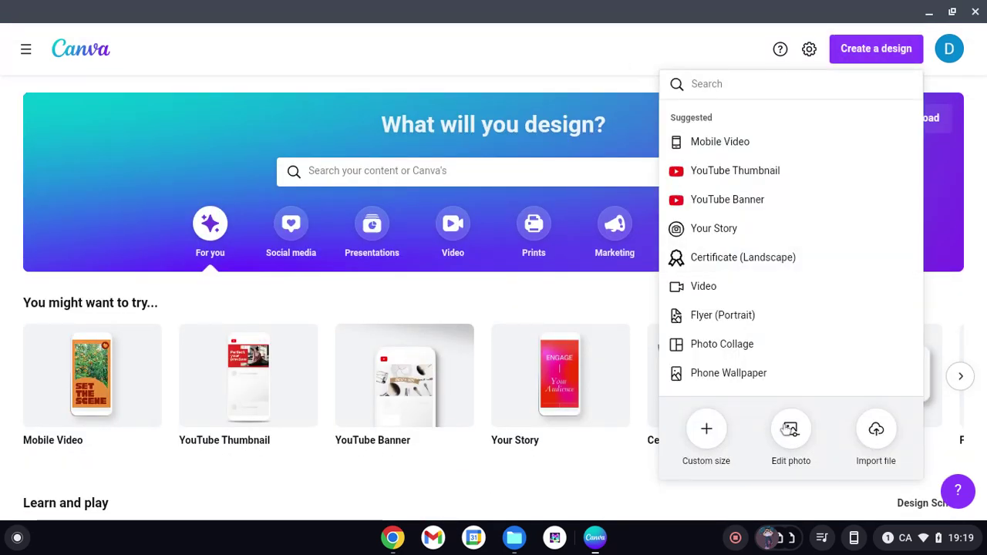
{"action": "left_click", "coordinate": [876, 434]}
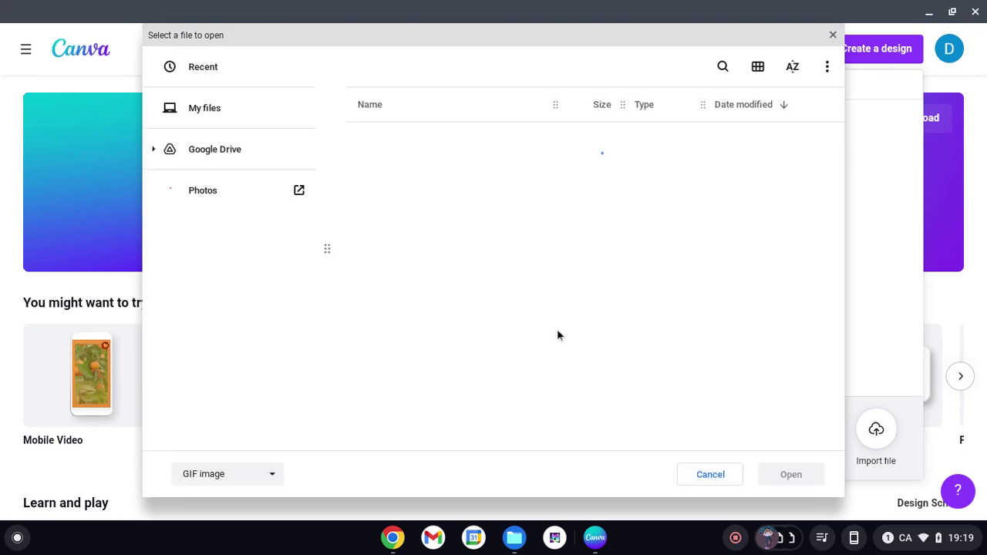
{"action": "left_click", "coordinate": [297, 278]}
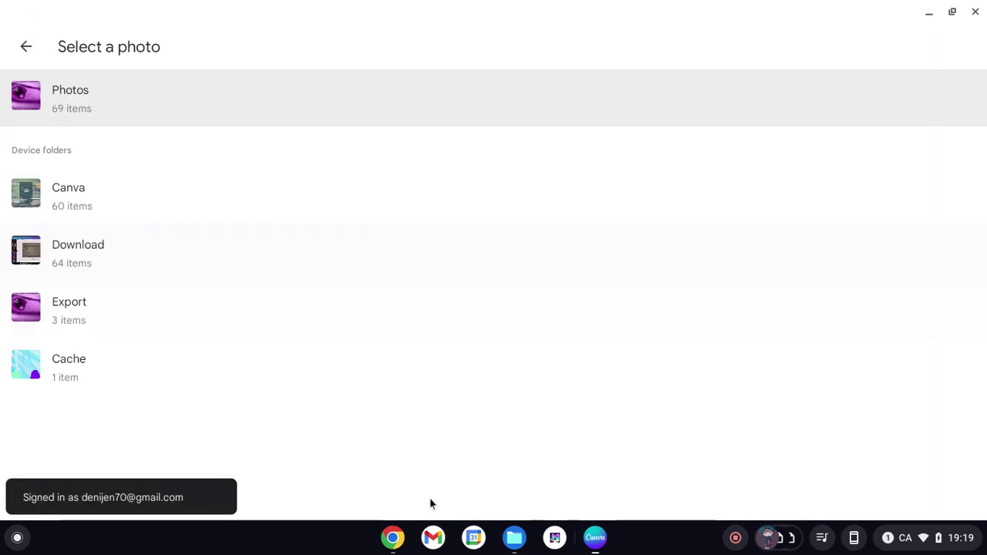
Switch to Chrome and replace the "sark the hedgehog" image search with "Wood images".
{"action": "left_click", "coordinate": [392, 546]}
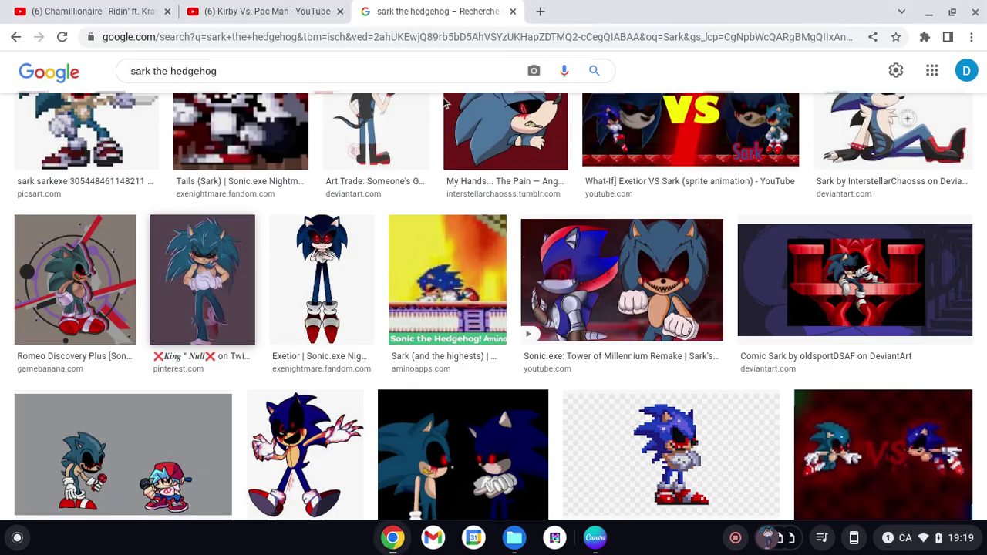
{"action": "scroll", "coordinate": [333, 108], "scroll_direction": "up", "scroll_amount": 10}
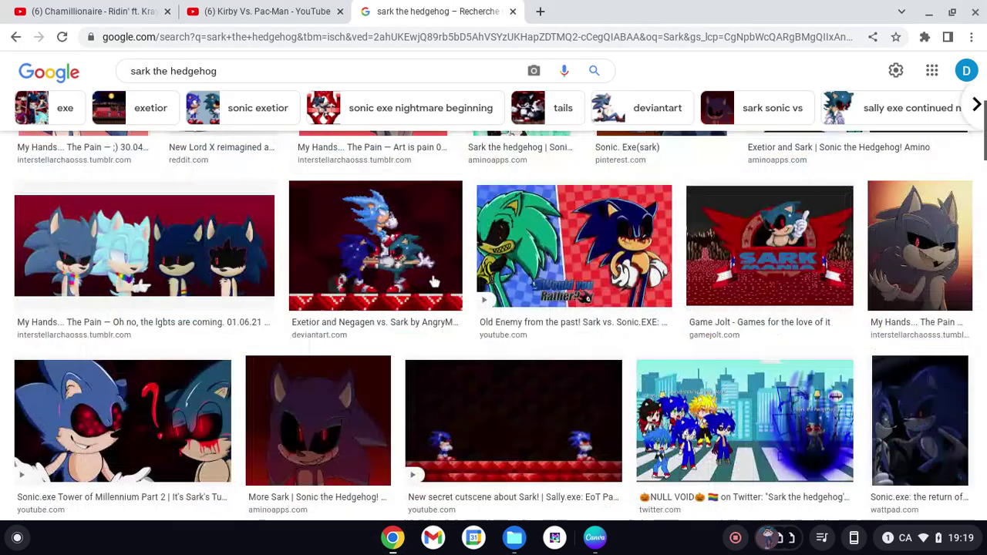
{"action": "left_click", "coordinate": [324, 91]}
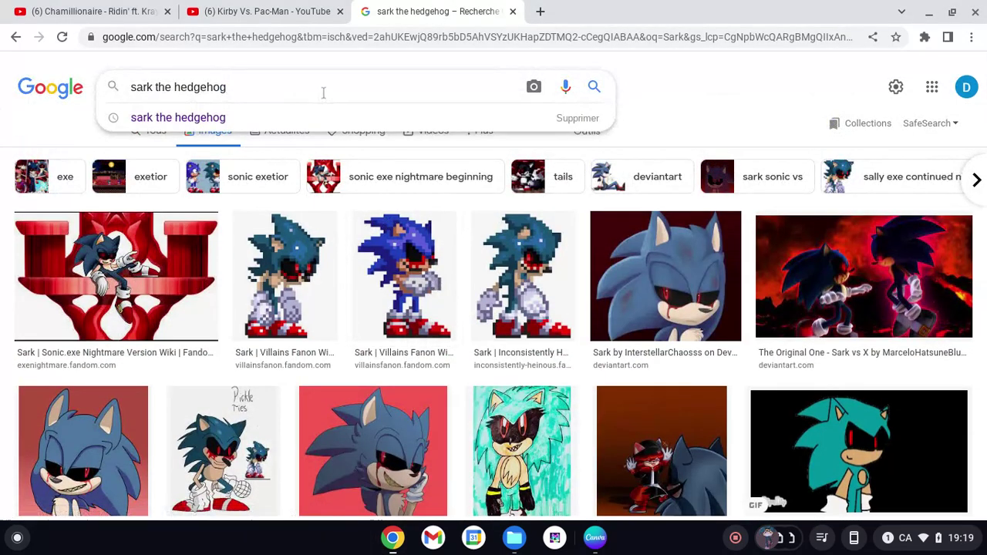
{"action": "key", "text": "BackSpace"}
{"action": "key", "text": "BackSpace"}
{"action": "key", "text": "BackSpace"}
{"action": "key", "text": "BackSpace"}
{"action": "key", "text": "BackSpace"}
{"action": "key", "text": "BackSpace"}
{"action": "key", "text": "BackSpace"}
{"action": "key", "text": "BackSpace"}
{"action": "key", "text": "BackSpace"}
{"action": "key", "text": "BackSpace"}
{"action": "key", "text": "BackSpace"}
{"action": "key", "text": "BackSpace"}
{"action": "key", "text": "BackSpace"}
{"action": "key", "text": "BackSpace"}
{"action": "key", "text": "BackSpace"}
{"action": "key", "text": "BackSpace"}
{"action": "key", "text": "BackSpace"}
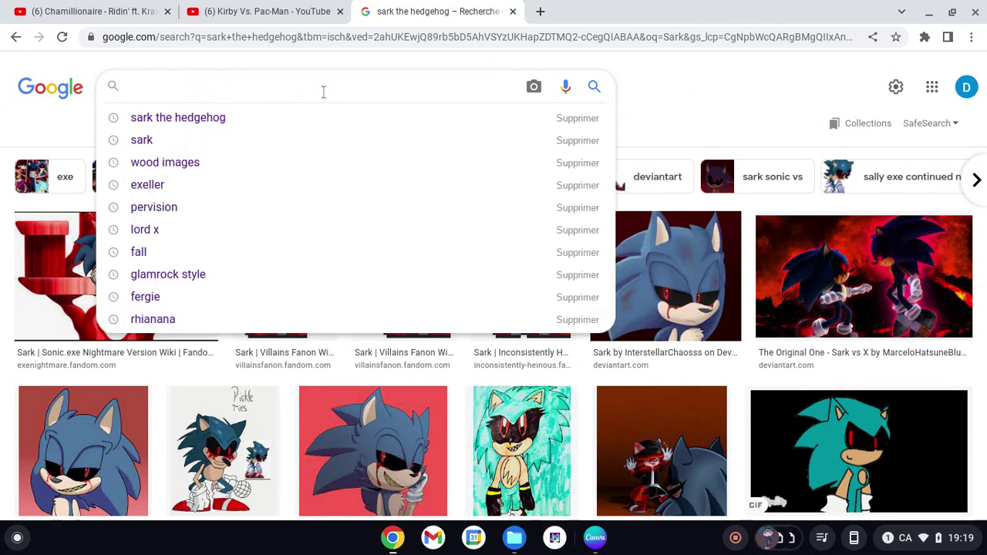
{"action": "type", "text": "Wood images"}
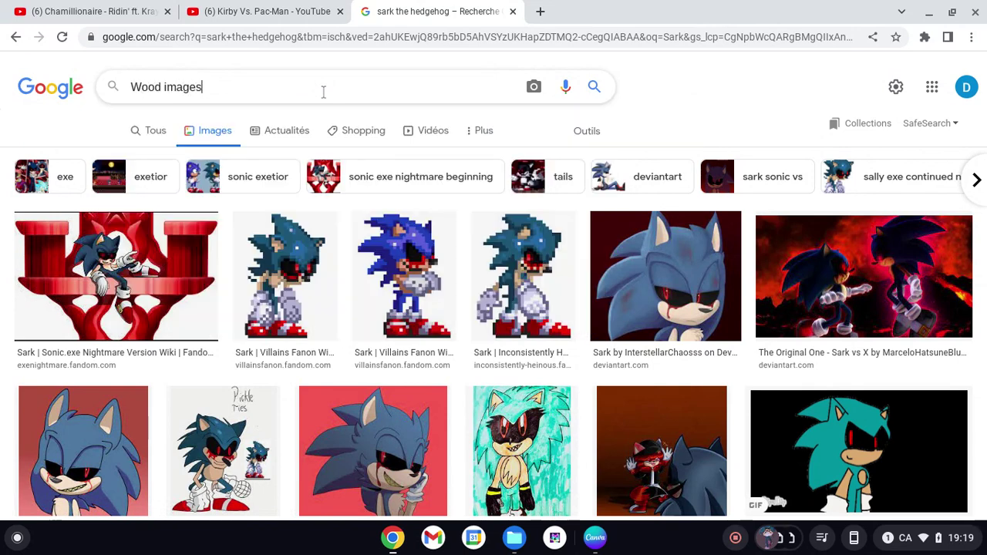
{"action": "key", "text": "Return"}
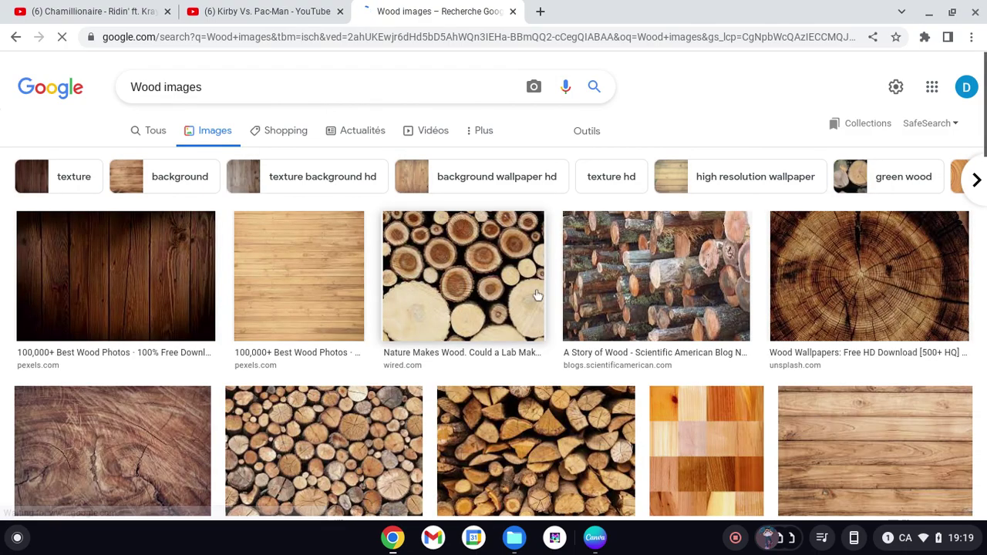
Examine the wood image results for a suitable plank texture.
{"action": "scroll", "coordinate": [537, 295], "scroll_direction": "down", "scroll_amount": 4}
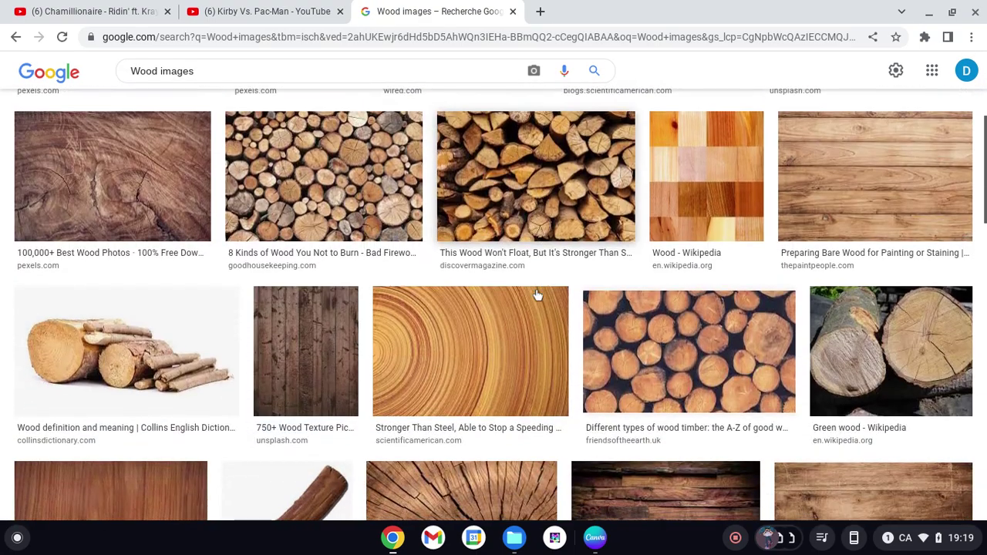
{"action": "scroll", "coordinate": [537, 296], "scroll_direction": "down", "scroll_amount": 5}
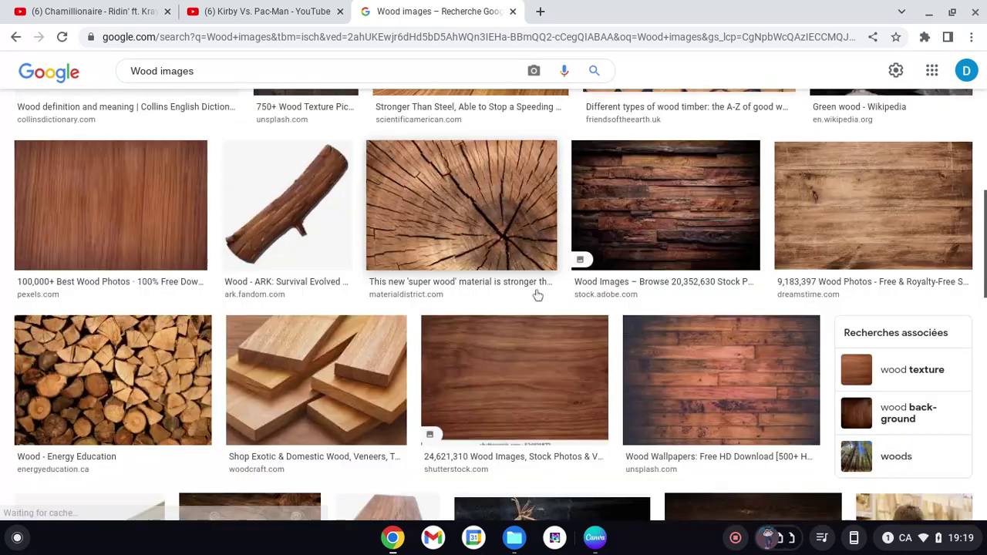
{"action": "scroll", "coordinate": [537, 295], "scroll_direction": "down", "scroll_amount": 5}
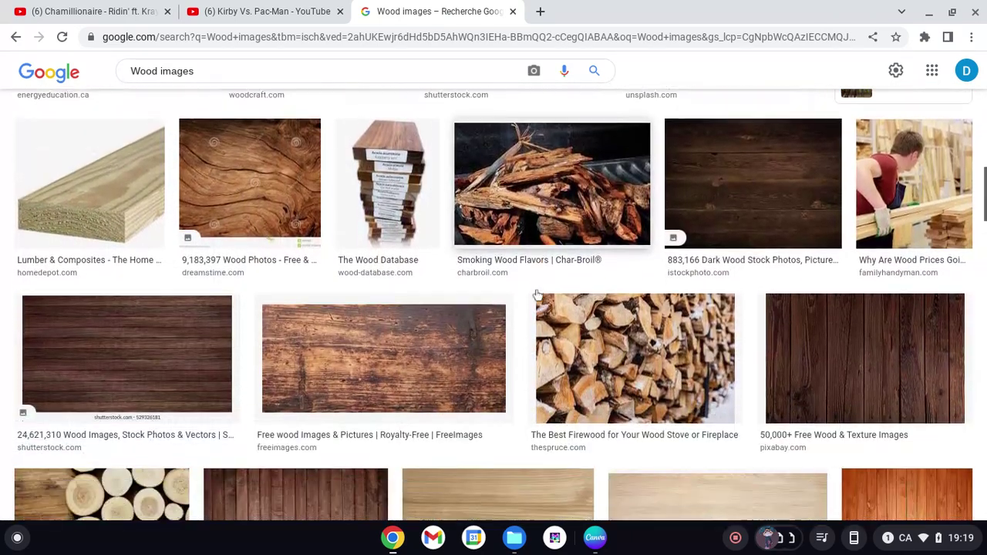
{"action": "scroll", "coordinate": [537, 295], "scroll_direction": "down", "scroll_amount": 5}
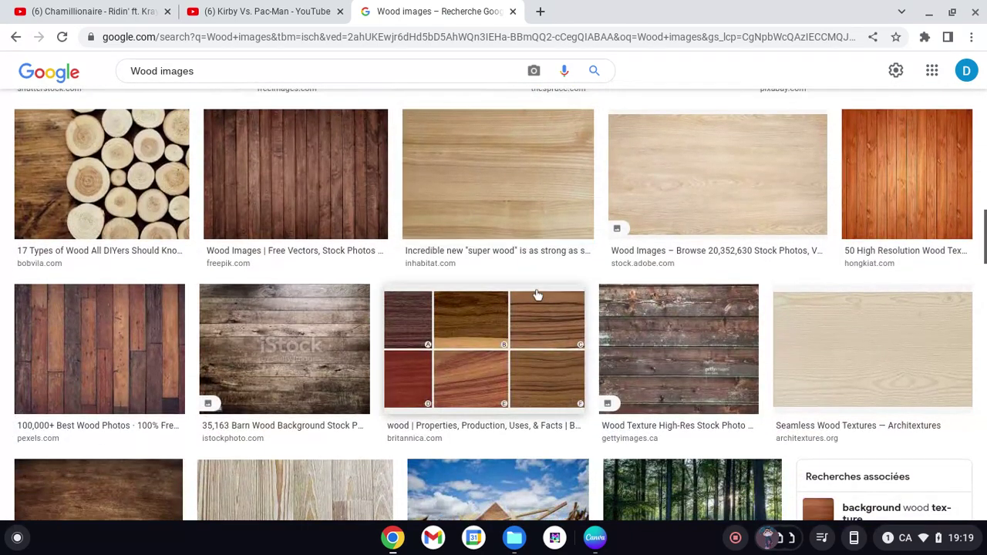
{"action": "scroll", "coordinate": [538, 295], "scroll_direction": "down", "scroll_amount": 1}
{"action": "scroll", "coordinate": [537, 295], "scroll_direction": "up", "scroll_amount": 1}
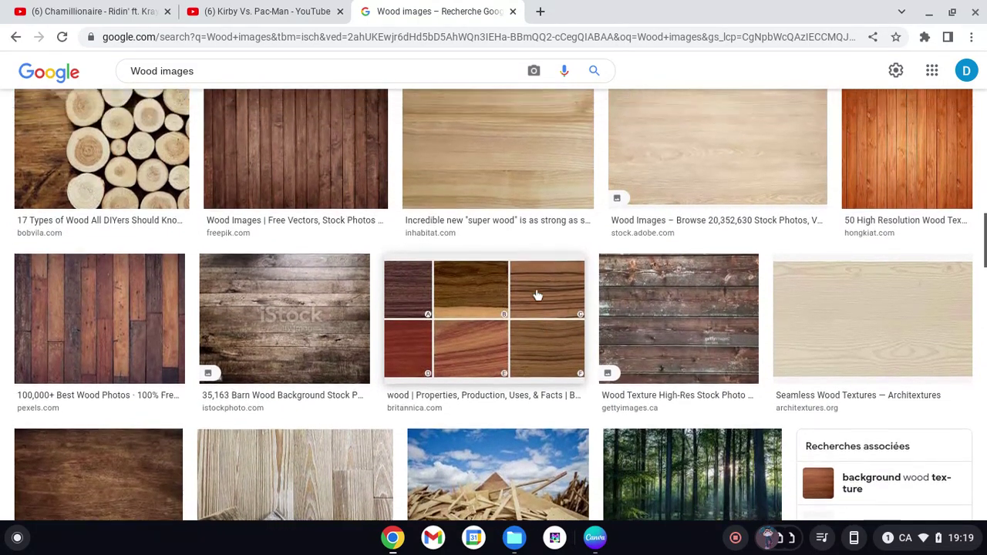
{"action": "scroll", "coordinate": [537, 295], "scroll_direction": "up", "scroll_amount": 1}
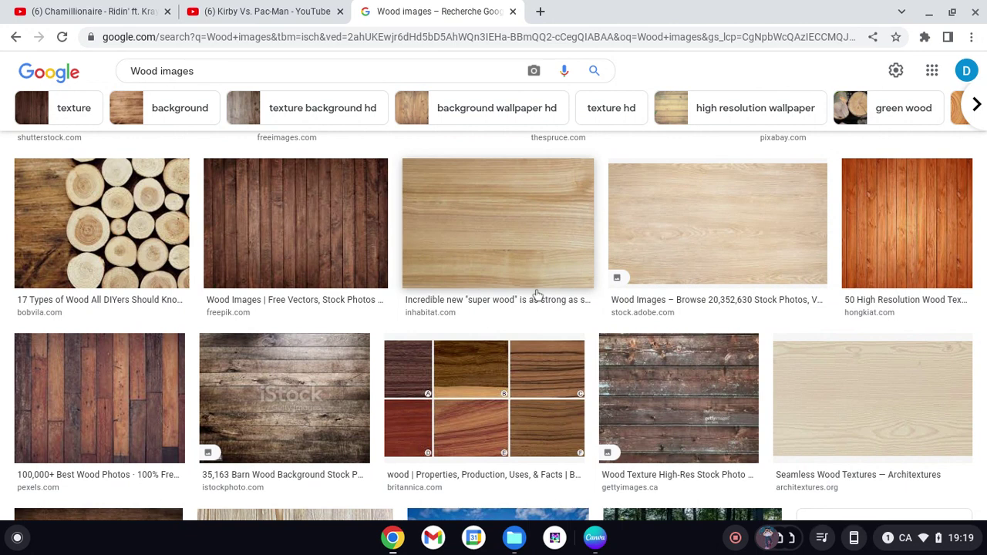
{"action": "scroll", "coordinate": [570, 284], "scroll_direction": "down", "scroll_amount": 5}
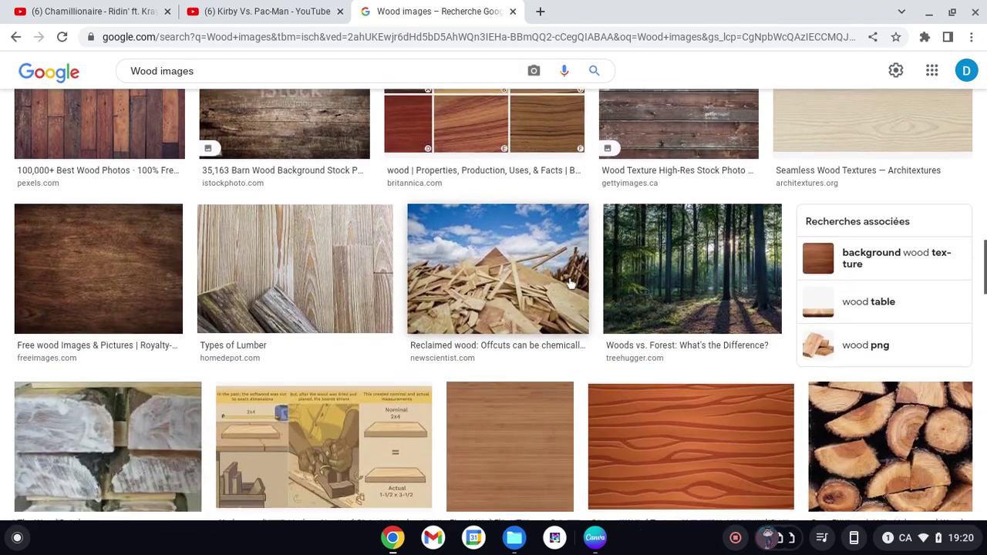
{"action": "scroll", "coordinate": [570, 284], "scroll_direction": "down", "scroll_amount": 2}
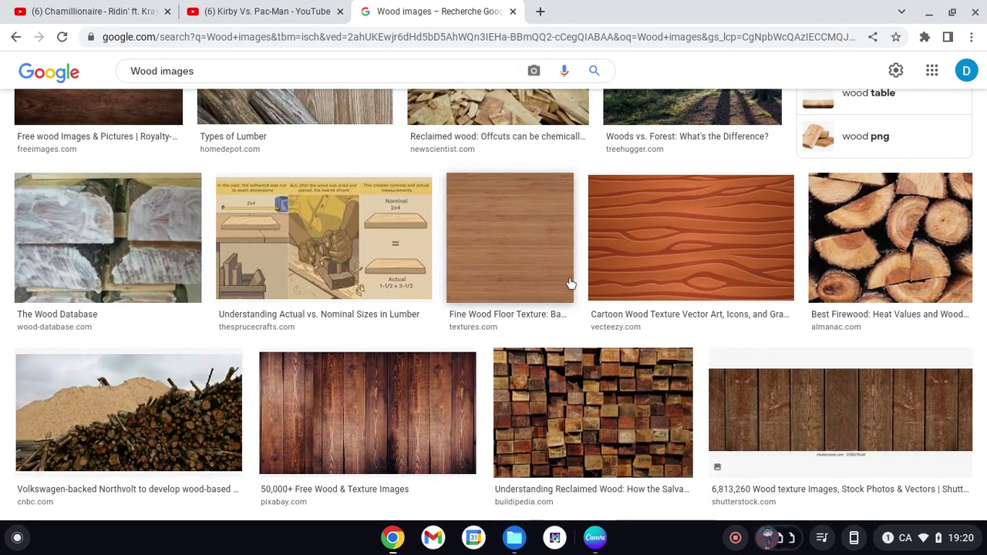
{"action": "scroll", "coordinate": [569, 283], "scroll_direction": "up", "scroll_amount": 1}
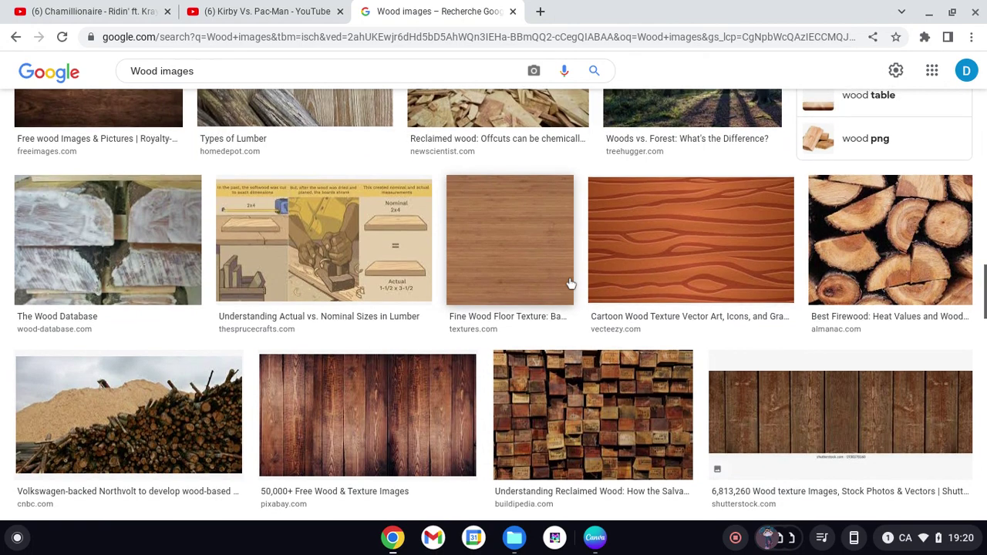
{"action": "scroll", "coordinate": [569, 283], "scroll_direction": "up", "scroll_amount": 2}
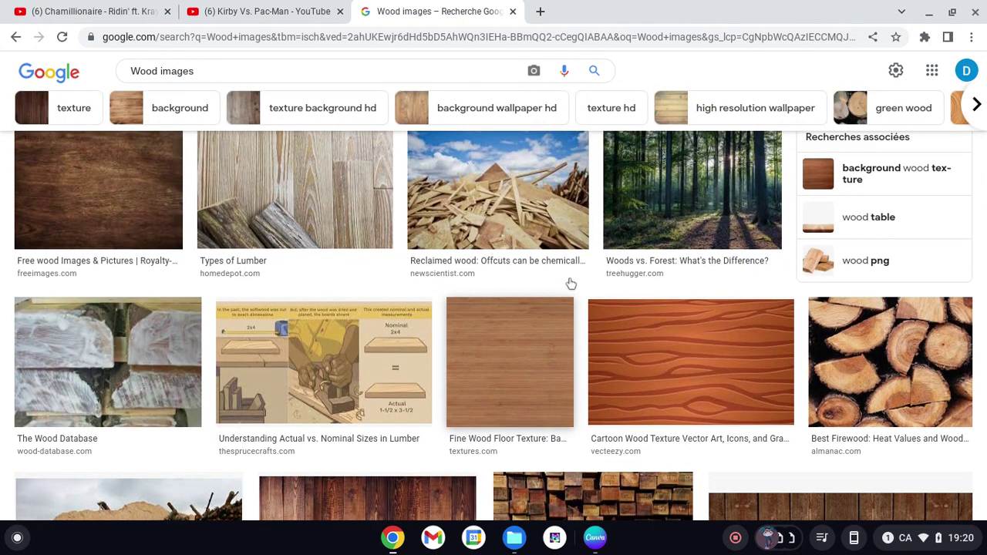
{"action": "scroll", "coordinate": [570, 284], "scroll_direction": "up", "scroll_amount": 2}
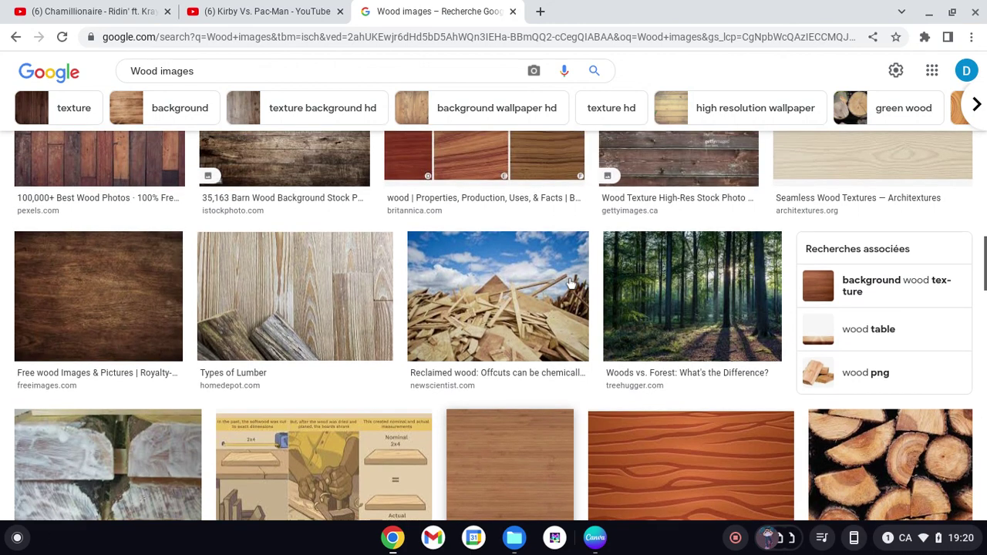
{"action": "scroll", "coordinate": [570, 283], "scroll_direction": "up", "scroll_amount": 1}
{"action": "scroll", "coordinate": [569, 284], "scroll_direction": "up", "scroll_amount": 1}
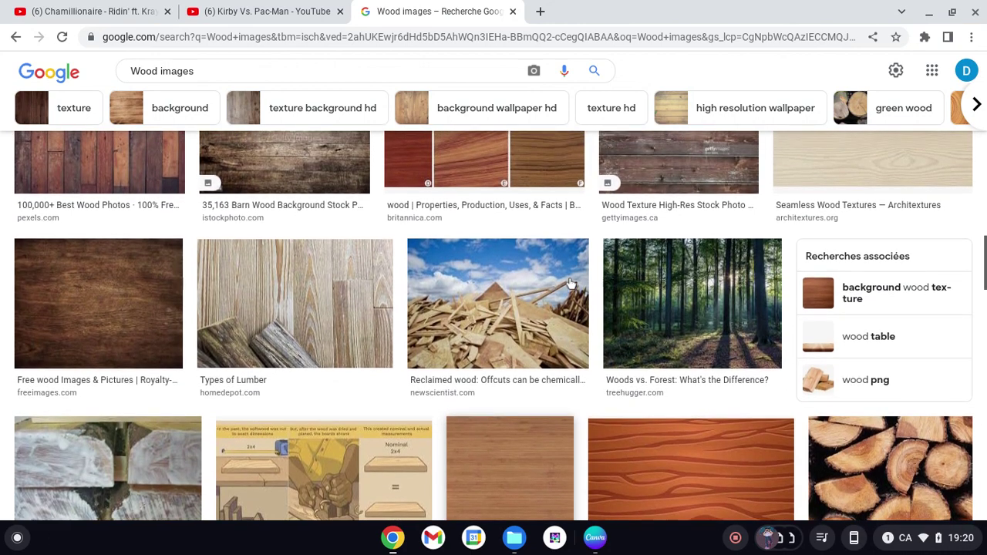
{"action": "scroll", "coordinate": [569, 284], "scroll_direction": "up", "scroll_amount": 3}
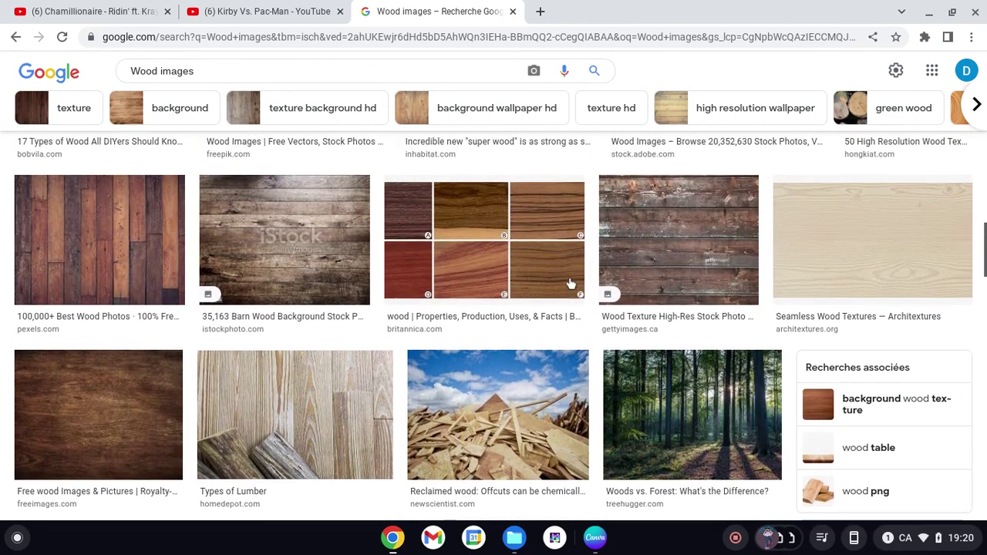
{"action": "scroll", "coordinate": [569, 284], "scroll_direction": "up", "scroll_amount": 1}
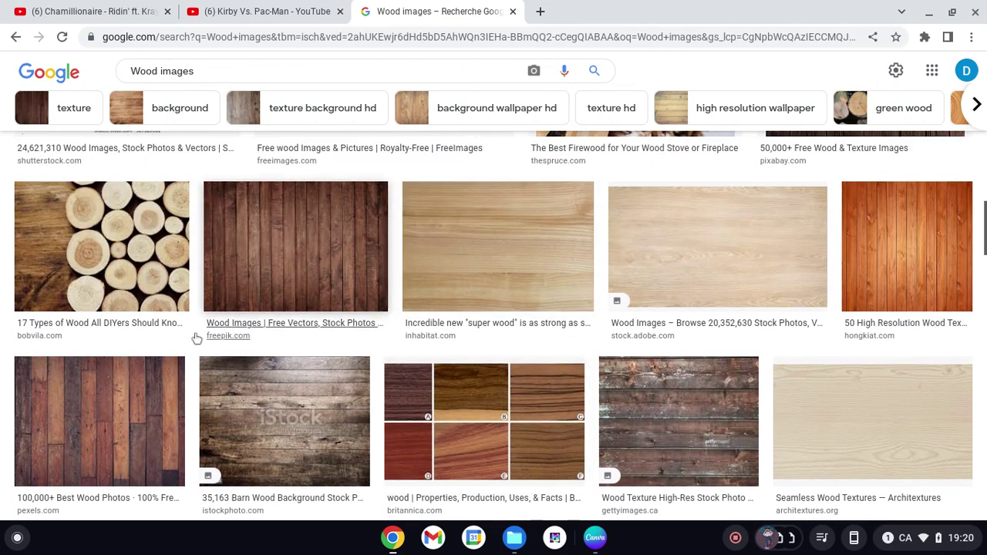
Save the Pexels image of multicoloured vertical wood planks to Downloads as pexels-fwstudio-172292.jpg and close its preview.
{"action": "left_click", "coordinate": [154, 370]}
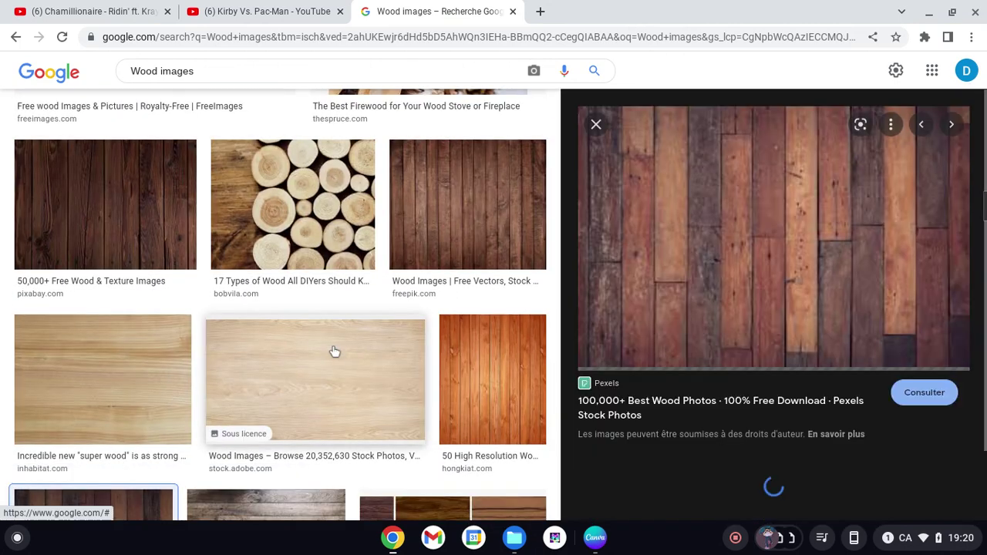
{"action": "right_click", "coordinate": [781, 257]}
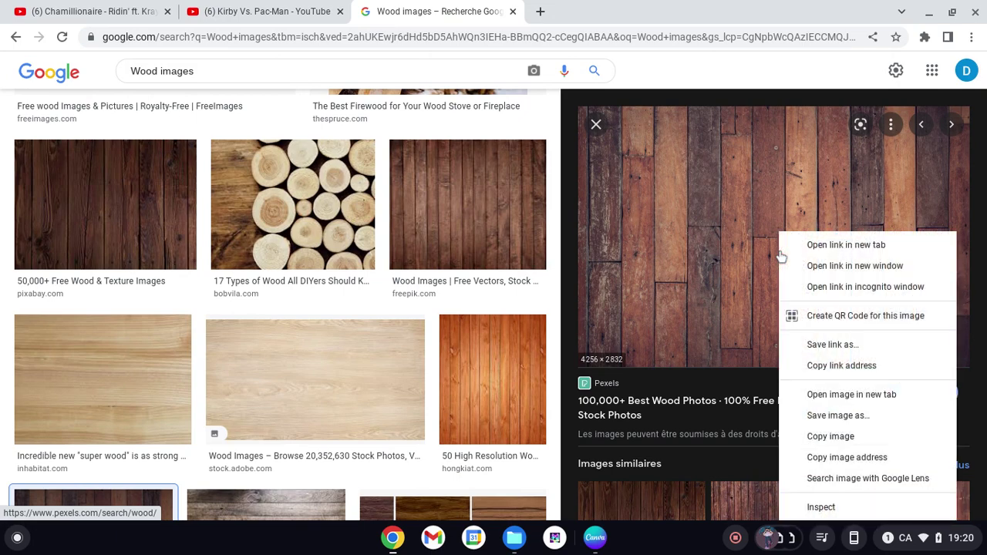
{"action": "left_click", "coordinate": [839, 417]}
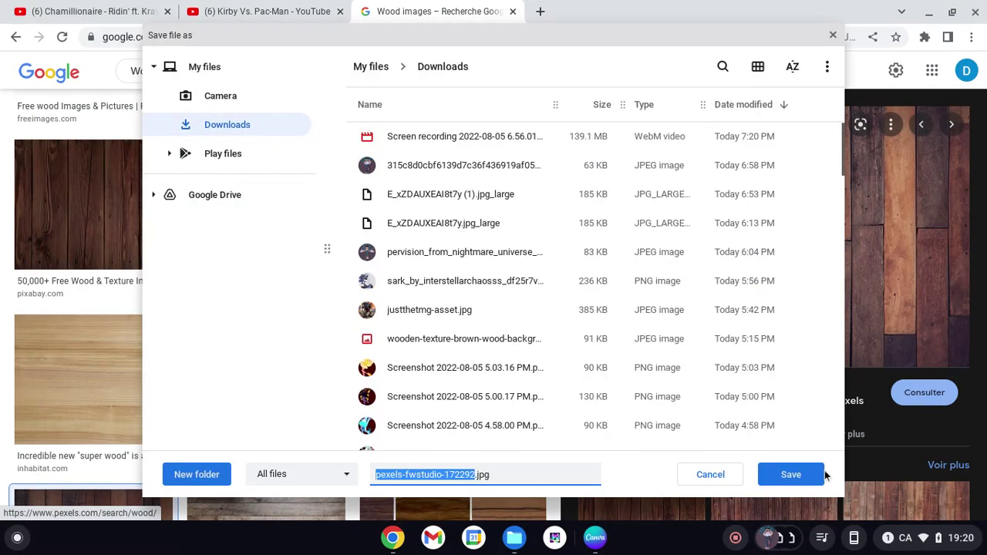
{"action": "left_click", "coordinate": [818, 474]}
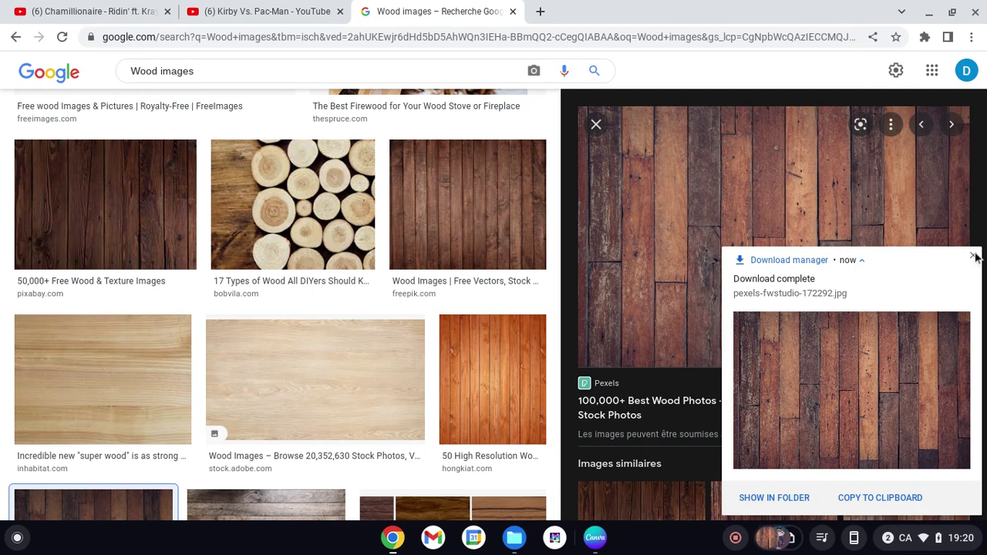
{"action": "left_click", "coordinate": [972, 256]}
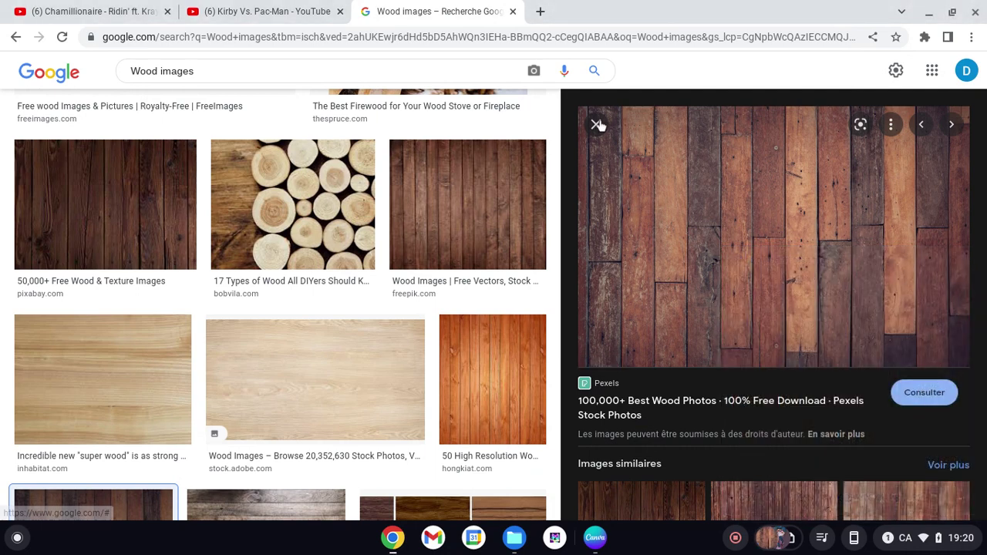
{"action": "left_click", "coordinate": [597, 125]}
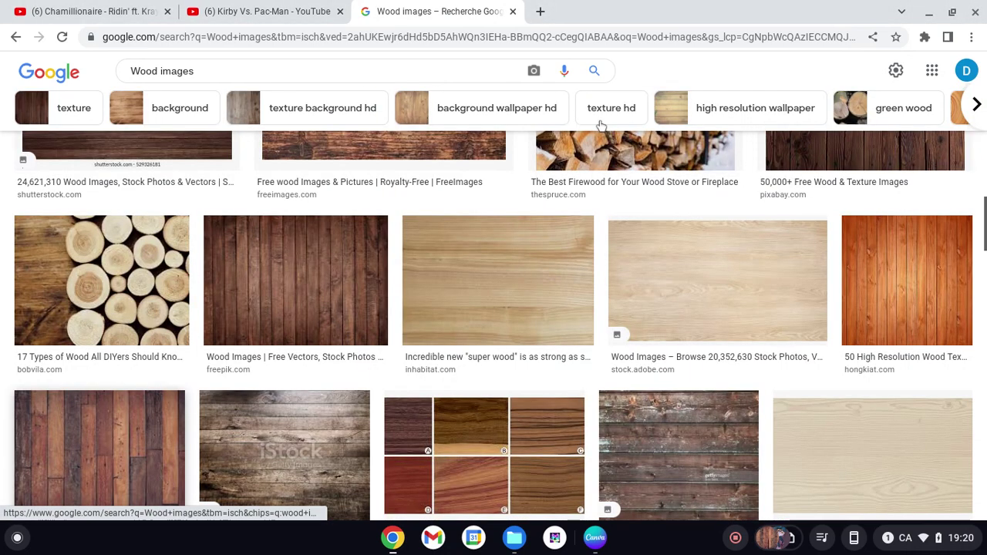
Switch to Canva and pick the downloaded vertical wood plank photo from the Download folder.
{"action": "left_click", "coordinate": [600, 542]}
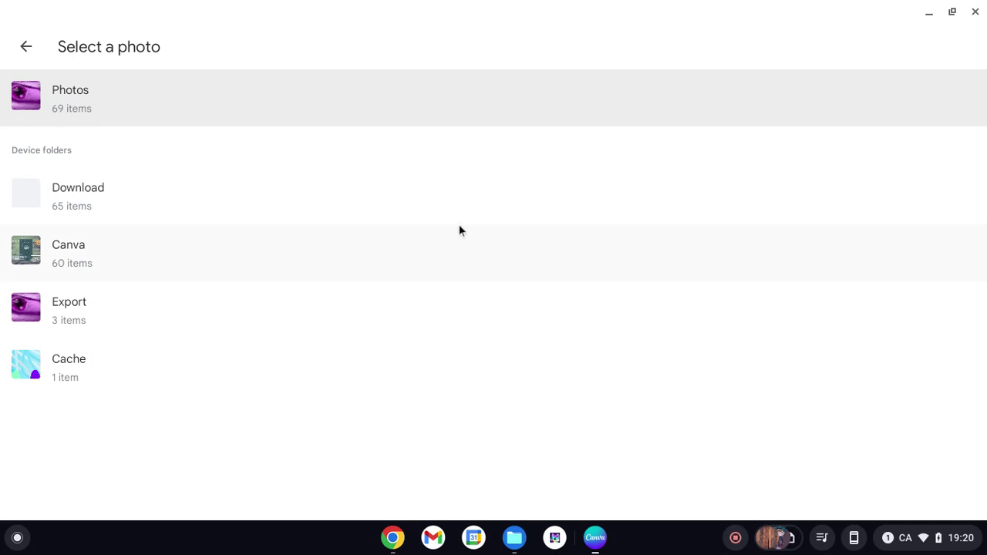
{"action": "left_click", "coordinate": [457, 198]}
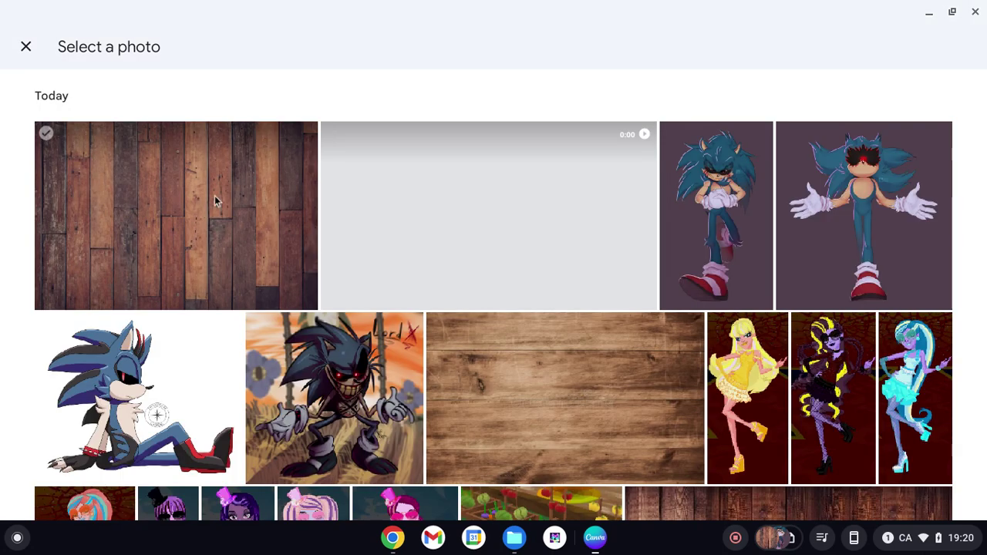
{"action": "left_click", "coordinate": [215, 200]}
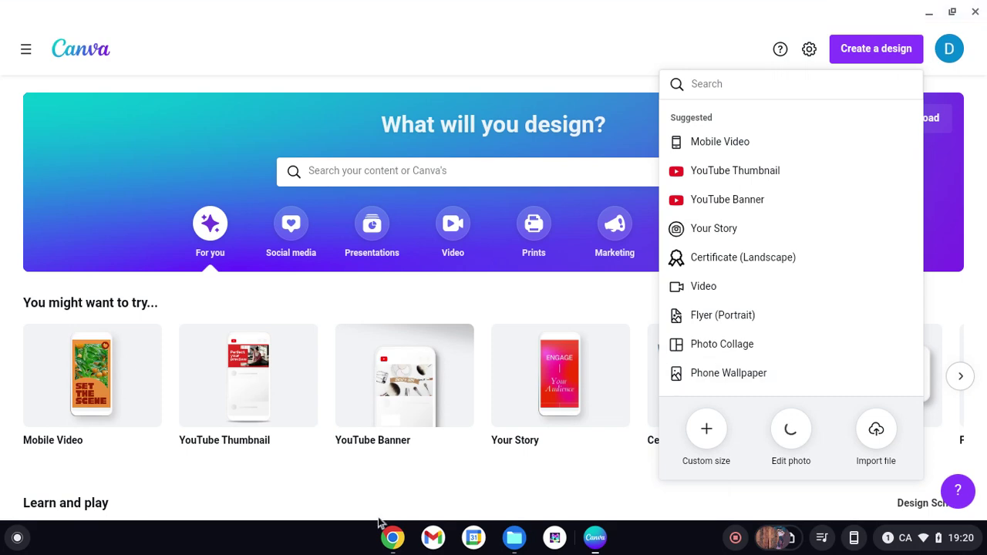
Switch to Chrome, go back to the earlier "sark the hedgehog" image results and look through the character pictures.
{"action": "left_click", "coordinate": [391, 540]}
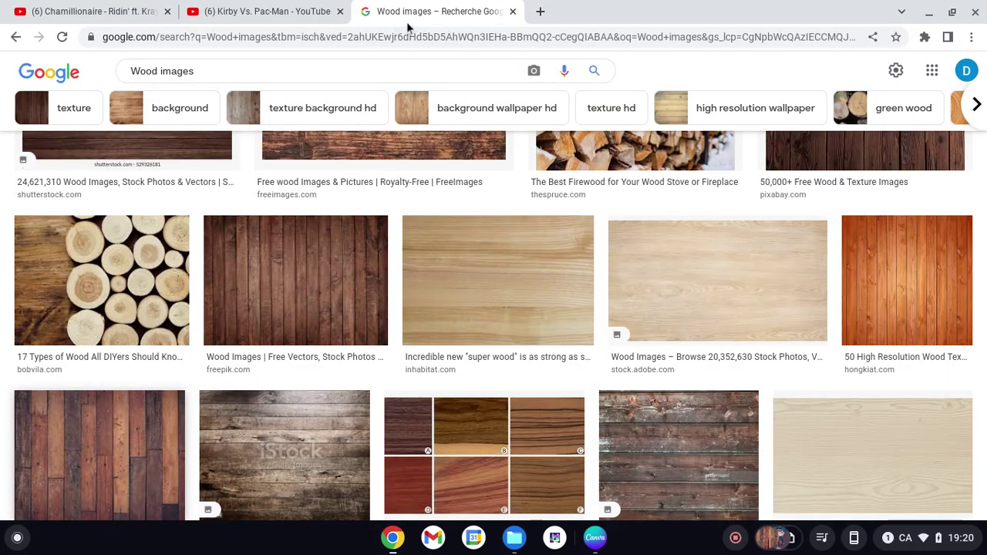
{"action": "left_click", "coordinate": [16, 38]}
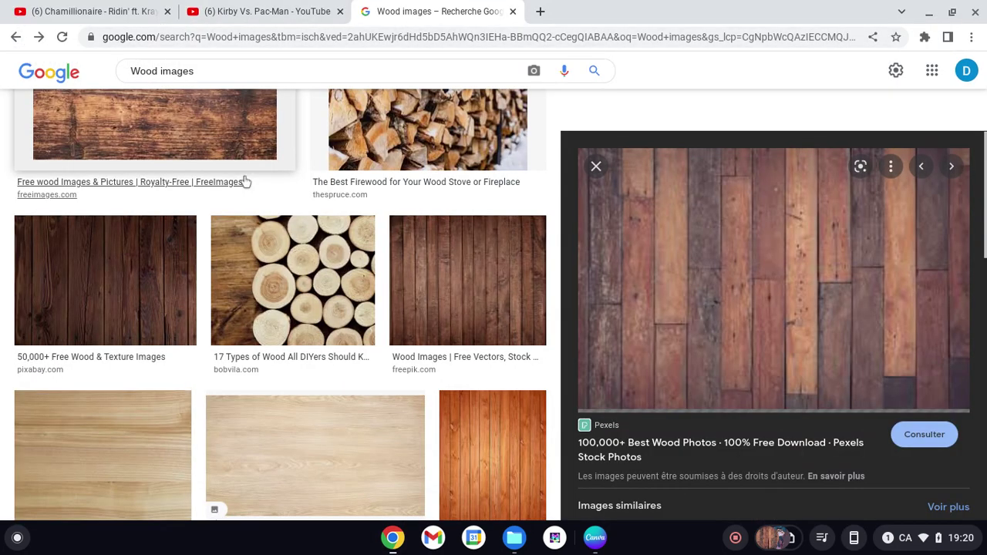
{"action": "left_click", "coordinate": [13, 38]}
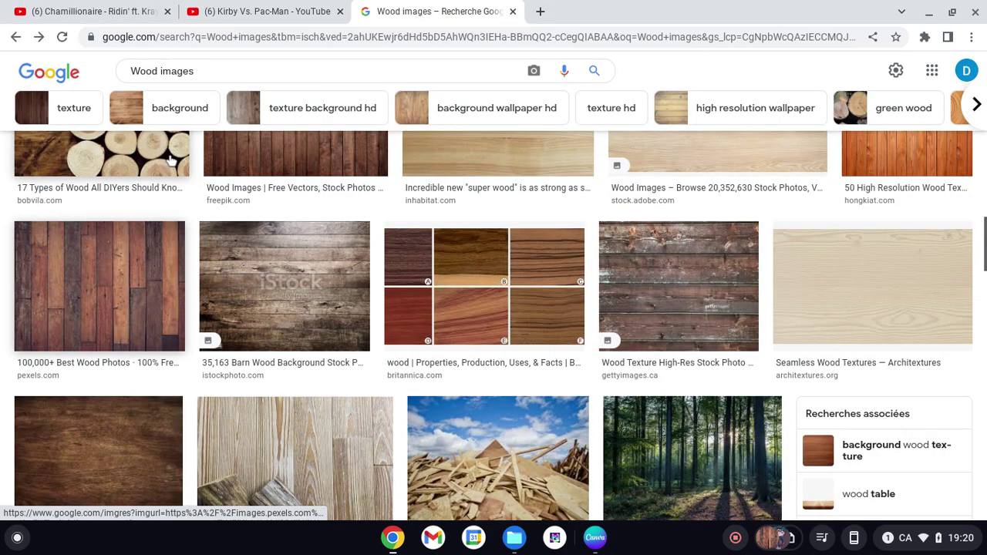
{"action": "left_click", "coordinate": [17, 39]}
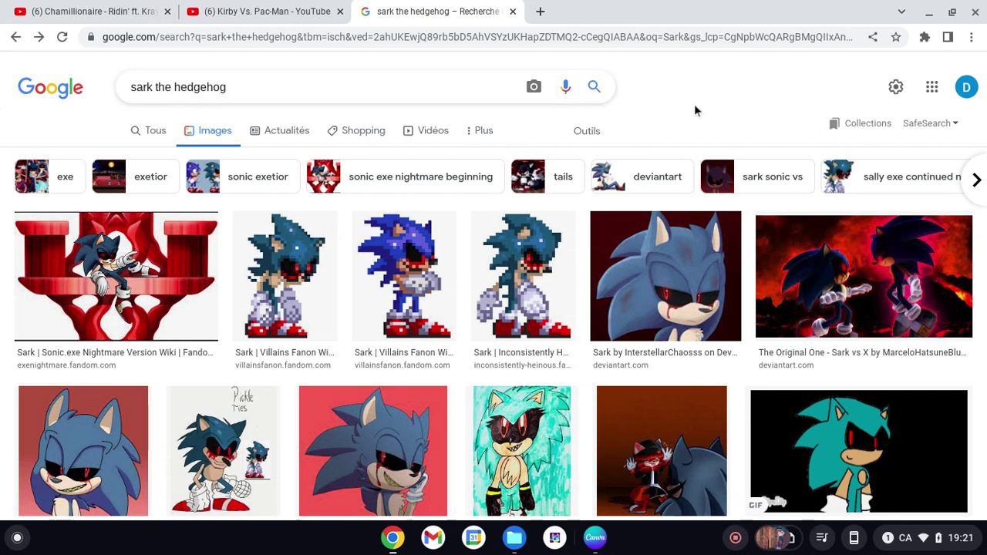
{"action": "scroll", "coordinate": [694, 110], "scroll_direction": "down", "scroll_amount": 1}
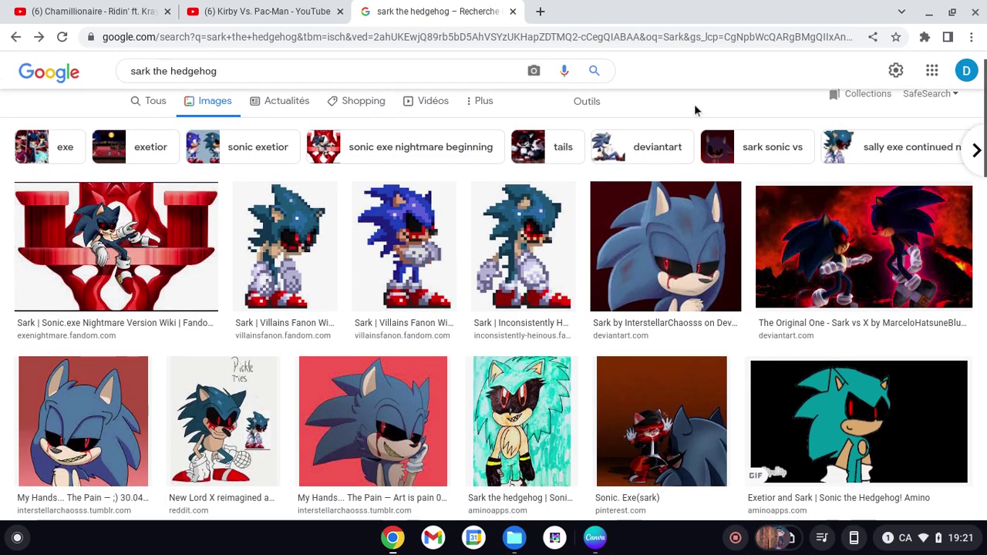
{"action": "scroll", "coordinate": [694, 110], "scroll_direction": "down", "scroll_amount": 1}
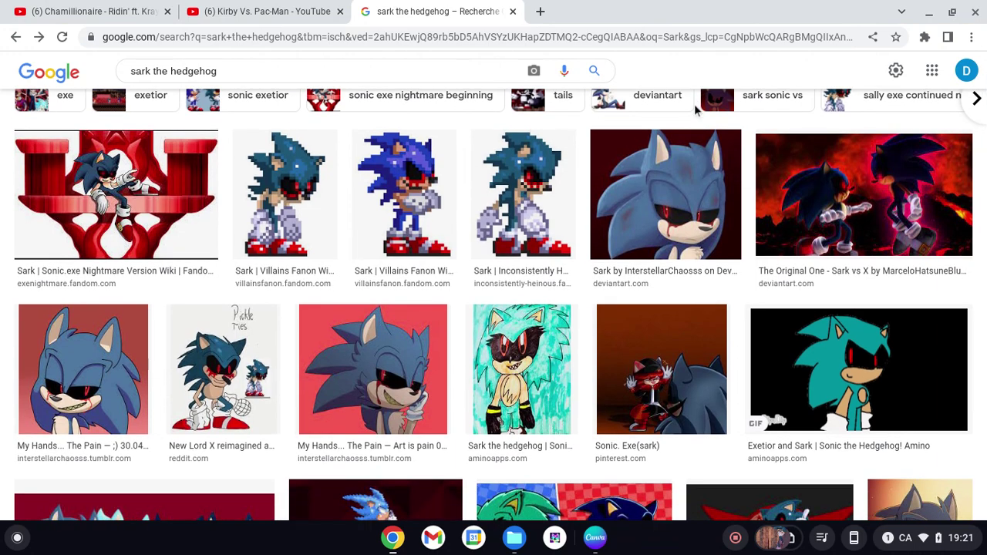
{"action": "scroll", "coordinate": [694, 111], "scroll_direction": "down", "scroll_amount": 1}
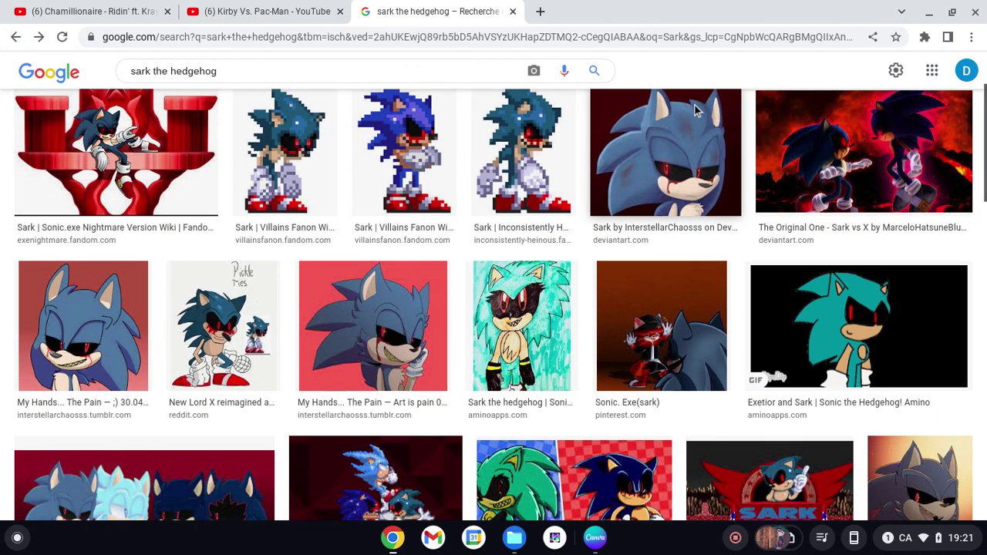
{"action": "scroll", "coordinate": [694, 111], "scroll_direction": "down", "scroll_amount": 2}
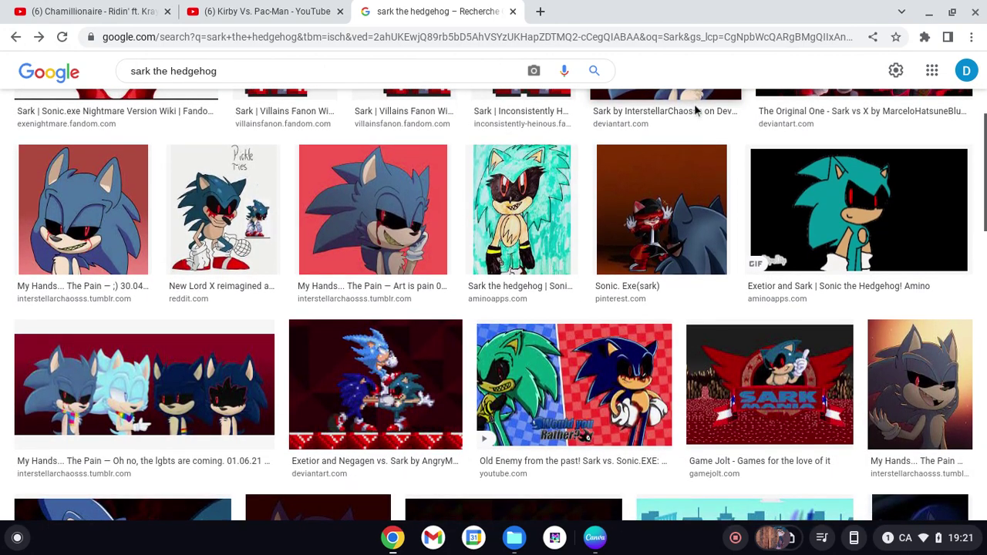
{"action": "scroll", "coordinate": [694, 110], "scroll_direction": "down", "scroll_amount": 1}
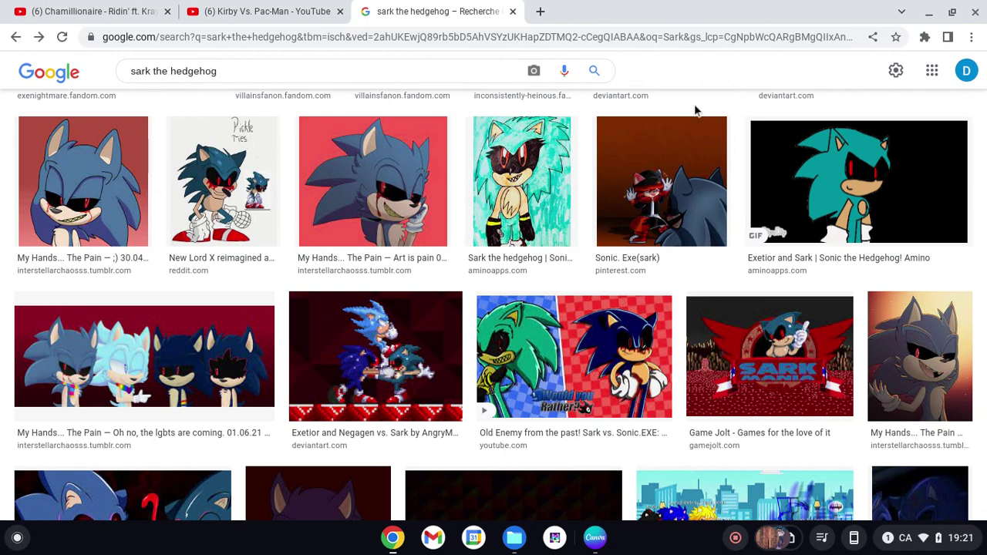
{"action": "scroll", "coordinate": [694, 110], "scroll_direction": "down", "scroll_amount": 3}
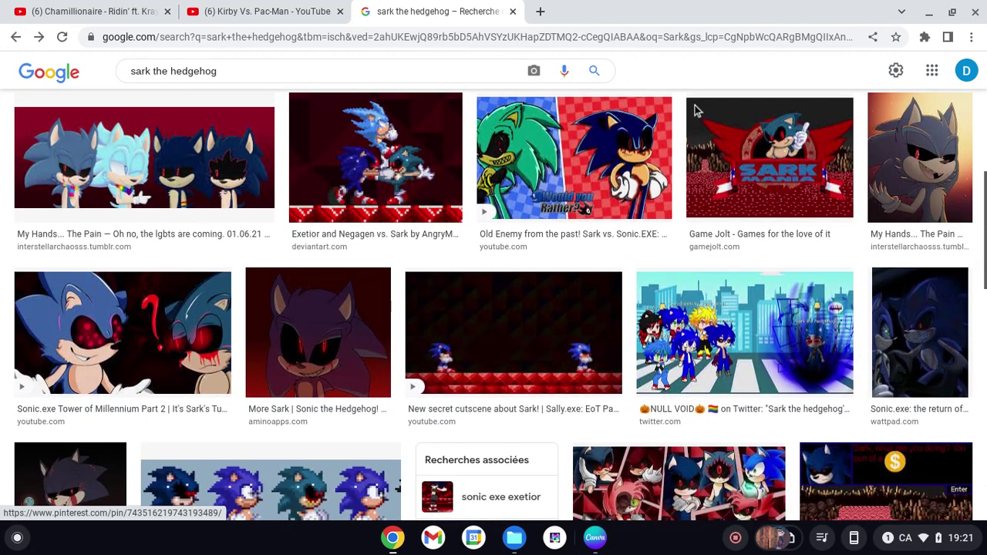
{"action": "scroll", "coordinate": [693, 110], "scroll_direction": "up", "scroll_amount": 1}
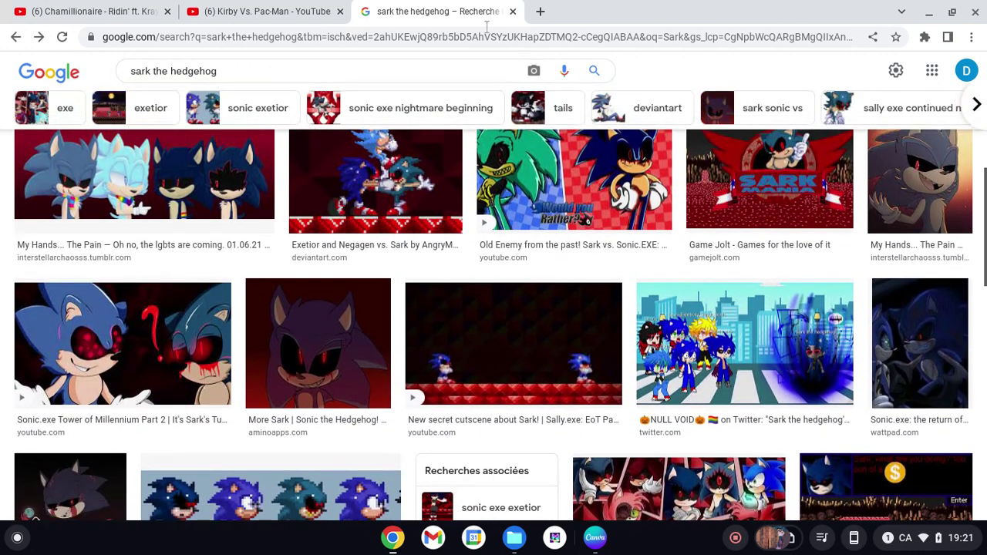
Replace the "sark the hedgehog" image search with the suggested query "negagen".
{"action": "left_click", "coordinate": [372, 66]}
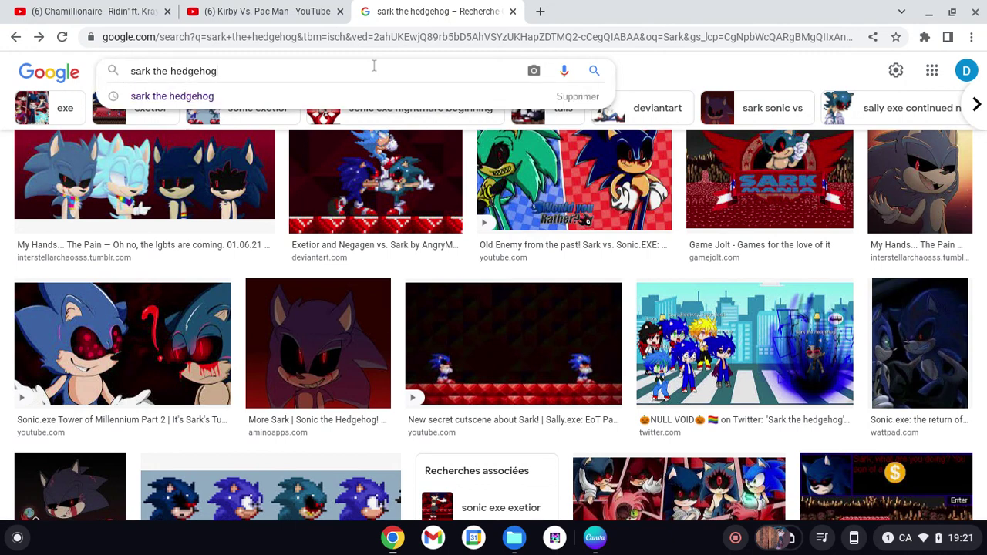
{"action": "key", "text": "BackSpace"}
{"action": "key", "text": "BackSpace"}
{"action": "key", "text": "BackSpace"}
{"action": "key", "text": "BackSpace"}
{"action": "key", "text": "BackSpace"}
{"action": "key", "text": "BackSpace"}
{"action": "key", "text": "BackSpace"}
{"action": "key", "text": "BackSpace"}
{"action": "key", "text": "BackSpace"}
{"action": "key", "text": "BackSpace"}
{"action": "key", "text": "BackSpace"}
{"action": "key", "text": "BackSpace"}
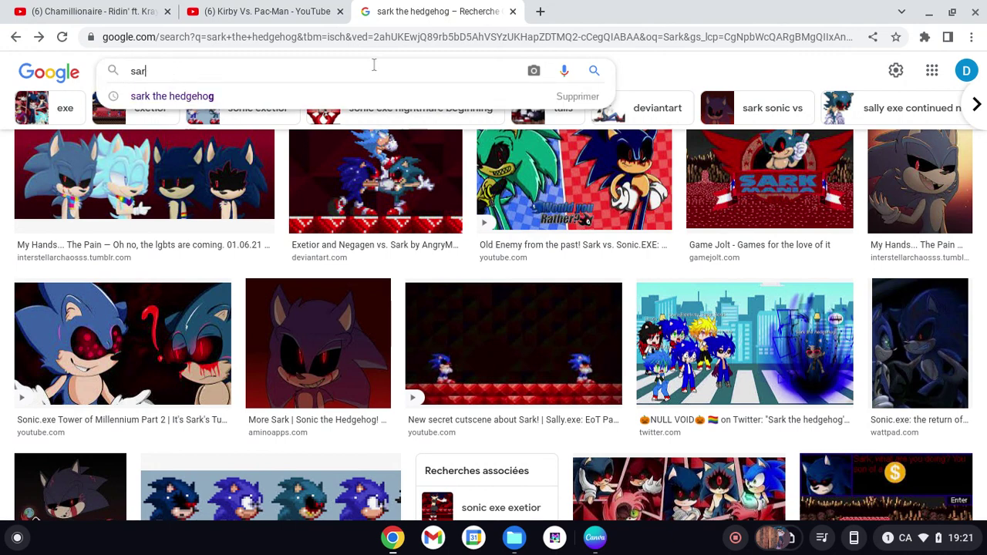
{"action": "left_click", "coordinate": [630, 66]}
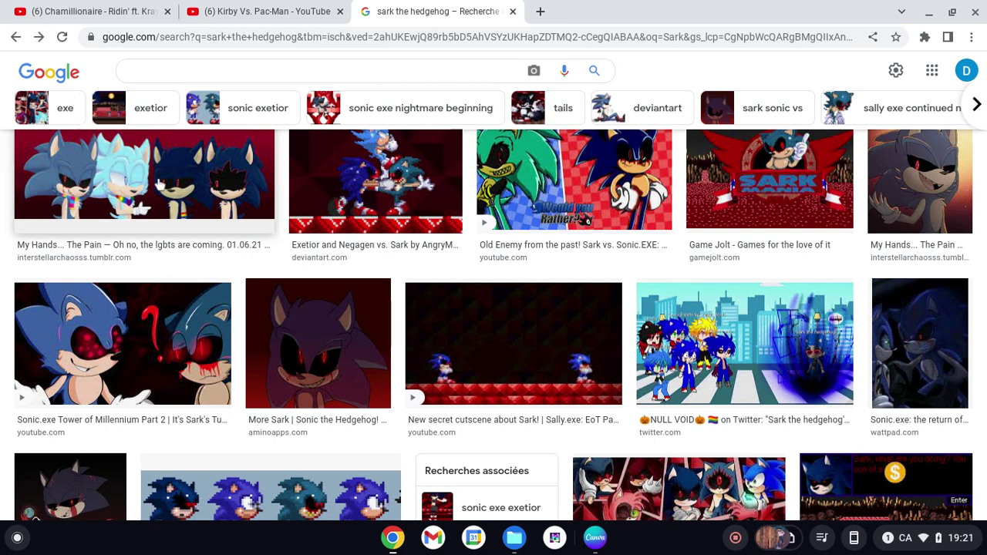
{"action": "left_click", "coordinate": [162, 67]}
{"action": "type", "text": "Negage"}
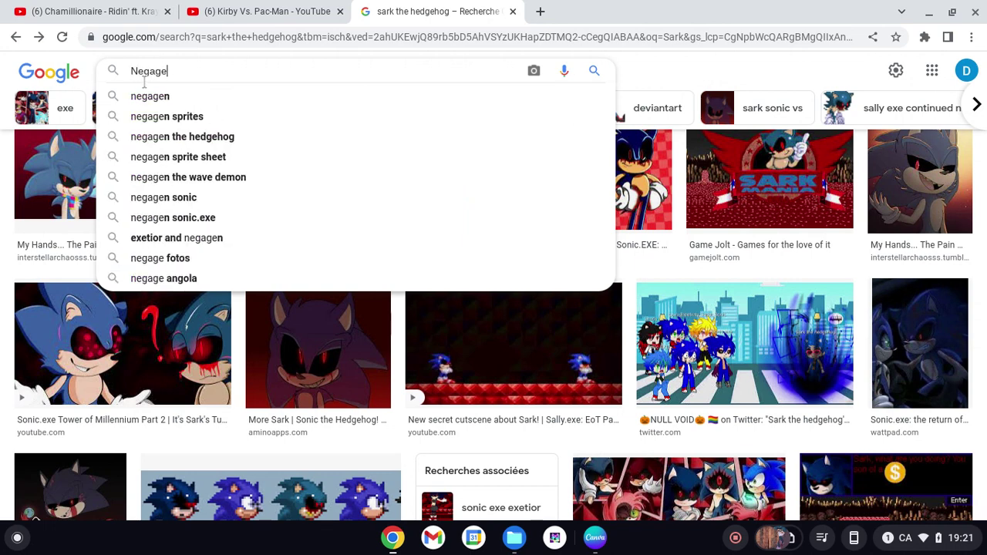
{"action": "left_click", "coordinate": [147, 99]}
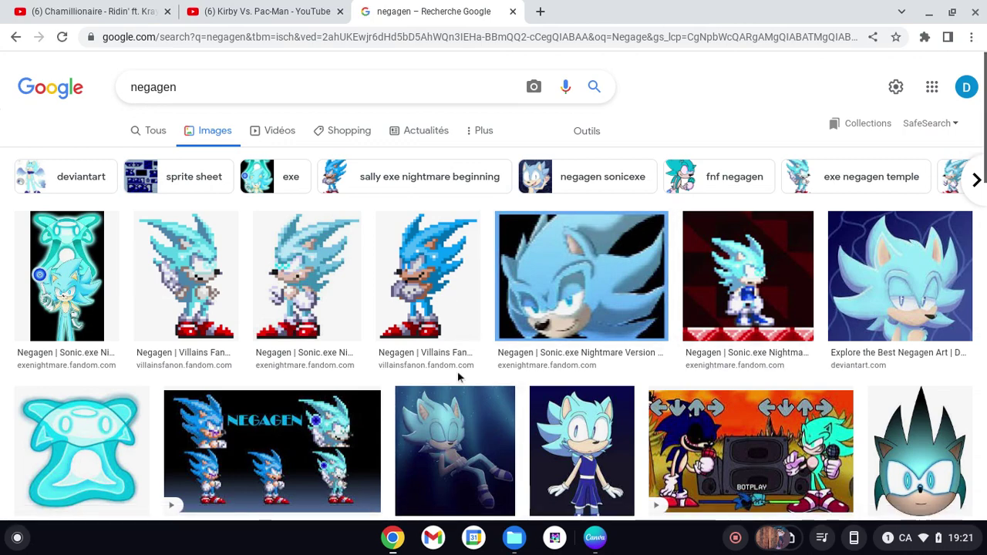
Examine the negagen image results for a suitable picture of the character.
{"action": "scroll", "coordinate": [516, 439], "scroll_direction": "down", "scroll_amount": 2}
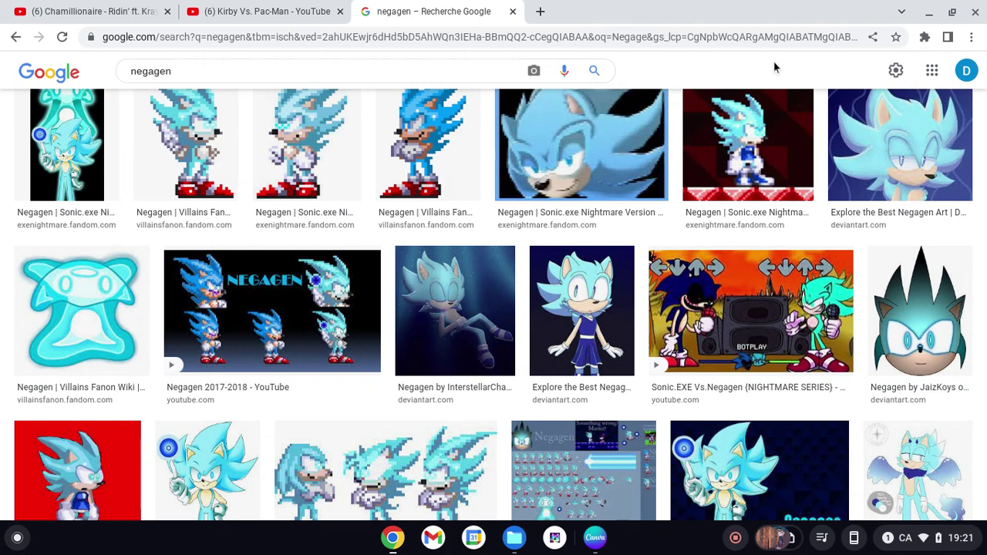
{"action": "scroll", "coordinate": [775, 68], "scroll_direction": "down", "scroll_amount": 1}
{"action": "scroll", "coordinate": [775, 68], "scroll_direction": "up", "scroll_amount": 1}
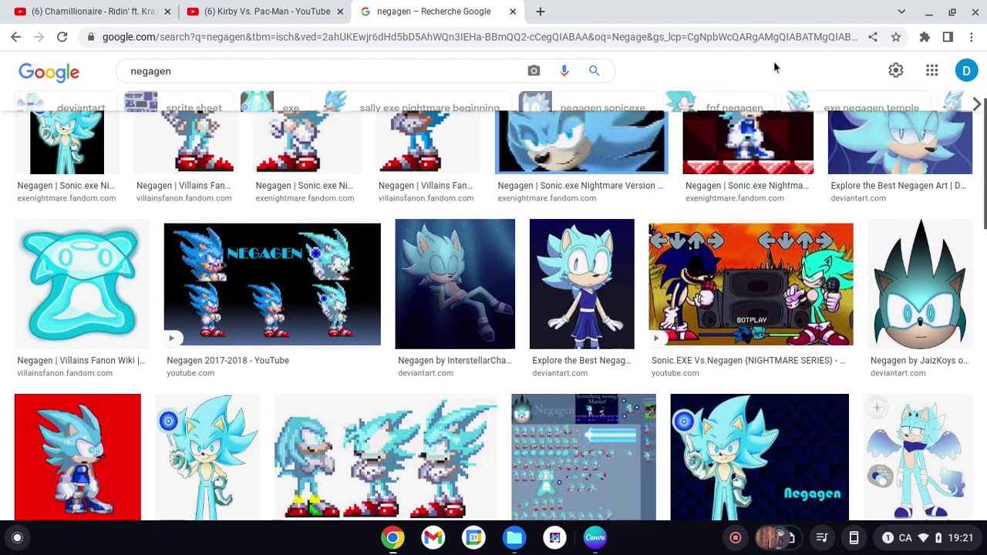
{"action": "scroll", "coordinate": [775, 68], "scroll_direction": "up", "scroll_amount": 2}
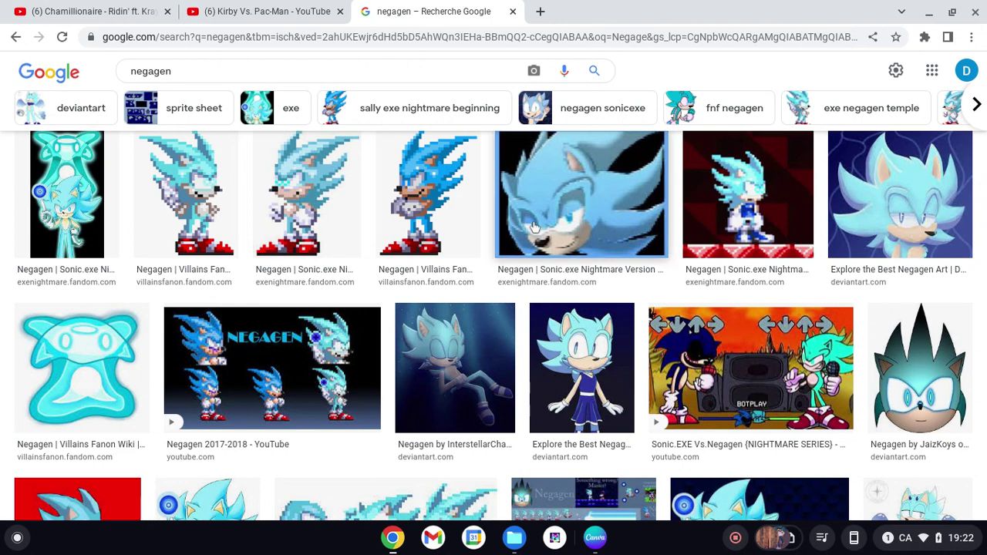
{"action": "scroll", "coordinate": [535, 226], "scroll_direction": "down", "scroll_amount": 2}
{"action": "scroll", "coordinate": [535, 226], "scroll_direction": "down", "scroll_amount": 3}
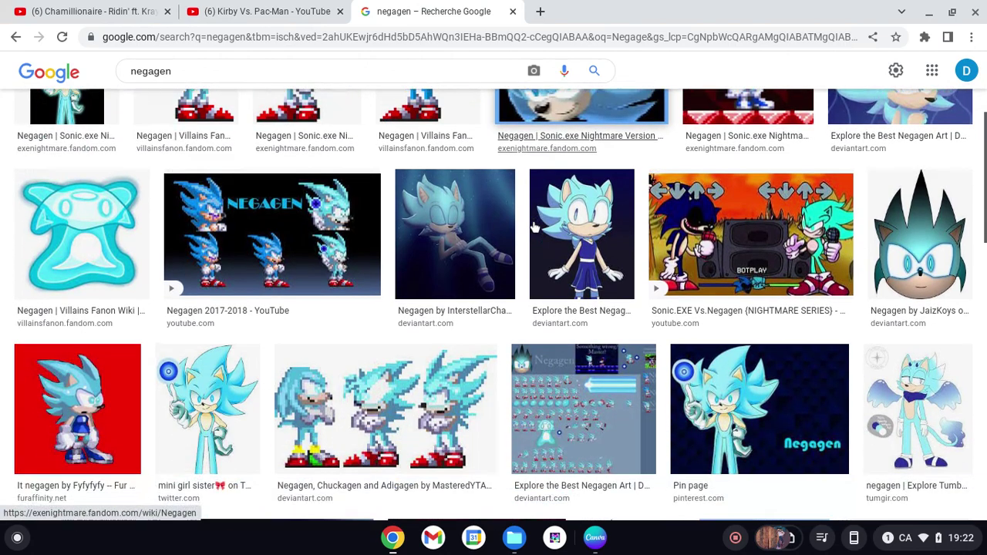
{"action": "scroll", "coordinate": [535, 226], "scroll_direction": "down", "scroll_amount": 1}
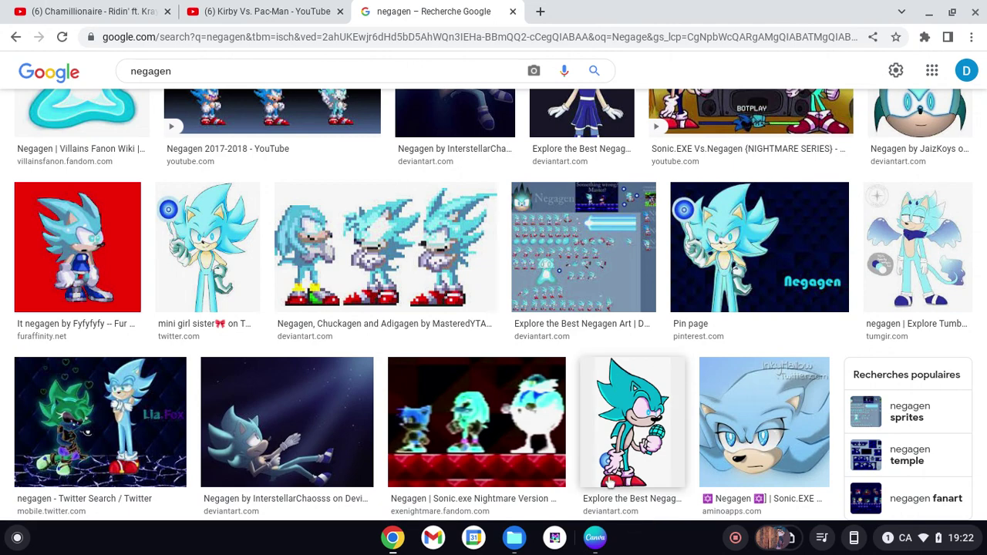
Preview in turn the Negagen pictures with the microphone, in the blue dress and floating underwater.
{"action": "left_click", "coordinate": [609, 432]}
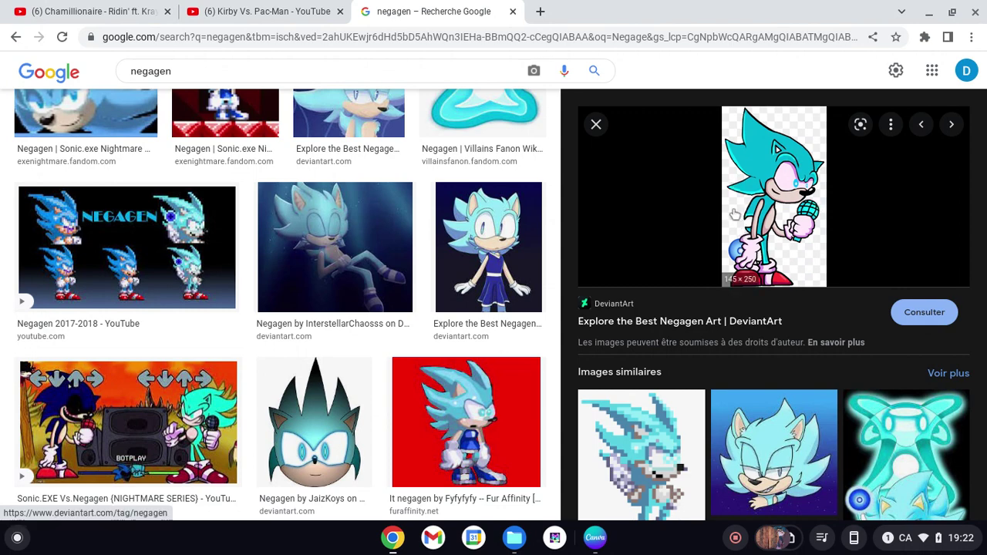
{"action": "left_click", "coordinate": [594, 126]}
{"action": "scroll", "coordinate": [496, 346], "scroll_direction": "up", "scroll_amount": 2}
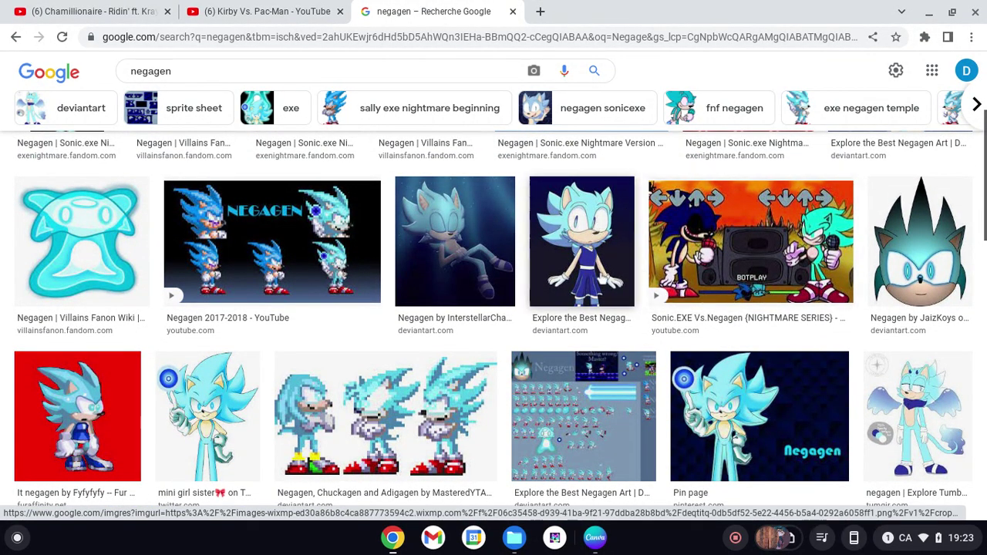
{"action": "left_click", "coordinate": [594, 278]}
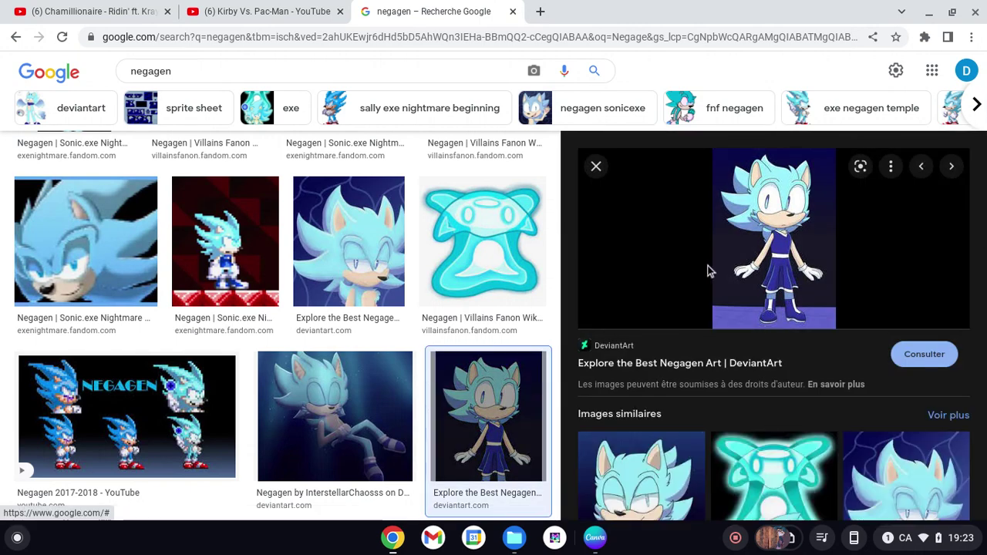
{"action": "left_click", "coordinate": [597, 169]}
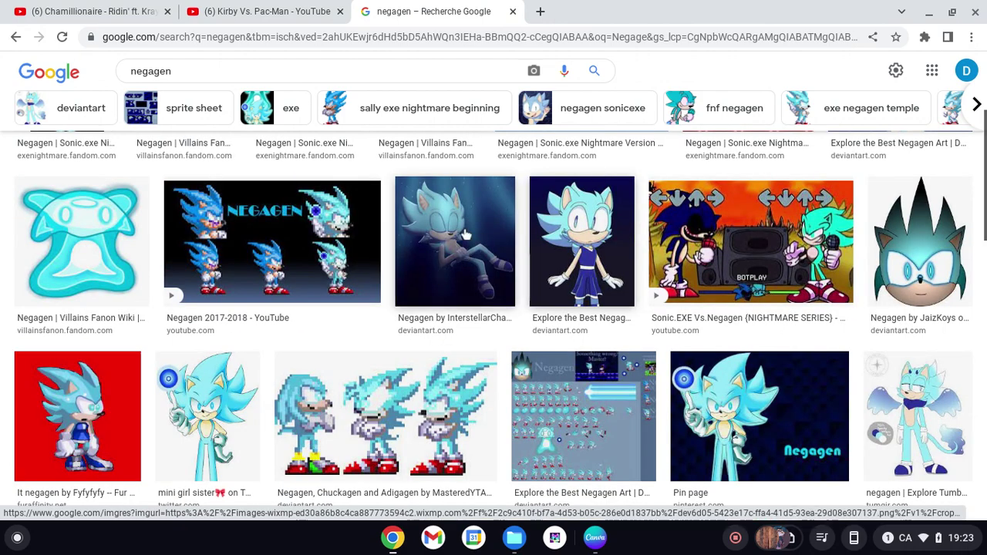
{"action": "left_click", "coordinate": [440, 271]}
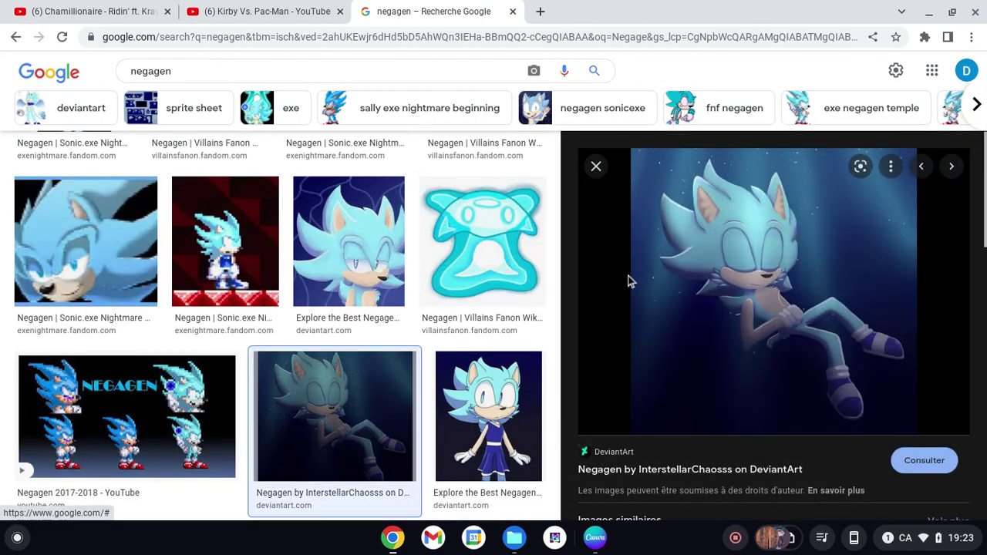
Save the picture of Negagen floating underwater to the Downloads folder under its suggested file name, then close the preview.
{"action": "right_click", "coordinate": [760, 327]}
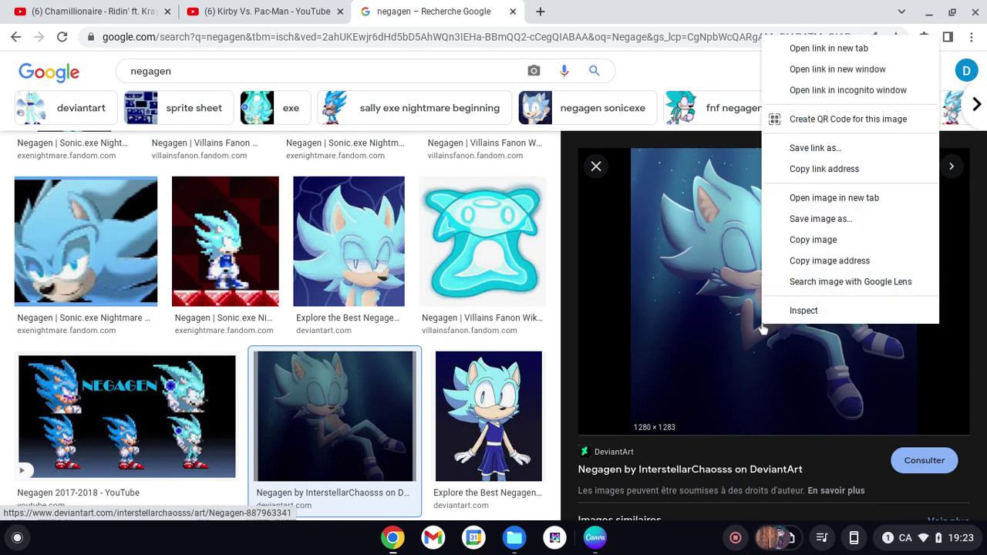
{"action": "left_click", "coordinate": [820, 219]}
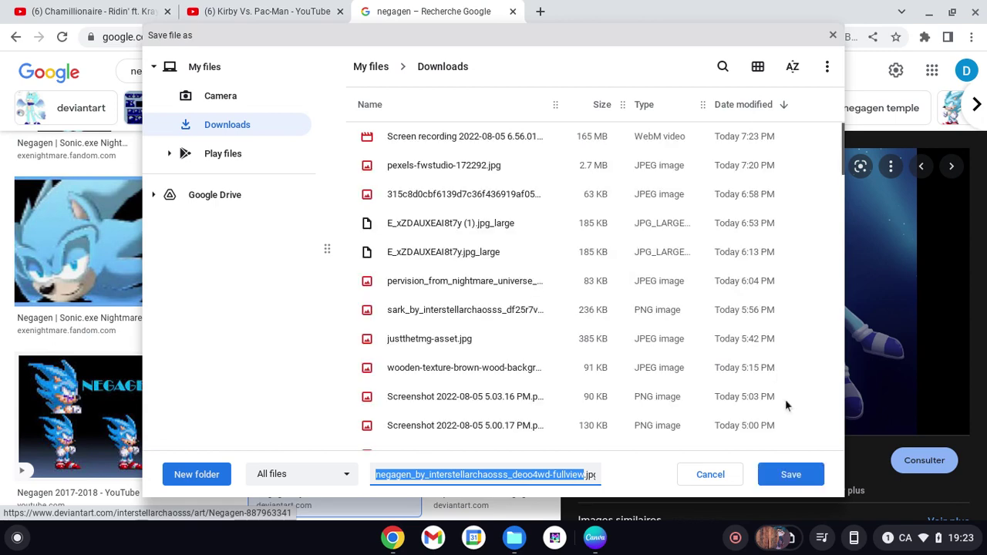
{"action": "left_click", "coordinate": [783, 472]}
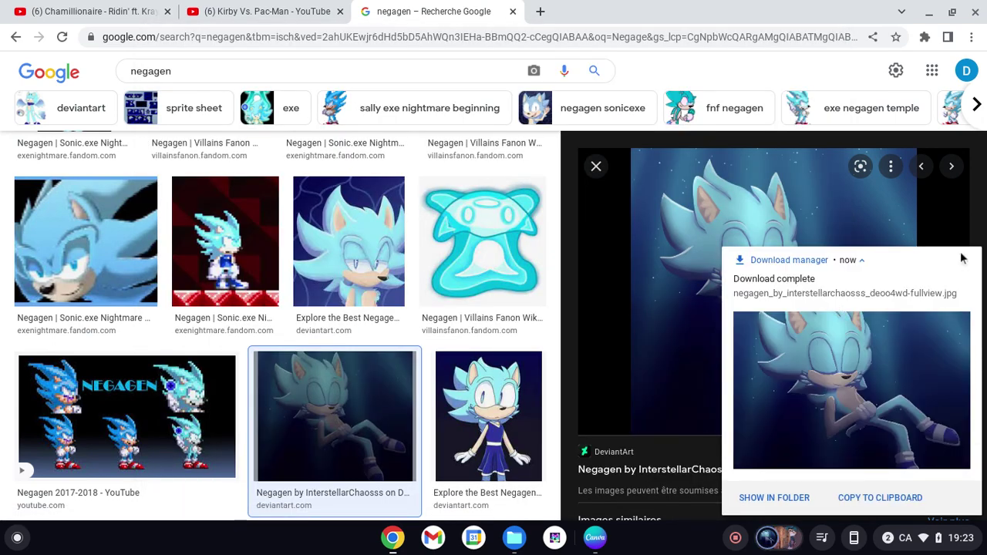
{"action": "left_click", "coordinate": [972, 256]}
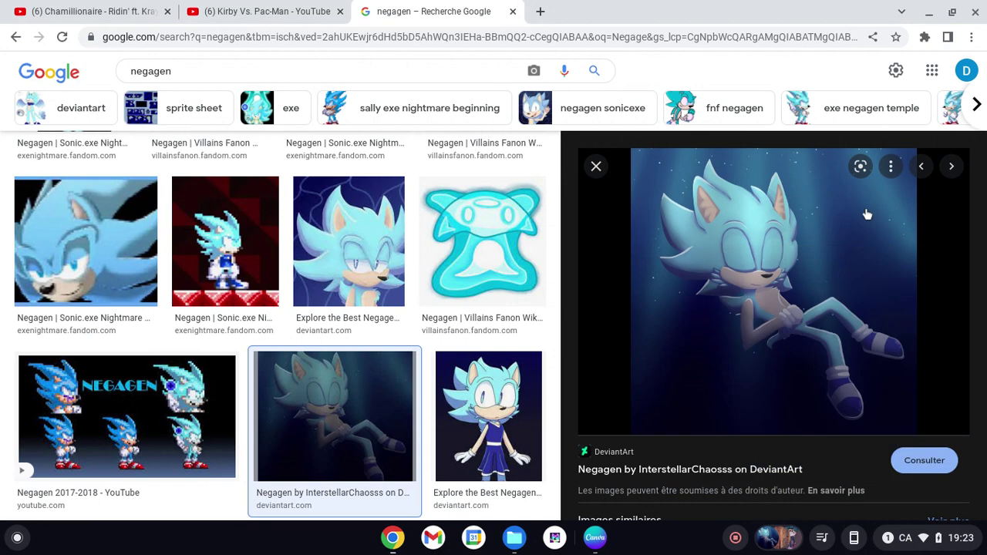
{"action": "left_click", "coordinate": [595, 166]}
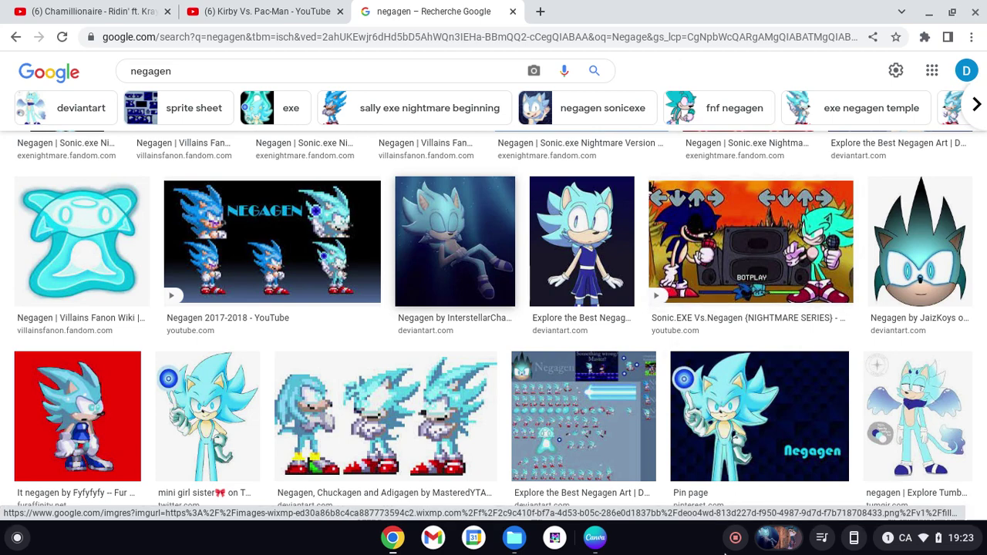
Switch to Canva and open the wood plank photo pexels-fwstudio-172292.jpg for editing.
{"action": "left_click", "coordinate": [596, 537]}
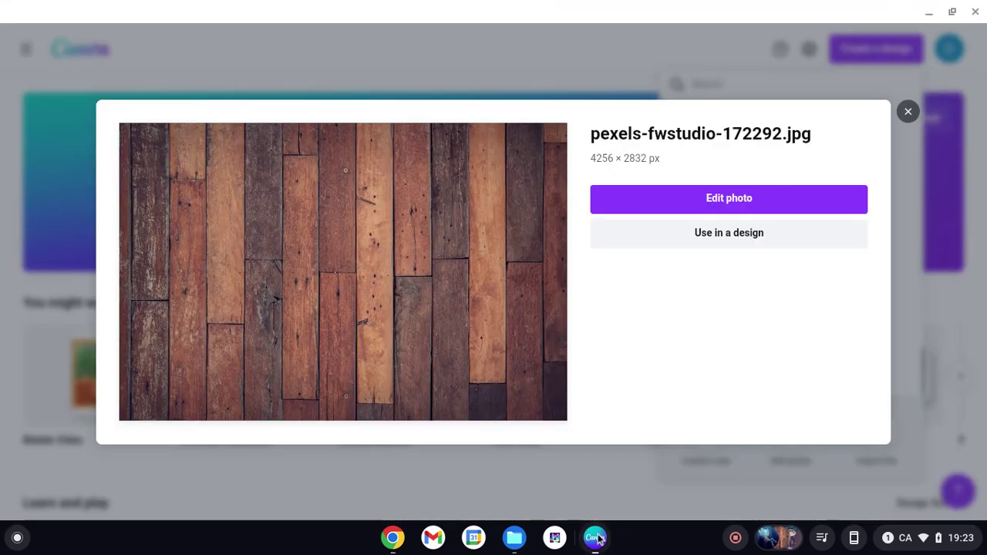
{"action": "left_click", "coordinate": [717, 197]}
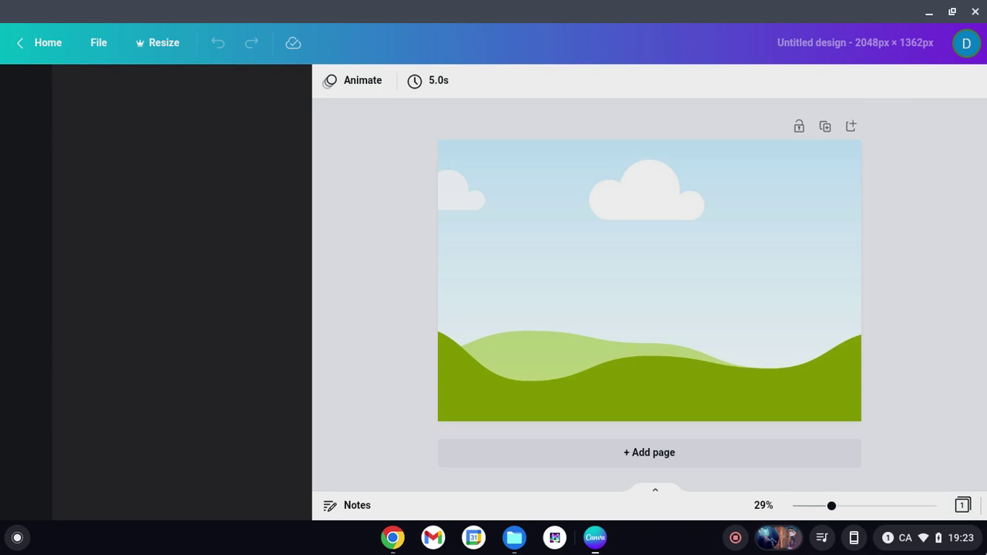
Lower the device's screen brightness slightly below maximum in the system quick settings.
{"action": "left_click", "coordinate": [922, 537]}
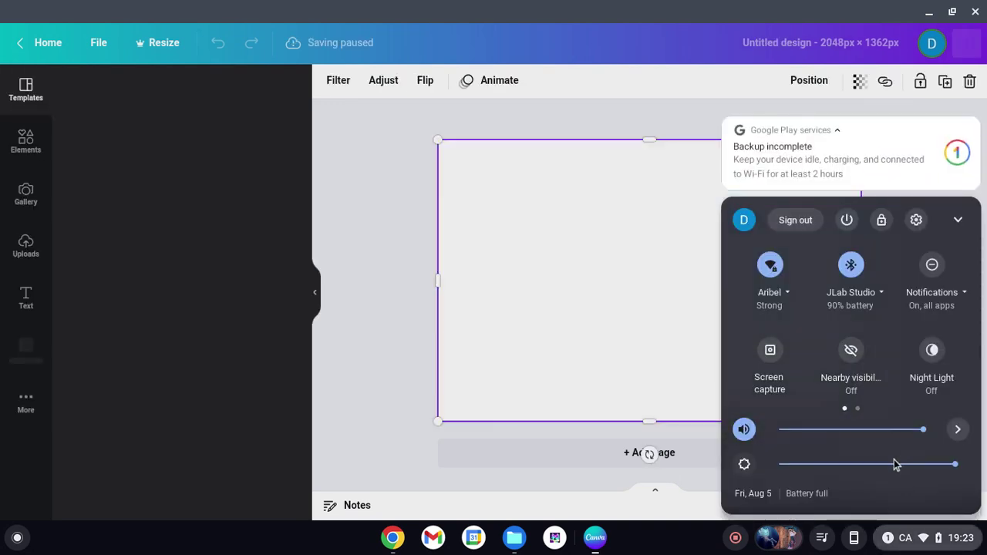
{"action": "left_click_drag", "start_coordinate": [894, 463], "coordinate": [928, 463]}
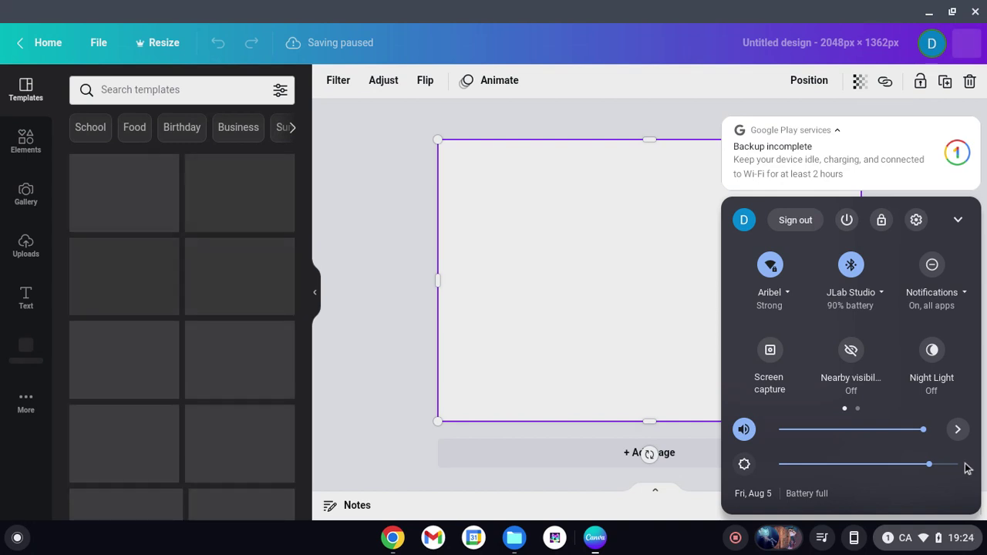
{"action": "left_click", "coordinate": [567, 359]}
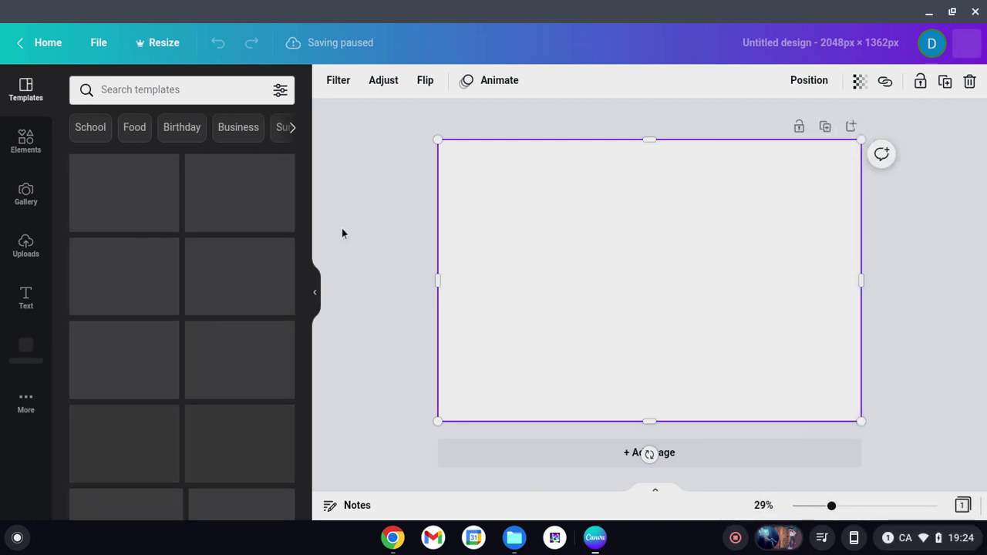
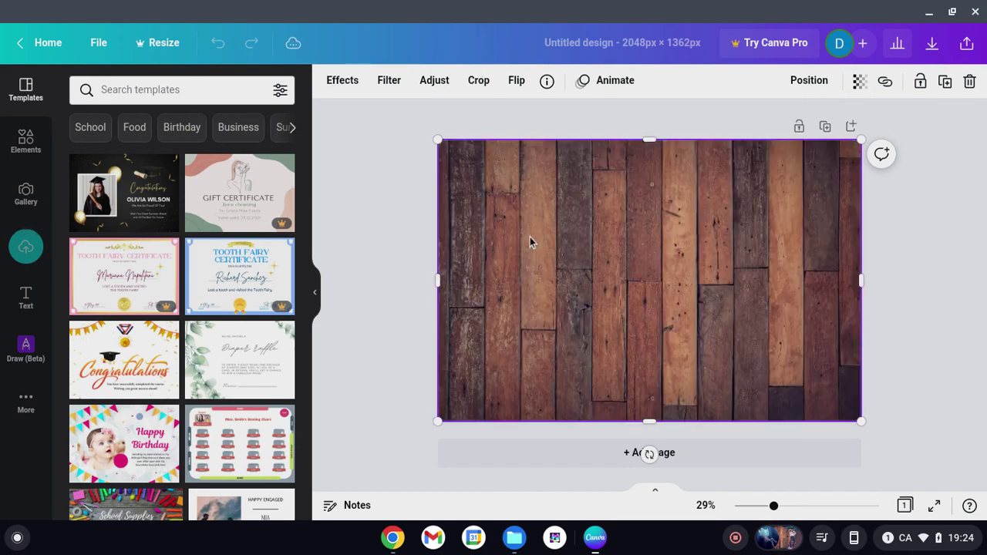
Give the wood plank photo the Lavender Duotone effect and leave the effect settings.
{"action": "left_click", "coordinate": [348, 80]}
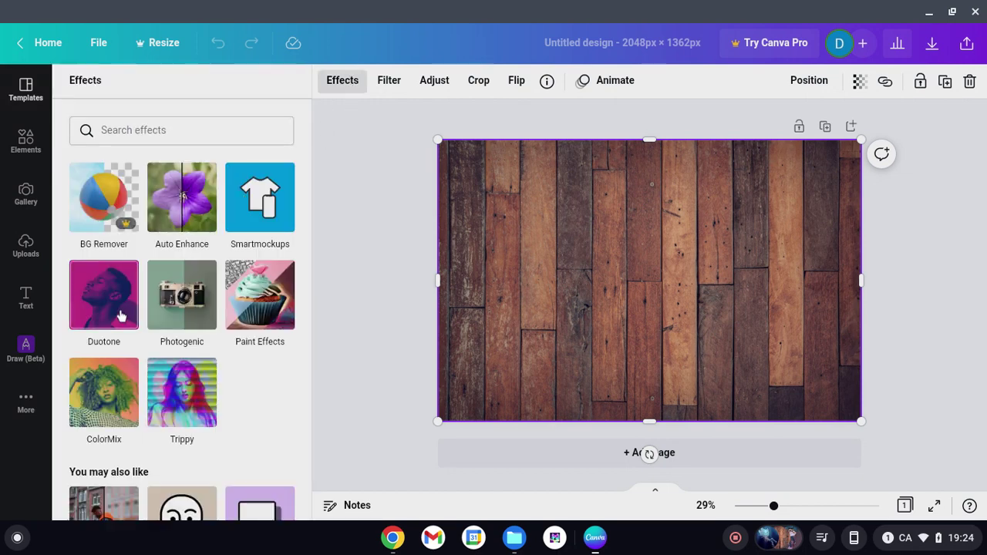
{"action": "left_click", "coordinate": [124, 316]}
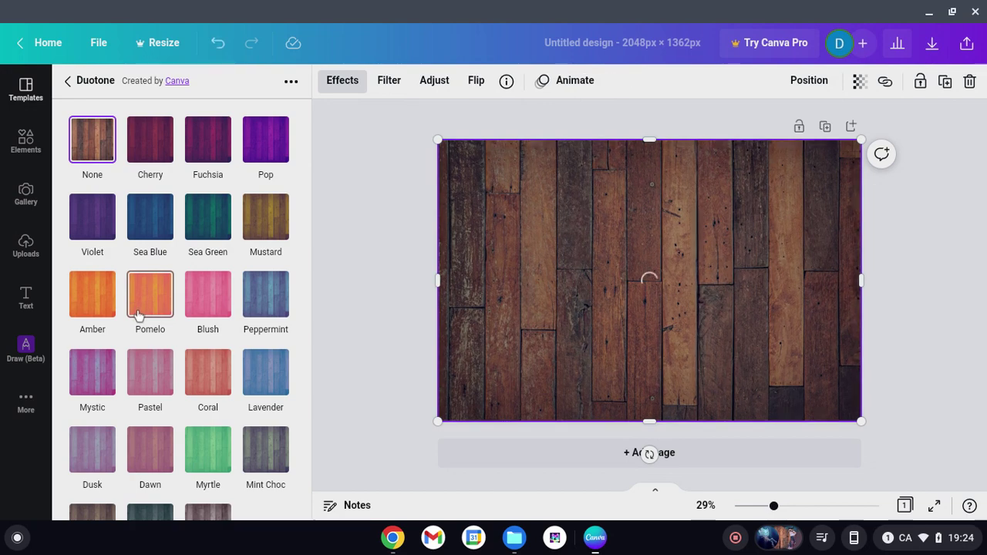
{"action": "left_click", "coordinate": [271, 376]}
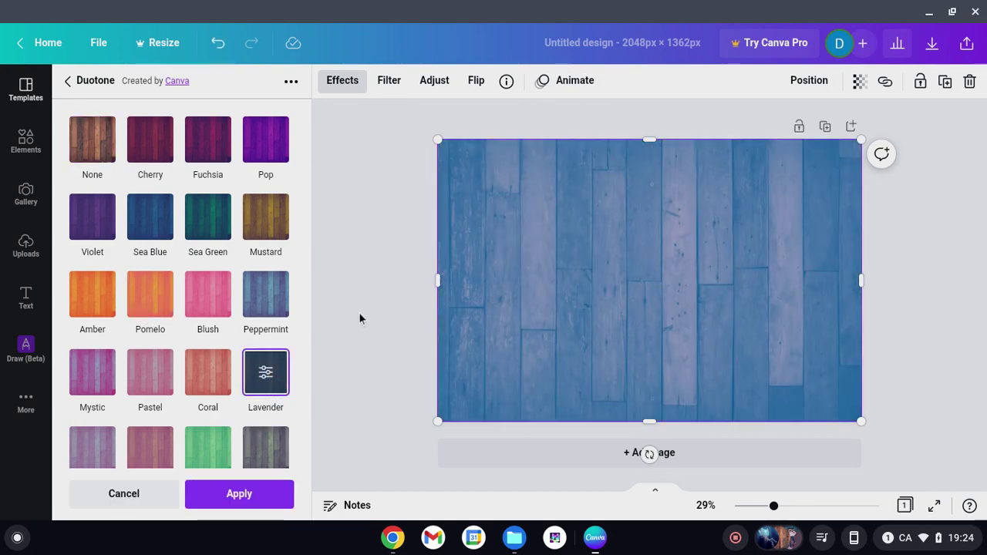
{"action": "key", "text": "Escape"}
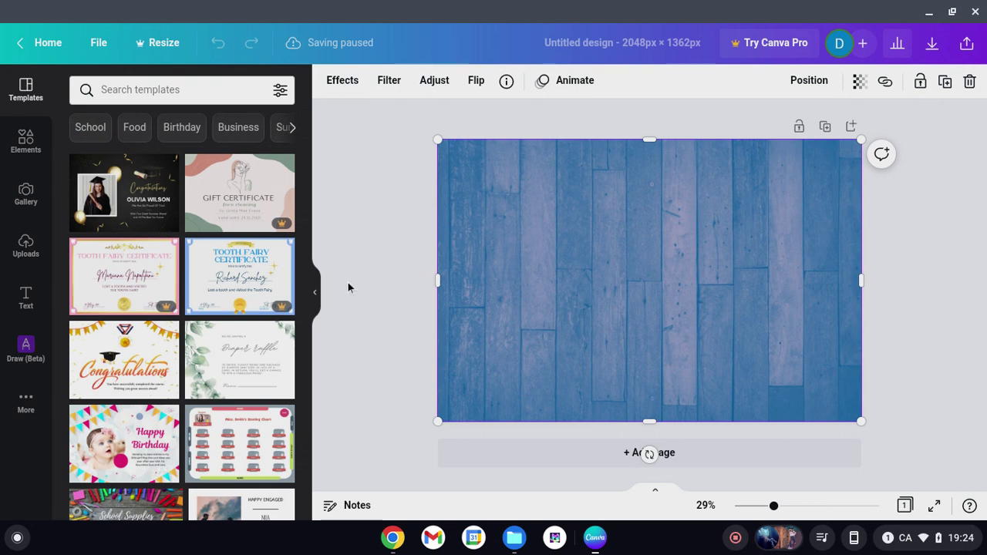
{"action": "left_click", "coordinate": [335, 89]}
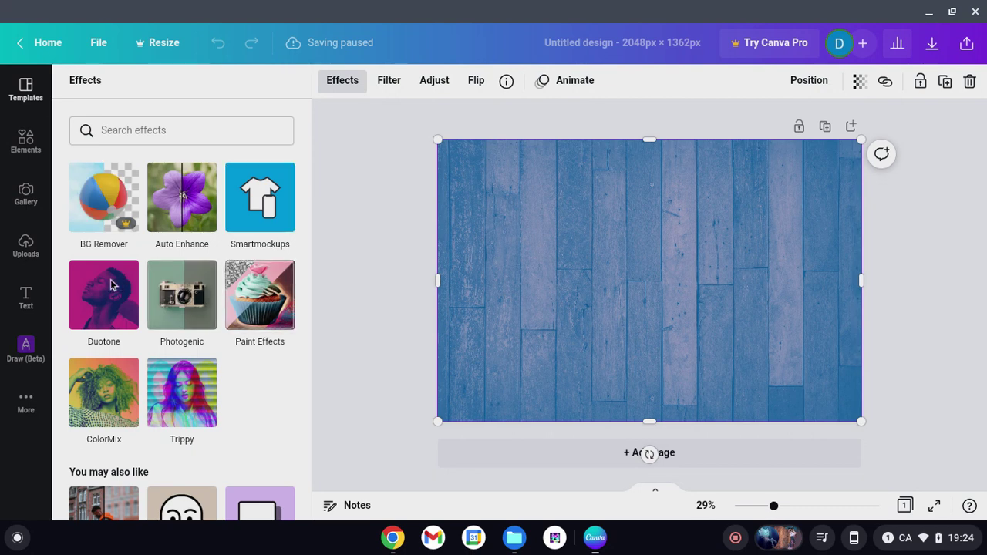
{"action": "left_click", "coordinate": [149, 295]}
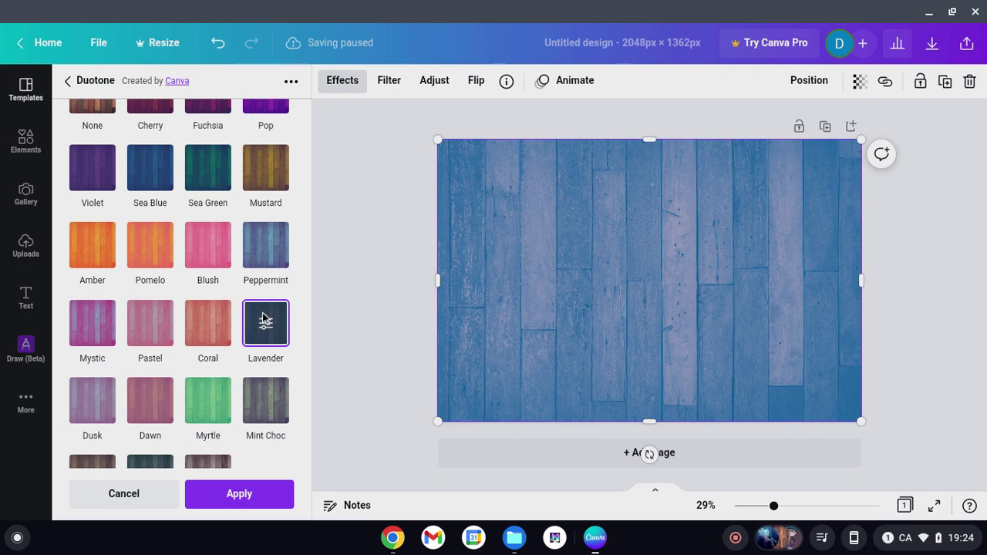
{"action": "left_click", "coordinate": [266, 324]}
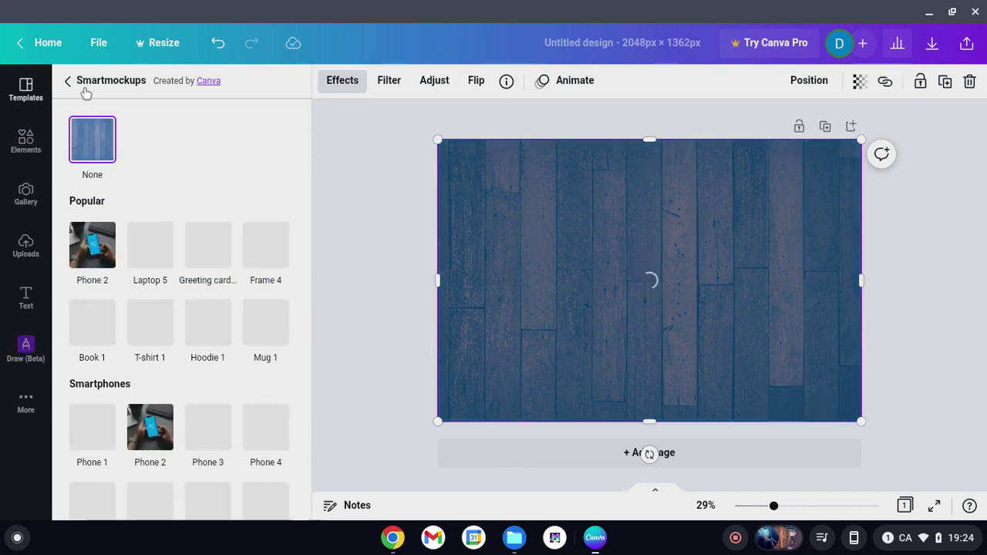
{"action": "left_click", "coordinate": [65, 82]}
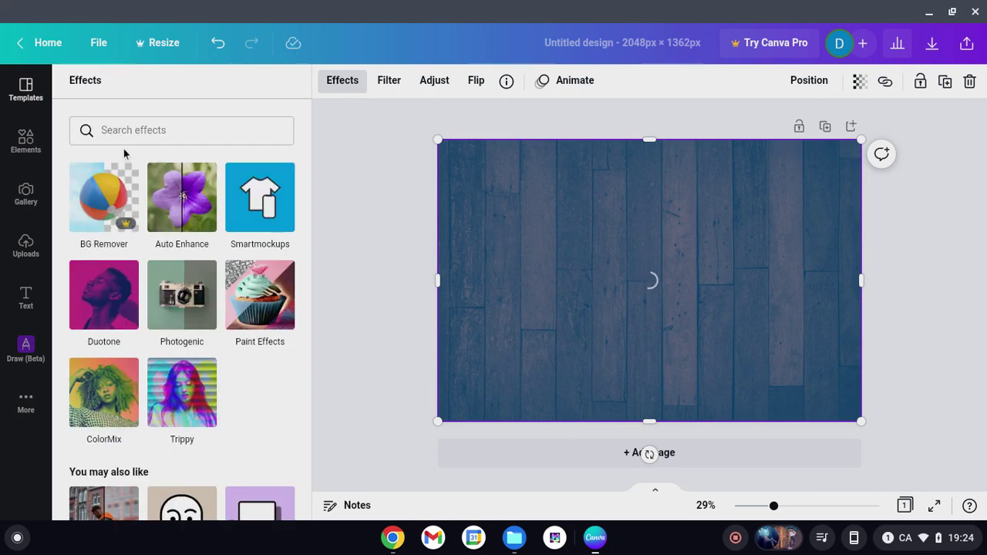
Add a second Lavender Duotone effect to the wood plank photo and open its colour settings.
{"action": "left_click", "coordinate": [111, 308]}
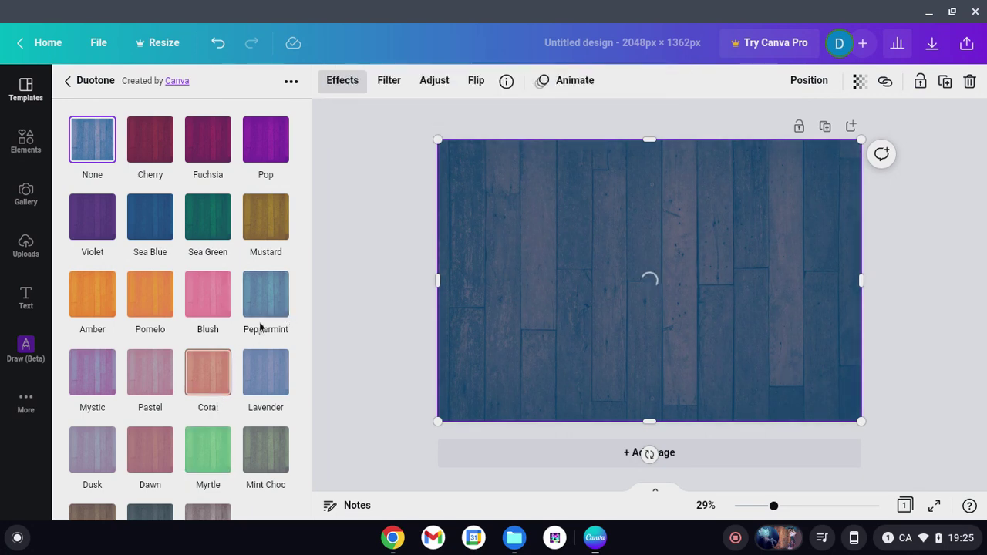
{"action": "left_click", "coordinate": [266, 372]}
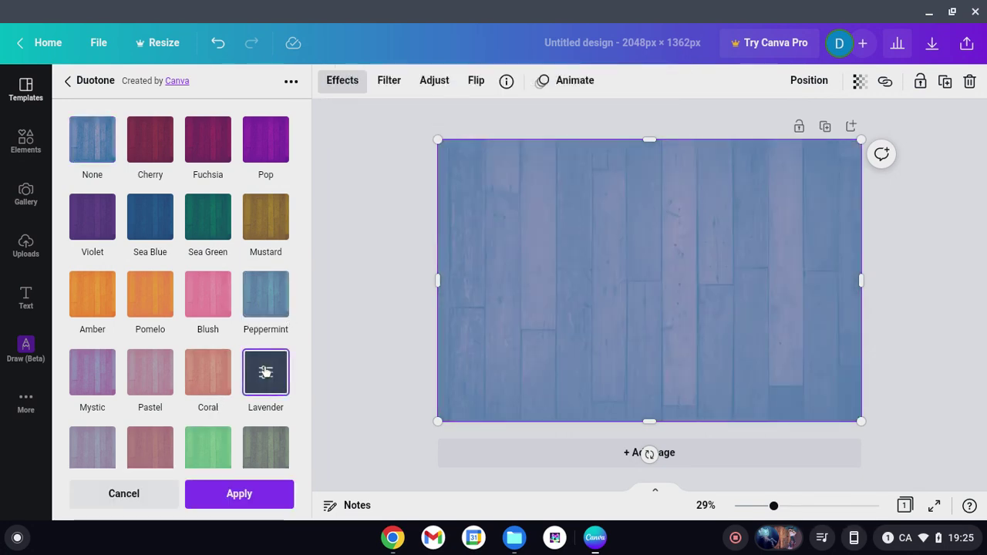
{"action": "left_click", "coordinate": [267, 373]}
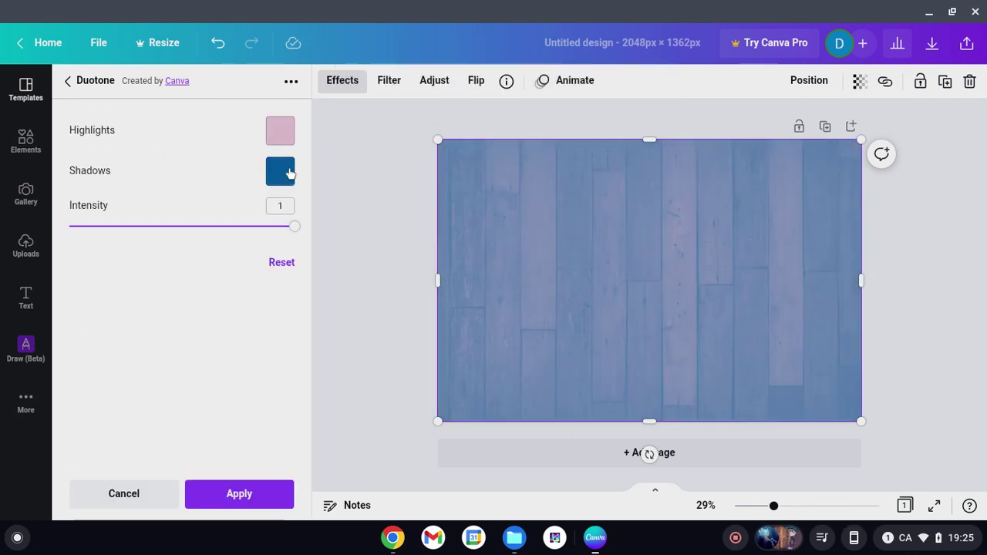
Set the Duotone shadows colour to bright blue #0091FF.
{"action": "left_click", "coordinate": [287, 173]}
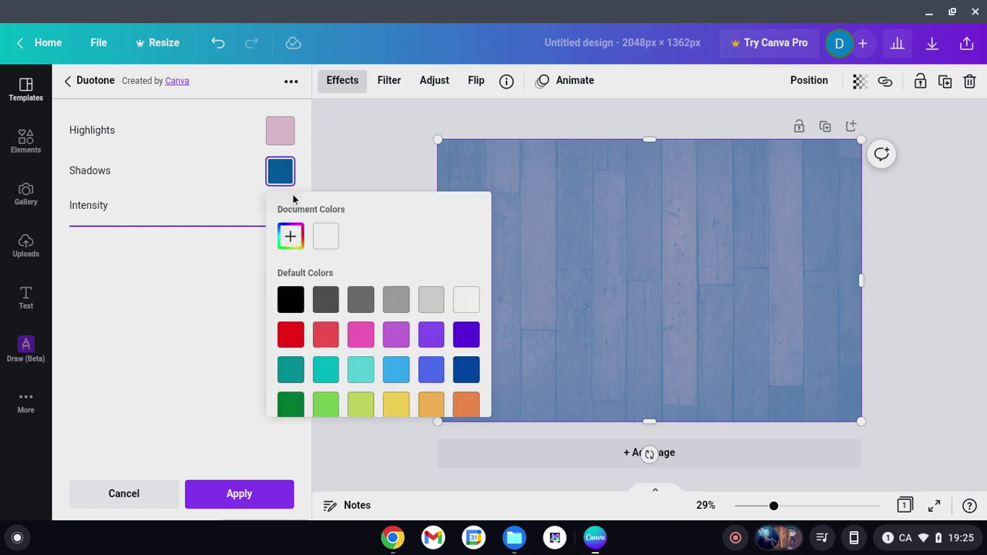
{"action": "left_click", "coordinate": [290, 236]}
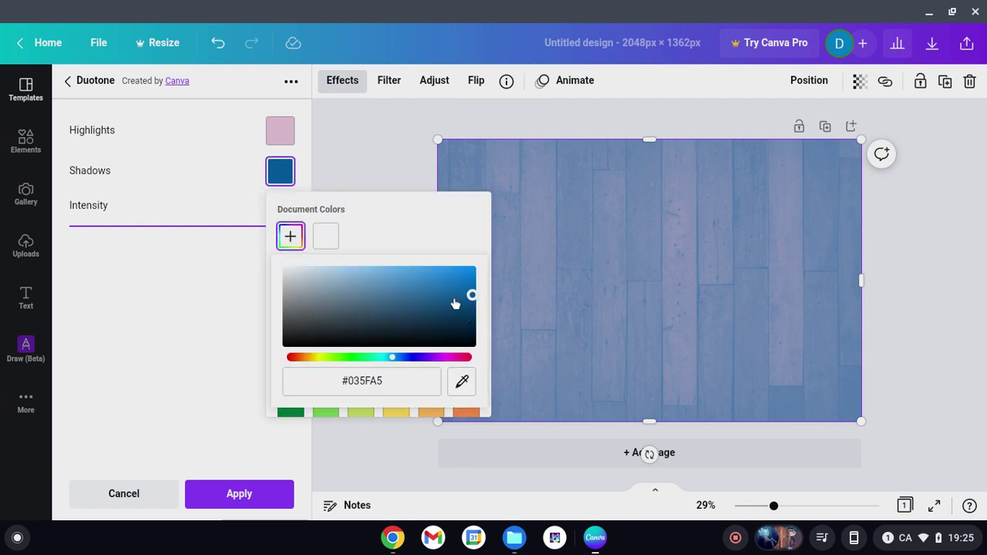
{"action": "left_click_drag", "start_coordinate": [455, 305], "coordinate": [503, 233]}
{"action": "left_click", "coordinate": [126, 271]}
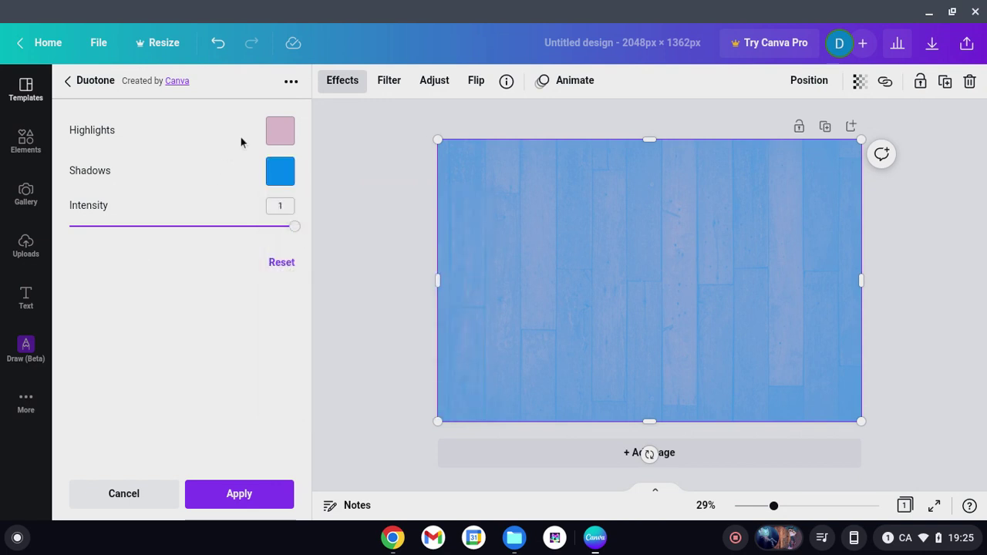
Set the Duotone highlights colour to white #FFFFFF.
{"action": "left_click", "coordinate": [279, 130]}
{"action": "left_click", "coordinate": [290, 196]}
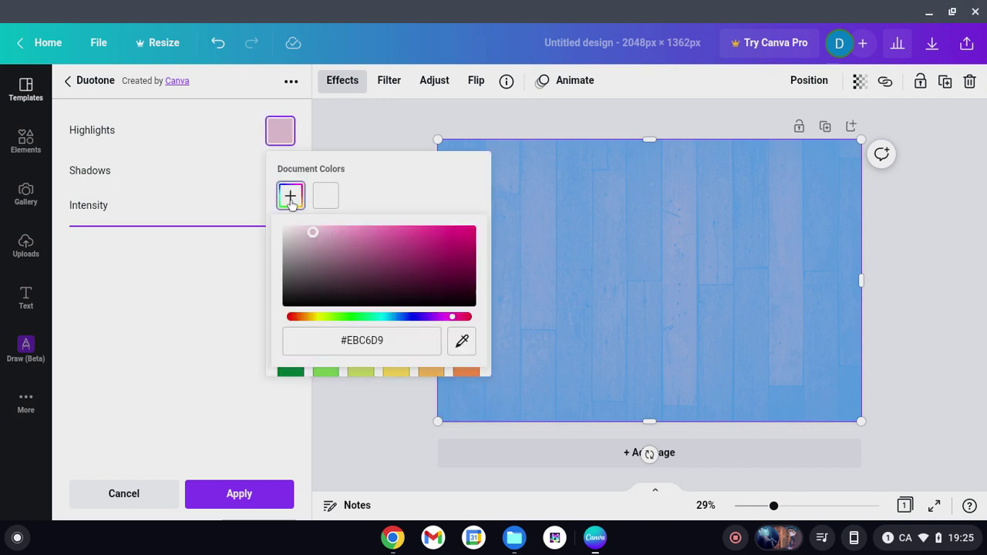
{"action": "left_click_drag", "start_coordinate": [315, 235], "coordinate": [191, 189]}
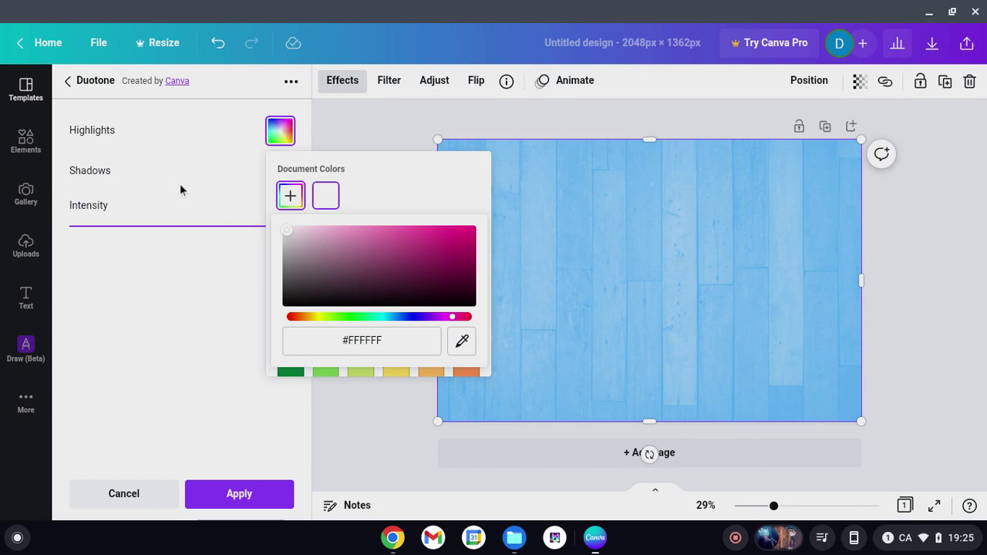
{"action": "left_click", "coordinate": [183, 301]}
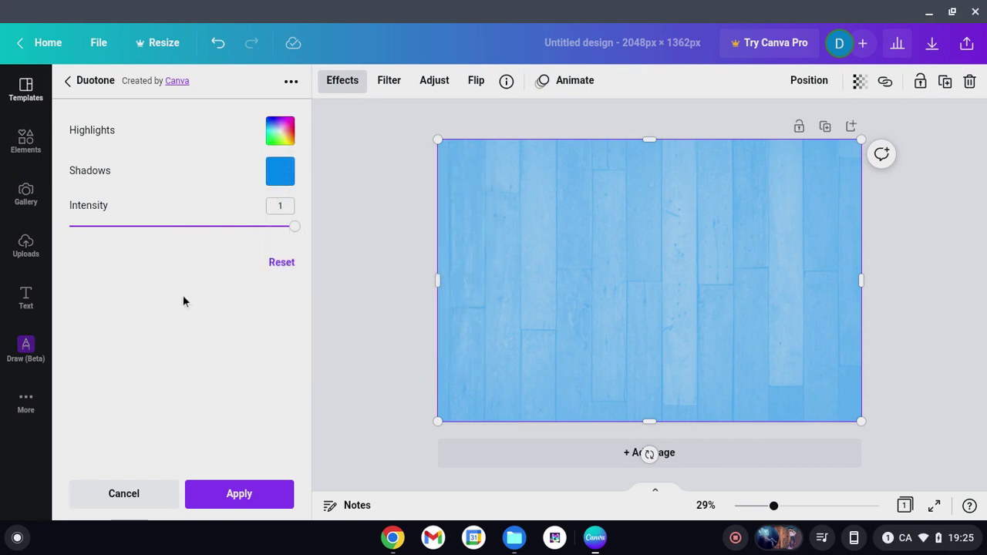
Set the Duotone shadows colour to dark navy blue #003157.
{"action": "left_click", "coordinate": [282, 177]}
{"action": "left_click", "coordinate": [290, 236]}
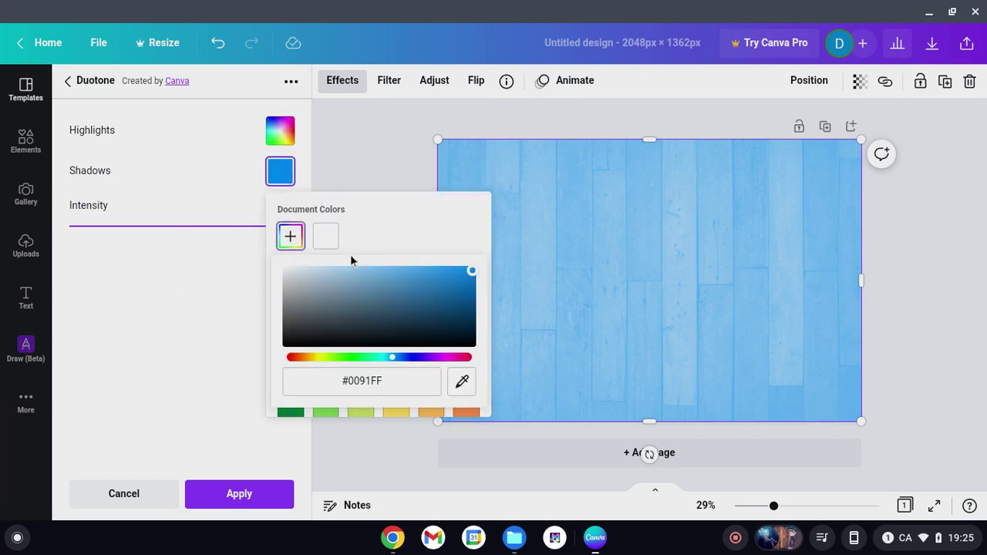
{"action": "left_click", "coordinate": [458, 305]}
{"action": "left_click_drag", "start_coordinate": [459, 306], "coordinate": [485, 325]}
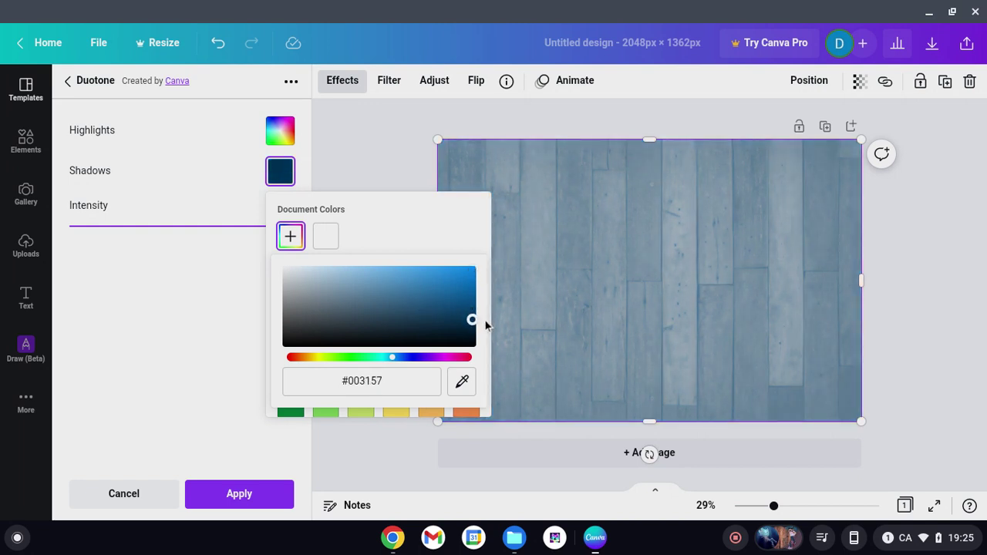
{"action": "left_click", "coordinate": [194, 279]}
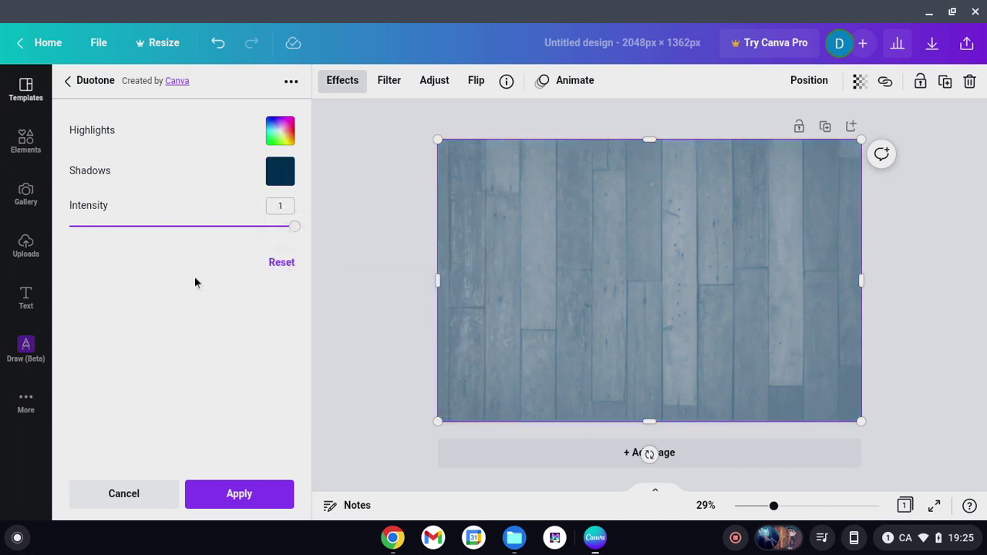
Set the Duotone highlights to a custom light sky blue by shifting the hue to blue and raising the saturation.
{"action": "left_click", "coordinate": [284, 122]}
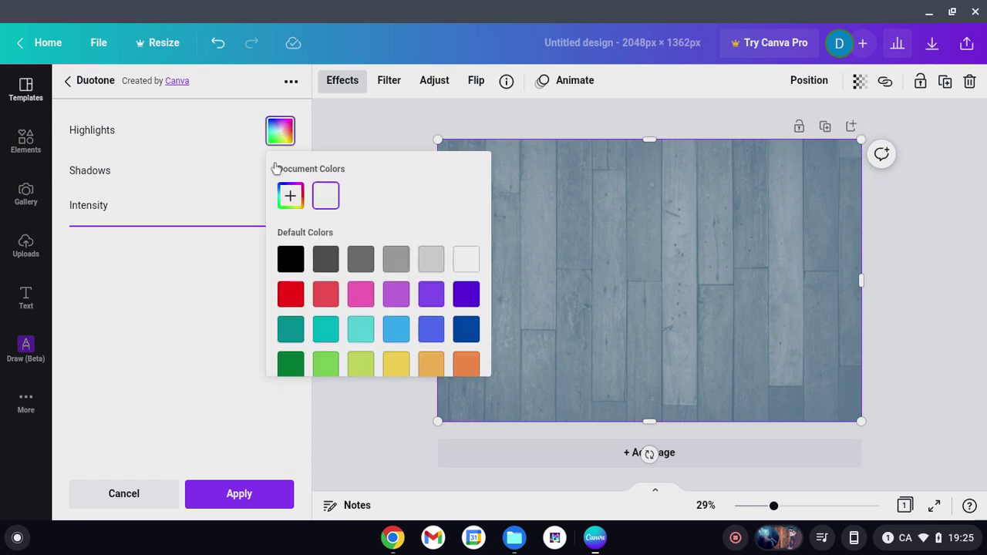
{"action": "left_click", "coordinate": [290, 195]}
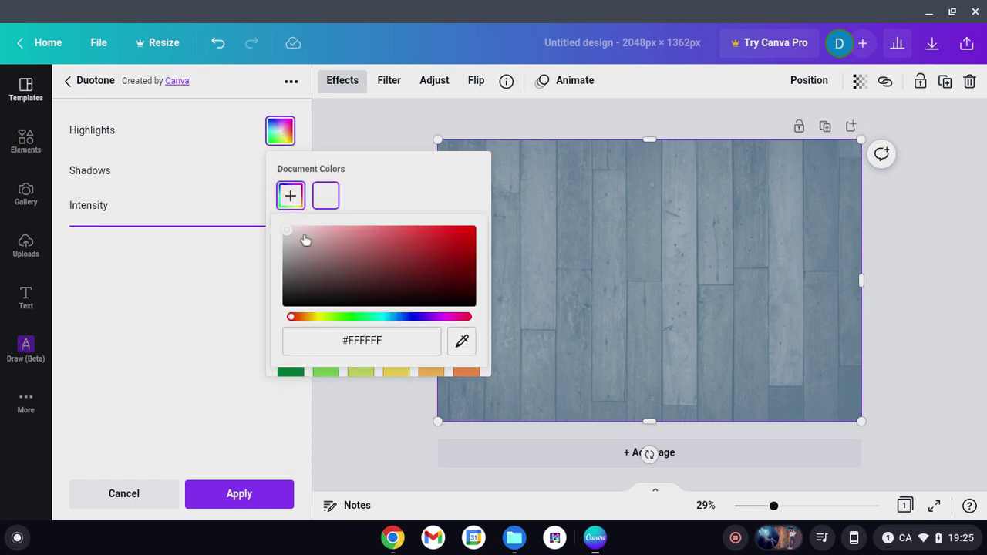
{"action": "left_click", "coordinate": [383, 316]}
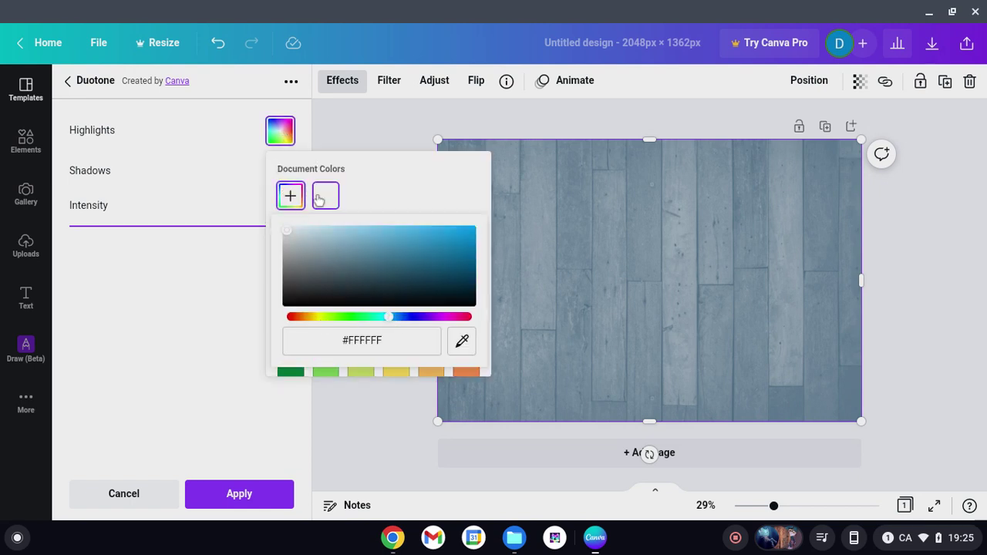
{"action": "left_click_drag", "start_coordinate": [357, 238], "coordinate": [380, 197]}
{"action": "left_click", "coordinate": [140, 313]}
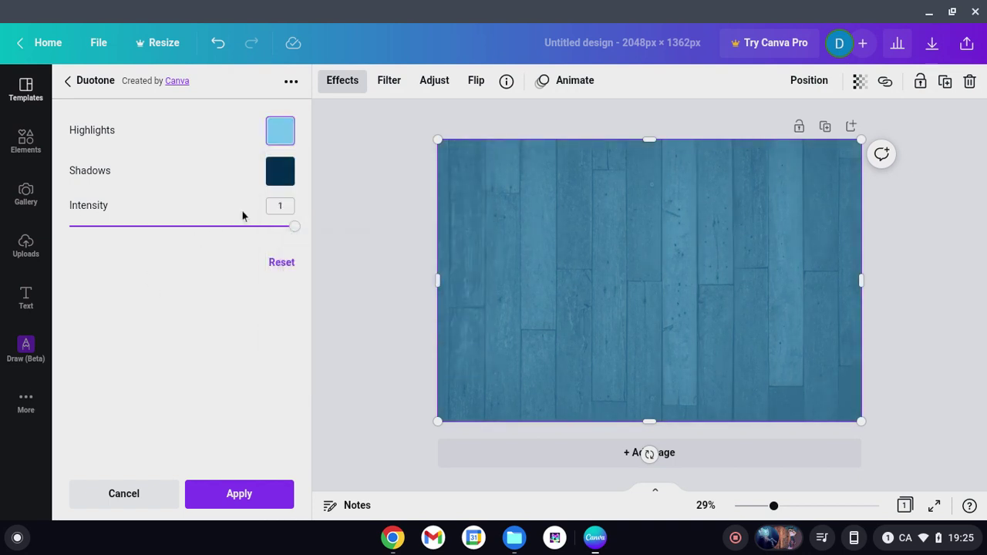
Set the Duotone shadows colour of the plank image to white.
{"action": "left_click", "coordinate": [281, 168]}
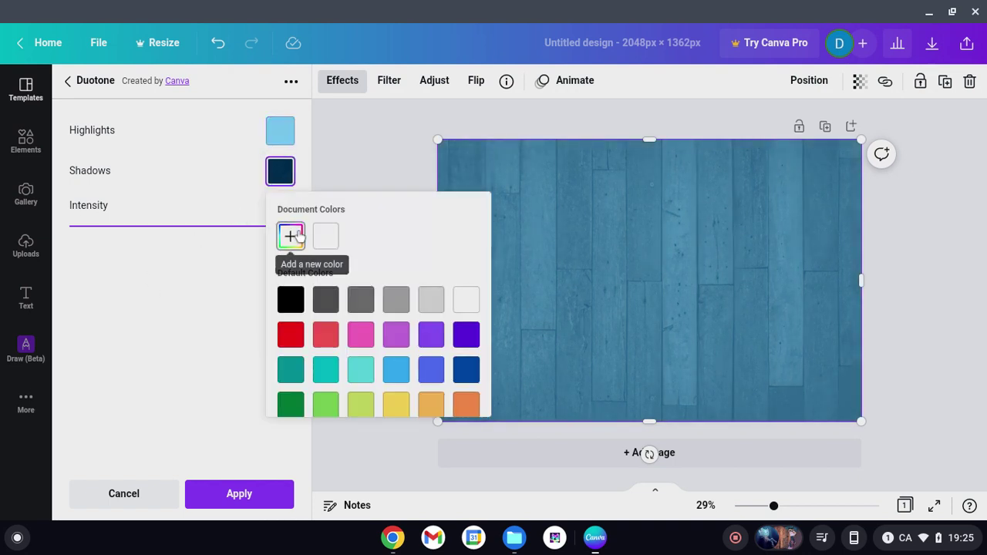
{"action": "left_click", "coordinate": [325, 237]}
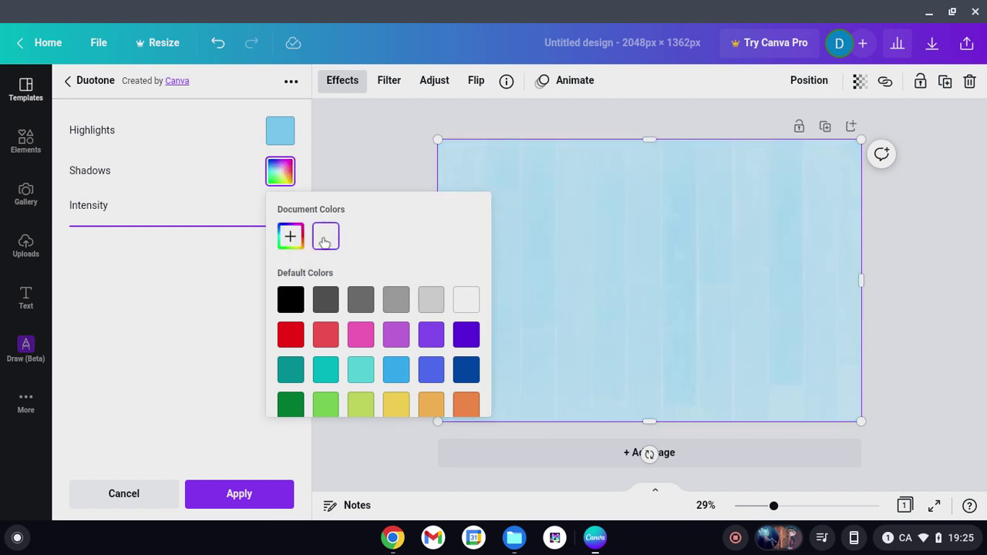
{"action": "left_click", "coordinate": [155, 271]}
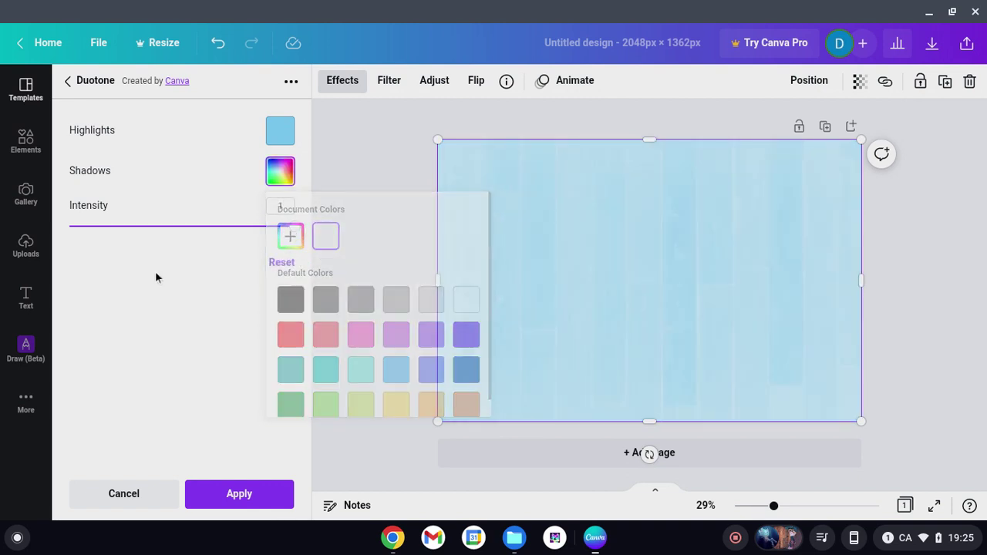
Darken the Duotone highlights to a medium sky blue and apply the effect to the plank image.
{"action": "left_click", "coordinate": [277, 130]}
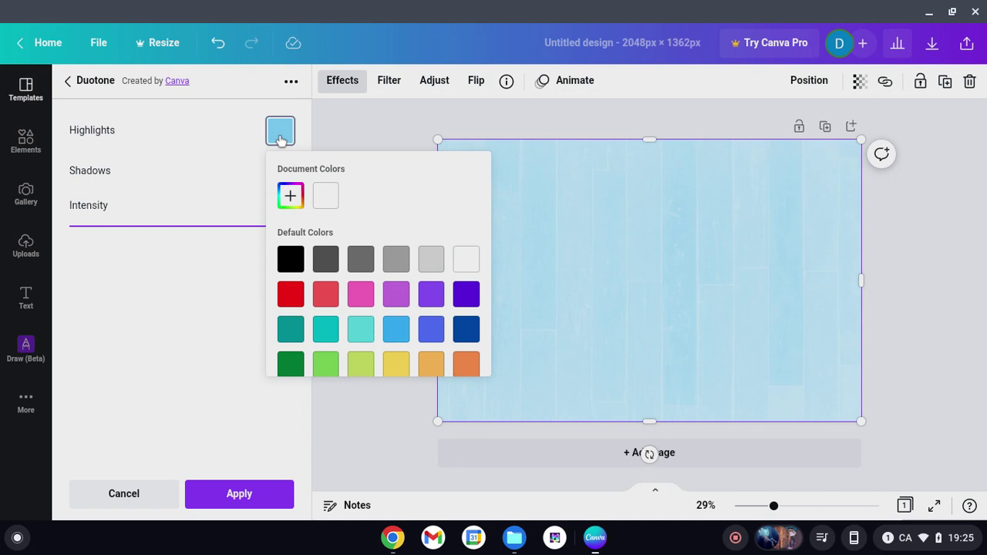
{"action": "left_click", "coordinate": [289, 195]}
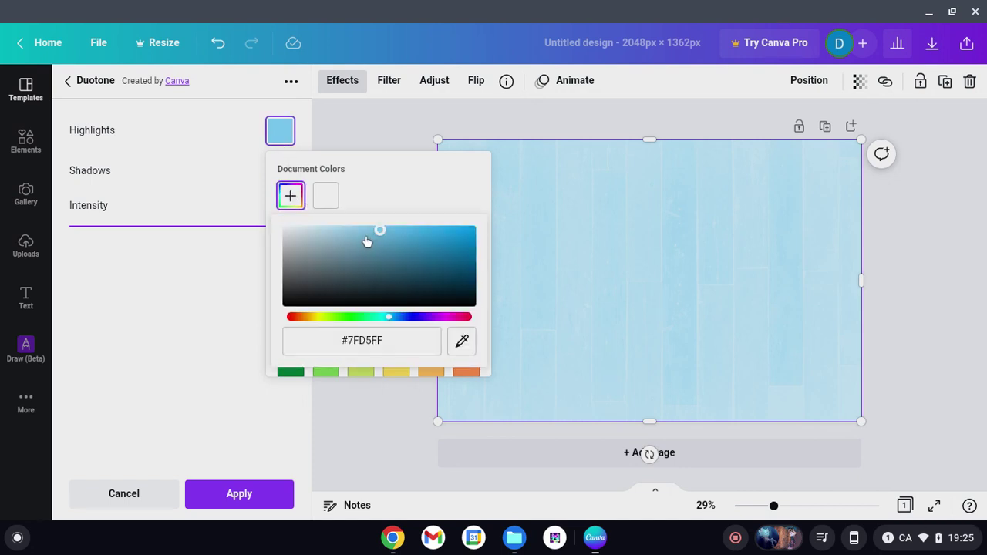
{"action": "left_click_drag", "start_coordinate": [379, 241], "coordinate": [420, 241]}
{"action": "left_click", "coordinate": [184, 269]}
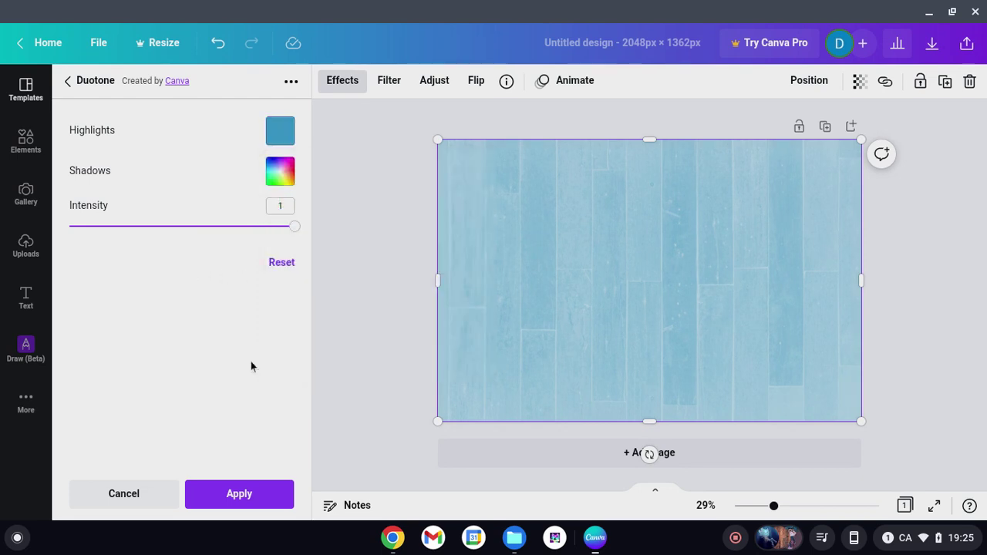
{"action": "left_click", "coordinate": [248, 500]}
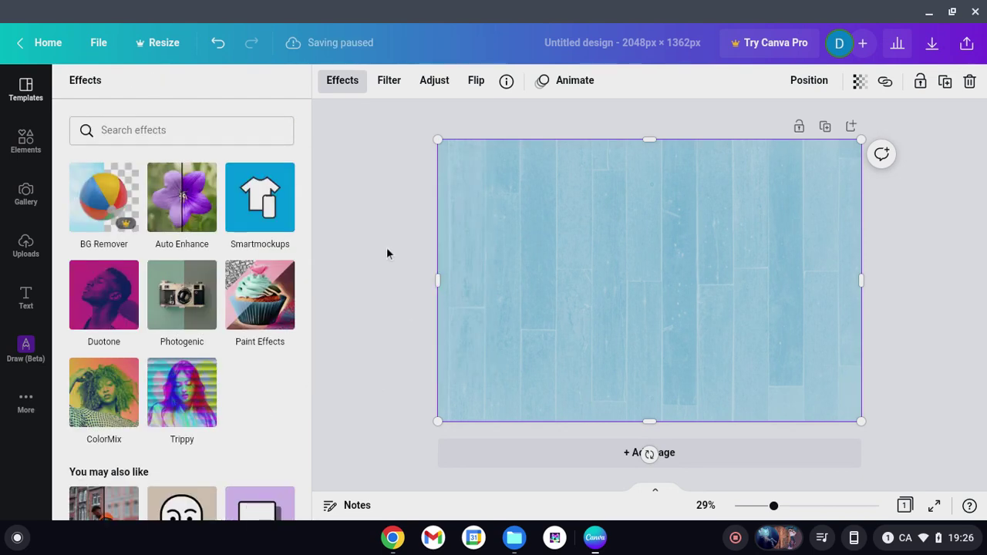
{"action": "key", "text": "Escape"}
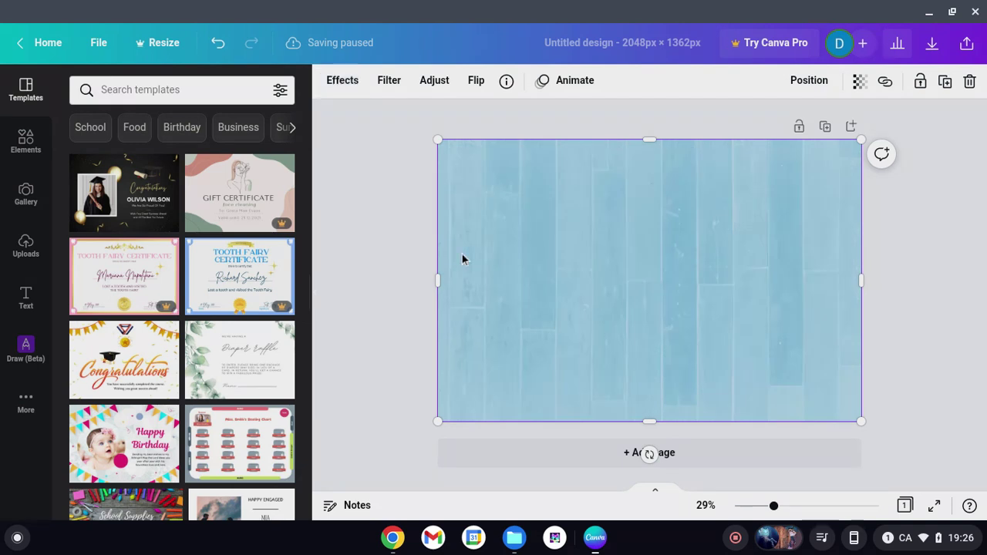
{"action": "left_click", "coordinate": [375, 144]}
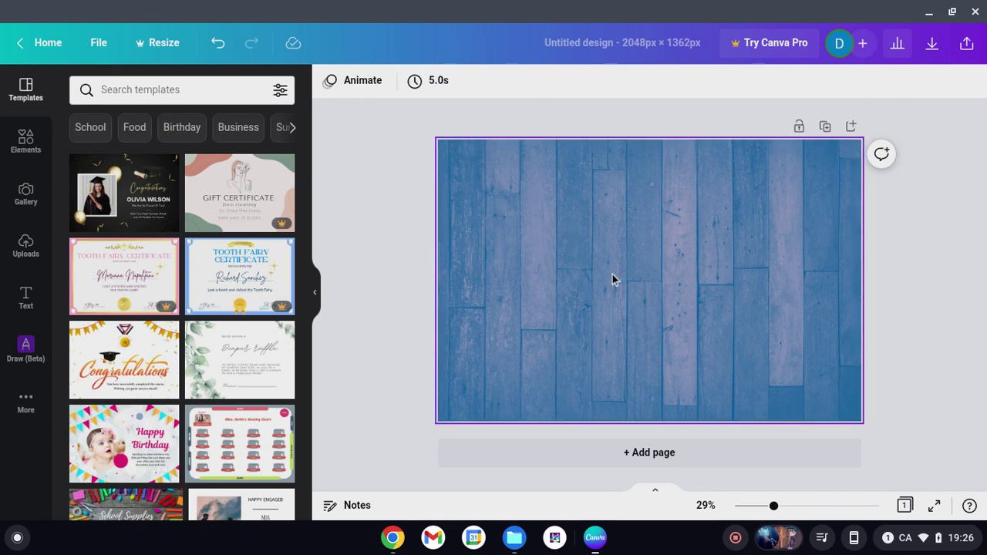
Choose the Lavender Duotone preset for the wood plank page background and open its colour settings.
{"action": "left_click", "coordinate": [377, 80]}
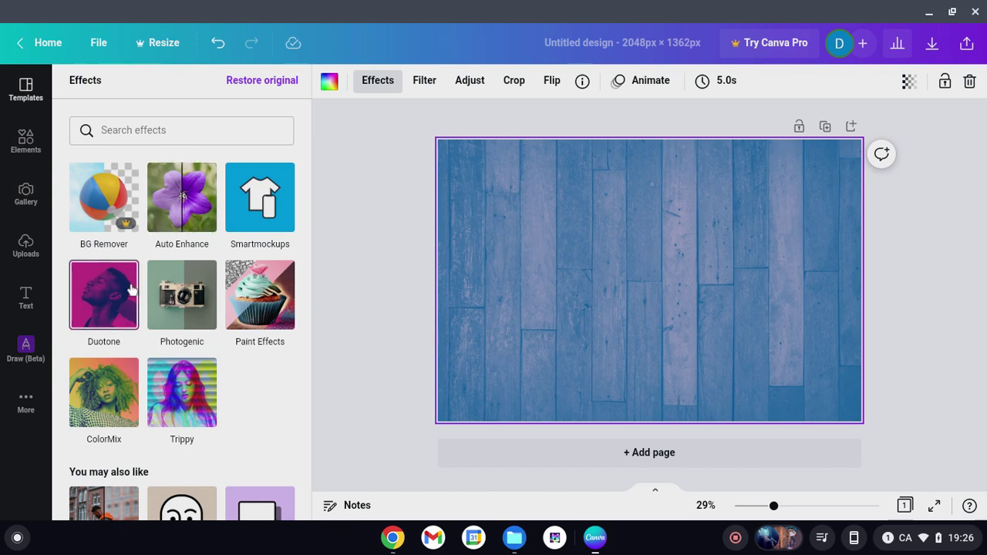
{"action": "left_click", "coordinate": [104, 294]}
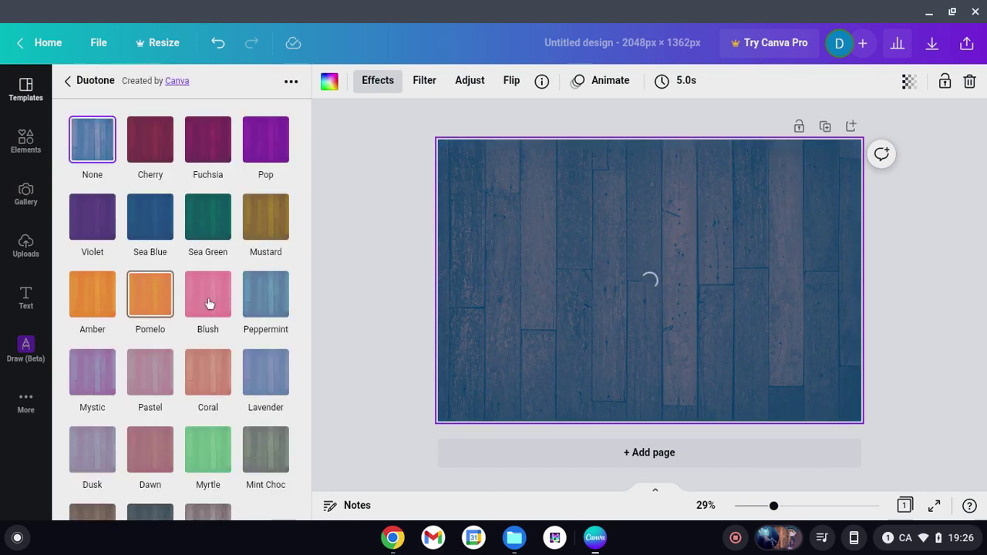
{"action": "left_click", "coordinate": [274, 386]}
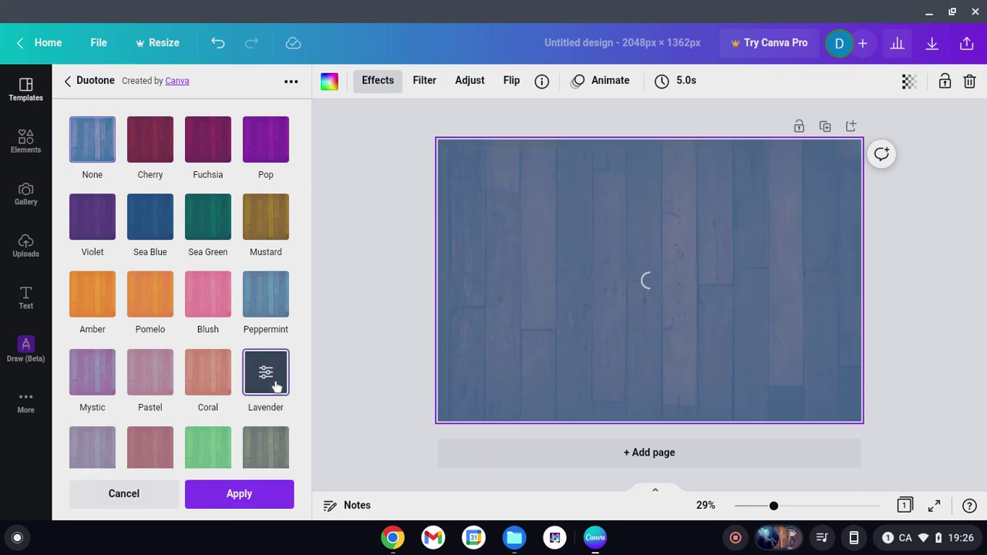
{"action": "left_click", "coordinate": [266, 373]}
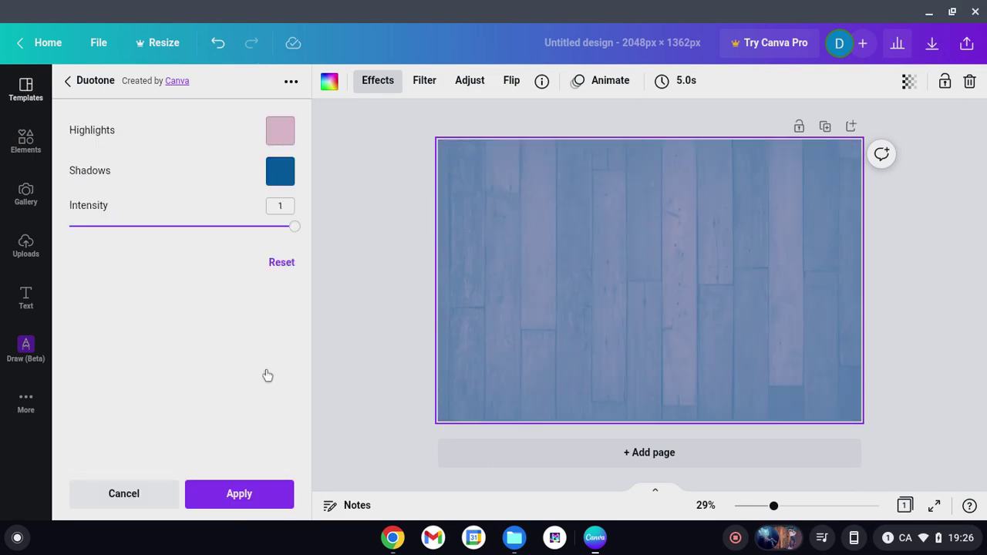
Set the Duotone highlights colour of the plank background to white.
{"action": "left_click", "coordinate": [272, 128]}
{"action": "left_click", "coordinate": [467, 259]}
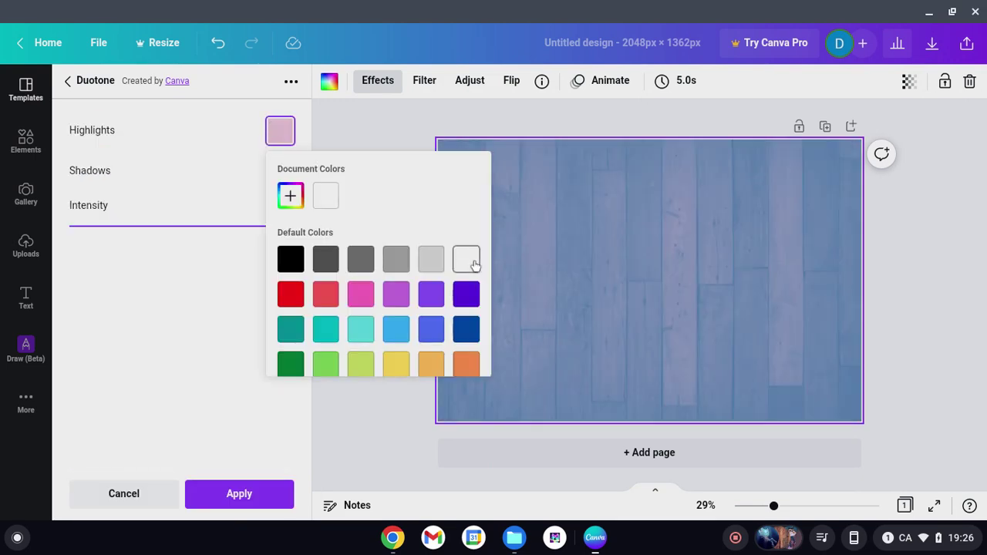
{"action": "left_click", "coordinate": [144, 300]}
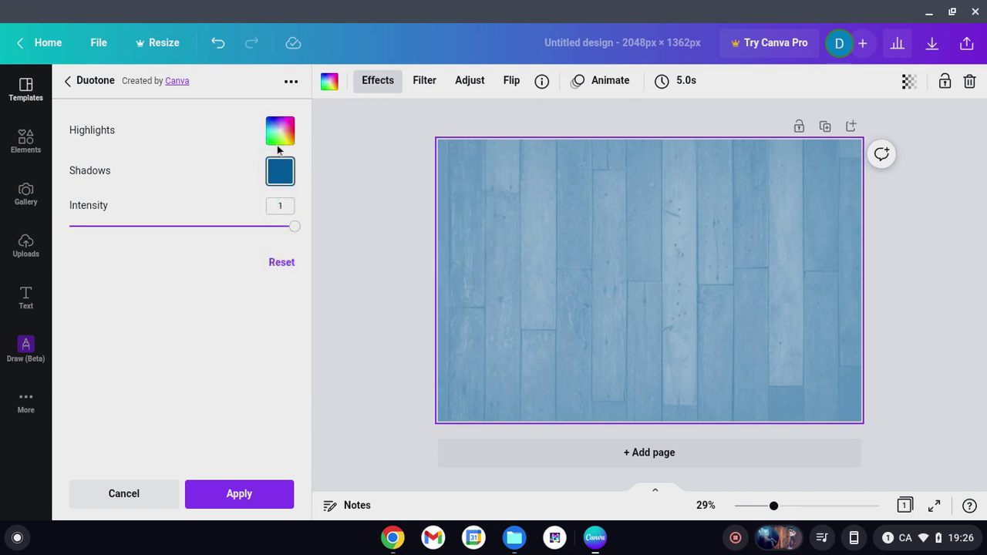
Set the Duotone highlights to the custom light blue #71A1FF.
{"action": "left_click", "coordinate": [279, 131]}
{"action": "left_click", "coordinate": [290, 195]}
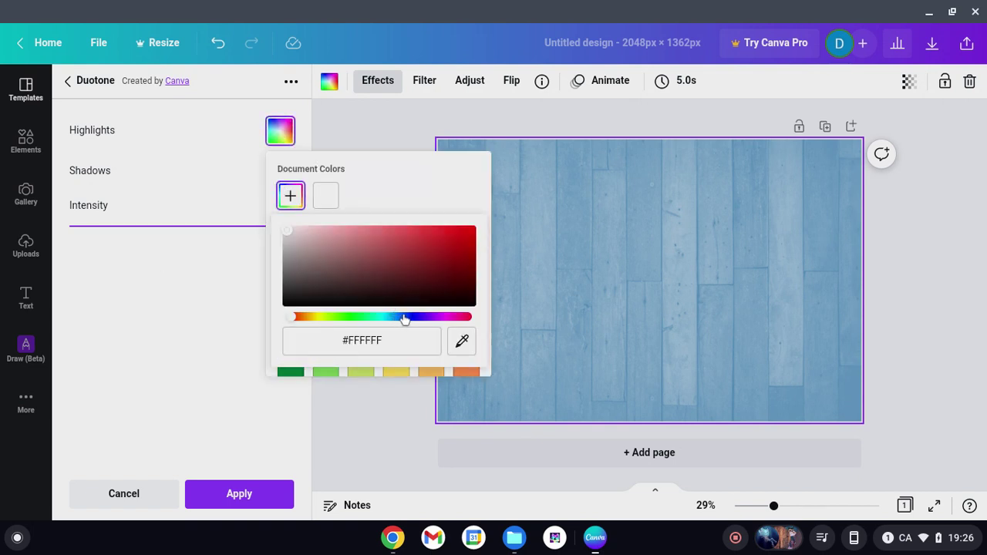
{"action": "left_click", "coordinate": [400, 317]}
{"action": "left_click", "coordinate": [383, 232]}
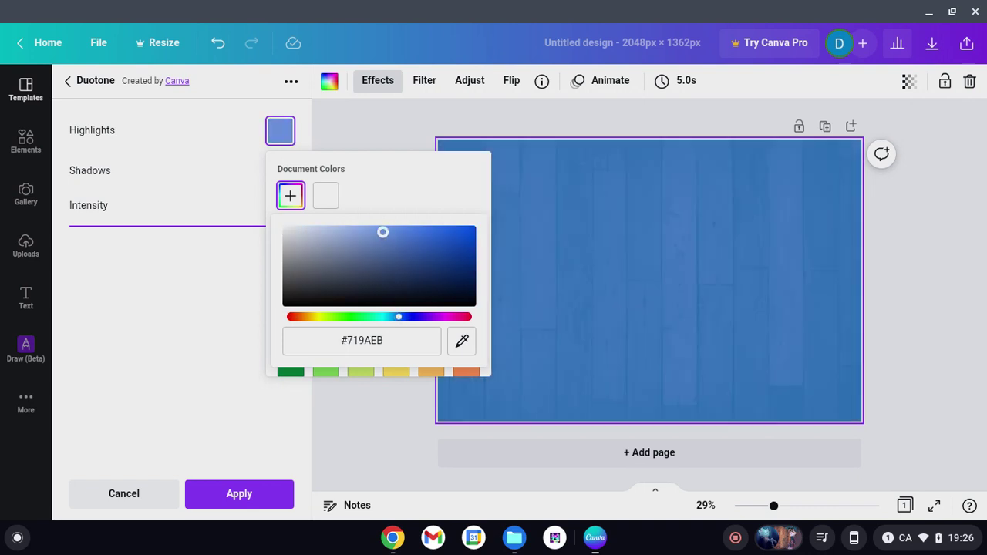
{"action": "left_click_drag", "start_coordinate": [382, 232], "coordinate": [392, 195]}
Set the Duotone shadows colour of the plank background to white.
{"action": "left_click", "coordinate": [280, 170]}
{"action": "left_click", "coordinate": [280, 170]}
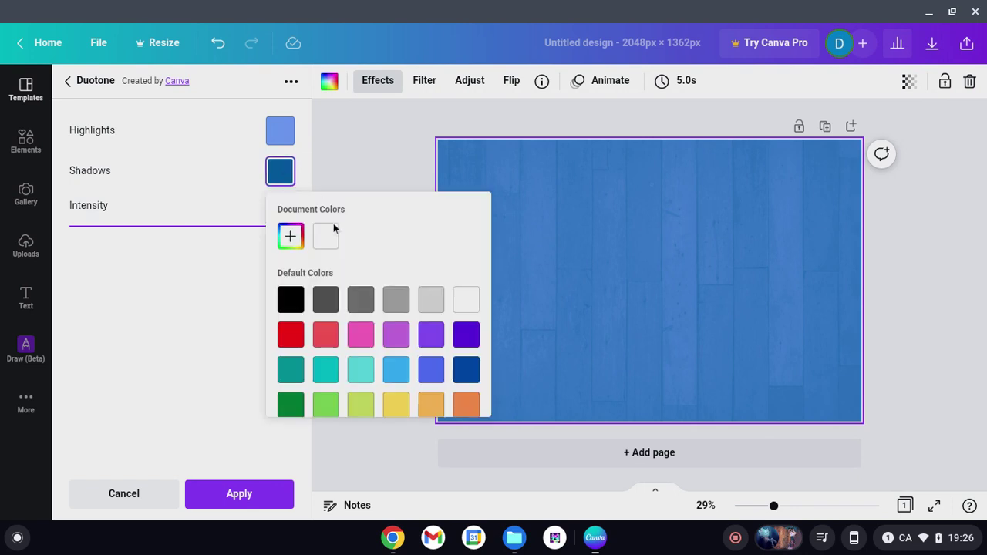
{"action": "left_click", "coordinate": [466, 300]}
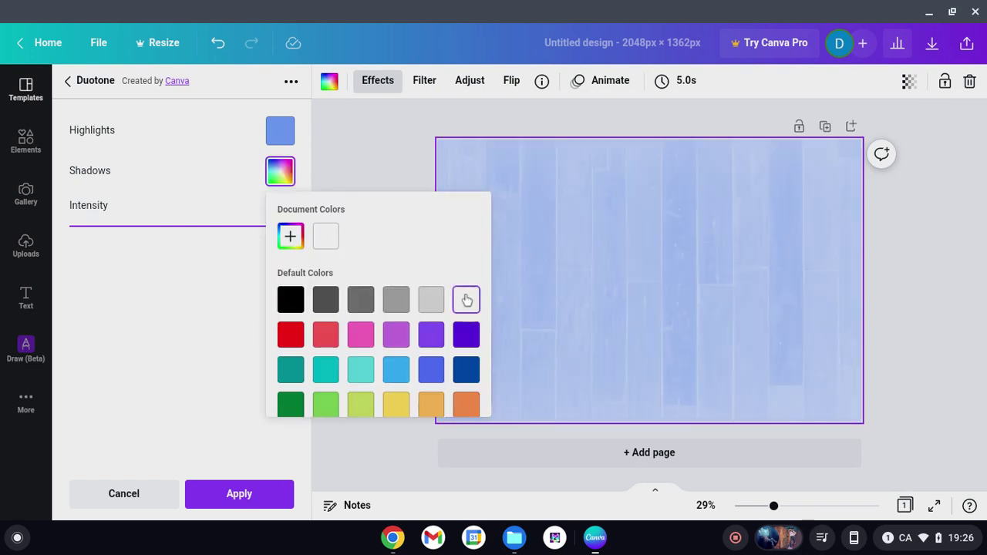
{"action": "left_click", "coordinate": [157, 255]}
Set the Duotone highlights to the custom sky blue #5BAAE4 and apply the effect to the plank background.
{"action": "left_click", "coordinate": [276, 133]}
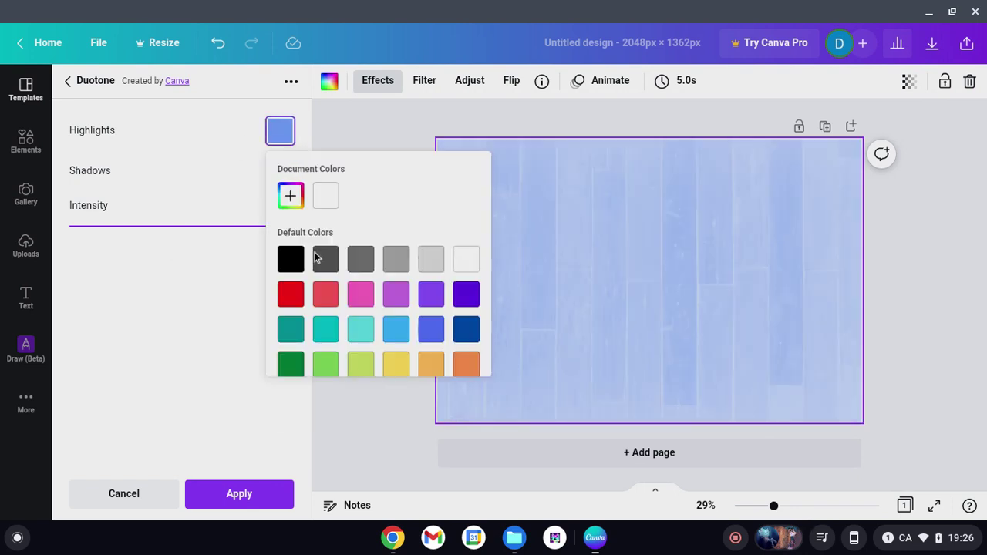
{"action": "left_click", "coordinate": [291, 196]}
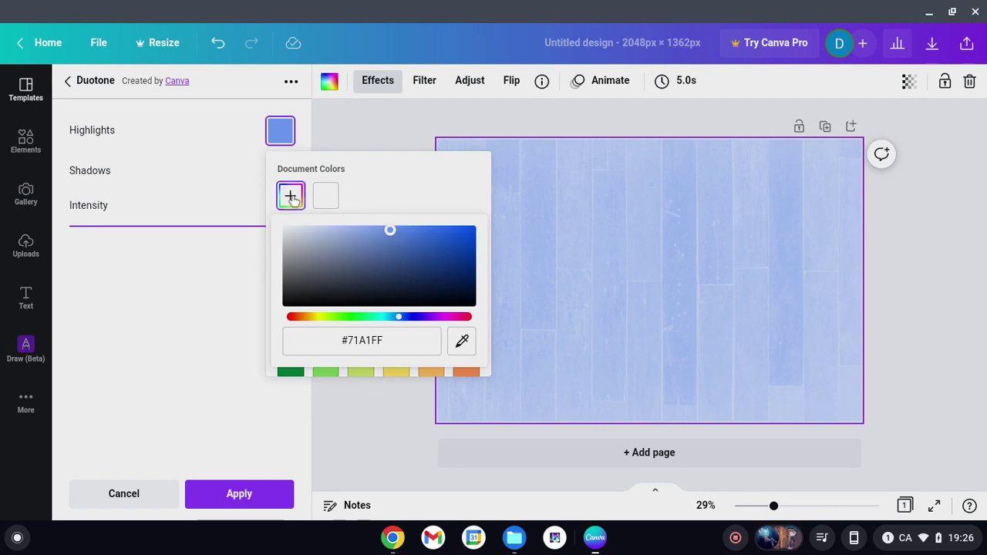
{"action": "left_click", "coordinate": [388, 318]}
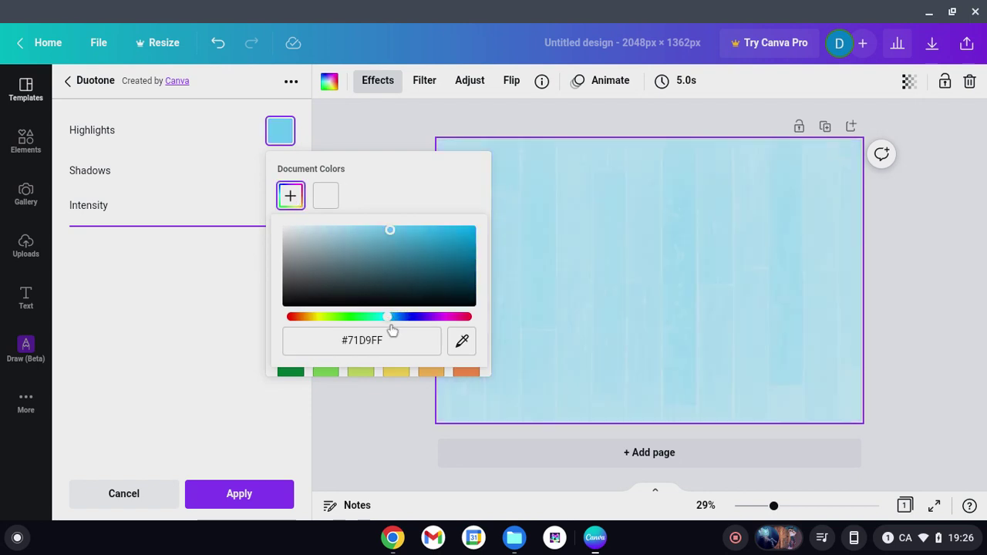
{"action": "left_click_drag", "start_coordinate": [388, 318], "coordinate": [397, 322]}
{"action": "mouse_move", "coordinate": [389, 244]}
{"action": "left_mouse_down"}
{"action": "mouse_move", "coordinate": [421, 224]}
{"action": "mouse_move", "coordinate": [398, 234]}
{"action": "left_mouse_up"}
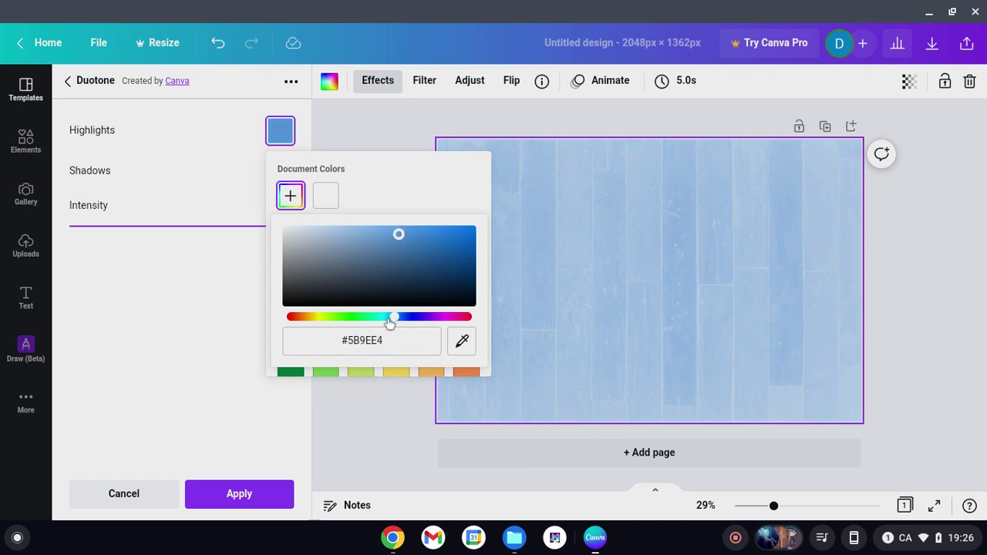
{"action": "left_click_drag", "start_coordinate": [390, 318], "coordinate": [393, 319]}
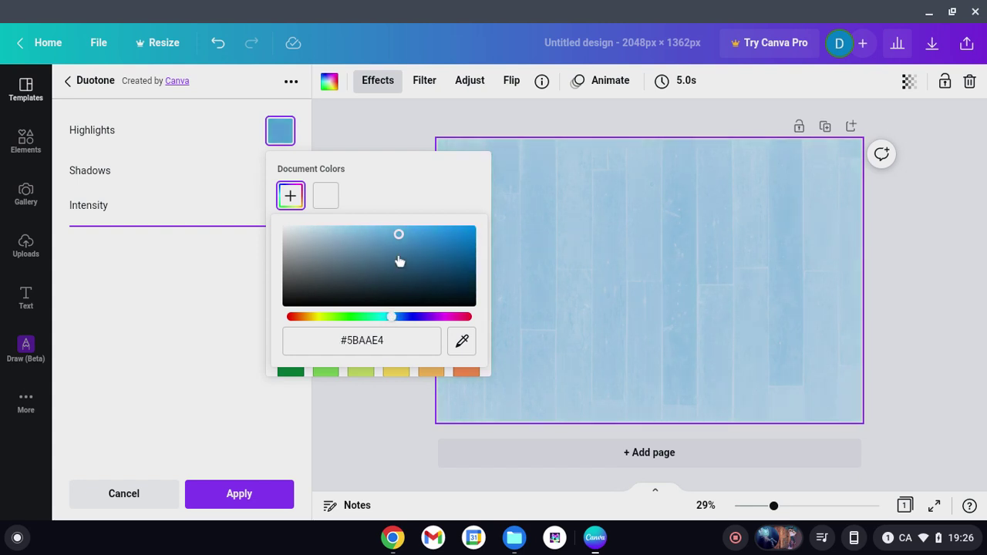
{"action": "left_click", "coordinate": [234, 368]}
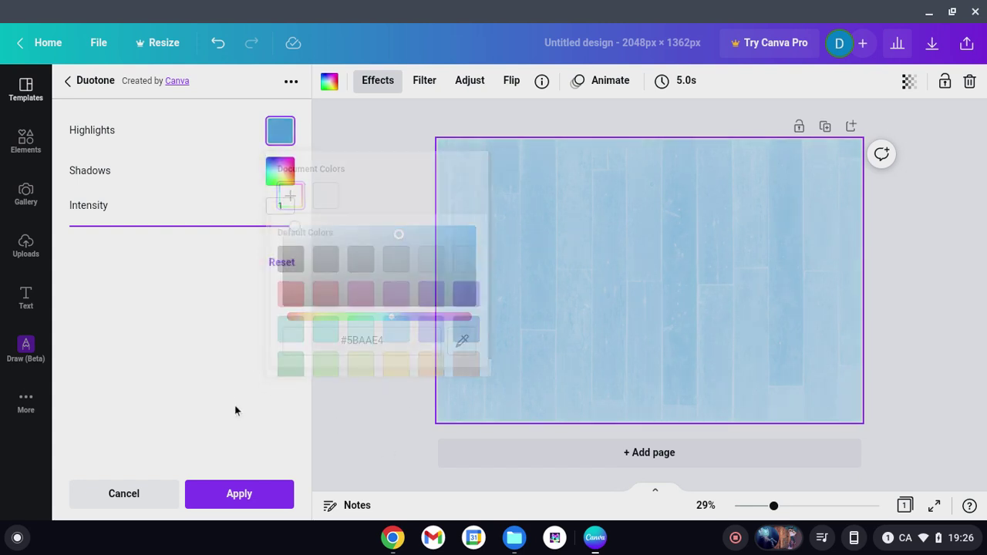
{"action": "left_click", "coordinate": [241, 493]}
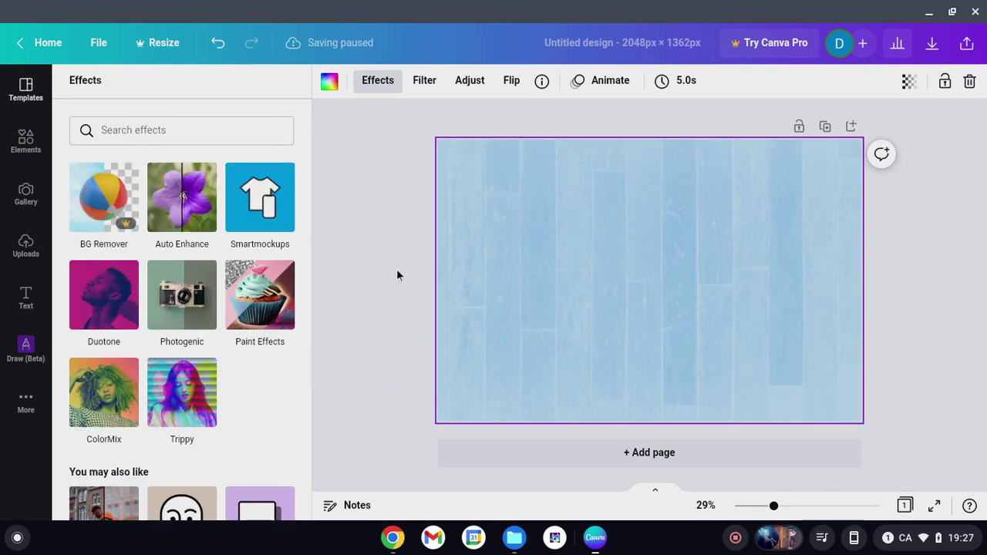
{"action": "left_click", "coordinate": [370, 208]}
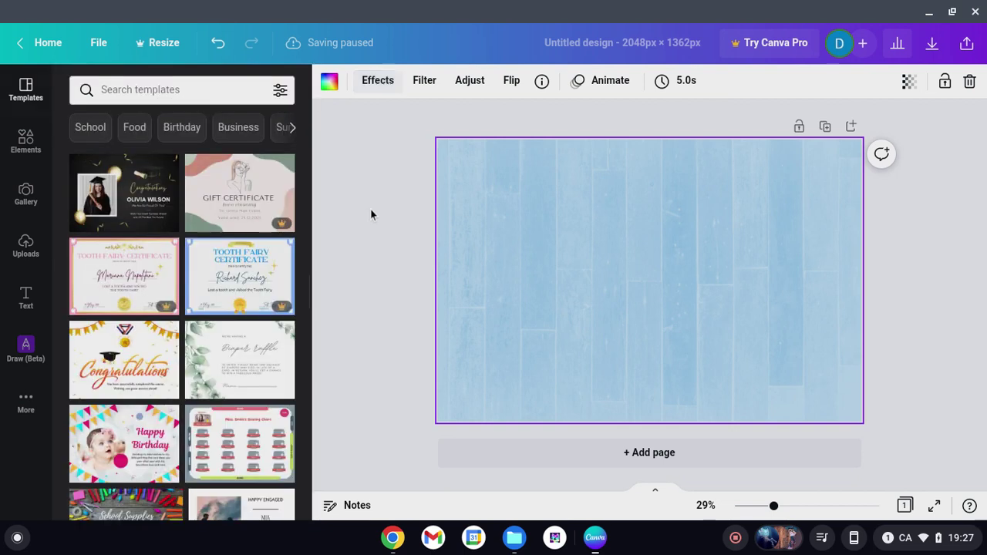
{"action": "left_click", "coordinate": [415, 178]}
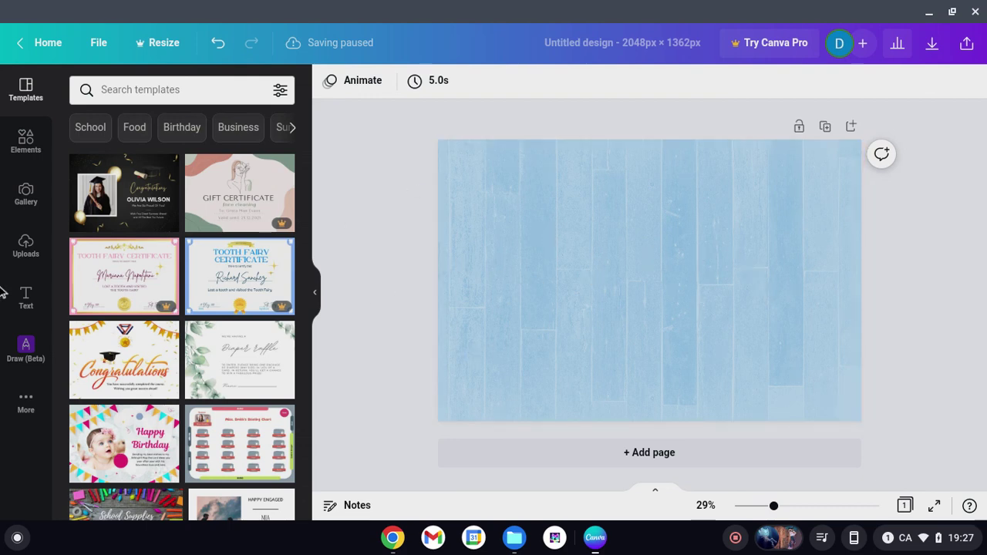
Add the sleeping light-blue hedgehog picture from the recent gallery images to the page.
{"action": "left_click", "coordinate": [26, 146]}
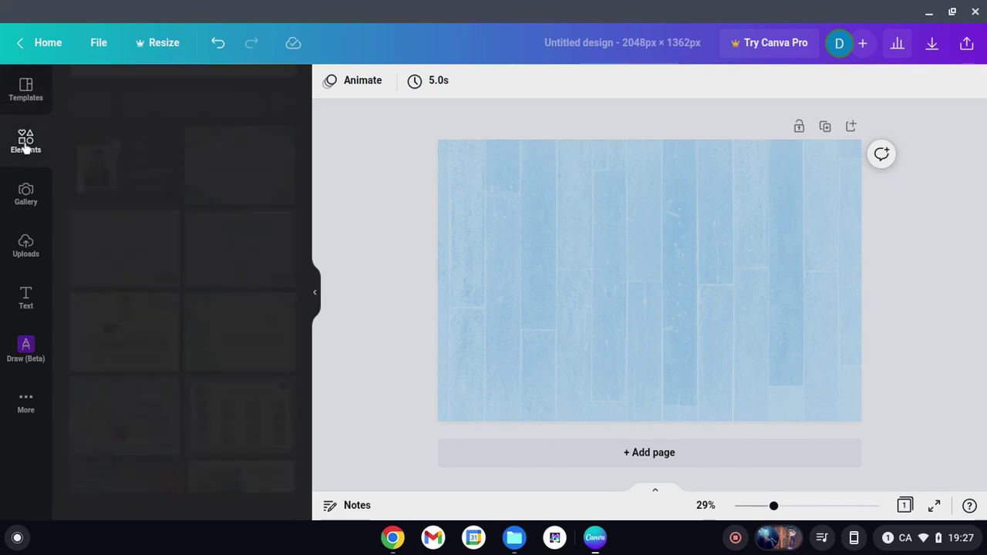
{"action": "left_click", "coordinate": [29, 190]}
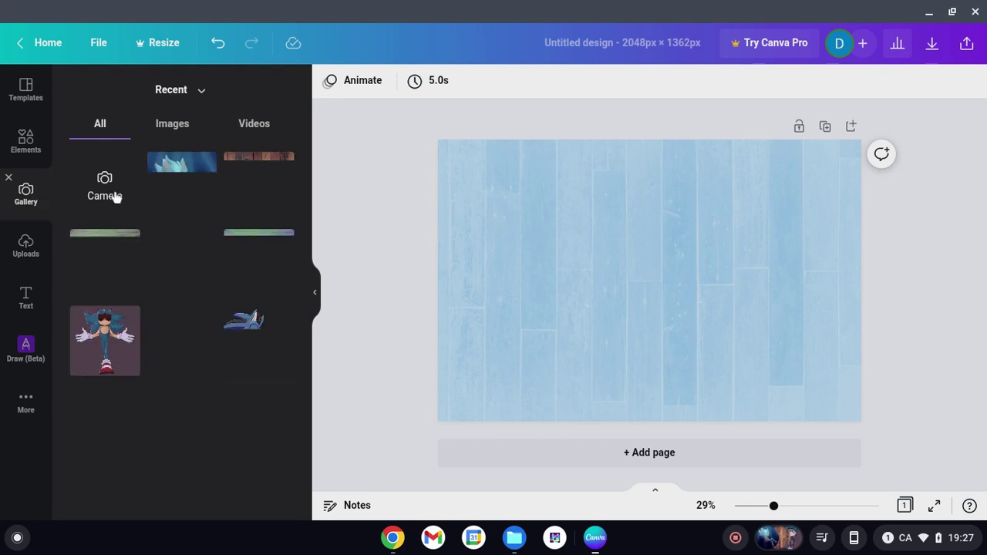
{"action": "left_click", "coordinate": [199, 184]}
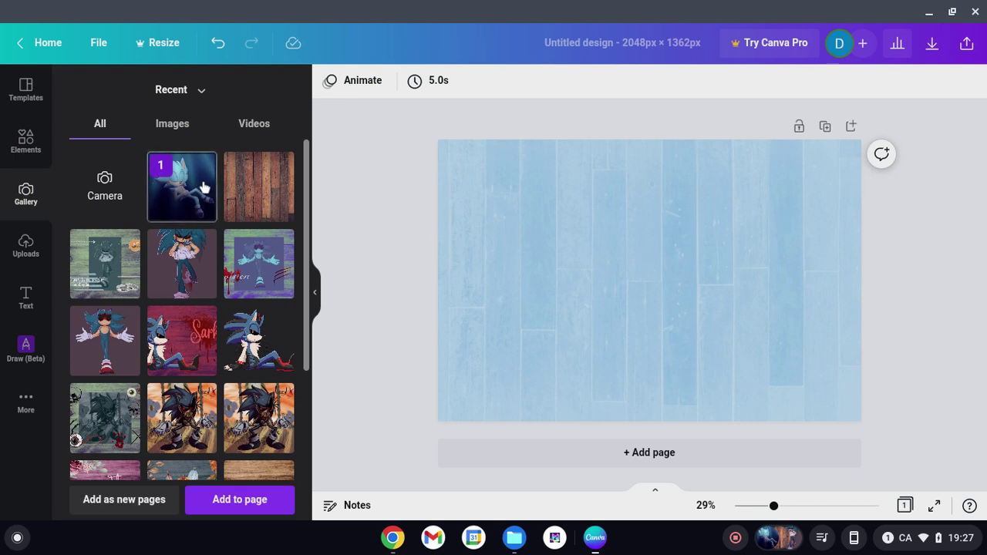
{"action": "left_click", "coordinate": [277, 508]}
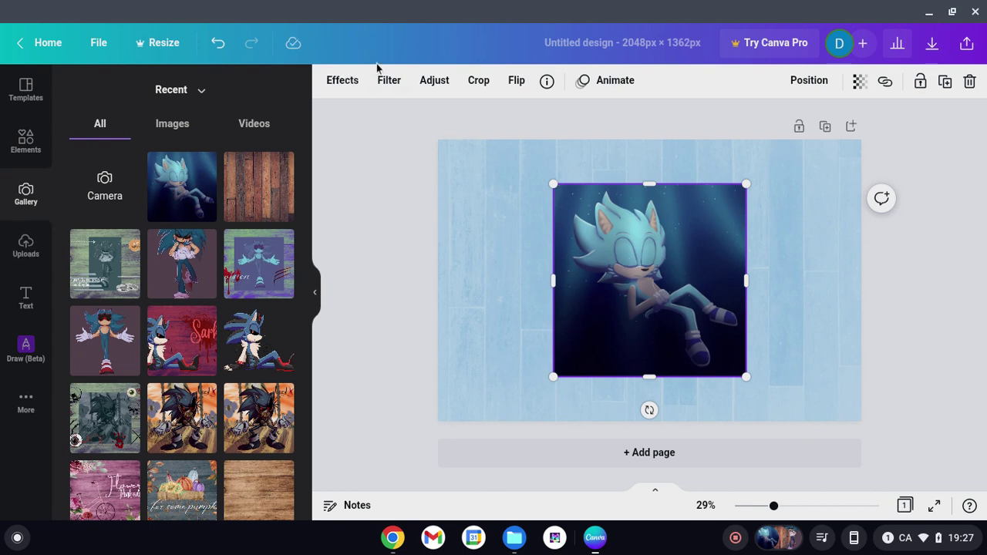
Give the hedgehog picture the Lavender Duotone preset and open the preset's colour settings.
{"action": "left_click", "coordinate": [353, 83]}
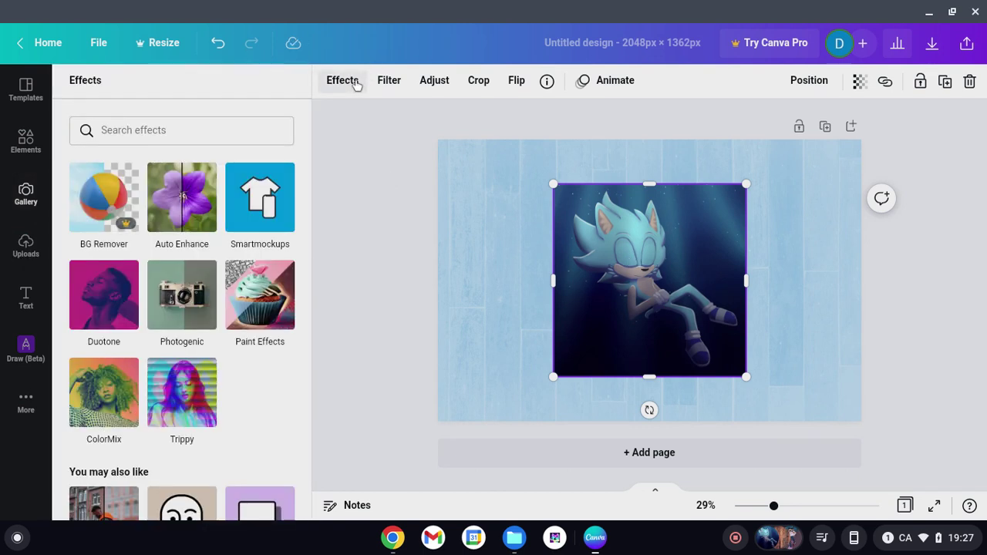
{"action": "left_click", "coordinate": [94, 291]}
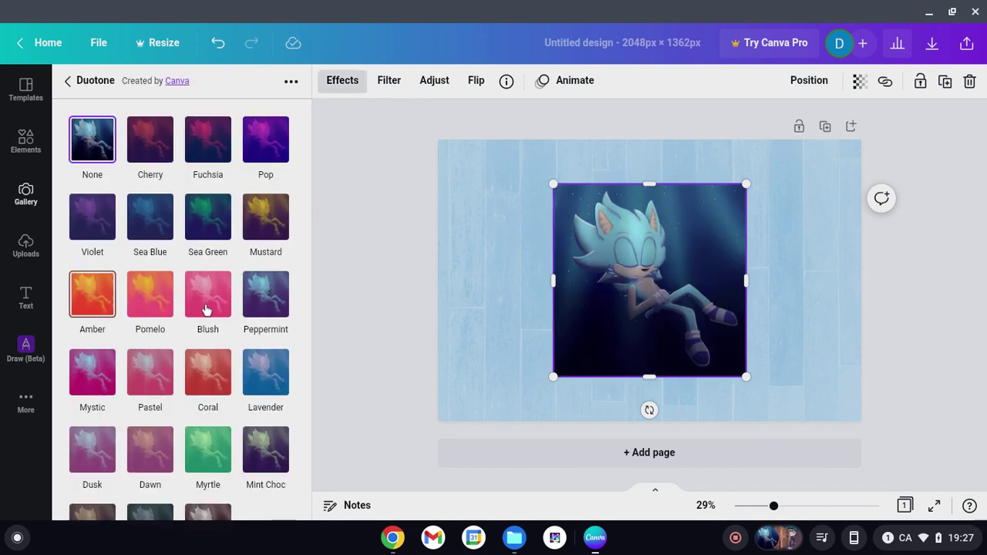
{"action": "left_click", "coordinate": [270, 374]}
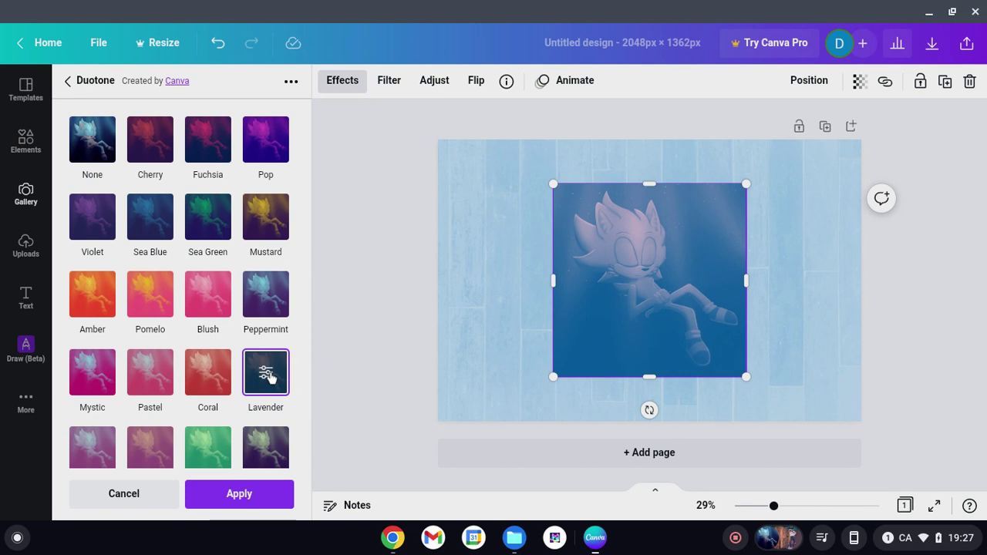
{"action": "left_click", "coordinate": [270, 375]}
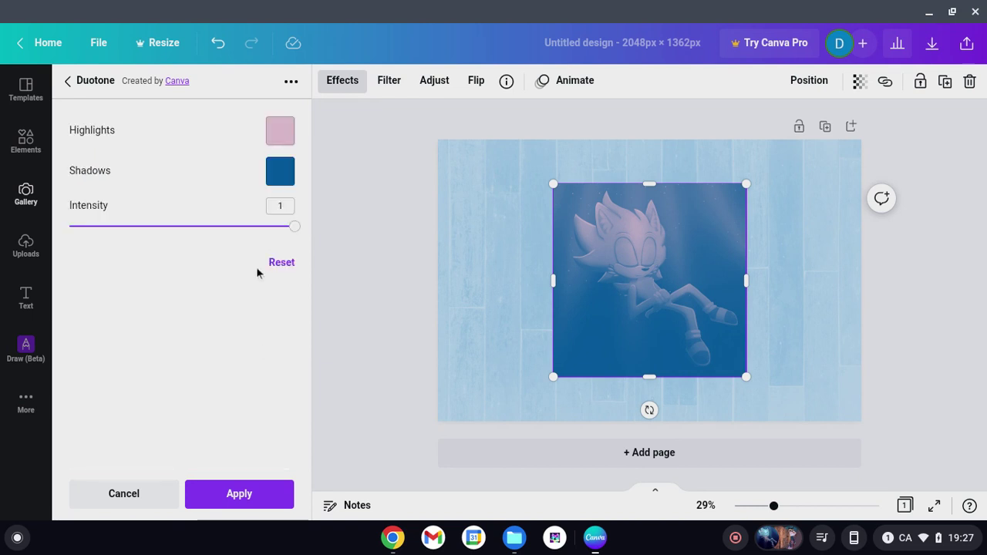
Try white, then set the picture's Duotone shadows colour to light blue #38B6FF.
{"action": "left_click", "coordinate": [278, 178]}
{"action": "left_click", "coordinate": [326, 235]}
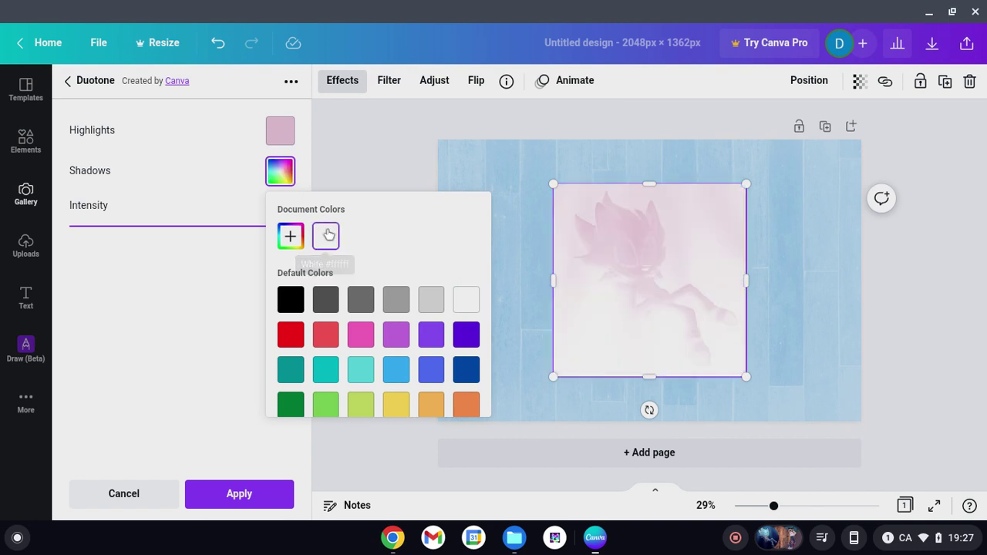
{"action": "left_click", "coordinate": [369, 370]}
{"action": "left_click", "coordinate": [392, 370]}
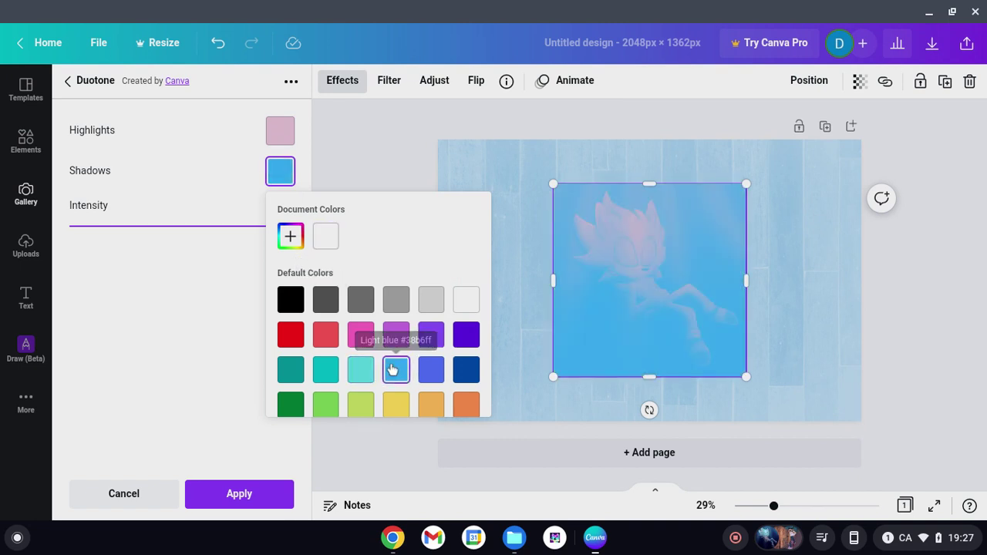
{"action": "left_click", "coordinate": [185, 295]}
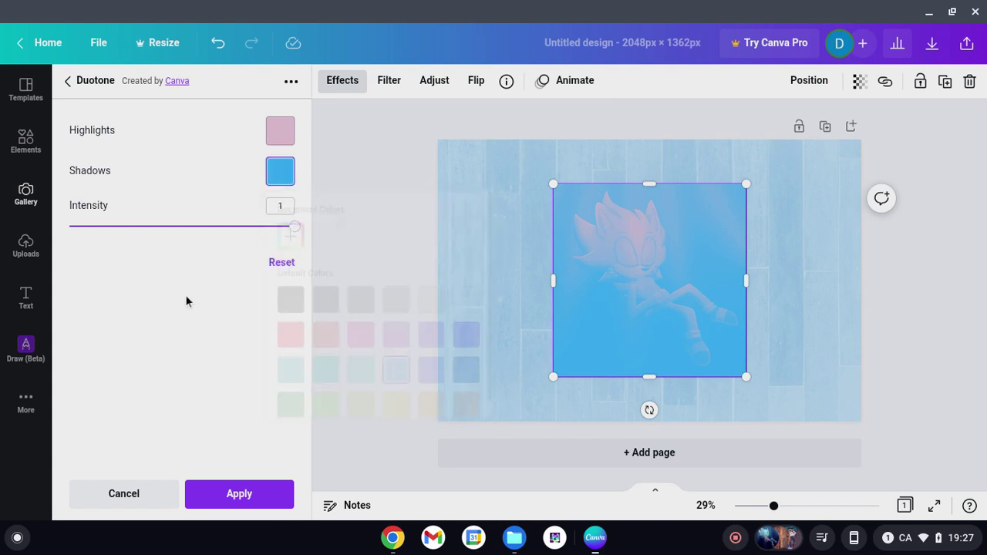
Set the picture's Duotone highlights to white, #FFFFFF, as a custom colour.
{"action": "left_click", "coordinate": [276, 131]}
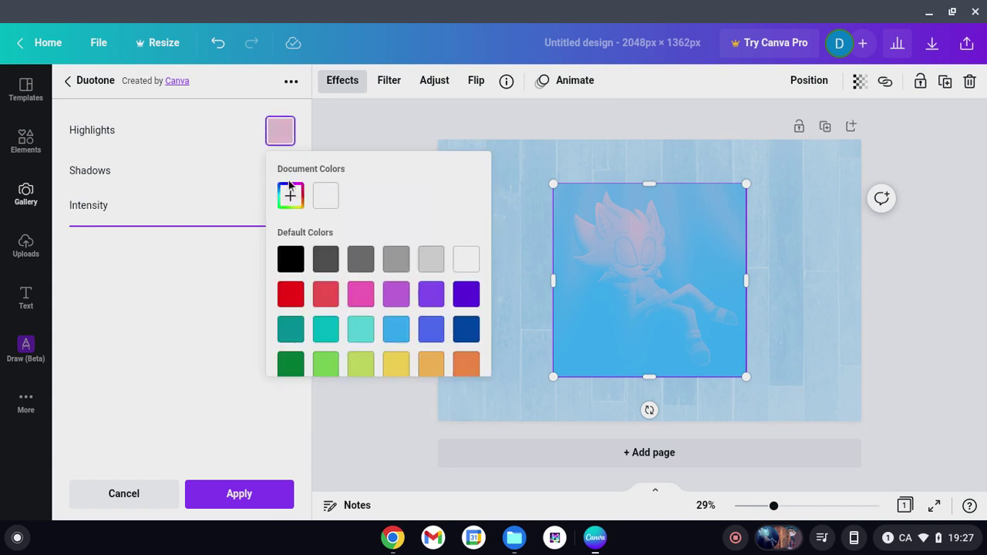
{"action": "left_click", "coordinate": [289, 194]}
{"action": "left_click", "coordinate": [309, 232]}
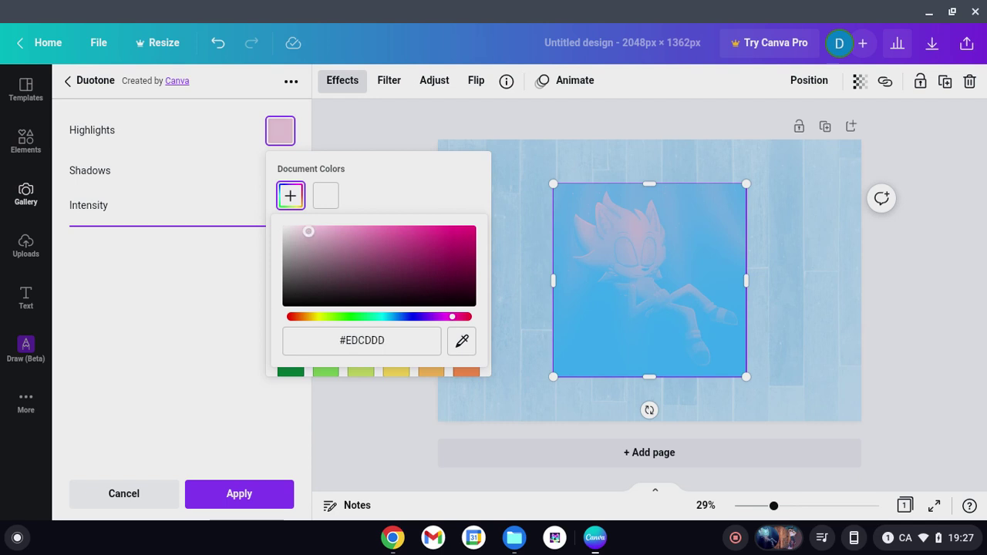
{"action": "left_click_drag", "start_coordinate": [309, 232], "coordinate": [209, 182]}
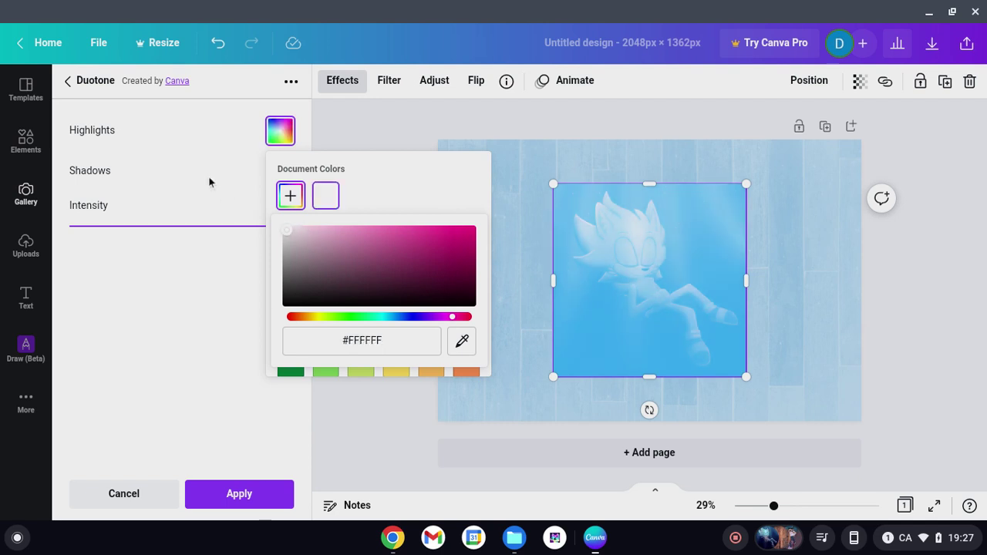
{"action": "left_click", "coordinate": [169, 300]}
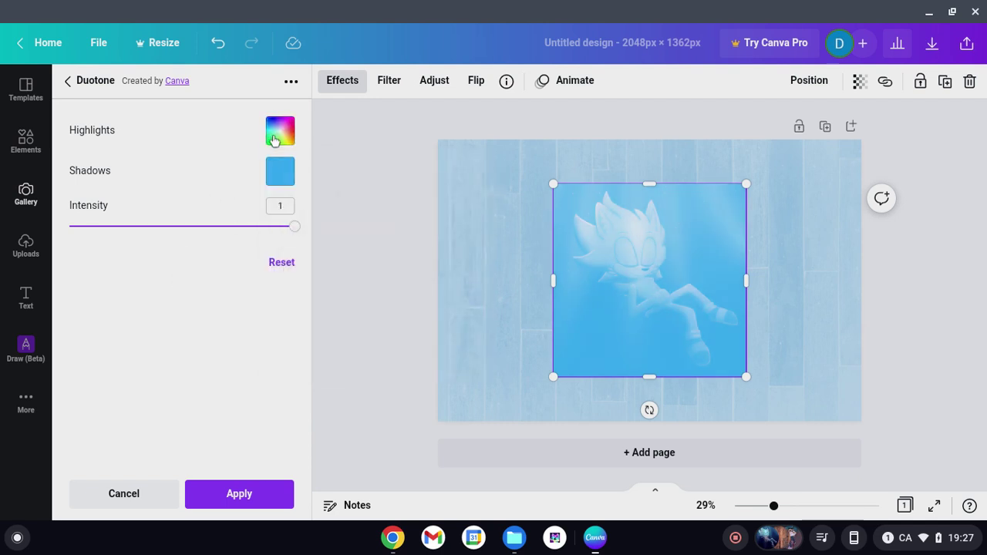
Change the Duotone shadows to a deeper, more saturated custom blue and apply the effect to the hedgehog picture.
{"action": "left_click", "coordinate": [280, 174]}
{"action": "left_click", "coordinate": [299, 246]}
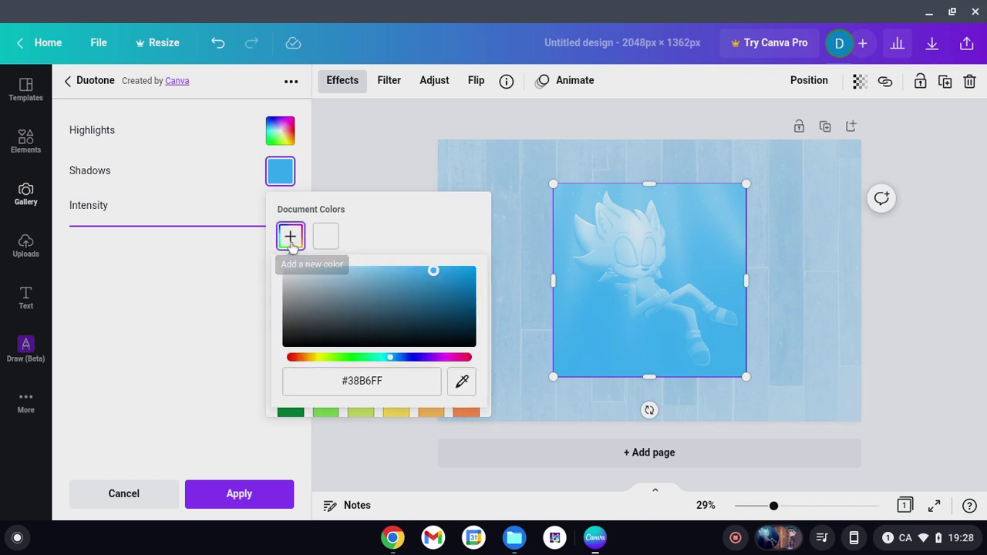
{"action": "left_click_drag", "start_coordinate": [393, 364], "coordinate": [403, 364]}
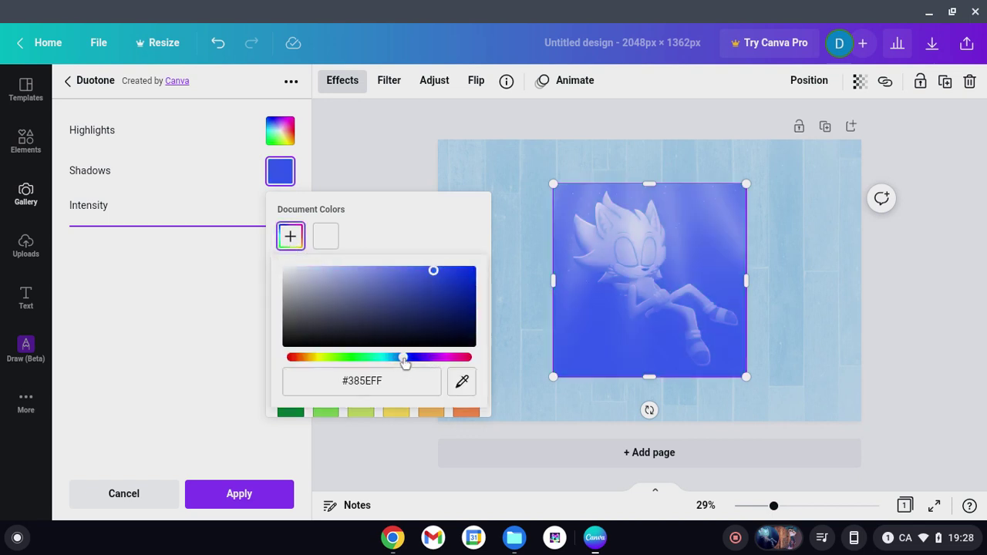
{"action": "left_click", "coordinate": [395, 361]}
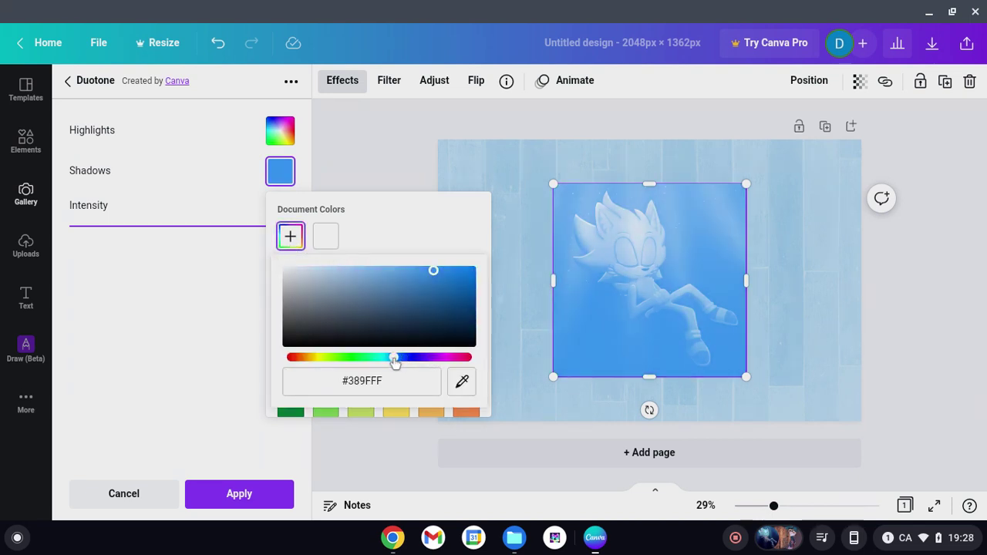
{"action": "mouse_move", "coordinate": [433, 274]}
{"action": "left_mouse_down"}
{"action": "mouse_move", "coordinate": [472, 271]}
{"action": "mouse_move", "coordinate": [467, 279]}
{"action": "left_mouse_up"}
{"action": "left_click", "coordinate": [216, 289]}
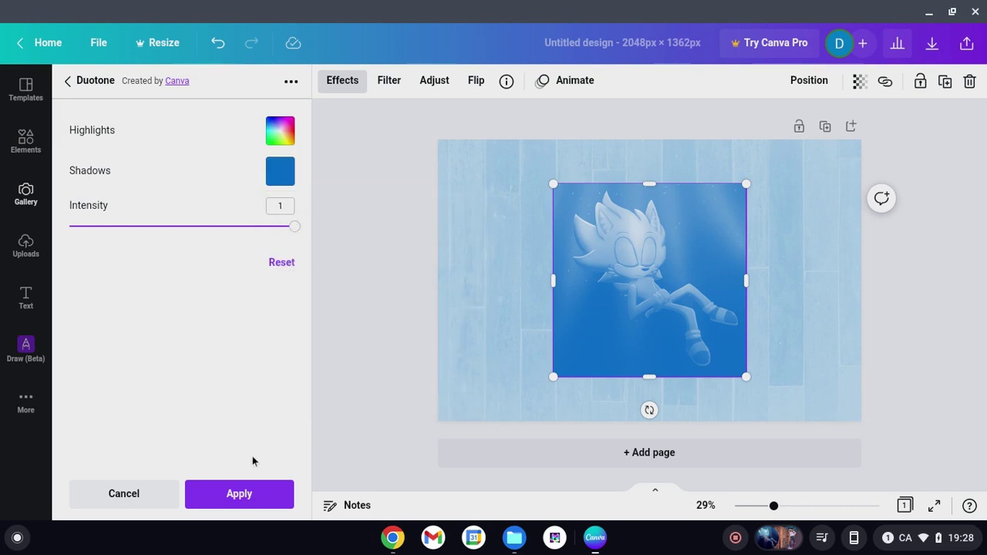
{"action": "left_click", "coordinate": [247, 493]}
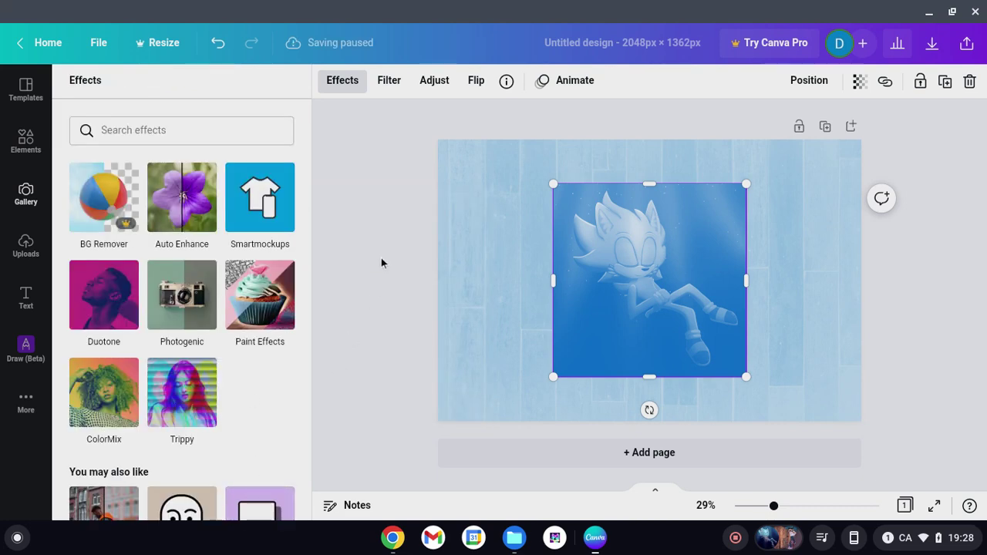
{"action": "left_click", "coordinate": [381, 258]}
{"action": "left_click", "coordinate": [391, 183]}
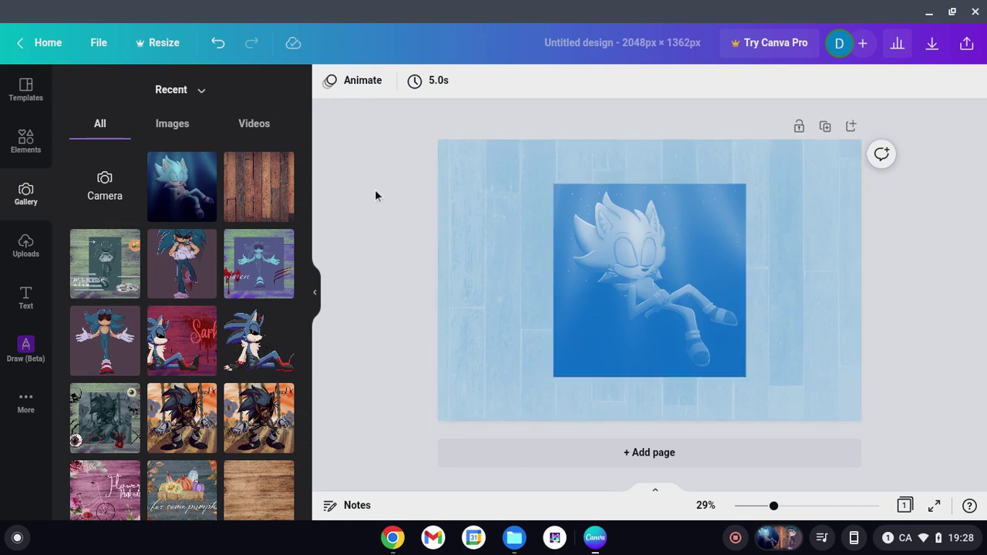
Search the elements for "Ice", add the single light-blue ice cube graphic and place it over the picture's lower-left corner.
{"action": "left_click", "coordinate": [20, 146]}
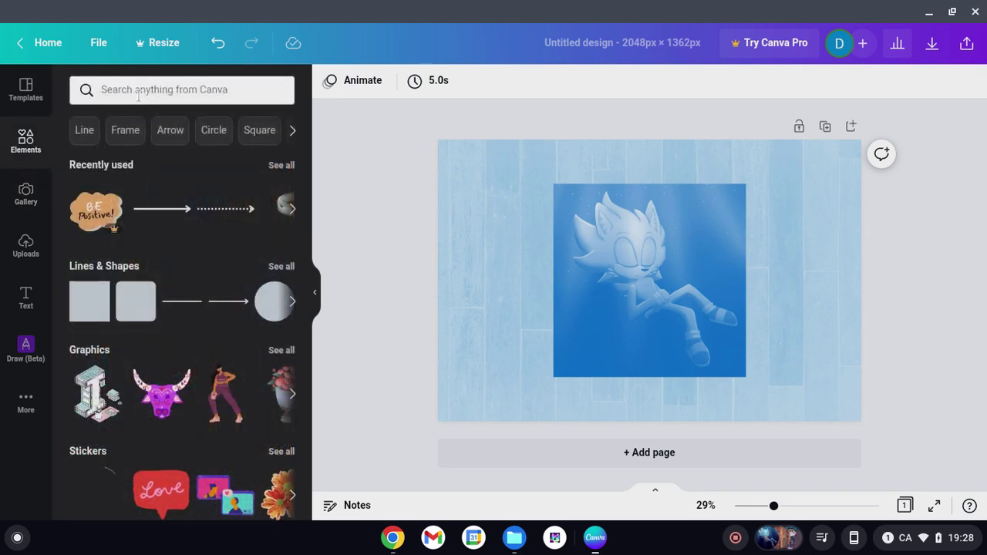
{"action": "left_click", "coordinate": [139, 92]}
{"action": "type", "text": "Ice"}
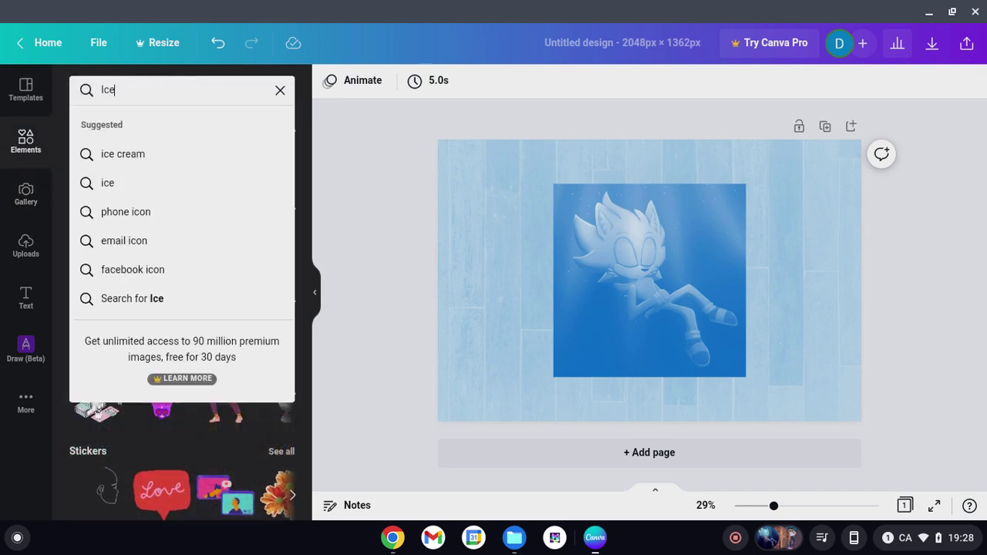
{"action": "key", "text": "Return"}
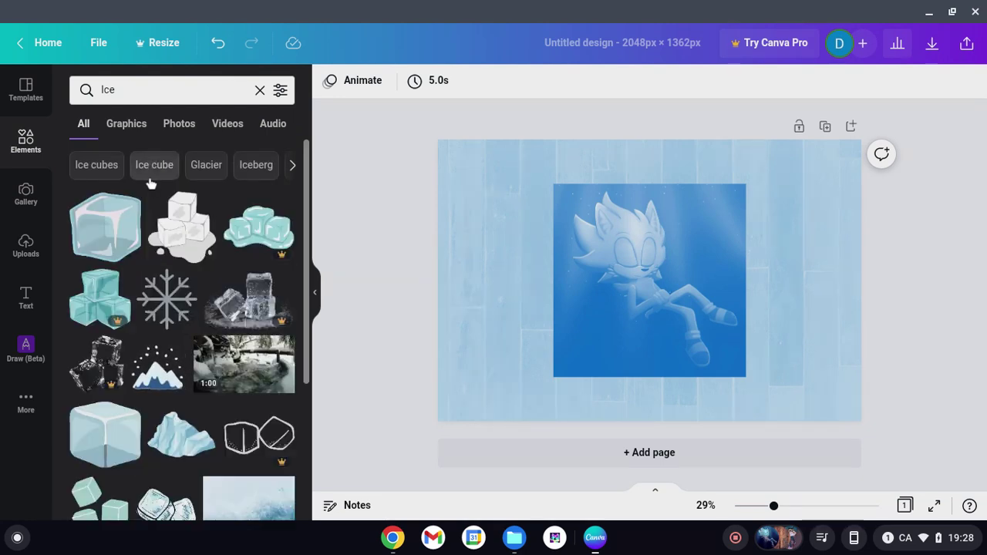
{"action": "left_click", "coordinate": [112, 229]}
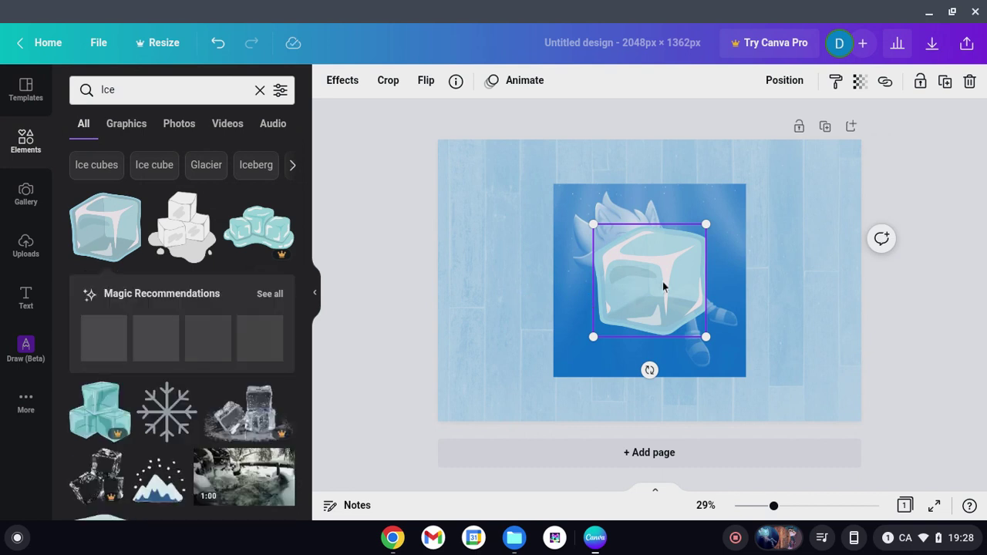
{"action": "left_click_drag", "start_coordinate": [662, 283], "coordinate": [551, 357]}
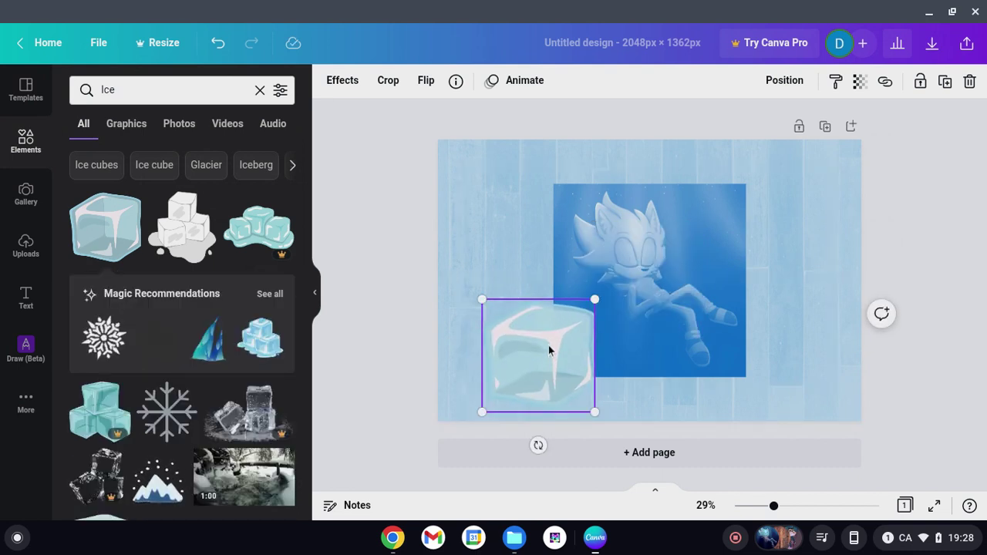
Try the Sea Blue Duotone preset on the ice cube.
{"action": "left_click", "coordinate": [348, 82]}
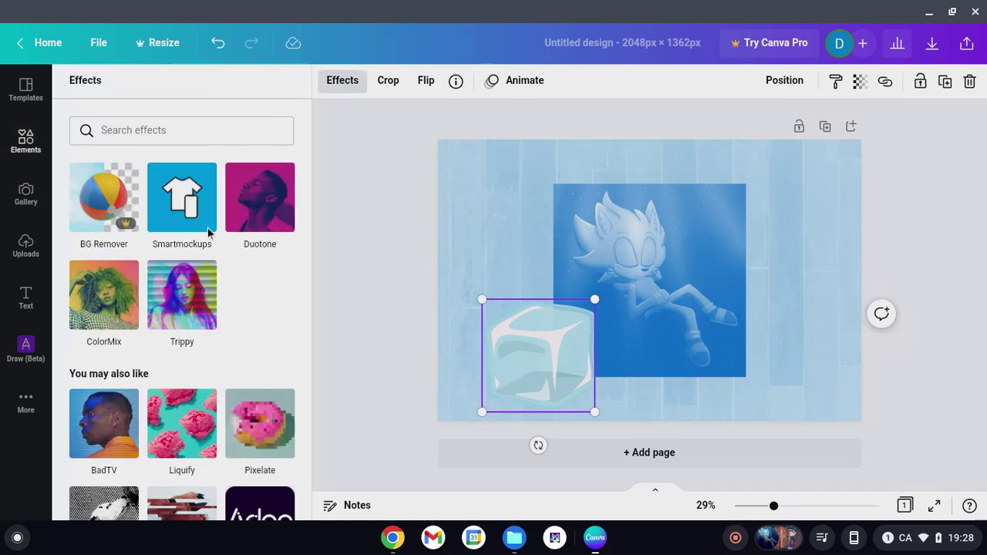
{"action": "left_click", "coordinate": [252, 222]}
{"action": "left_click", "coordinate": [158, 212]}
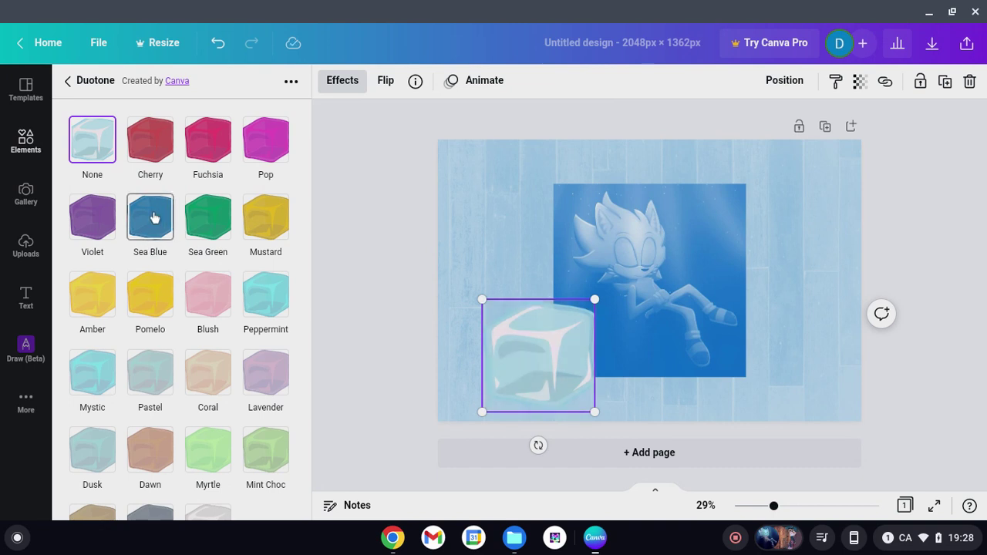
{"action": "left_click", "coordinate": [153, 218]}
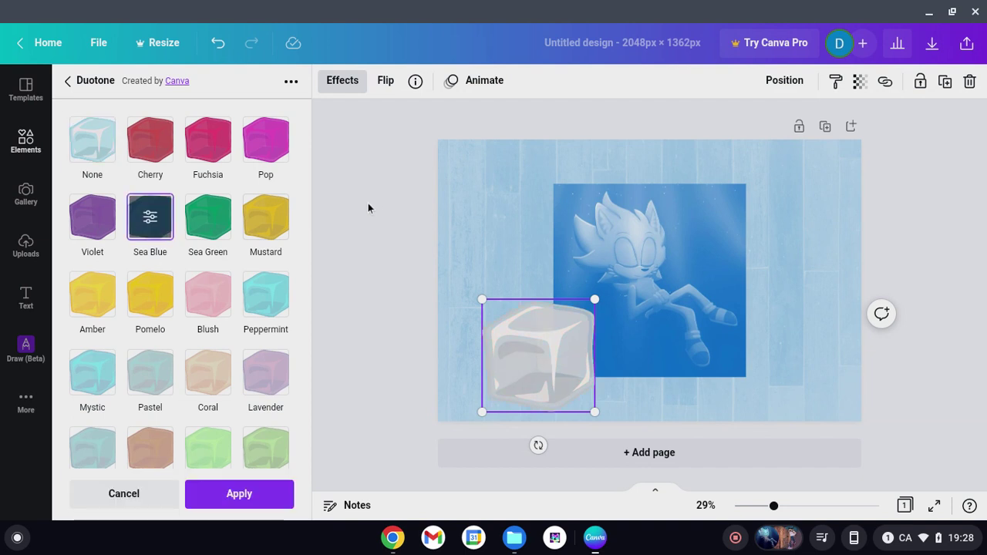
{"action": "left_click", "coordinate": [365, 201]}
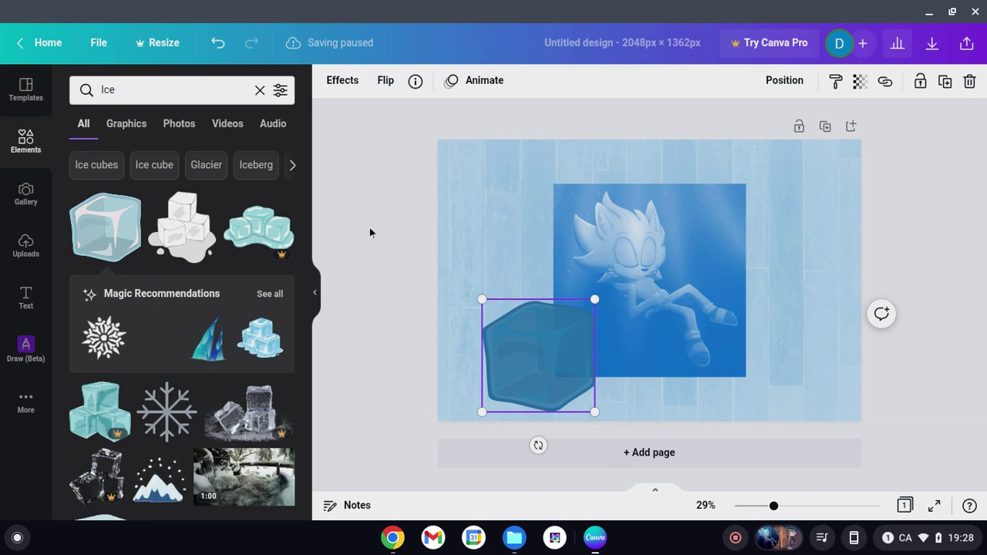
{"action": "left_click", "coordinate": [370, 232]}
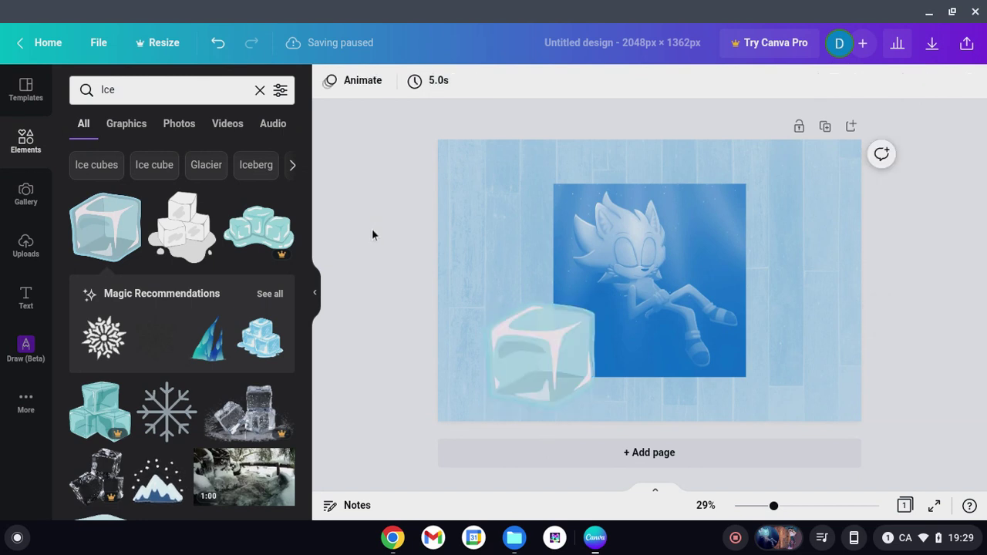
Select the ice cube, give it the Sea Blue Duotone preset and open the preset's colour settings.
{"action": "left_click", "coordinate": [540, 349]}
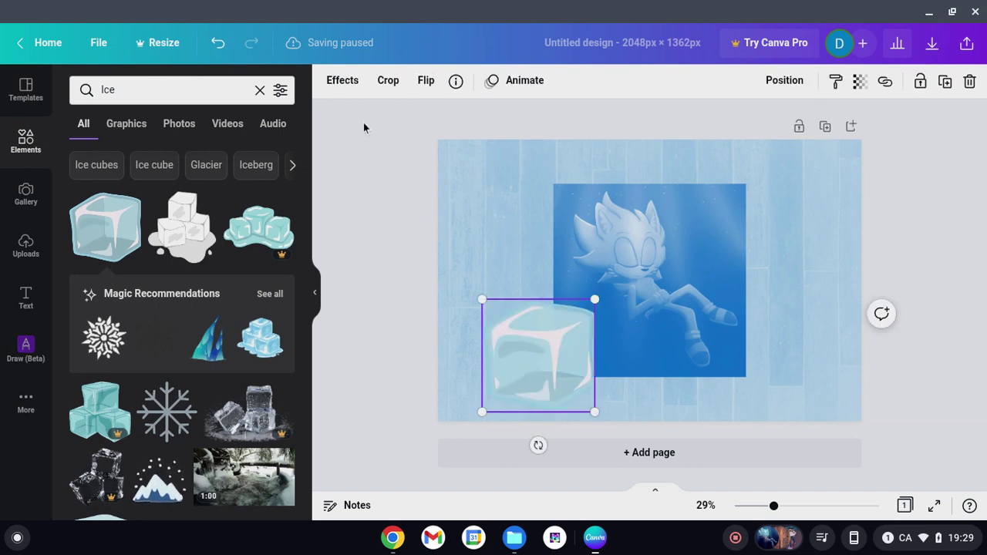
{"action": "left_click", "coordinate": [343, 82]}
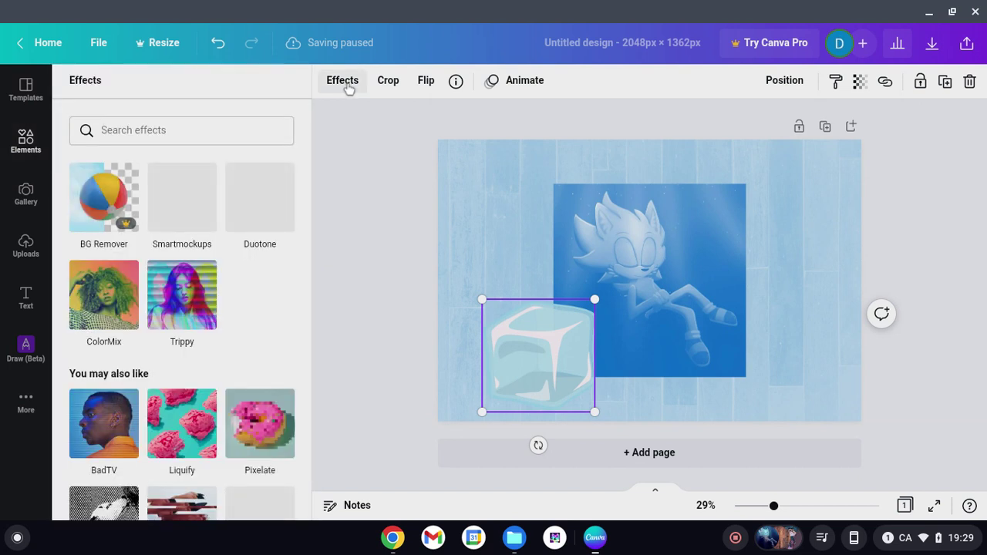
{"action": "left_click", "coordinate": [275, 204]}
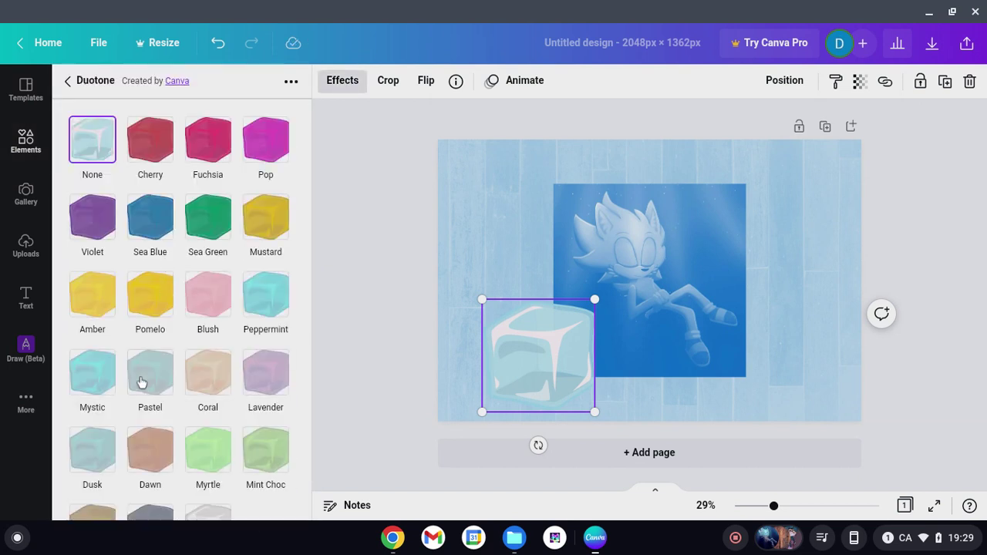
{"action": "left_click", "coordinate": [149, 220]}
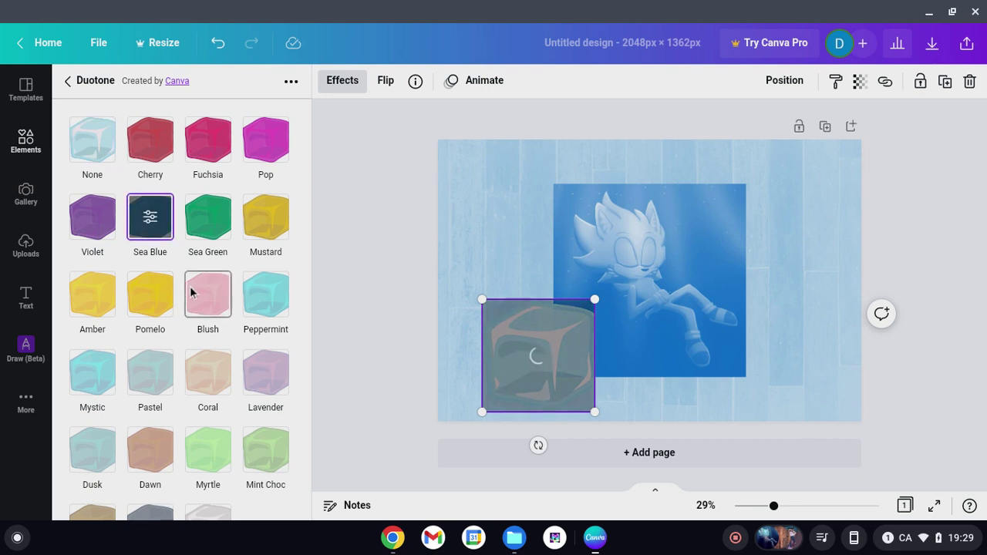
{"action": "left_click", "coordinate": [150, 218]}
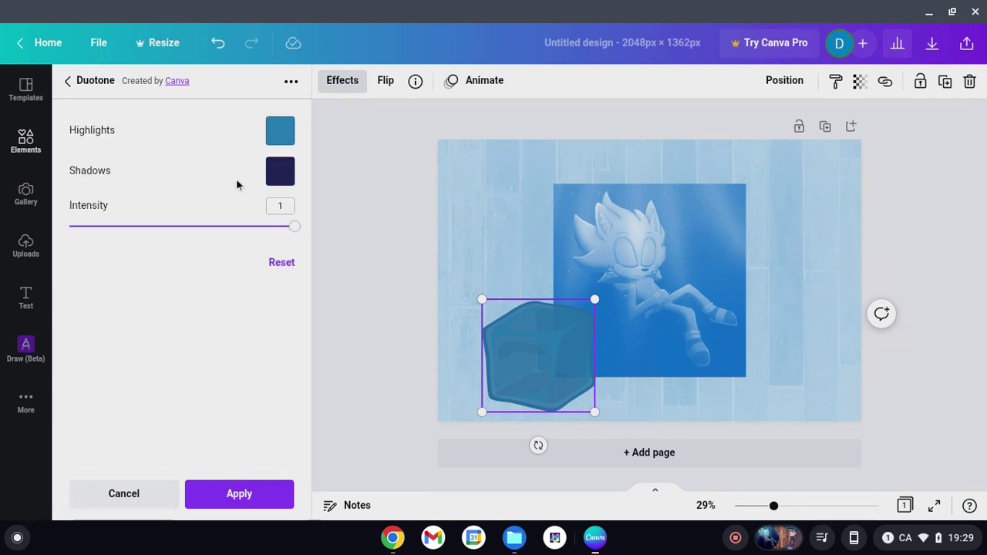
Set the ice cube's Duotone highlights to the custom light blue #76C4F1.
{"action": "left_click", "coordinate": [274, 133]}
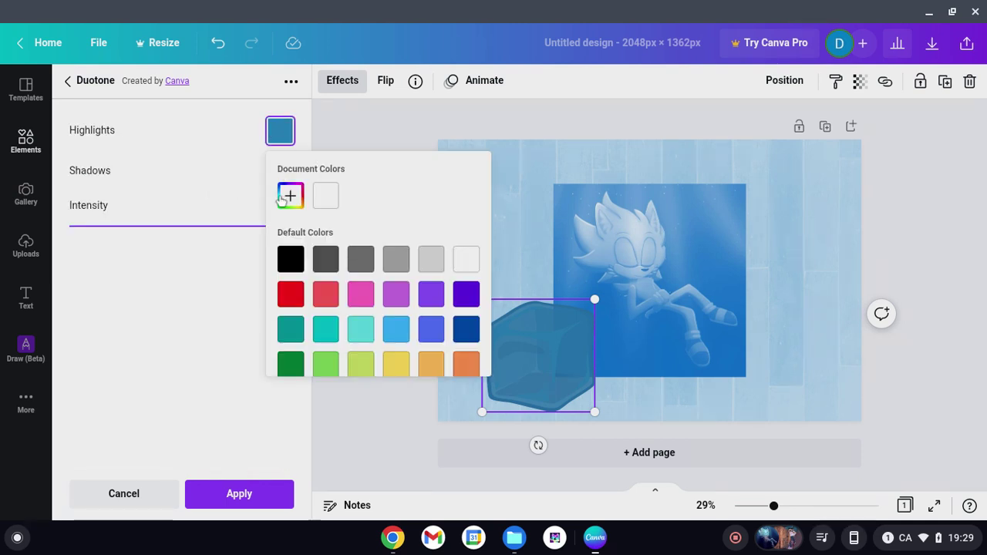
{"action": "left_click", "coordinate": [289, 195]}
{"action": "left_click_drag", "start_coordinate": [428, 245], "coordinate": [378, 227]}
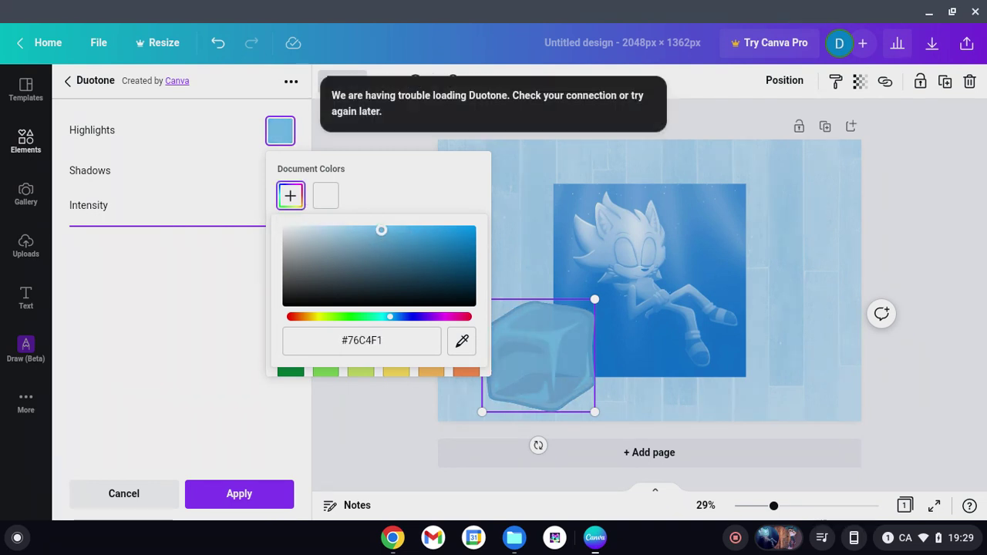
{"action": "left_click", "coordinate": [198, 295]}
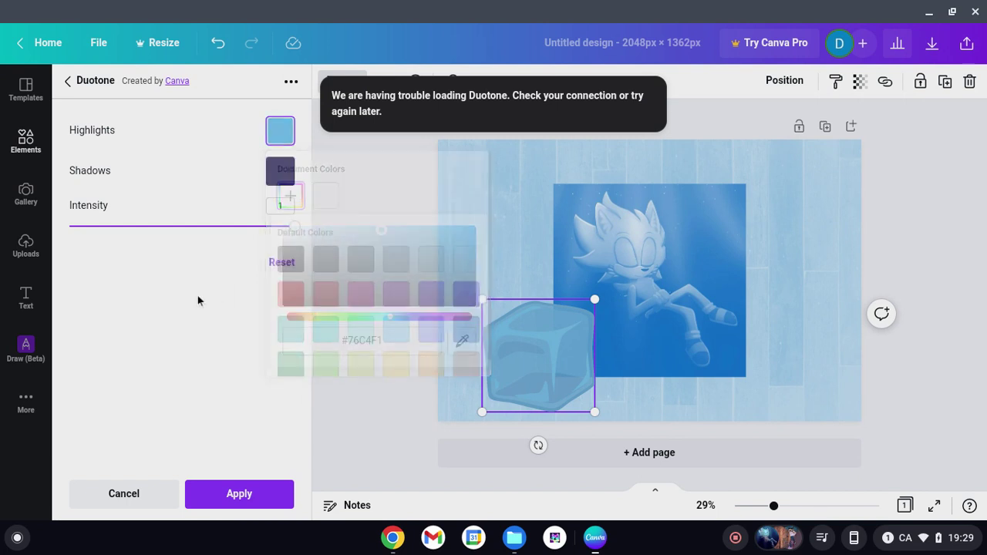
Set the ice cube's Duotone shadows to the custom dark navy #040747, apply the effect and deselect the cube.
{"action": "left_click", "coordinate": [279, 179]}
{"action": "left_click", "coordinate": [290, 236]}
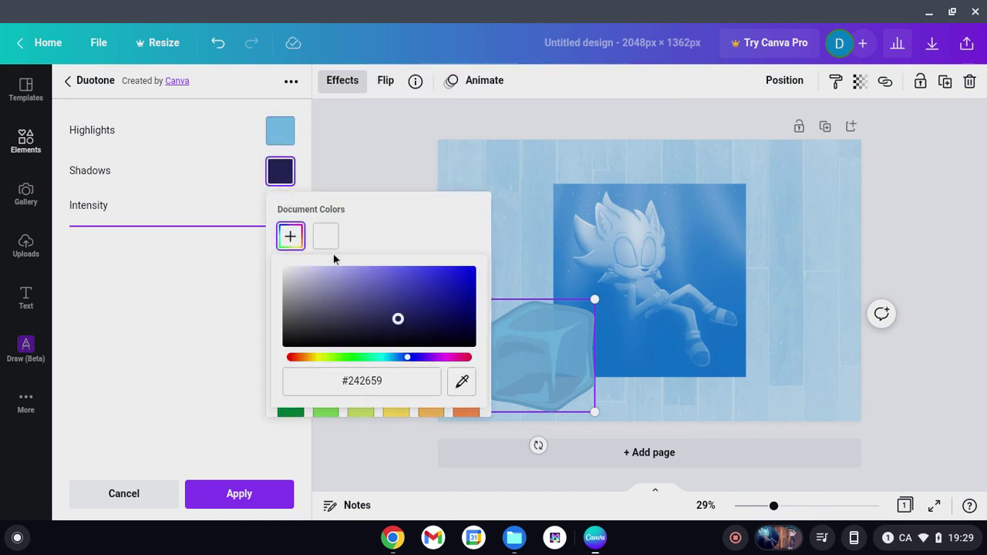
{"action": "left_click_drag", "start_coordinate": [395, 316], "coordinate": [396, 310]}
{"action": "left_click_drag", "start_coordinate": [415, 311], "coordinate": [463, 324]}
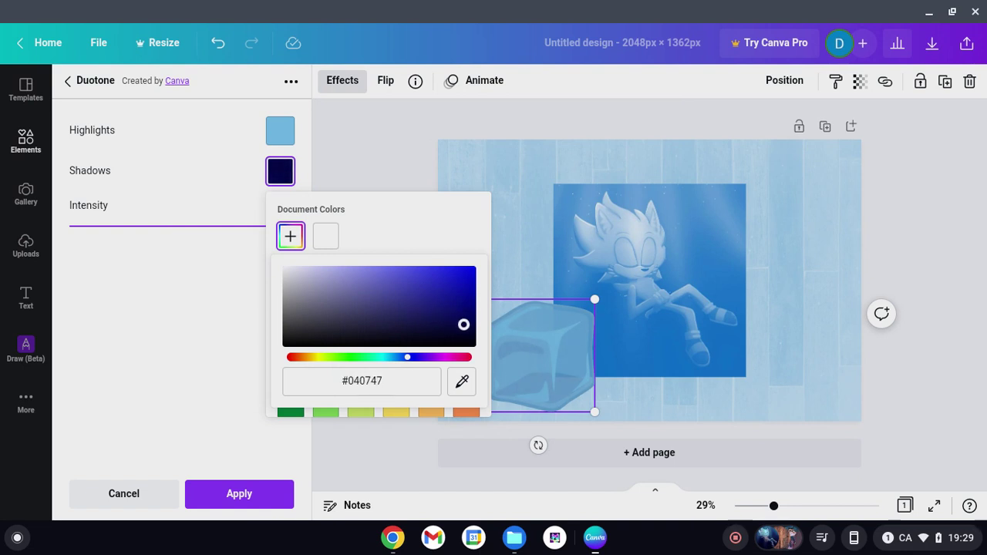
{"action": "left_click", "coordinate": [180, 348]}
{"action": "left_click", "coordinate": [234, 492]}
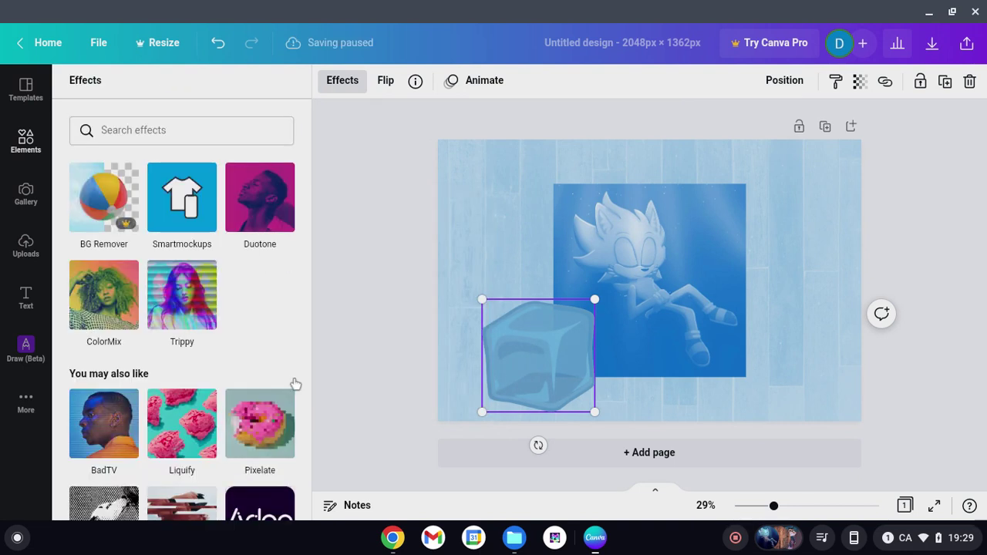
{"action": "key", "text": "Escape"}
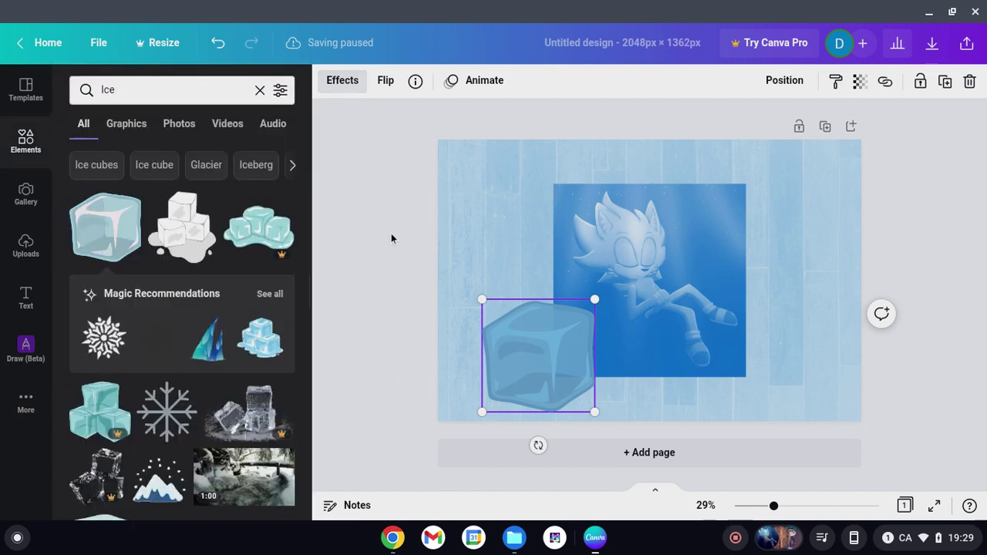
{"action": "left_click", "coordinate": [389, 299]}
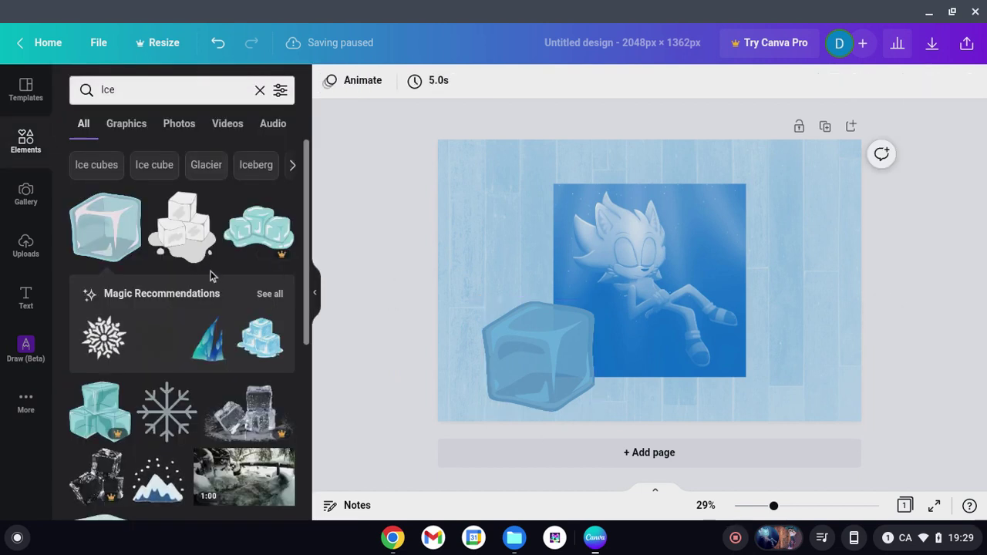
Add the blue-green ice spikes graphic from the Ice recommendations, enlarge it and place it in the page's lower-right corner.
{"action": "scroll", "coordinate": [206, 275], "scroll_direction": "down", "scroll_amount": 2}
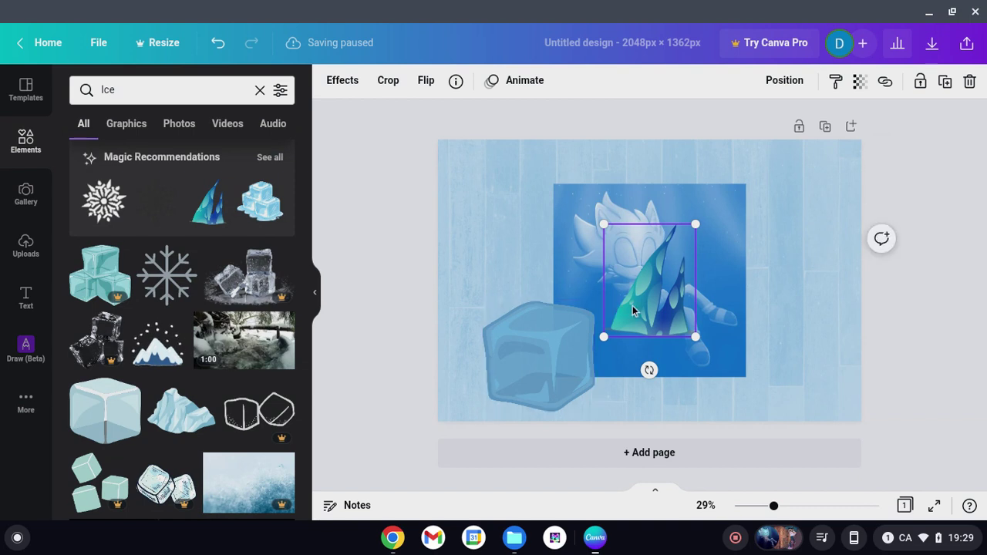
{"action": "left_click_drag", "start_coordinate": [647, 312], "coordinate": [765, 330]}
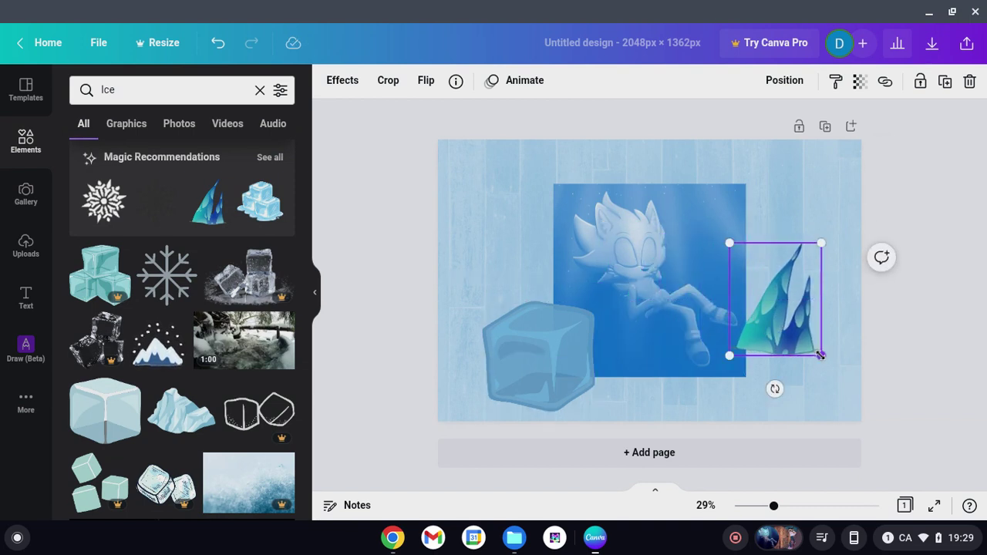
{"action": "left_click_drag", "start_coordinate": [848, 368], "coordinate": [892, 387]}
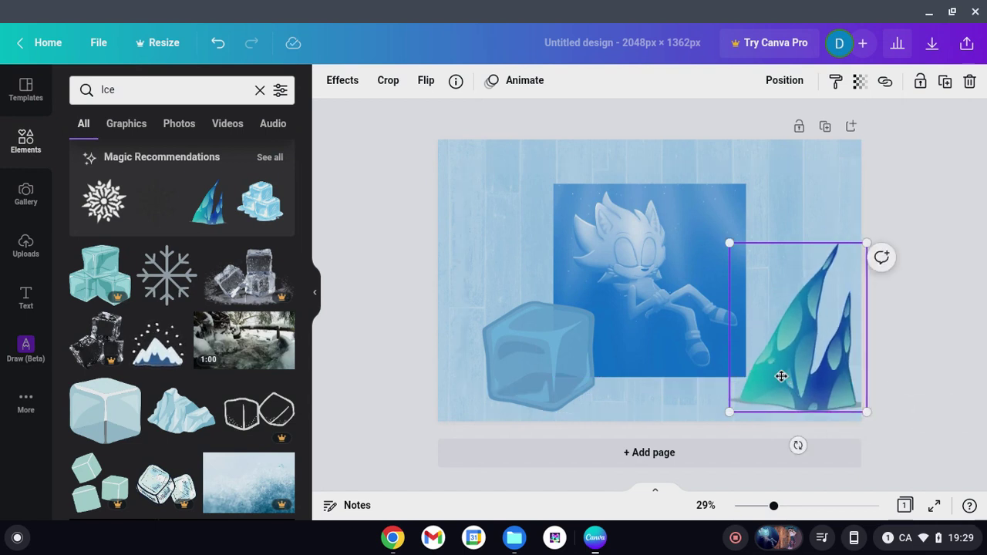
{"action": "mouse_move", "coordinate": [780, 376]}
{"action": "left_mouse_down"}
{"action": "mouse_move", "coordinate": [769, 375]}
{"action": "mouse_move", "coordinate": [776, 383]}
{"action": "left_mouse_up"}
{"action": "left_click_drag", "start_coordinate": [854, 413], "coordinate": [905, 421]}
{"action": "left_click_drag", "start_coordinate": [831, 393], "coordinate": [824, 361]}
{"action": "left_click", "coordinate": [958, 309]}
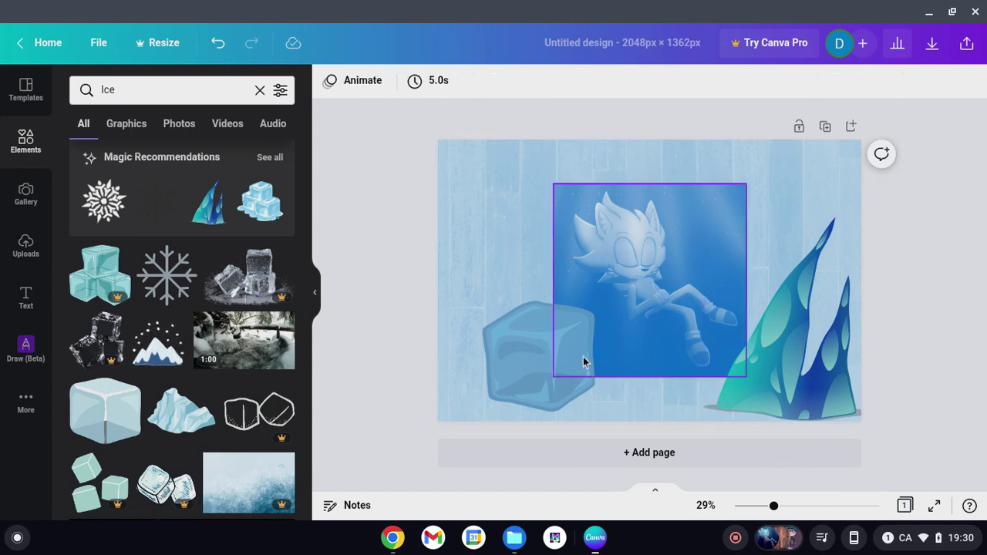
Enlarge the ice cube slightly and place it in the page's lower-left corner, slightly overlapping the character picture's edge.
{"action": "left_click_drag", "start_coordinate": [542, 357], "coordinate": [501, 357]}
{"action": "left_click", "coordinate": [383, 228]}
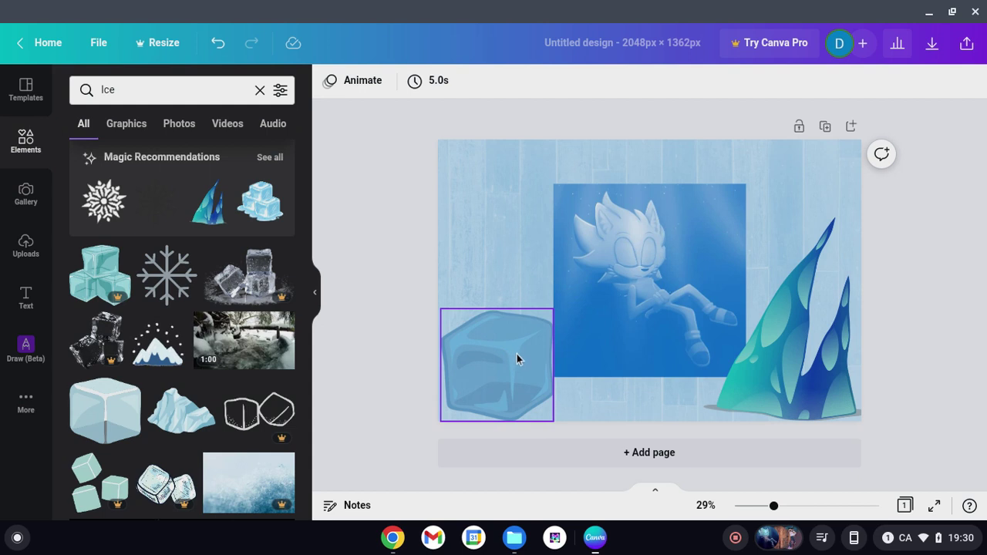
{"action": "left_click_drag", "start_coordinate": [517, 359], "coordinate": [537, 357]}
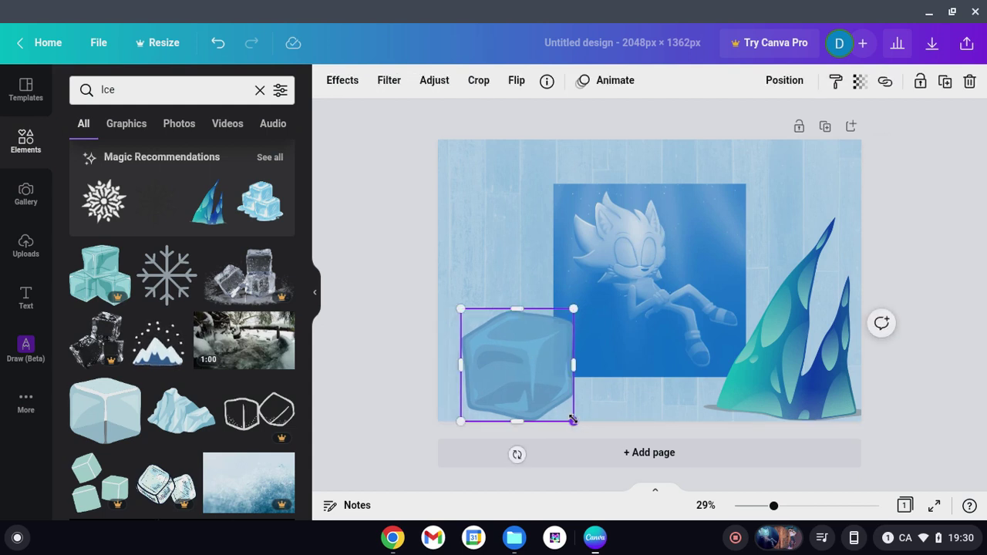
{"action": "left_click_drag", "start_coordinate": [594, 427], "coordinate": [594, 428]}
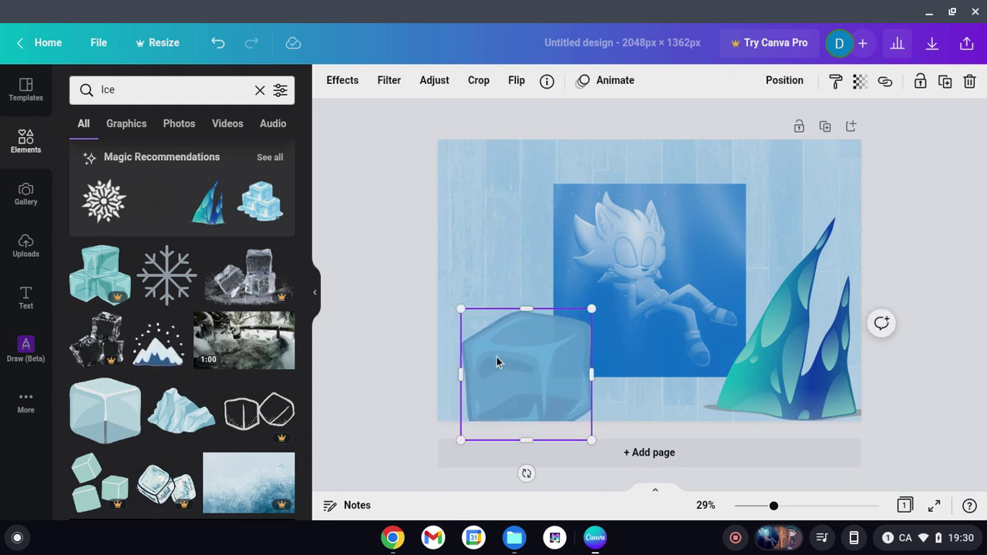
{"action": "left_click_drag", "start_coordinate": [498, 359], "coordinate": [478, 339]}
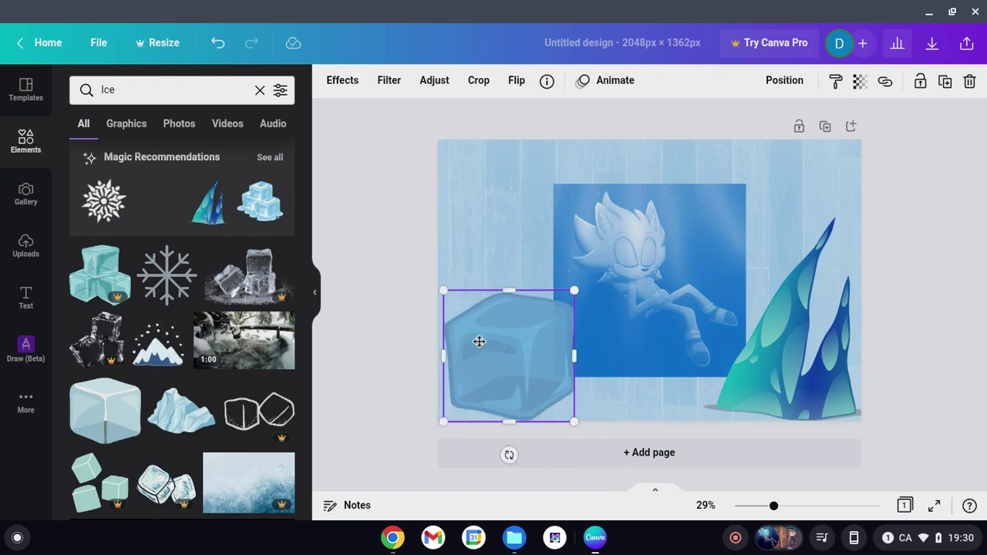
{"action": "left_click", "coordinate": [350, 264]}
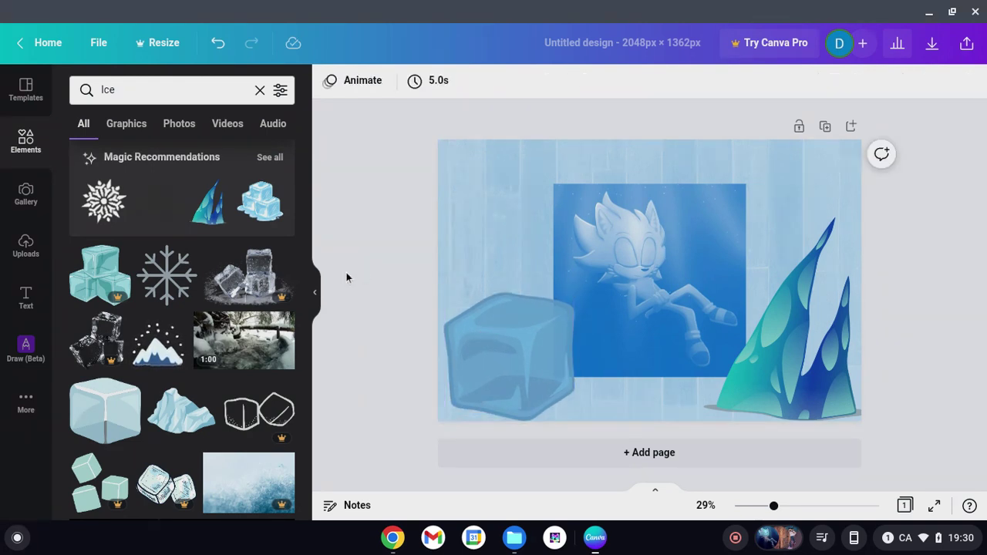
Search the elements for "Snow" and add the white dripping snow cap graphic.
{"action": "scroll", "coordinate": [131, 288], "scroll_direction": "down", "scroll_amount": 3}
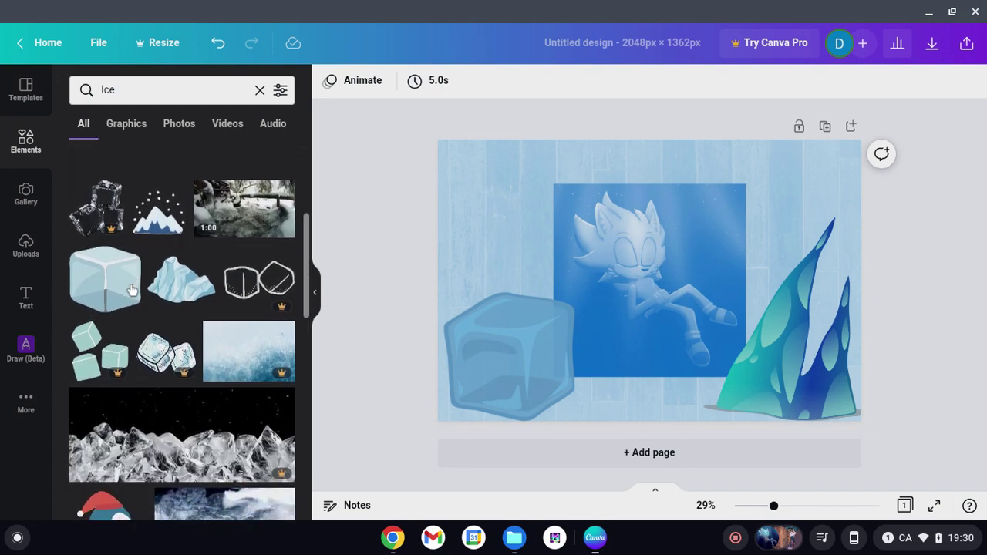
{"action": "scroll", "coordinate": [131, 289], "scroll_direction": "down", "scroll_amount": 1}
{"action": "scroll", "coordinate": [131, 232], "scroll_direction": "up", "scroll_amount": 1}
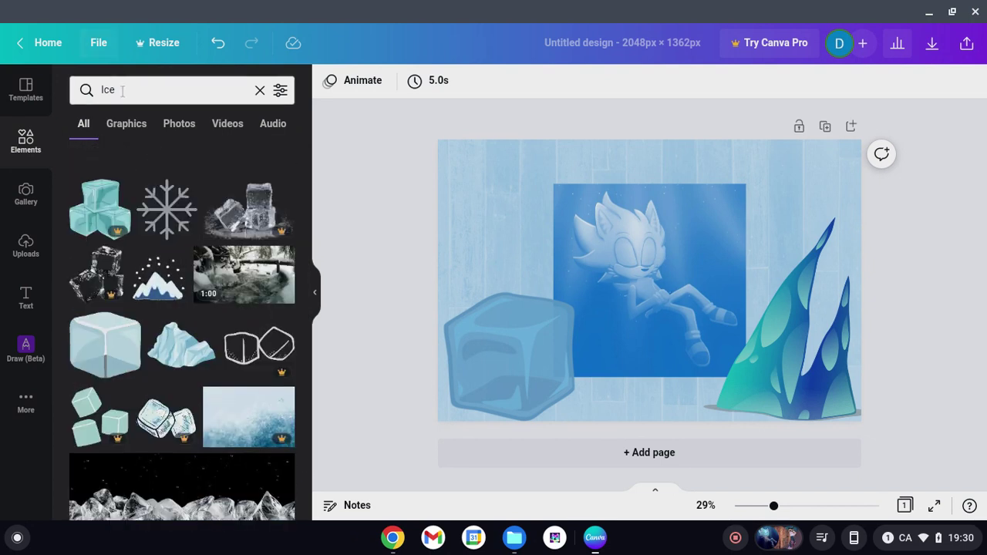
{"action": "left_click", "coordinate": [122, 90]}
{"action": "key", "text": "BackSpace"}
{"action": "key", "text": "BackSpace"}
{"action": "key", "text": "BackSpace"}
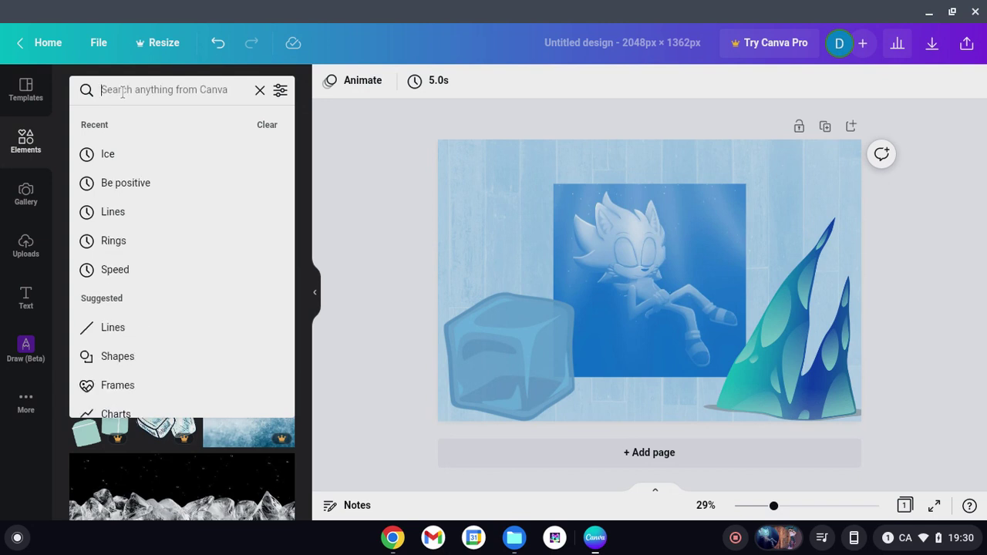
{"action": "type", "text": "Snow"}
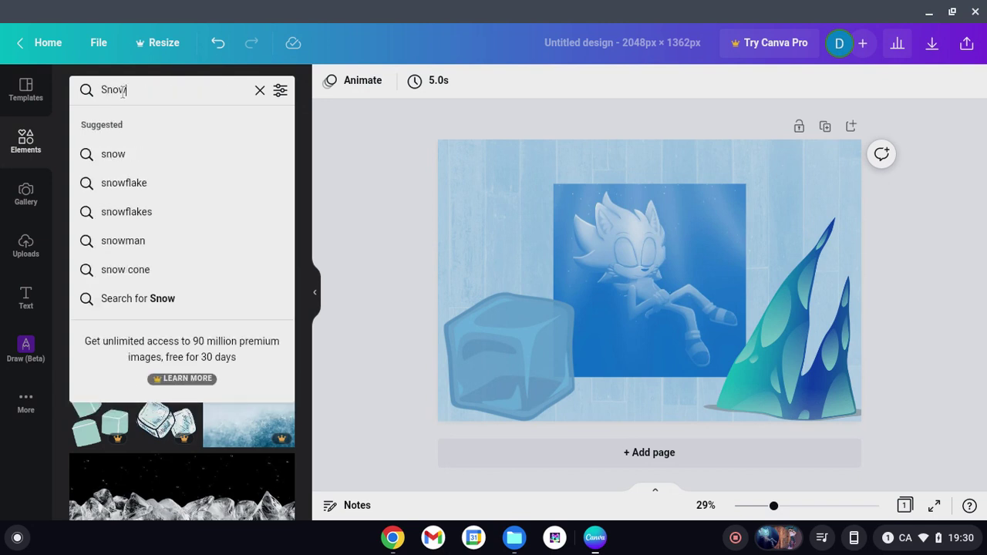
{"action": "key", "text": "Return"}
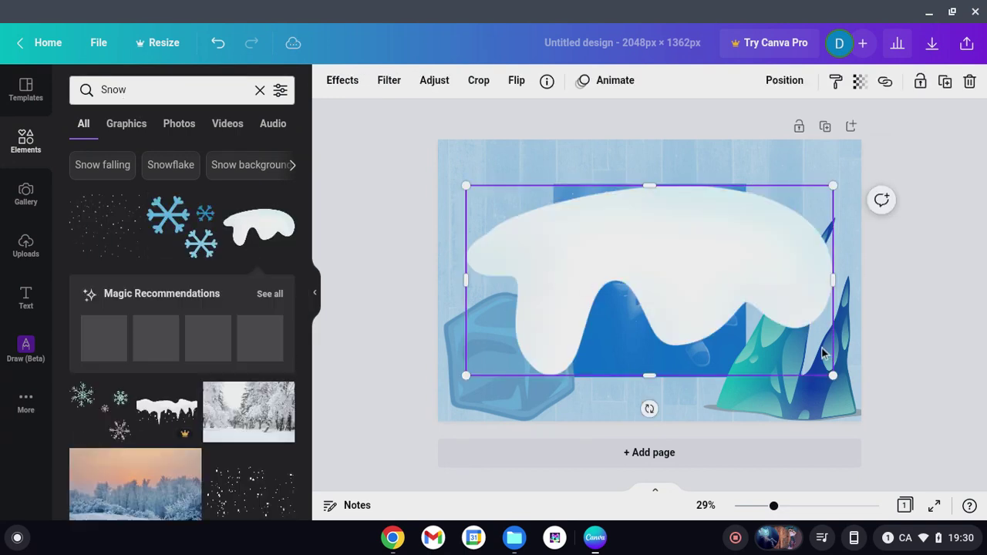
Shrink the snow cap to less than half the page width and place it over the page's upper-left corner.
{"action": "left_click_drag", "start_coordinate": [710, 183], "coordinate": [698, 130]}
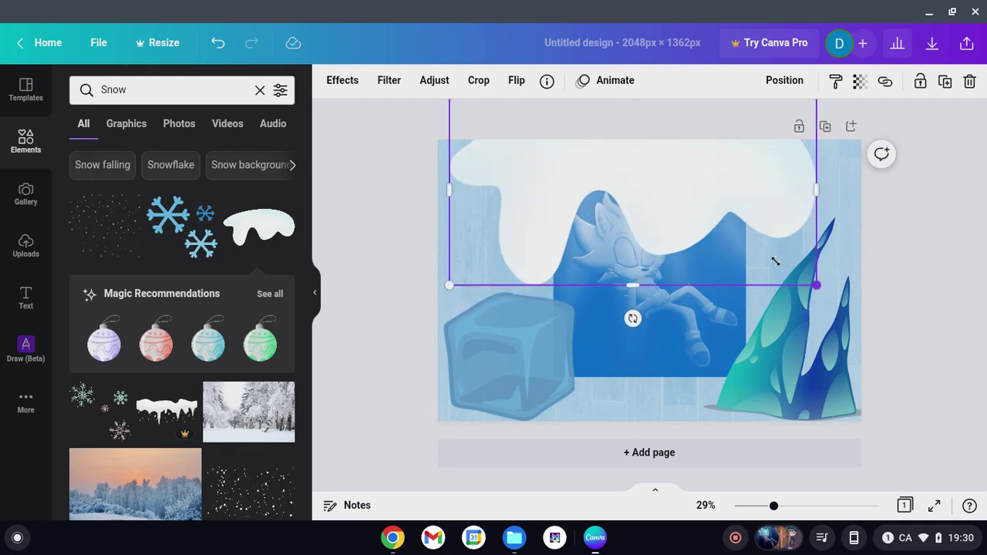
{"action": "left_click_drag", "start_coordinate": [775, 262], "coordinate": [702, 227]}
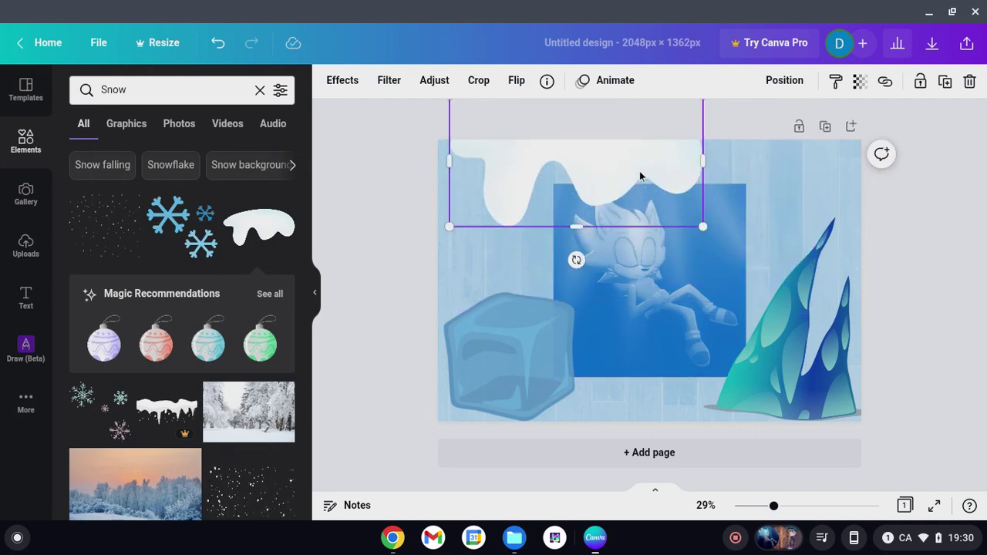
{"action": "left_click_drag", "start_coordinate": [639, 176], "coordinate": [699, 221]}
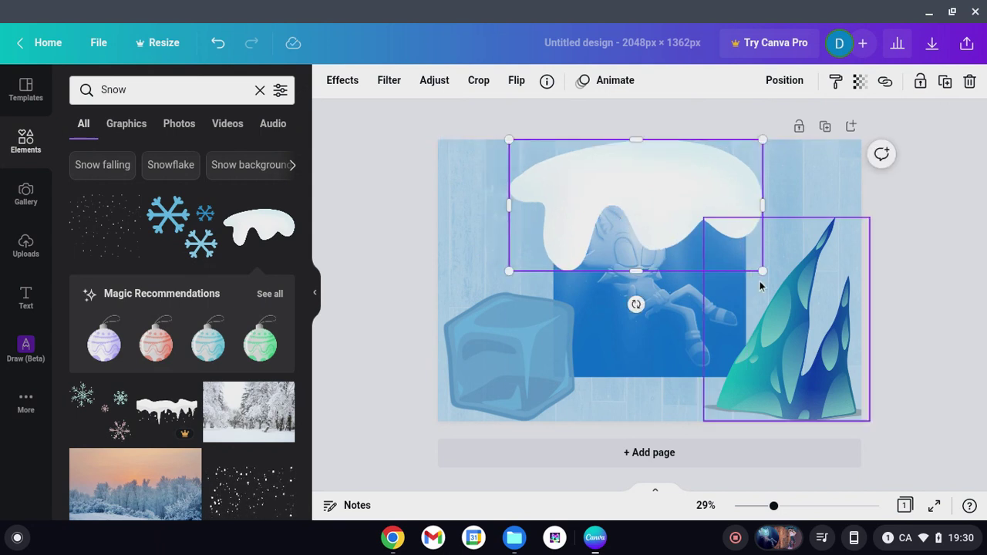
{"action": "left_click_drag", "start_coordinate": [760, 270], "coordinate": [539, 170]}
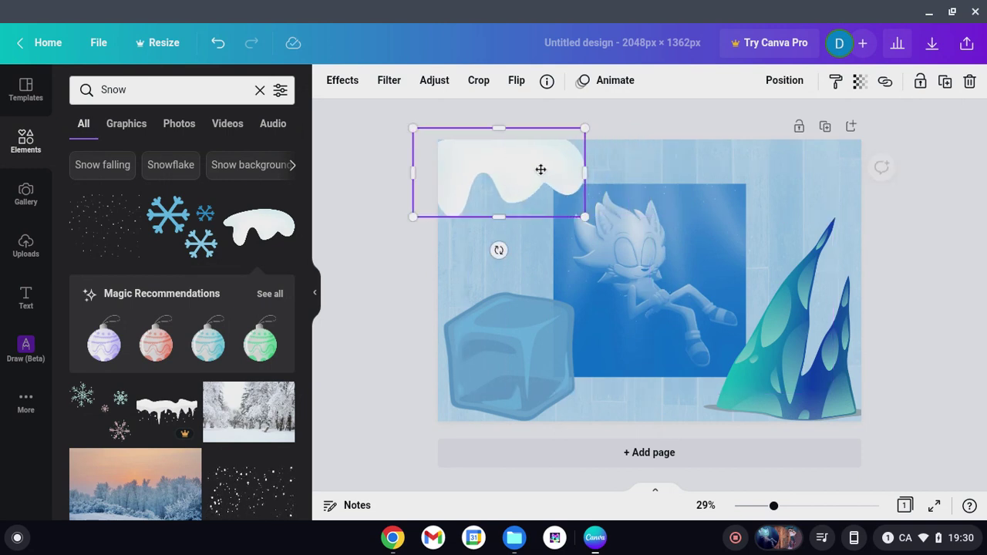
{"action": "left_click", "coordinate": [368, 307]}
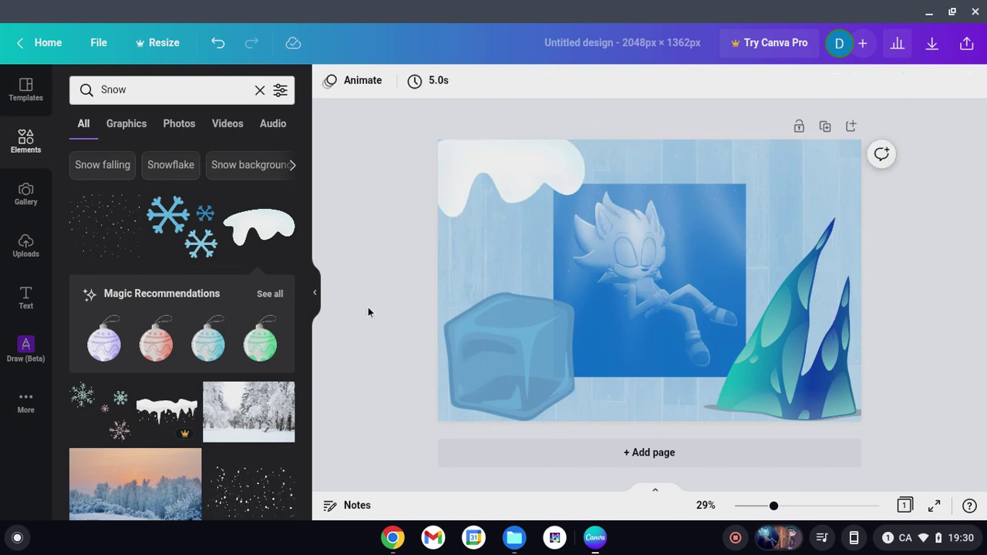
Add two more snow caps, one over the page's upper-right corner and one in the middle of its top edge.
{"action": "left_click", "coordinate": [256, 231]}
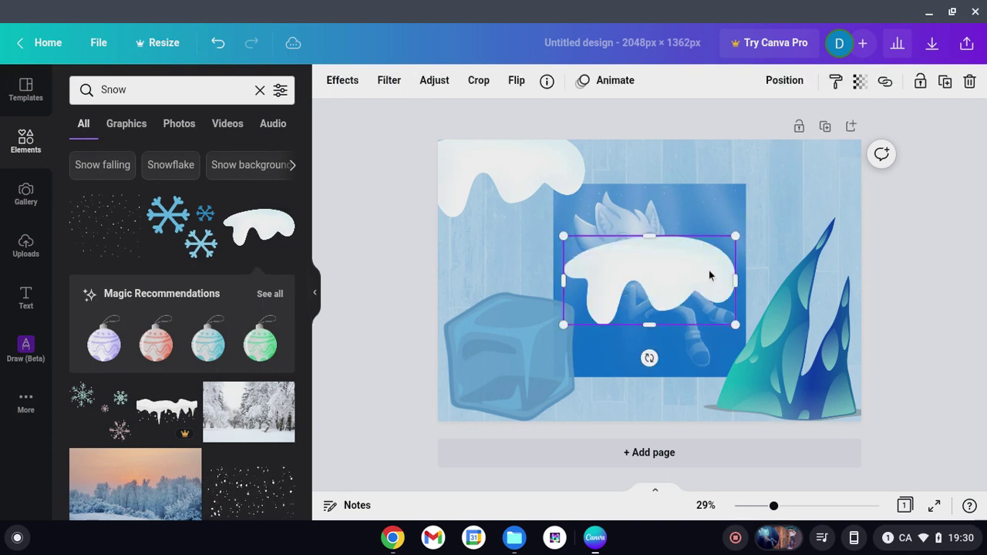
{"action": "left_click_drag", "start_coordinate": [698, 254], "coordinate": [833, 154]}
{"action": "left_click", "coordinate": [372, 184]}
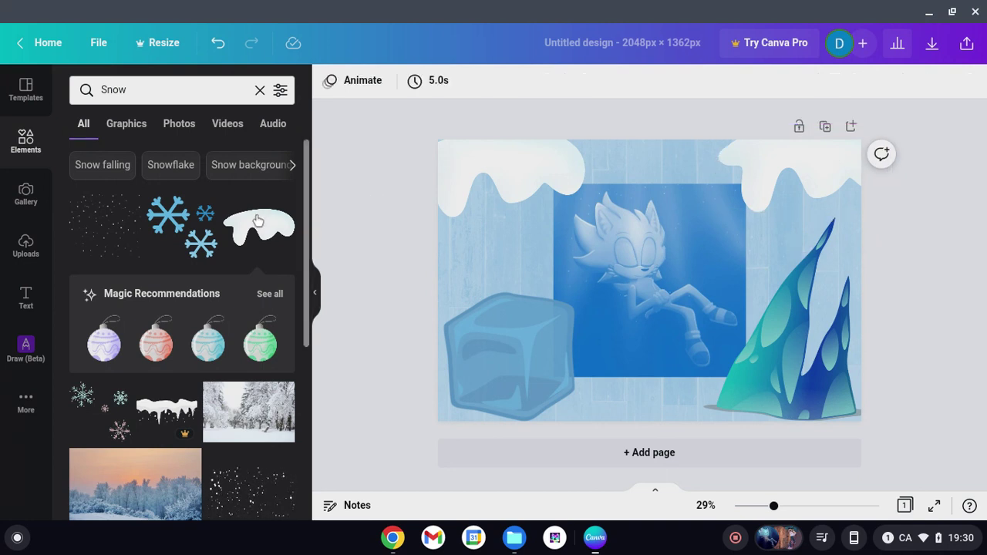
{"action": "key", "text": "ctrl+v"}
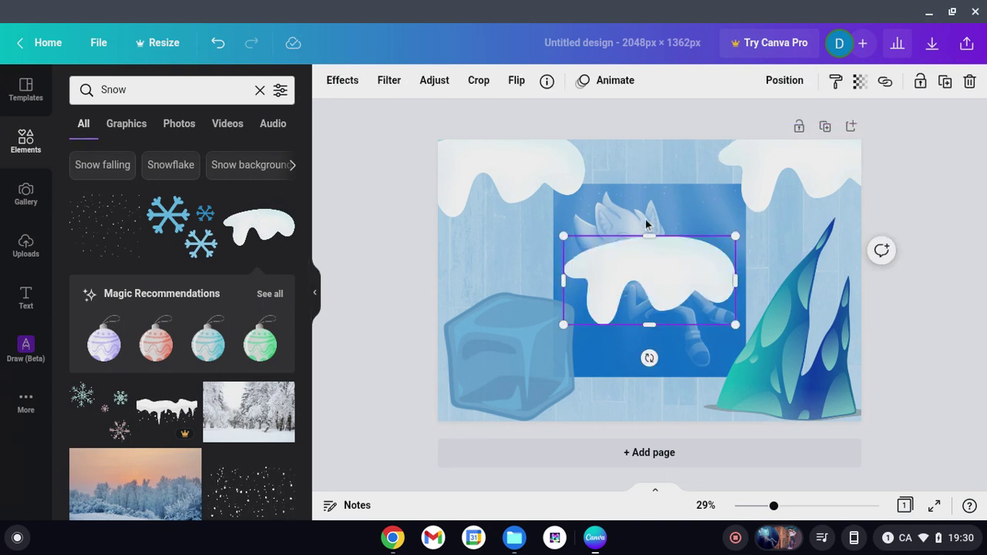
{"action": "left_click_drag", "start_coordinate": [645, 257], "coordinate": [643, 139]}
{"action": "left_click", "coordinate": [949, 275]}
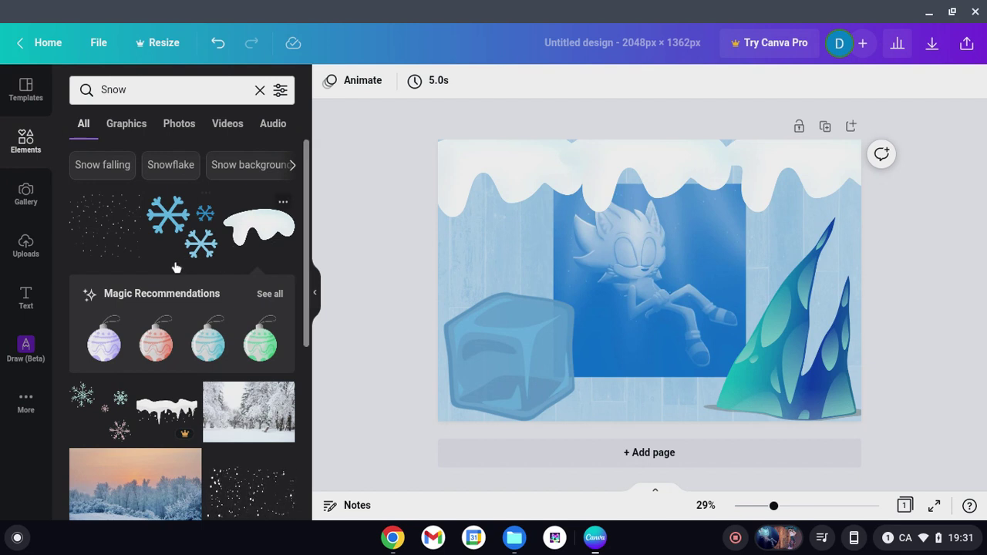
Browse the Snow results and add the ornate white snowflake graphic to the page.
{"action": "scroll", "coordinate": [176, 266], "scroll_direction": "down", "scroll_amount": 5}
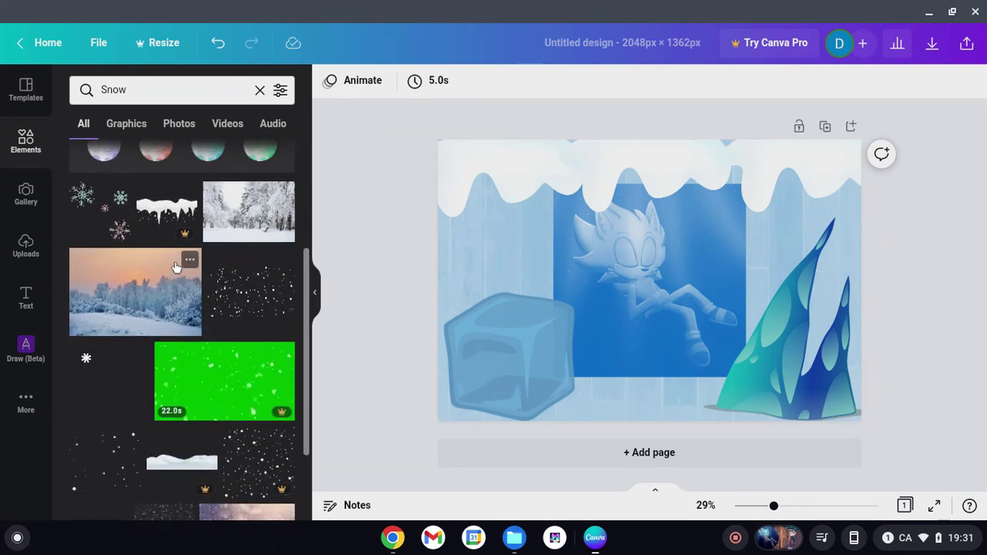
{"action": "scroll", "coordinate": [175, 266], "scroll_direction": "up", "scroll_amount": 1}
{"action": "scroll", "coordinate": [174, 376], "scroll_direction": "down", "scroll_amount": 2}
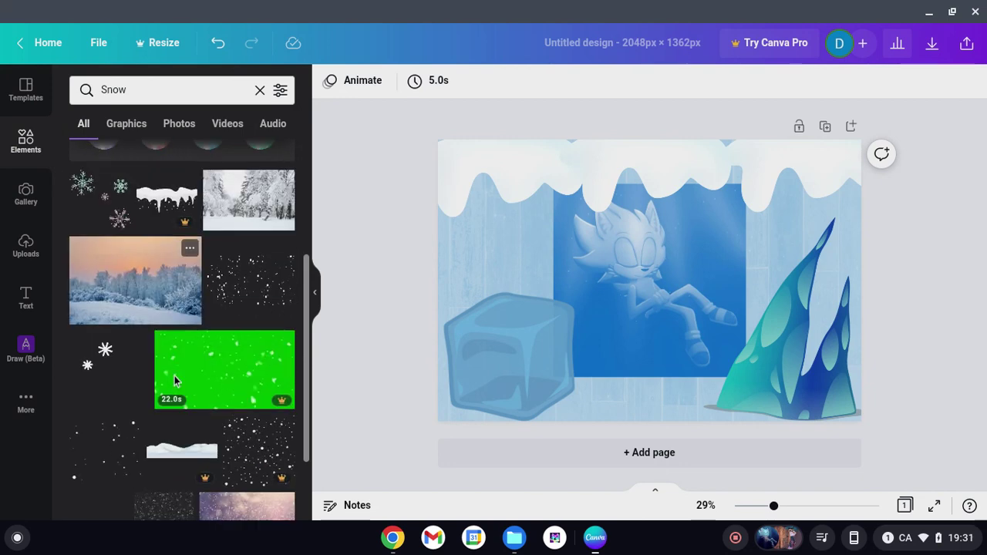
{"action": "scroll", "coordinate": [174, 379], "scroll_direction": "down", "scroll_amount": 5}
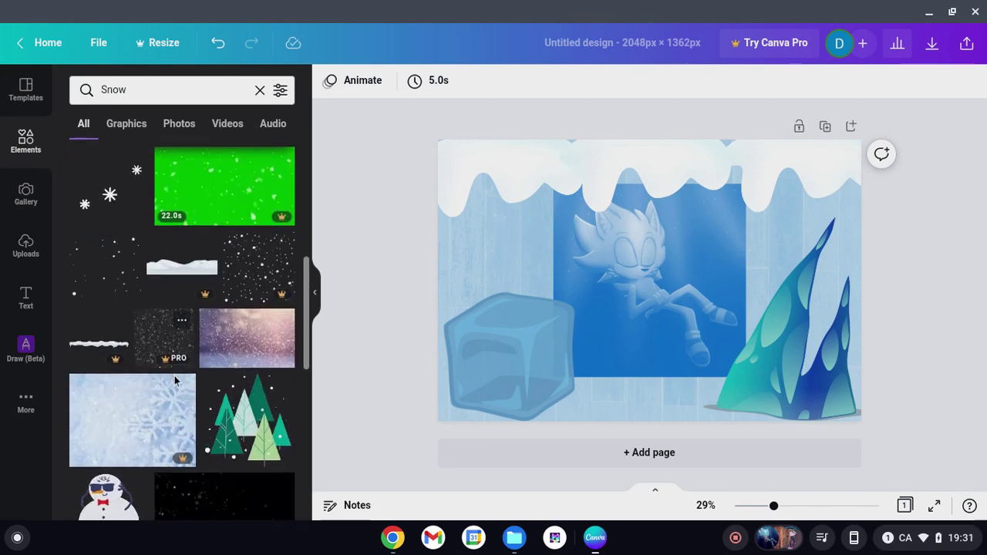
{"action": "scroll", "coordinate": [174, 376], "scroll_direction": "down", "scroll_amount": 2}
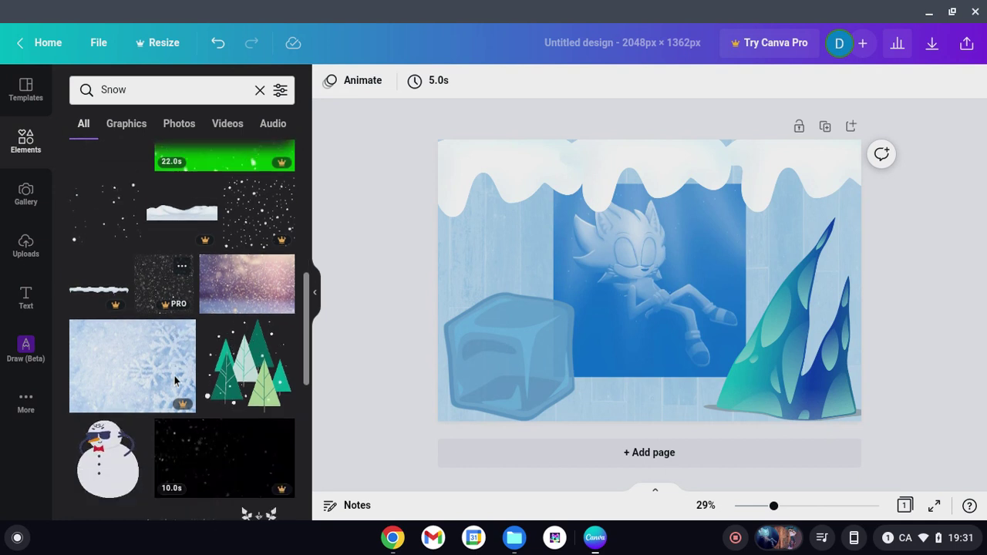
{"action": "scroll", "coordinate": [174, 379], "scroll_direction": "down", "scroll_amount": 6}
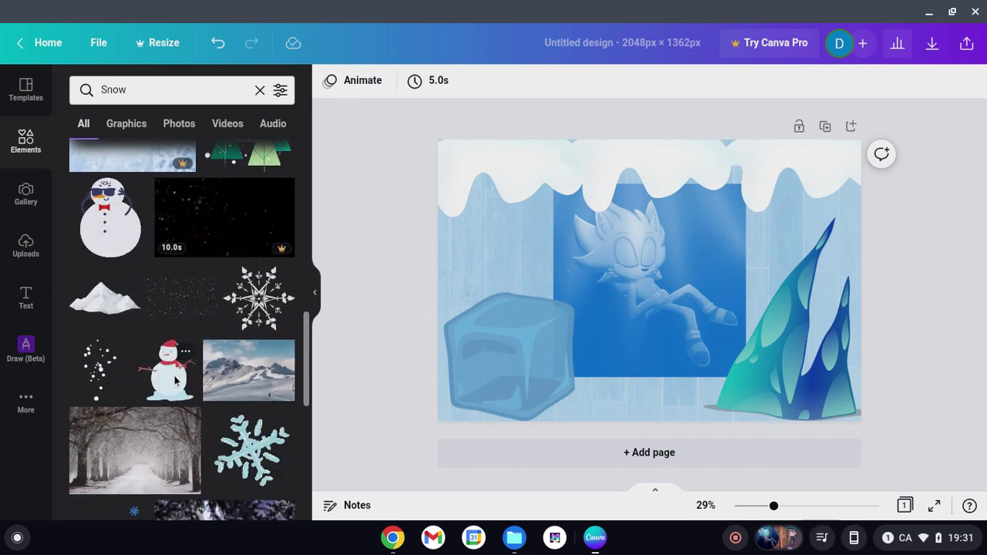
{"action": "scroll", "coordinate": [174, 380], "scroll_direction": "down", "scroll_amount": 2}
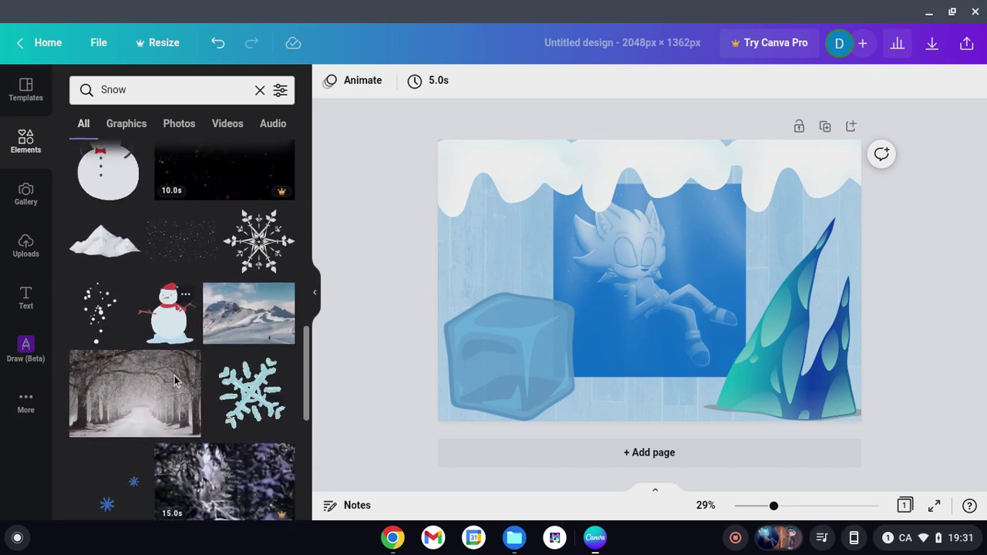
{"action": "left_click", "coordinate": [260, 224]}
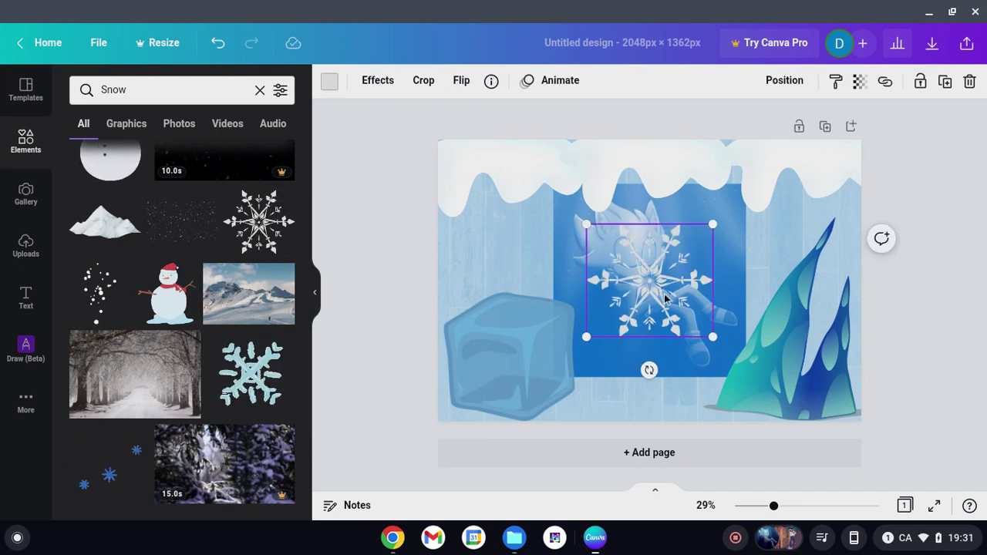
Shrink the ornate white snowflake and place it over the middle picture's left edge, above the ice cube.
{"action": "left_click_drag", "start_coordinate": [647, 293], "coordinate": [532, 264]}
{"action": "left_click_drag", "start_coordinate": [598, 309], "coordinate": [550, 269]}
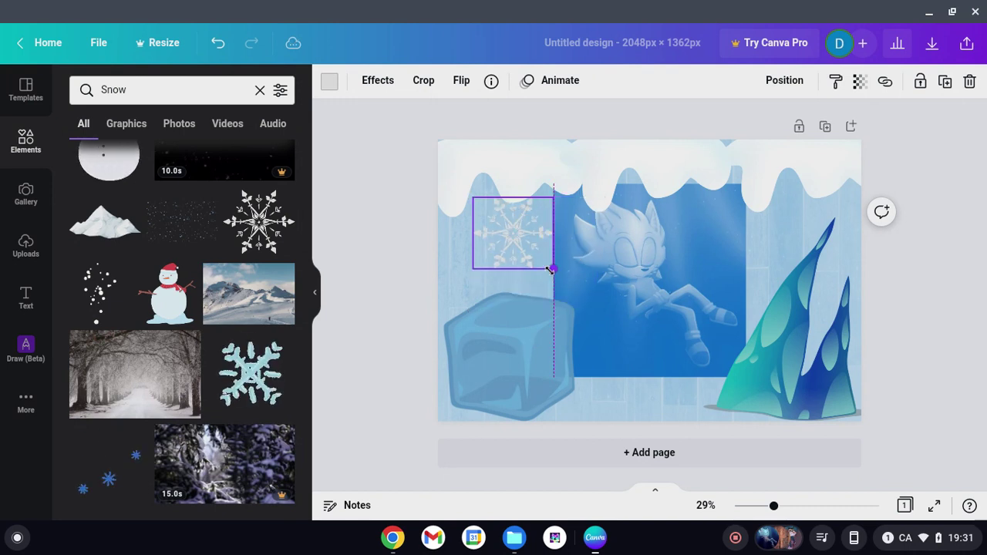
{"action": "left_click_drag", "start_coordinate": [546, 234], "coordinate": [563, 245]}
{"action": "left_click", "coordinate": [610, 251]}
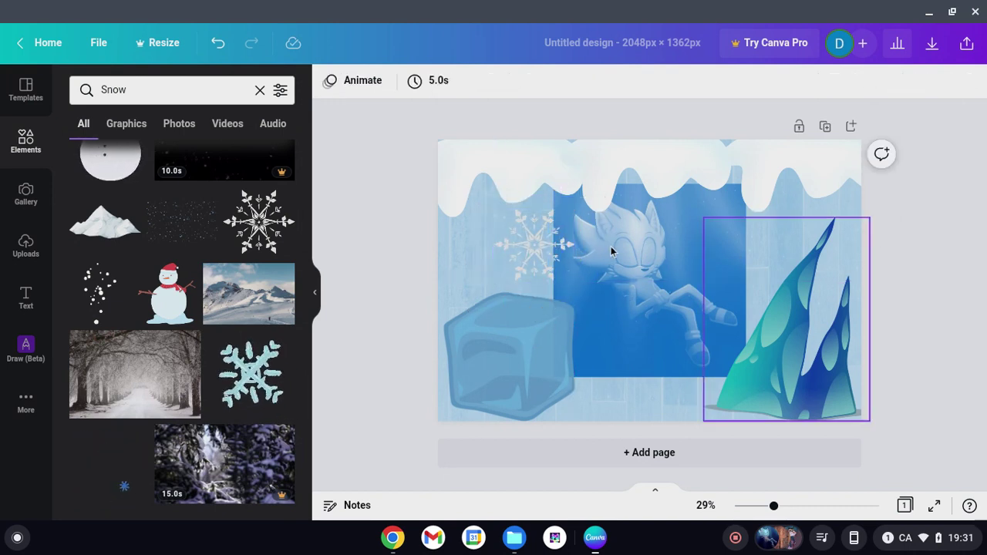
Add a second ornate white snowflake and place it over the middle picture's lower-right corner.
{"action": "left_click", "coordinate": [263, 221]}
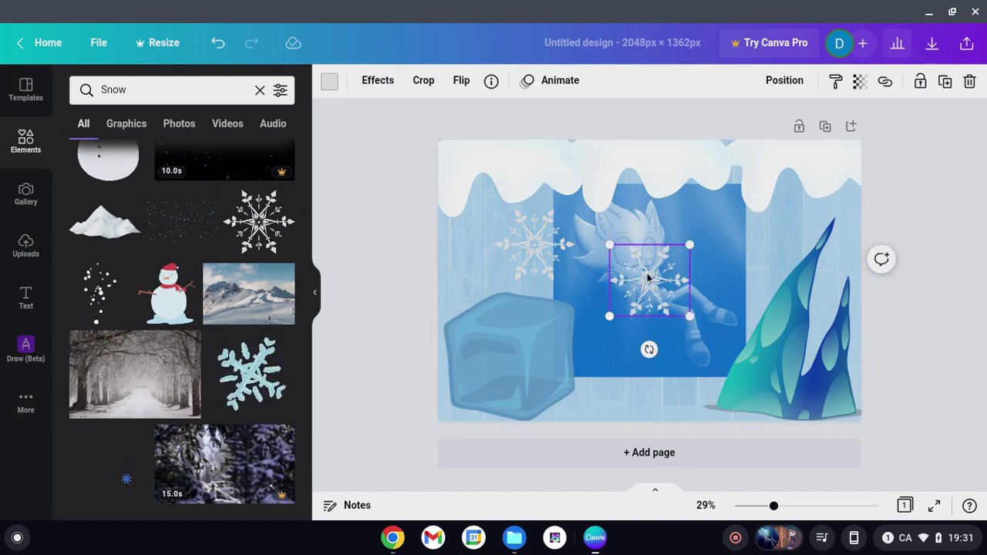
{"action": "left_click_drag", "start_coordinate": [649, 279], "coordinate": [711, 348]}
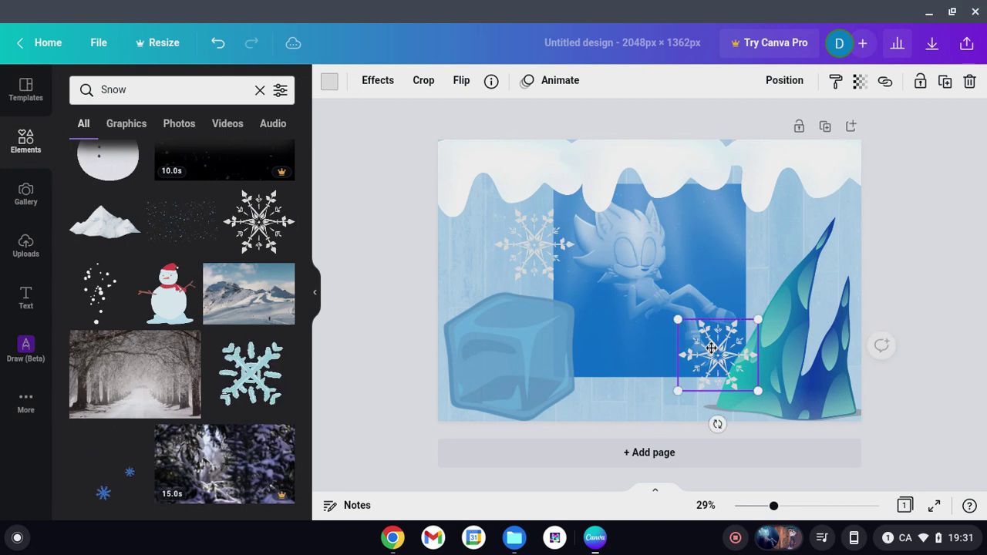
{"action": "key", "text": "Escape"}
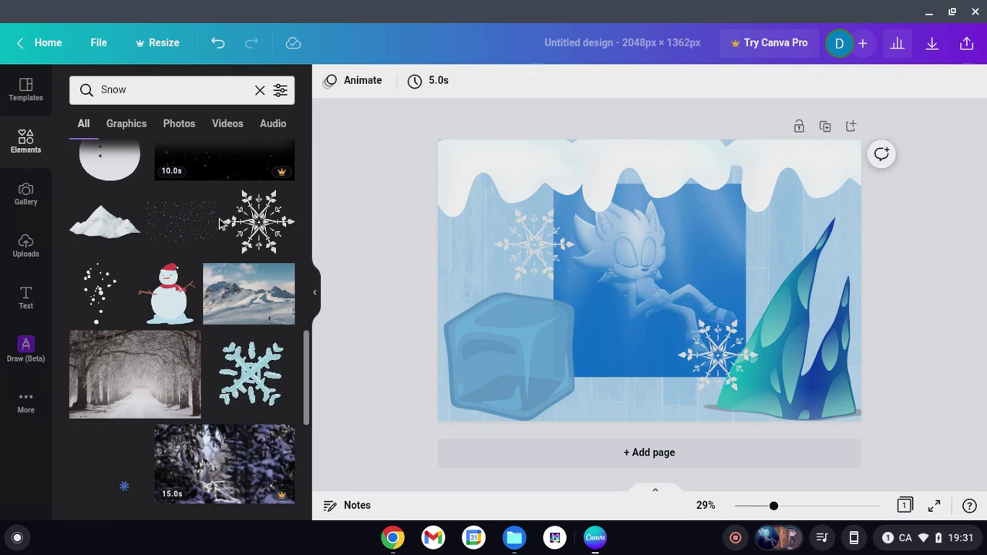
{"action": "scroll", "coordinate": [160, 236], "scroll_direction": "down", "scroll_amount": 5}
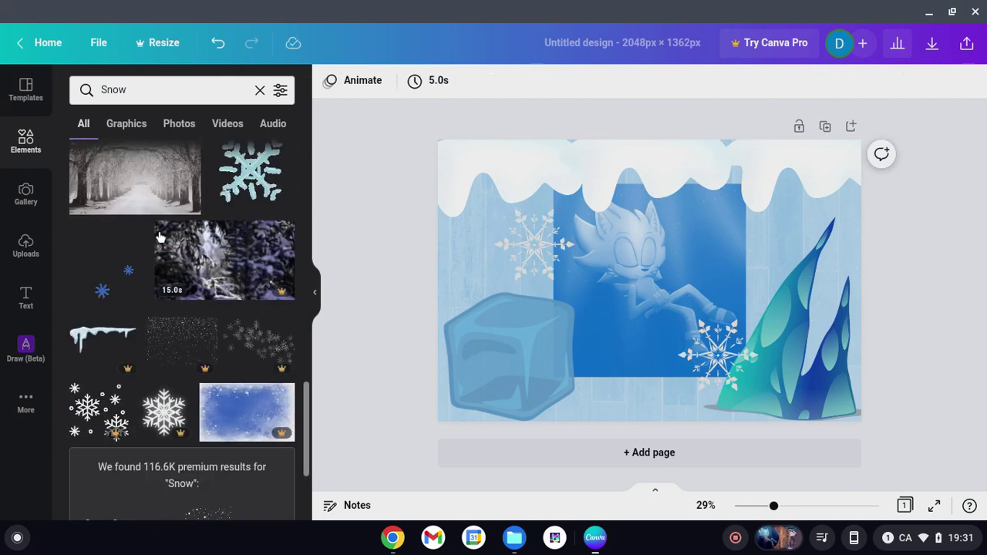
{"action": "scroll", "coordinate": [160, 237], "scroll_direction": "down", "scroll_amount": 7}
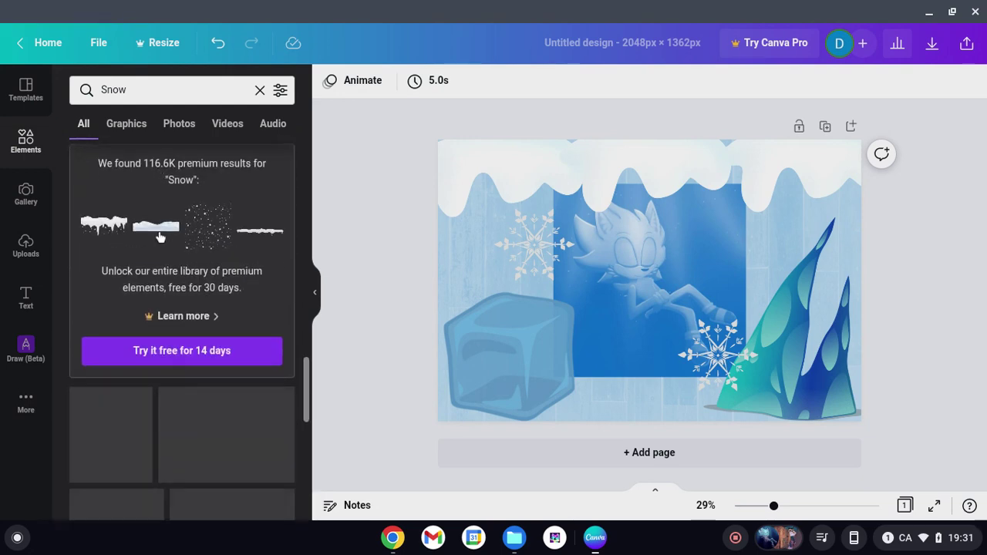
{"action": "scroll", "coordinate": [159, 236], "scroll_direction": "down", "scroll_amount": 4}
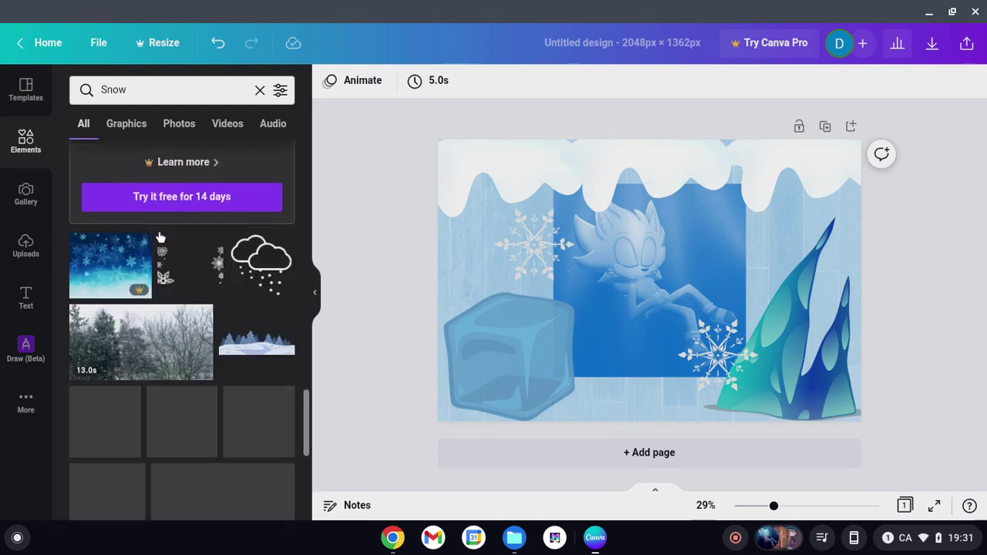
{"action": "scroll", "coordinate": [160, 237], "scroll_direction": "up", "scroll_amount": 5}
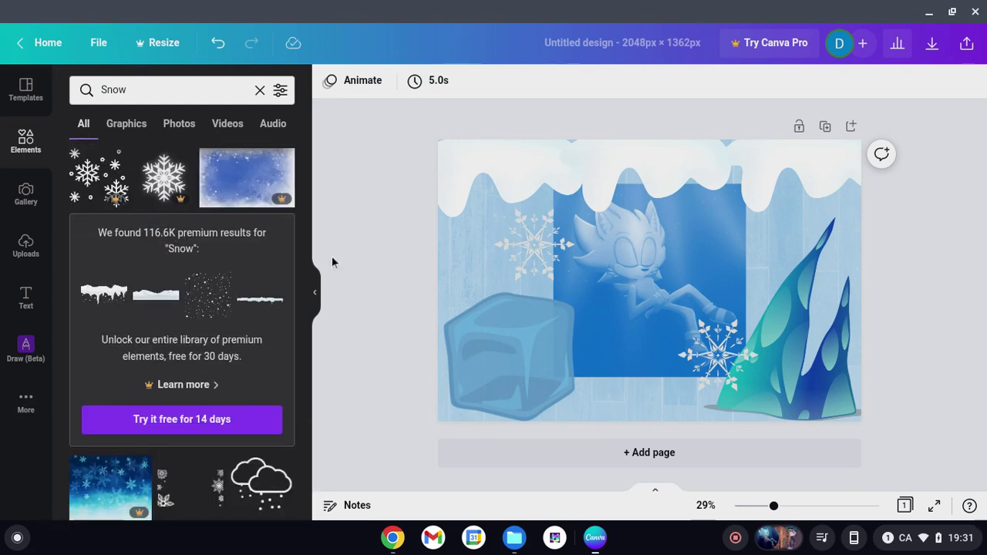
{"action": "left_click", "coordinate": [314, 291]}
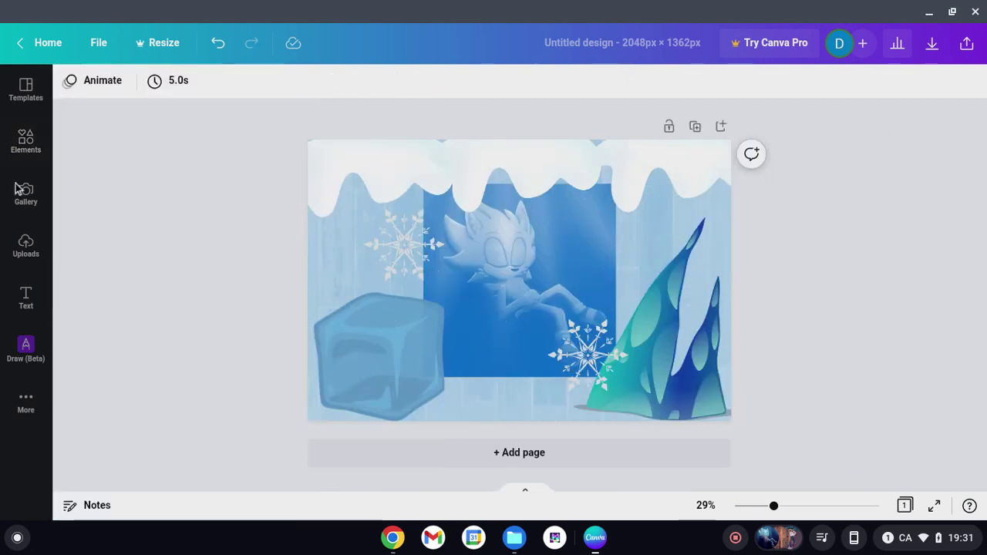
Add a heading to the page and replace its placeholder text with "Negagen".
{"action": "left_click", "coordinate": [17, 298]}
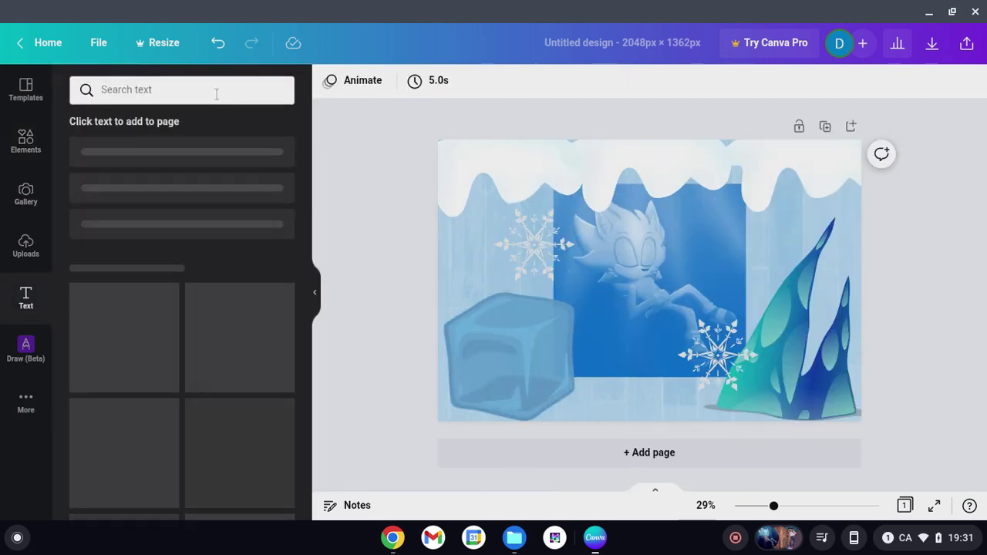
{"action": "left_click", "coordinate": [216, 94]}
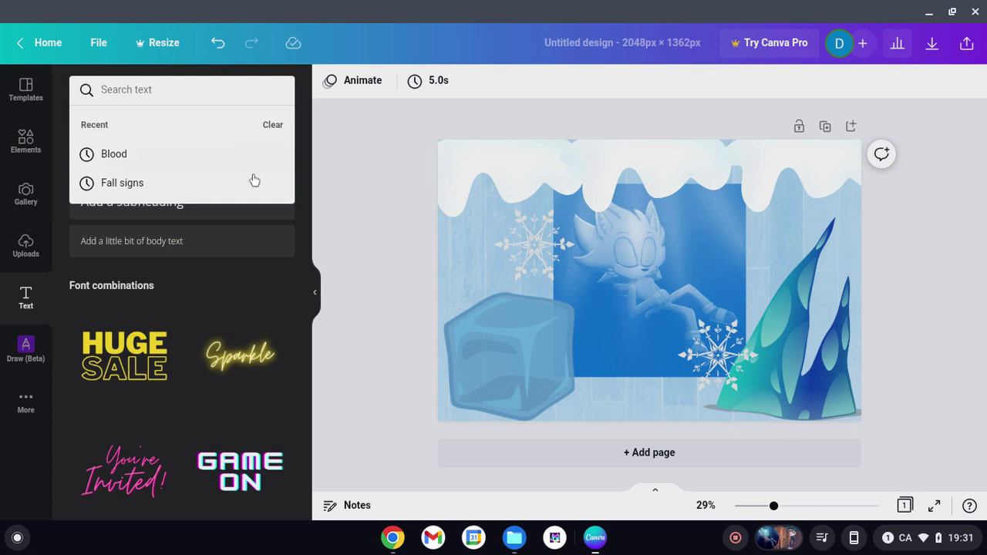
{"action": "left_click", "coordinate": [353, 153]}
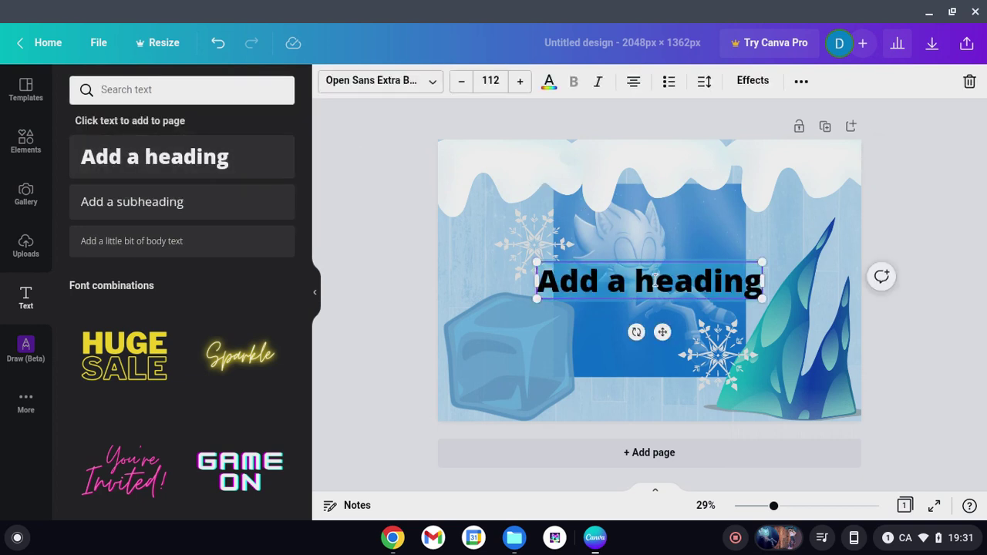
{"action": "key", "text": "BackSpace"}
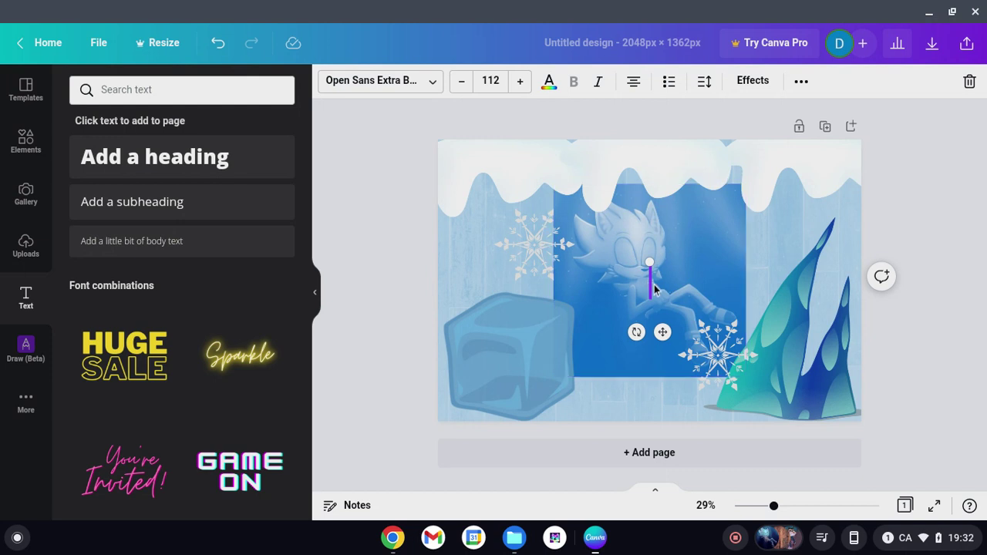
{"action": "type", "text": "Negagen"}
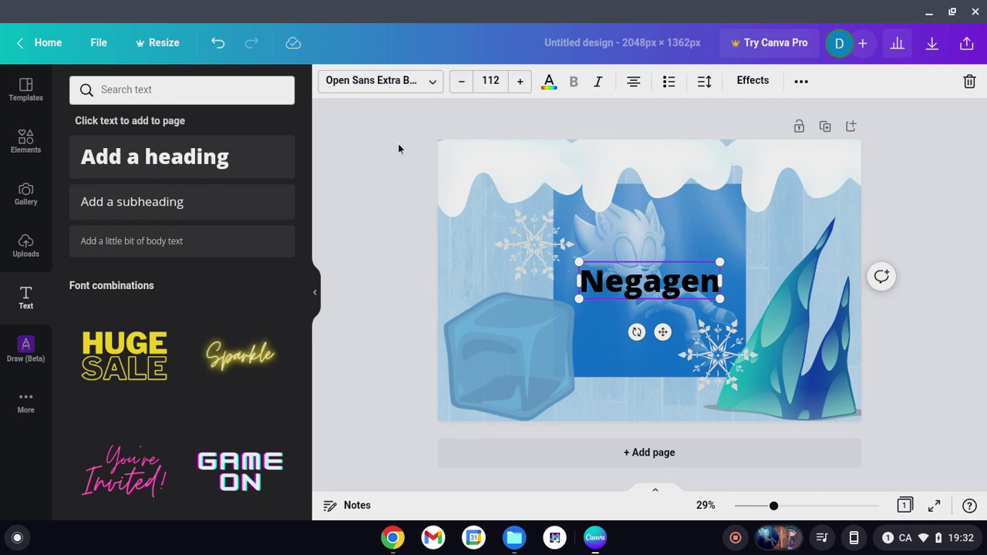
Set the colour of the "Negagen" heading to White #ffffff.
{"action": "left_click", "coordinate": [549, 83]}
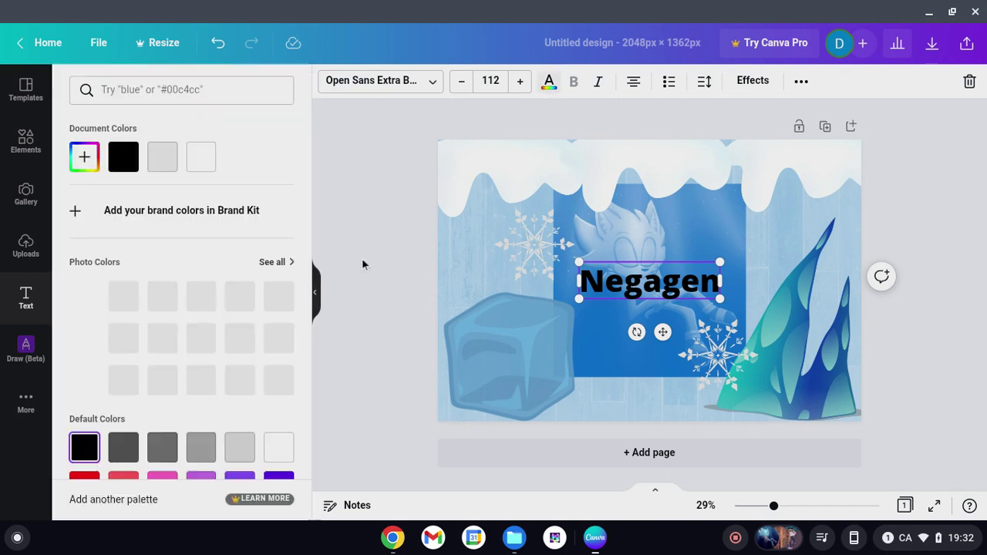
{"action": "left_click", "coordinate": [201, 165]}
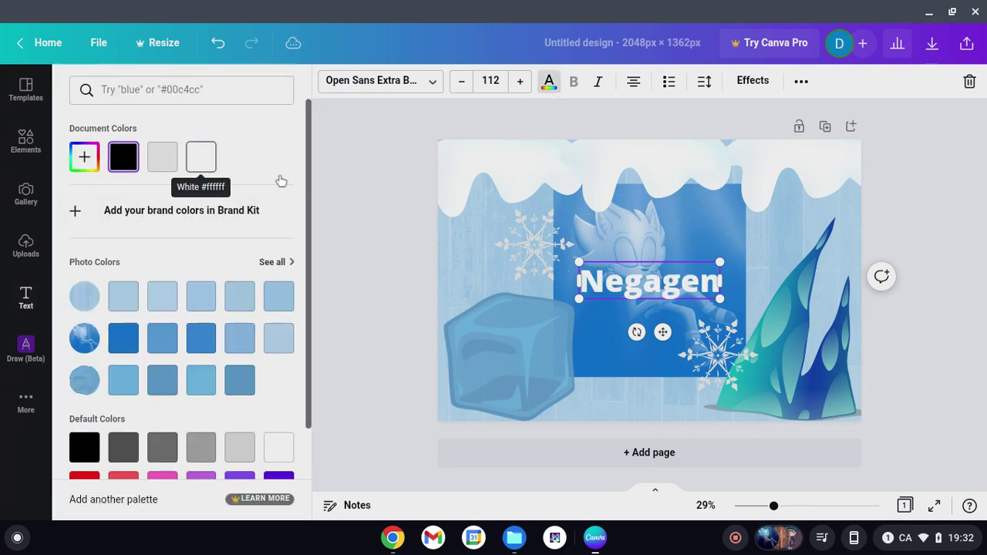
{"action": "left_click", "coordinate": [349, 181]}
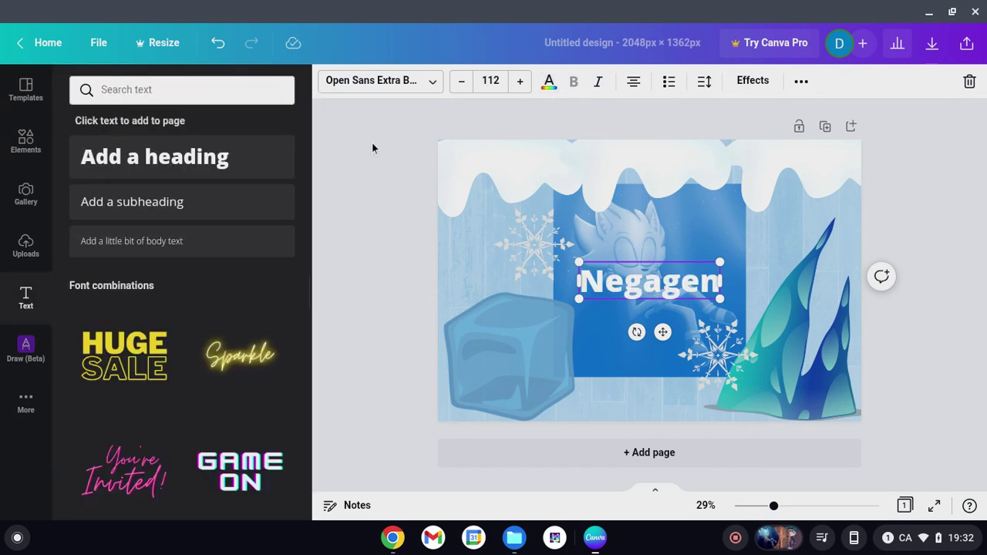
Set the "Negagen" heading's font to Aniyah and move it across the ice cube and the picture's lower edge.
{"action": "left_click", "coordinate": [424, 86]}
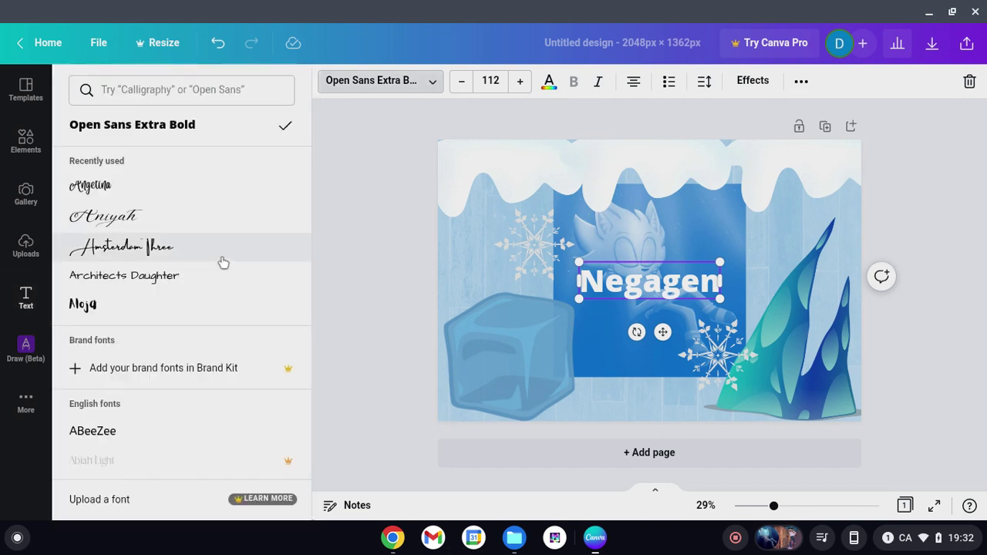
{"action": "left_click", "coordinate": [222, 259]}
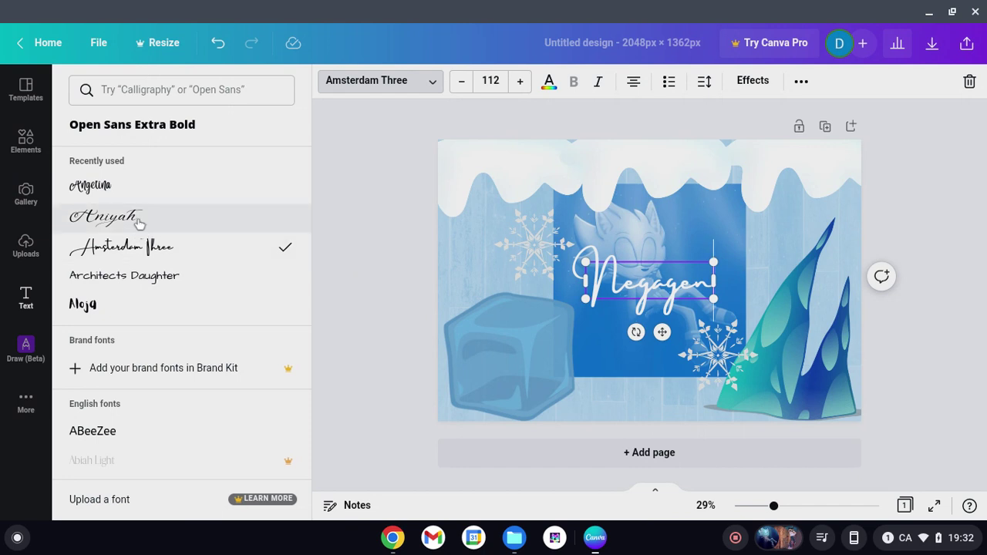
{"action": "left_click", "coordinate": [191, 228]}
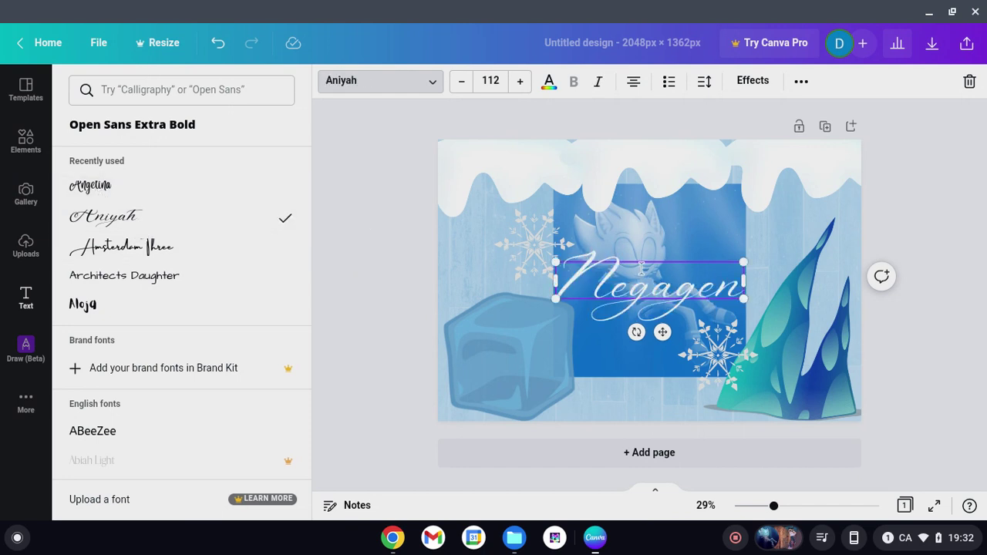
{"action": "left_click_drag", "start_coordinate": [654, 263], "coordinate": [588, 339]}
{"action": "left_click", "coordinate": [408, 246]}
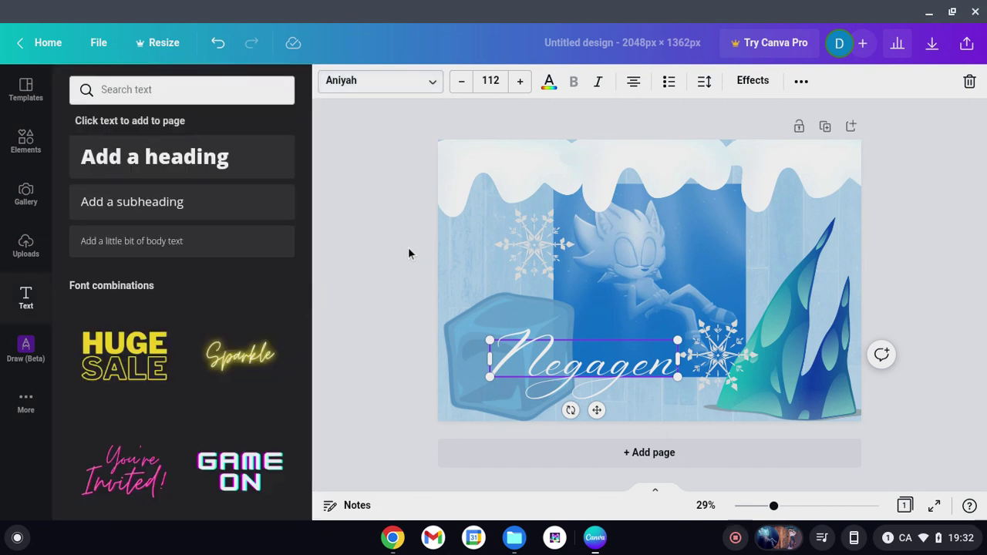
Title the design "Negagen" and download it to the gallery.
{"action": "left_click", "coordinate": [395, 212]}
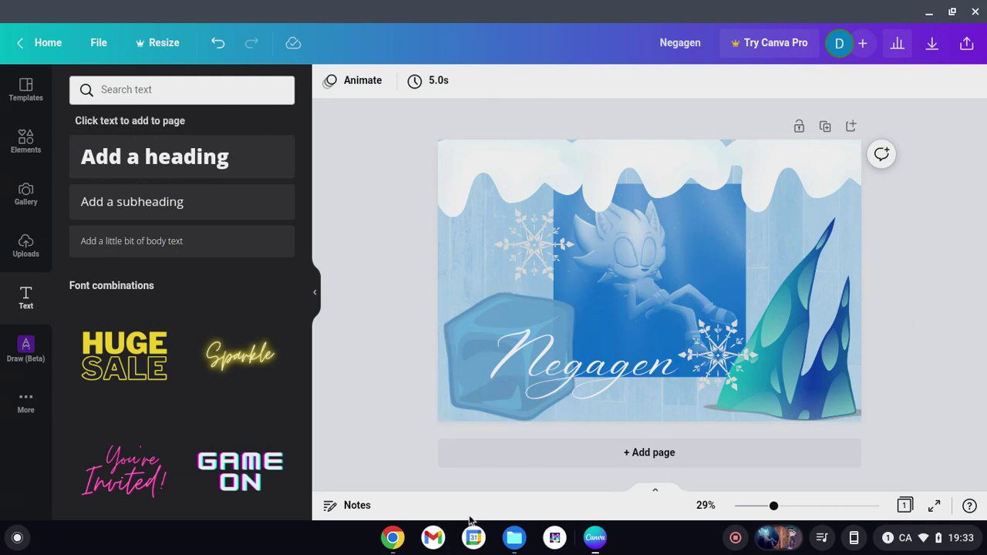
{"action": "left_click", "coordinate": [933, 45]}
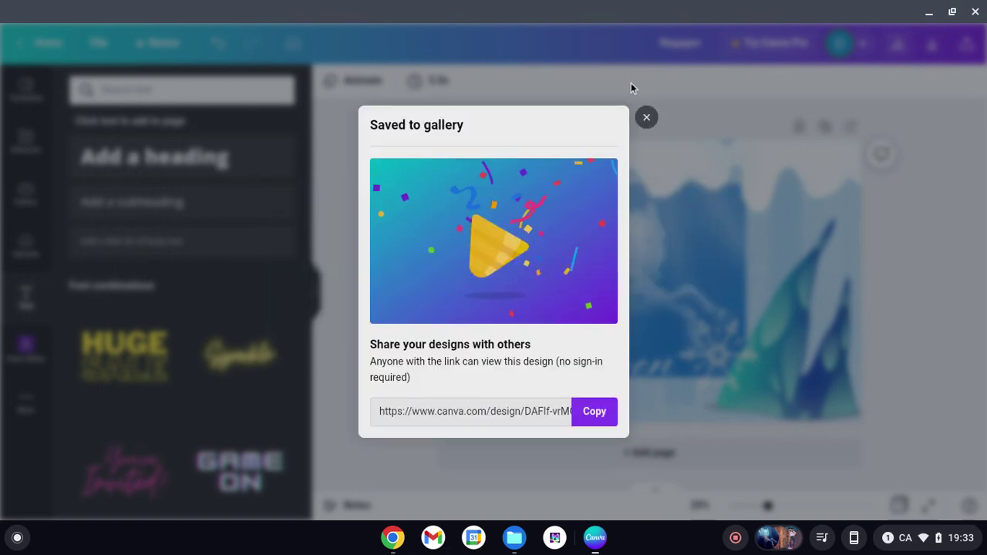
{"action": "left_click", "coordinate": [646, 116]}
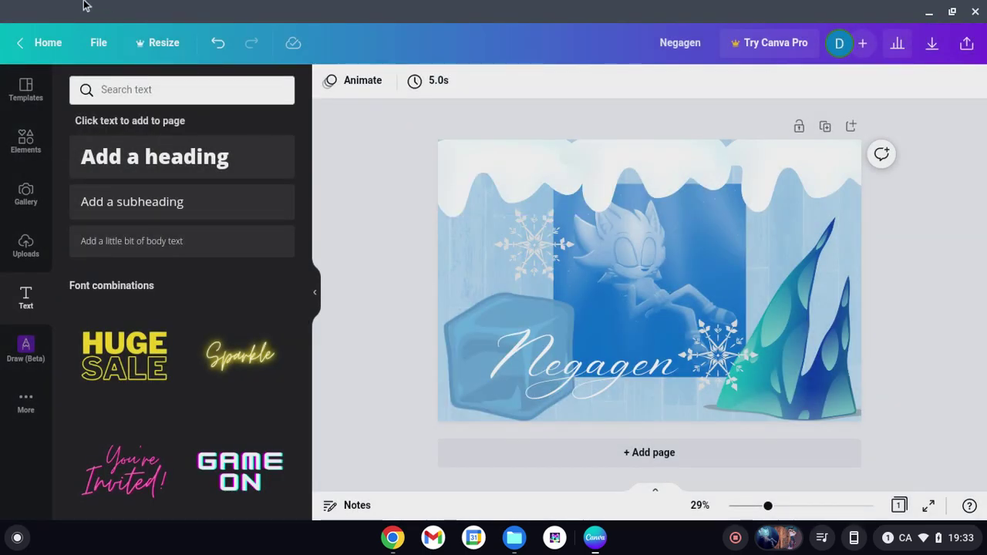
Leave the finished design and return to the Canva home page.
{"action": "left_click", "coordinate": [25, 84]}
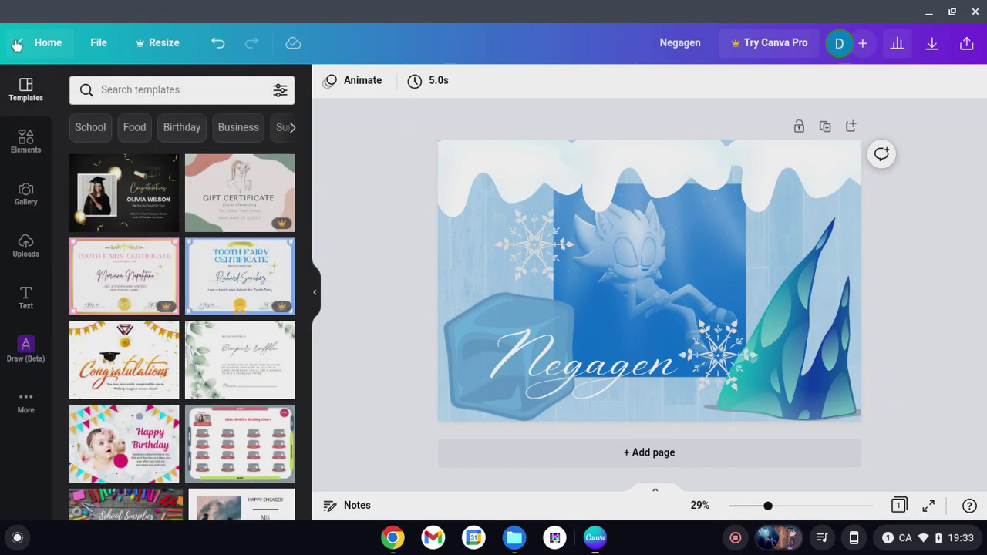
{"action": "left_click", "coordinate": [17, 43]}
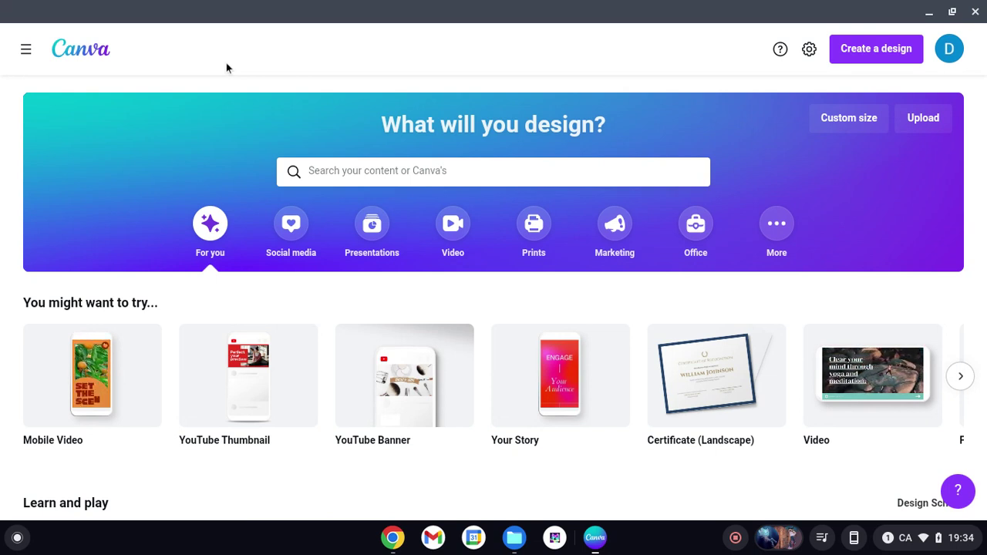
{"action": "mouse_move", "coordinate": [254, 354]}
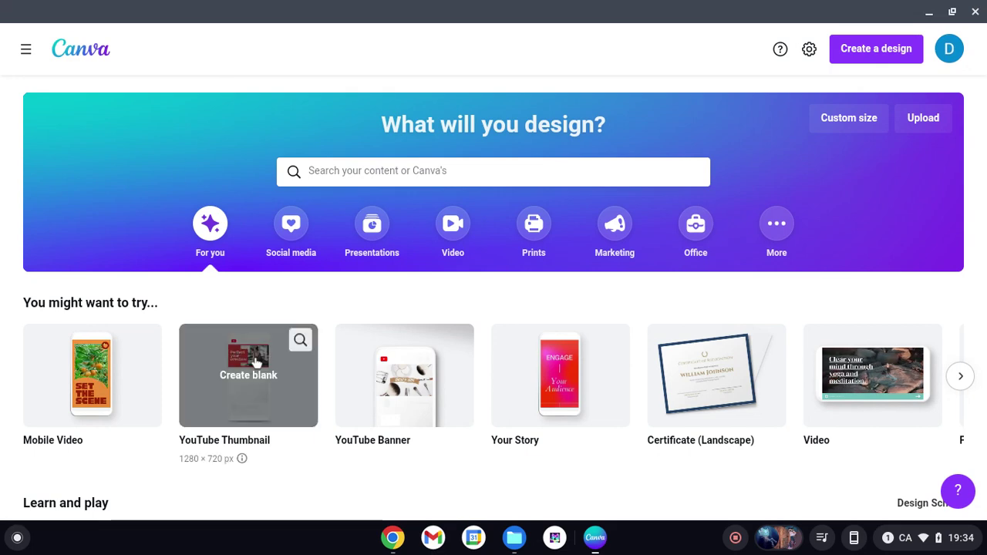
Switch to Chrome and replace the "negagen" image search with a Google Images search for "Sonic.exe".
{"action": "left_click", "coordinate": [392, 537]}
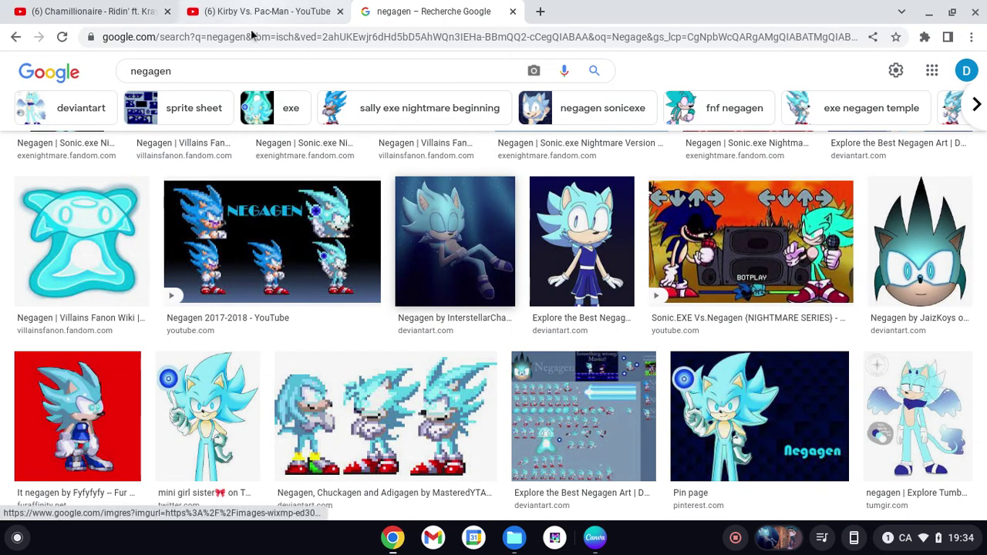
{"action": "left_click", "coordinate": [239, 71]}
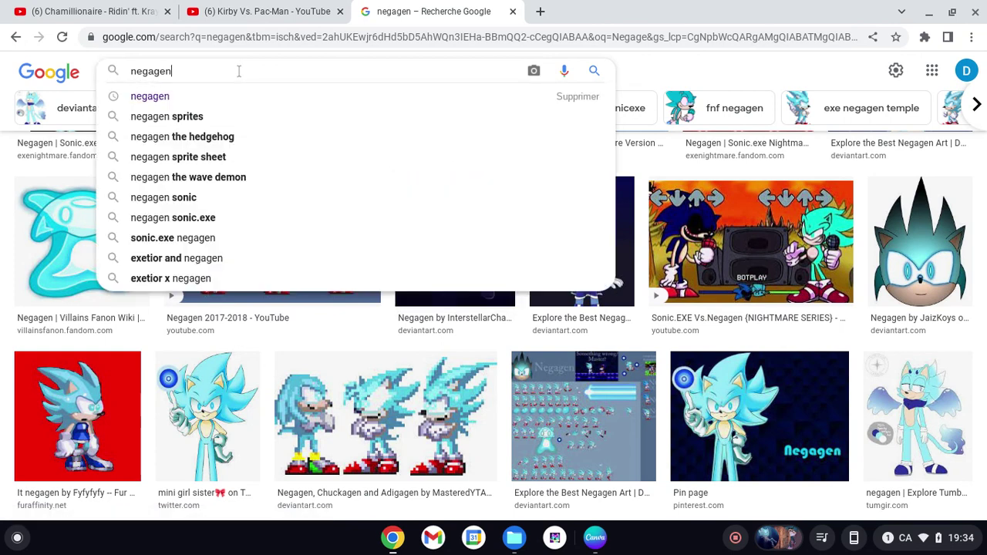
{"action": "key", "text": "BackSpace"}
{"action": "key", "text": "BackSpace"}
{"action": "key", "text": "BackSpace"}
{"action": "key", "text": "BackSpace"}
{"action": "key", "text": "BackSpace"}
{"action": "key", "text": "BackSpace"}
{"action": "key", "text": "BackSpace"}
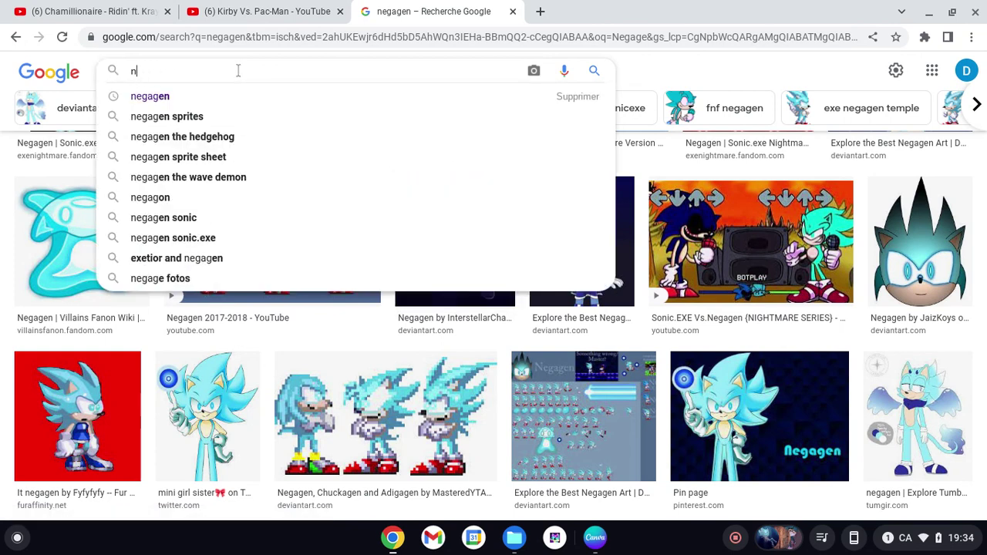
{"action": "type", "text": "Sonic.exe"}
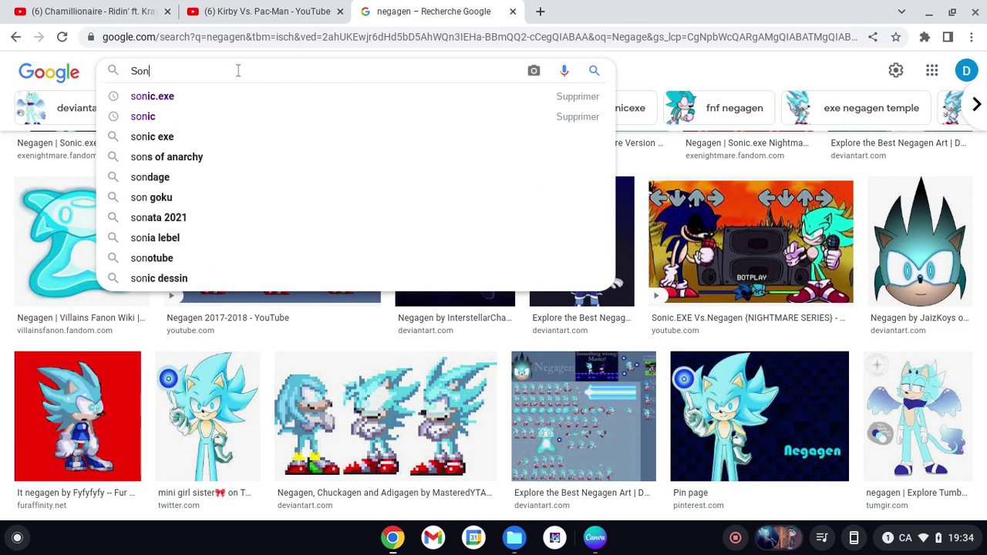
{"action": "key", "text": "Return"}
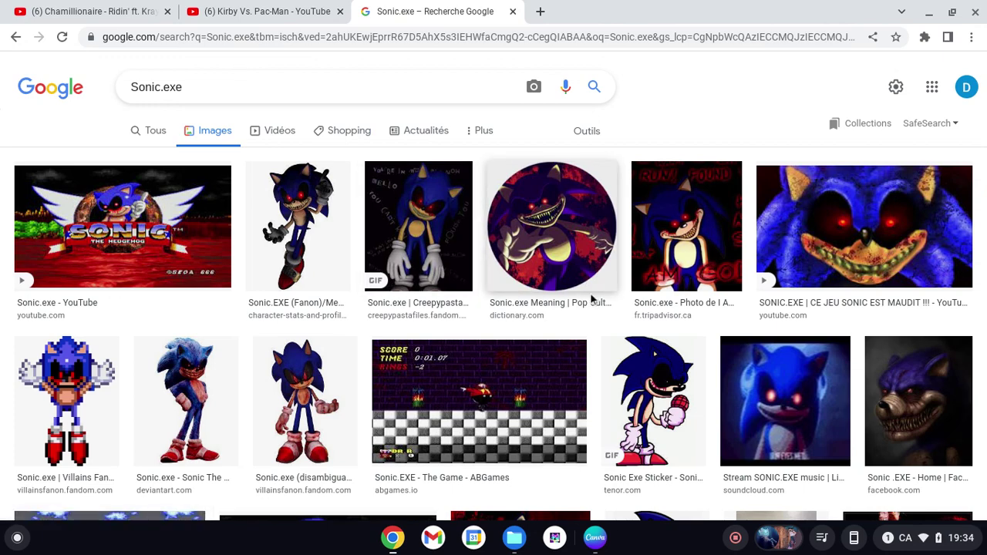
Look through the Sonic.exe image results for a suitable character picture, previewing the purple-haired Mii Toons Comics illustration and closing its preview.
{"action": "scroll", "coordinate": [592, 300], "scroll_direction": "down", "scroll_amount": 2}
{"action": "scroll", "coordinate": [592, 300], "scroll_direction": "down", "scroll_amount": 2}
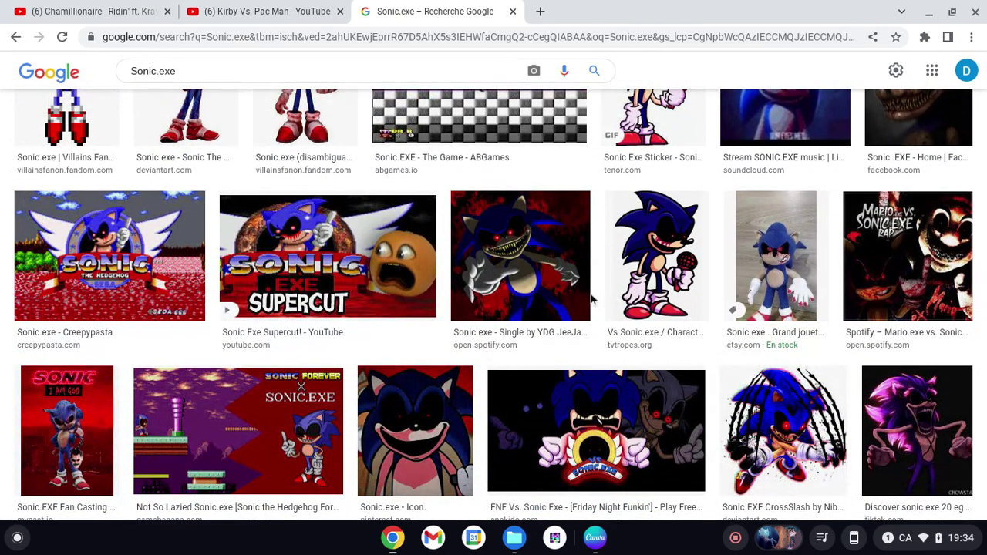
{"action": "scroll", "coordinate": [591, 299], "scroll_direction": "down", "scroll_amount": 2}
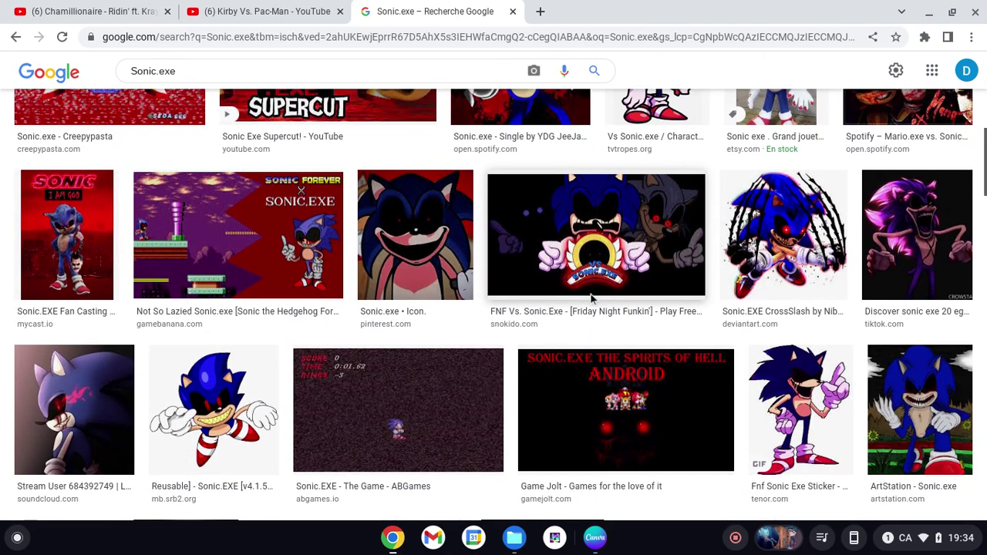
{"action": "scroll", "coordinate": [591, 296], "scroll_direction": "down", "scroll_amount": 1}
{"action": "scroll", "coordinate": [591, 299], "scroll_direction": "down", "scroll_amount": 1}
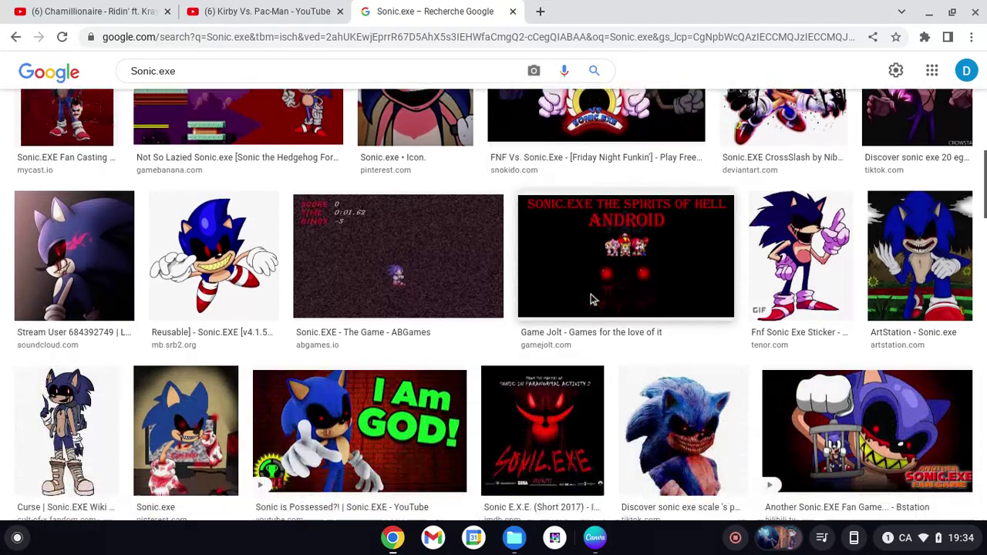
{"action": "scroll", "coordinate": [591, 299], "scroll_direction": "down", "scroll_amount": 1}
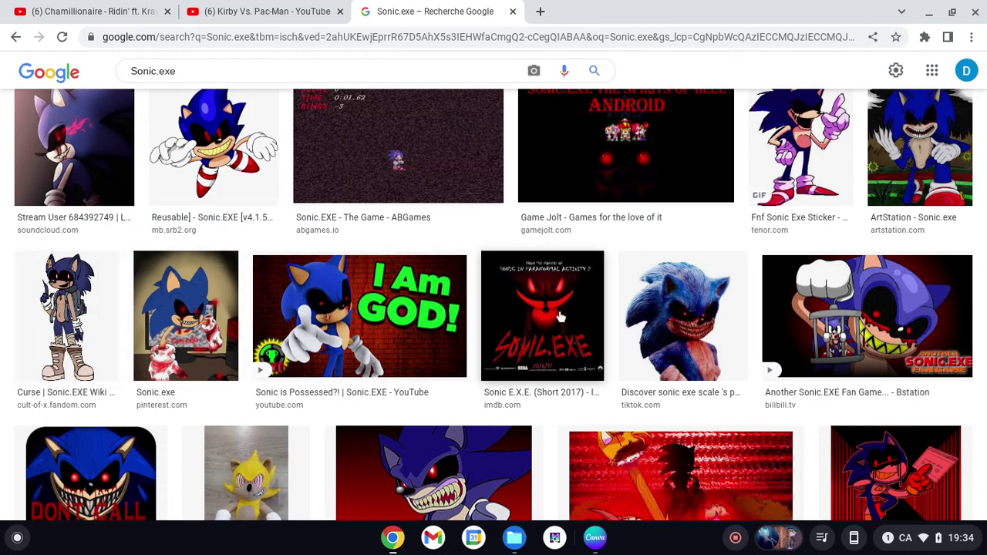
{"action": "scroll", "coordinate": [561, 317], "scroll_direction": "down", "scroll_amount": 3}
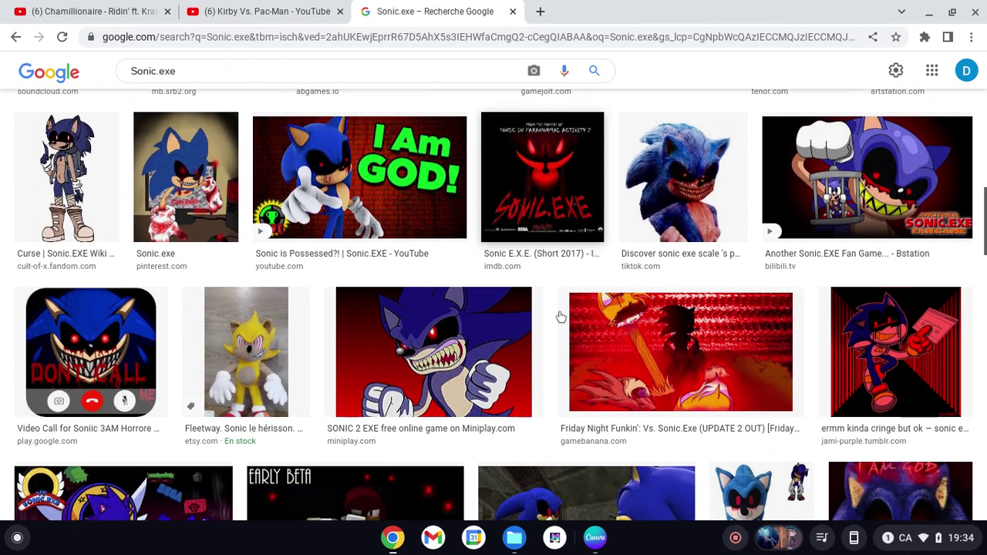
{"action": "scroll", "coordinate": [561, 317], "scroll_direction": "down", "scroll_amount": 2}
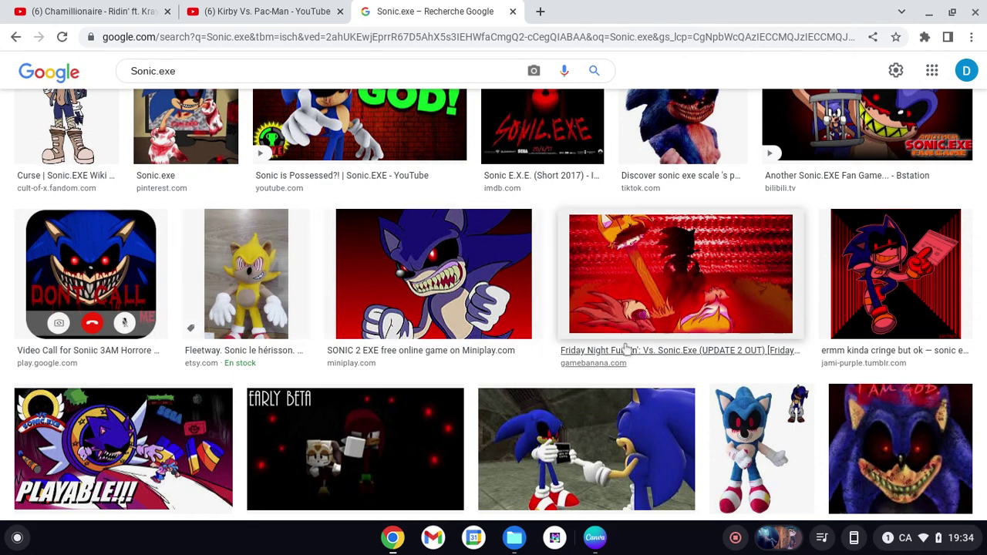
{"action": "scroll", "coordinate": [629, 347], "scroll_direction": "down", "scroll_amount": 3}
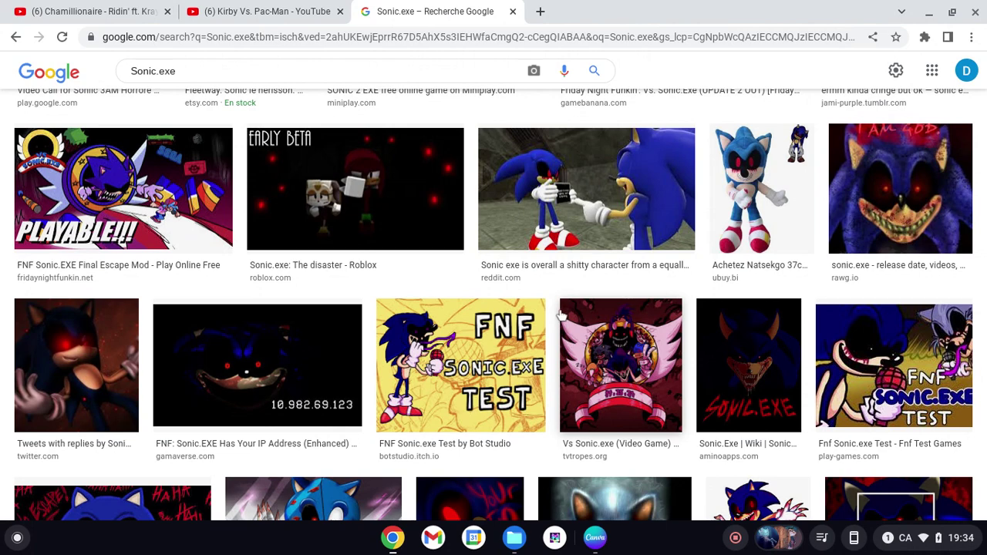
{"action": "scroll", "coordinate": [561, 315], "scroll_direction": "down", "scroll_amount": 1}
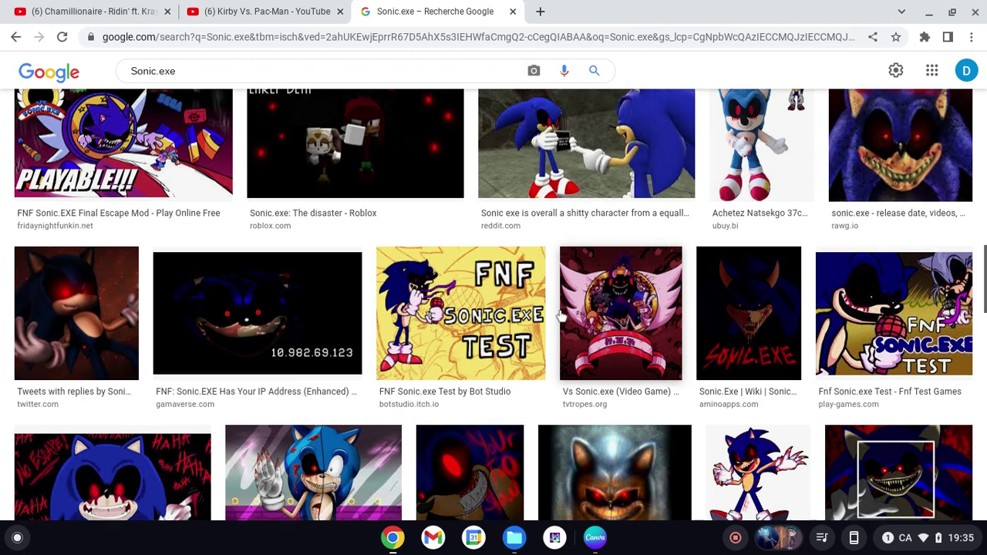
{"action": "scroll", "coordinate": [560, 316], "scroll_direction": "down", "scroll_amount": 1}
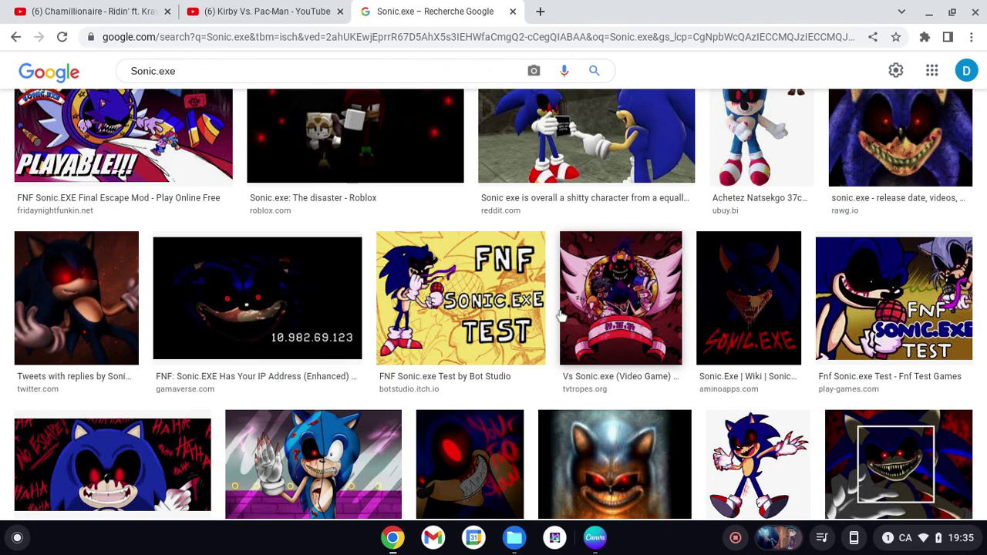
{"action": "scroll", "coordinate": [561, 316], "scroll_direction": "down", "scroll_amount": 5}
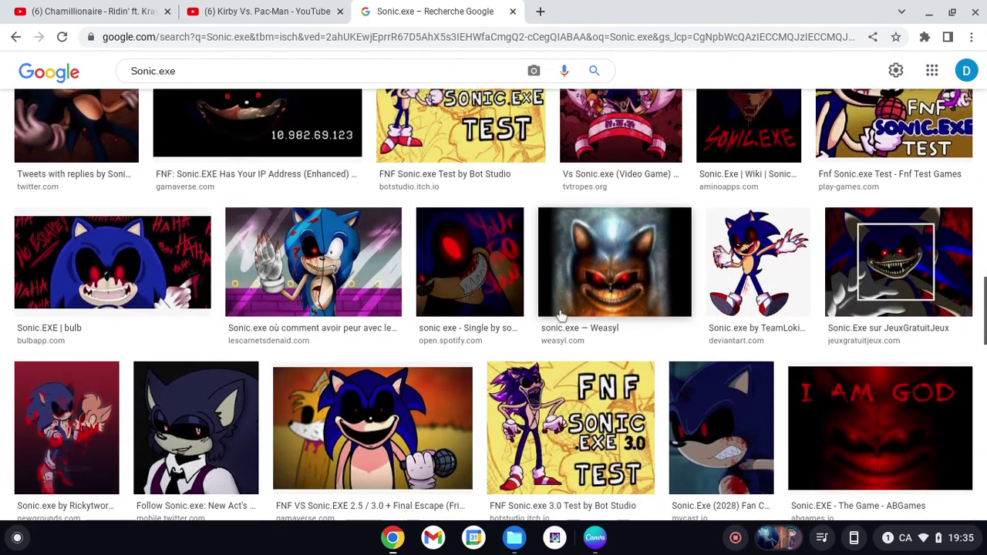
{"action": "scroll", "coordinate": [560, 316], "scroll_direction": "down", "scroll_amount": 1}
{"action": "scroll", "coordinate": [560, 316], "scroll_direction": "down", "scroll_amount": 4}
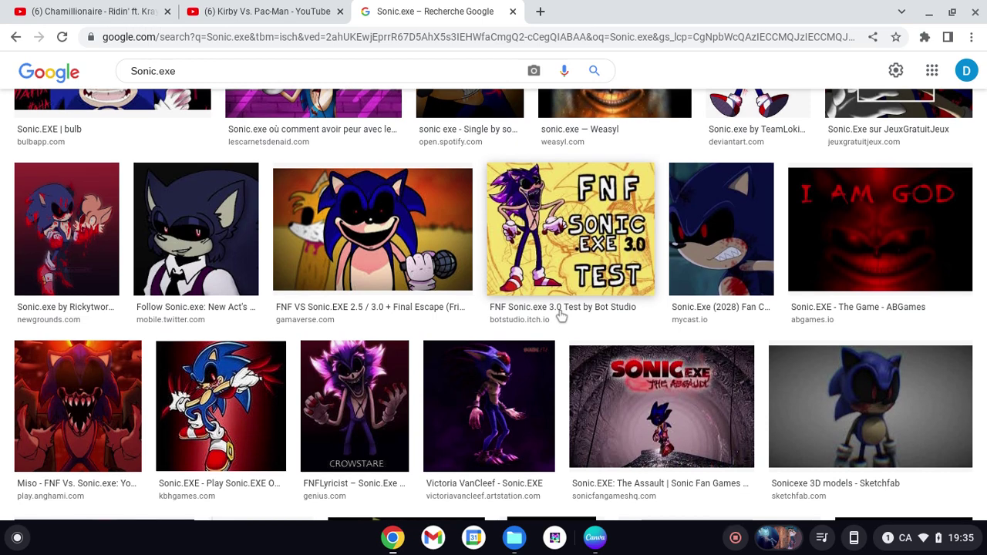
{"action": "scroll", "coordinate": [561, 316], "scroll_direction": "down", "scroll_amount": 3}
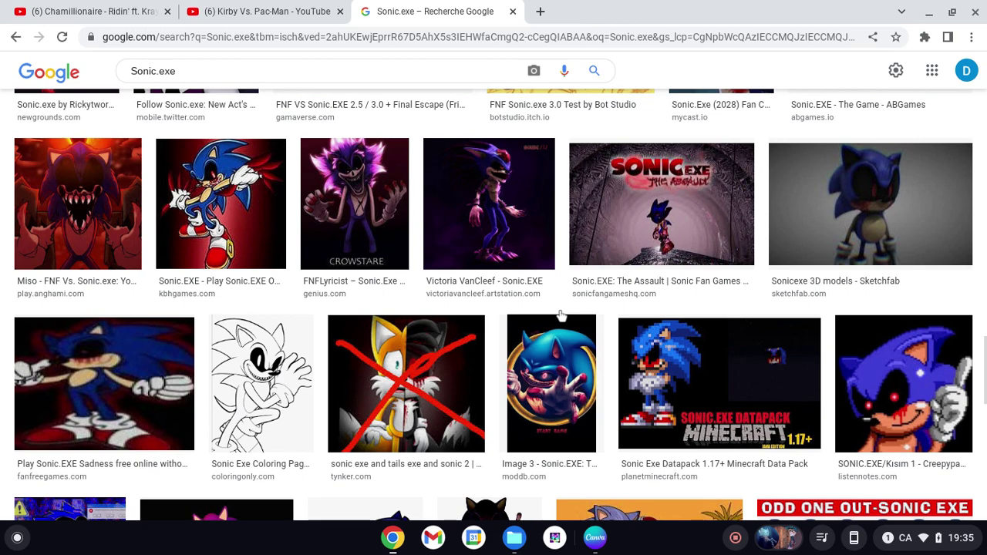
{"action": "scroll", "coordinate": [561, 316], "scroll_direction": "down", "scroll_amount": 1}
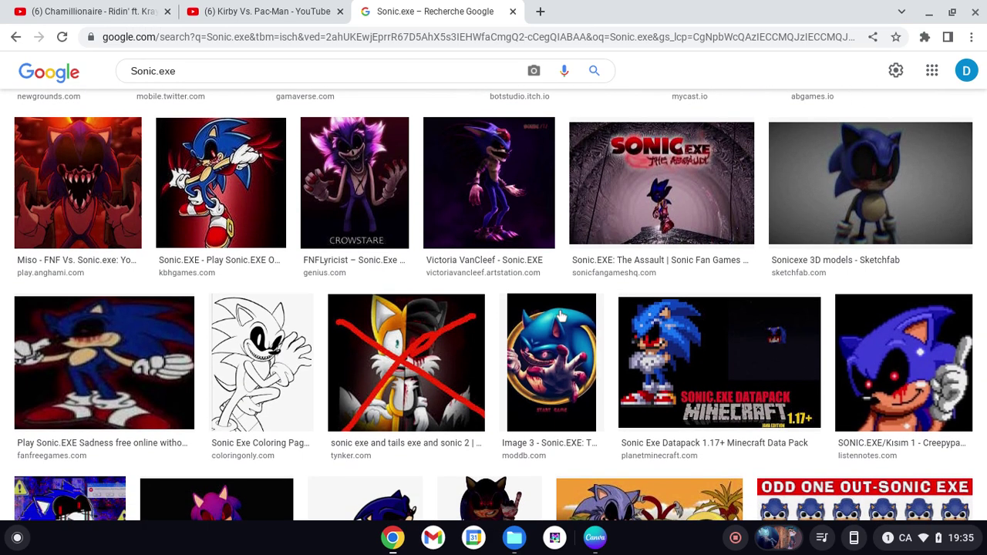
{"action": "scroll", "coordinate": [562, 316], "scroll_direction": "down", "scroll_amount": 1}
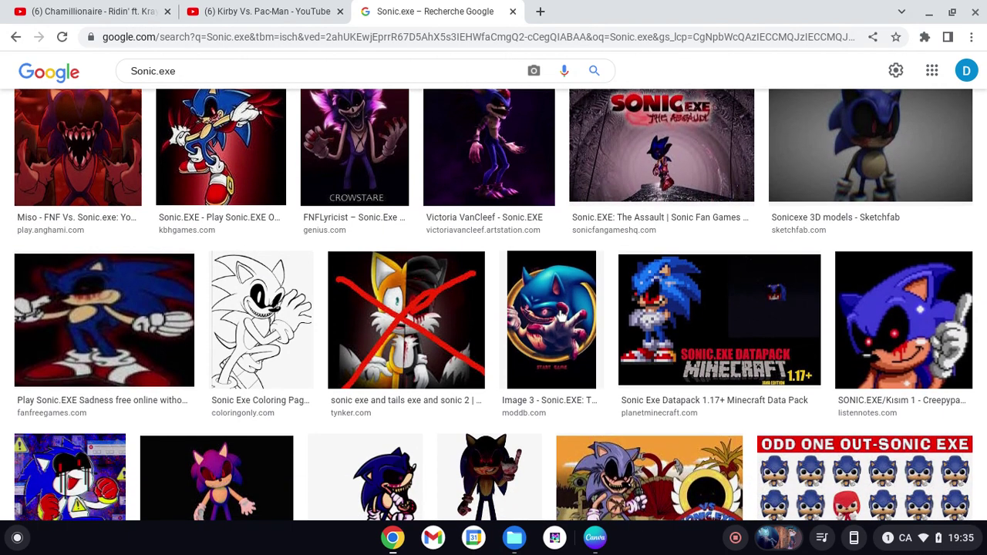
{"action": "scroll", "coordinate": [561, 316], "scroll_direction": "down", "scroll_amount": 3}
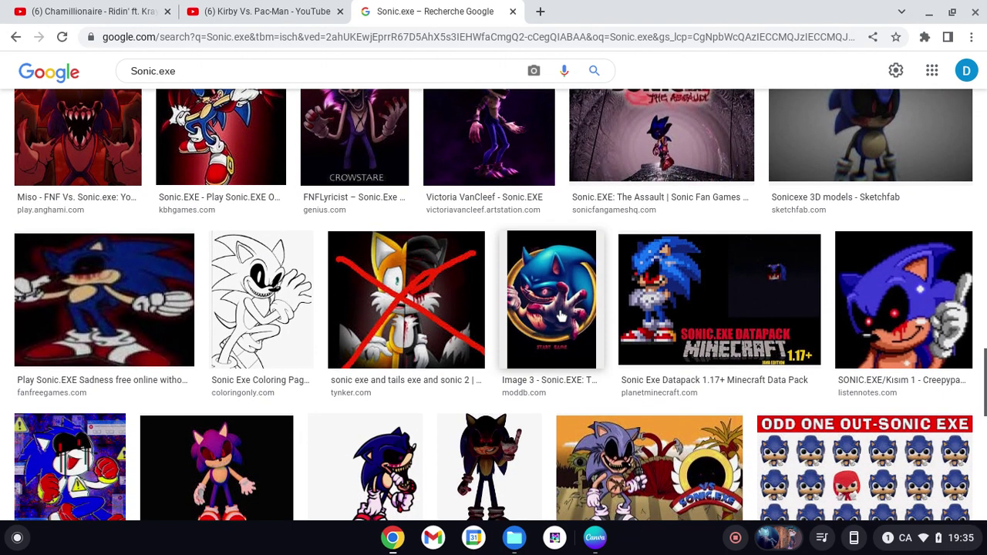
{"action": "scroll", "coordinate": [561, 316], "scroll_direction": "down", "scroll_amount": 2}
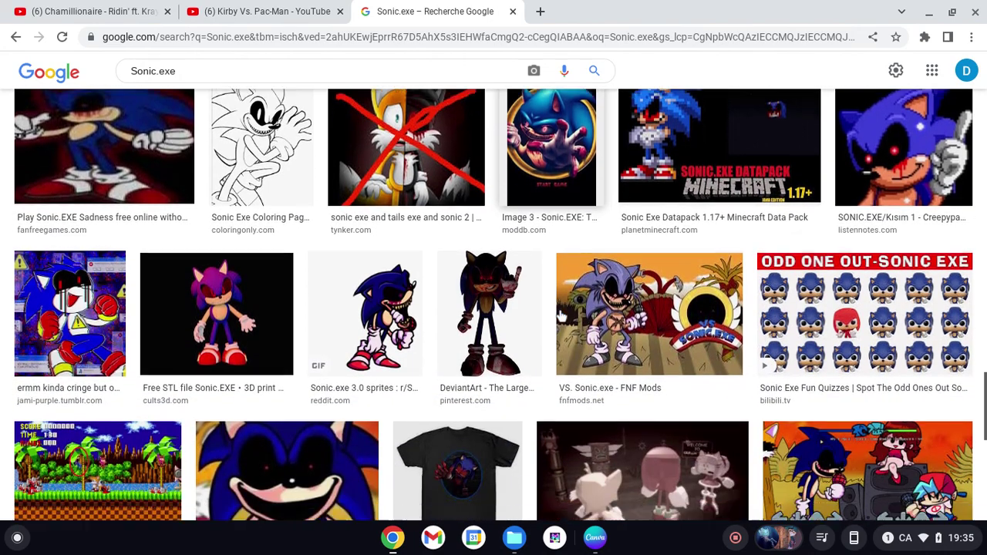
{"action": "scroll", "coordinate": [561, 316], "scroll_direction": "down", "scroll_amount": 4}
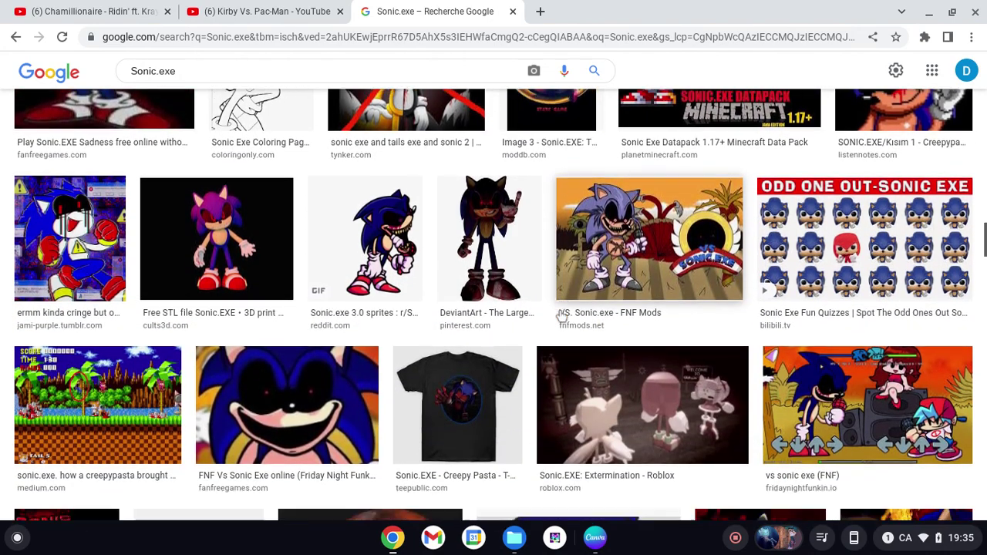
{"action": "scroll", "coordinate": [561, 316], "scroll_direction": "down", "scroll_amount": 3}
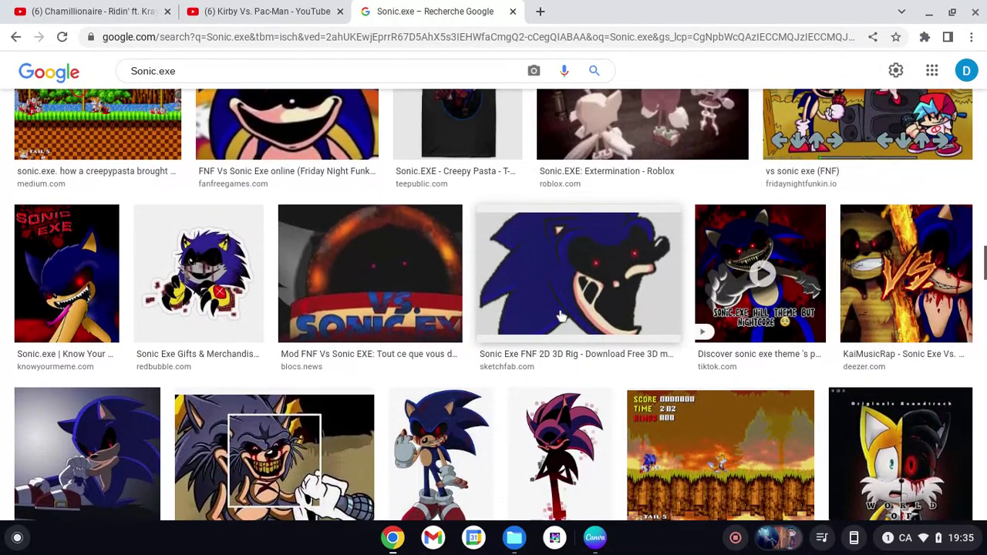
{"action": "scroll", "coordinate": [561, 317], "scroll_direction": "down", "scroll_amount": 1}
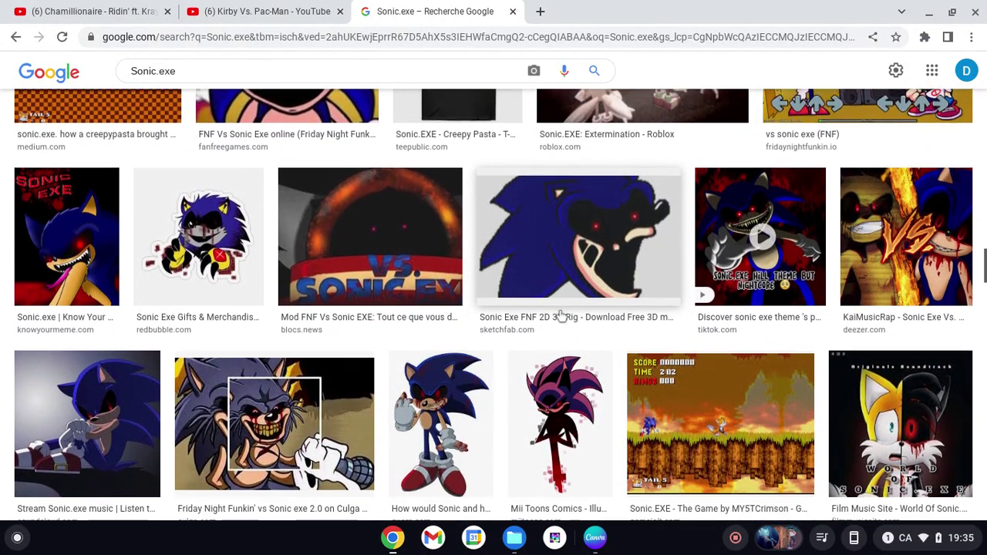
{"action": "scroll", "coordinate": [561, 316], "scroll_direction": "down", "scroll_amount": 2}
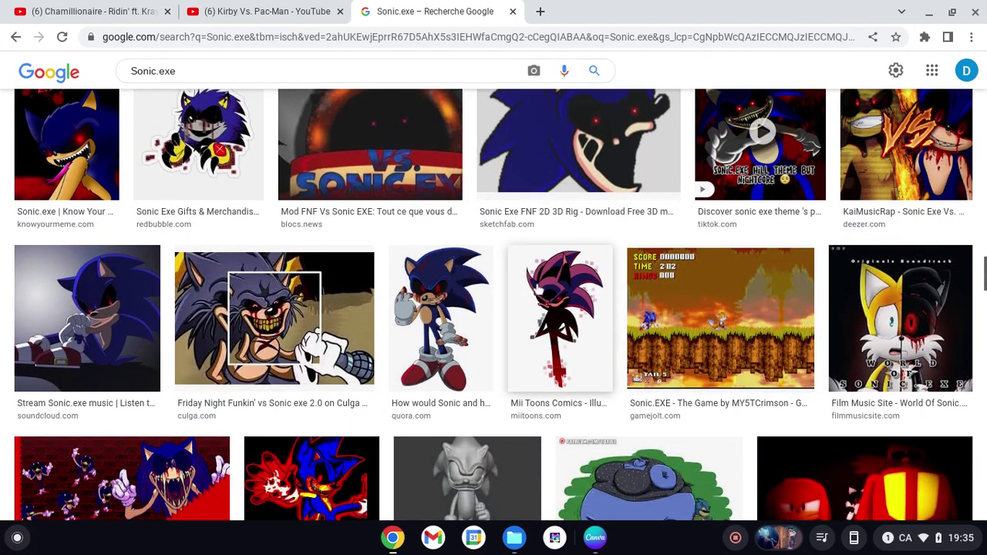
{"action": "left_click", "coordinate": [577, 357]}
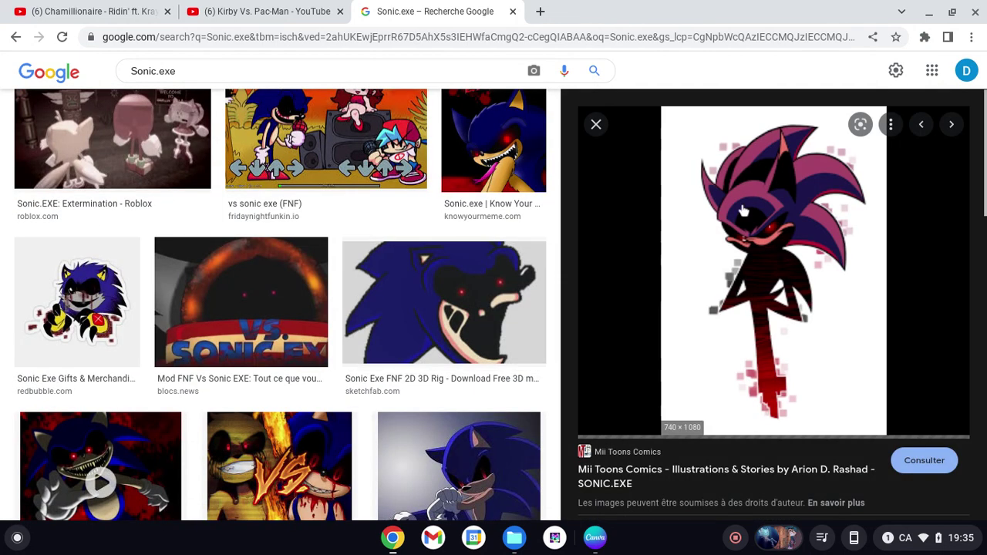
{"action": "left_click", "coordinate": [596, 124]}
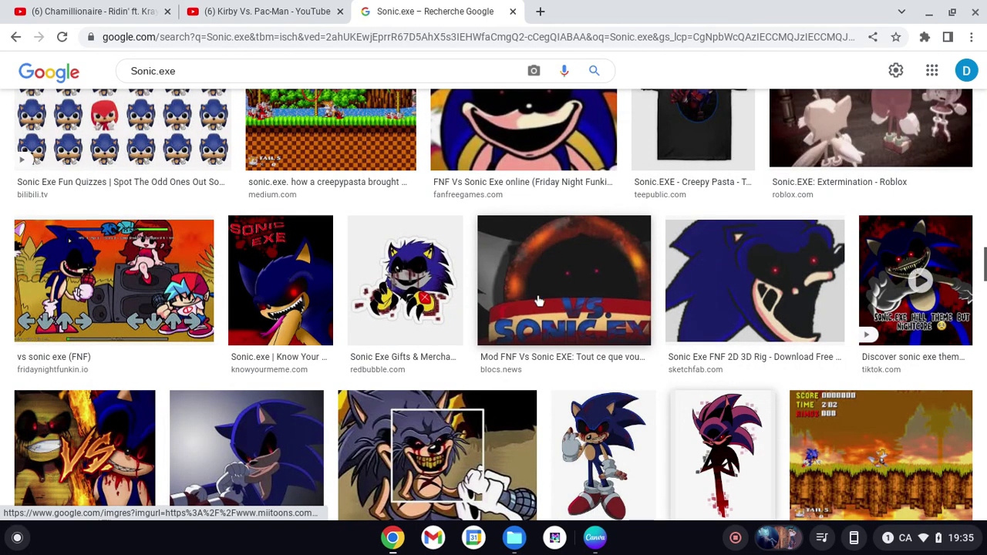
Save the full-body Sonic.exe image from Quora in the image results to Downloads, keeping its default file name.
{"action": "scroll", "coordinate": [517, 278], "scroll_direction": "down", "scroll_amount": 2}
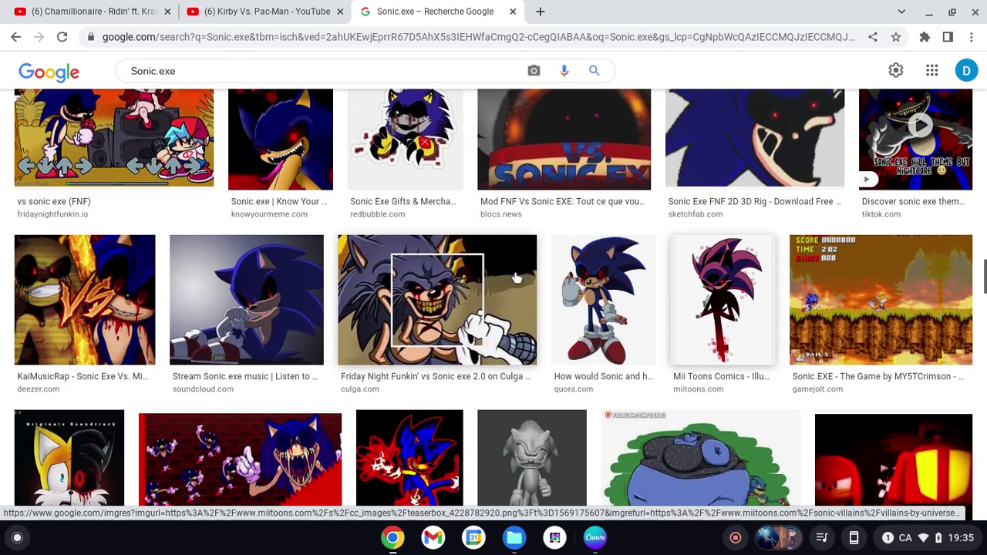
{"action": "left_click", "coordinate": [595, 287]}
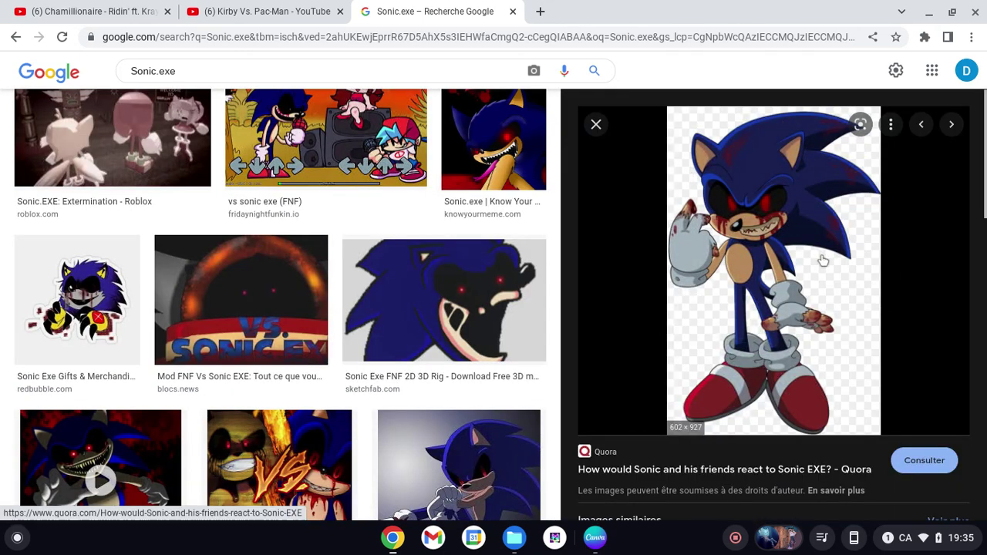
{"action": "right_click", "coordinate": [779, 263]}
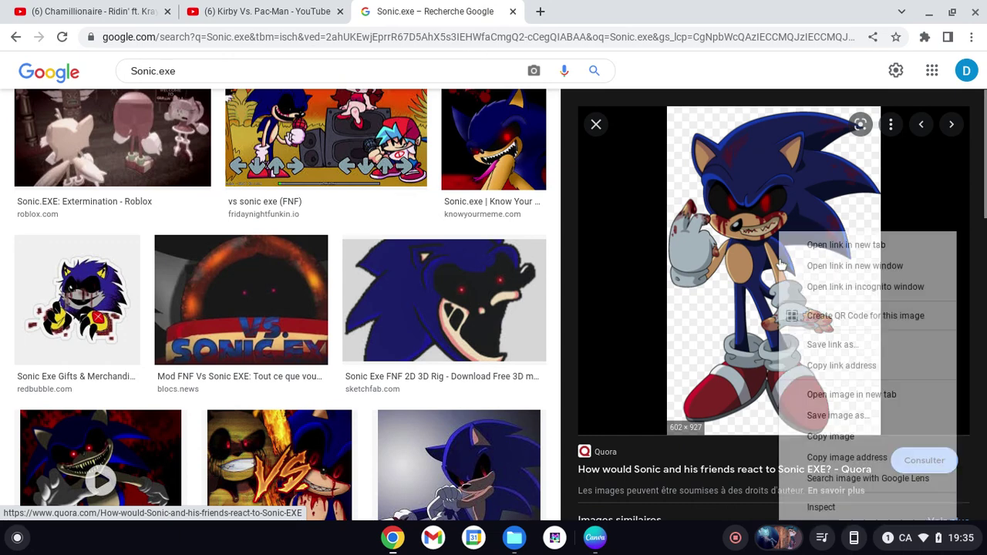
{"action": "left_click", "coordinate": [833, 413]}
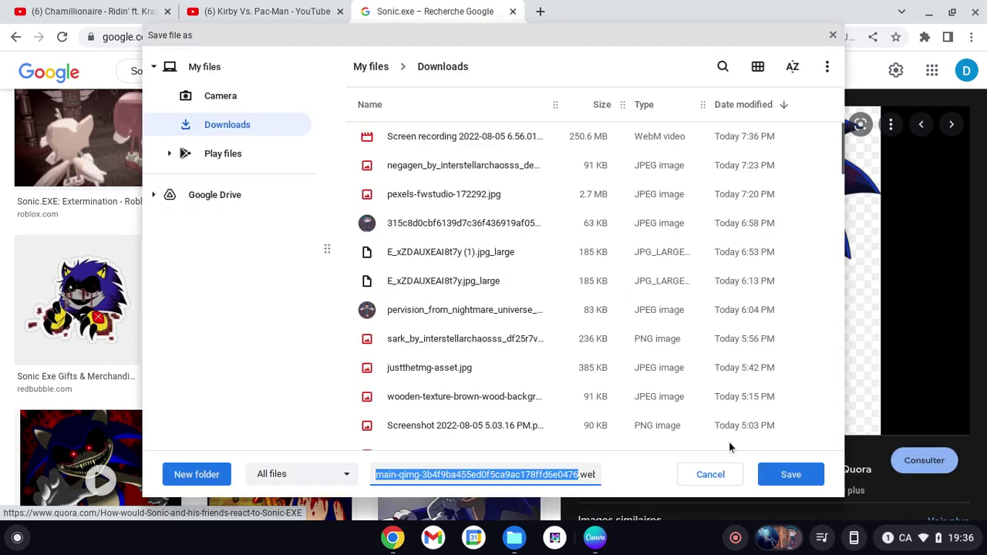
{"action": "left_click", "coordinate": [779, 475]}
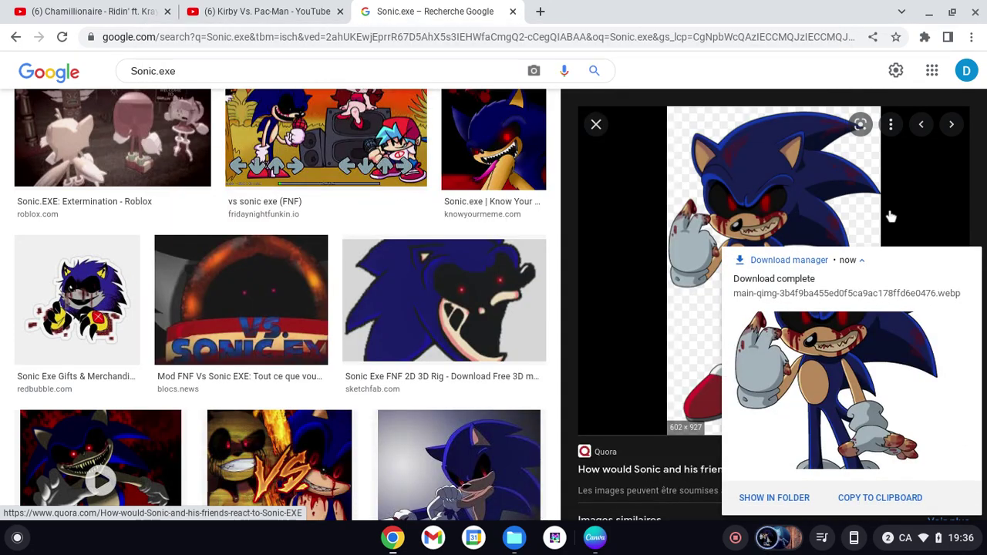
{"action": "left_click", "coordinate": [973, 259]}
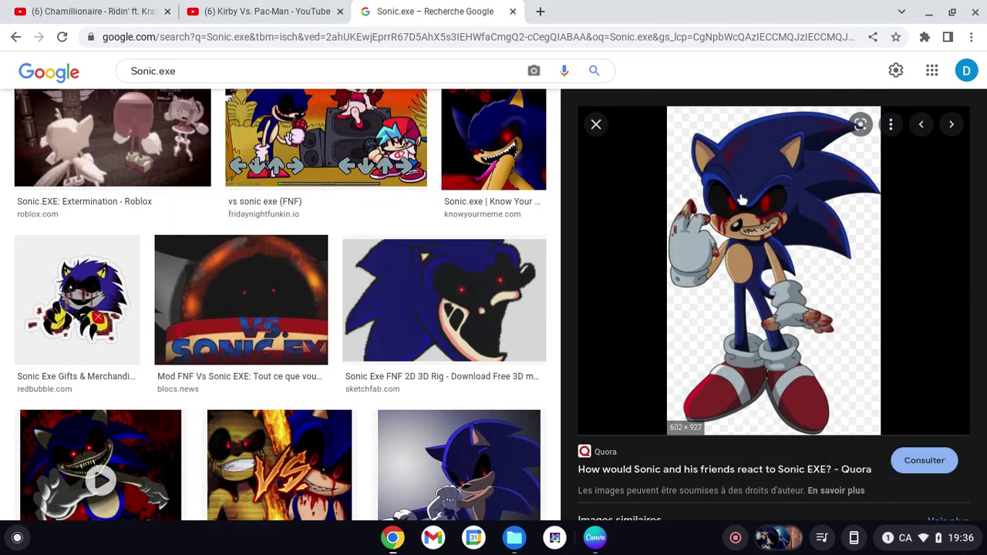
{"action": "left_click", "coordinate": [598, 125]}
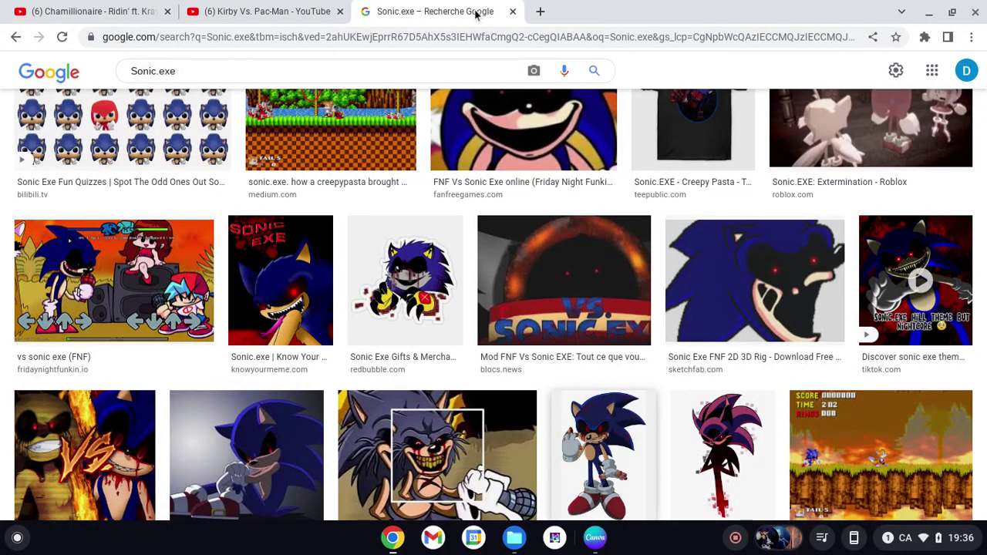
Switch to Canva and start a photo edit with the wooden plank picture pexels-fwstudio-172292.jpg from the Download folder.
{"action": "left_click", "coordinate": [594, 537]}
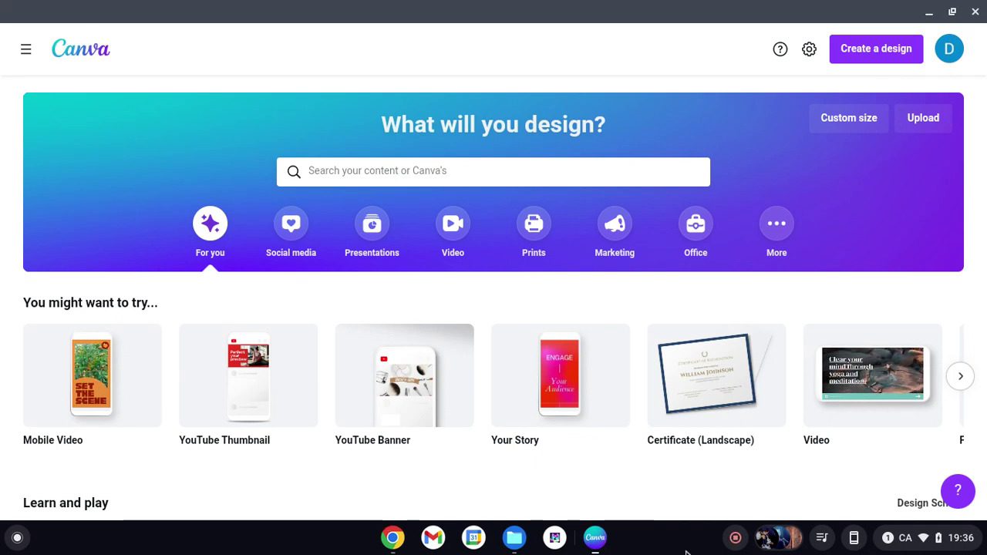
{"action": "left_click", "coordinate": [895, 49]}
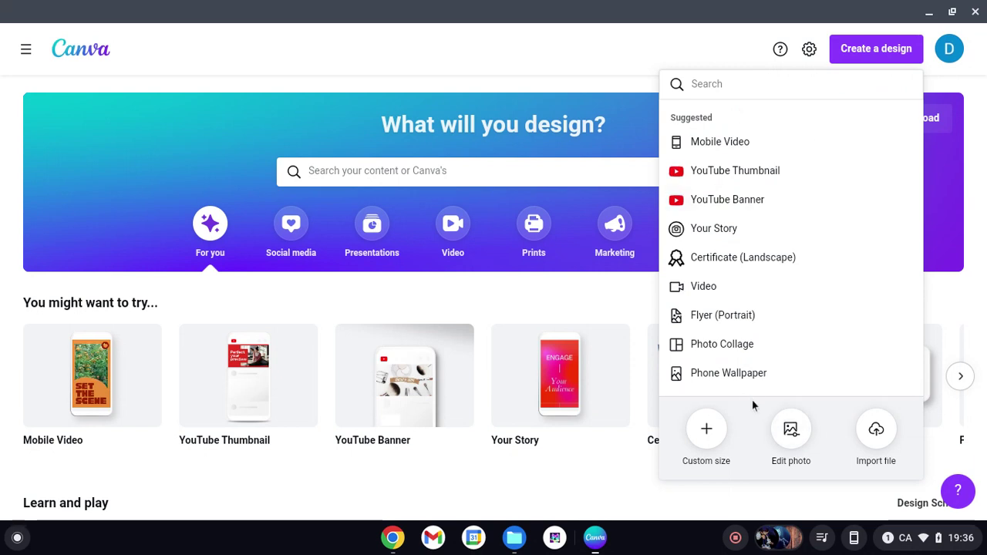
{"action": "left_click", "coordinate": [791, 432]}
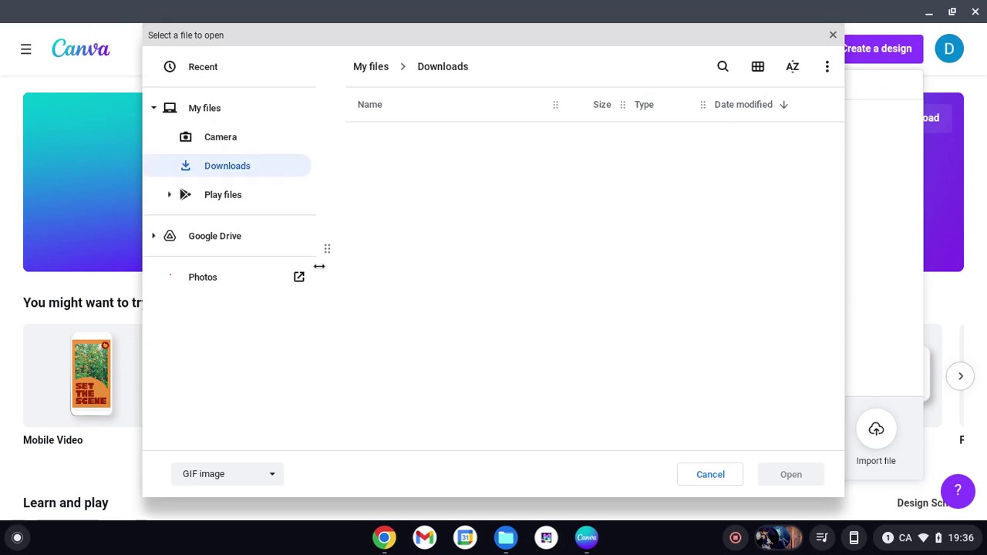
{"action": "left_click", "coordinate": [290, 279]}
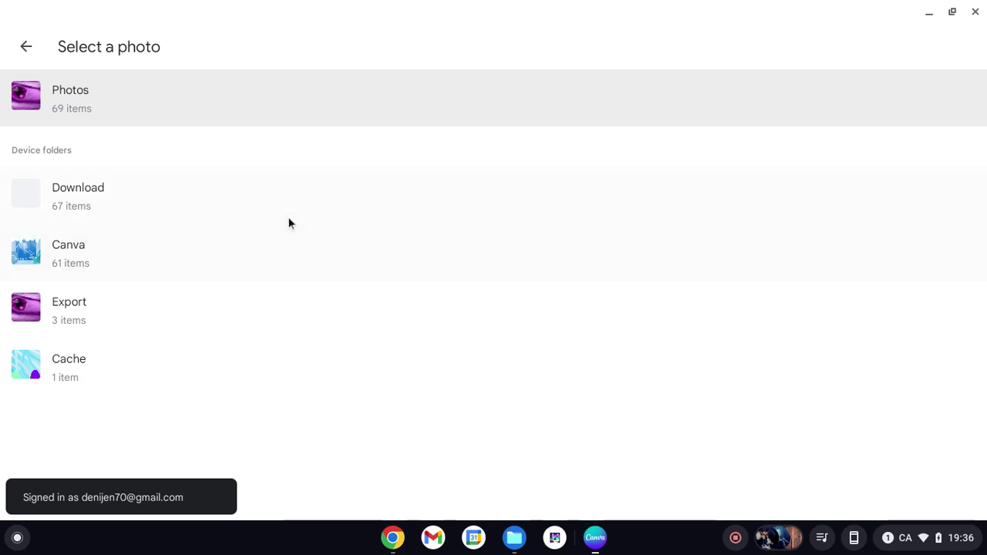
{"action": "left_click", "coordinate": [279, 195]}
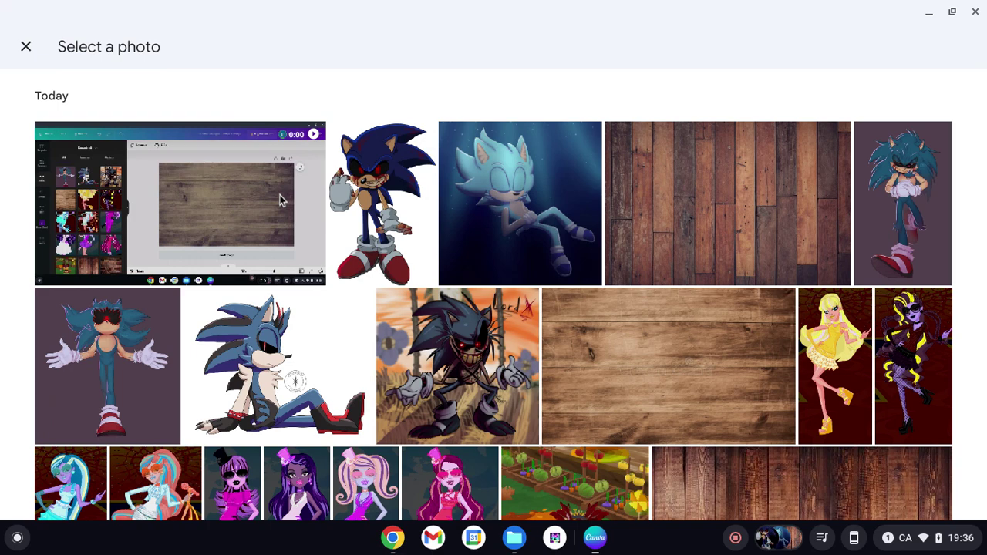
{"action": "left_click", "coordinate": [646, 206]}
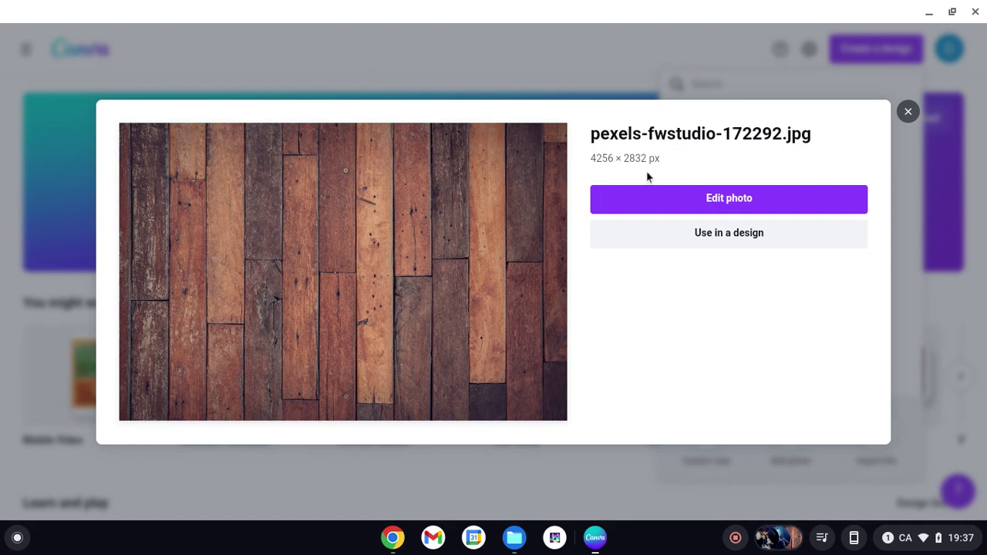
{"action": "left_click", "coordinate": [655, 195]}
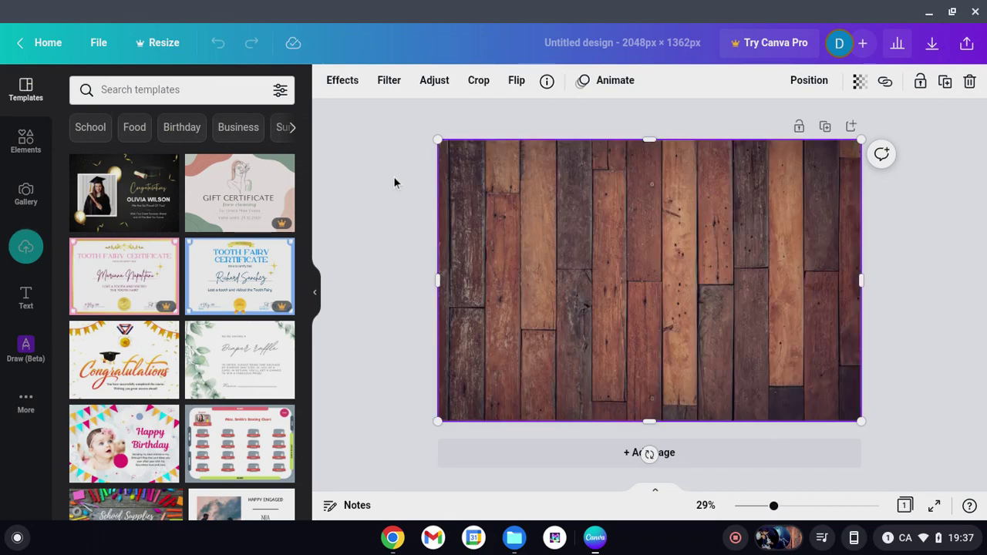
Try the Blush and Peppermint presets of the Duotone effect on the wooden plank photo.
{"action": "left_click", "coordinate": [346, 77]}
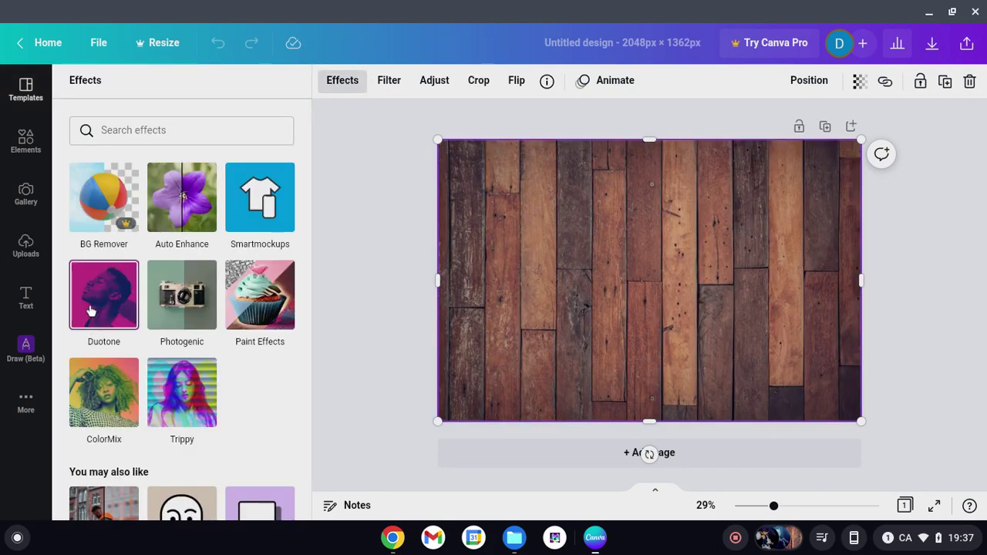
{"action": "left_click", "coordinate": [91, 310]}
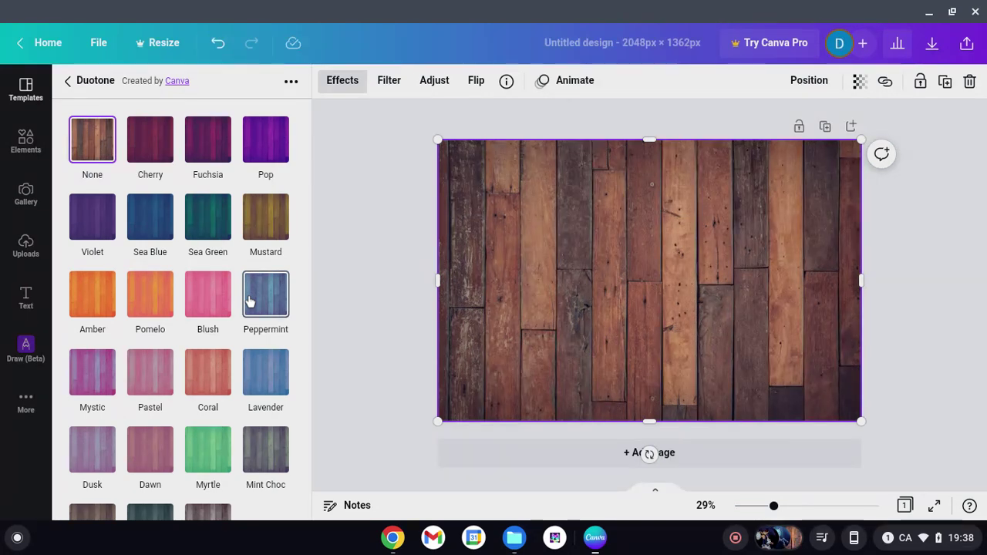
{"action": "scroll", "coordinate": [276, 266], "scroll_direction": "down", "scroll_amount": 1}
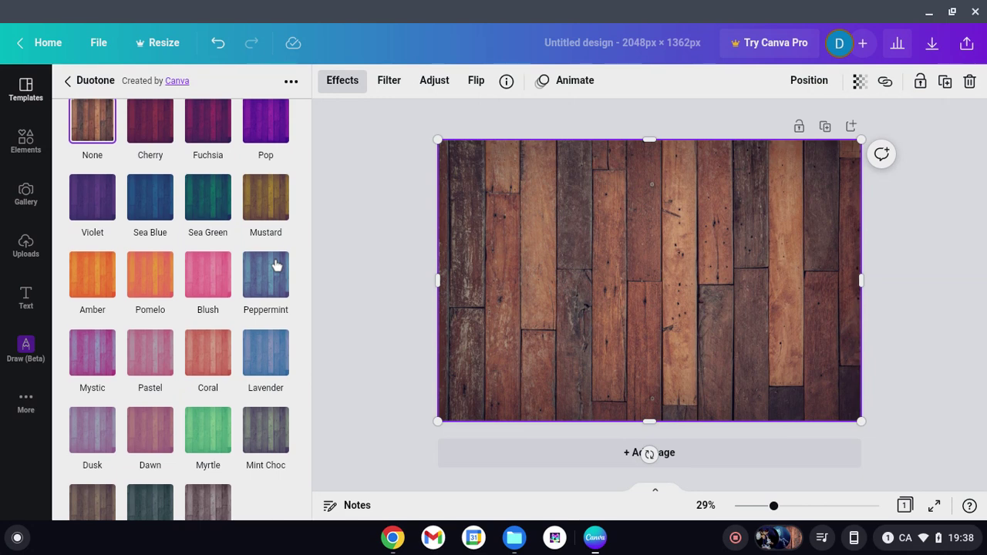
{"action": "scroll", "coordinate": [275, 265], "scroll_direction": "down", "scroll_amount": 2}
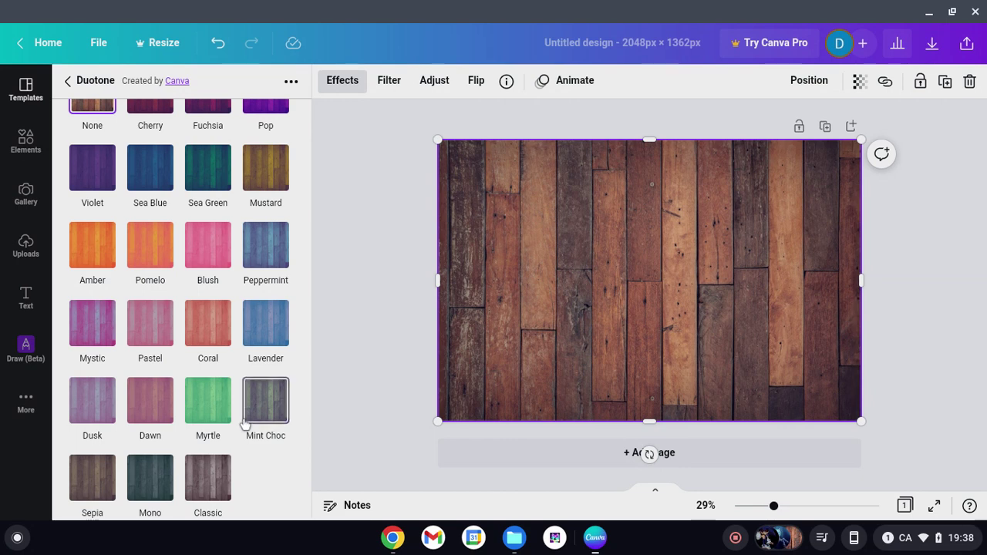
{"action": "scroll", "coordinate": [215, 337], "scroll_direction": "up", "scroll_amount": 1}
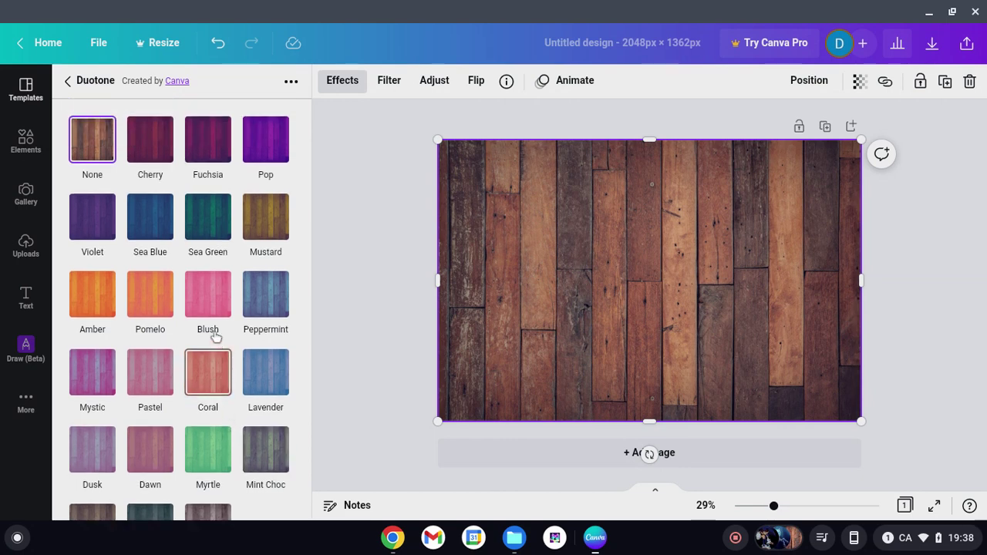
{"action": "left_click", "coordinate": [209, 142]}
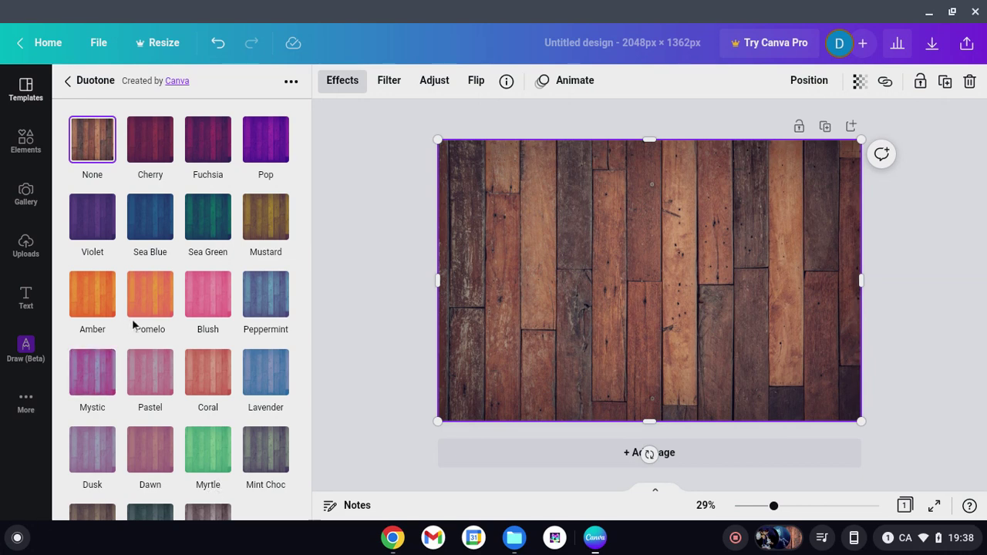
{"action": "left_click", "coordinate": [207, 309]}
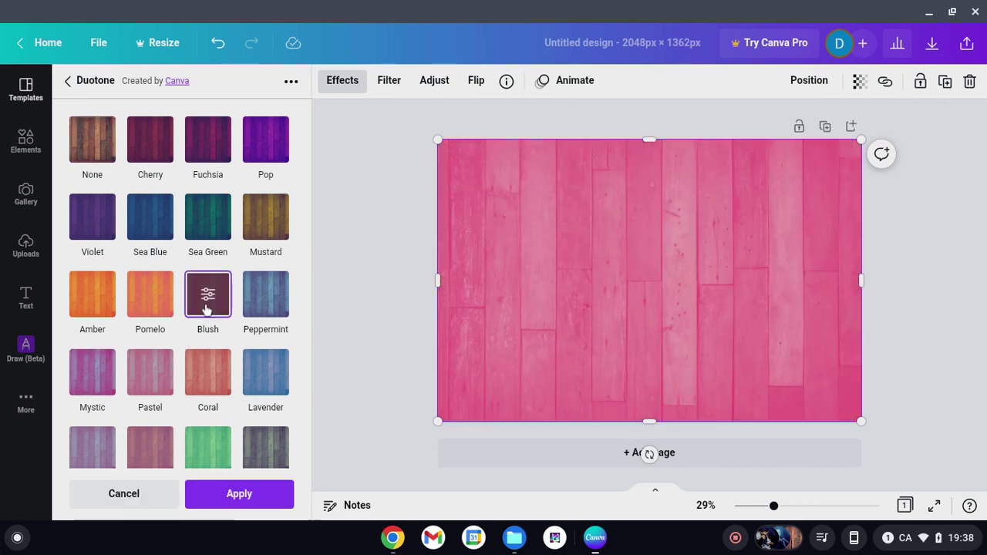
{"action": "left_click", "coordinate": [264, 303]}
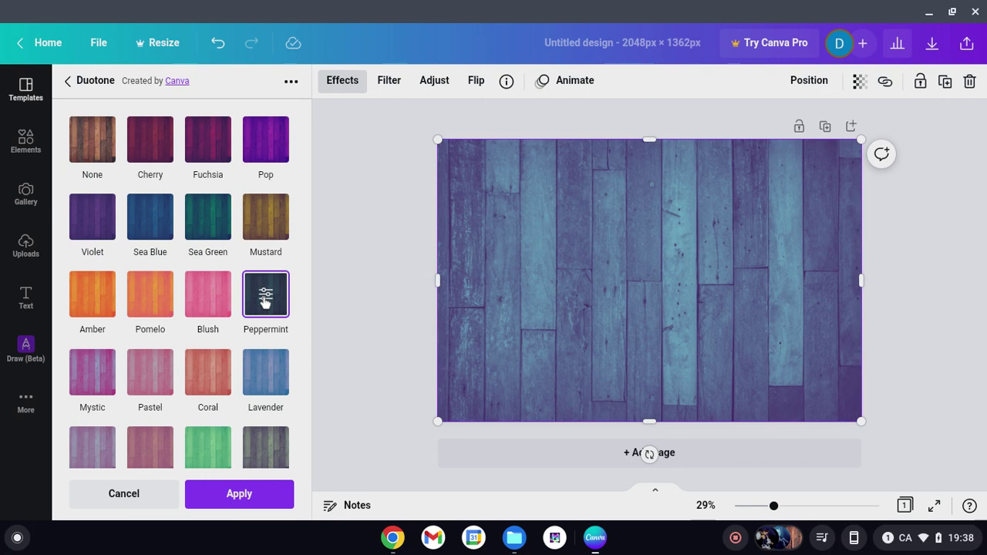
{"action": "scroll", "coordinate": [264, 300], "scroll_direction": "down", "scroll_amount": 1}
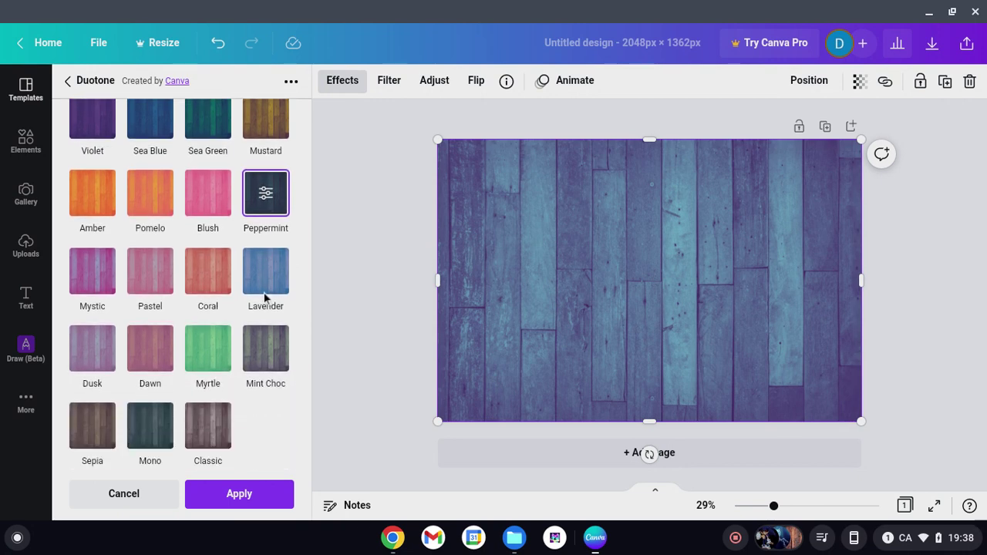
Customize the Peppermint duotone by setting its shadows to the dark purple #250742.
{"action": "left_click", "coordinate": [265, 197]}
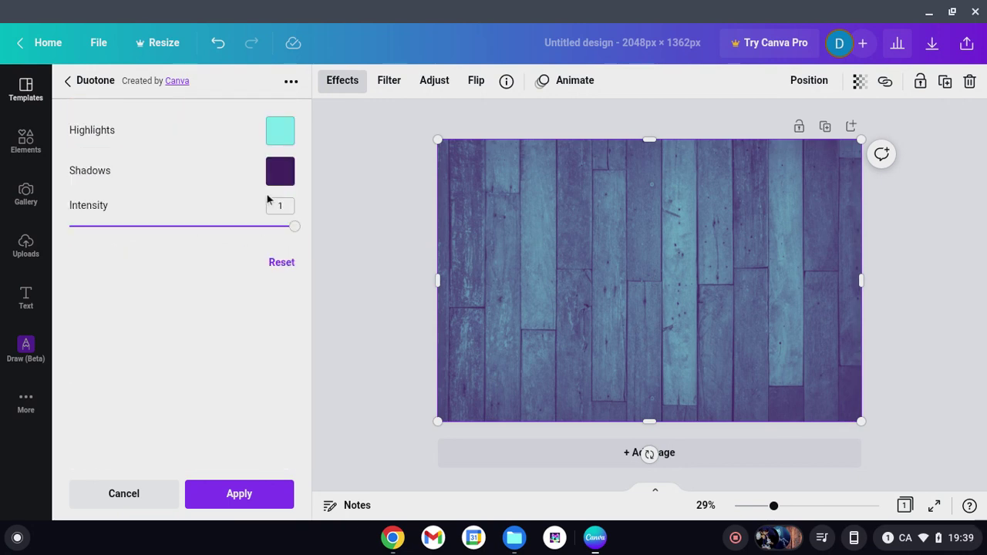
{"action": "left_click", "coordinate": [280, 170]}
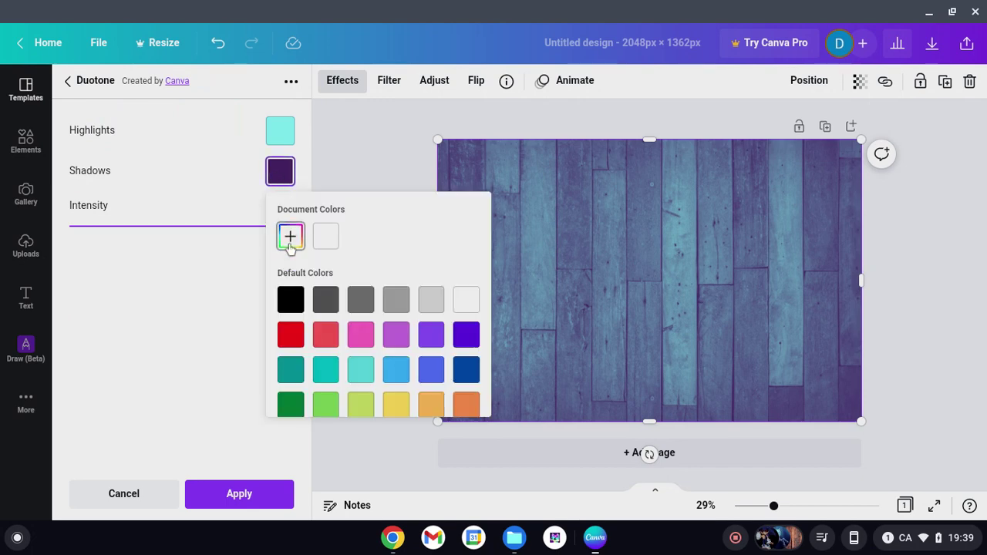
{"action": "left_click", "coordinate": [290, 235]}
{"action": "left_click", "coordinate": [441, 323]}
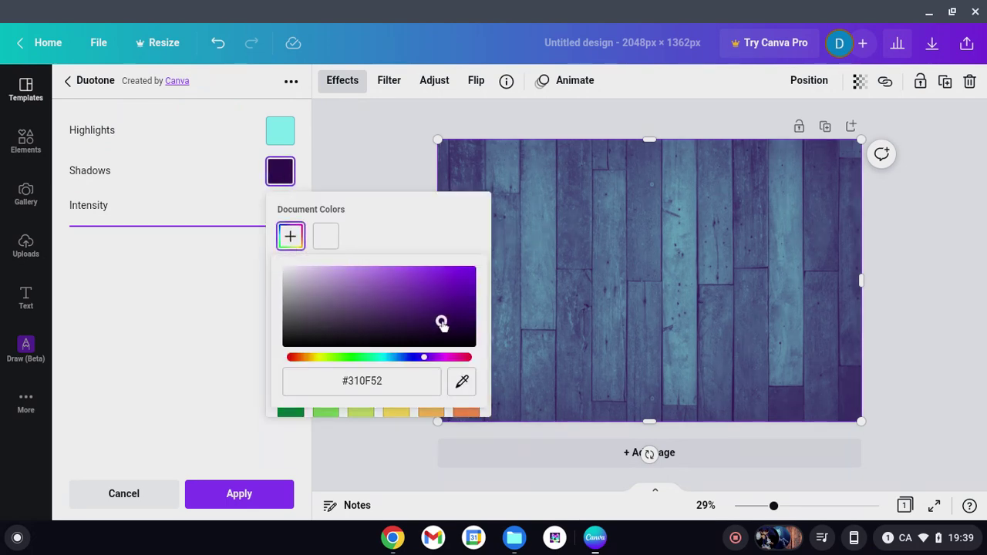
{"action": "left_click", "coordinate": [456, 327]}
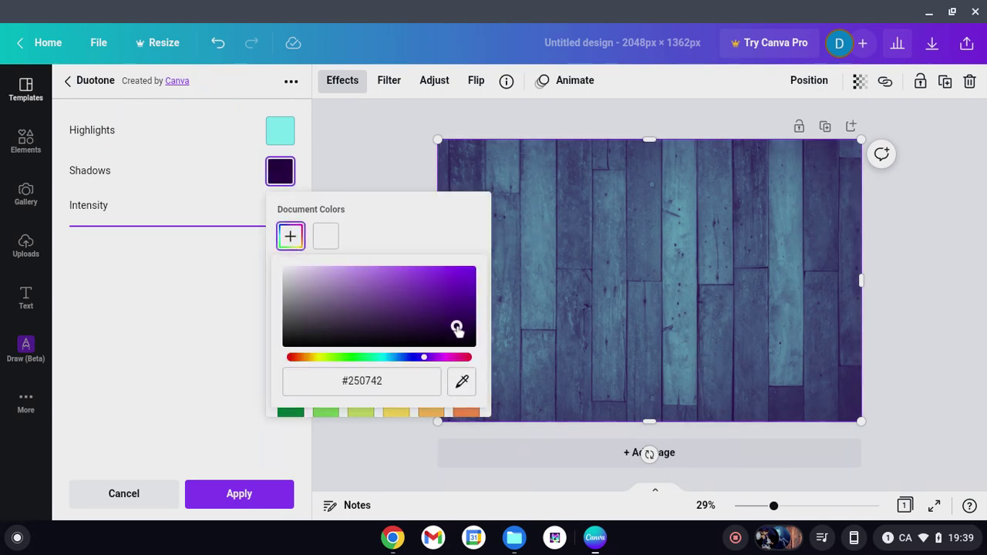
{"action": "left_click", "coordinate": [168, 283]}
Set the duotone highlights to a pale cyan, try to apply the effect to the wood photo, and deselect it.
{"action": "left_click", "coordinate": [281, 133]}
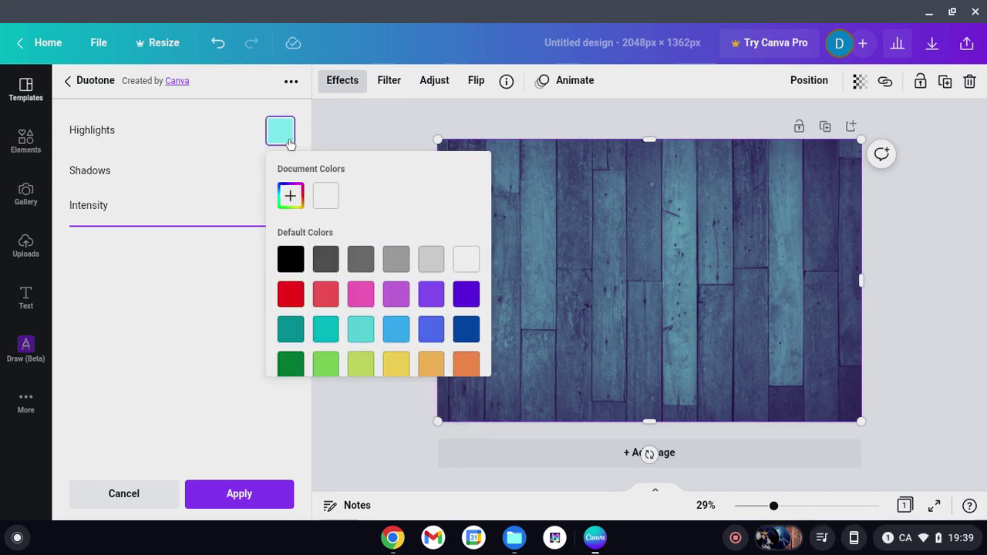
{"action": "left_click", "coordinate": [290, 195]}
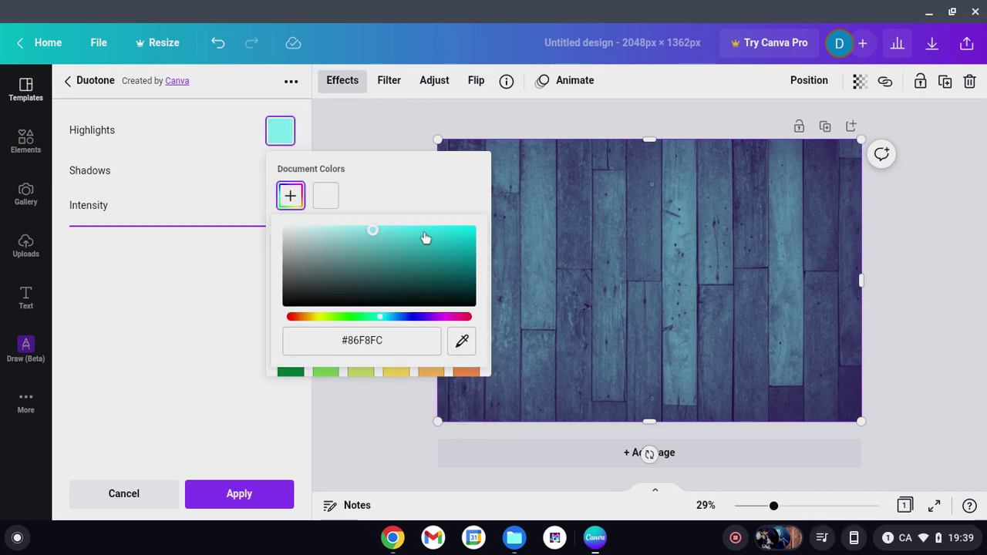
{"action": "left_click_drag", "start_coordinate": [377, 237], "coordinate": [312, 230]}
{"action": "left_click", "coordinate": [213, 288]}
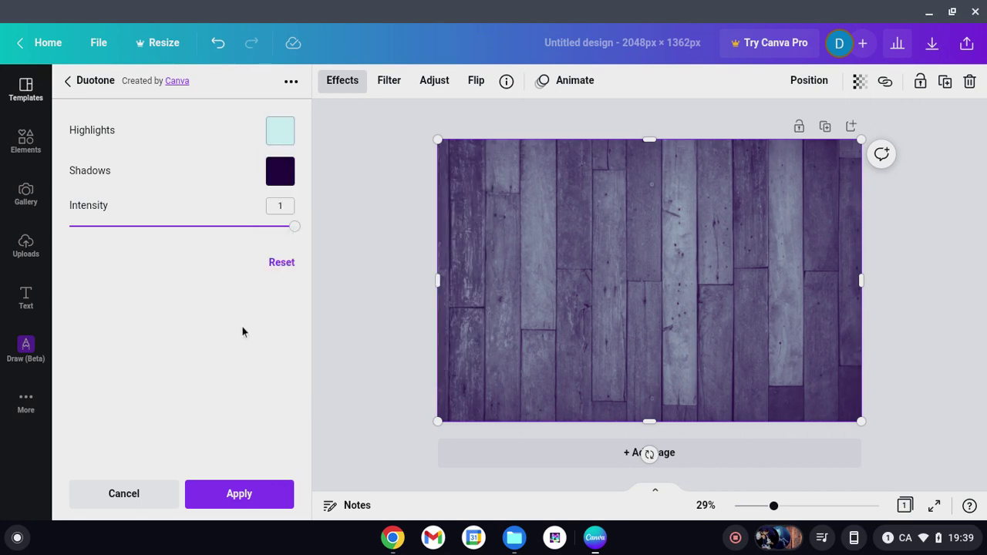
{"action": "left_click", "coordinate": [271, 493]}
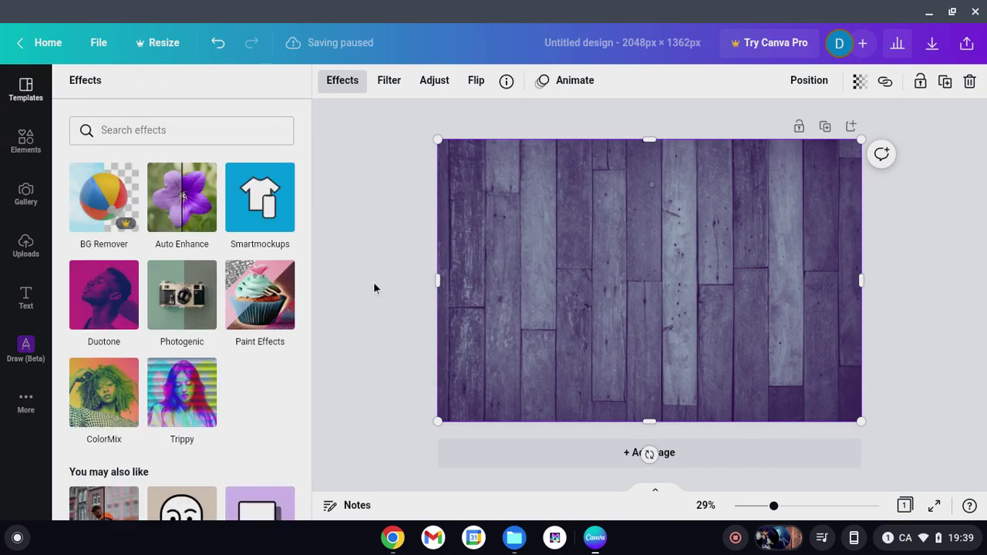
{"action": "left_click", "coordinate": [381, 253]}
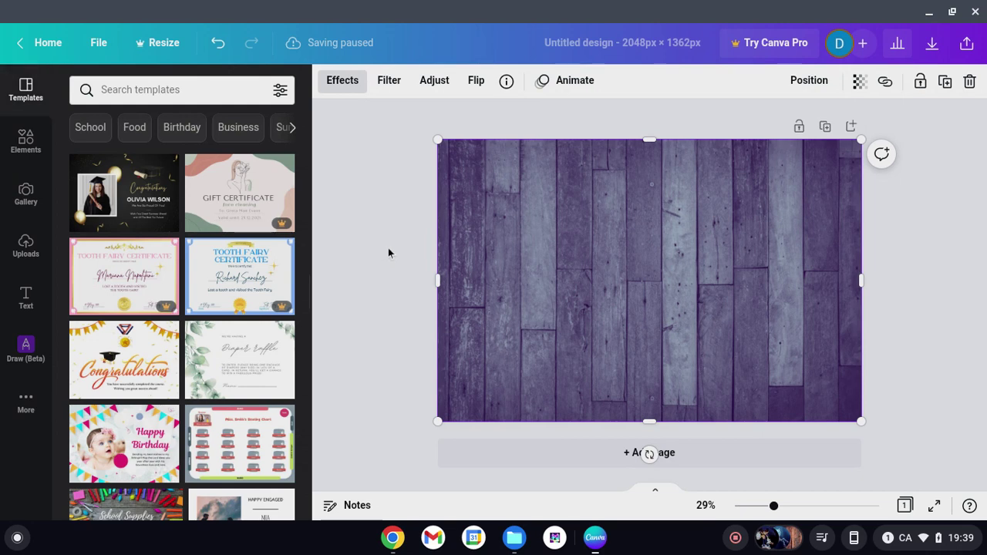
{"action": "left_click", "coordinate": [387, 248]}
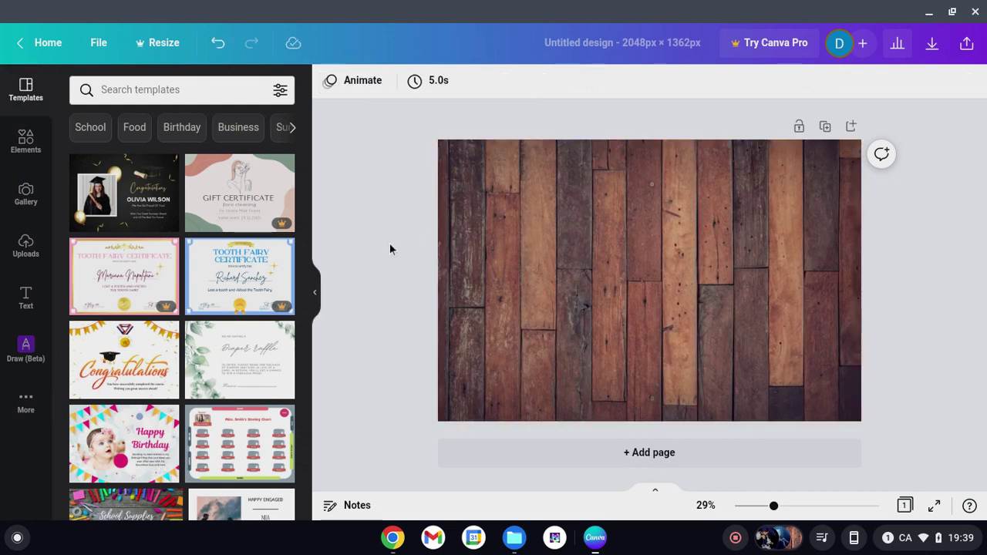
Apply the Peppermint preset of the Duotone effect to the wooden plank background and open its color settings.
{"action": "left_click", "coordinate": [487, 277]}
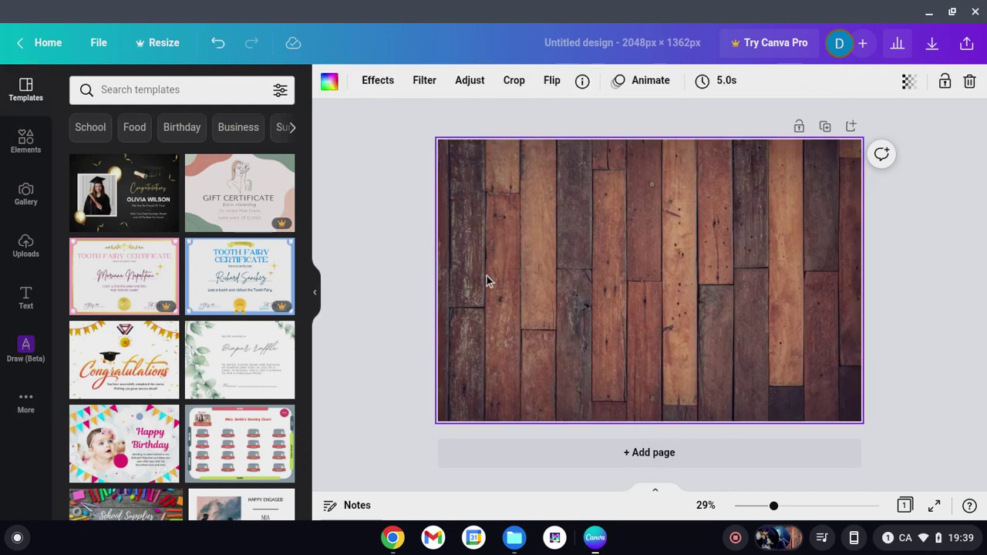
{"action": "left_click", "coordinate": [377, 80]}
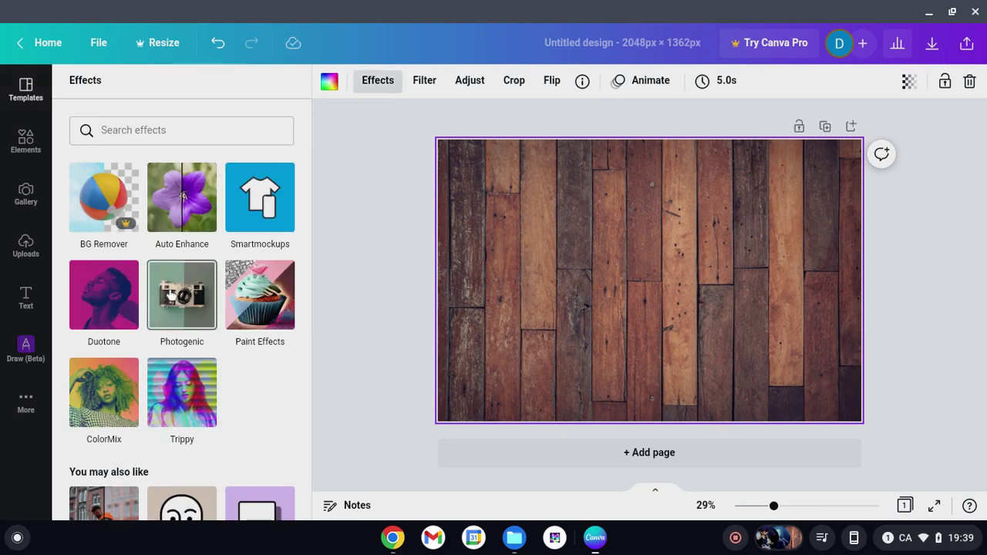
{"action": "left_click", "coordinate": [121, 302]}
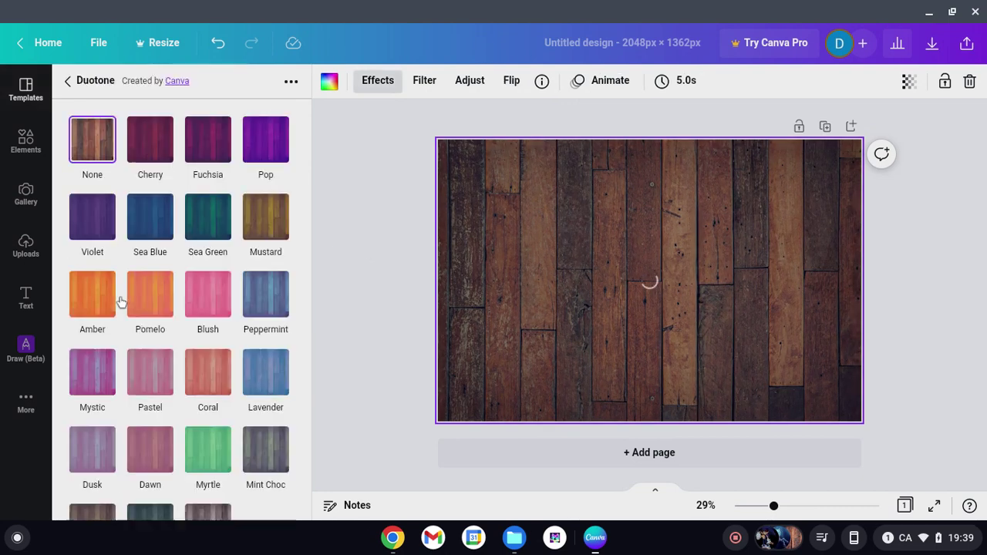
{"action": "left_click", "coordinate": [256, 305]}
{"action": "left_click", "coordinate": [265, 297]}
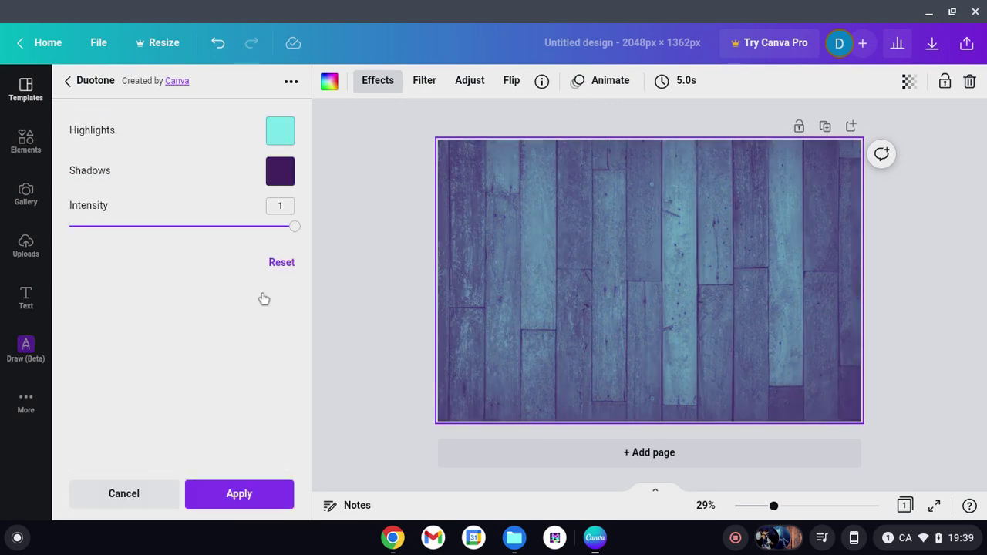
Set the shadows of the background's Peppermint duotone to a custom very dark purple.
{"action": "left_click", "coordinate": [277, 176]}
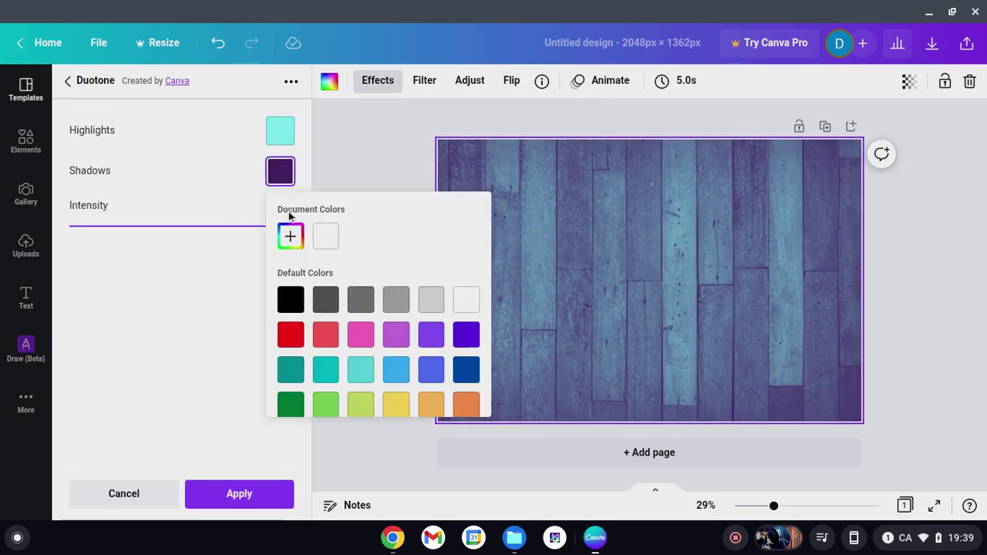
{"action": "left_click", "coordinate": [290, 236]}
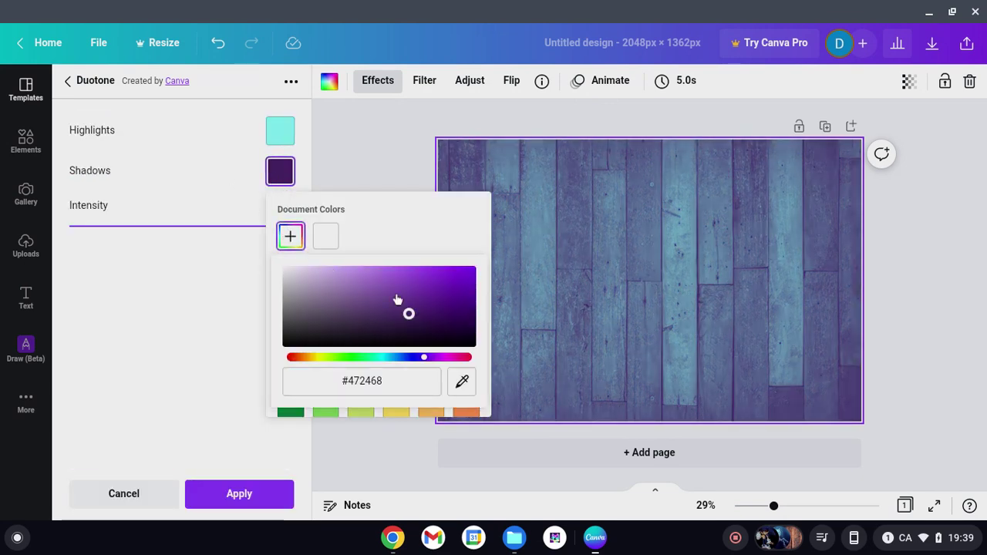
{"action": "left_click", "coordinate": [464, 324]}
{"action": "left_click", "coordinate": [204, 273]}
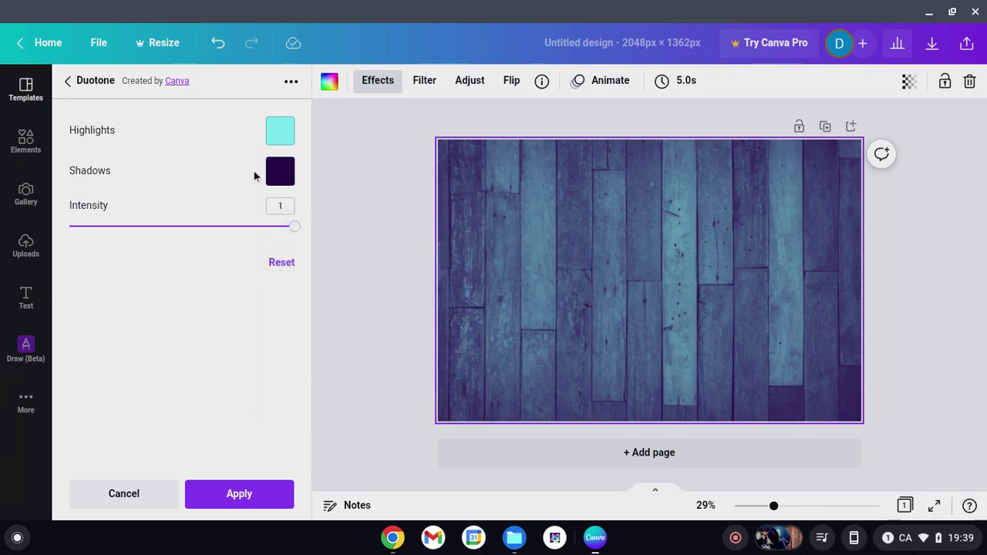
Set the duotone highlights to a custom pale teal and apply the effect to the wooden plank background.
{"action": "left_click", "coordinate": [280, 130]}
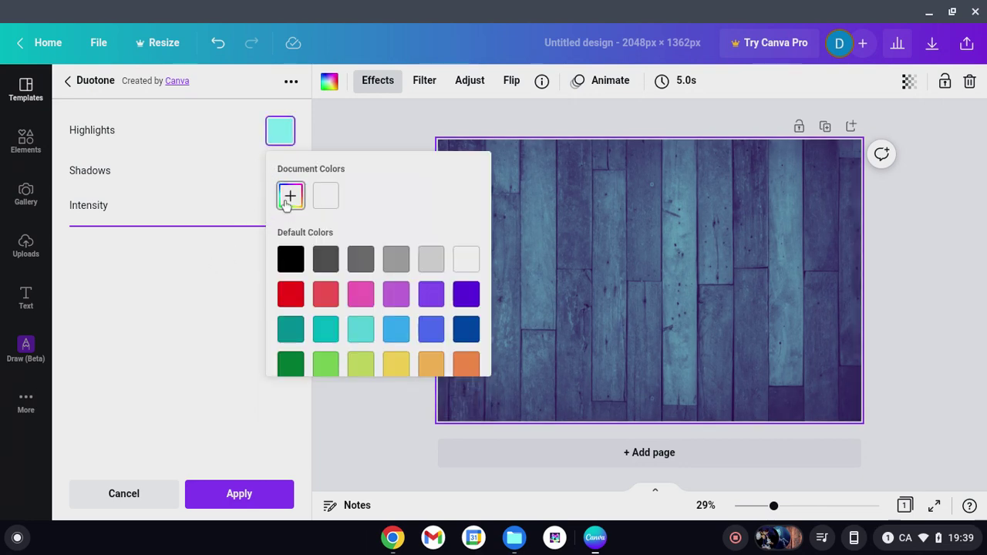
{"action": "left_click", "coordinate": [289, 195]}
{"action": "left_click", "coordinate": [309, 233]}
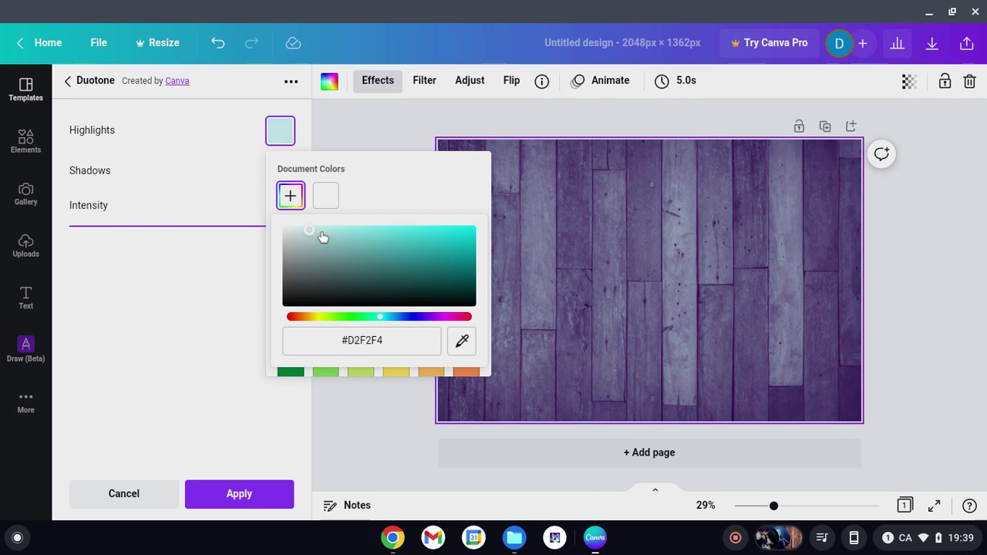
{"action": "left_click", "coordinate": [321, 232]}
{"action": "left_click", "coordinate": [165, 309]}
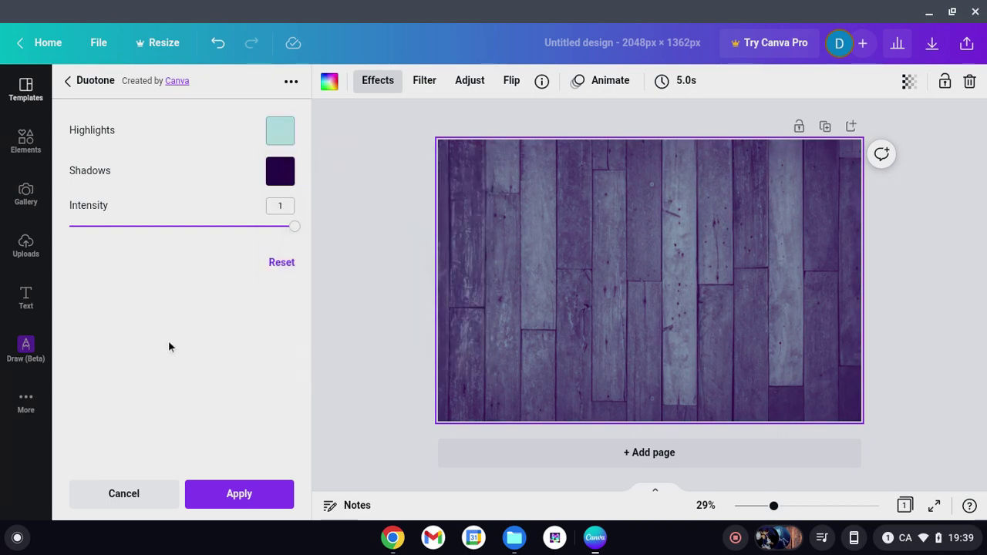
{"action": "left_click", "coordinate": [220, 490]}
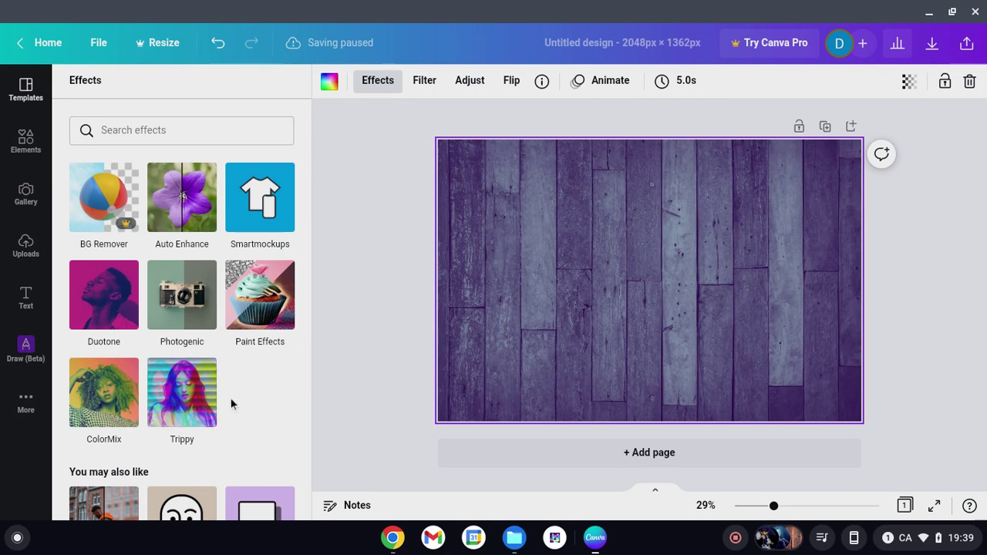
Add the Sonic.exe character image from the gallery to the page, enlarge it and center it on the planks.
{"action": "left_click", "coordinate": [32, 194]}
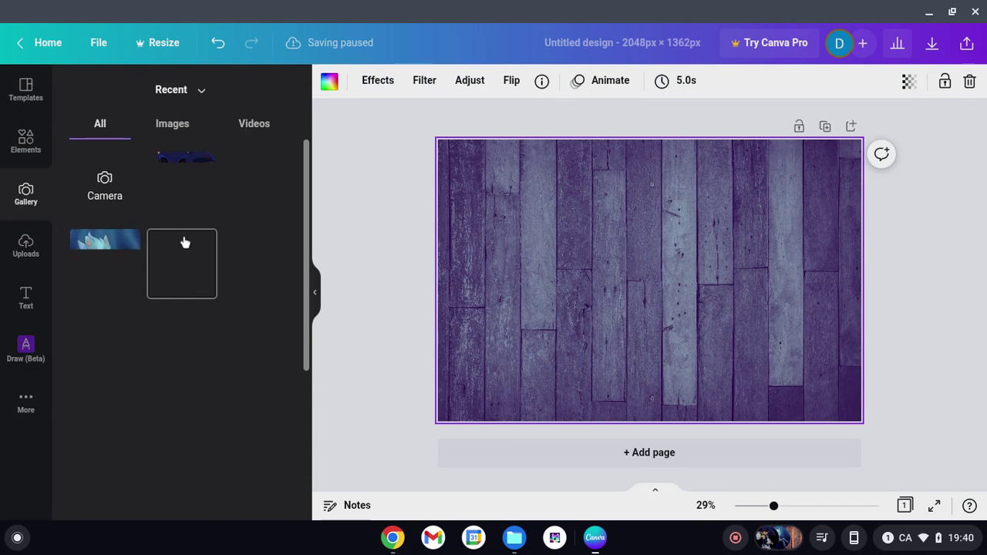
{"action": "left_click", "coordinate": [176, 192]}
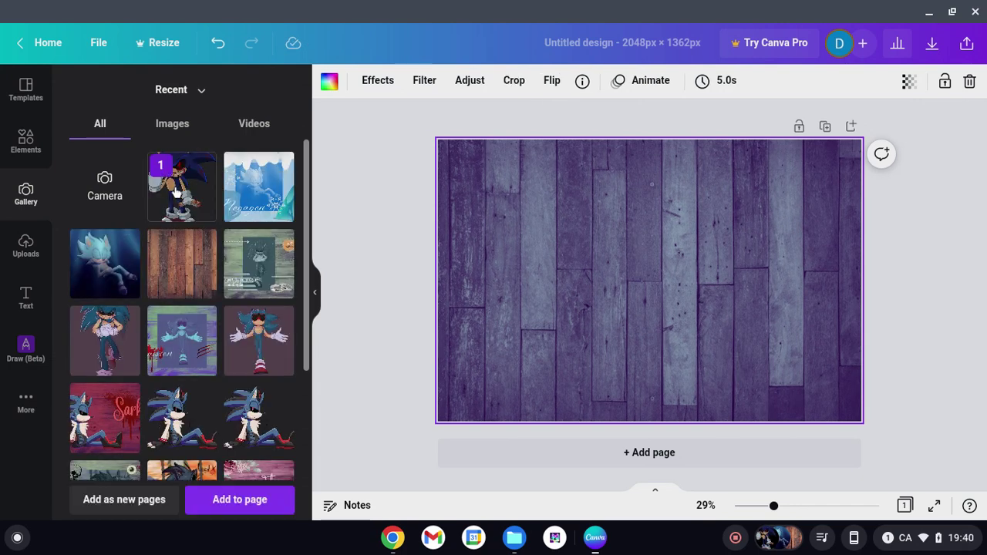
{"action": "left_click", "coordinate": [260, 500]}
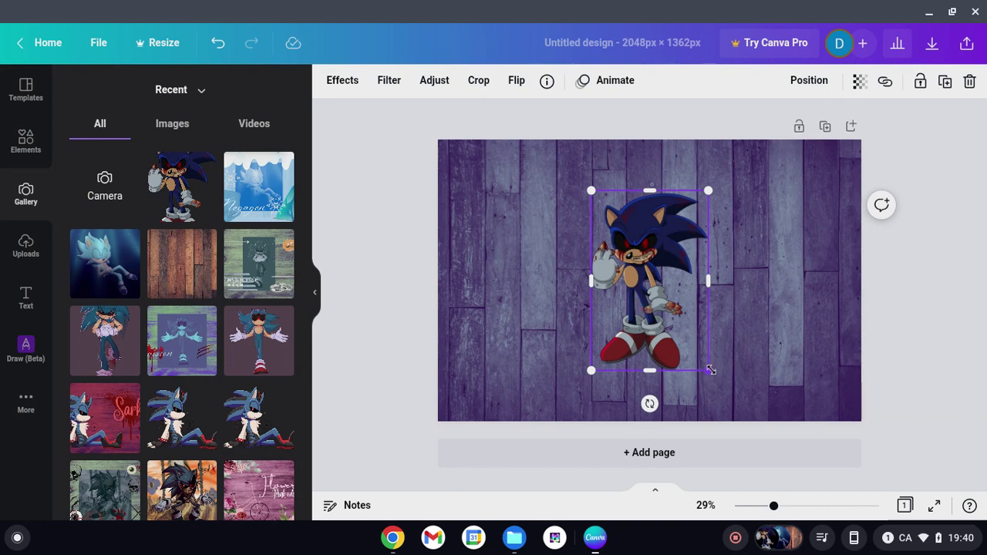
{"action": "left_click_drag", "start_coordinate": [713, 371], "coordinate": [773, 378]}
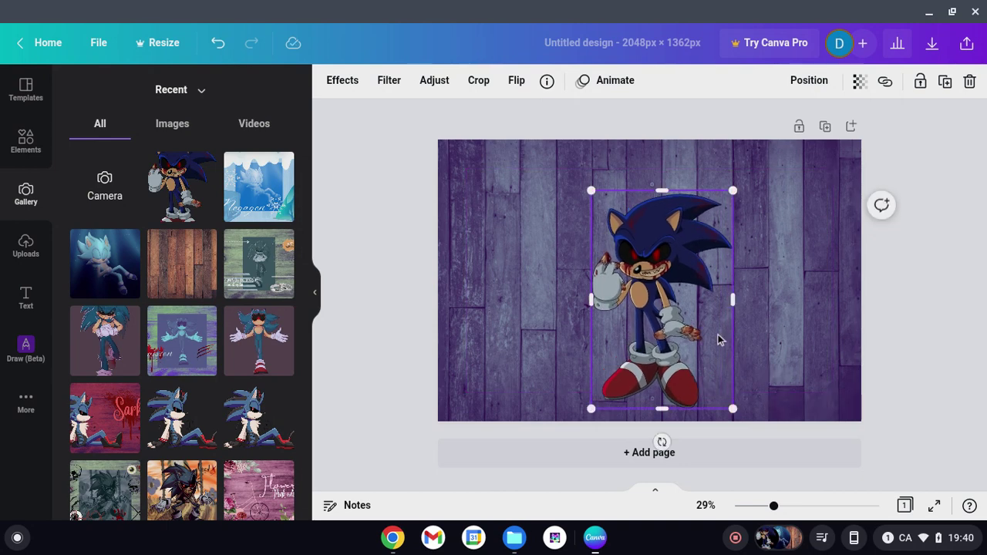
{"action": "mouse_move", "coordinate": [662, 292]}
{"action": "left_mouse_down"}
{"action": "mouse_move", "coordinate": [640, 245]}
{"action": "mouse_move", "coordinate": [651, 277]}
{"action": "left_mouse_up"}
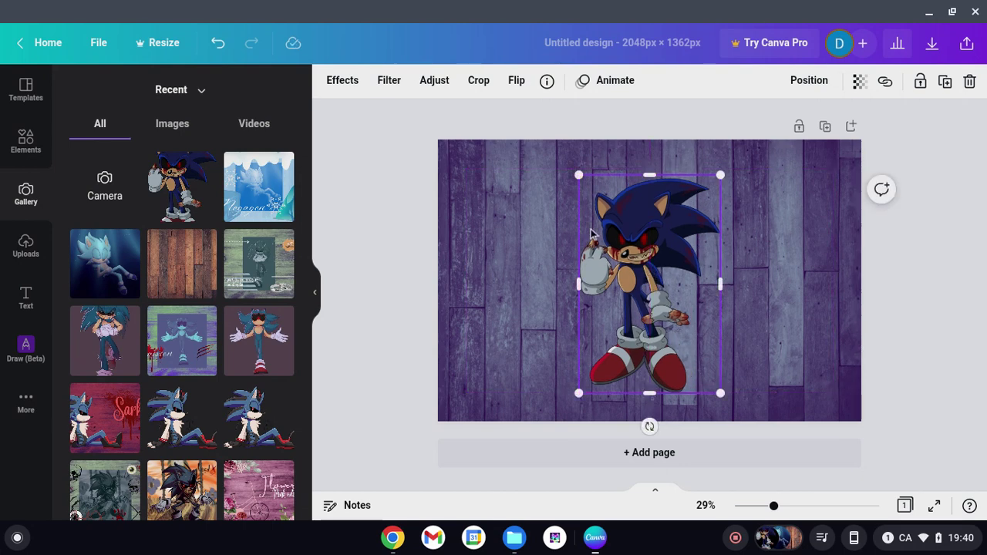
Try the Peppermint, Lavender and Mint Choc Duotone presets on the character, choose Sea Blue and open its color settings.
{"action": "left_click", "coordinate": [342, 85]}
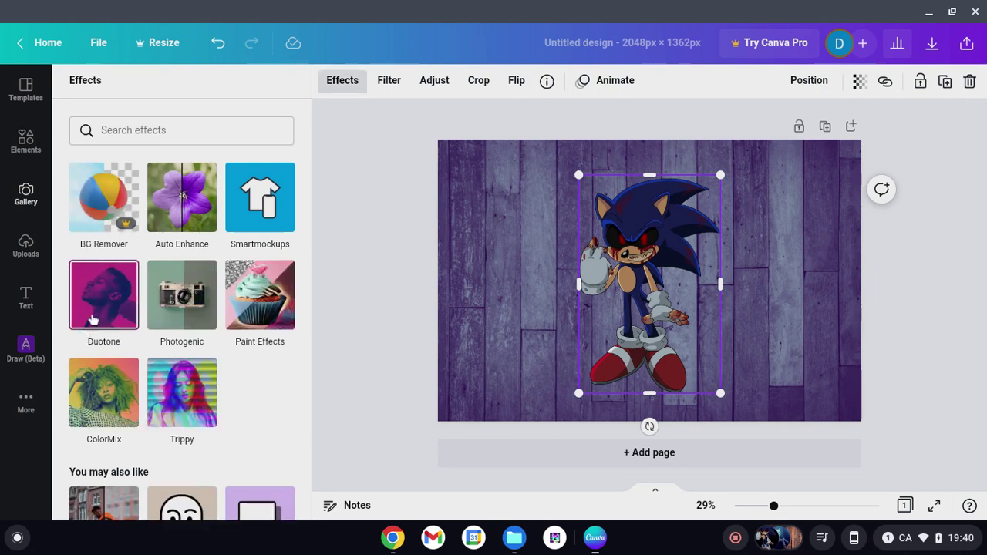
{"action": "left_click", "coordinate": [135, 316]}
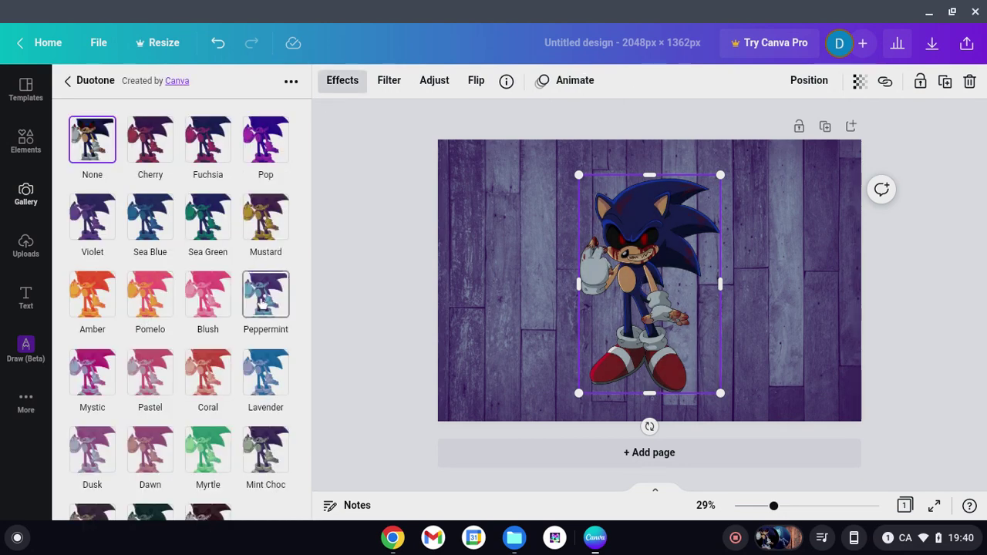
{"action": "left_click", "coordinate": [262, 303]}
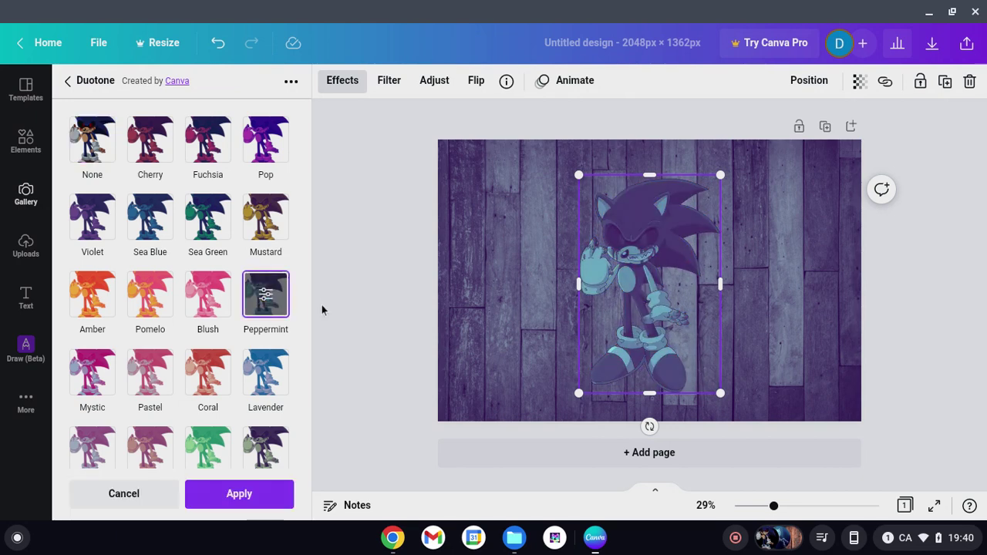
{"action": "left_click", "coordinate": [266, 380]}
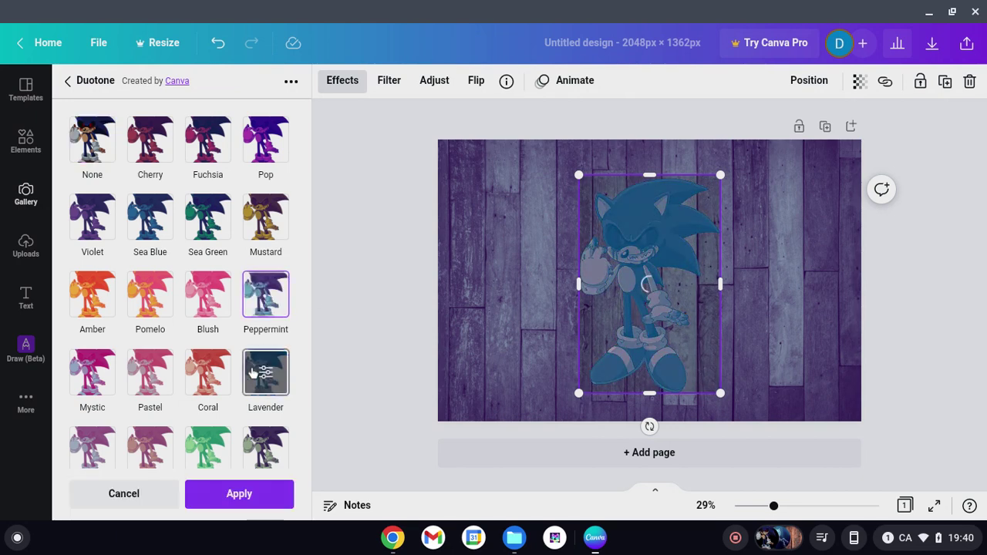
{"action": "scroll", "coordinate": [218, 327], "scroll_direction": "down", "scroll_amount": 3}
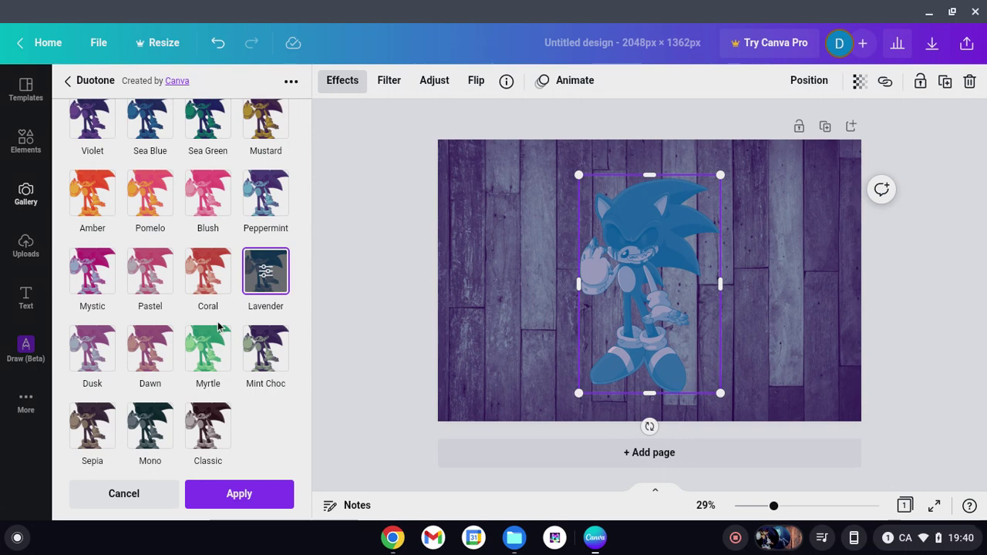
{"action": "left_click", "coordinate": [254, 349]}
{"action": "scroll", "coordinate": [185, 197], "scroll_direction": "up", "scroll_amount": 3}
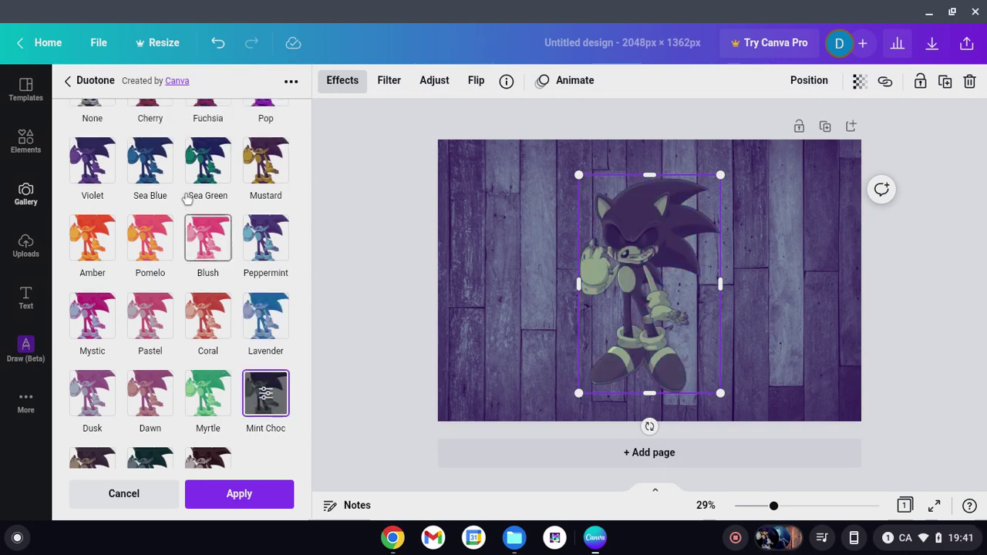
{"action": "left_click", "coordinate": [155, 211]}
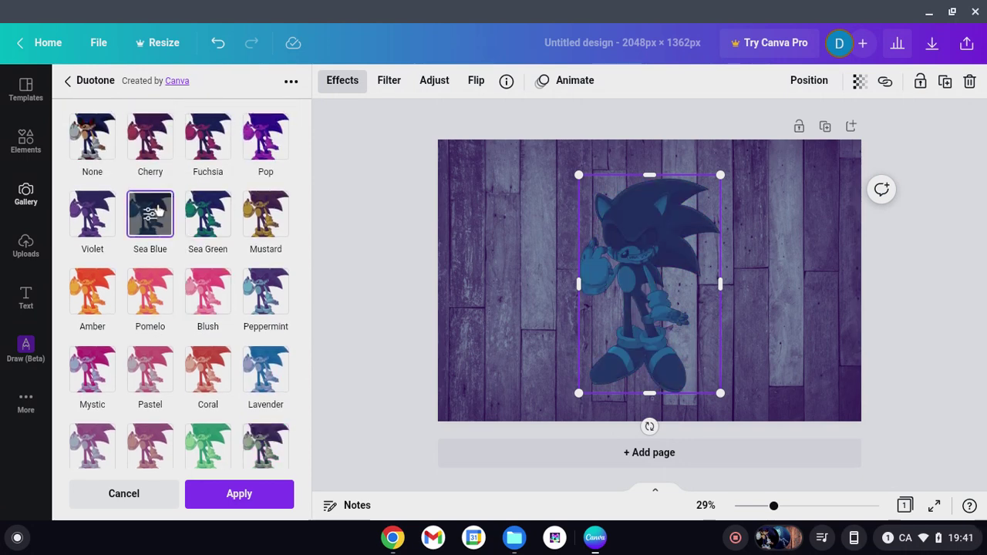
{"action": "left_click", "coordinate": [156, 214]}
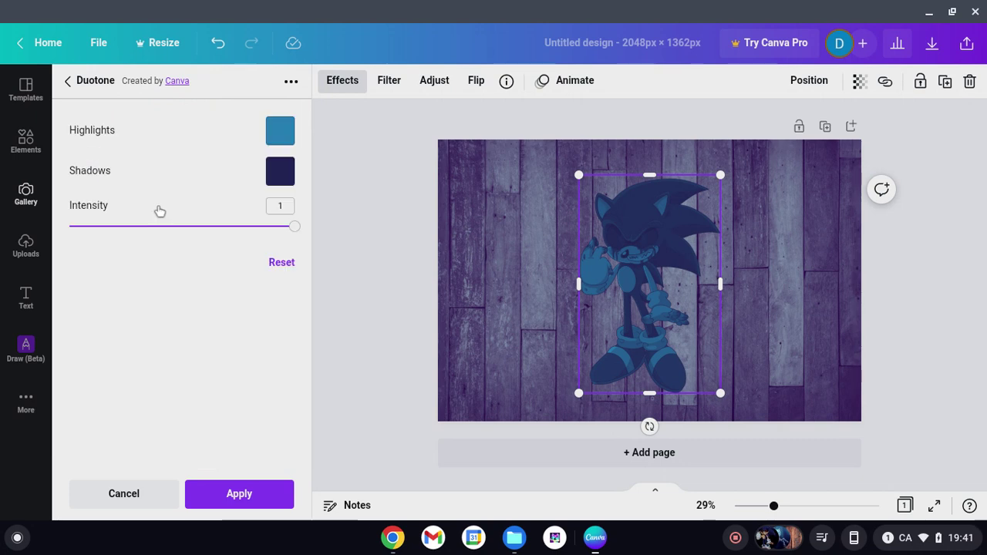
Set the highlights of the character's Sea Blue duotone to the pale blue #B8D8EB.
{"action": "left_click", "coordinate": [282, 131]}
{"action": "left_click", "coordinate": [290, 195]}
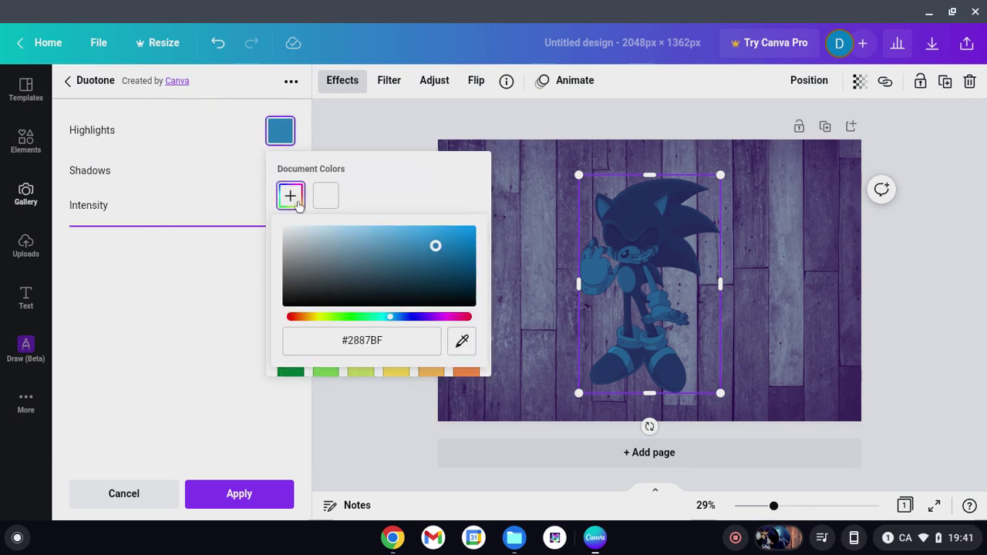
{"action": "left_click", "coordinate": [323, 236]}
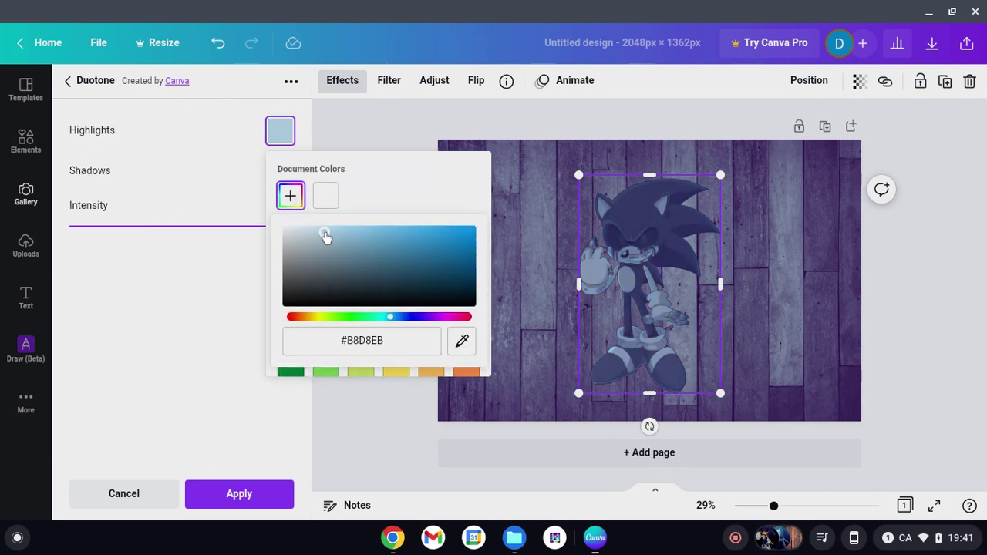
{"action": "left_click", "coordinate": [168, 311]}
Set the character's duotone shadows to the dark navy #090B3D, apply the effect and deselect the image.
{"action": "left_click", "coordinate": [279, 173]}
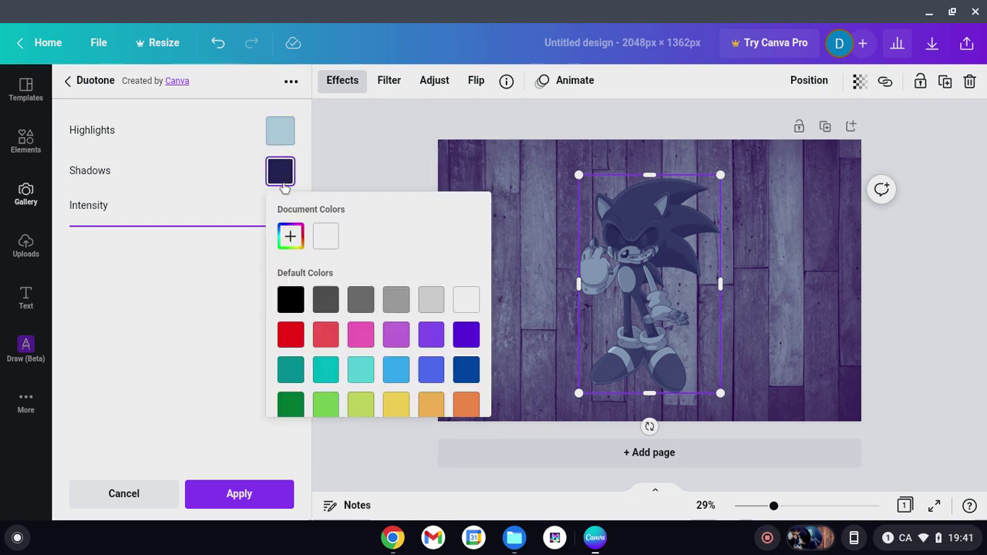
{"action": "left_click", "coordinate": [291, 235]}
{"action": "left_click", "coordinate": [469, 319]}
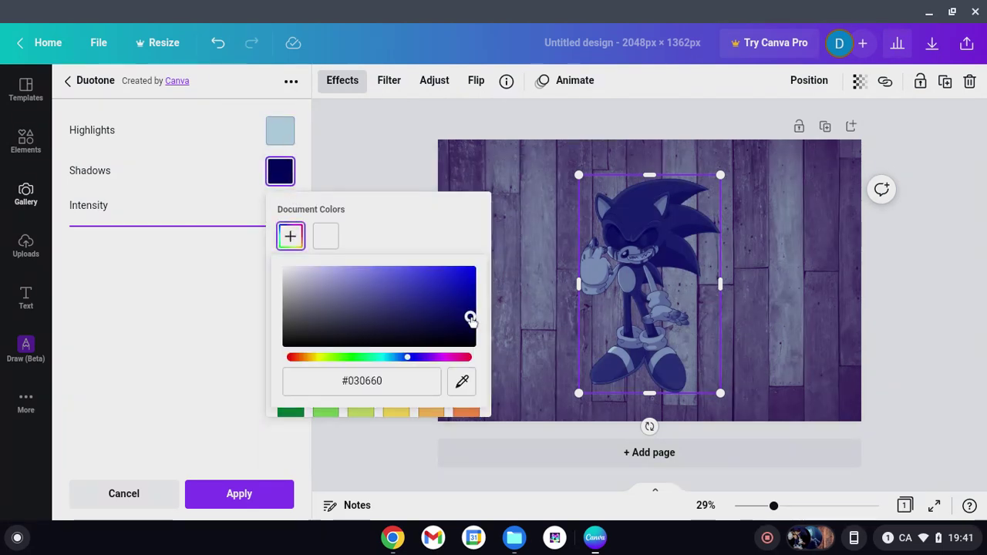
{"action": "left_click", "coordinate": [466, 326]}
{"action": "left_click", "coordinate": [447, 329]}
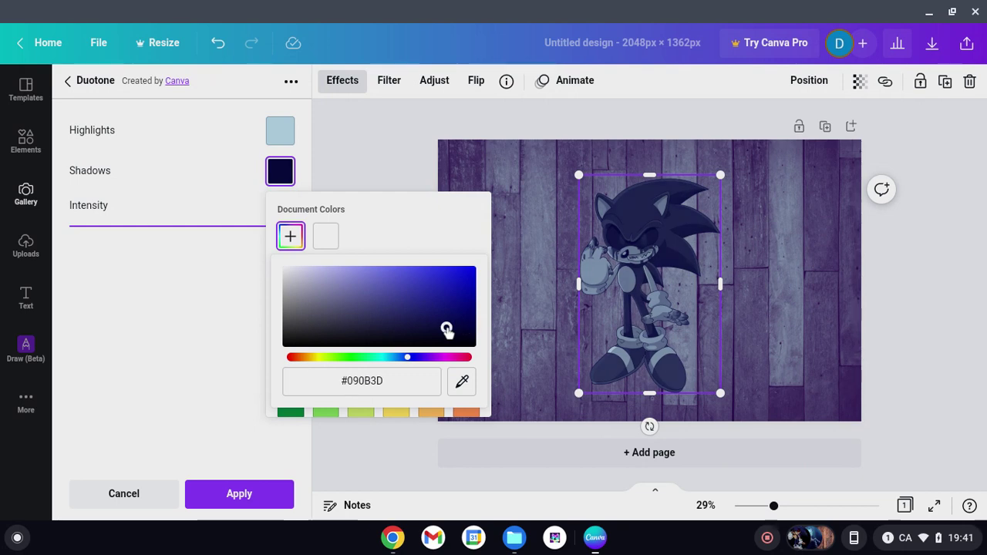
{"action": "left_click", "coordinate": [200, 305]}
{"action": "left_click", "coordinate": [253, 494]}
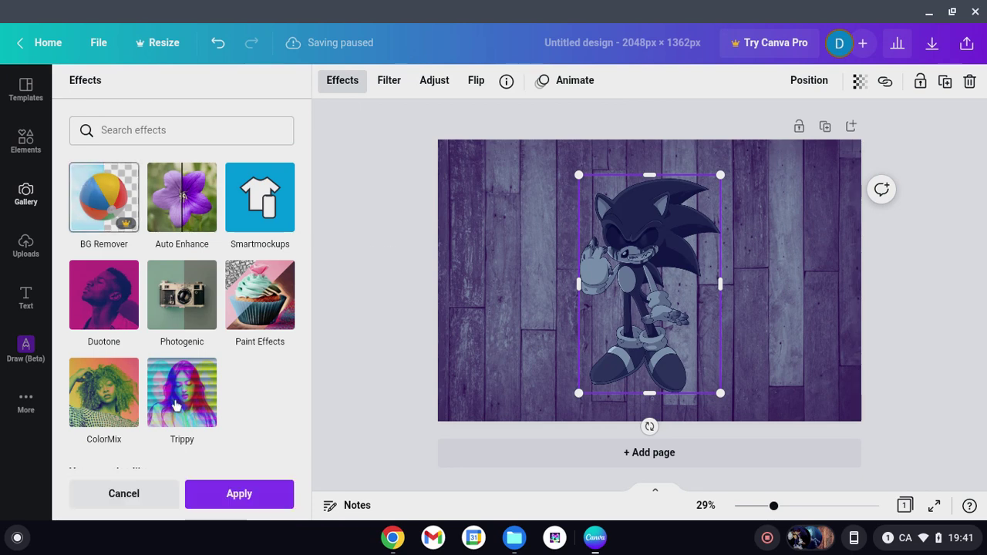
{"action": "left_click", "coordinate": [217, 499]}
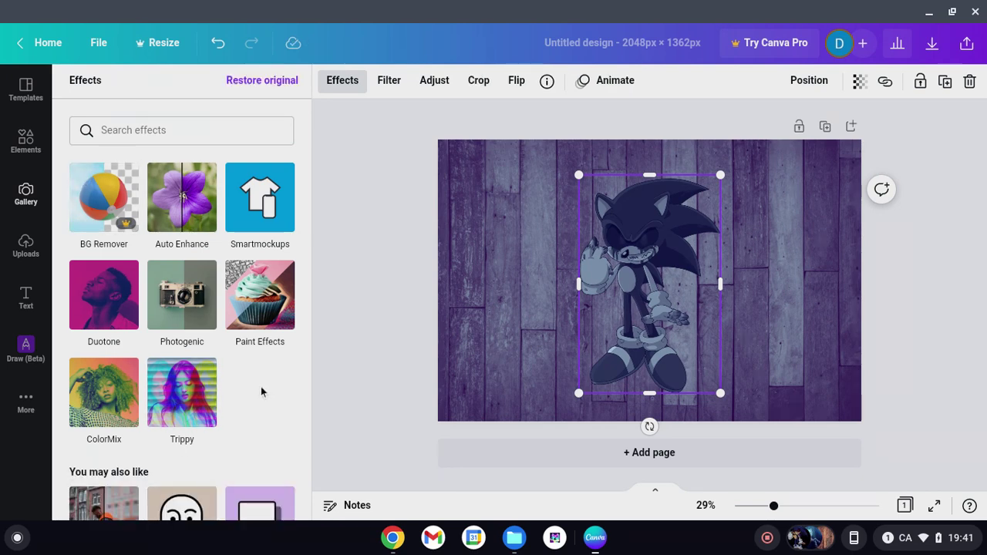
{"action": "left_click", "coordinate": [369, 323]}
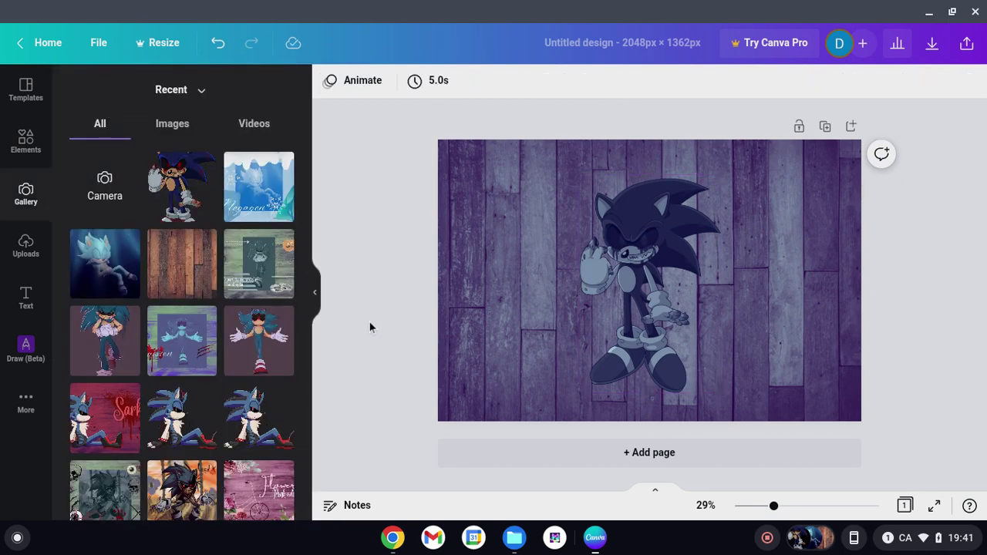
Search the design elements for "Purple".
{"action": "left_click", "coordinate": [26, 140]}
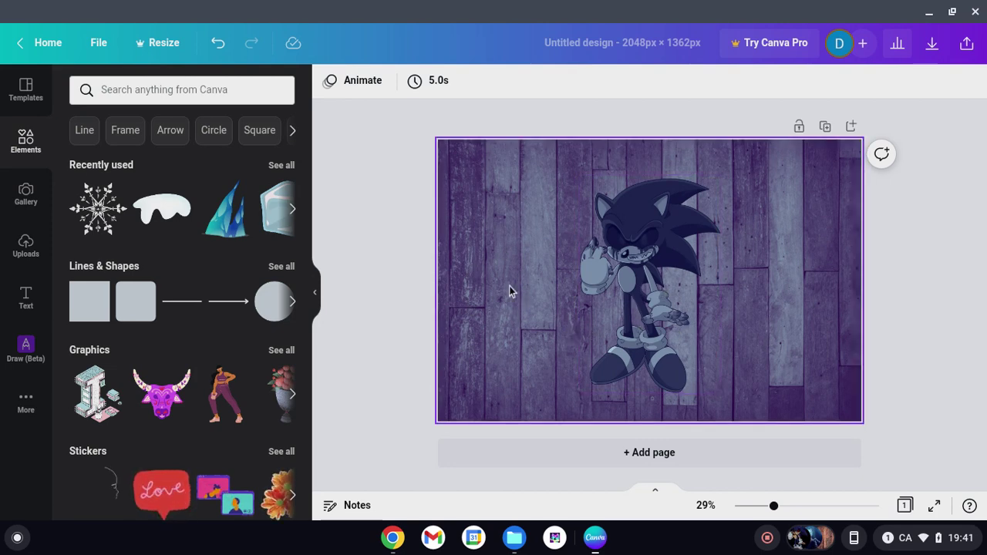
{"action": "left_click", "coordinate": [220, 91]}
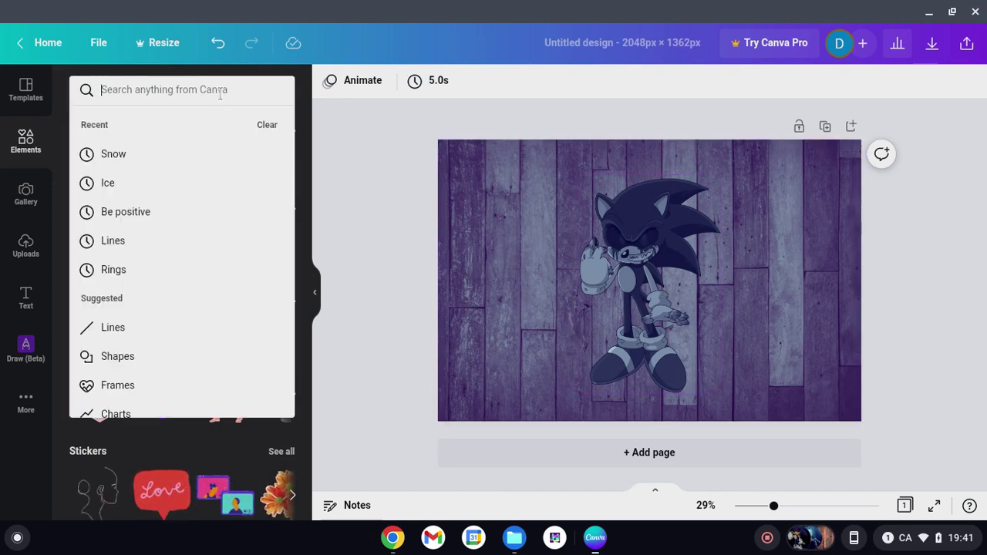
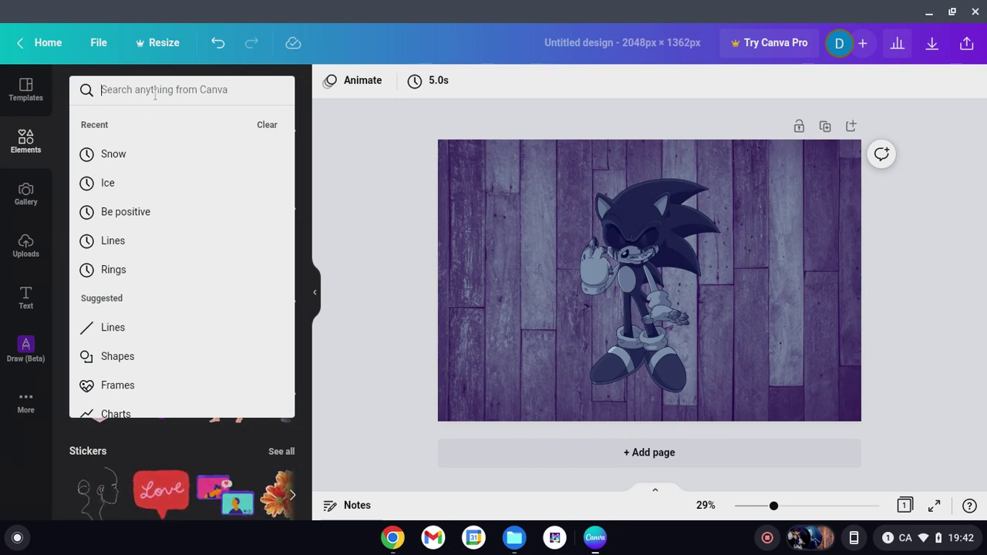
{"action": "type", "text": "Purple"}
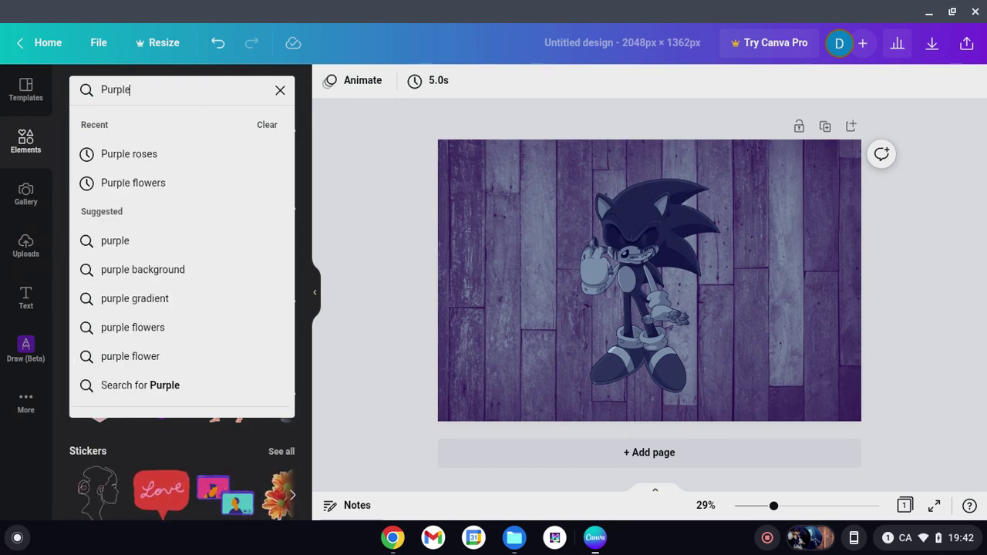
{"action": "key", "text": "Return"}
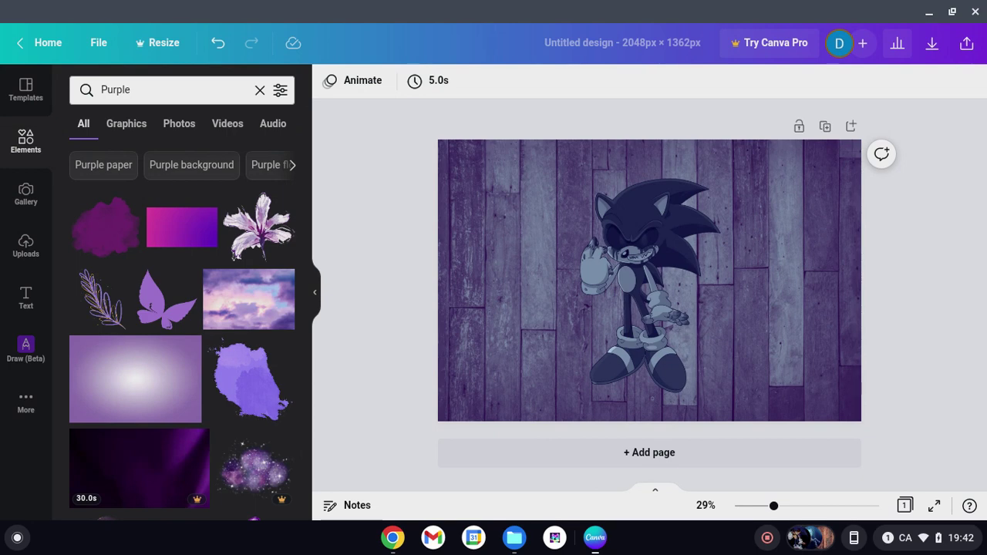
Add the soft purple smoke cloud graphic to the page and place it over the planks' lower-left corner.
{"action": "scroll", "coordinate": [153, 272], "scroll_direction": "down", "scroll_amount": 3}
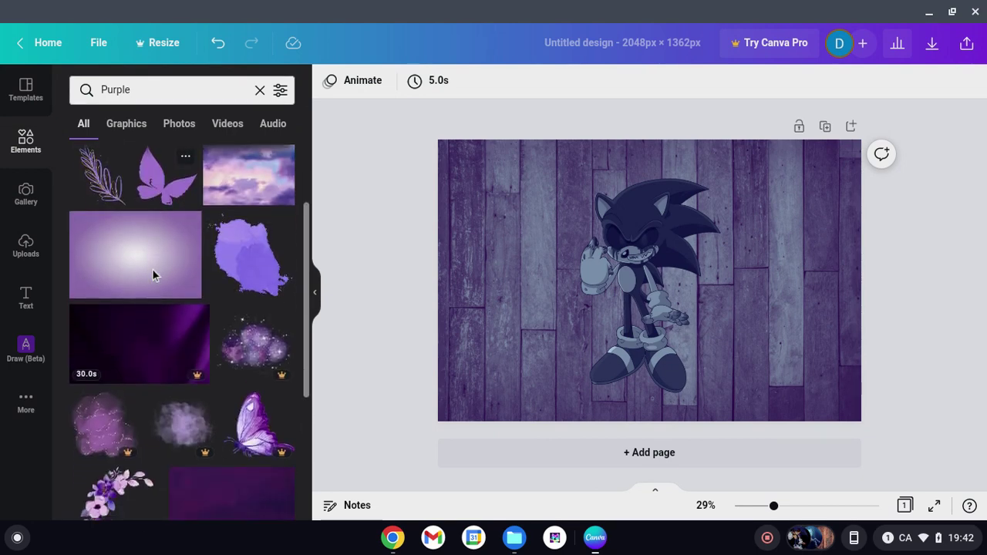
{"action": "scroll", "coordinate": [153, 270], "scroll_direction": "down", "scroll_amount": 3}
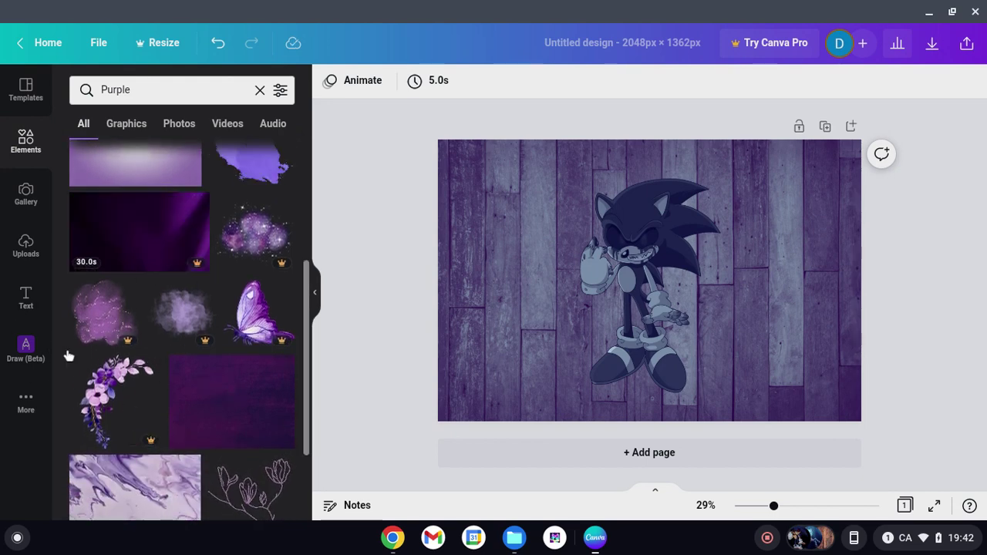
{"action": "left_click", "coordinate": [175, 318]}
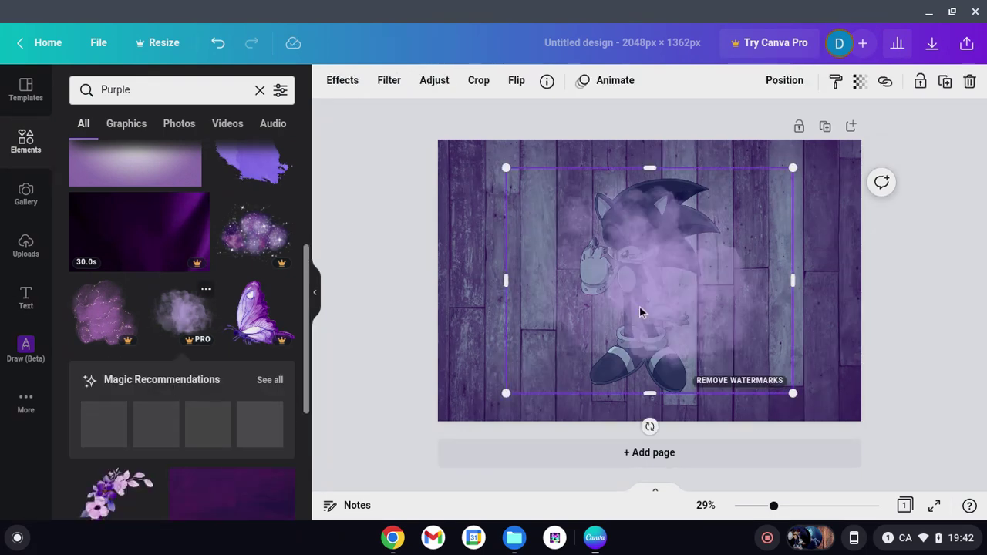
{"action": "left_click_drag", "start_coordinate": [648, 308], "coordinate": [504, 376]}
{"action": "left_click", "coordinate": [385, 177]}
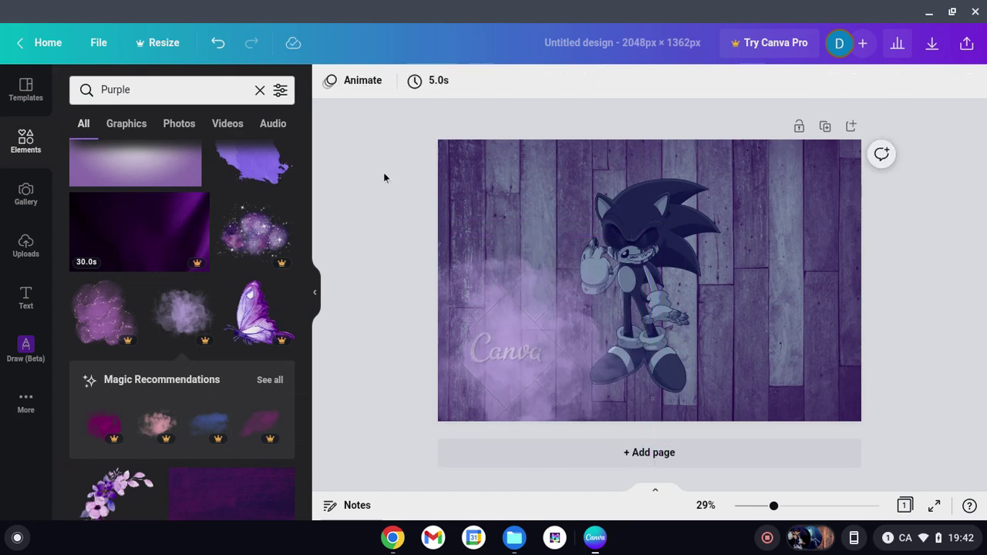
{"action": "left_click", "coordinate": [261, 232]}
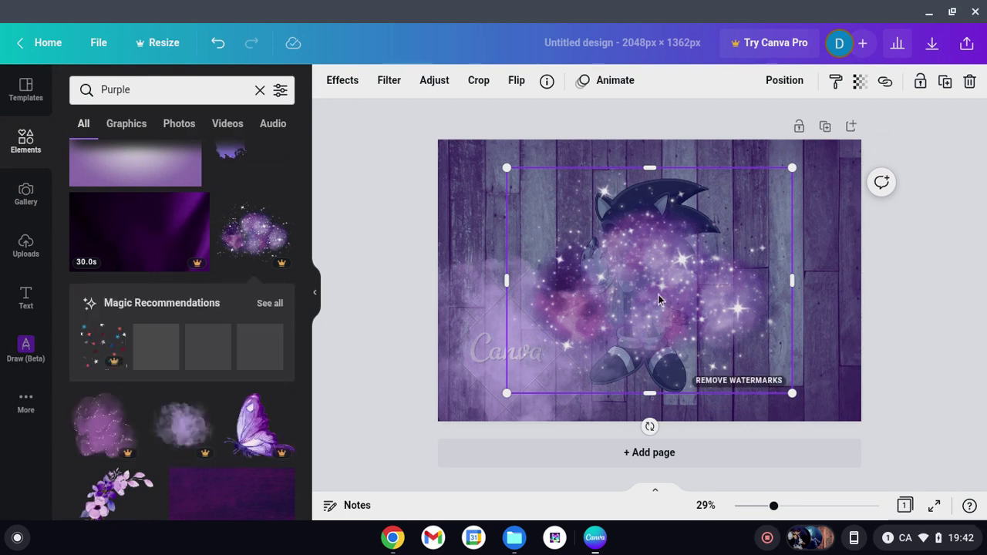
{"action": "left_click_drag", "start_coordinate": [657, 295], "coordinate": [780, 183]}
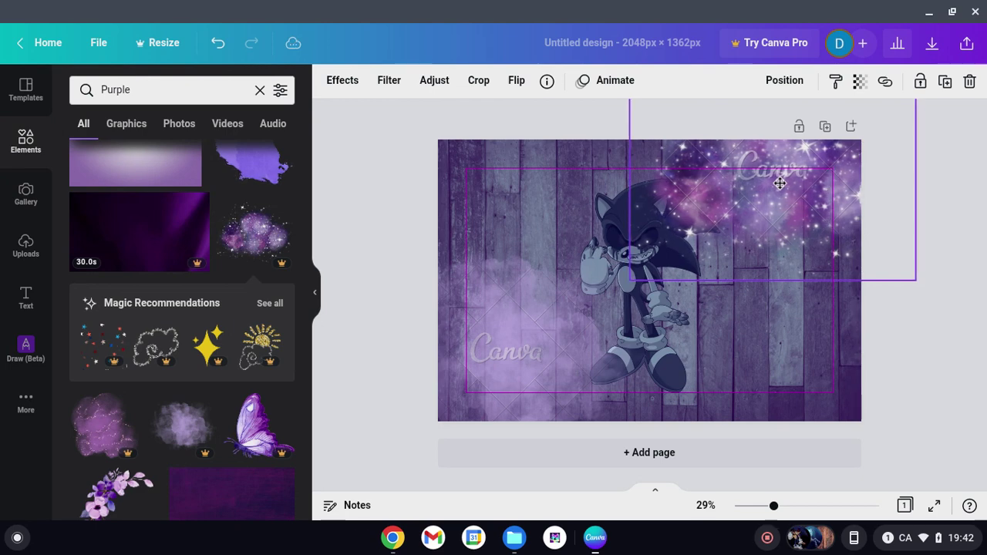
{"action": "left_click_drag", "start_coordinate": [777, 185], "coordinate": [983, 351]}
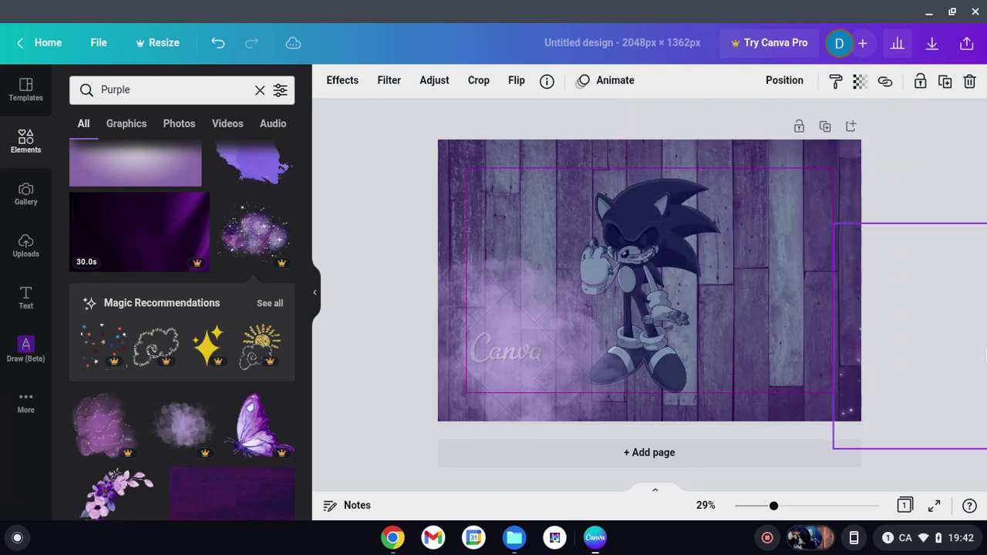
{"action": "left_click_drag", "start_coordinate": [778, 385], "coordinate": [82, 243]}
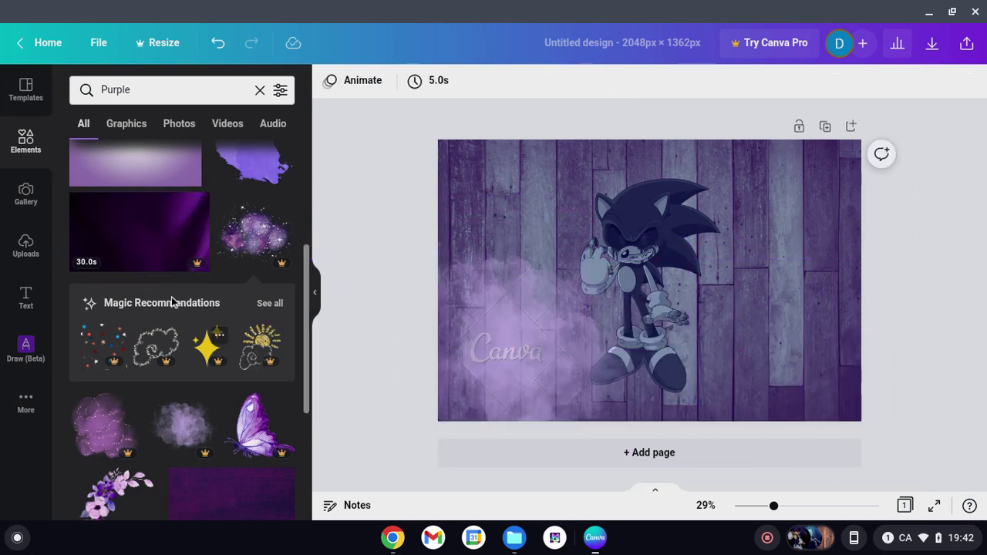
Add the pale pink powder cloud from the Purple results and place it in the page's upper-right corner.
{"action": "scroll", "coordinate": [172, 302], "scroll_direction": "down", "scroll_amount": 5}
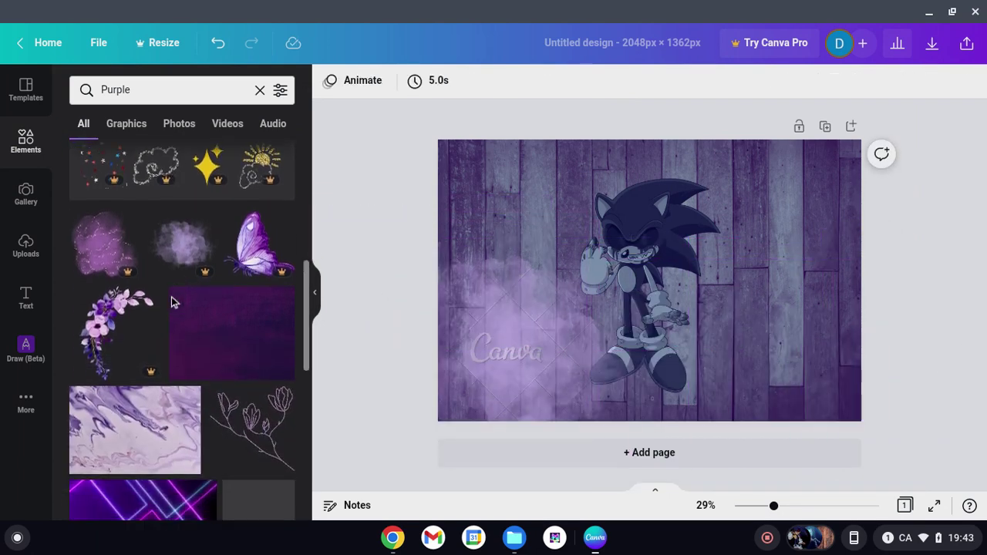
{"action": "scroll", "coordinate": [172, 302], "scroll_direction": "down", "scroll_amount": 1}
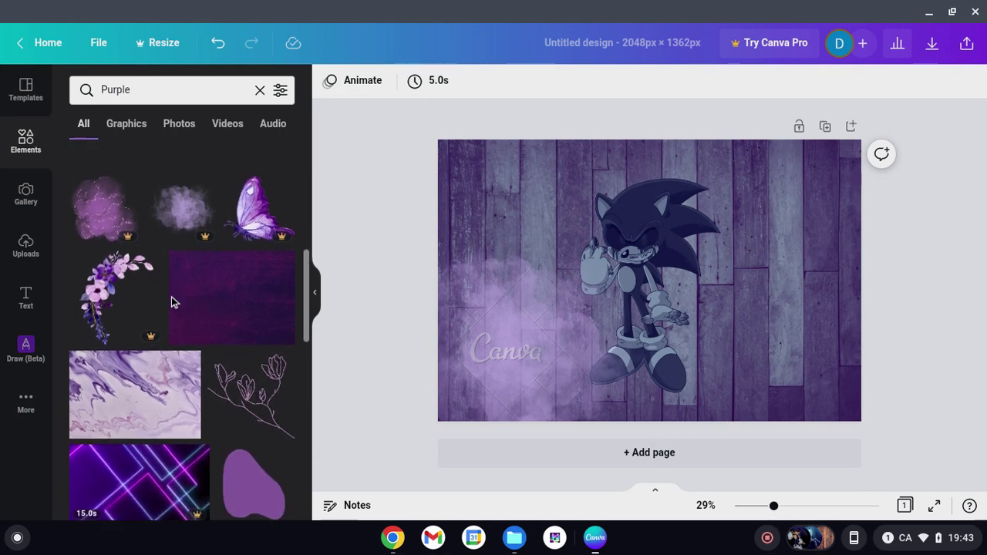
{"action": "scroll", "coordinate": [171, 299], "scroll_direction": "down", "scroll_amount": 4}
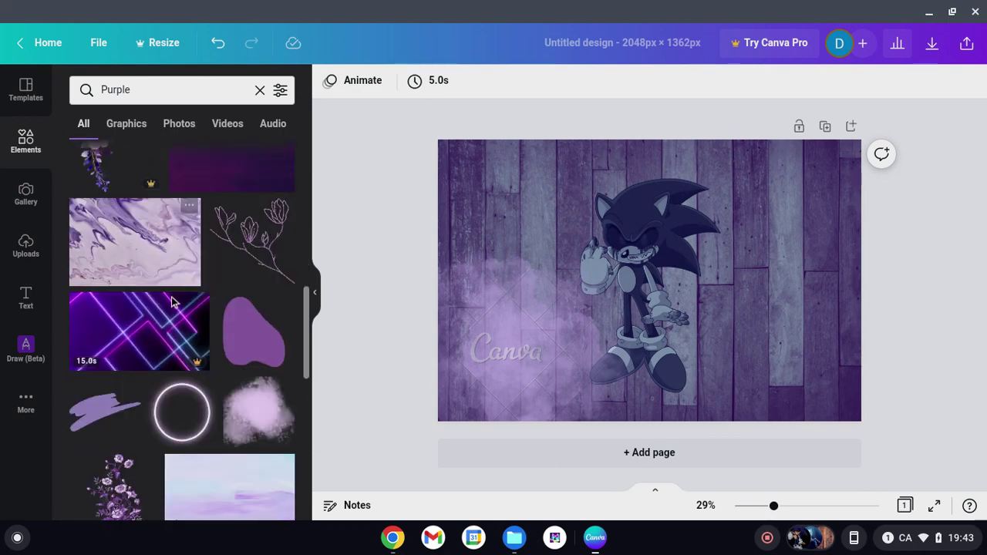
{"action": "scroll", "coordinate": [171, 299], "scroll_direction": "down", "scroll_amount": 4}
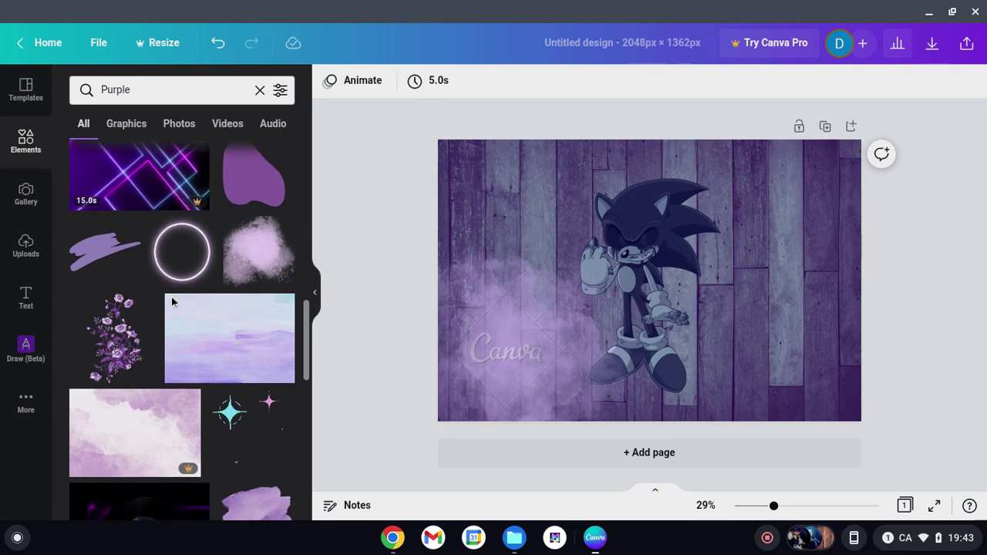
{"action": "left_click", "coordinate": [247, 248]}
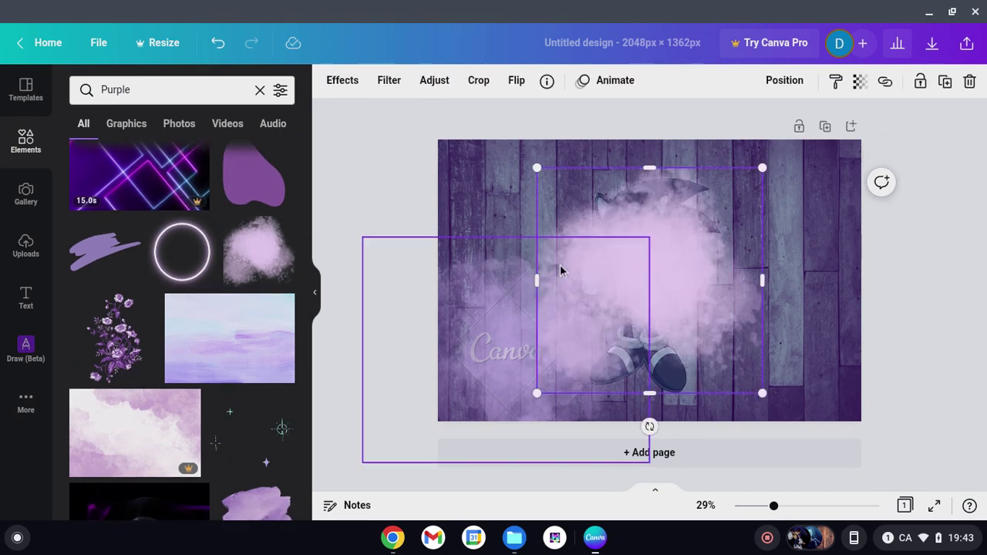
{"action": "left_click_drag", "start_coordinate": [649, 288], "coordinate": [806, 207]}
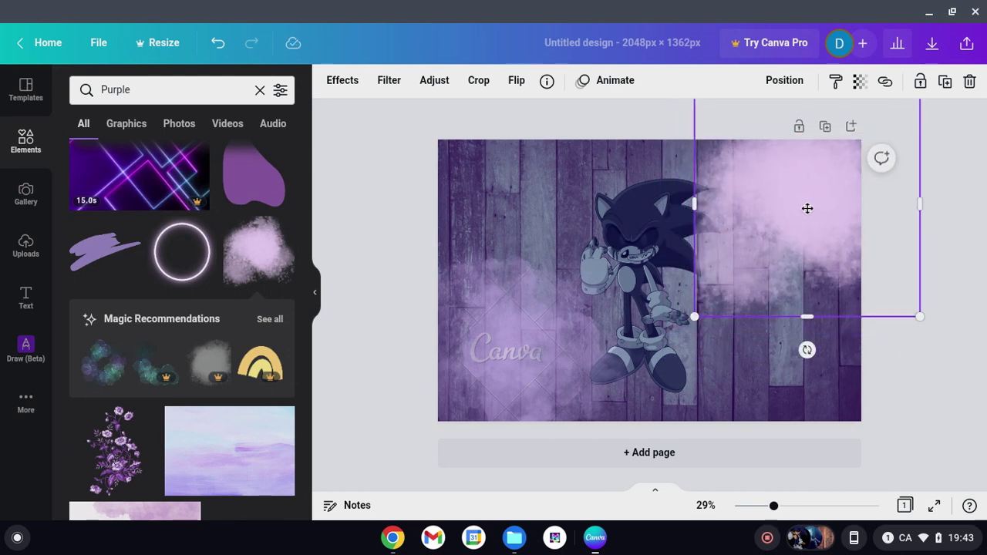
{"action": "left_click", "coordinate": [925, 363]}
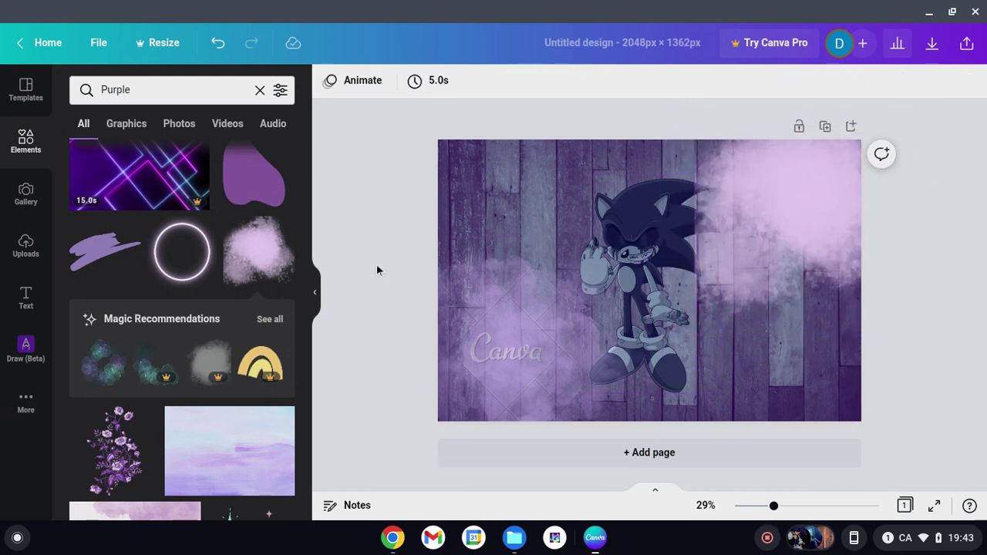
Add the purple watercolor splash with gold glitter lines and place it in the page's upper-left corner.
{"action": "scroll", "coordinate": [196, 307], "scroll_direction": "down", "scroll_amount": 1}
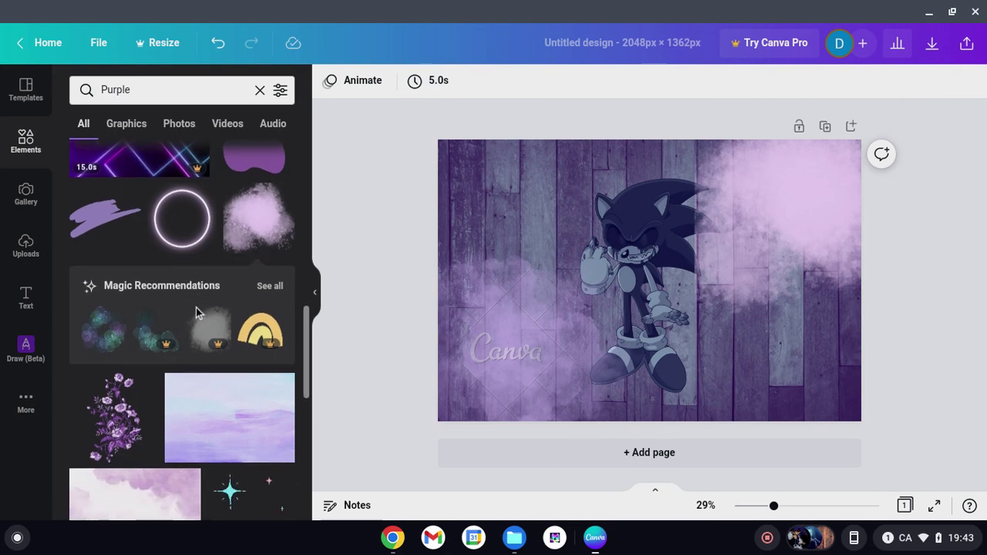
{"action": "scroll", "coordinate": [196, 309], "scroll_direction": "down", "scroll_amount": 4}
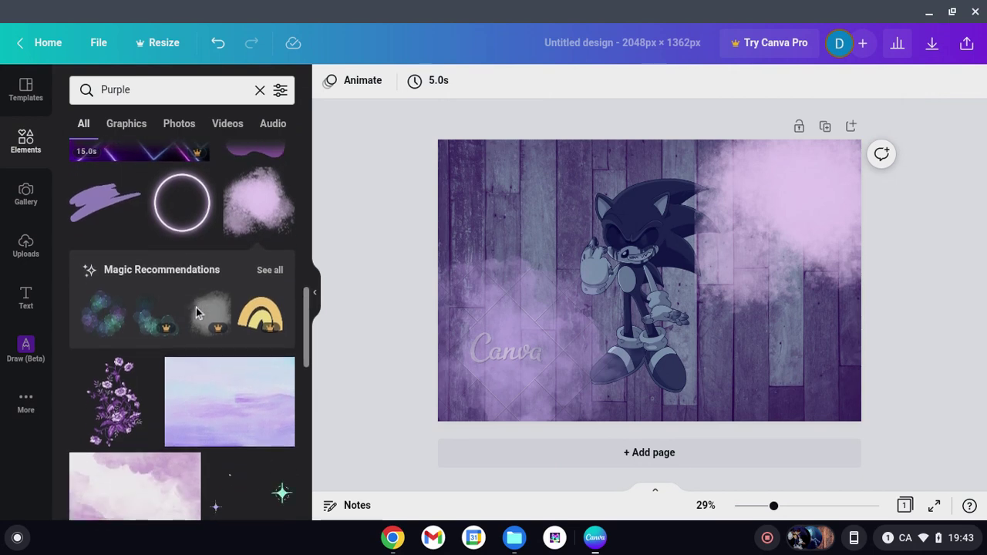
{"action": "scroll", "coordinate": [196, 311], "scroll_direction": "down", "scroll_amount": 5}
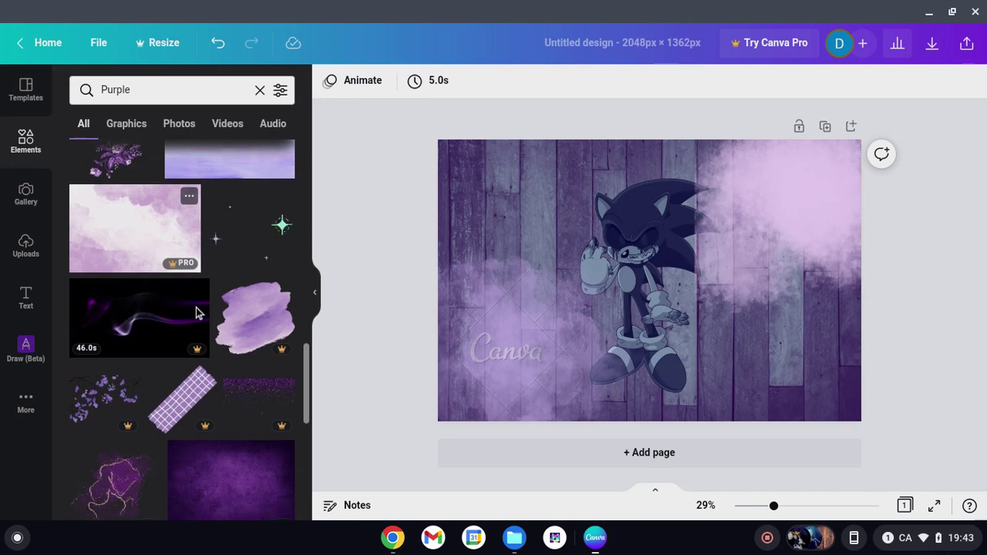
{"action": "scroll", "coordinate": [196, 311], "scroll_direction": "down", "scroll_amount": 5}
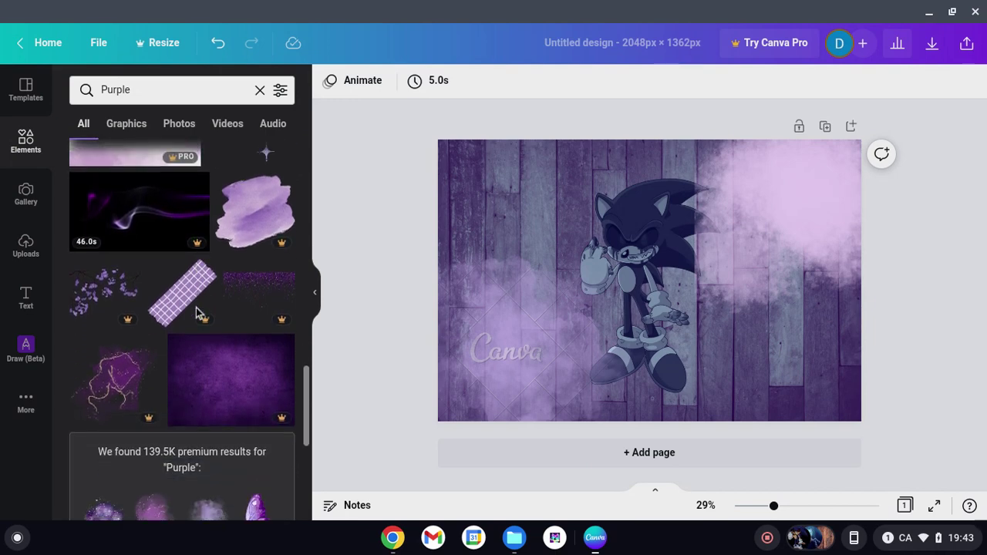
{"action": "scroll", "coordinate": [196, 312], "scroll_direction": "down", "scroll_amount": 1}
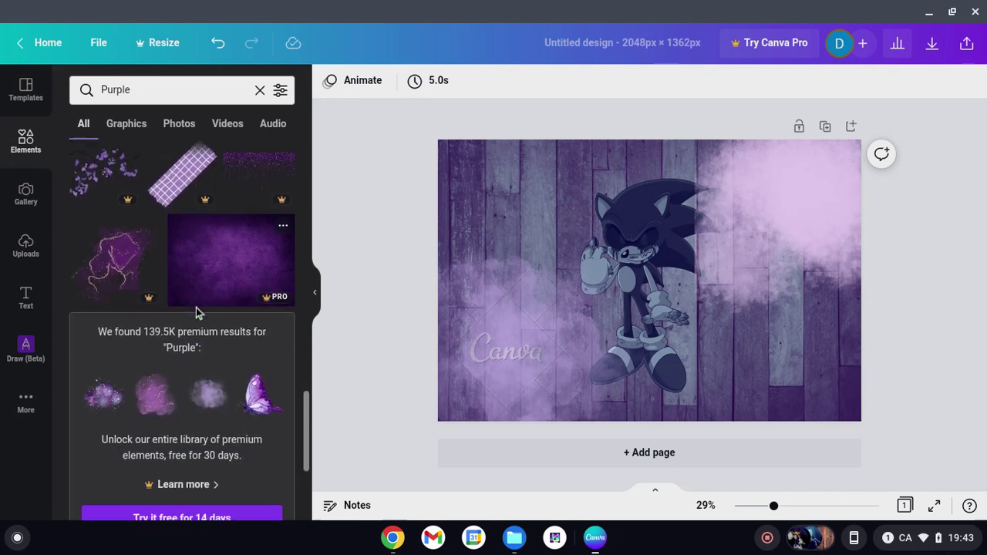
{"action": "left_click", "coordinate": [110, 252]}
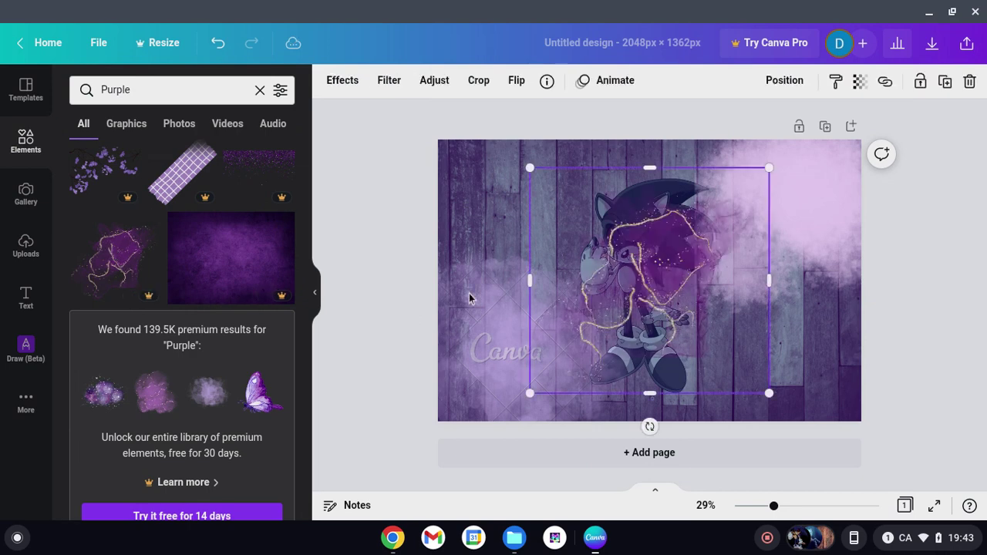
{"action": "left_click_drag", "start_coordinate": [661, 264], "coordinate": [566, 185]}
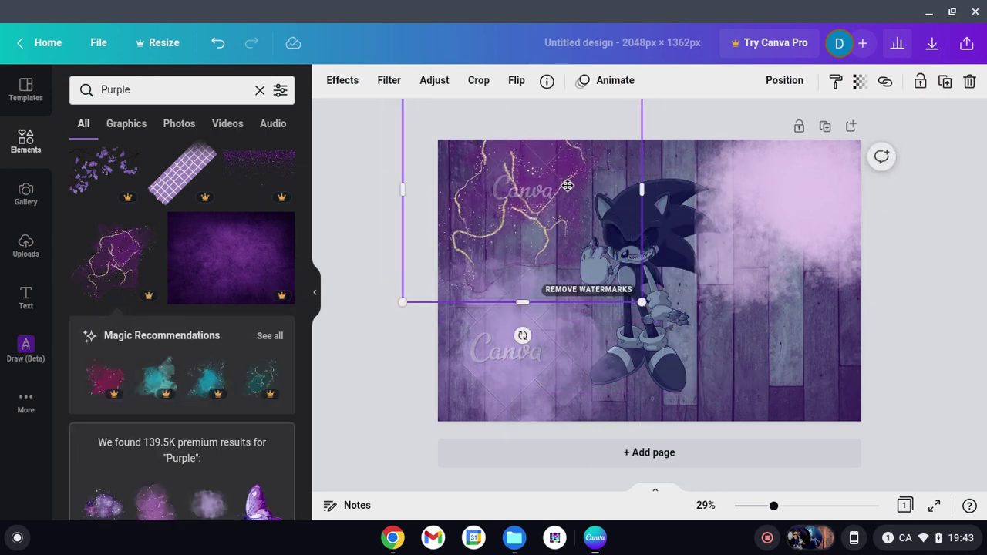
{"action": "left_click", "coordinate": [352, 149]}
Add the purple and magenta nebula splatter from the Purple results and place it near the page's lower-right area, beside the character's legs.
{"action": "scroll", "coordinate": [209, 285], "scroll_direction": "down", "scroll_amount": 1}
{"action": "scroll", "coordinate": [209, 286], "scroll_direction": "down", "scroll_amount": 5}
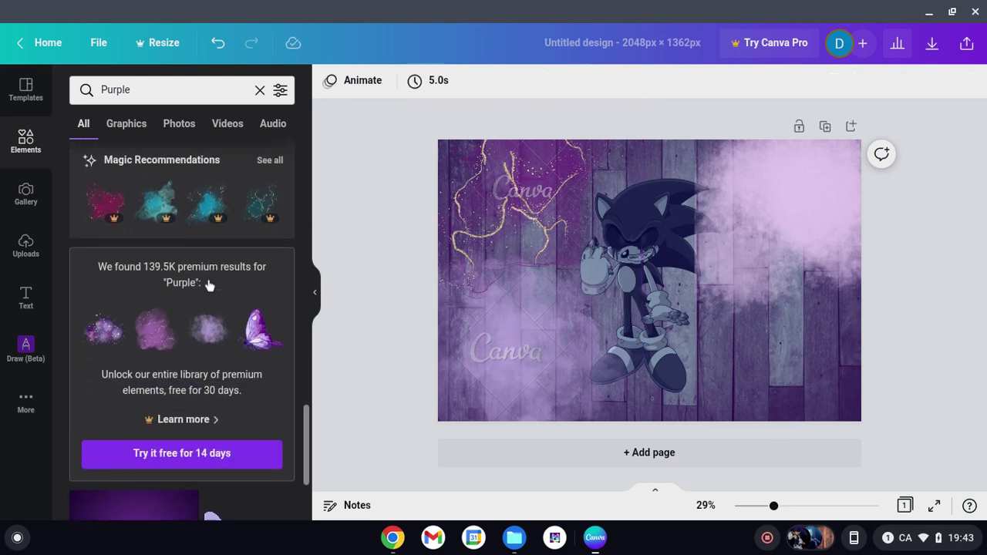
{"action": "scroll", "coordinate": [209, 286], "scroll_direction": "down", "scroll_amount": 2}
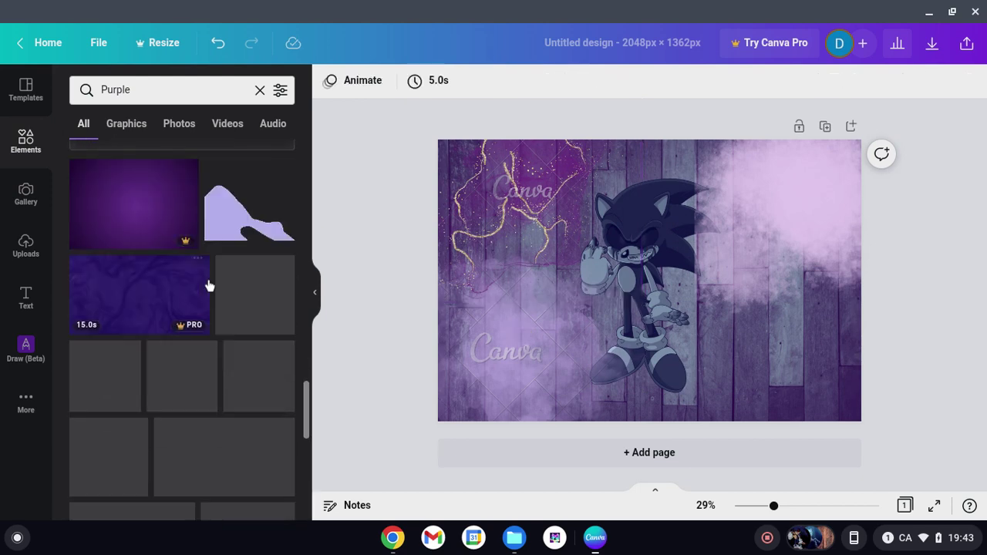
{"action": "scroll", "coordinate": [209, 285], "scroll_direction": "down", "scroll_amount": 5}
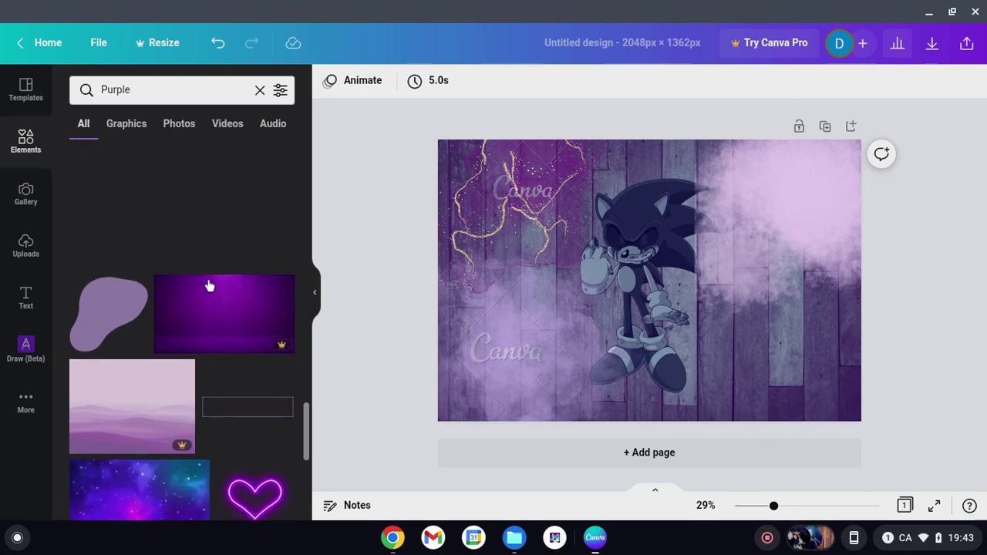
{"action": "scroll", "coordinate": [209, 285], "scroll_direction": "down", "scroll_amount": 1}
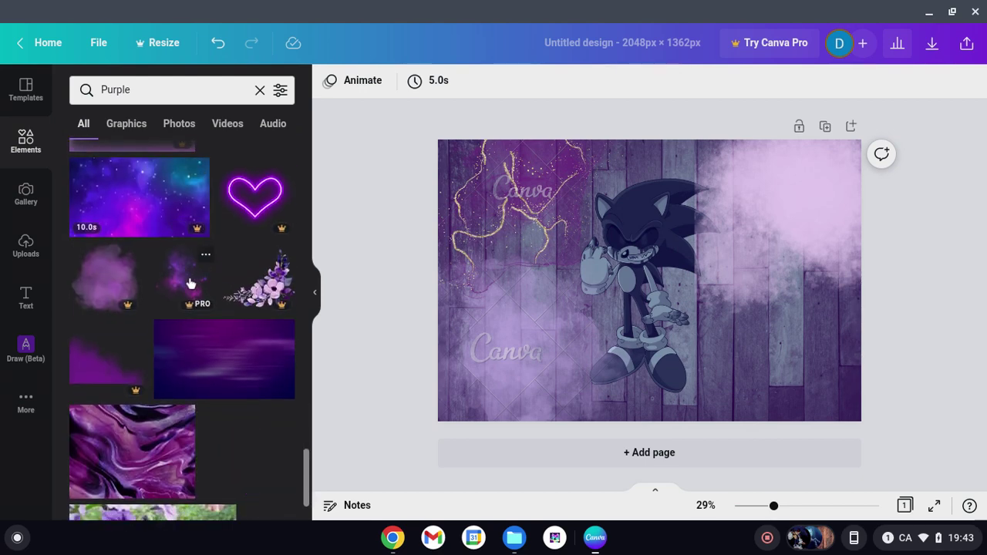
{"action": "left_click", "coordinate": [190, 284]}
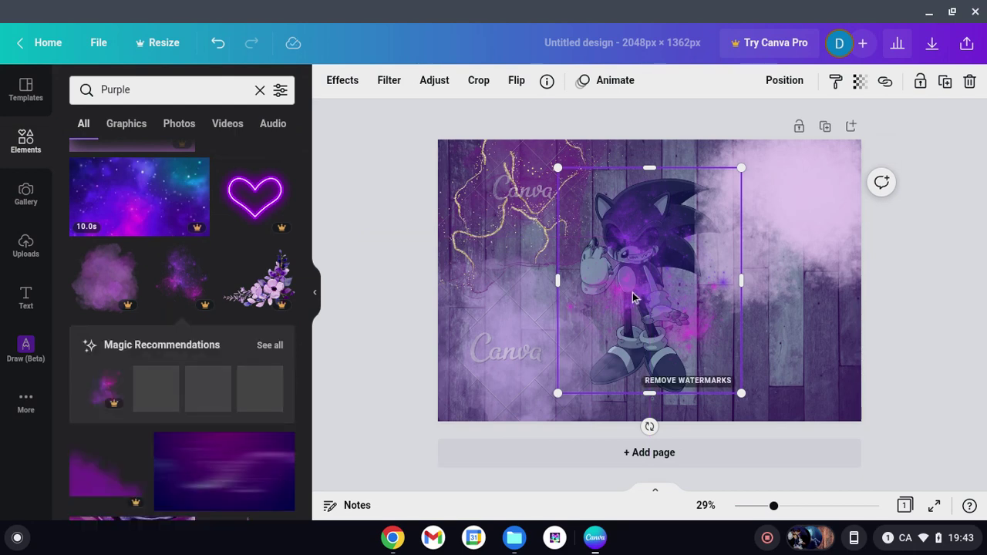
{"action": "left_click_drag", "start_coordinate": [632, 297], "coordinate": [698, 362]}
{"action": "left_click", "coordinate": [954, 295]}
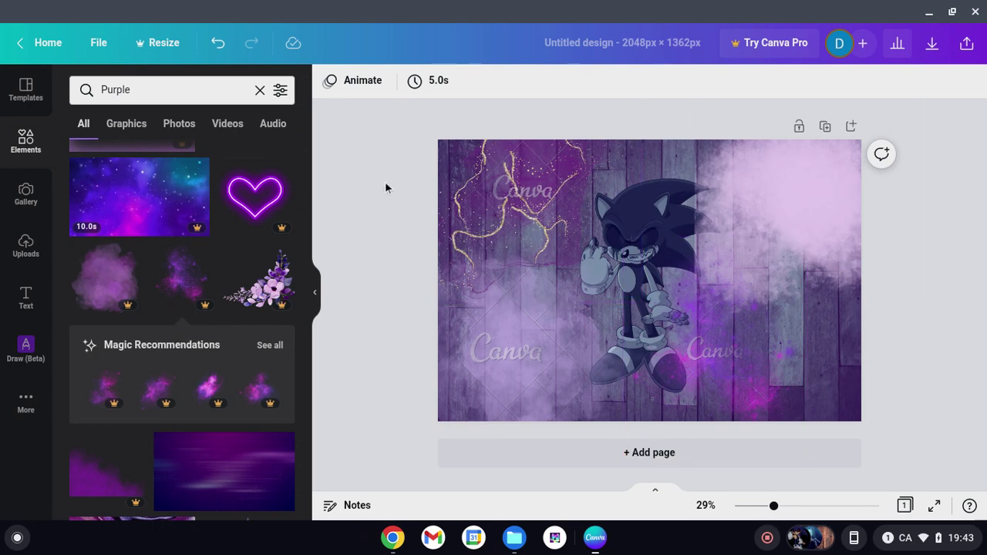
Add the bright pink nebula cloud from the magic recommendations and move it to the page's top edge, beside the character's head.
{"action": "scroll", "coordinate": [238, 282], "scroll_direction": "down", "scroll_amount": 3}
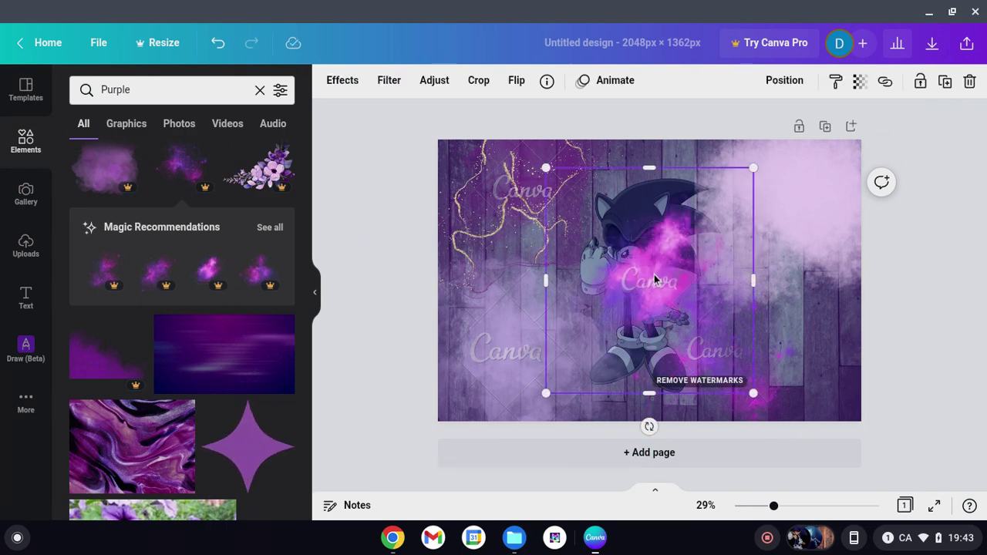
{"action": "left_click_drag", "start_coordinate": [654, 275], "coordinate": [603, 191]}
{"action": "left_click", "coordinate": [942, 238]}
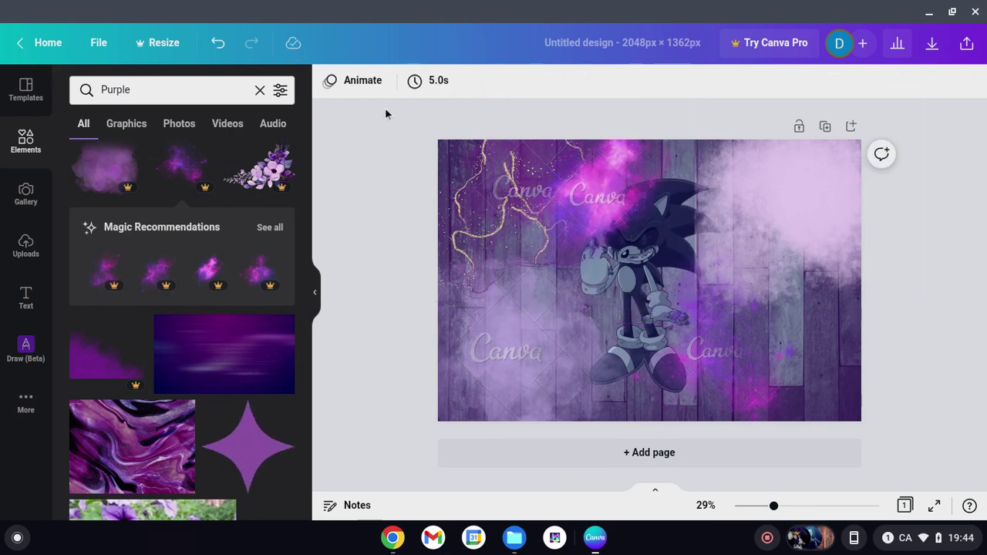
Add the purple and magenta nebula cloud from the magic recommendations and place it at the page's bottom edge, over the character's raised-hand-side foot.
{"action": "left_click", "coordinate": [262, 271]}
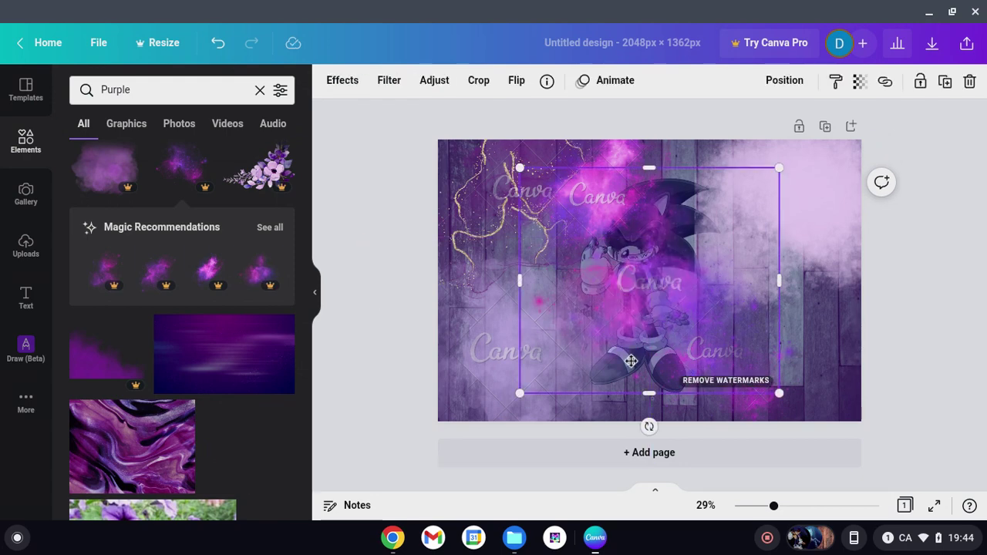
{"action": "left_click_drag", "start_coordinate": [631, 360], "coordinate": [618, 389]}
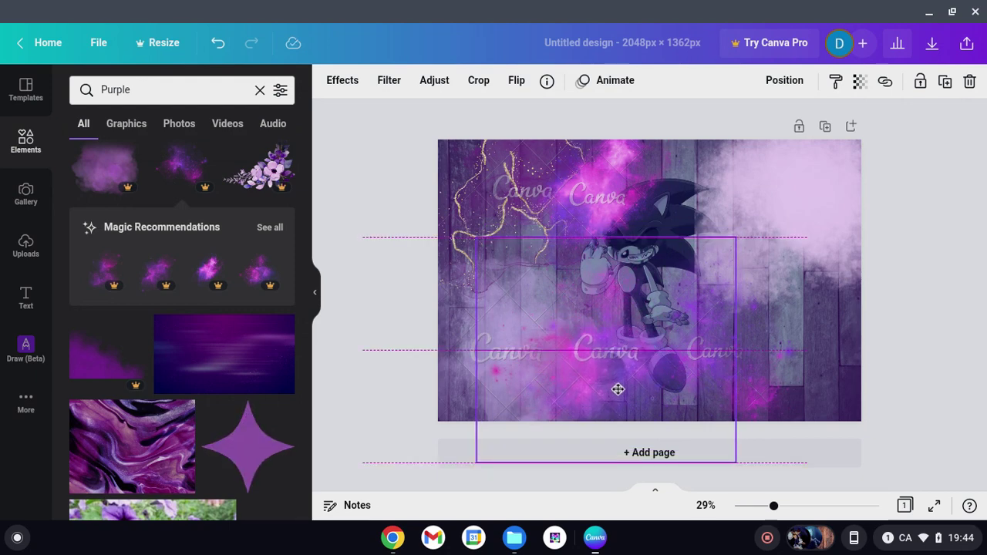
{"action": "left_click_drag", "start_coordinate": [617, 389], "coordinate": [601, 409]}
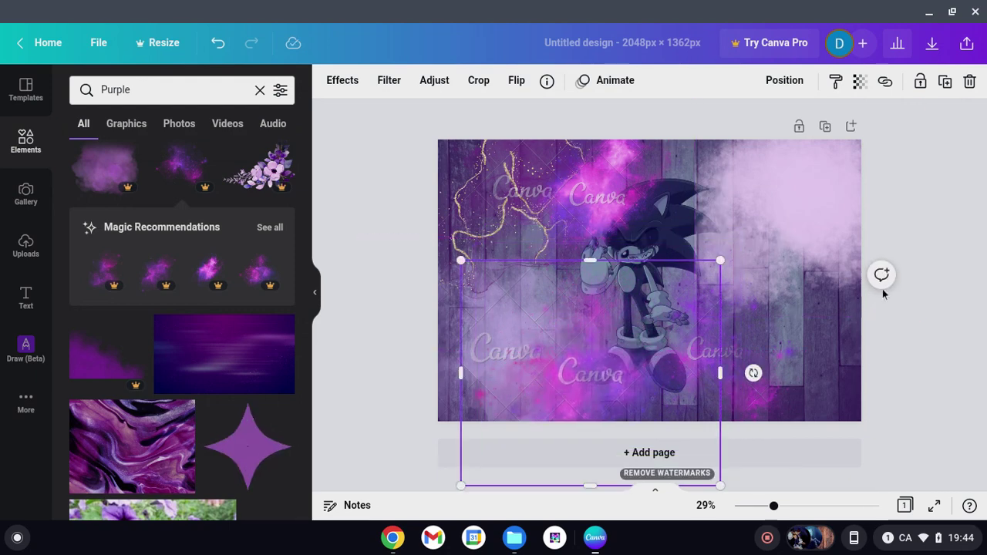
{"action": "left_click", "coordinate": [911, 225]}
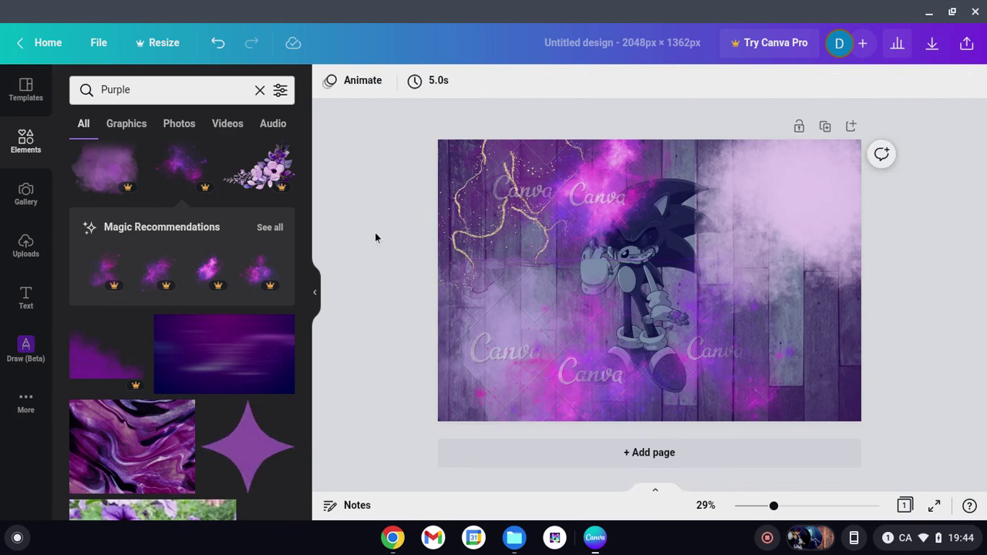
Search the elements for "Electrict" and look through the results for a decoration that suits the design.
{"action": "left_click", "coordinate": [210, 92]}
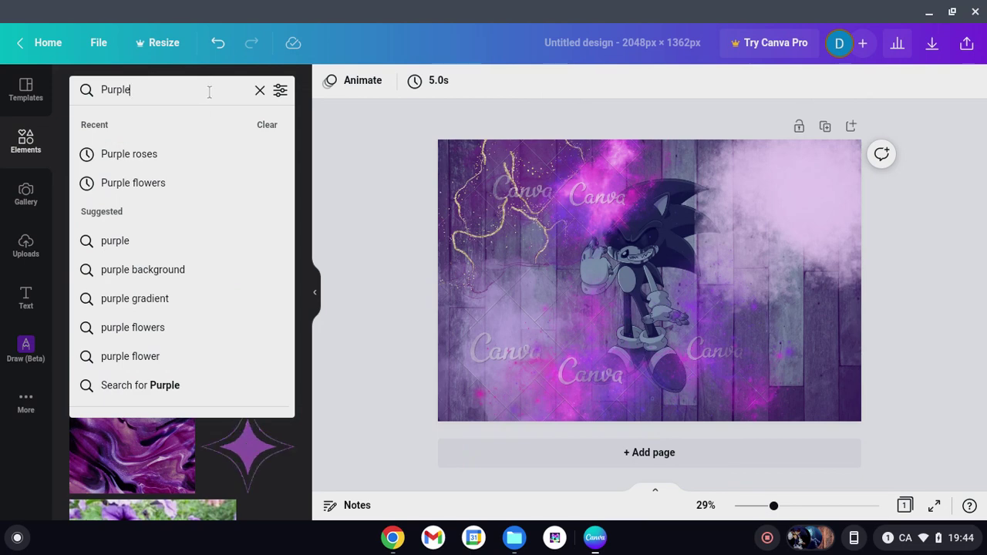
{"action": "key", "text": "BackSpace"}
{"action": "key", "text": "BackSpace"}
{"action": "key", "text": "BackSpace"}
{"action": "key", "text": "BackSpace"}
{"action": "key", "text": "BackSpace"}
{"action": "key", "text": "BackSpace"}
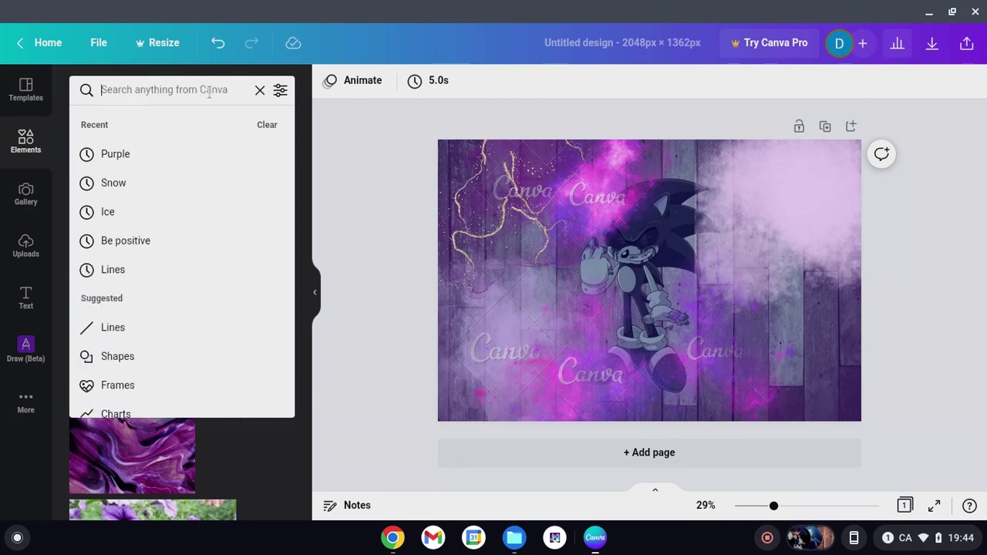
{"action": "type", "text": "Electrict"}
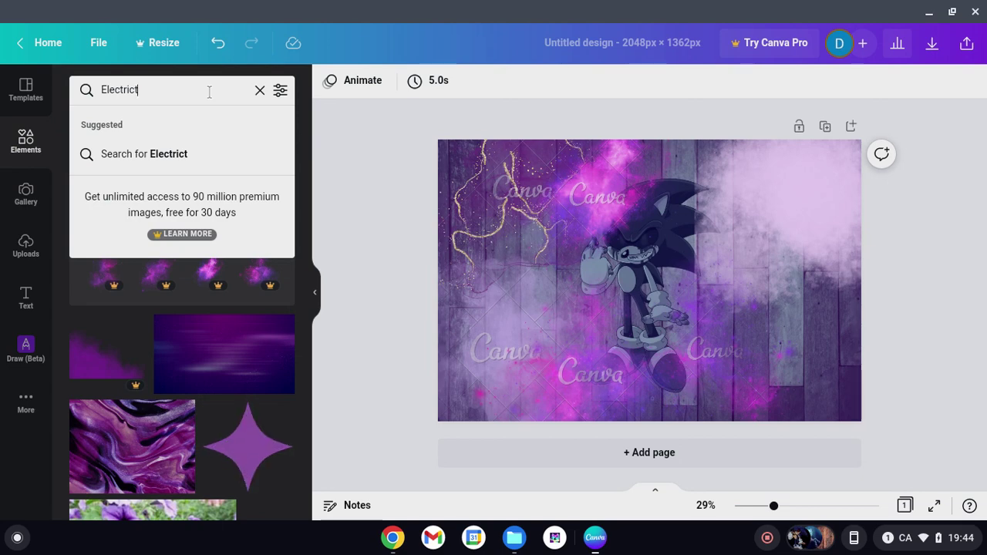
{"action": "left_click", "coordinate": [199, 154]}
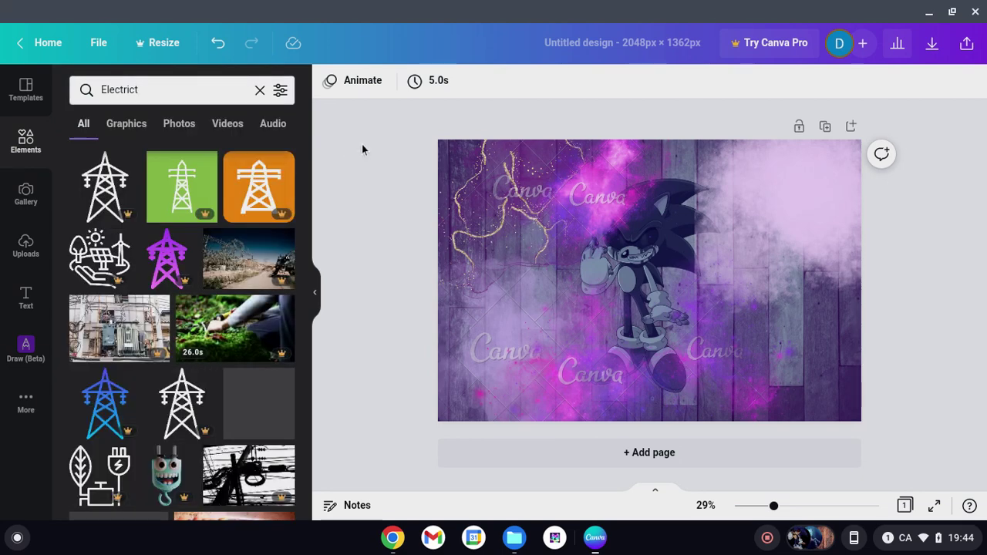
{"action": "scroll", "coordinate": [238, 257], "scroll_direction": "down", "scroll_amount": 1}
{"action": "scroll", "coordinate": [238, 257], "scroll_direction": "down", "scroll_amount": 2}
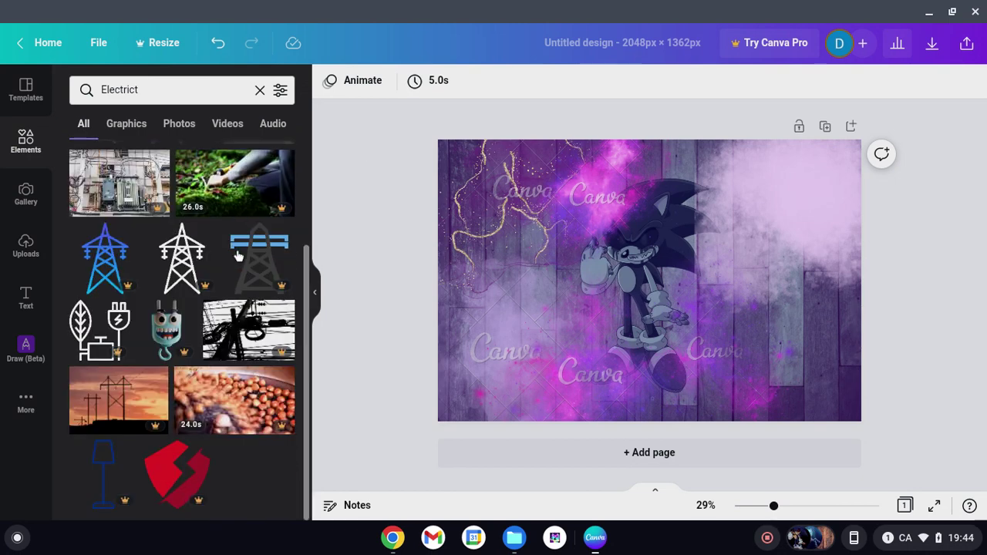
{"action": "scroll", "coordinate": [237, 257], "scroll_direction": "down", "scroll_amount": 5}
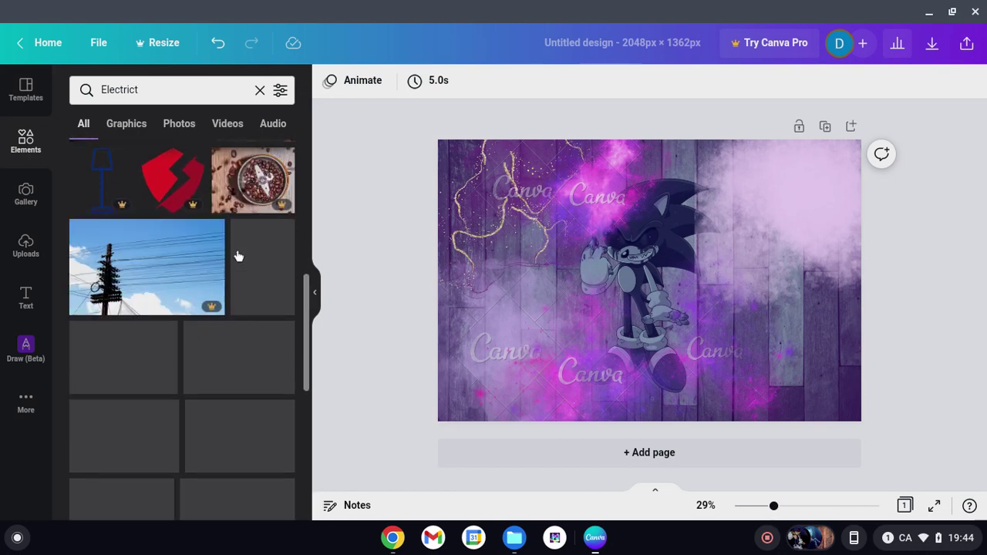
{"action": "scroll", "coordinate": [237, 257], "scroll_direction": "down", "scroll_amount": 8}
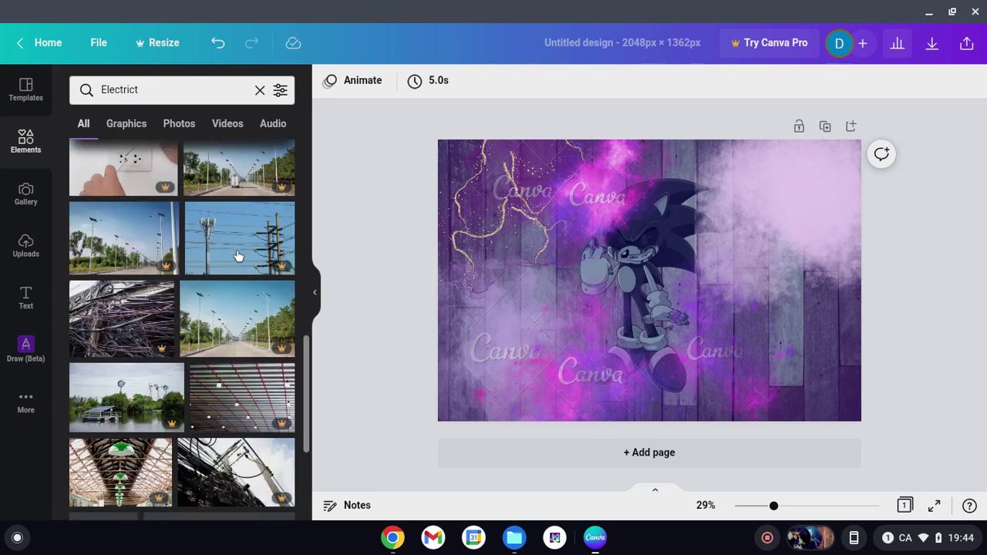
{"action": "scroll", "coordinate": [238, 257], "scroll_direction": "up", "scroll_amount": 10}
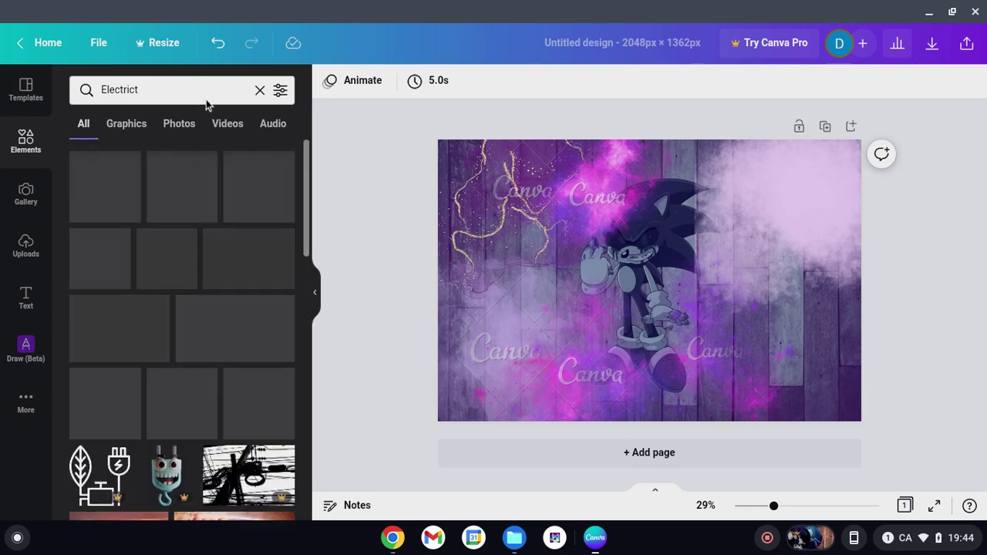
Extend the element search to "Electrict draws" and look through the results.
{"action": "left_click", "coordinate": [201, 93]}
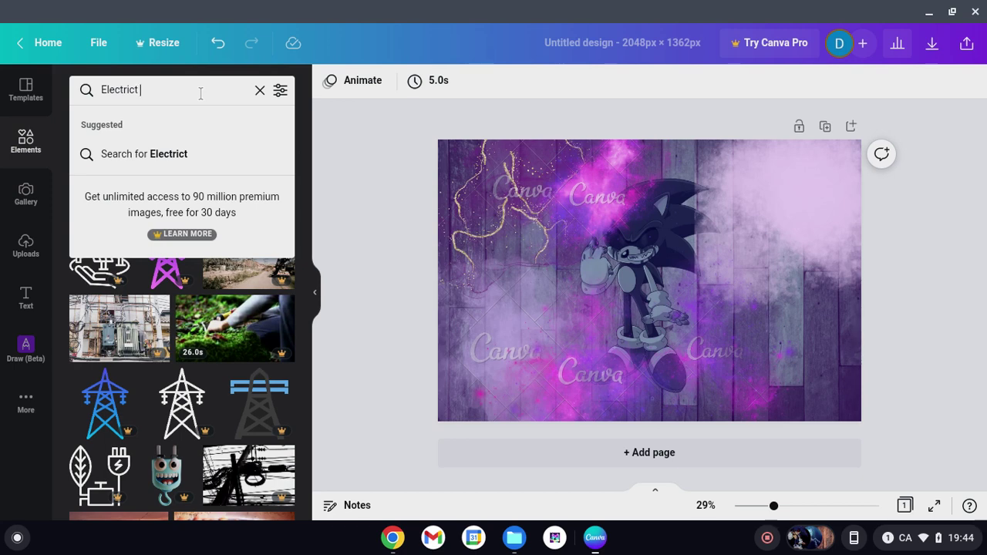
{"action": "type", "text": "draws"}
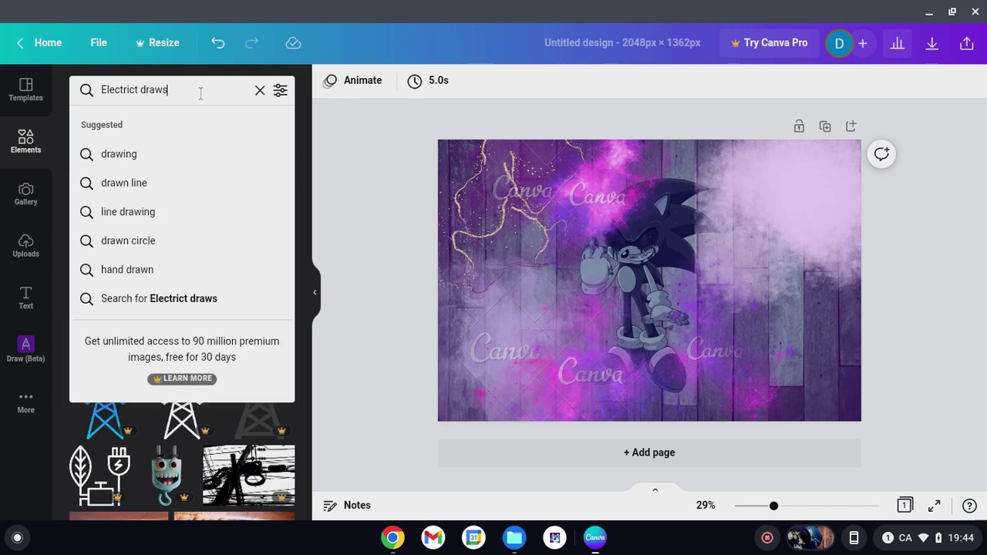
{"action": "key", "text": "Return"}
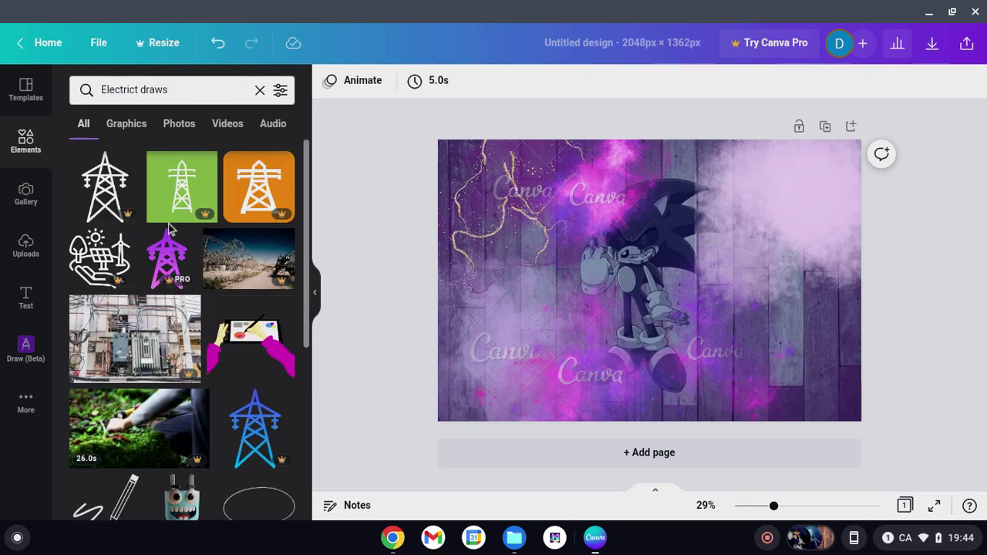
{"action": "scroll", "coordinate": [196, 236], "scroll_direction": "down", "scroll_amount": 3}
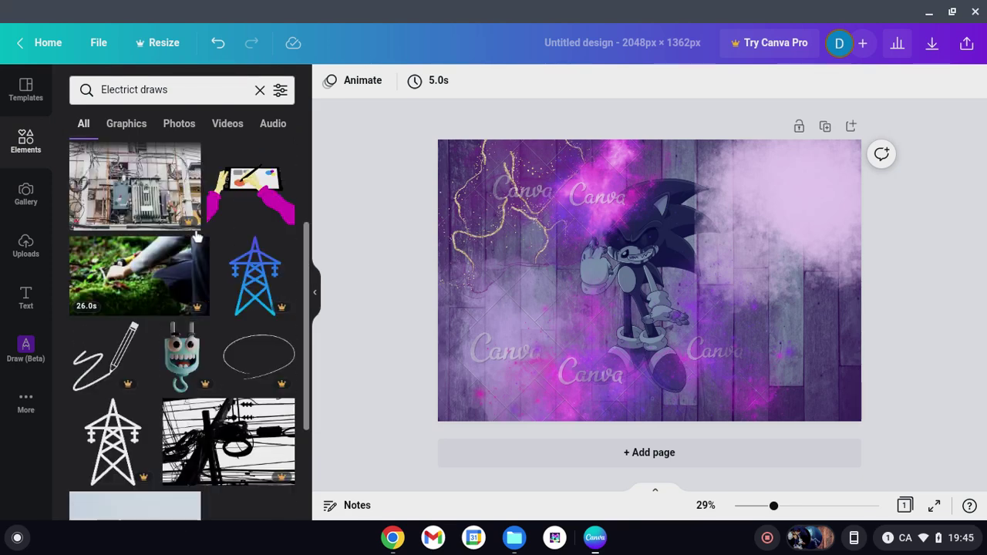
{"action": "scroll", "coordinate": [196, 236], "scroll_direction": "down", "scroll_amount": 4}
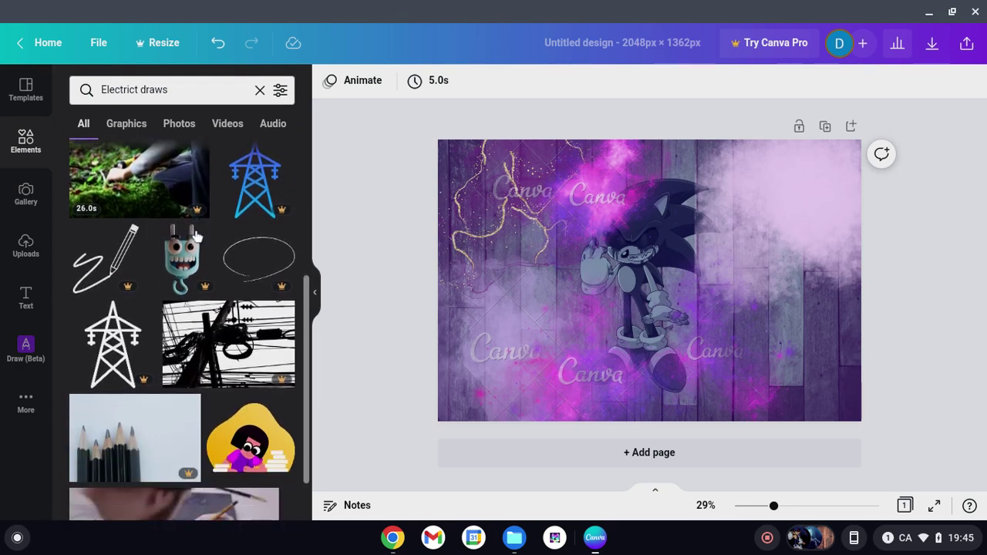
{"action": "scroll", "coordinate": [196, 236], "scroll_direction": "down", "scroll_amount": 10}
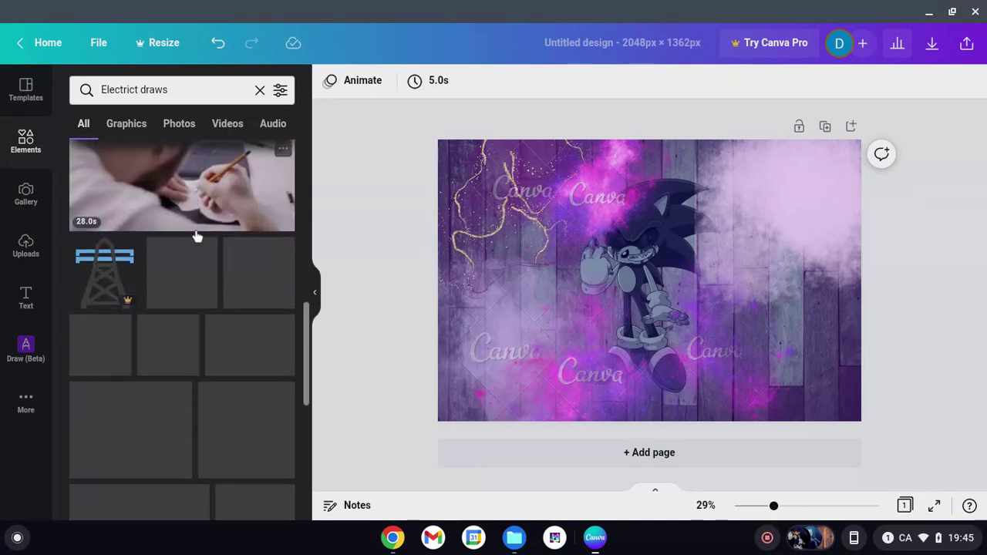
{"action": "scroll", "coordinate": [196, 235], "scroll_direction": "down", "scroll_amount": 1}
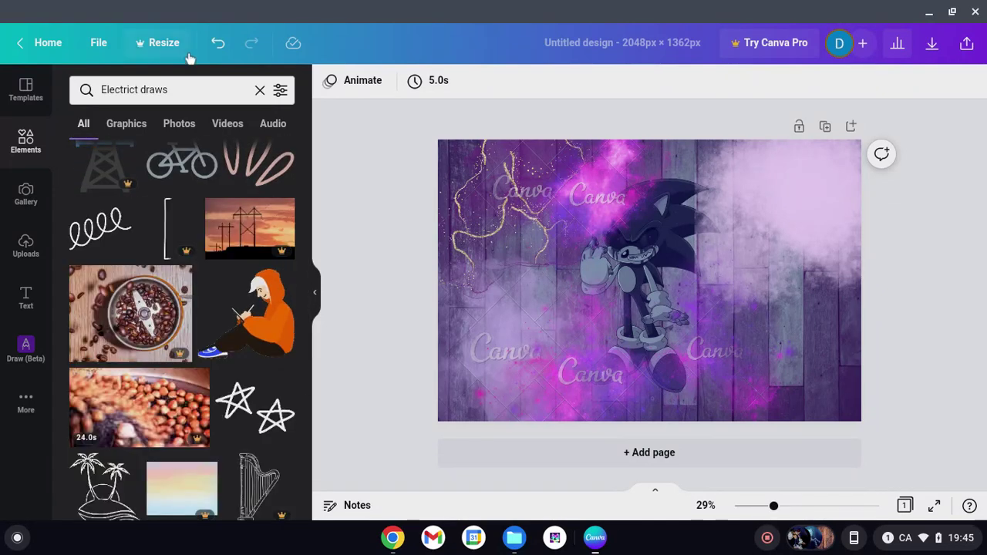
Replace the element search with the recent search "Purple".
{"action": "left_click", "coordinate": [200, 89]}
{"action": "key", "text": "BackSpace"}
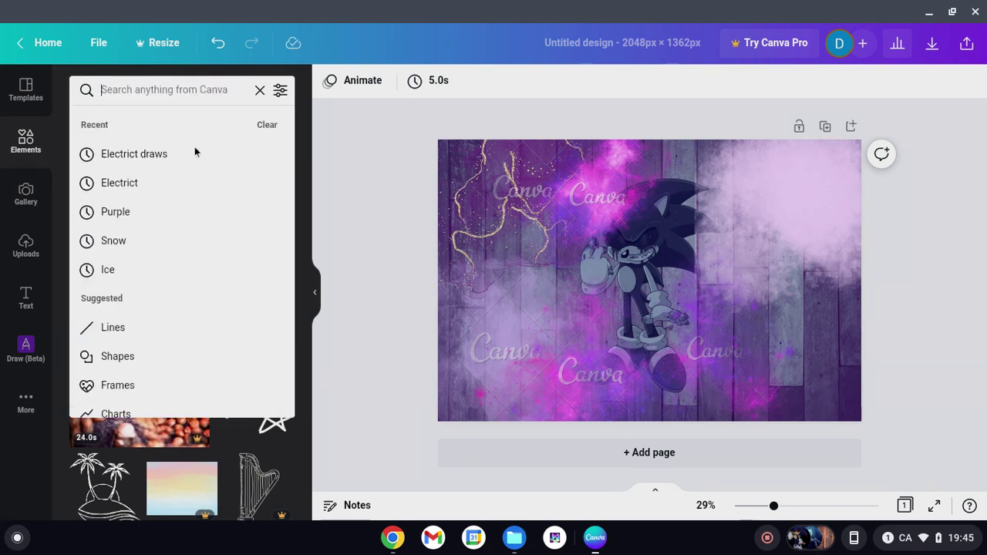
{"action": "left_click", "coordinate": [190, 210]}
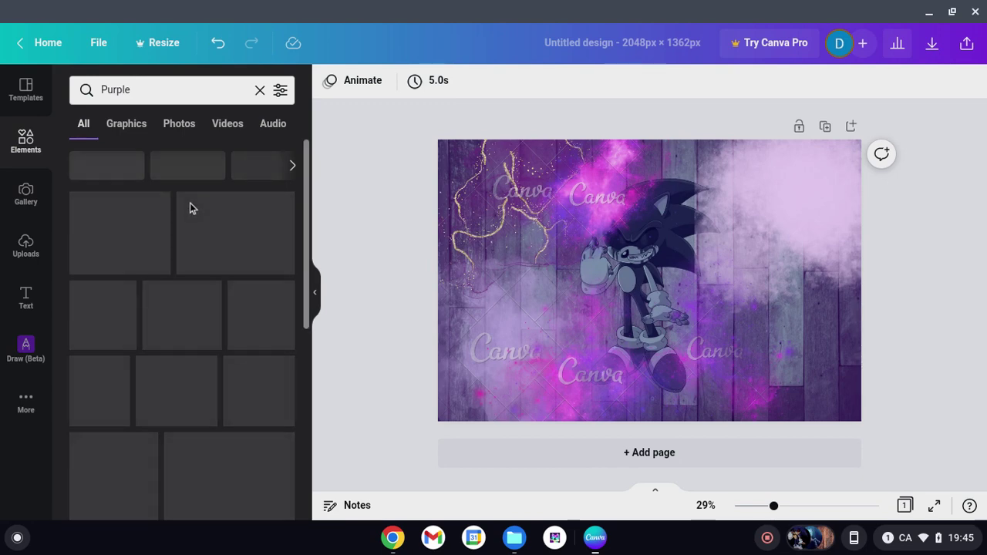
Add the glowing magenta star flare from the Purple results and place it in the page's lower-right area, below the pale pink powder cloud.
{"action": "scroll", "coordinate": [205, 220], "scroll_direction": "down", "scroll_amount": 2}
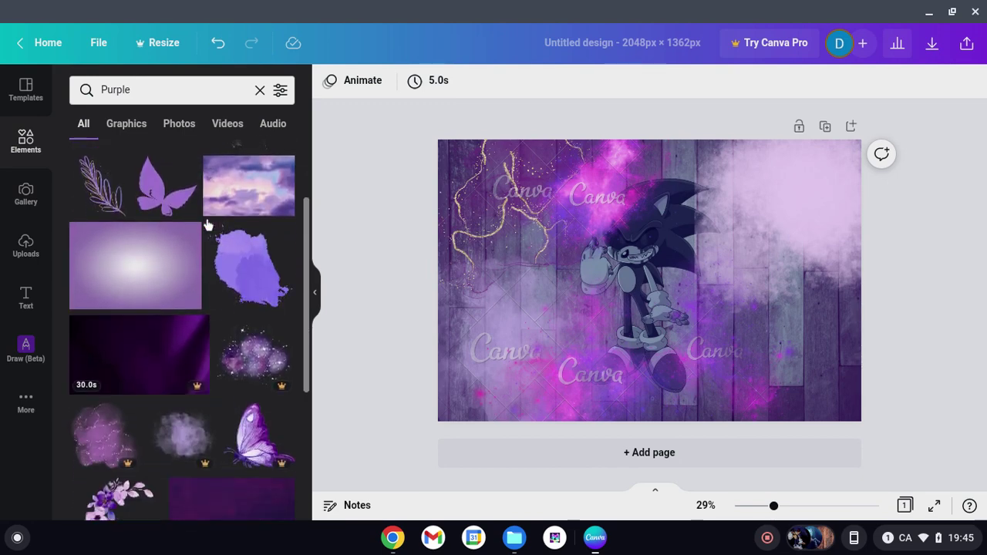
{"action": "scroll", "coordinate": [207, 224], "scroll_direction": "down", "scroll_amount": 6}
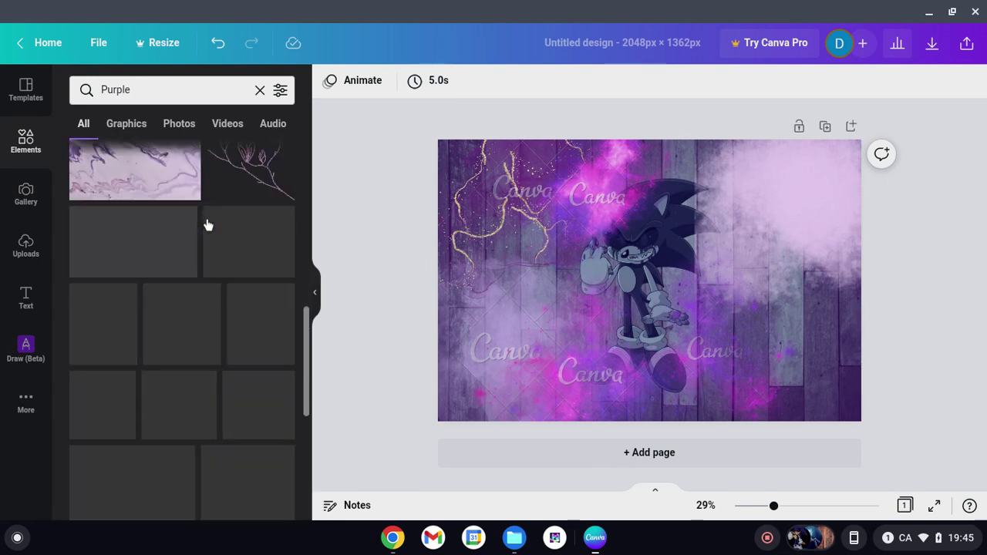
{"action": "scroll", "coordinate": [206, 224], "scroll_direction": "down", "scroll_amount": 5}
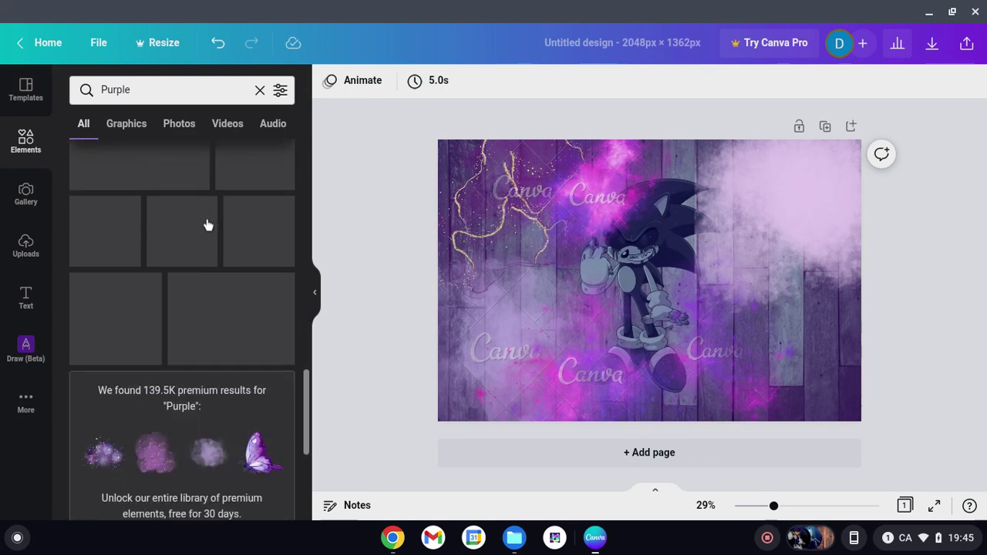
{"action": "scroll", "coordinate": [207, 224], "scroll_direction": "down", "scroll_amount": 5}
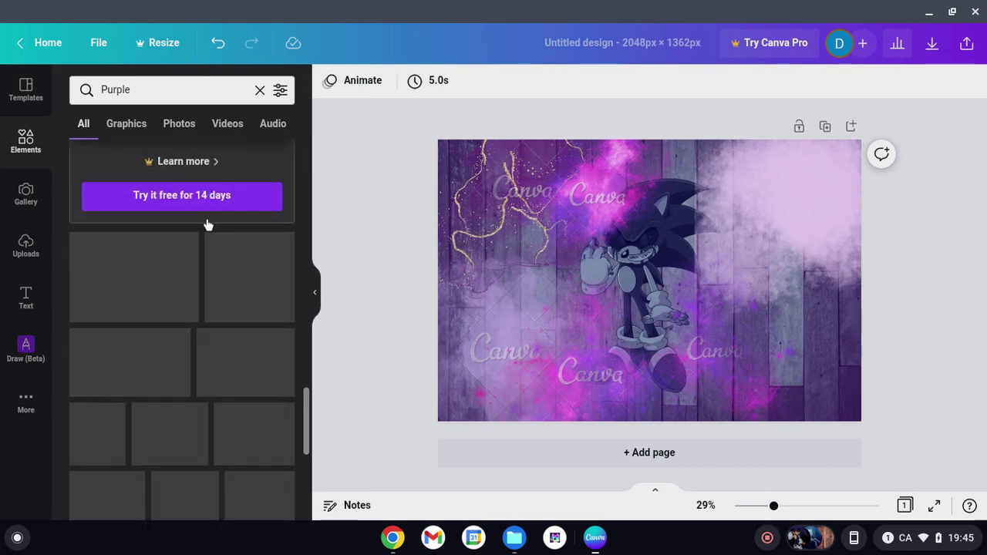
{"action": "scroll", "coordinate": [207, 224], "scroll_direction": "down", "scroll_amount": 1}
{"action": "scroll", "coordinate": [207, 224], "scroll_direction": "down", "scroll_amount": 3}
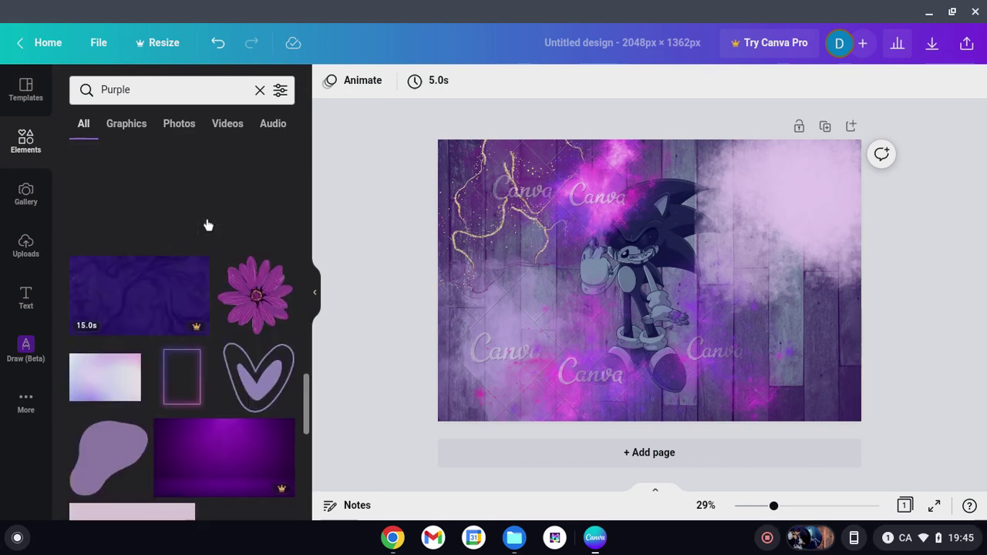
{"action": "scroll", "coordinate": [207, 224], "scroll_direction": "down", "scroll_amount": 4}
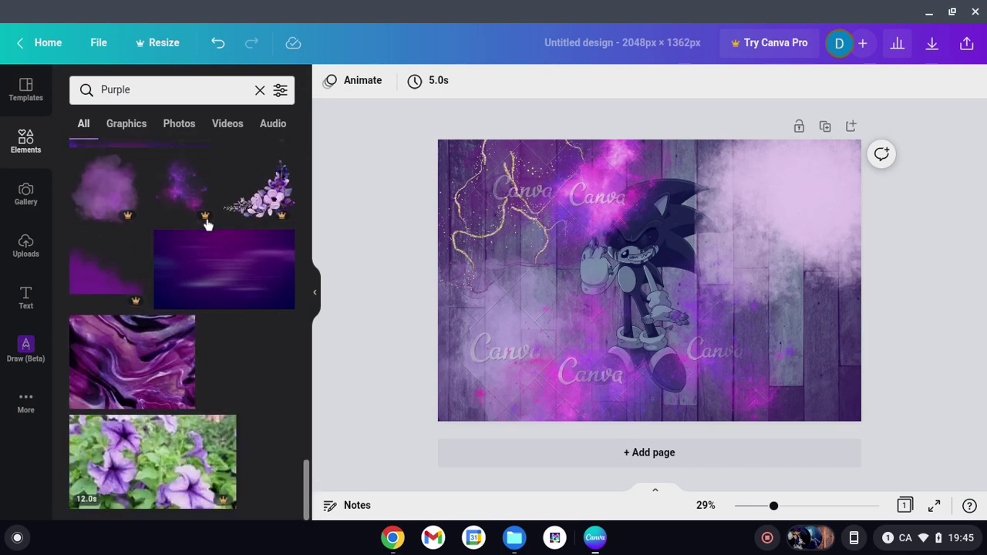
{"action": "scroll", "coordinate": [206, 224], "scroll_direction": "down", "scroll_amount": 3}
{"action": "scroll", "coordinate": [206, 224], "scroll_direction": "down", "scroll_amount": 3}
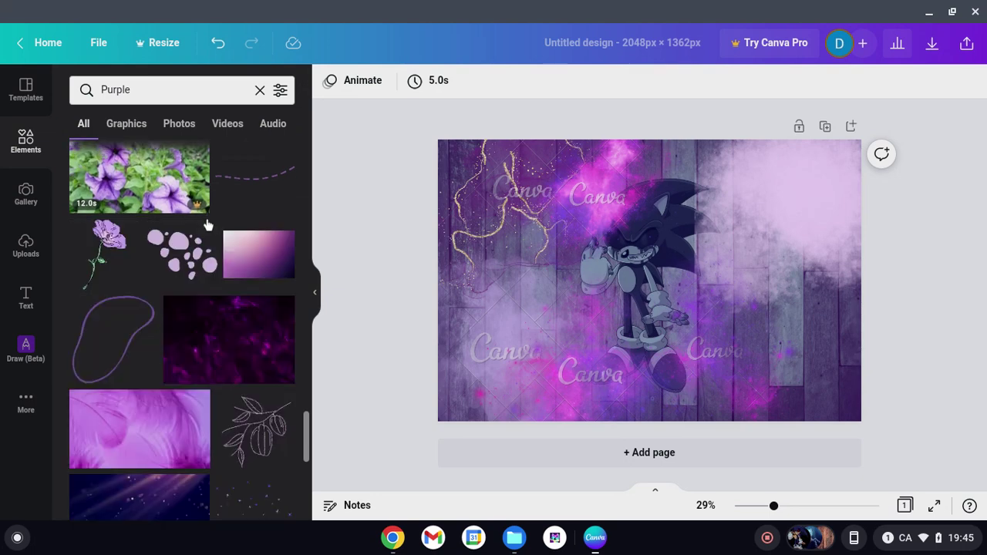
{"action": "scroll", "coordinate": [206, 224], "scroll_direction": "down", "scroll_amount": 3}
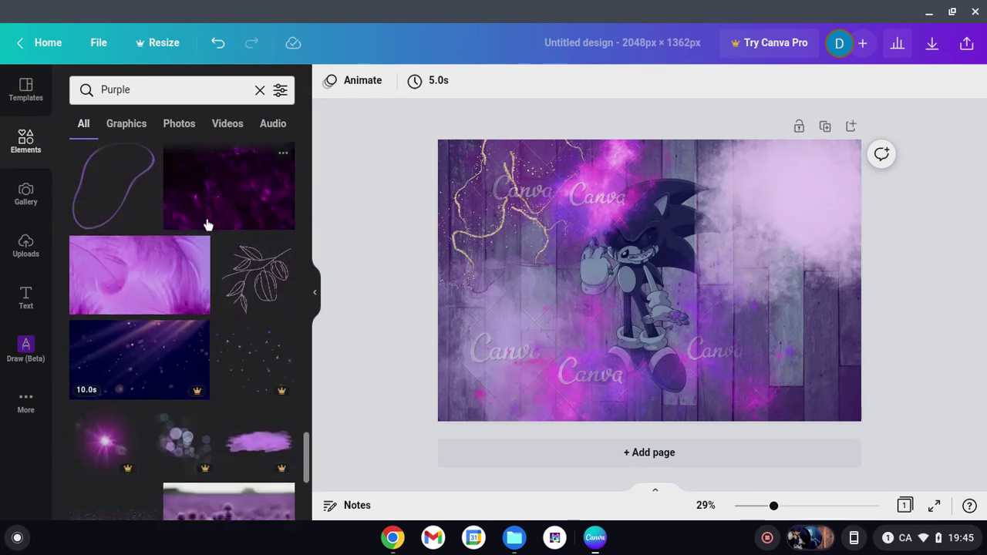
{"action": "scroll", "coordinate": [206, 224], "scroll_direction": "down", "scroll_amount": 1}
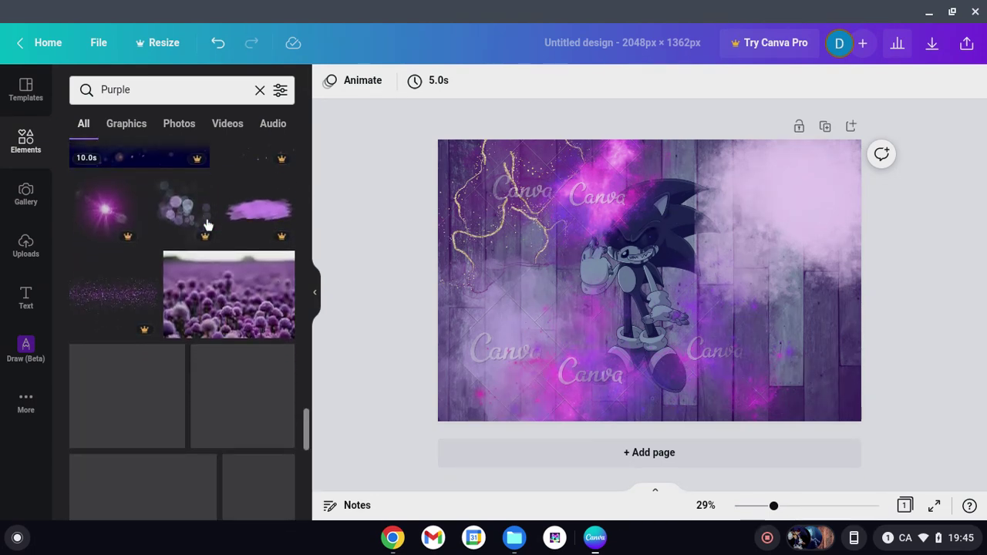
{"action": "left_click", "coordinate": [102, 220]}
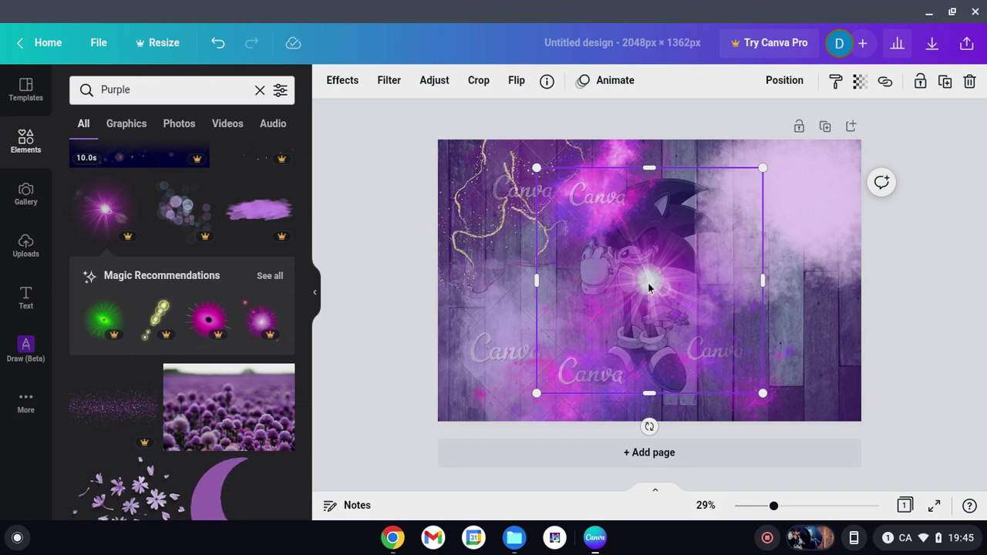
{"action": "left_click_drag", "start_coordinate": [649, 288], "coordinate": [795, 331]}
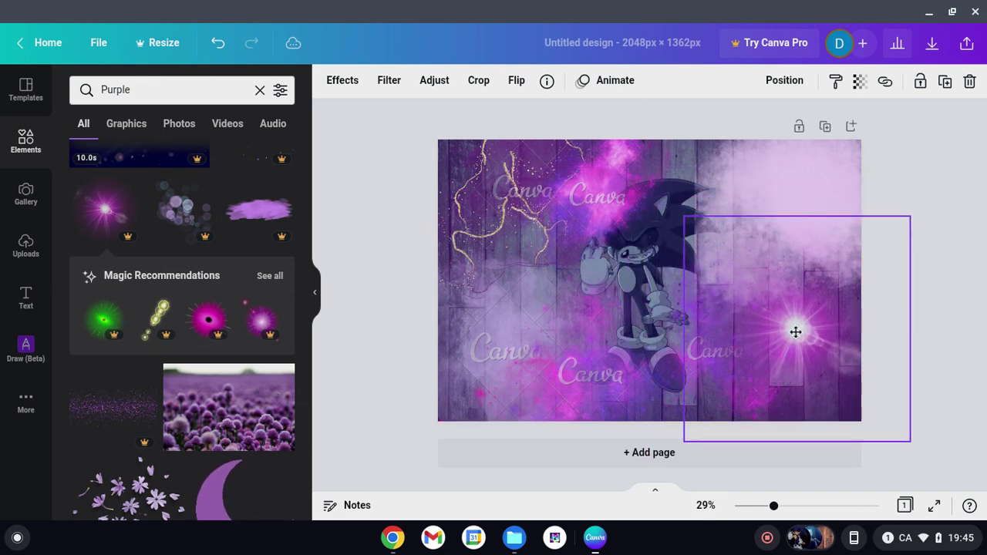
{"action": "left_click", "coordinate": [950, 239]}
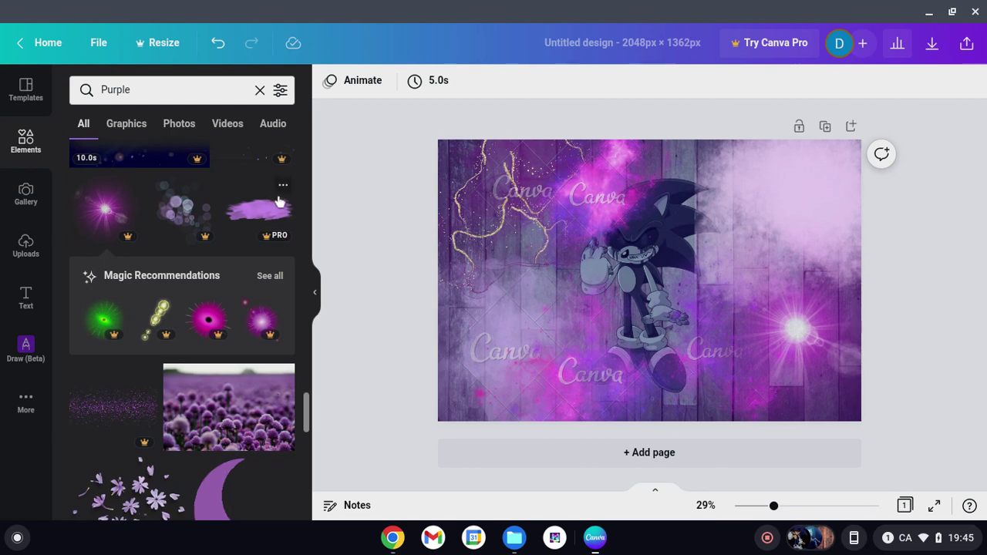
Try the line-drawn purple flower from the Purple results on the page and take it off again.
{"action": "scroll", "coordinate": [161, 221], "scroll_direction": "down", "scroll_amount": 2}
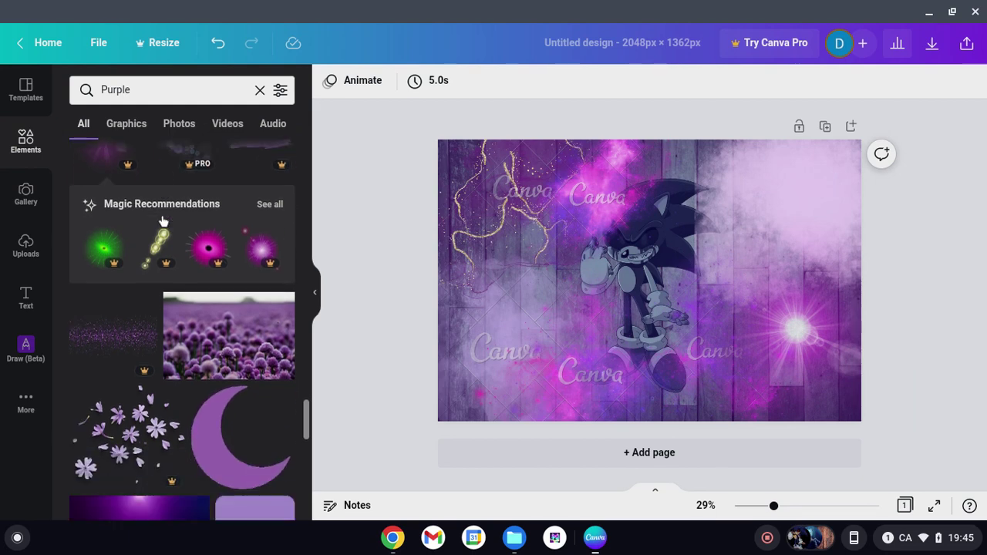
{"action": "scroll", "coordinate": [161, 221], "scroll_direction": "down", "scroll_amount": 5}
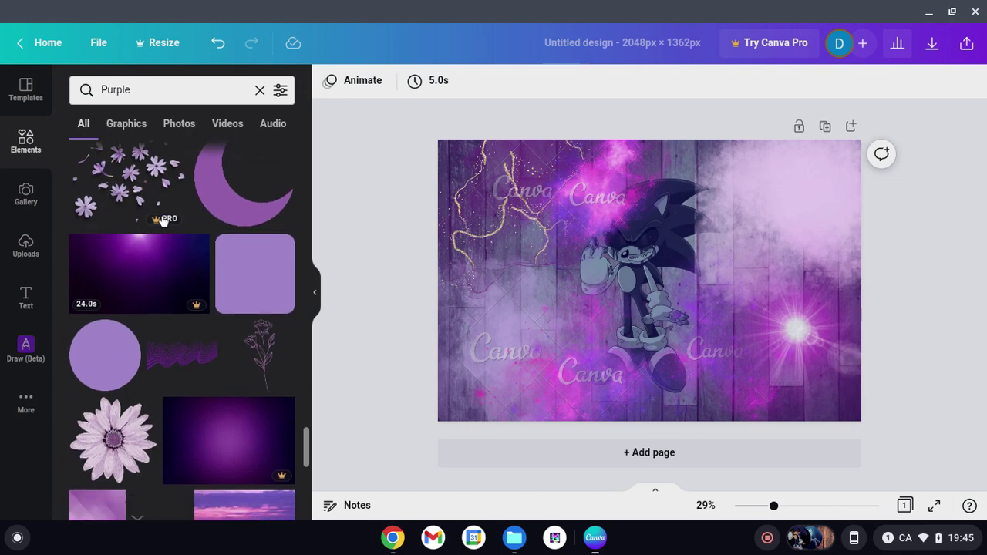
{"action": "scroll", "coordinate": [162, 221], "scroll_direction": "down", "scroll_amount": 4}
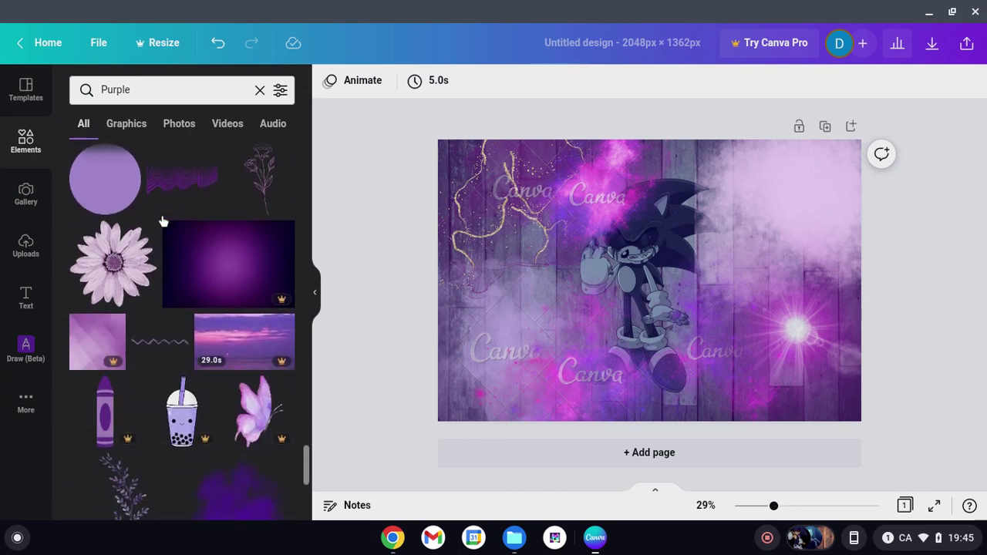
{"action": "left_click", "coordinate": [261, 188]}
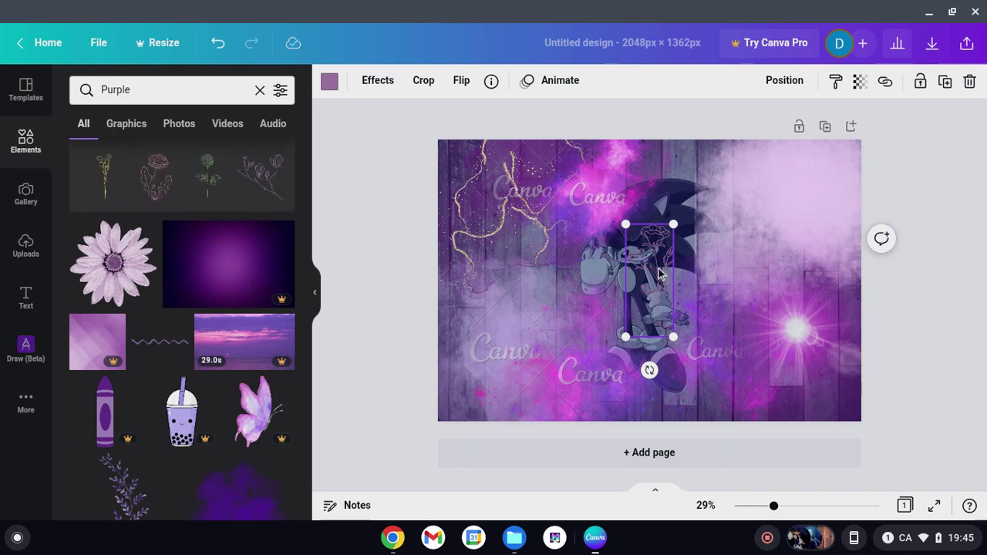
{"action": "left_click_drag", "start_coordinate": [646, 281], "coordinate": [70, 229]}
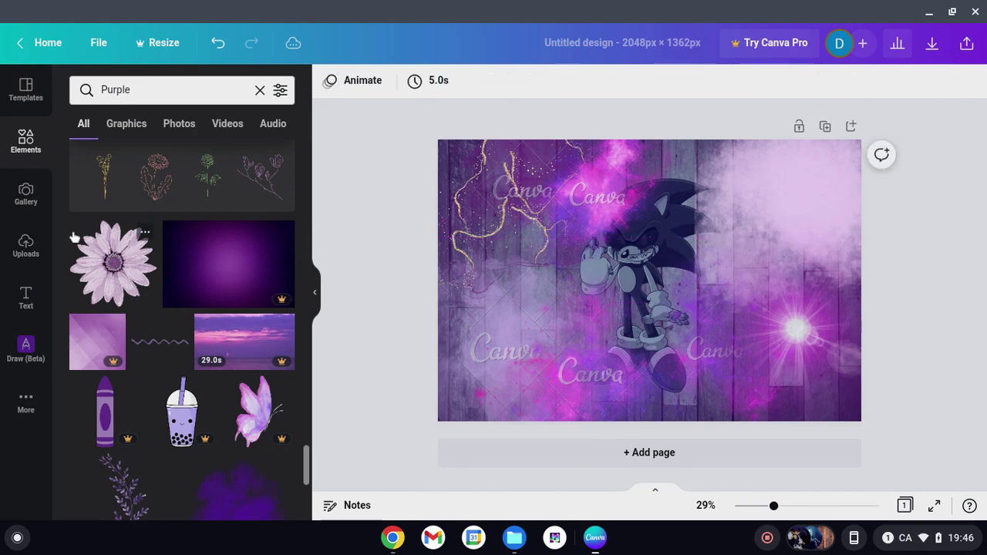
Add the dark purple smoke cloud from the Purple results and place it in the page's upper area, right of the pink smoke.
{"action": "scroll", "coordinate": [120, 259], "scroll_direction": "down", "scroll_amount": 3}
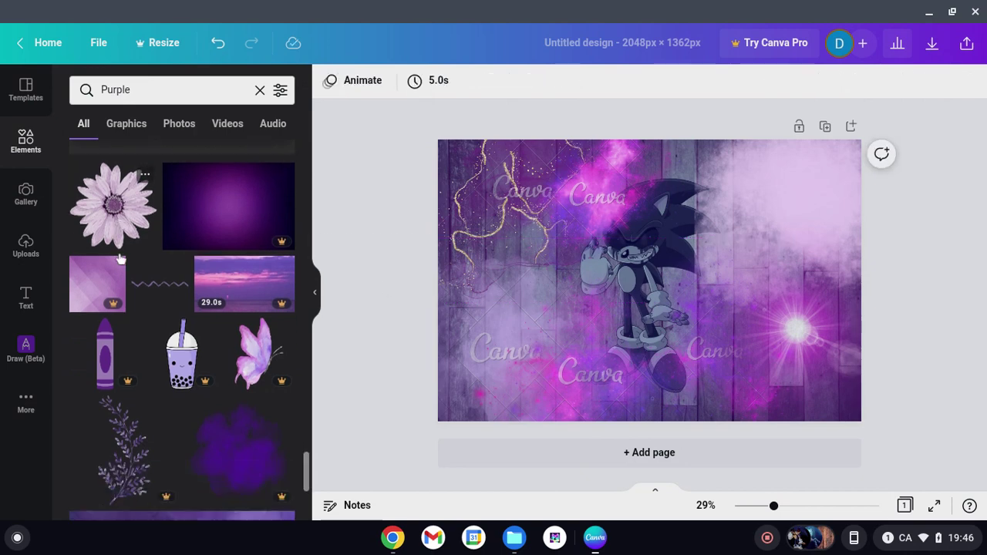
{"action": "scroll", "coordinate": [119, 259], "scroll_direction": "down", "scroll_amount": 1}
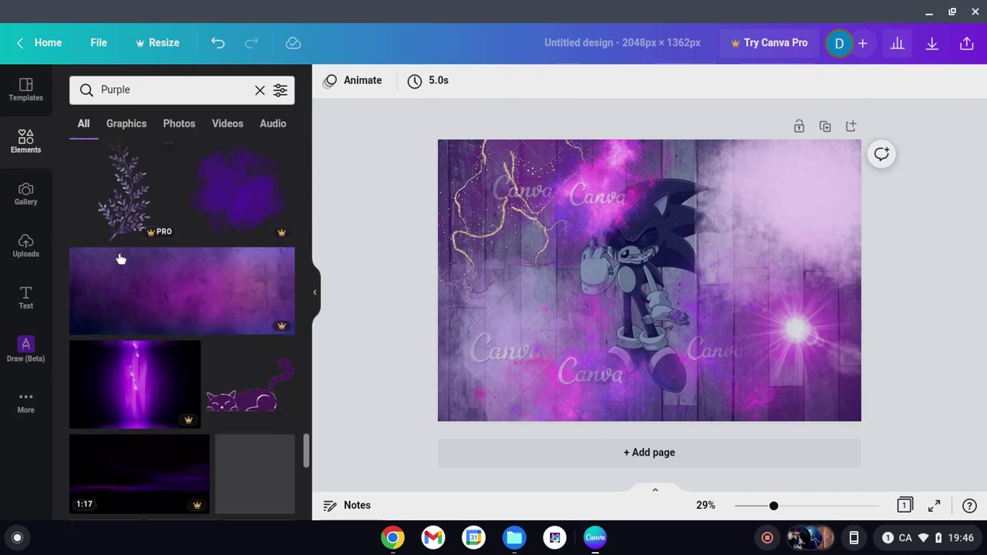
{"action": "left_click", "coordinate": [228, 183]}
{"action": "left_click_drag", "start_coordinate": [666, 287], "coordinate": [759, 164]}
{"action": "left_click", "coordinate": [889, 246]}
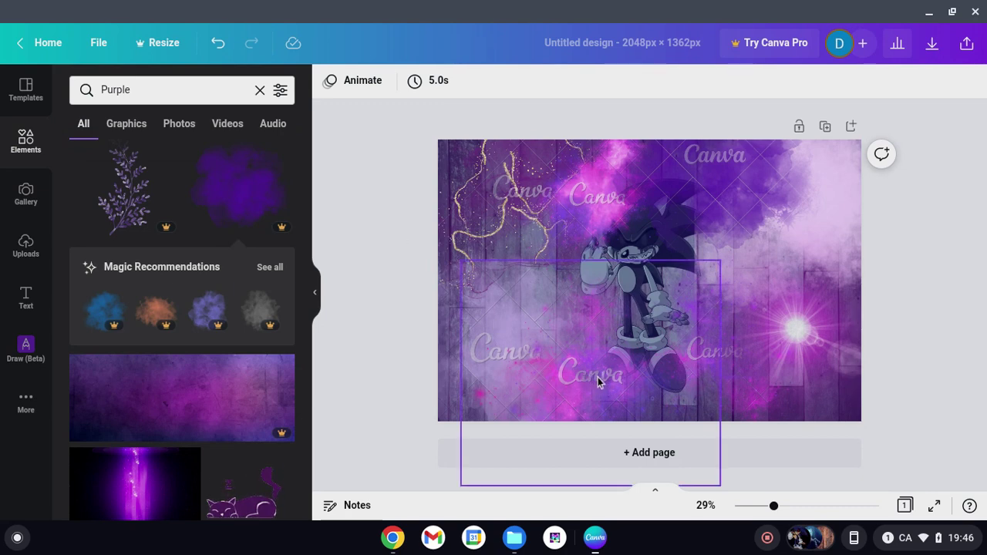
Move the nebula to the page's upper left, and the star flare and magenta splash to its upper right around the purple cloud.
{"action": "left_click_drag", "start_coordinate": [598, 377], "coordinate": [518, 233]}
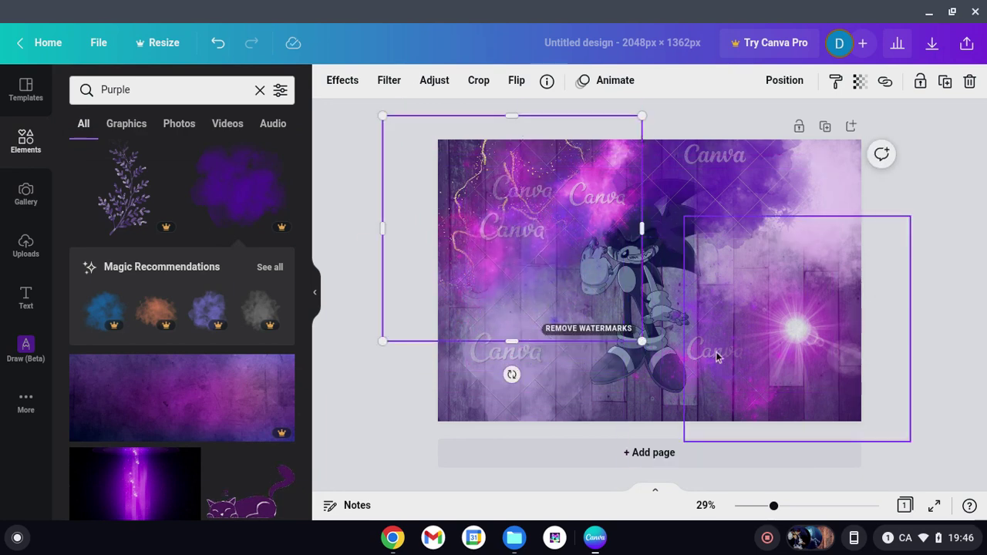
{"action": "left_click_drag", "start_coordinate": [715, 356], "coordinate": [726, 264]}
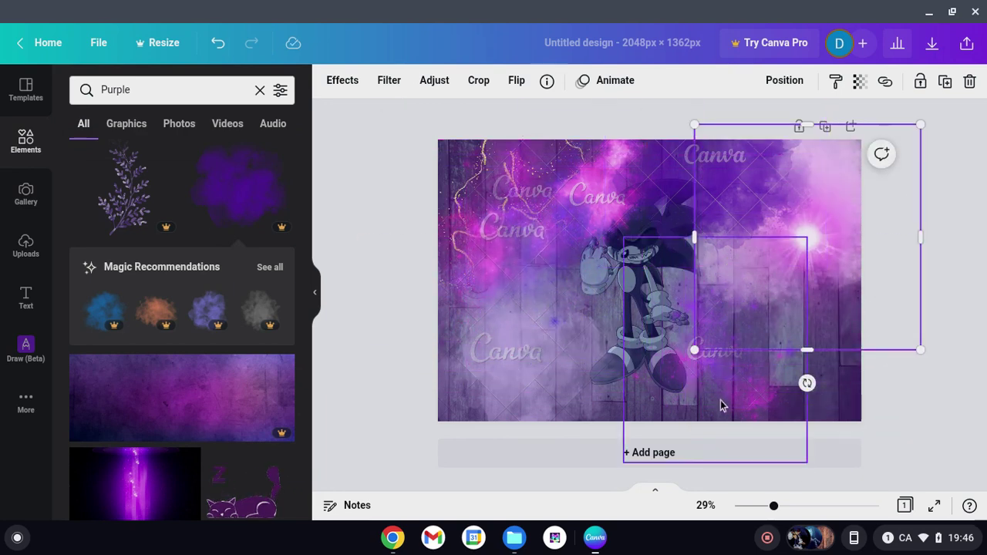
{"action": "left_click", "coordinate": [720, 401]}
{"action": "left_click_drag", "start_coordinate": [720, 396], "coordinate": [768, 282]}
Remove the duotone Sonic.exe character from the page.
{"action": "left_click", "coordinate": [650, 371]}
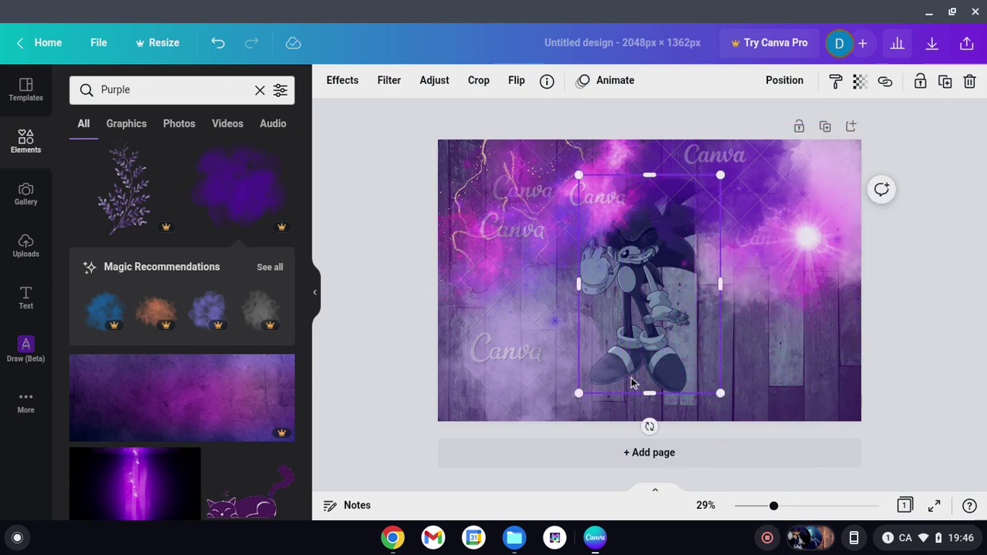
{"action": "left_click_drag", "start_coordinate": [630, 382], "coordinate": [319, 378]}
{"action": "left_click", "coordinate": [353, 377]}
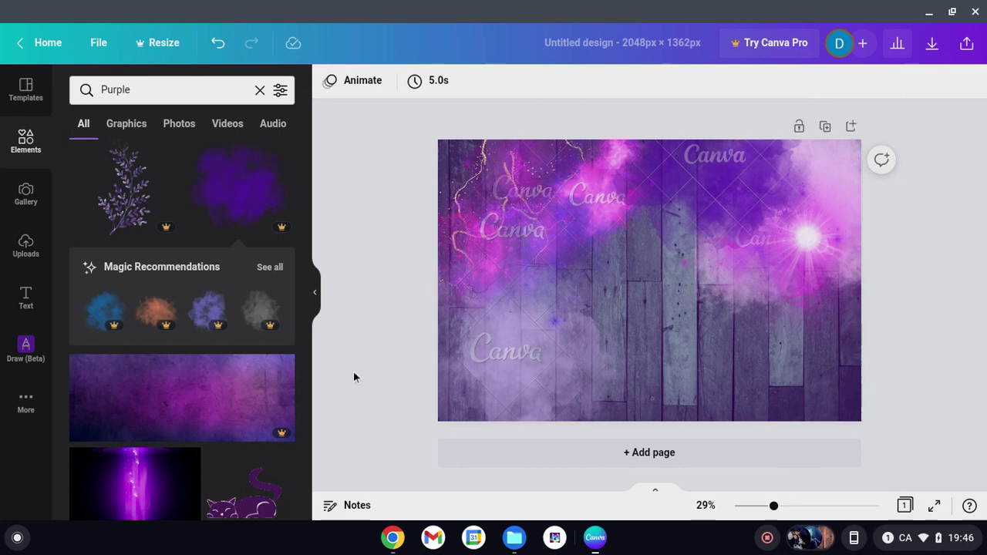
Try the magenta nebula at the center of the page.
{"action": "left_click", "coordinate": [551, 241]}
{"action": "left_click_drag", "start_coordinate": [553, 238], "coordinate": [664, 271]}
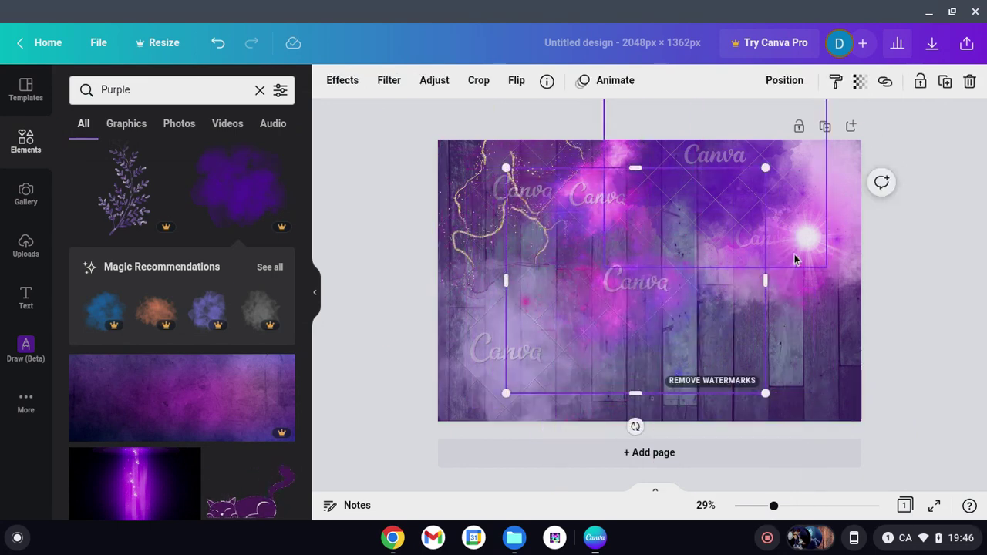
{"action": "left_click", "coordinate": [796, 259]}
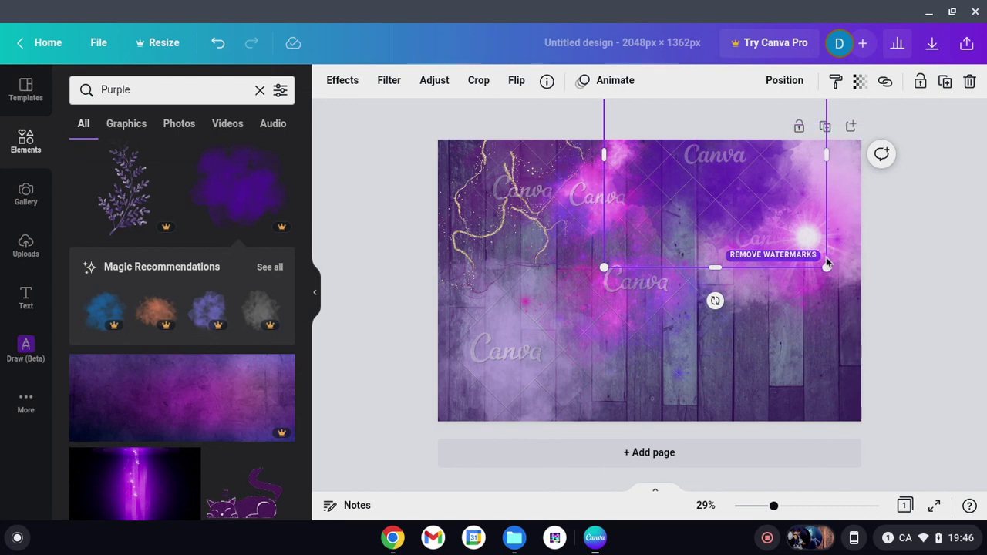
{"action": "left_click", "coordinate": [820, 258]}
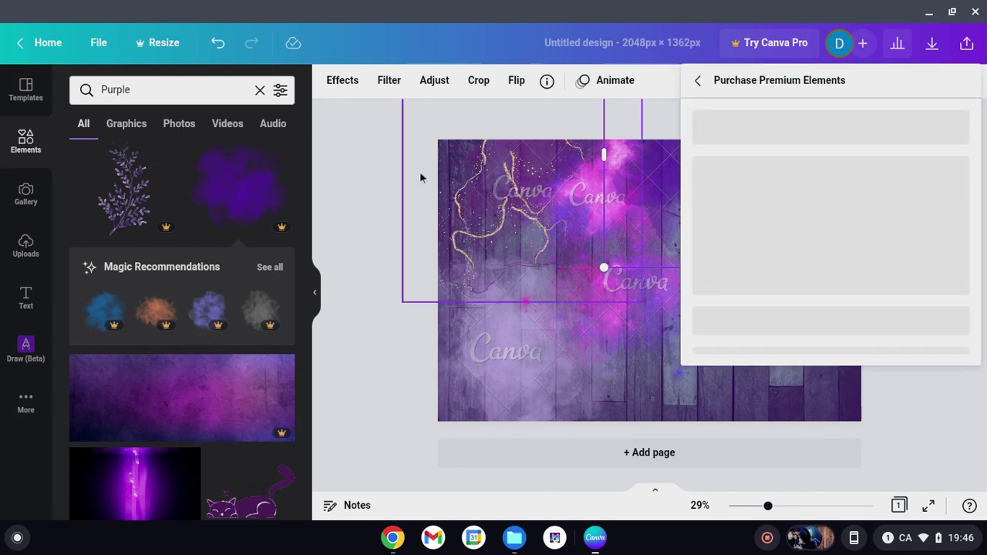
{"action": "left_click", "coordinate": [346, 189]}
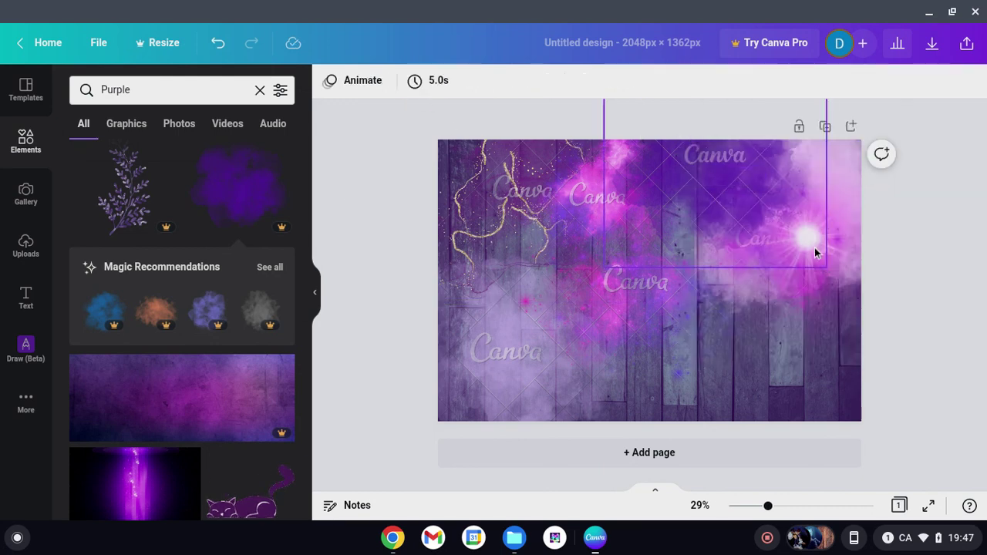
Move the star flare to the page's lower-right area and the magenta nebula to its lower center.
{"action": "left_click_drag", "start_coordinate": [822, 286], "coordinate": [804, 405]}
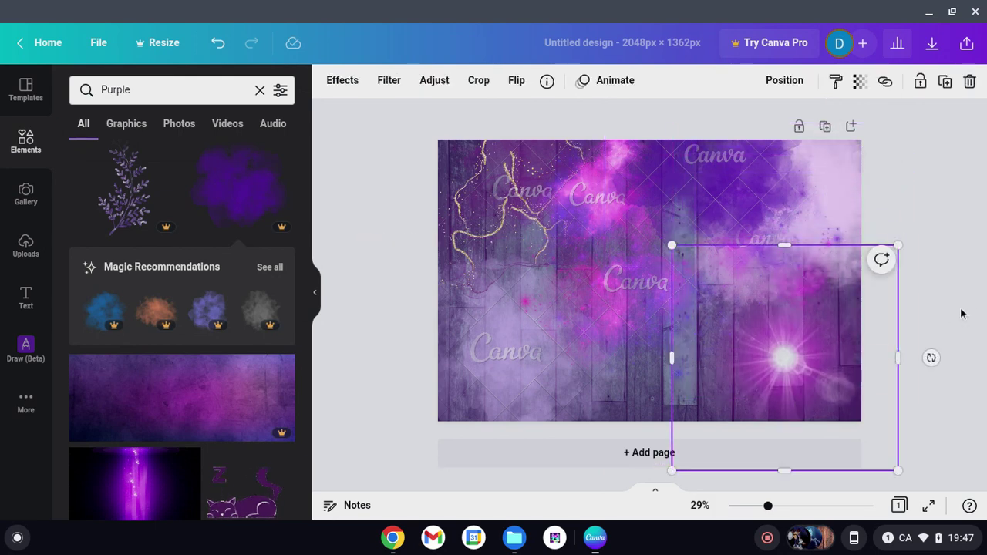
{"action": "left_click", "coordinate": [973, 312]}
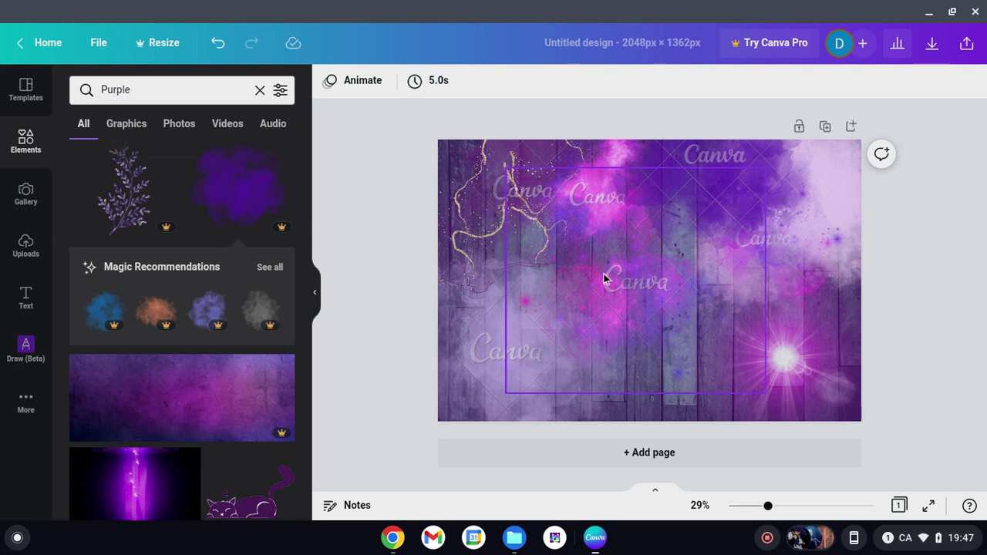
{"action": "left_click_drag", "start_coordinate": [605, 277], "coordinate": [651, 324]}
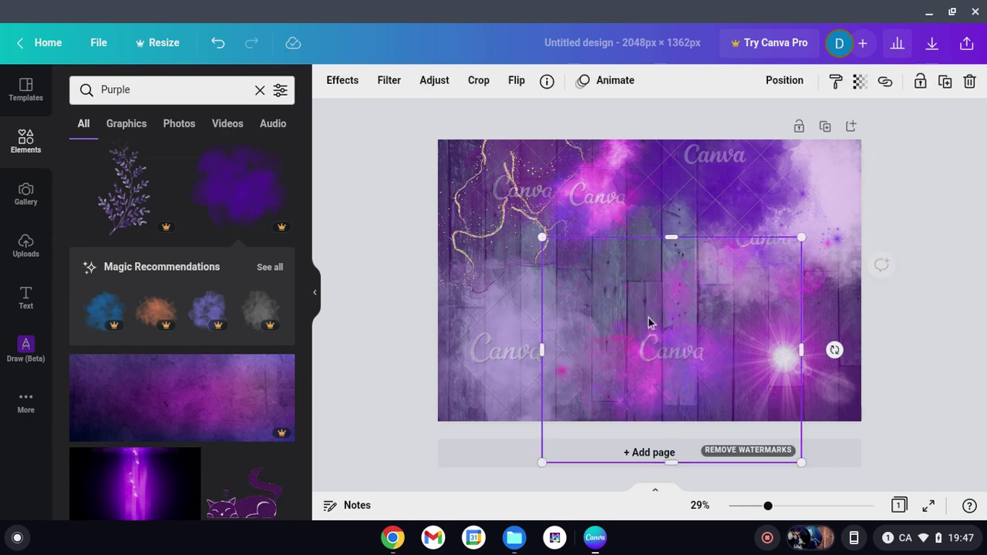
{"action": "left_click", "coordinate": [941, 228]}
Move the dark purple smoke cloud to the middle of the page and the pink smoke to its upper center.
{"action": "left_click_drag", "start_coordinate": [733, 189], "coordinate": [698, 282]}
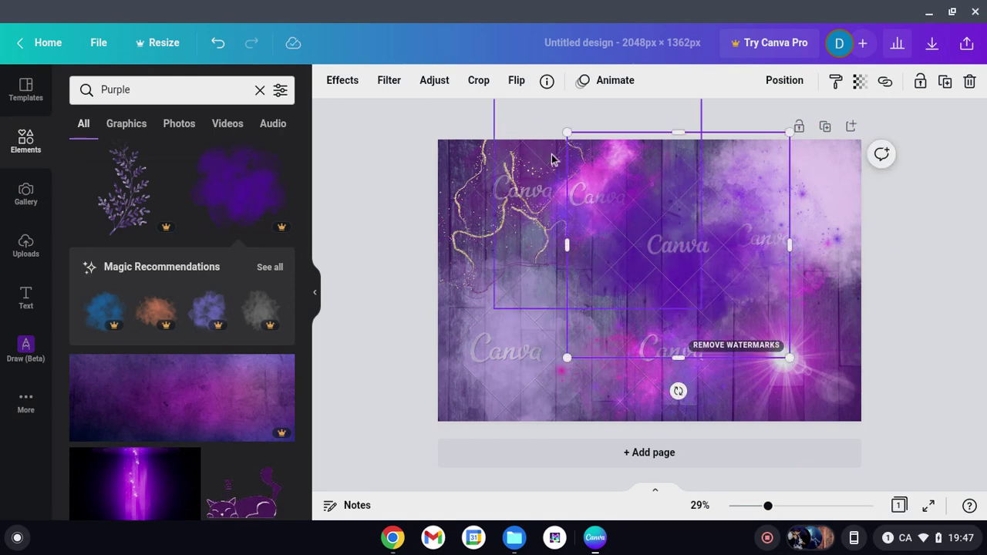
{"action": "left_click_drag", "start_coordinate": [551, 160], "coordinate": [599, 150]}
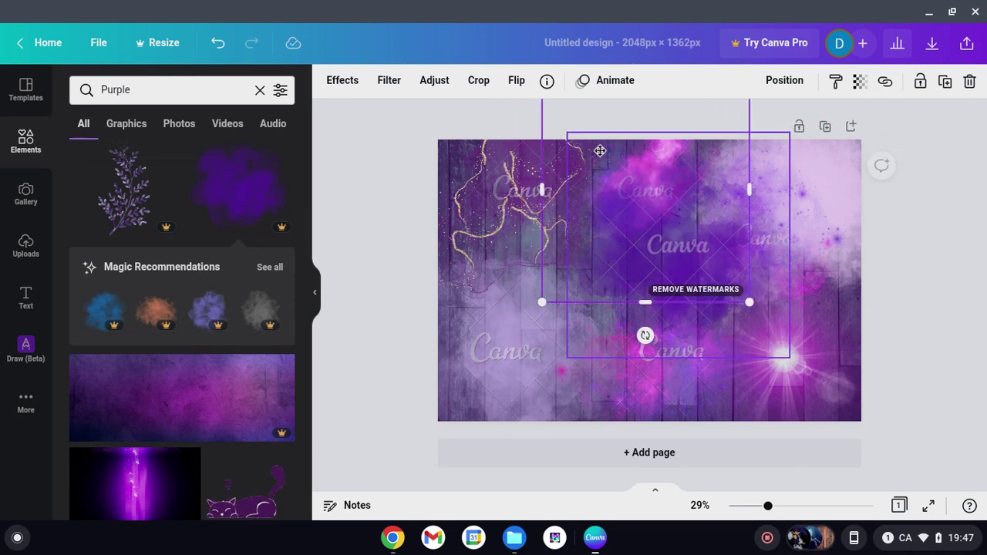
{"action": "left_click", "coordinate": [348, 179]}
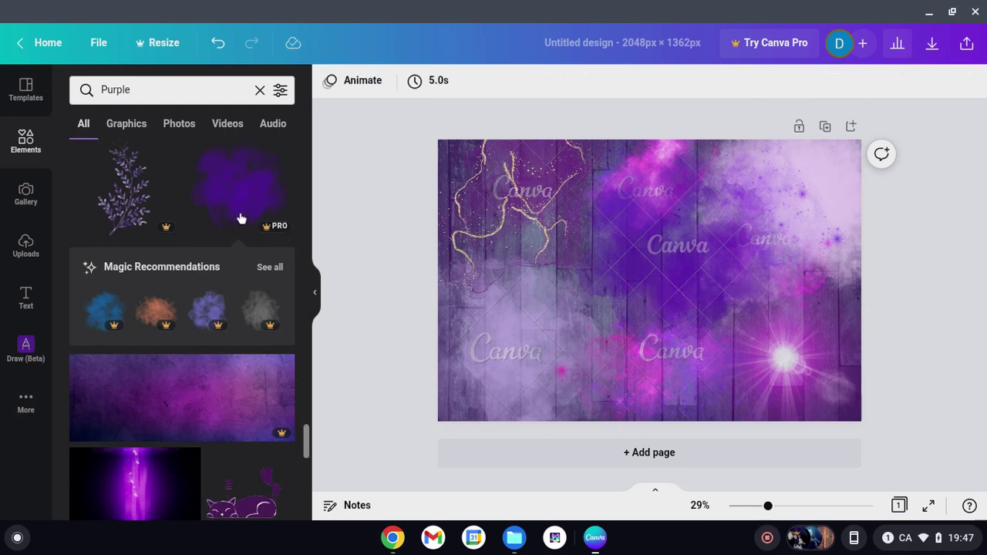
Add the neon purple cloud outline from the Purple results and place it at the page's center over the dark purple smoke.
{"action": "scroll", "coordinate": [242, 218], "scroll_direction": "down", "scroll_amount": 3}
{"action": "scroll", "coordinate": [241, 219], "scroll_direction": "down", "scroll_amount": 10}
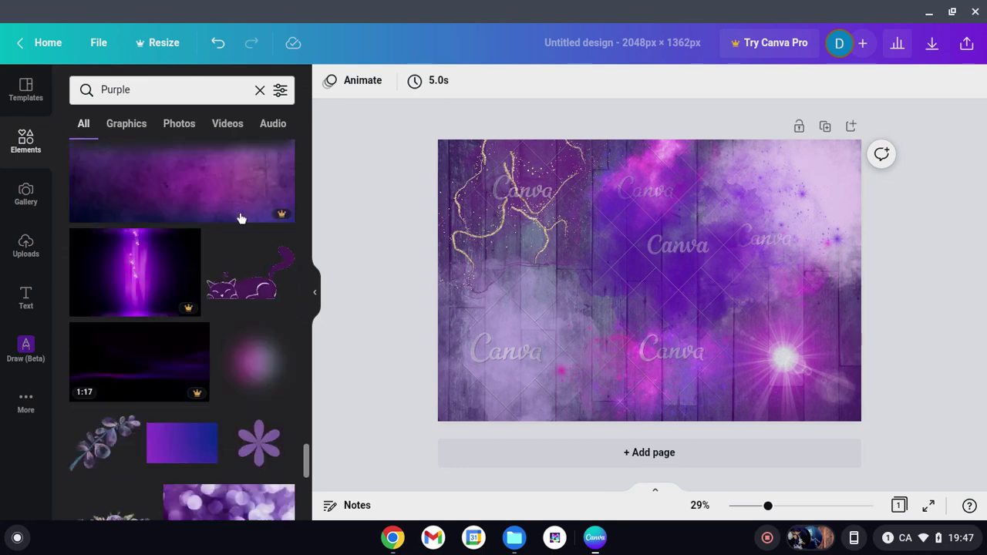
{"action": "scroll", "coordinate": [240, 219], "scroll_direction": "down", "scroll_amount": 5}
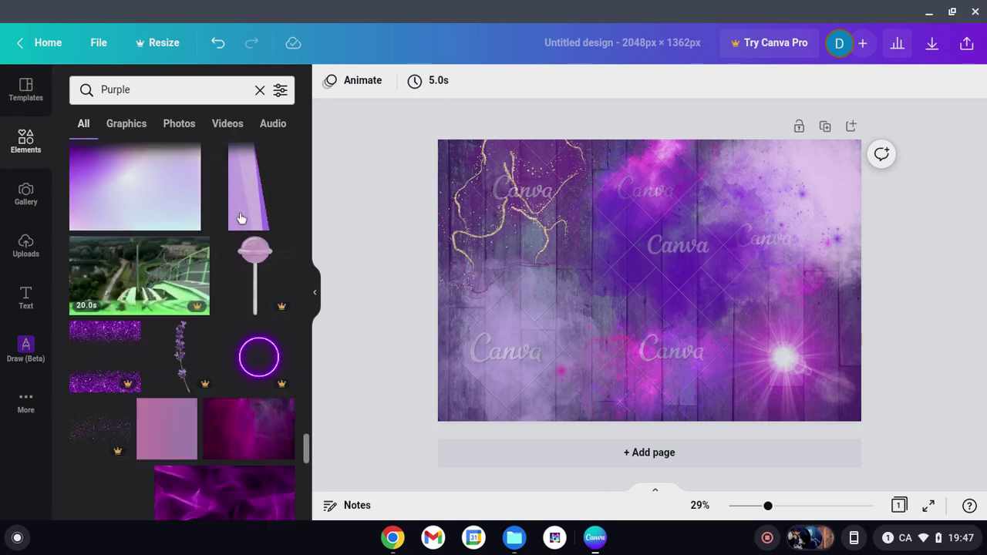
{"action": "scroll", "coordinate": [240, 219], "scroll_direction": "down", "scroll_amount": 5}
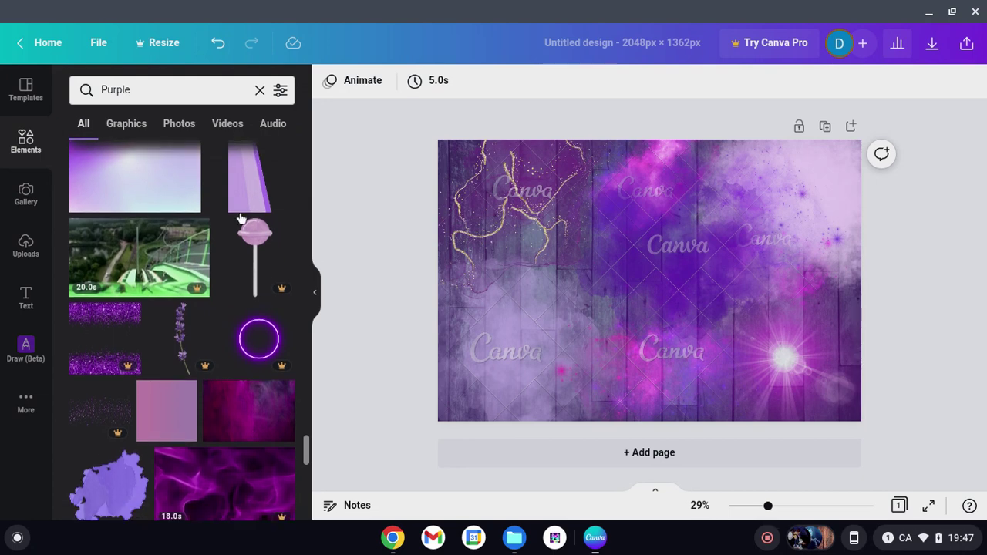
{"action": "scroll", "coordinate": [241, 219], "scroll_direction": "down", "scroll_amount": 9}
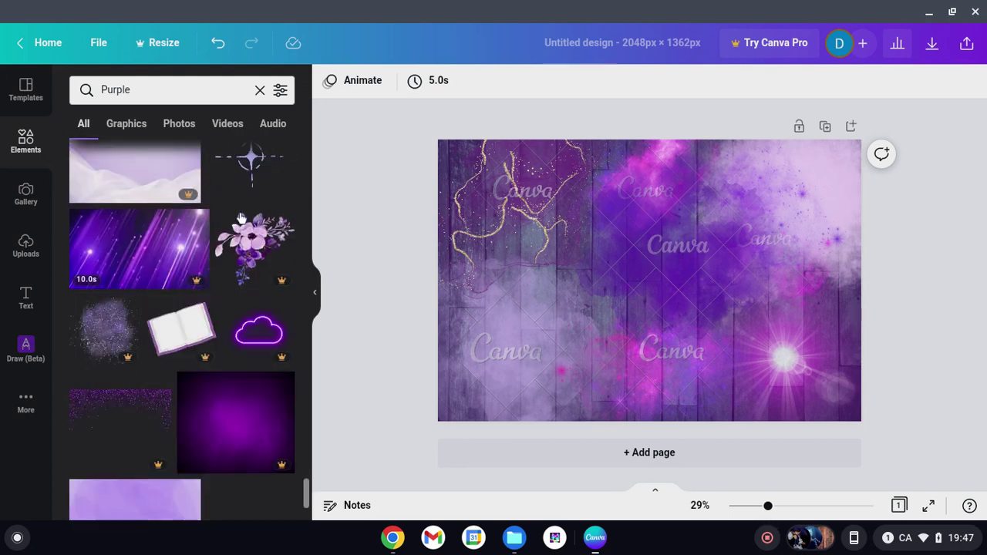
{"action": "scroll", "coordinate": [241, 219], "scroll_direction": "down", "scroll_amount": 1}
{"action": "scroll", "coordinate": [241, 219], "scroll_direction": "down", "scroll_amount": 2}
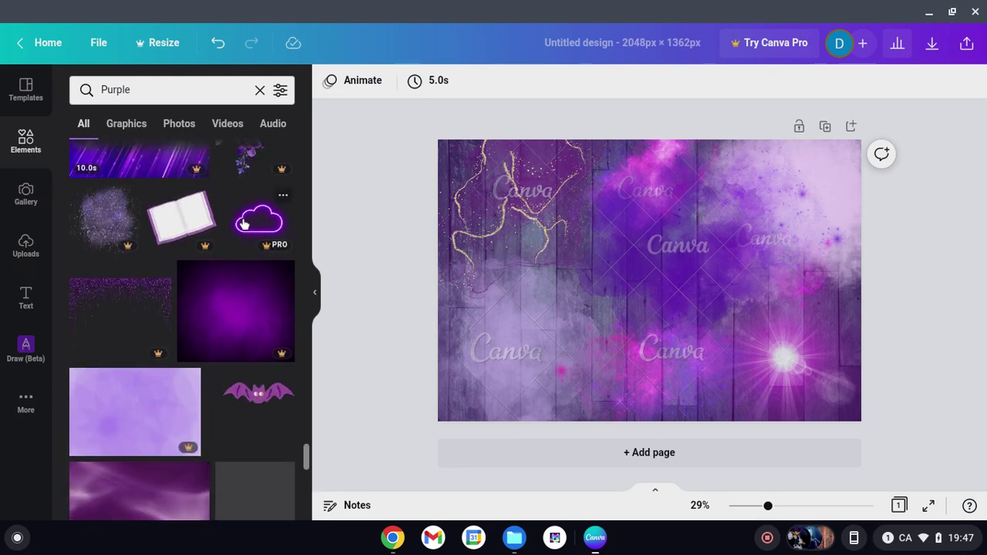
{"action": "left_click", "coordinate": [259, 220]}
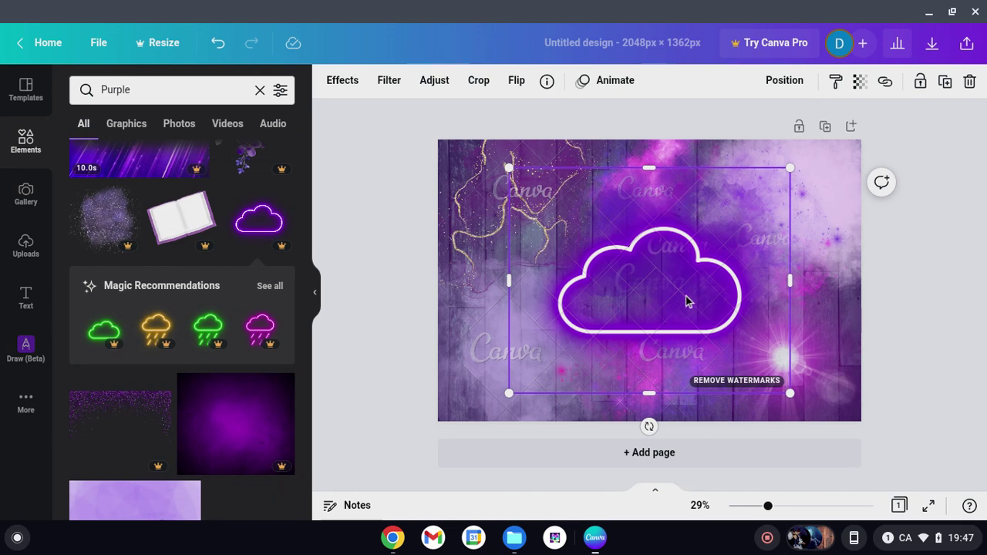
{"action": "mouse_move", "coordinate": [689, 300]}
{"action": "left_mouse_down"}
{"action": "mouse_move", "coordinate": [704, 282]}
{"action": "mouse_move", "coordinate": [683, 284]}
{"action": "left_mouse_up"}
{"action": "left_click", "coordinate": [958, 235]}
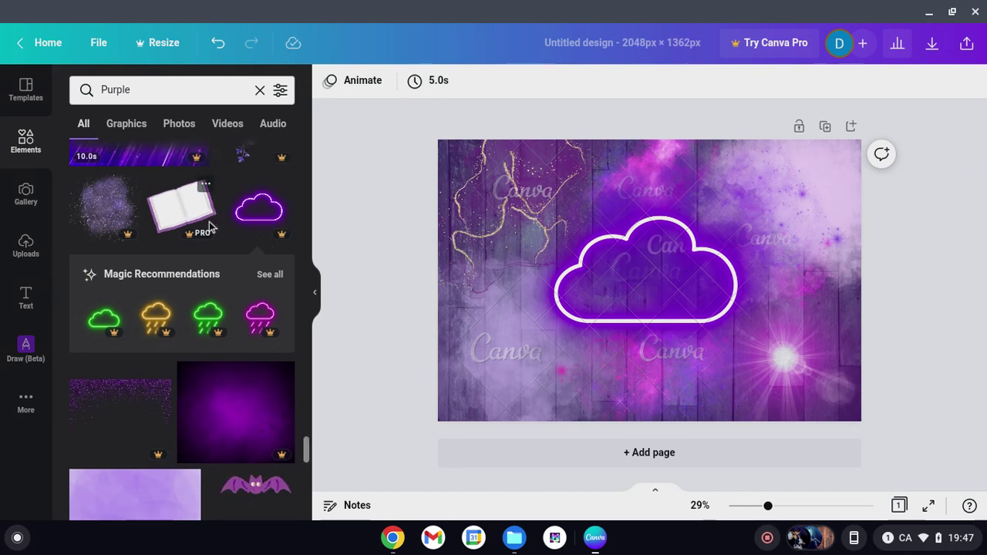
Look through further Purple results and the recent Gallery media for something else to add to the design.
{"action": "scroll", "coordinate": [209, 224], "scroll_direction": "down", "scroll_amount": 3}
{"action": "scroll", "coordinate": [208, 224], "scroll_direction": "down", "scroll_amount": 3}
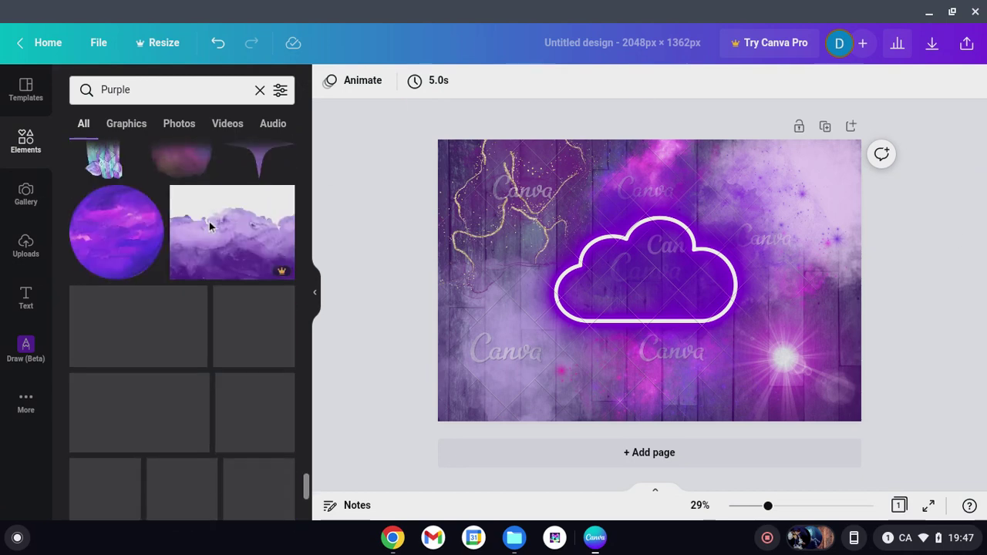
{"action": "scroll", "coordinate": [208, 225], "scroll_direction": "down", "scroll_amount": 6}
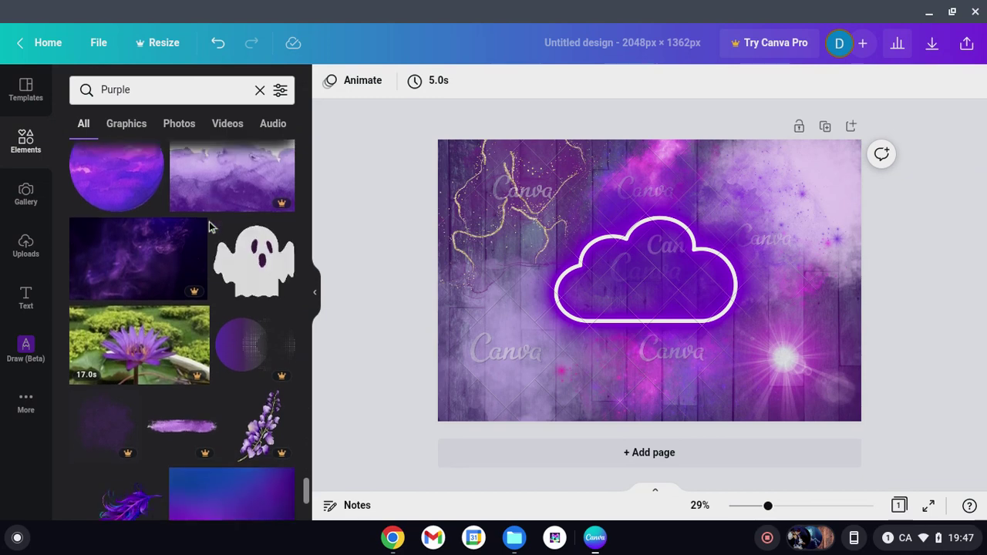
{"action": "scroll", "coordinate": [209, 225], "scroll_direction": "down", "scroll_amount": 4}
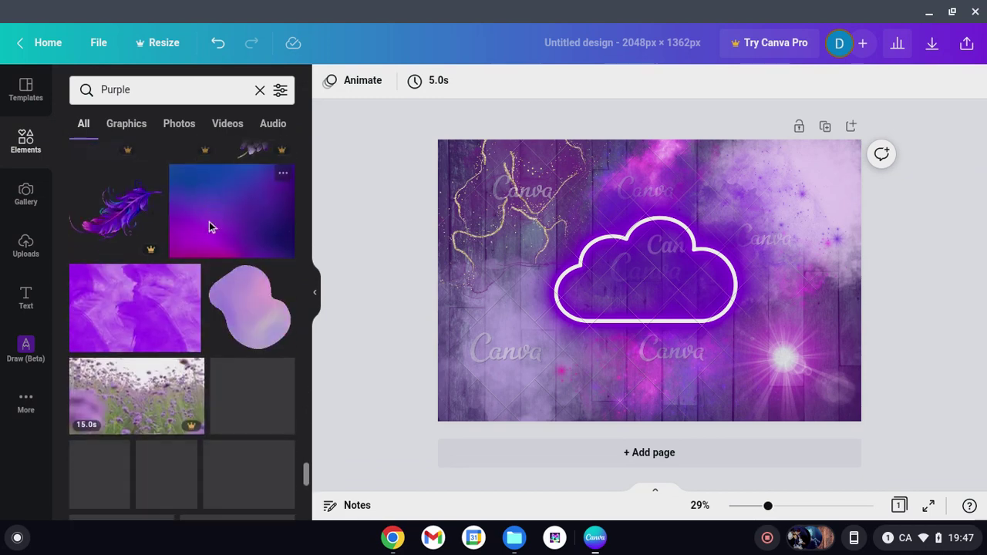
{"action": "scroll", "coordinate": [209, 226], "scroll_direction": "down", "scroll_amount": 2}
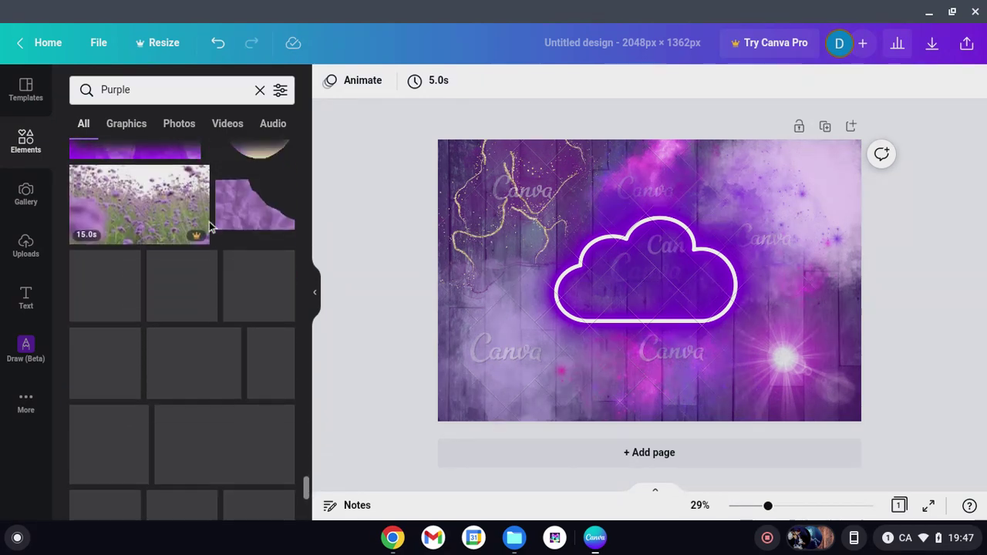
{"action": "scroll", "coordinate": [209, 222], "scroll_direction": "down", "scroll_amount": 1}
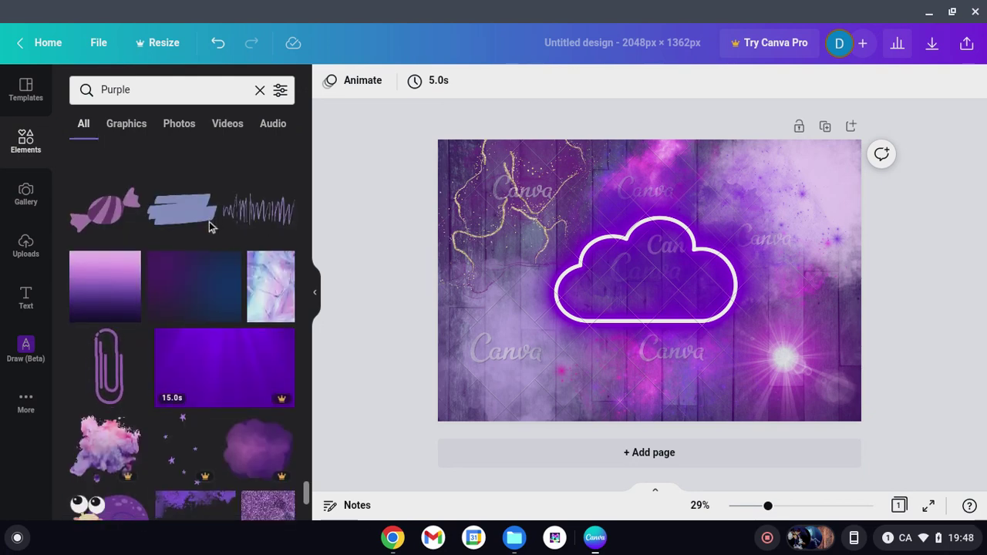
{"action": "left_click", "coordinate": [21, 187]}
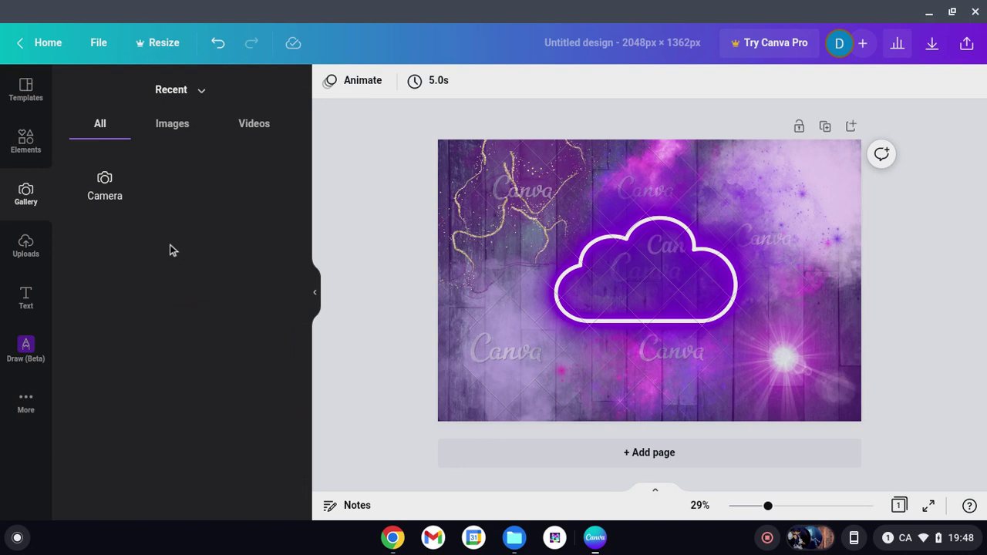
Add the dark blue hedgehog character from the recent Gallery media, enlarge it and center it over the neon cloud.
{"action": "left_click", "coordinate": [169, 209]}
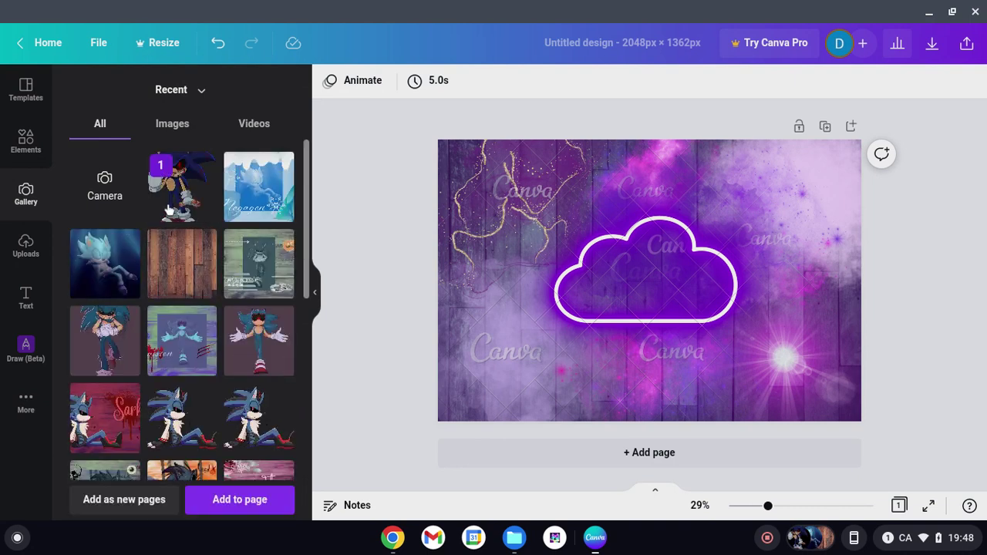
{"action": "left_click_drag", "start_coordinate": [169, 209], "coordinate": [197, 284]}
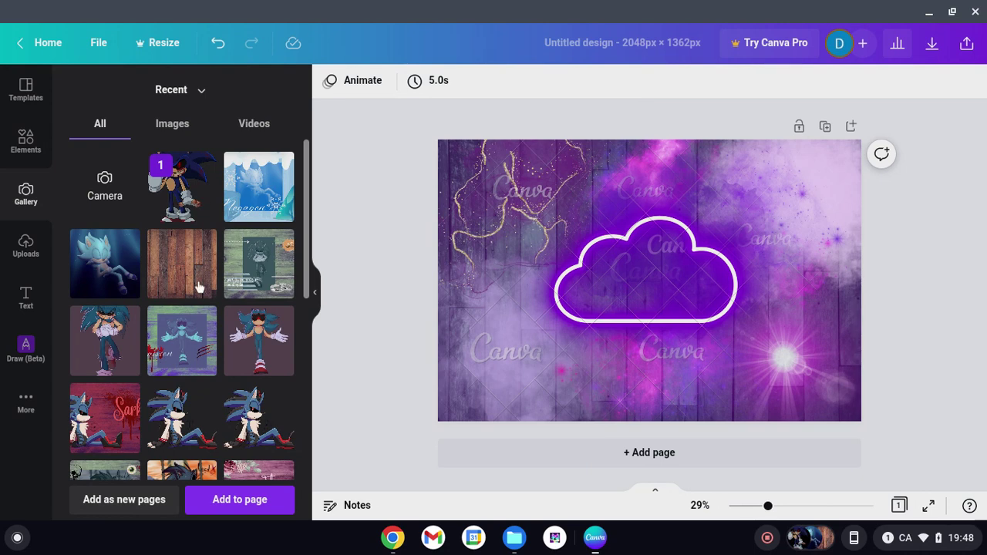
{"action": "left_click", "coordinate": [265, 502]}
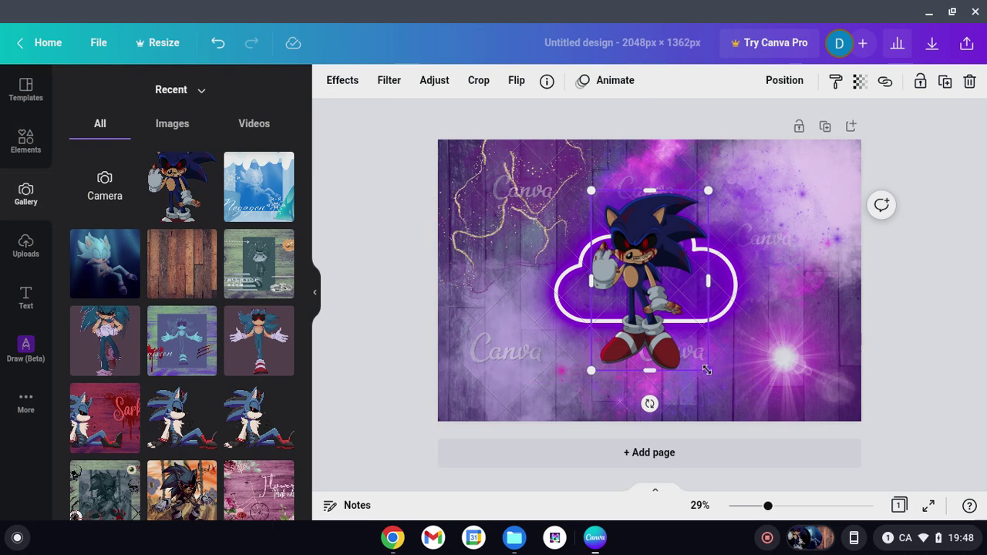
{"action": "left_click_drag", "start_coordinate": [723, 377], "coordinate": [746, 411]}
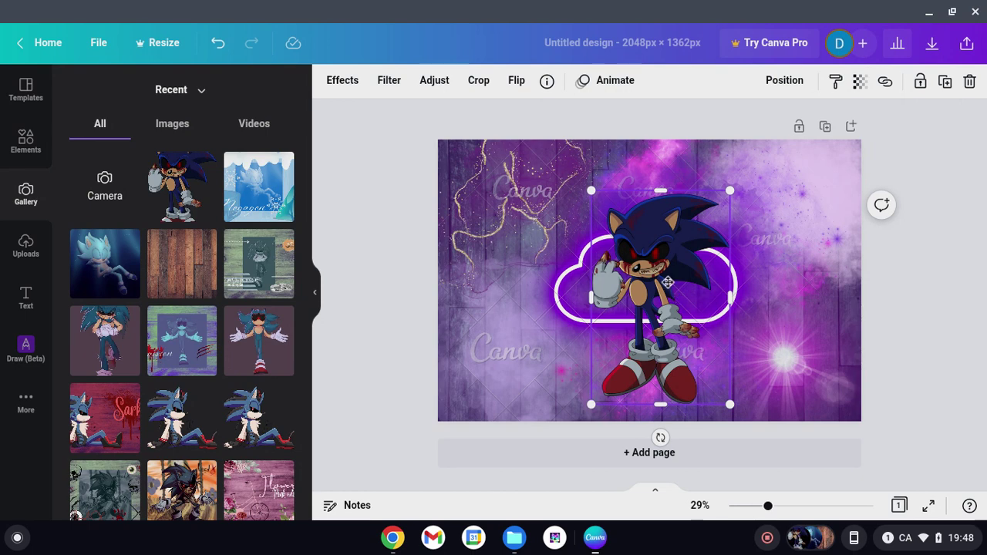
{"action": "left_click_drag", "start_coordinate": [673, 296], "coordinate": [663, 279]}
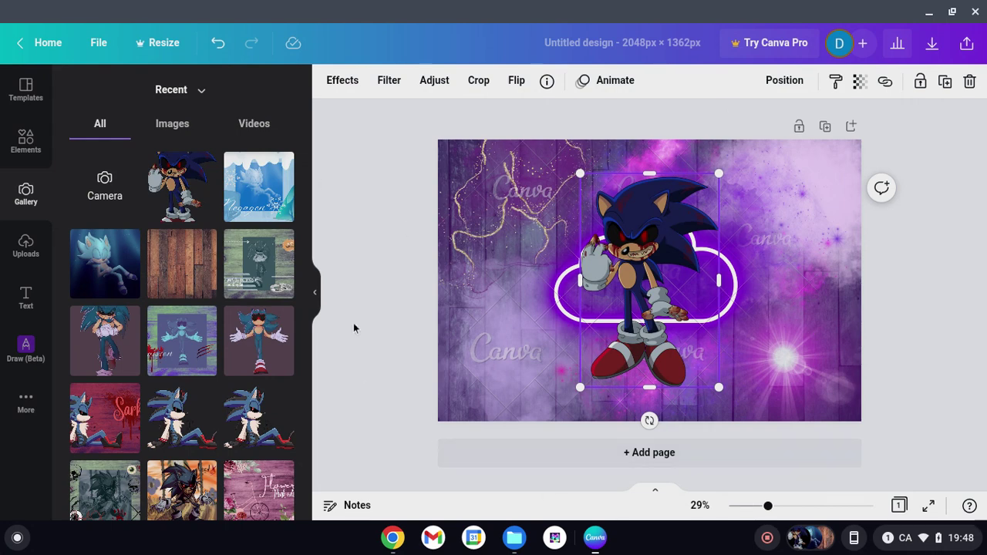
Give the hedgehog character the Sea Blue Duotone effect.
{"action": "left_click", "coordinate": [334, 85]}
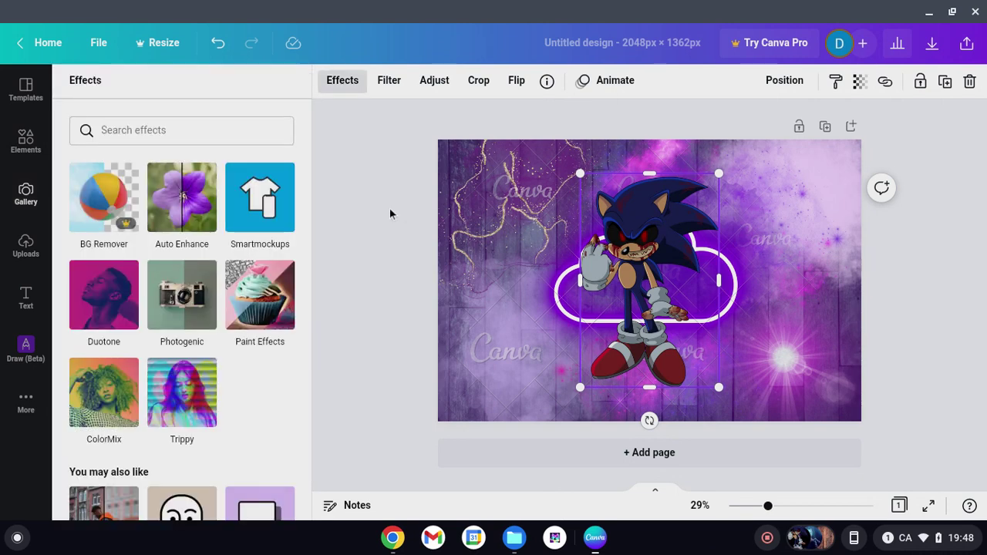
{"action": "left_click", "coordinate": [78, 299]}
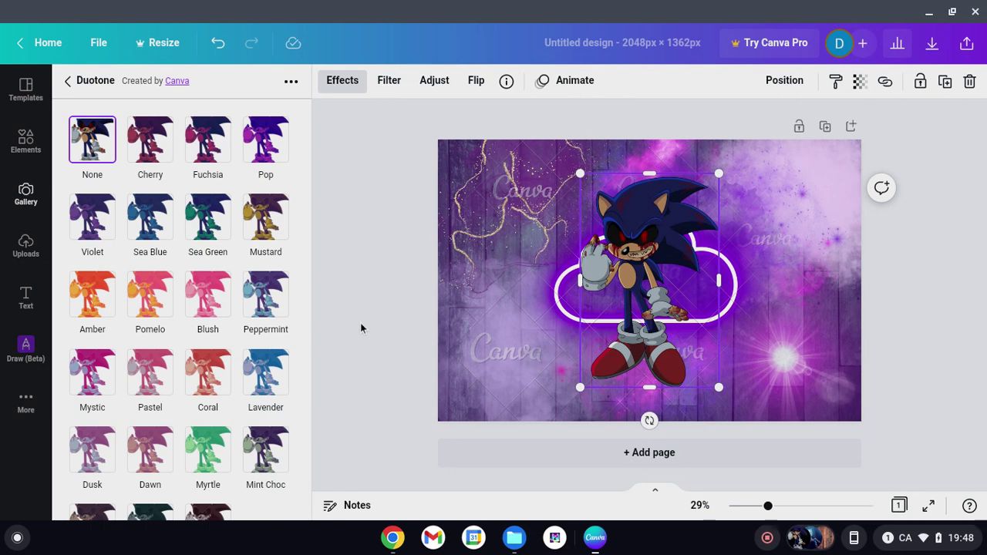
{"action": "scroll", "coordinate": [269, 328], "scroll_direction": "down", "scroll_amount": 1}
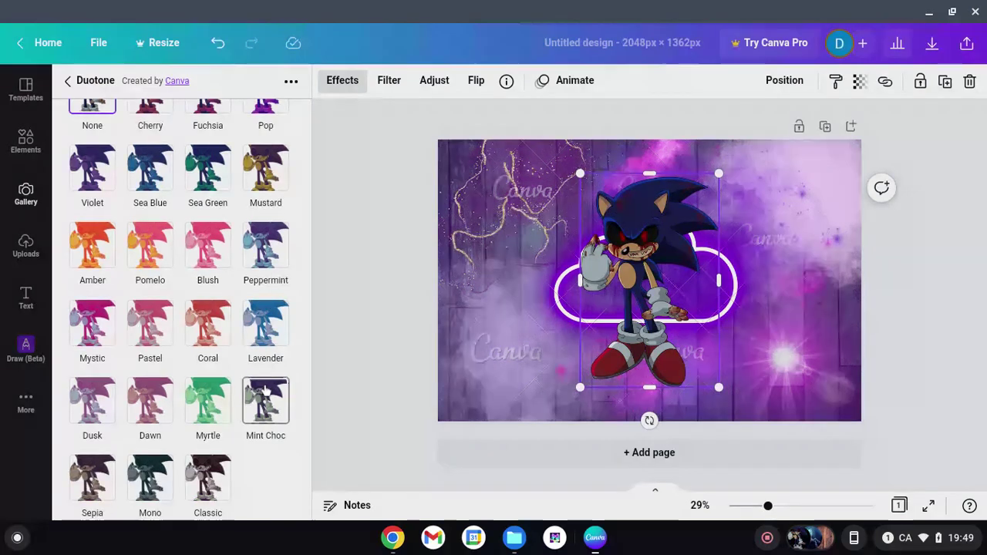
{"action": "left_click", "coordinate": [254, 263]}
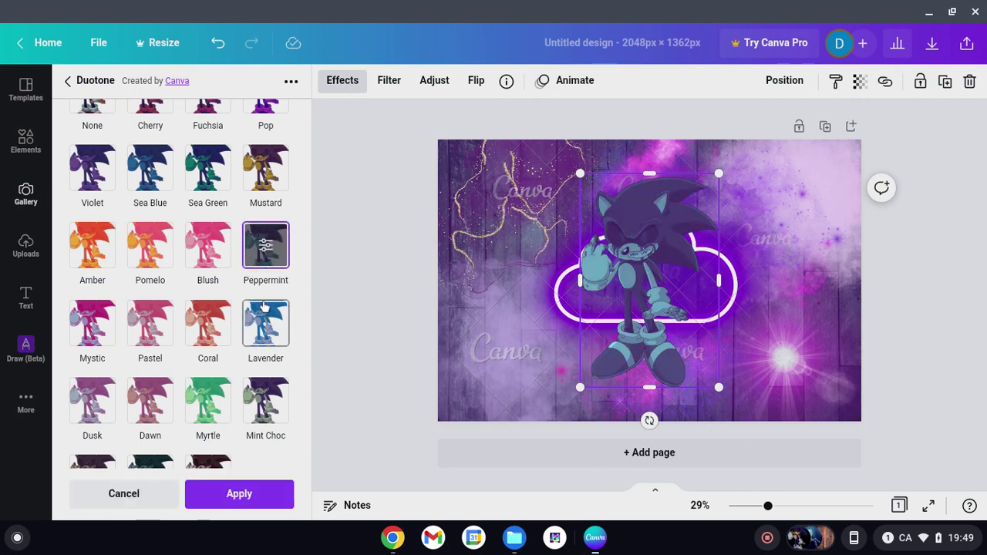
{"action": "scroll", "coordinate": [265, 306], "scroll_direction": "up", "scroll_amount": 1}
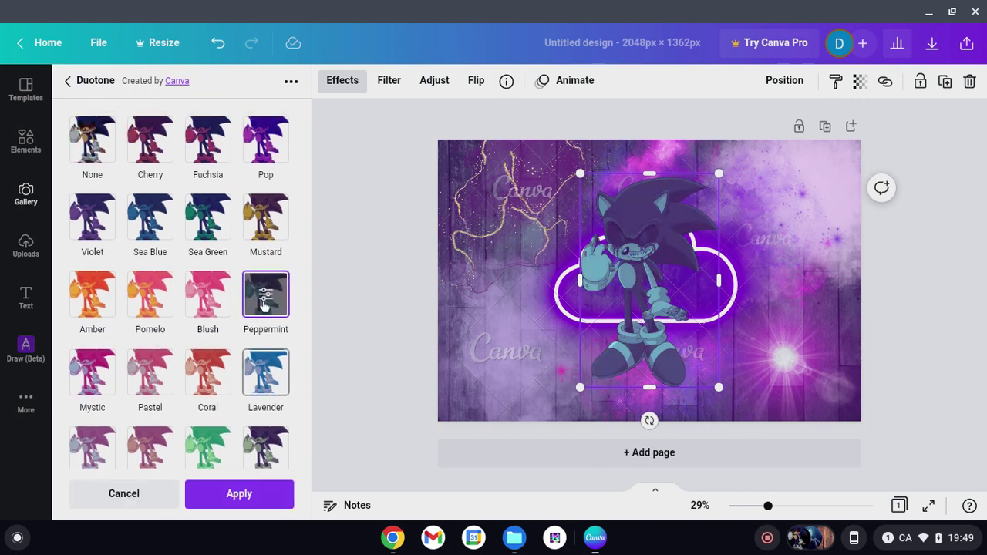
{"action": "left_click", "coordinate": [133, 216]}
Customize the character's Duotone with light blue #B6DBF1 highlights and dark navy #131662 shadows.
{"action": "left_click", "coordinate": [151, 219]}
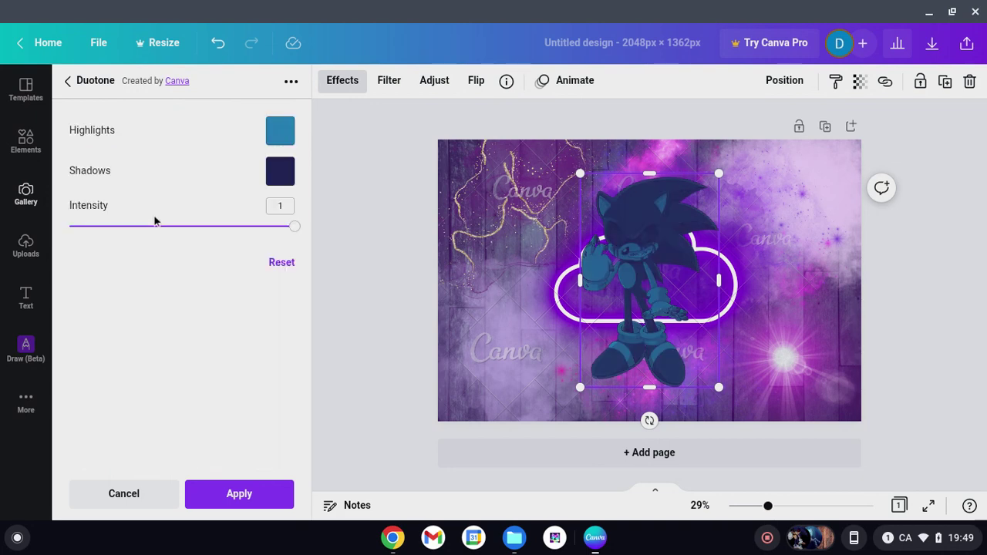
{"action": "left_click", "coordinate": [278, 134]}
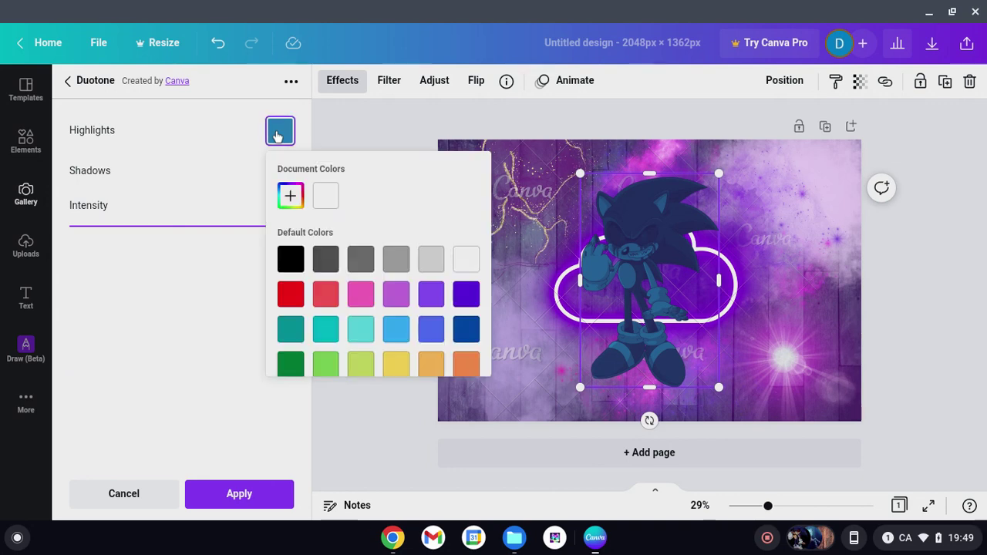
{"action": "left_click", "coordinate": [291, 195]}
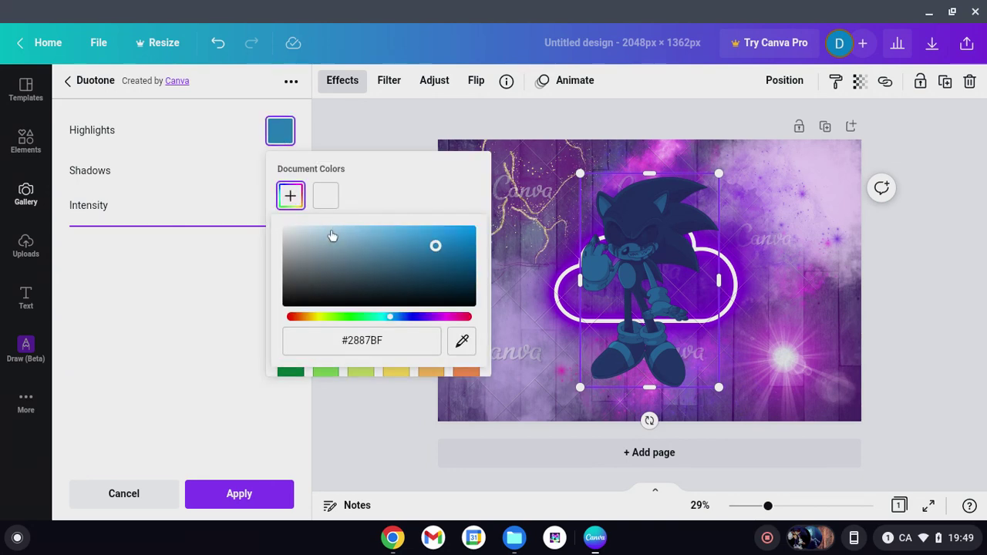
{"action": "left_click", "coordinate": [332, 232]}
{"action": "left_click", "coordinate": [80, 328]}
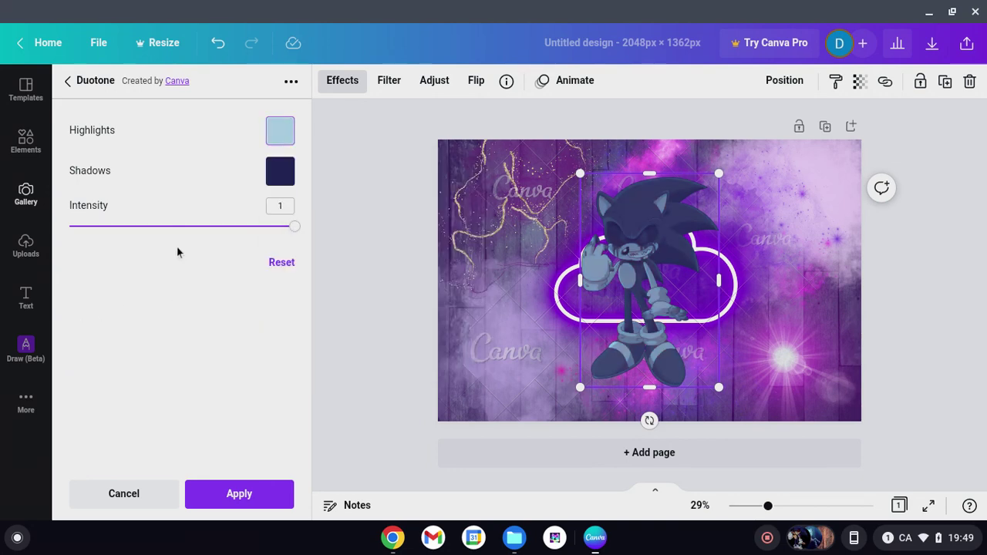
{"action": "left_click", "coordinate": [280, 171]}
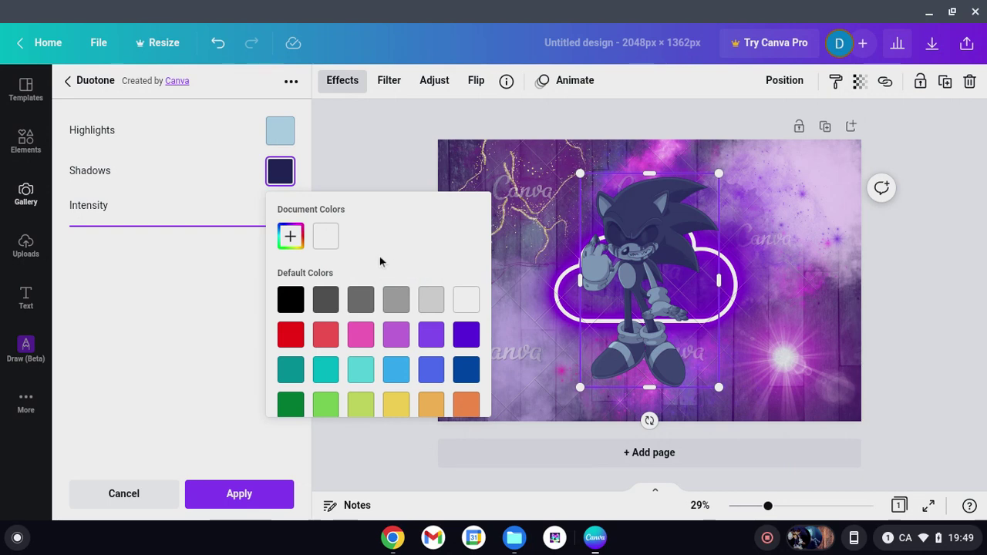
{"action": "left_click", "coordinate": [291, 236]}
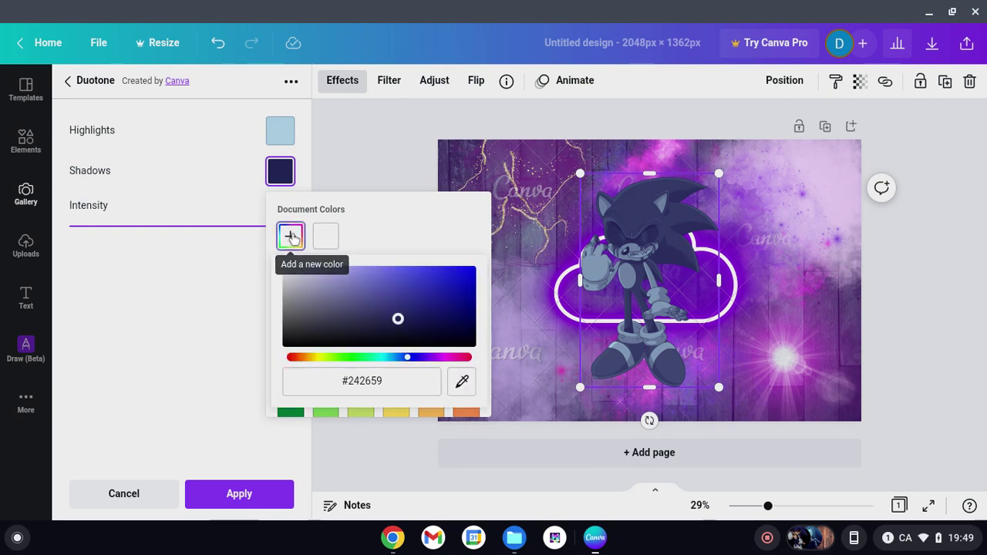
{"action": "left_click", "coordinate": [441, 322]}
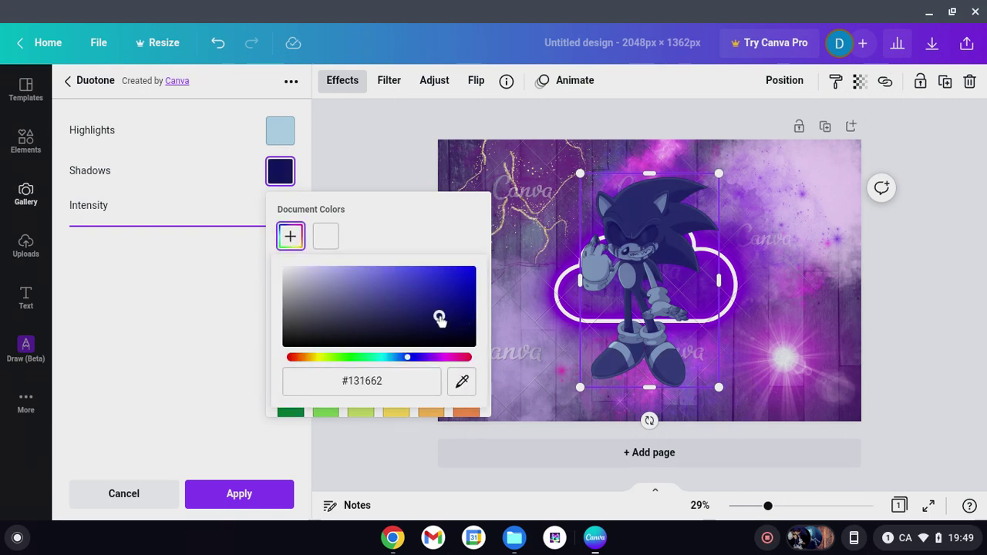
{"action": "left_click", "coordinate": [163, 281]}
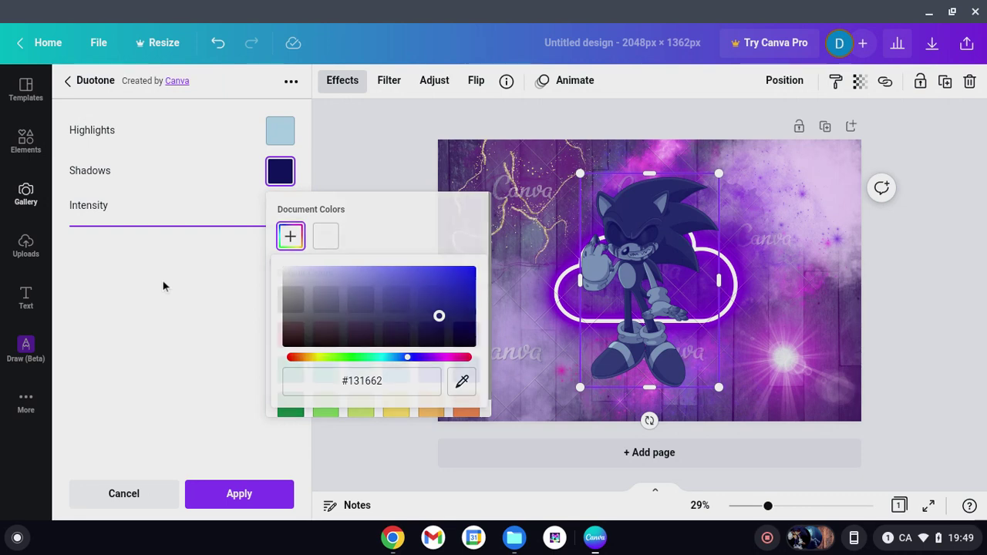
Lighten the Duotone highlights to a paler grayish blue, apply the effect and deselect the character.
{"action": "left_click", "coordinate": [282, 135]}
{"action": "left_click", "coordinate": [289, 196]}
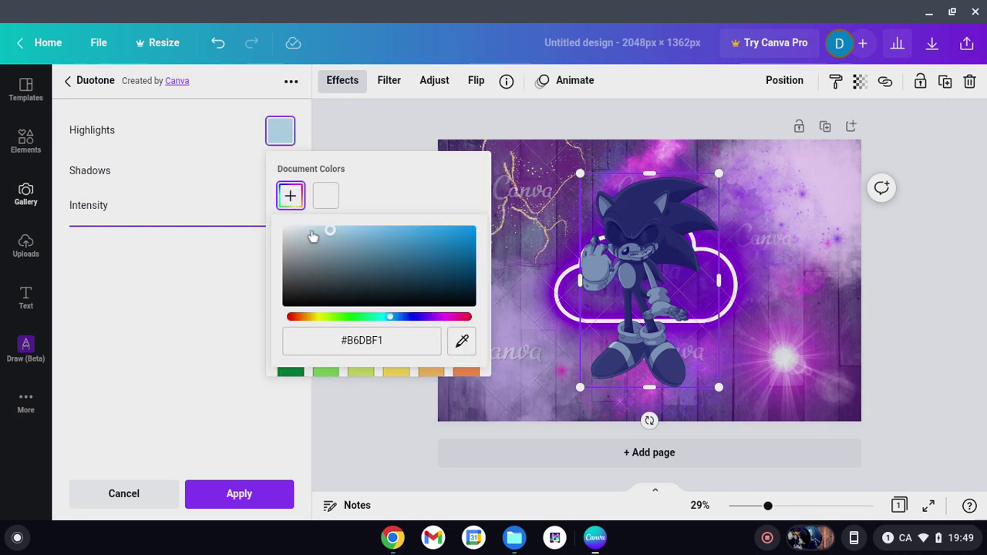
{"action": "left_click", "coordinate": [311, 231]}
{"action": "left_click", "coordinate": [153, 276]}
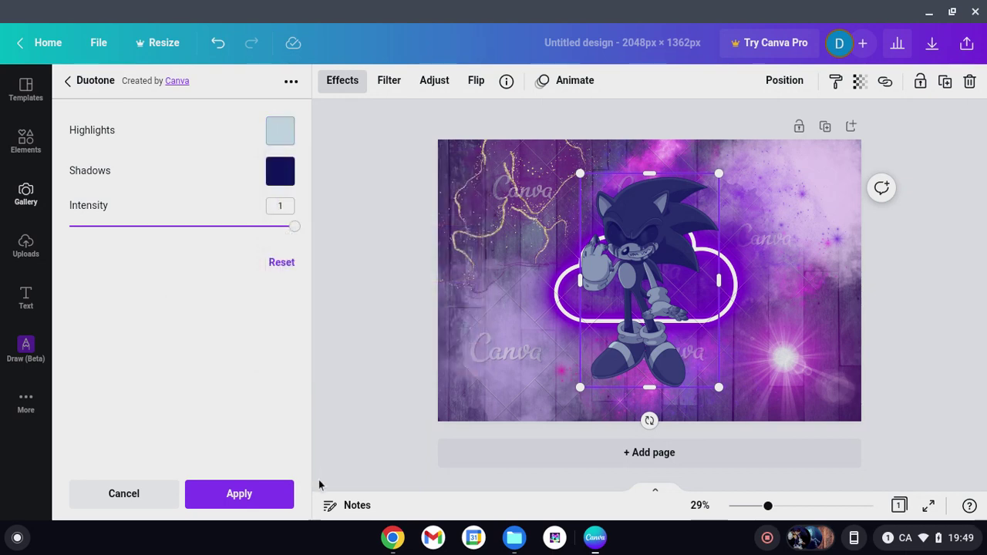
{"action": "left_click", "coordinate": [255, 493]}
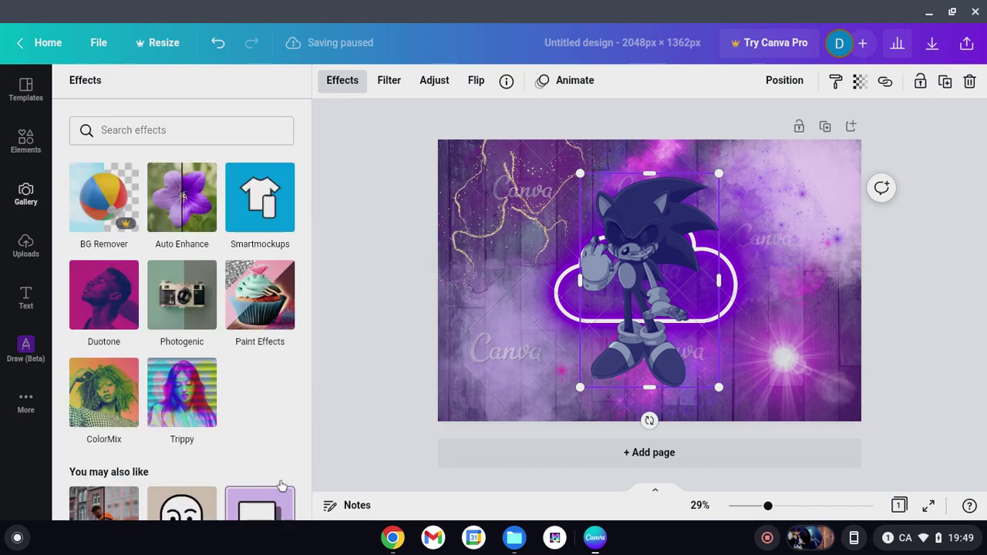
{"action": "left_click", "coordinate": [377, 291]}
{"action": "left_click", "coordinate": [385, 257]}
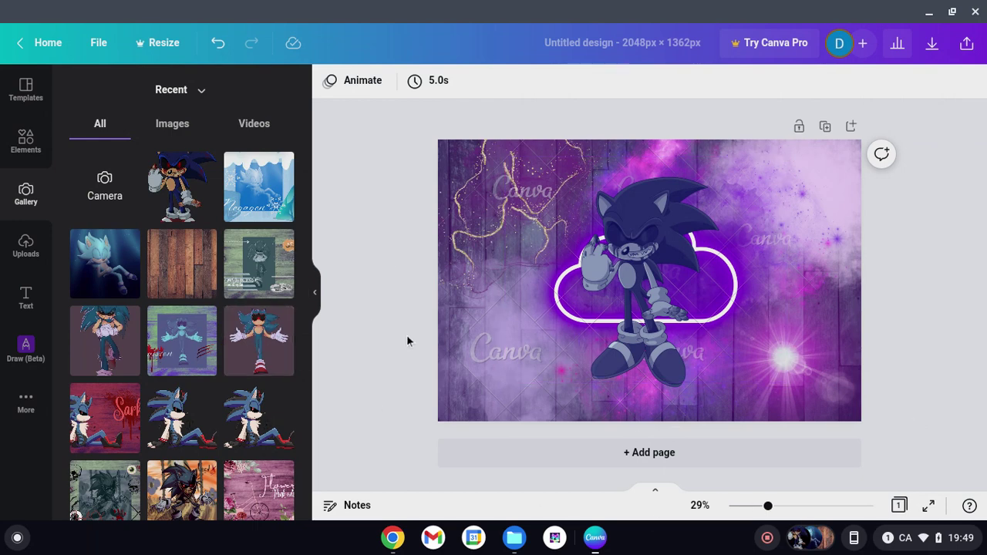
Add a heading to the page that reads "Exetior".
{"action": "left_click", "coordinate": [26, 293]}
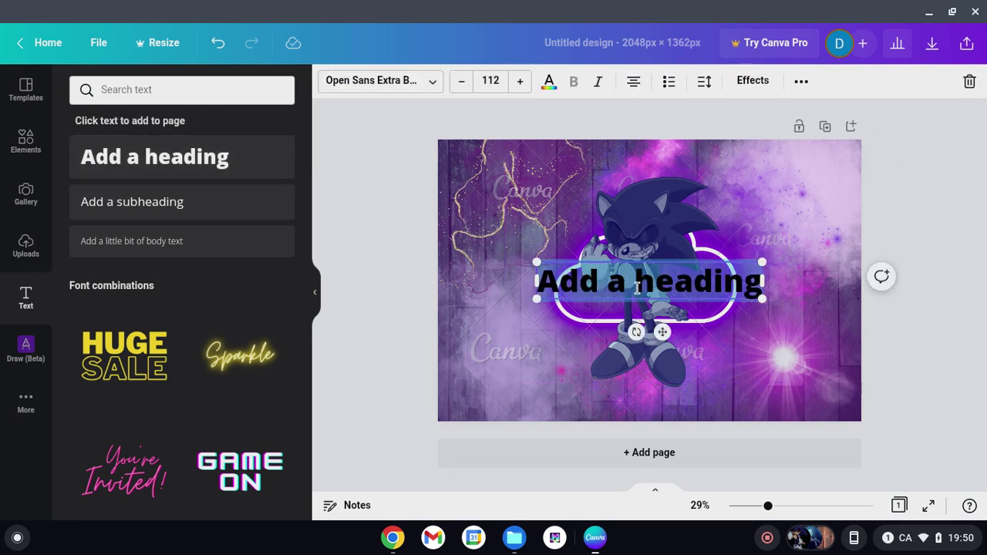
{"action": "key", "text": "BackSpace"}
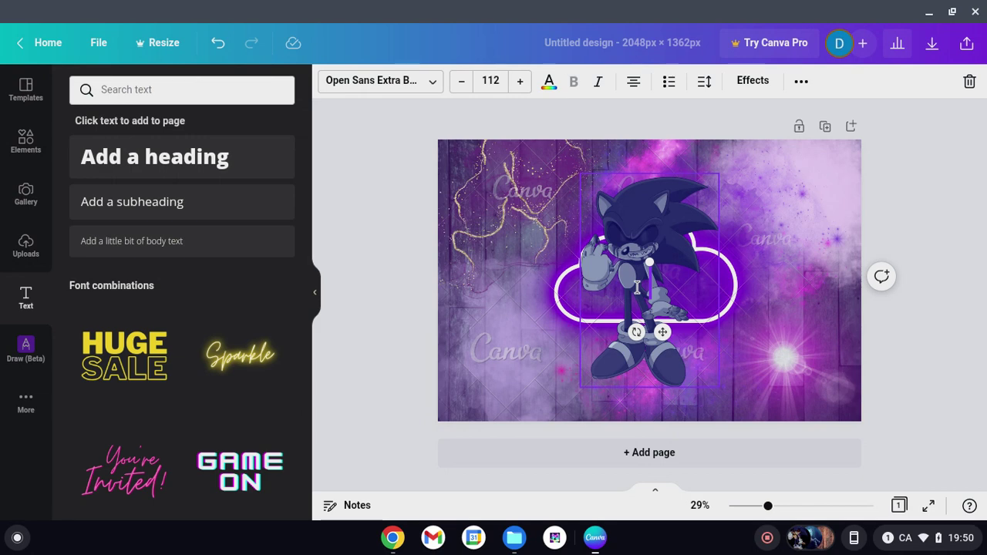
{"action": "type", "text": "Exetior"}
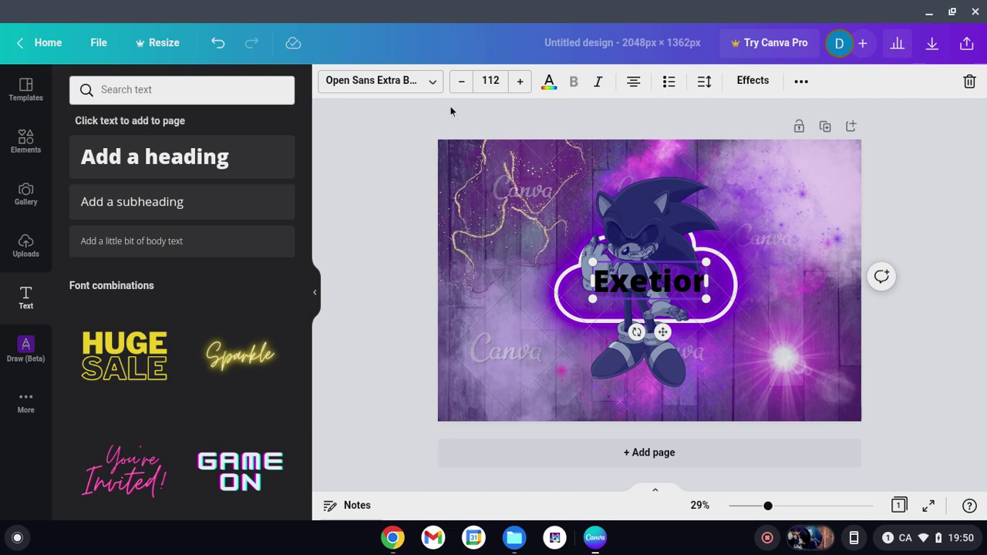
Color the Exetior heading light lavender #DDBDF1 and set its font to Angelina.
{"action": "left_click", "coordinate": [549, 85]}
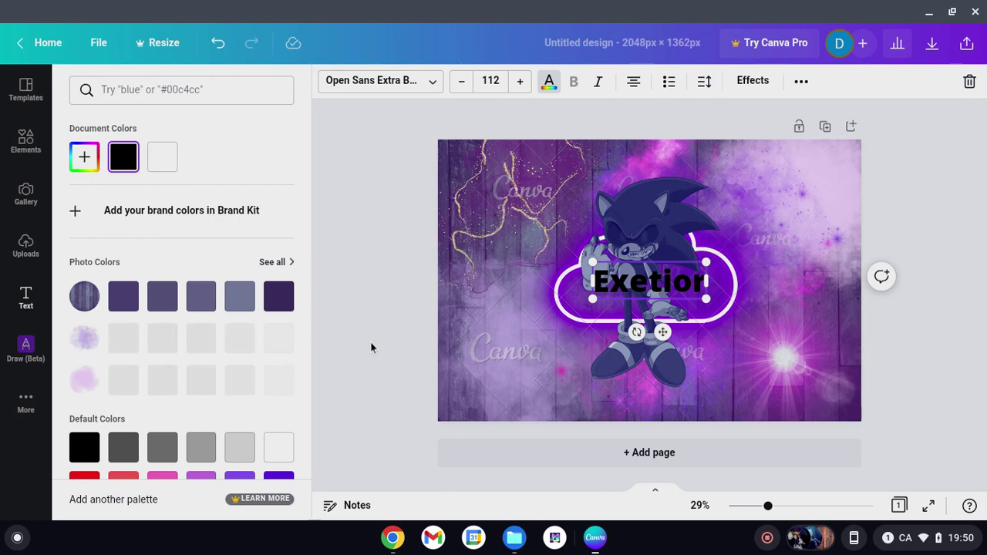
{"action": "left_click", "coordinate": [287, 267]}
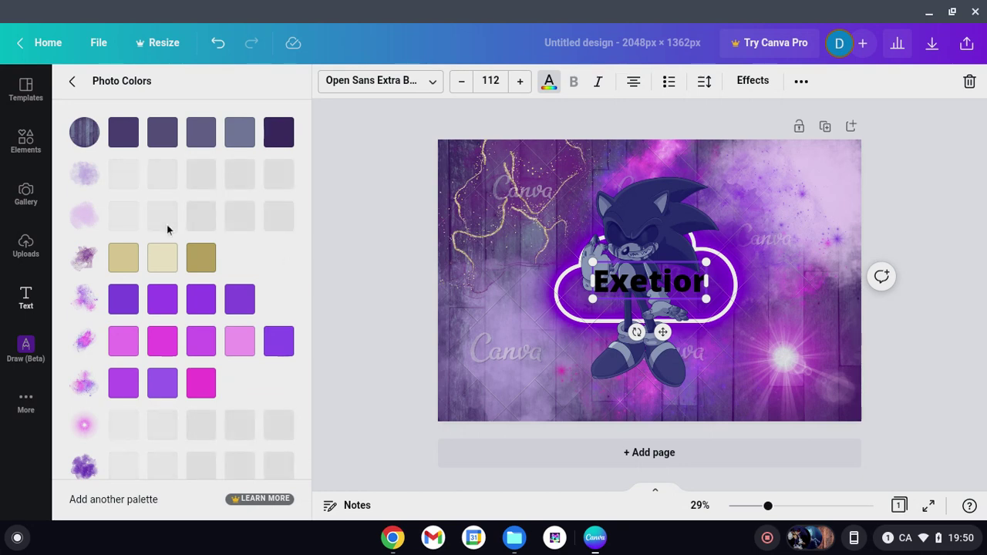
{"action": "left_click", "coordinate": [247, 347]}
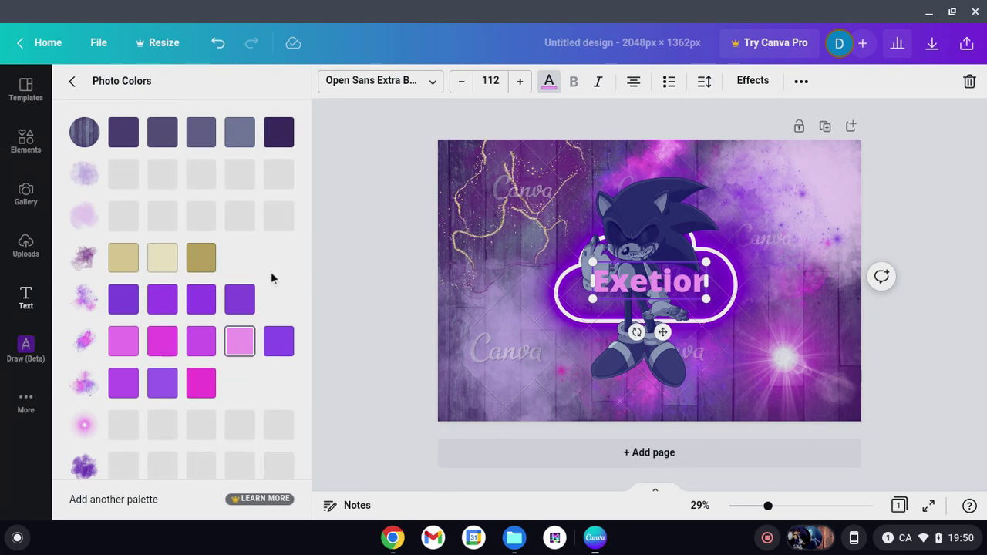
{"action": "left_click", "coordinate": [71, 81]}
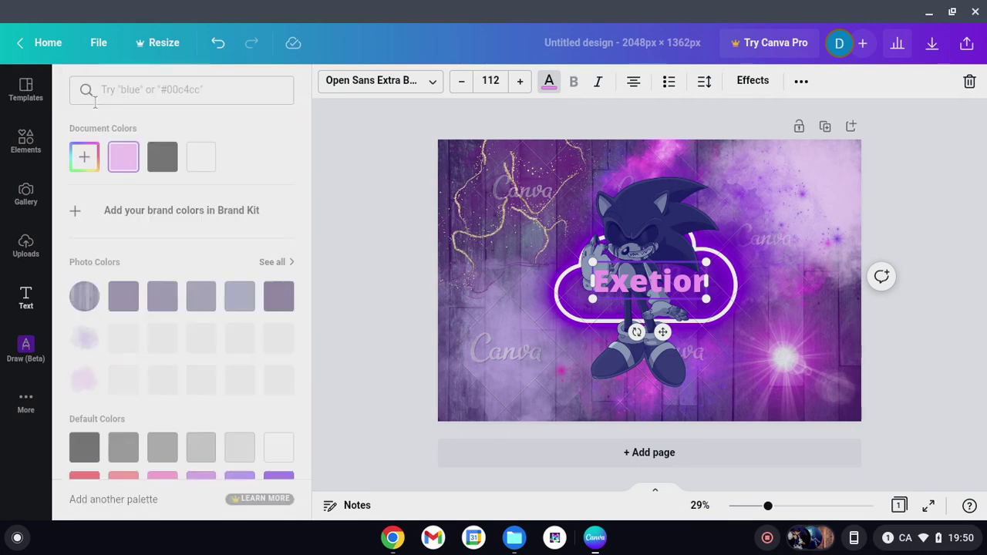
{"action": "left_click", "coordinate": [84, 157]}
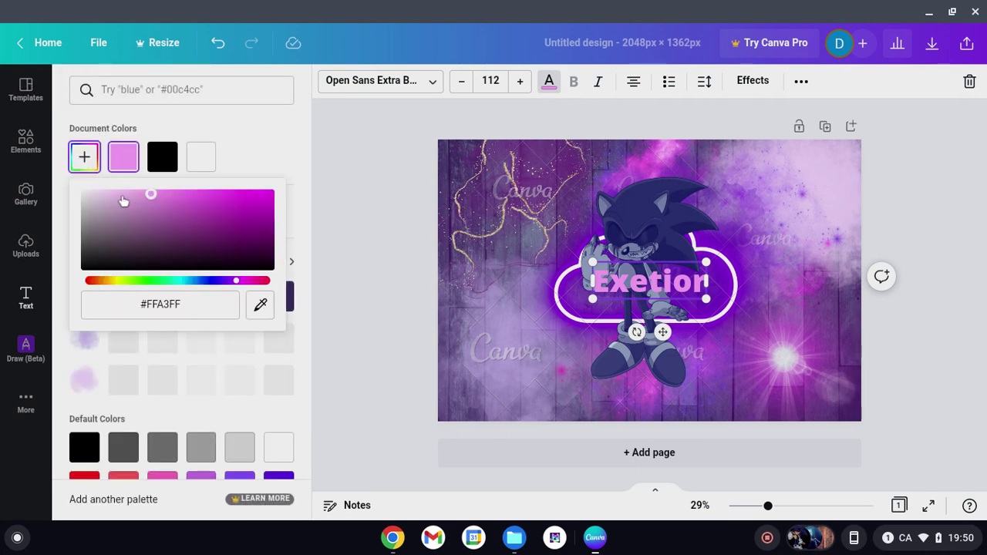
{"action": "left_click_drag", "start_coordinate": [236, 281], "coordinate": [223, 282]}
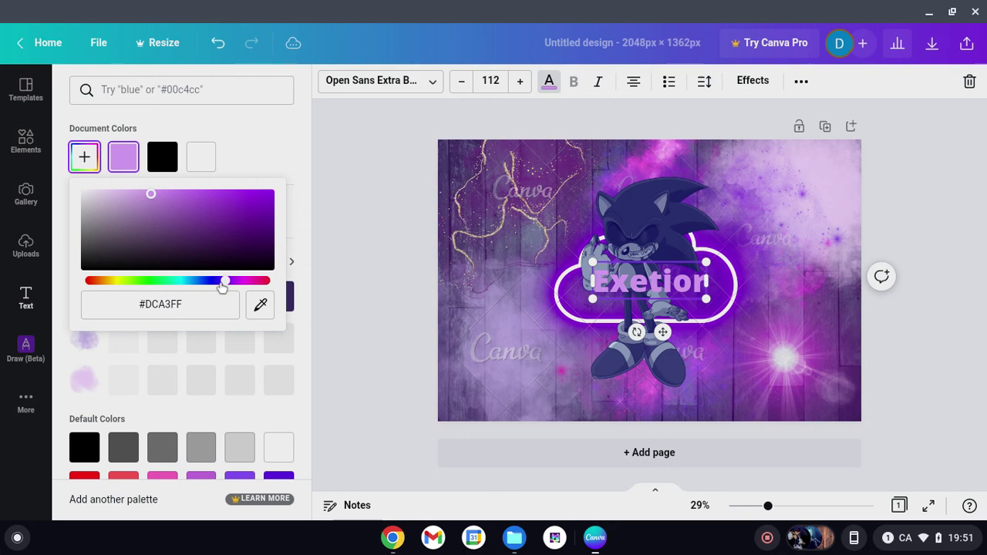
{"action": "left_click", "coordinate": [123, 195]}
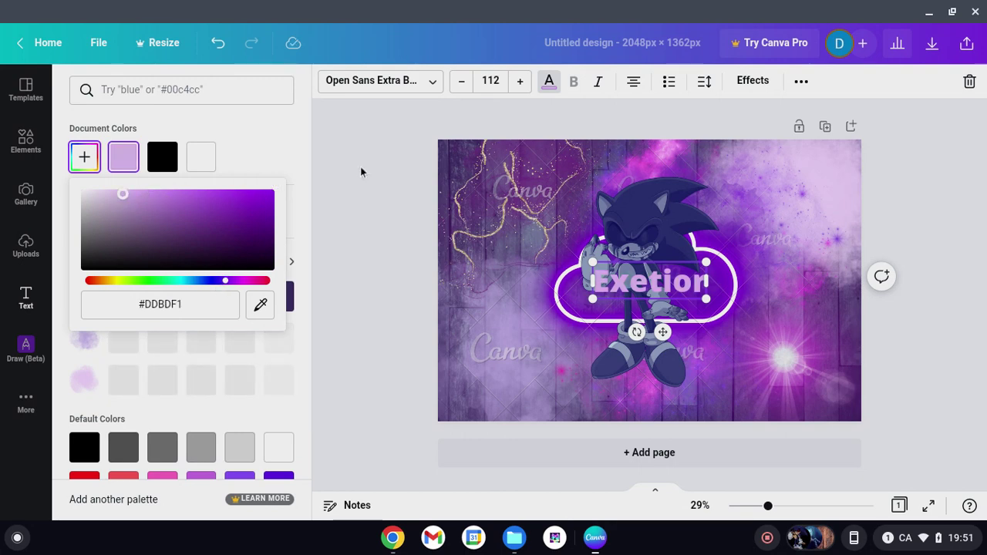
{"action": "left_click", "coordinate": [387, 155]}
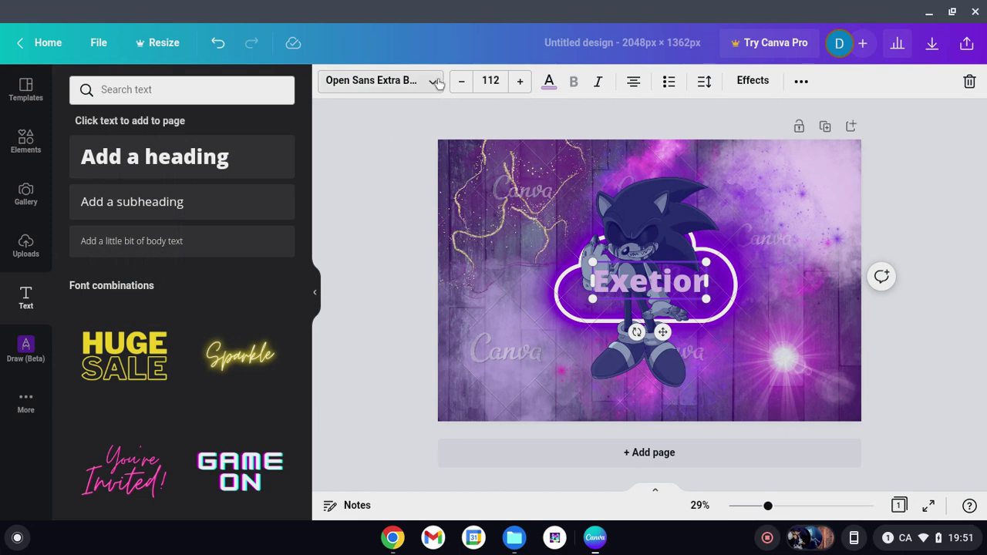
{"action": "left_click", "coordinate": [380, 80]}
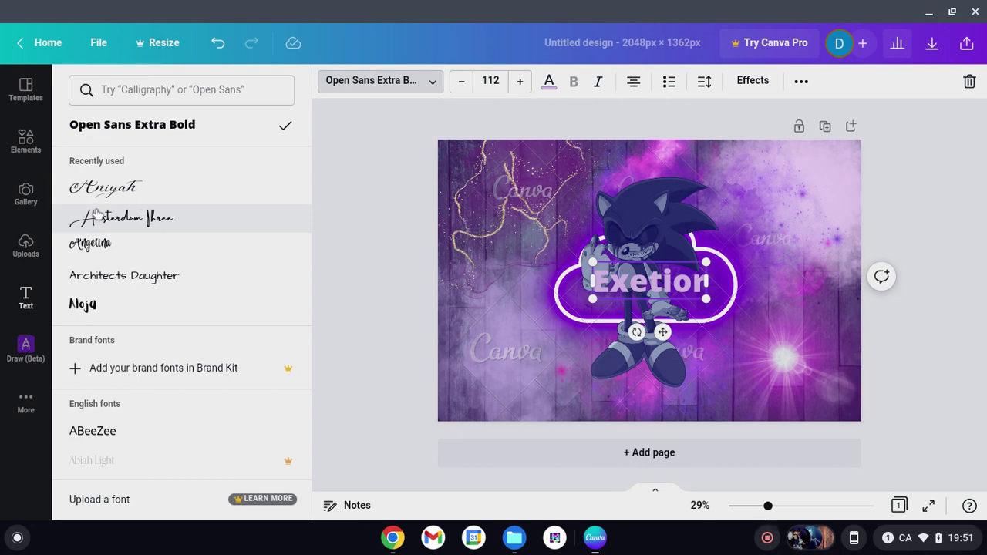
{"action": "left_click", "coordinate": [99, 245]}
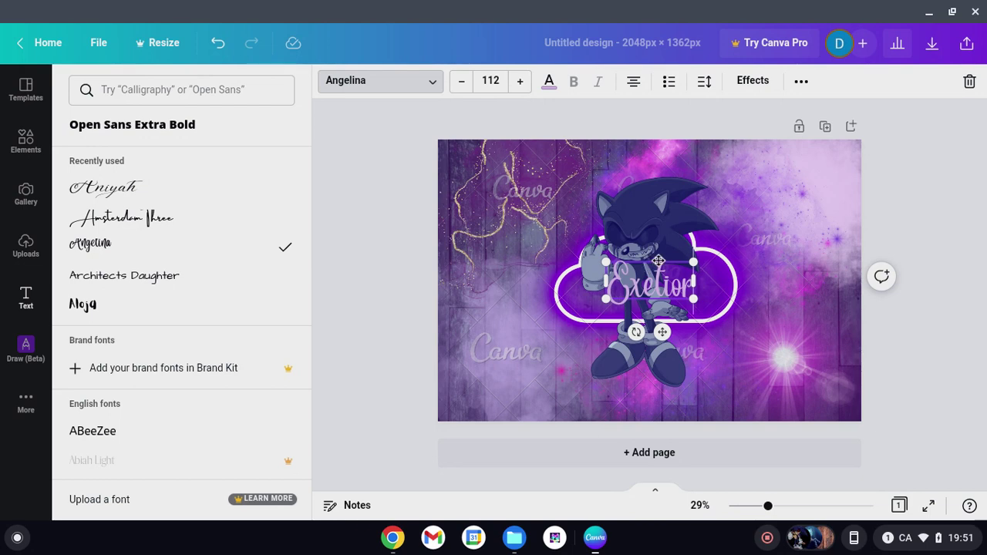
Move the Exetior heading to the lower left of the design, enlarge it to size 166 so it overlaps the character's feet, and deselect it.
{"action": "left_click_drag", "start_coordinate": [651, 262], "coordinate": [546, 323]}
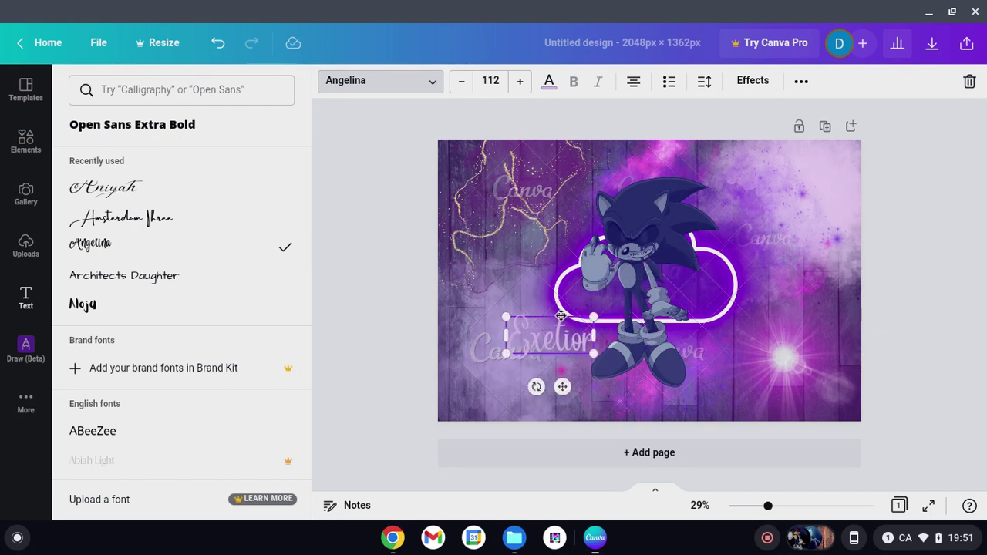
{"action": "right_click", "coordinate": [598, 358]}
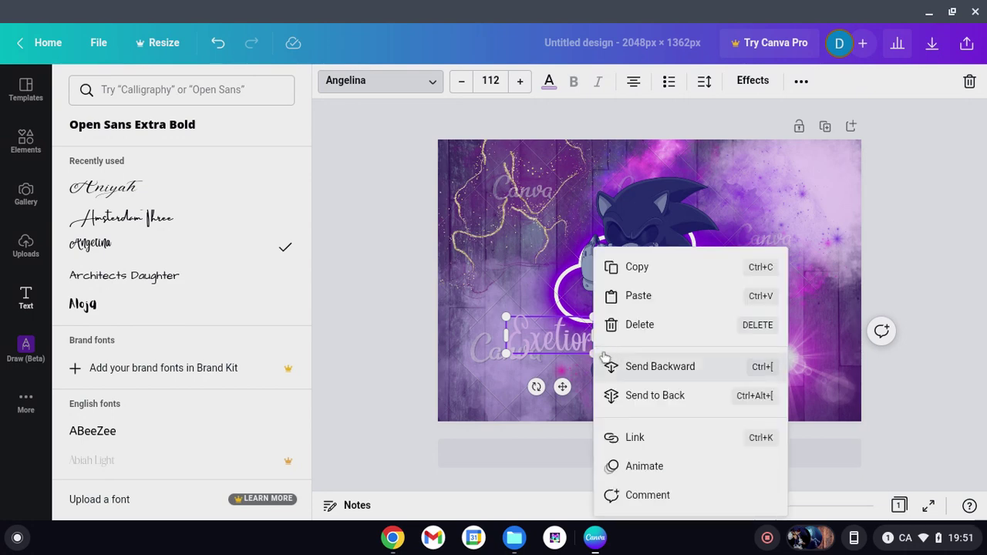
{"action": "left_click", "coordinate": [397, 293]}
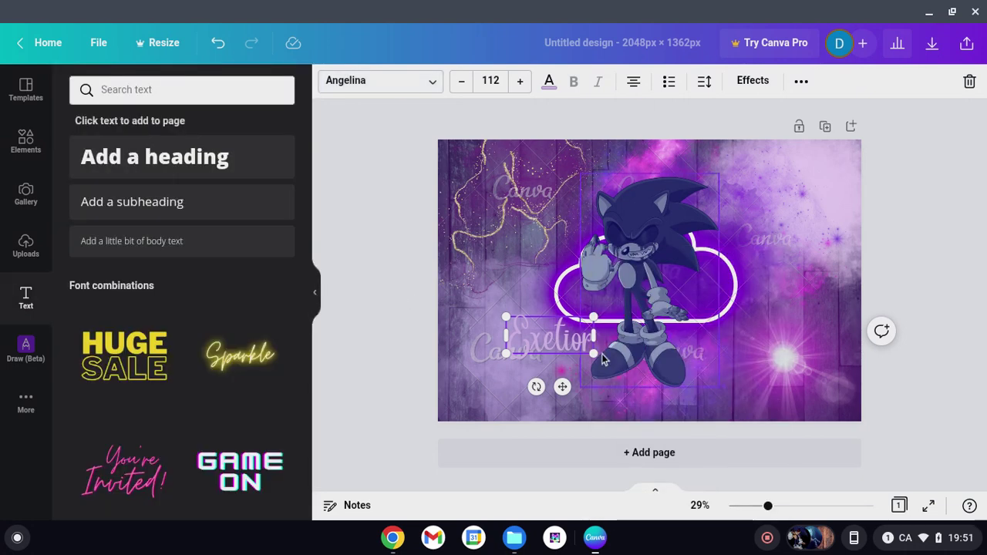
{"action": "left_click_drag", "start_coordinate": [593, 353], "coordinate": [613, 362]}
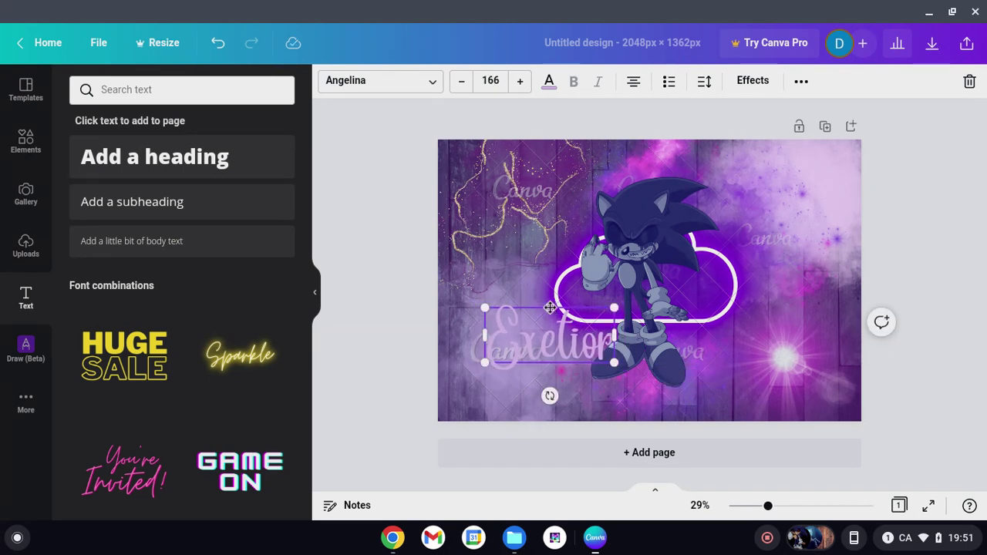
{"action": "left_click_drag", "start_coordinate": [547, 308], "coordinate": [567, 312]}
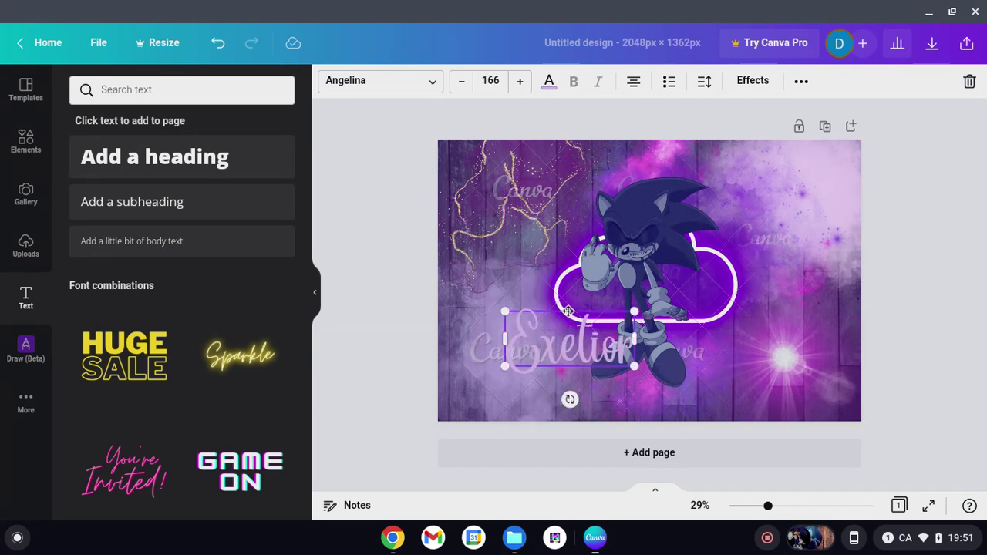
{"action": "left_click", "coordinate": [379, 273]}
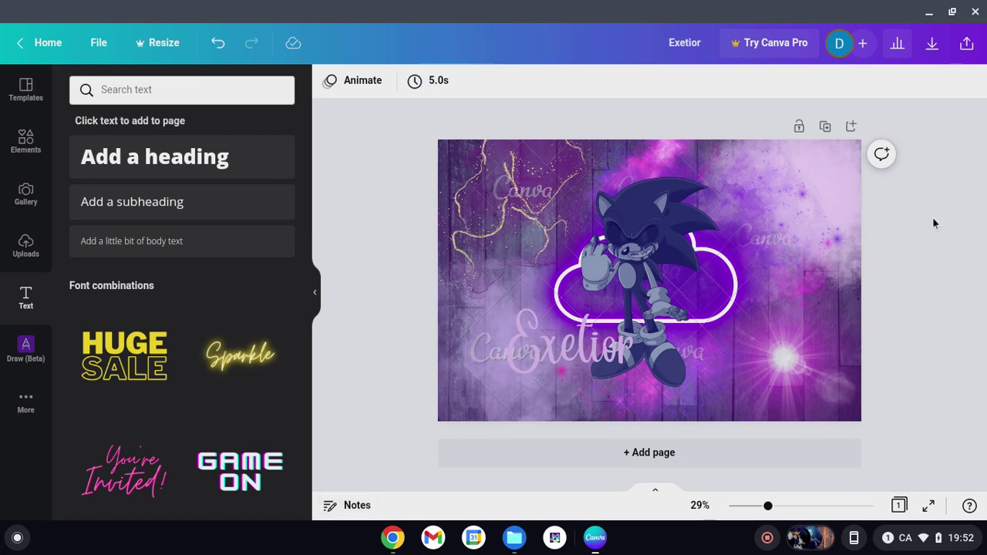
Download a draft image of the Exetior design to the gallery and dismiss the sharing dialog.
{"action": "left_click", "coordinate": [931, 44]}
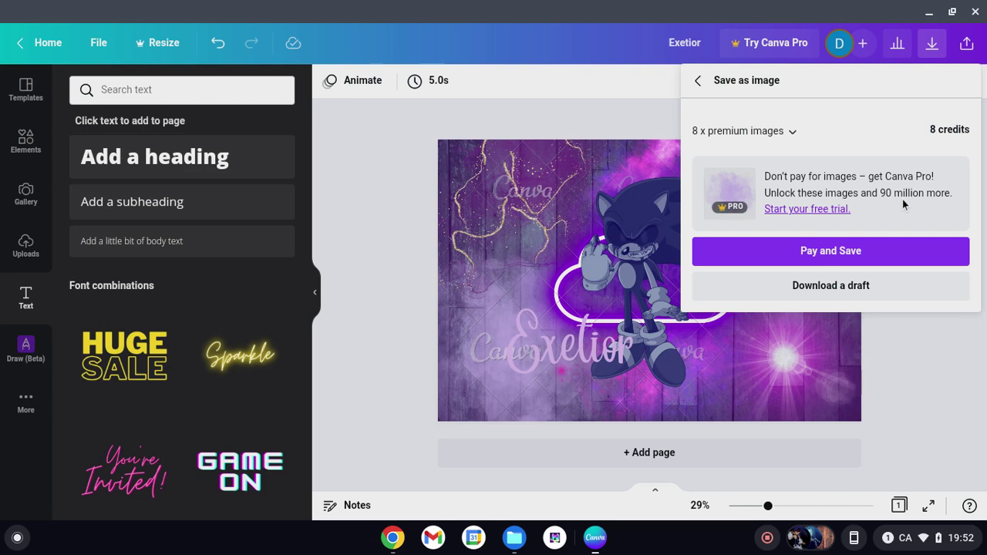
{"action": "left_click", "coordinate": [877, 284]}
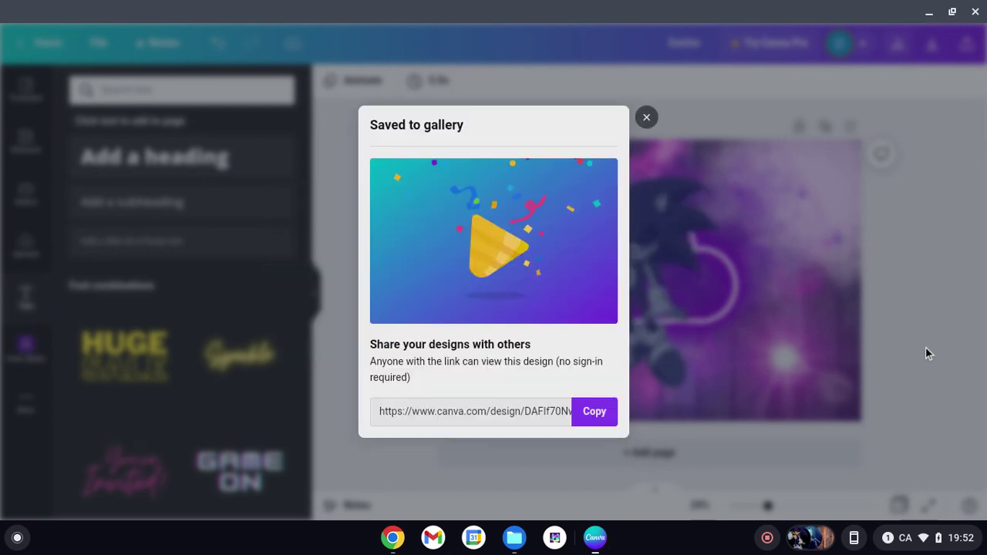
{"action": "left_click", "coordinate": [646, 118]}
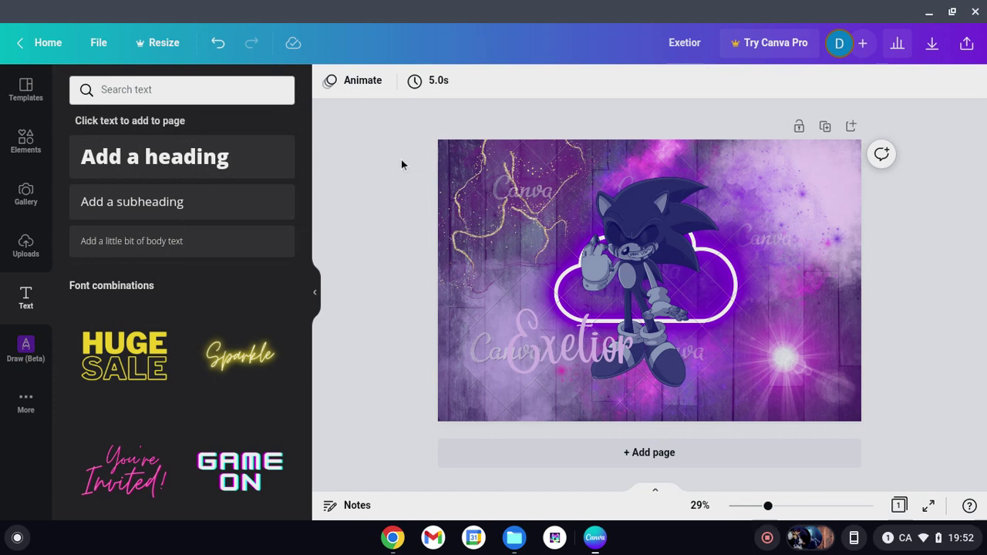
Start a new design from the plank photo pexels-fwstudio-172292.jpg in the Download folder and open the device gallery in the editor.
{"action": "left_click", "coordinate": [20, 42]}
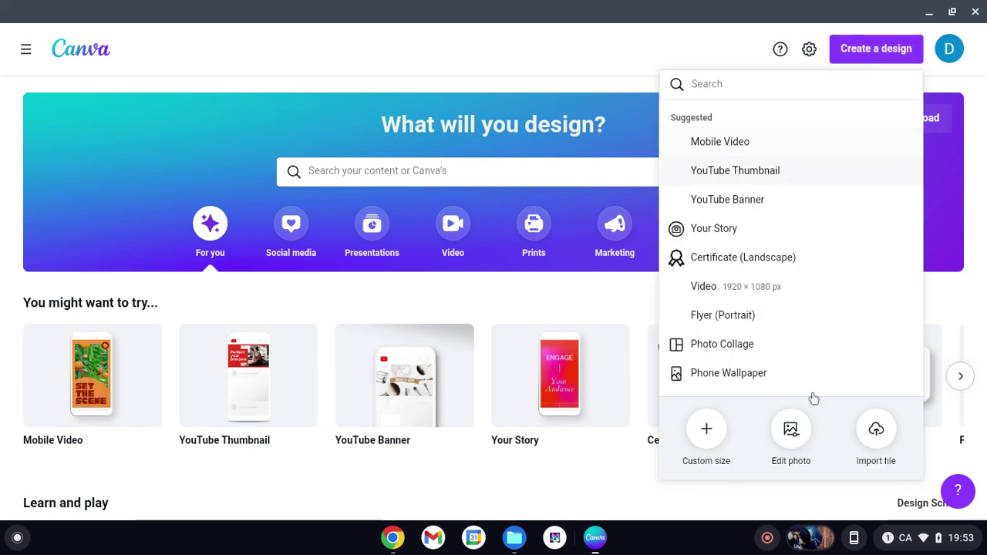
{"action": "left_click", "coordinate": [876, 428]}
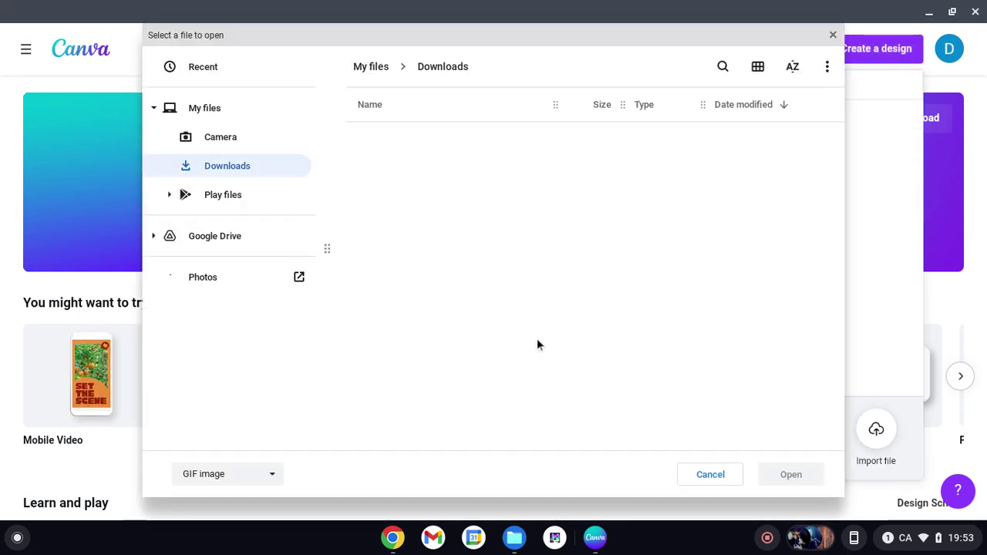
{"action": "left_click", "coordinate": [297, 279]}
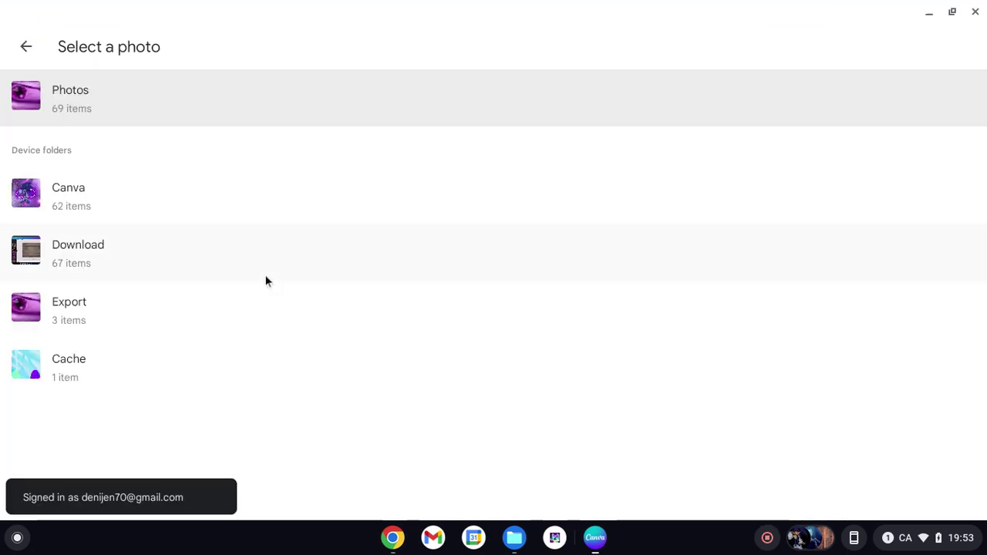
{"action": "left_click", "coordinate": [255, 266]}
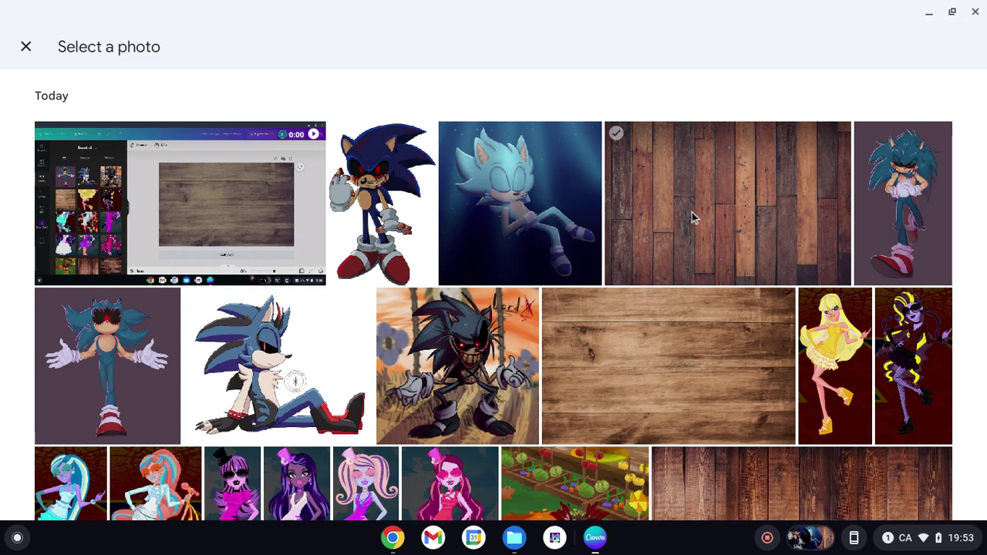
{"action": "left_click", "coordinate": [691, 218]}
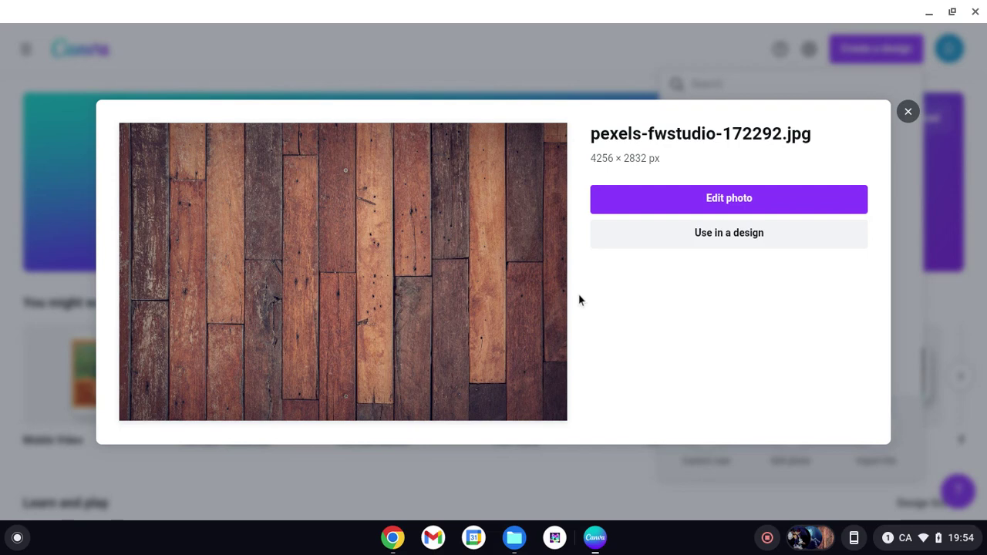
{"action": "left_click", "coordinate": [641, 207]}
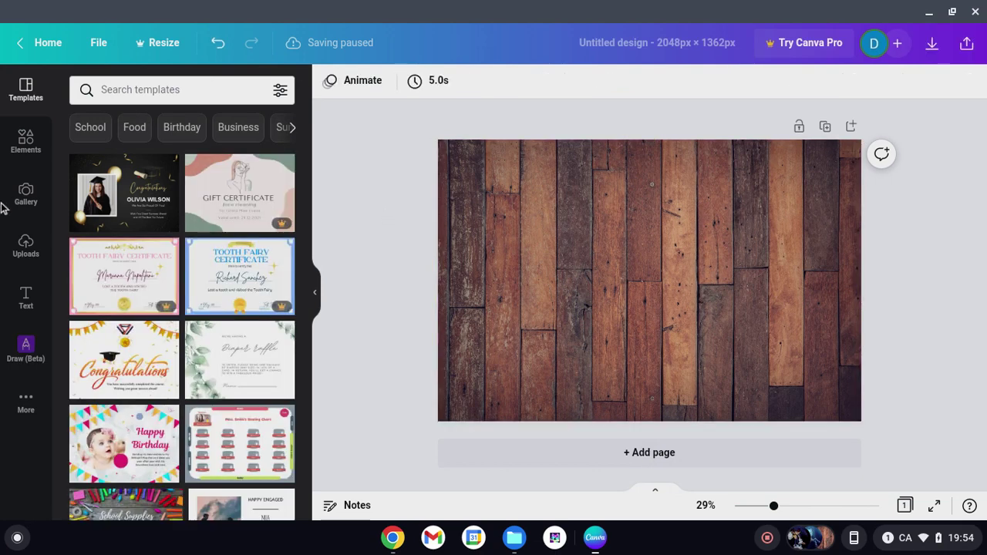
{"action": "left_click", "coordinate": [21, 145]}
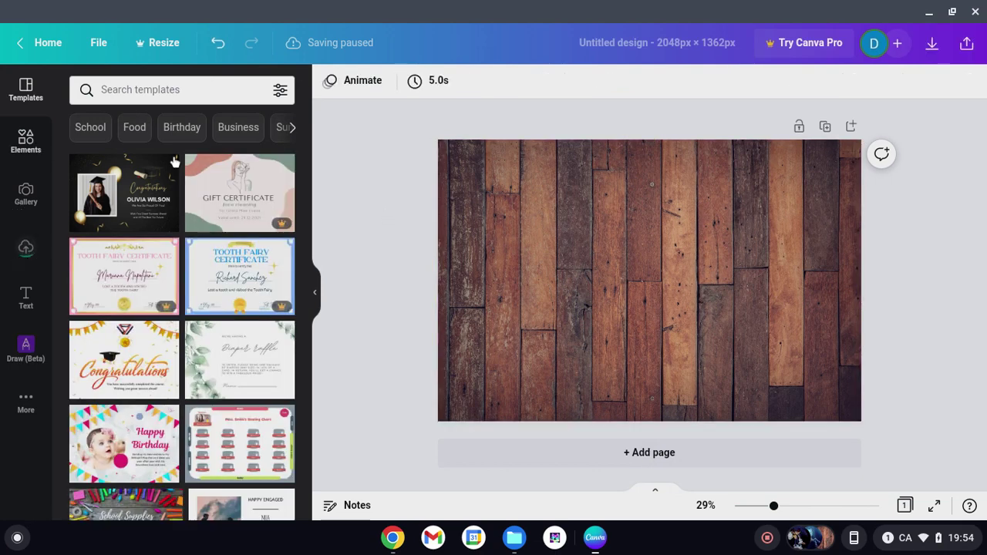
{"action": "left_click", "coordinate": [40, 198]}
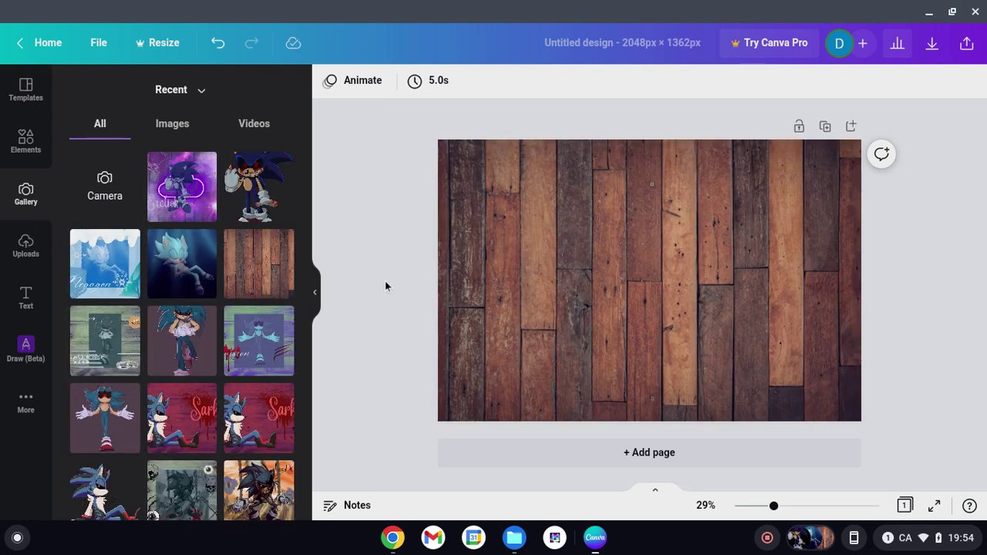
Switch to Chrome and browse the Sonic.exe image results, previewing the coloring-page drawing and returning to the results.
{"action": "left_click", "coordinate": [404, 535]}
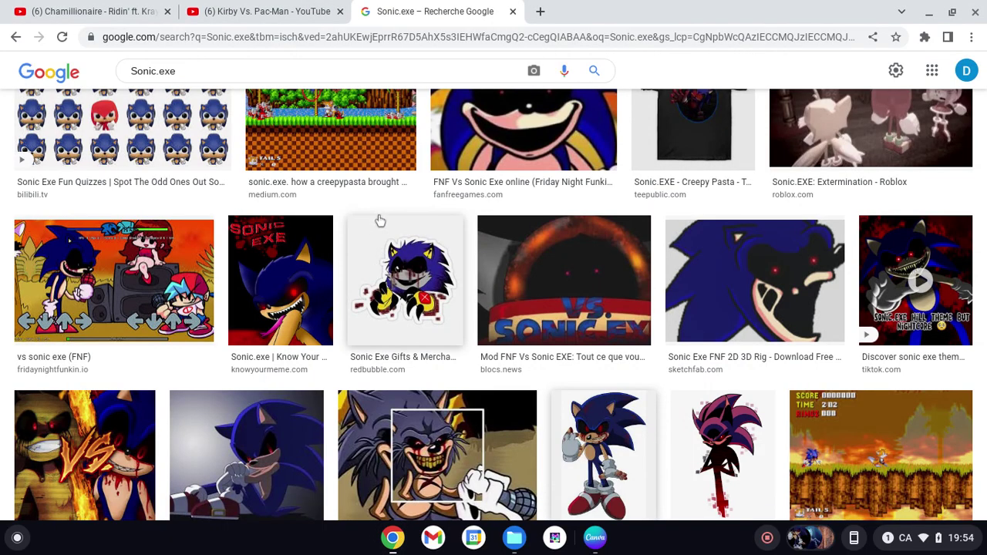
{"action": "scroll", "coordinate": [398, 177], "scroll_direction": "down", "scroll_amount": 2}
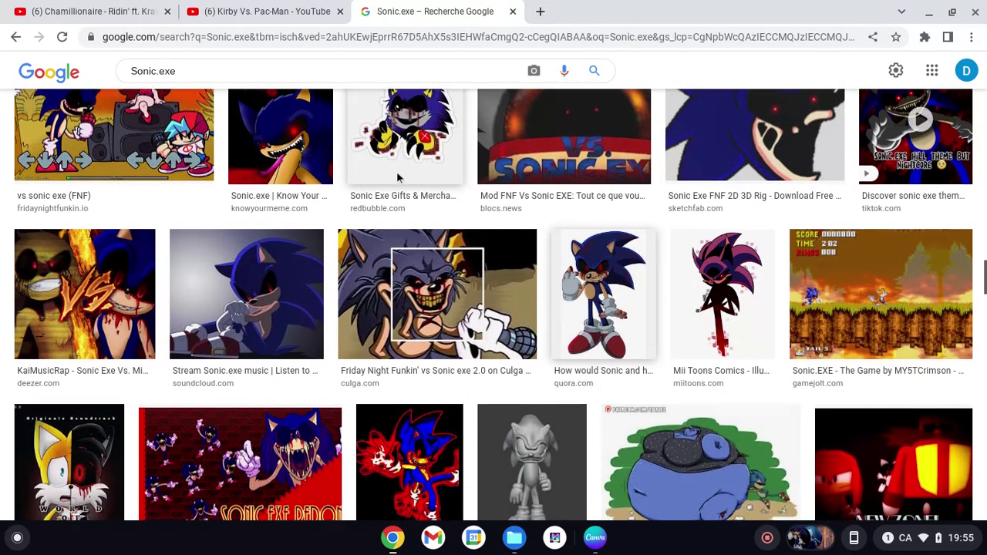
{"action": "scroll", "coordinate": [398, 177], "scroll_direction": "down", "scroll_amount": 2}
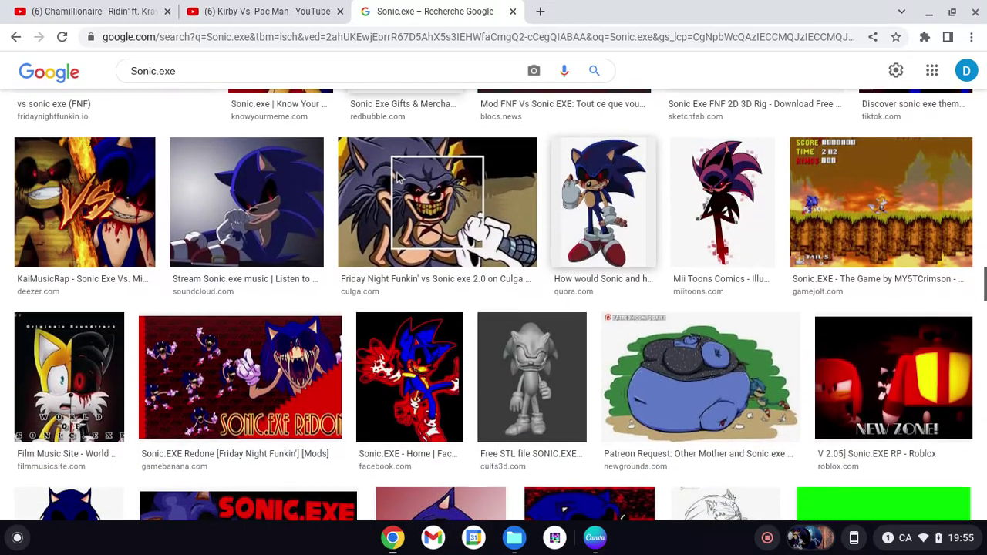
{"action": "scroll", "coordinate": [398, 178], "scroll_direction": "down", "scroll_amount": 2}
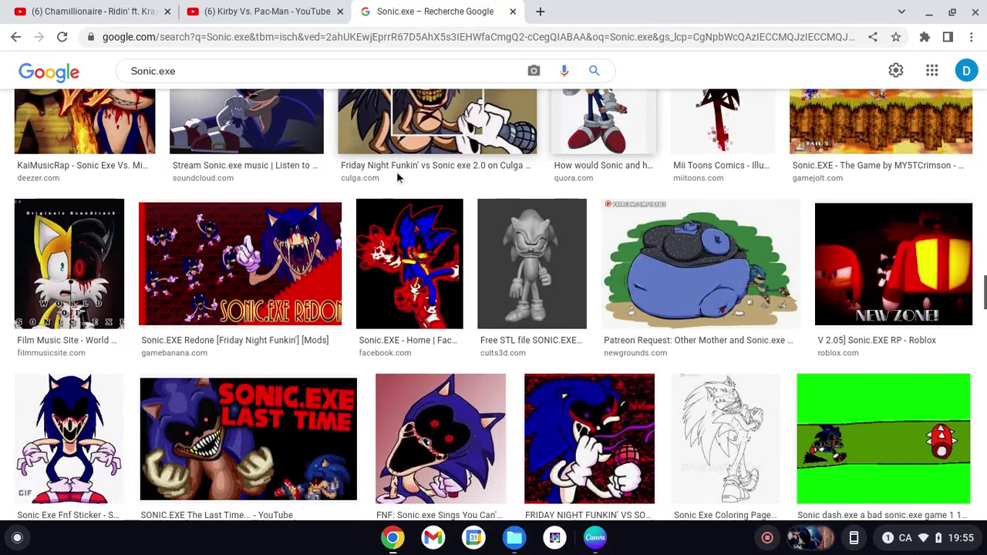
{"action": "scroll", "coordinate": [399, 177], "scroll_direction": "down", "scroll_amount": 1}
{"action": "left_click", "coordinate": [733, 399]}
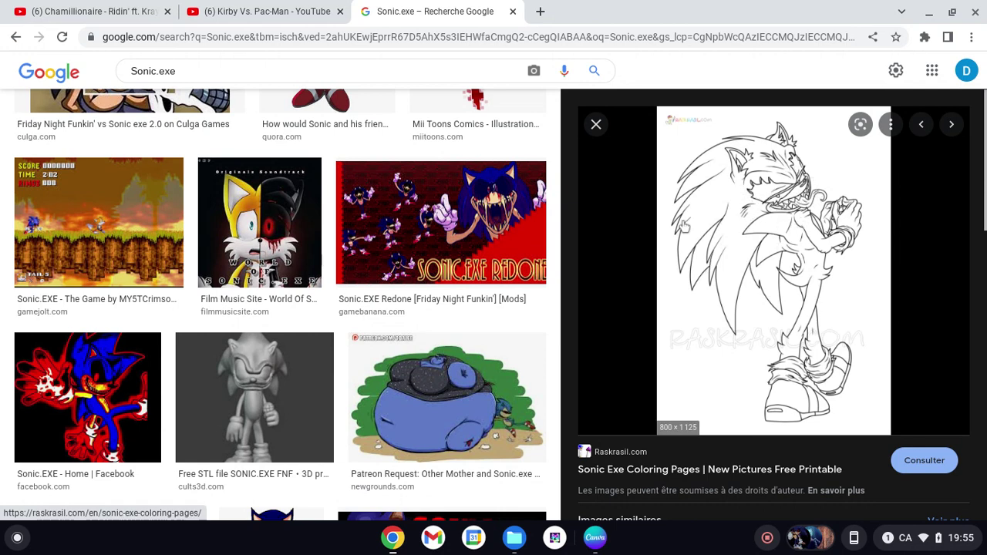
{"action": "left_click", "coordinate": [595, 125]}
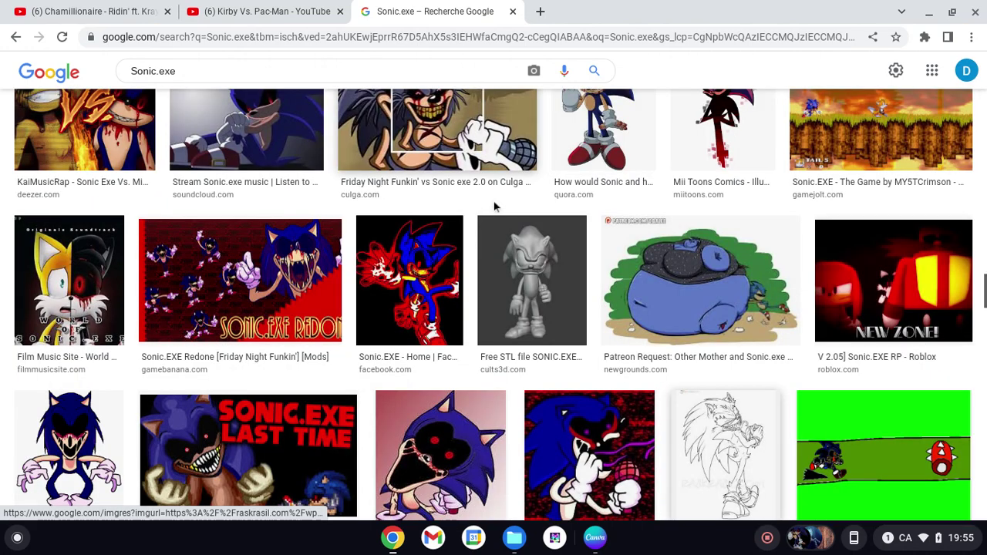
{"action": "scroll", "coordinate": [526, 272], "scroll_direction": "down", "scroll_amount": 1}
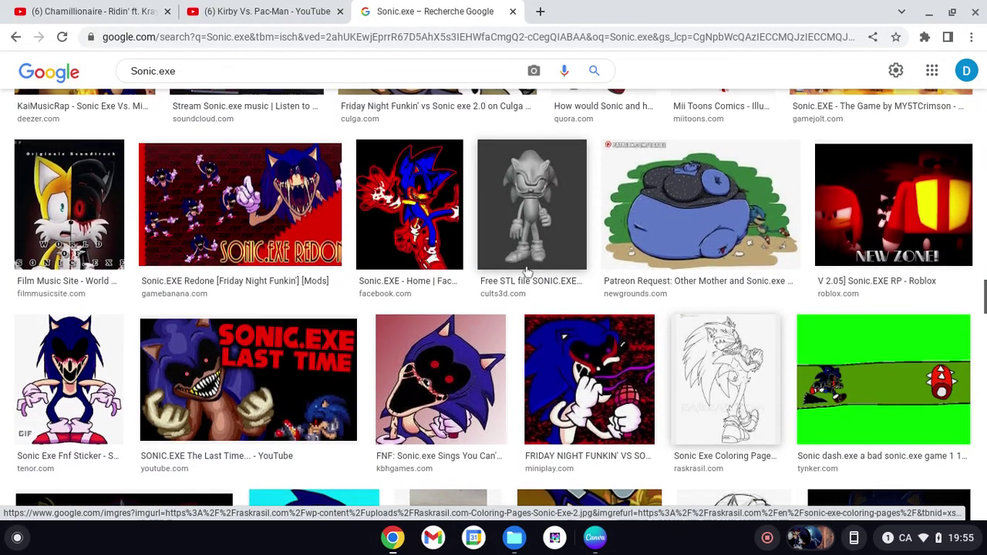
Open Google Traduction in a new tab, translate "Smug" and the suggestion "smuggling" from English to French, and clear the text.
{"action": "left_click", "coordinate": [539, 12]}
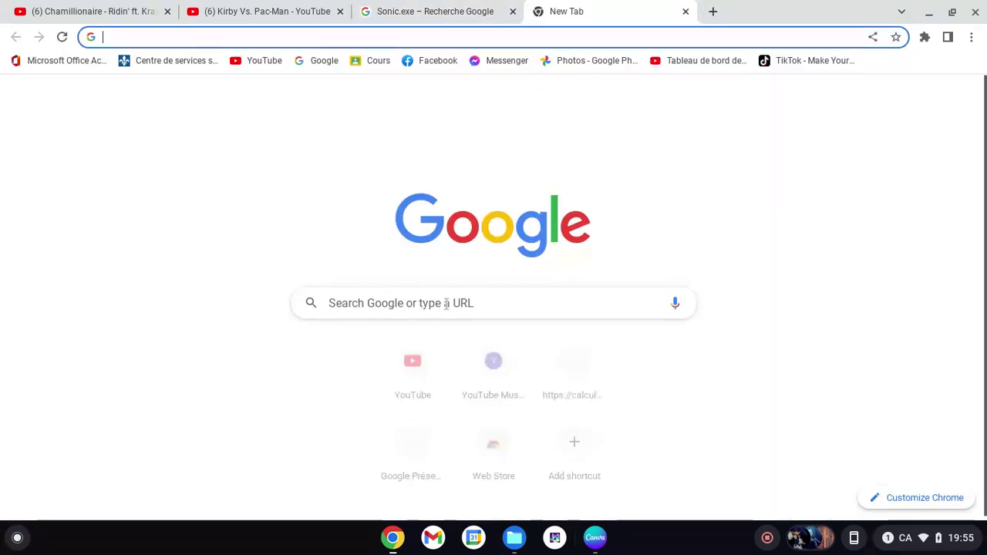
{"action": "left_click", "coordinate": [436, 307]}
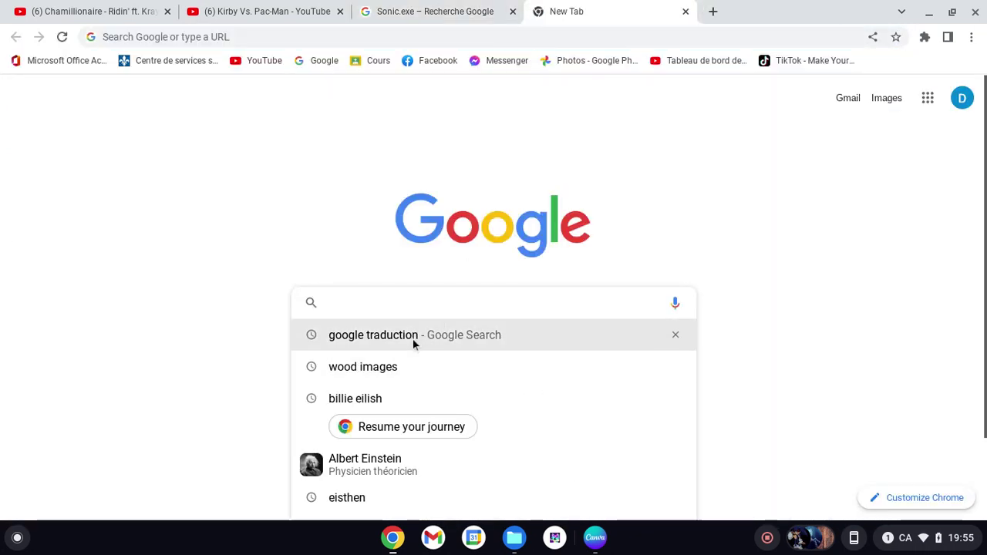
{"action": "left_click", "coordinate": [412, 337]}
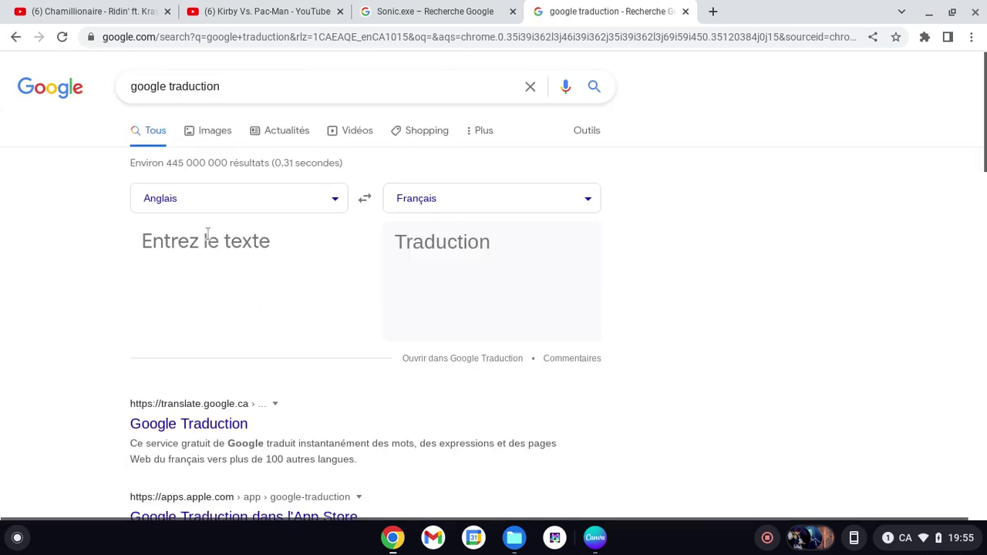
{"action": "left_click", "coordinate": [210, 241]}
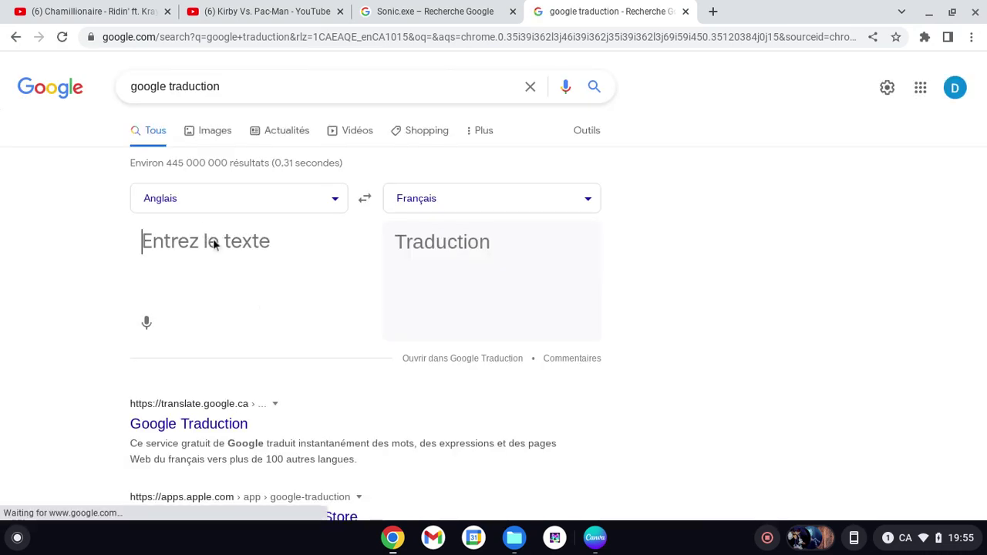
{"action": "type", "text": "Smug"}
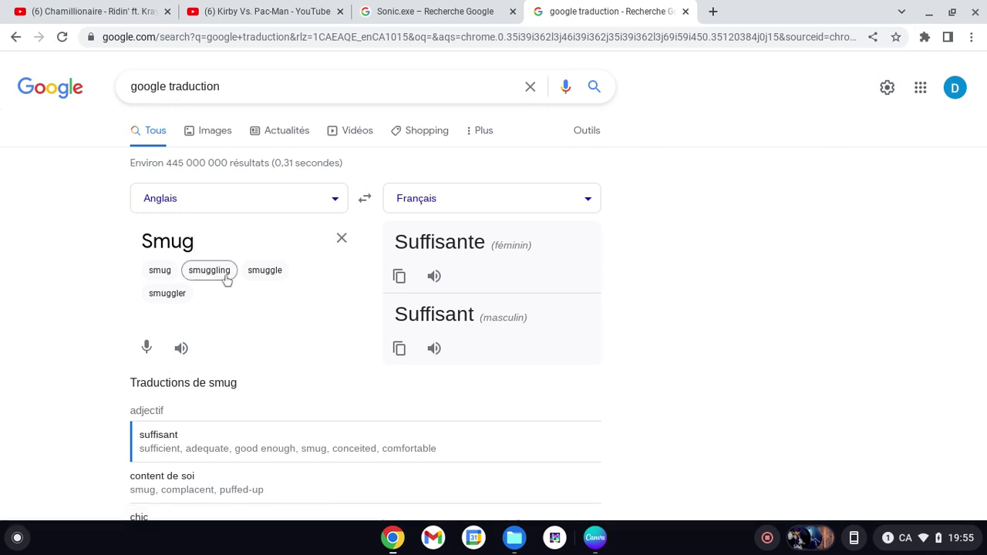
{"action": "left_click", "coordinate": [224, 275]}
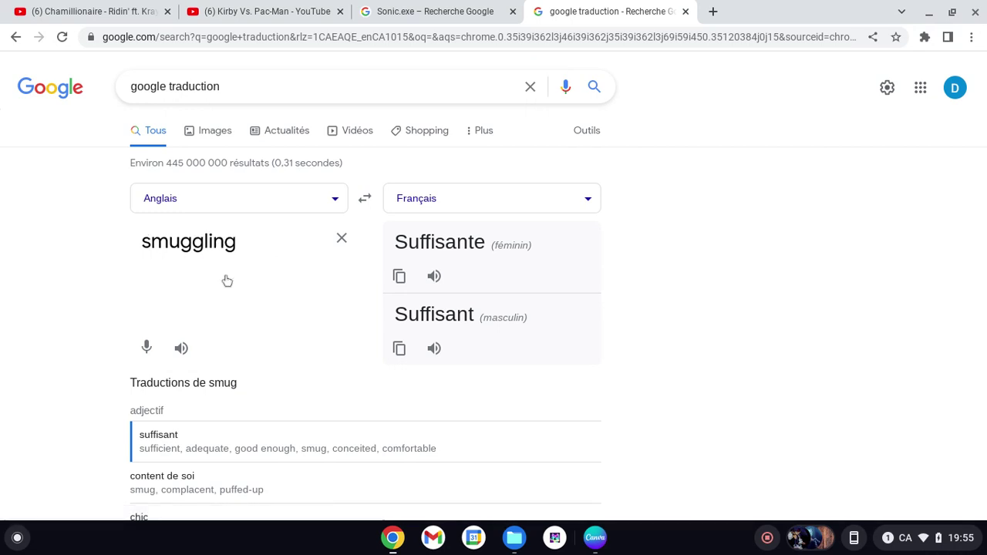
{"action": "double_click", "coordinate": [243, 241]}
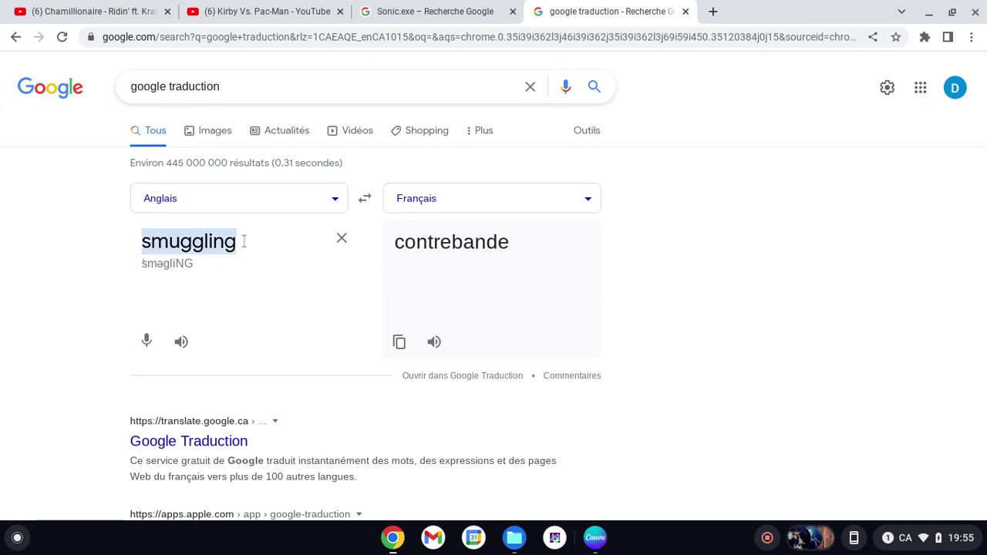
{"action": "key", "text": "BackSpace"}
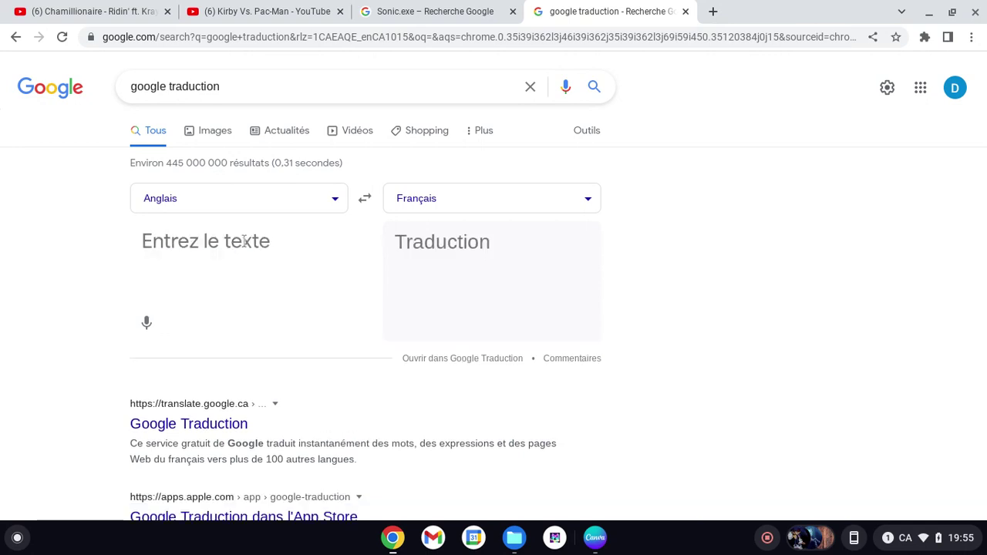
Translate "Smug face" from English to French, clear the text, and close the Google Traduction tab.
{"action": "type", "text": "Smug "}
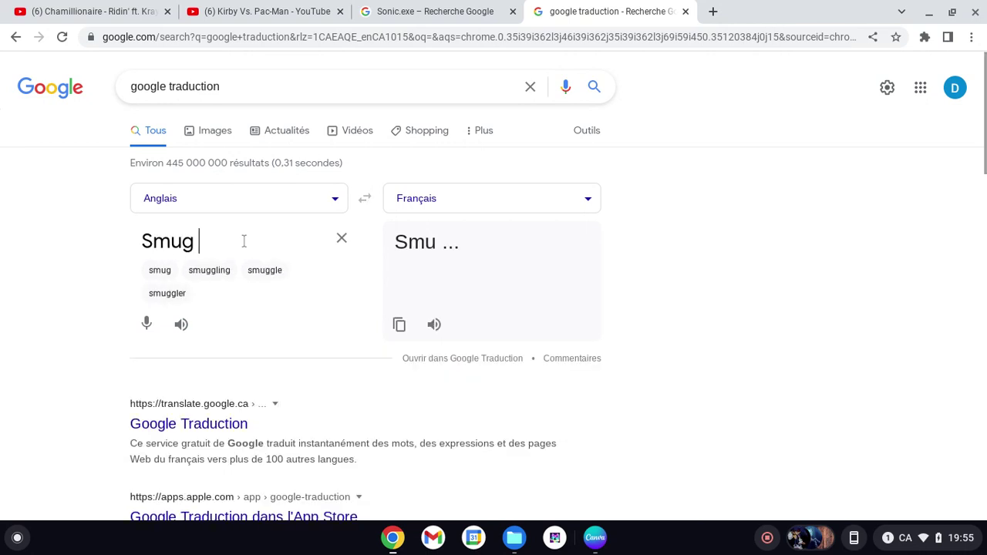
{"action": "type", "text": "face"}
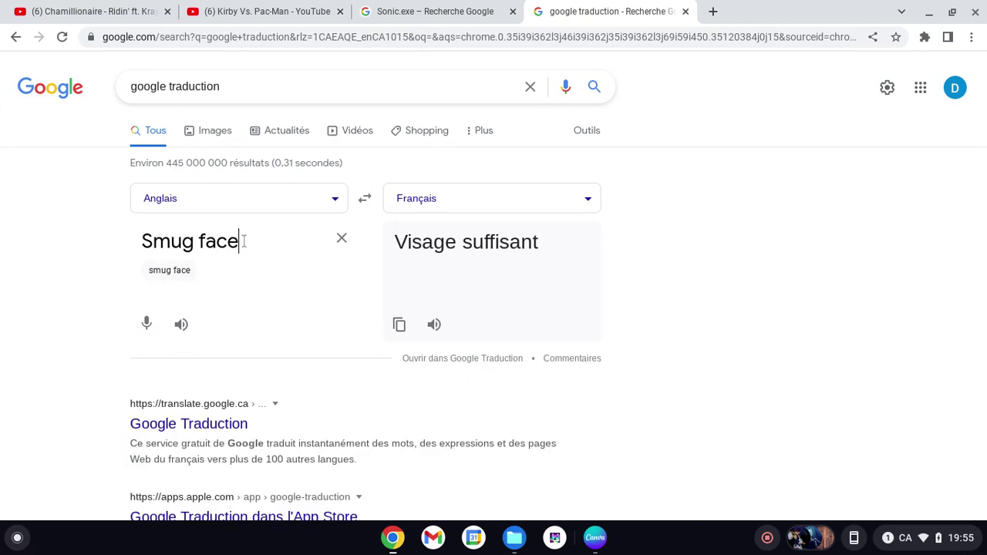
{"action": "key", "text": "BackSpace"}
{"action": "key", "text": "BackSpace"}
{"action": "key", "text": "BackSpace"}
{"action": "key", "text": "BackSpace"}
{"action": "key", "text": "BackSpace"}
{"action": "key", "text": "BackSpace"}
{"action": "key", "text": "BackSpace"}
{"action": "key", "text": "BackSpace"}
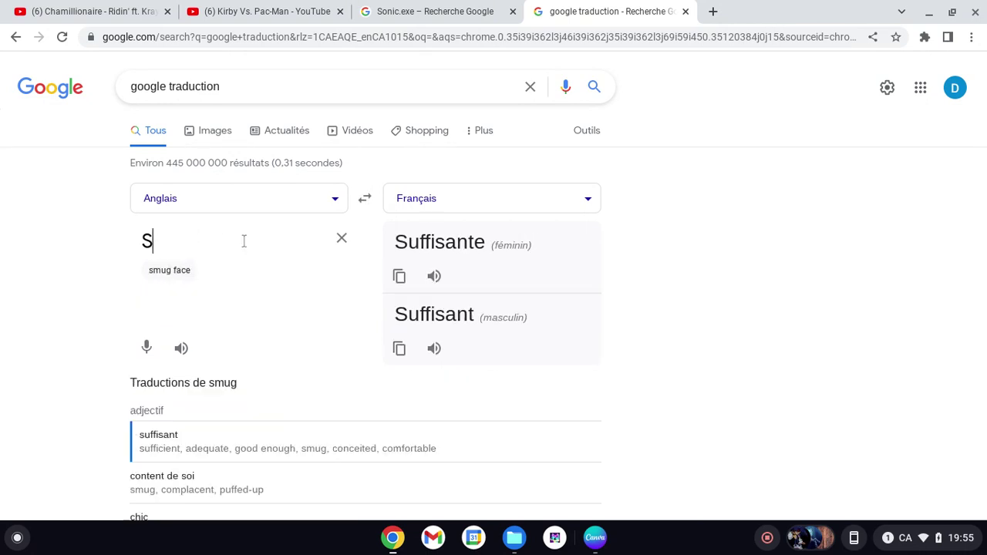
{"action": "key", "text": "BackSpace"}
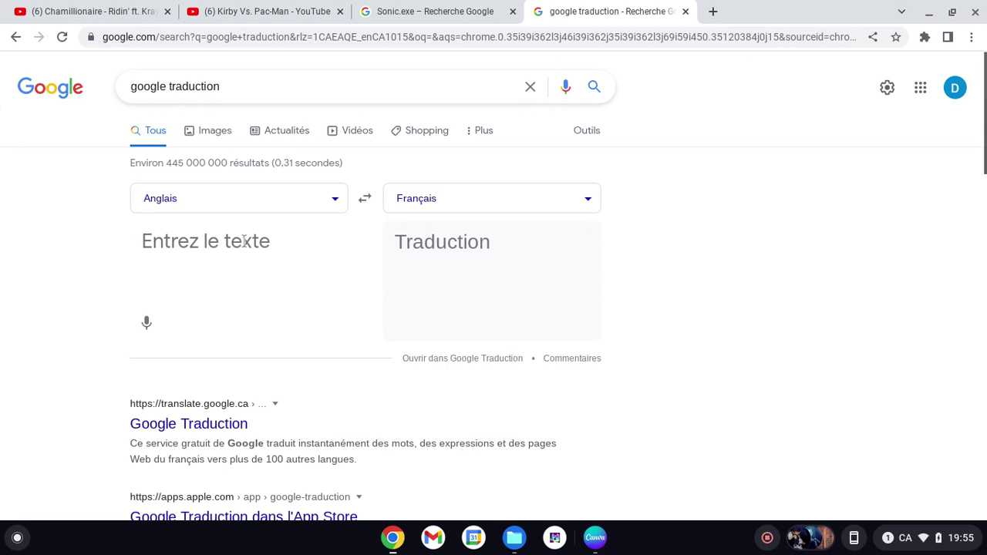
{"action": "left_click", "coordinate": [686, 11]}
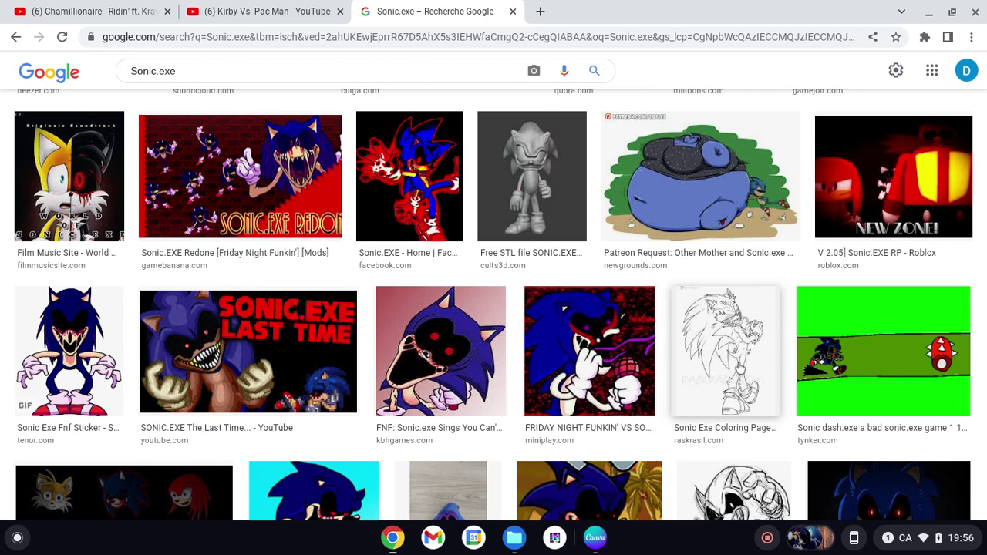
Preview the Raskrasil coloring-page drawing and the Etsy Majin Sonic plush in the Sonic.exe image results, closing each preview.
{"action": "left_click", "coordinate": [734, 358]}
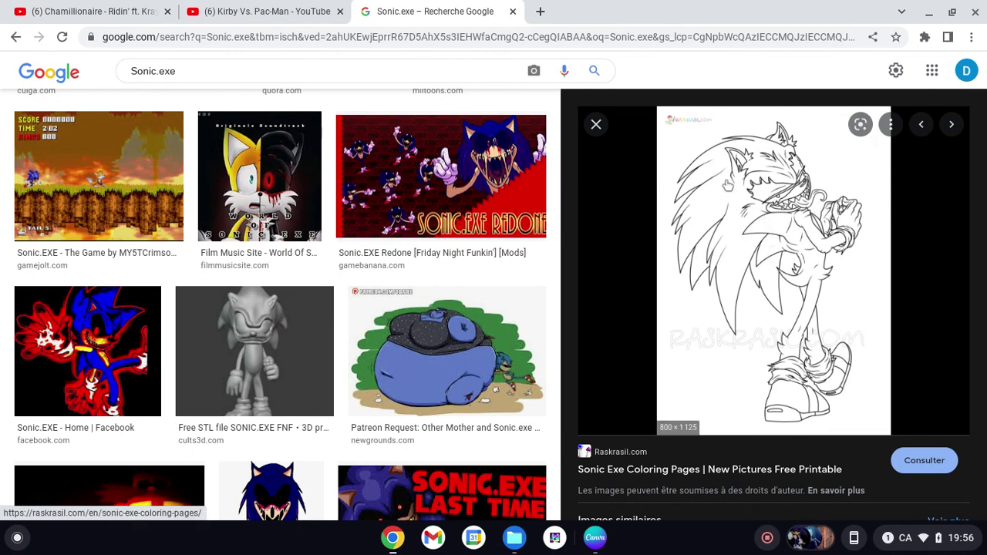
{"action": "left_click", "coordinate": [595, 127]}
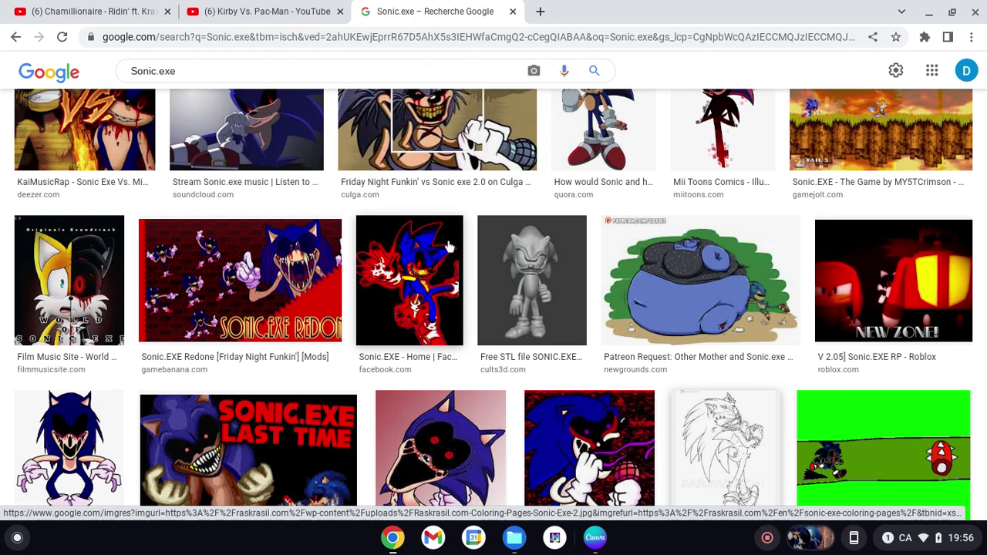
{"action": "scroll", "coordinate": [449, 247], "scroll_direction": "down", "scroll_amount": 3}
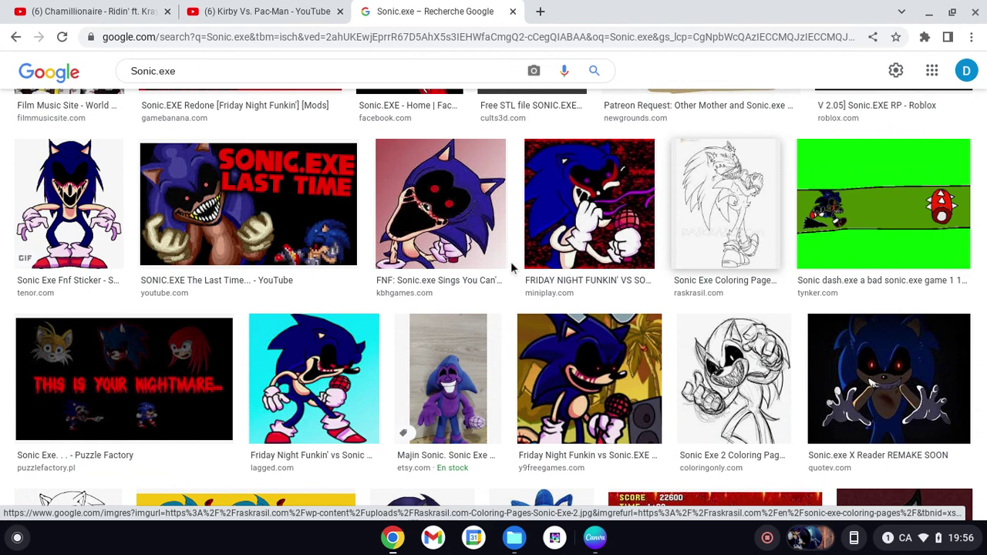
{"action": "left_click", "coordinate": [437, 392]}
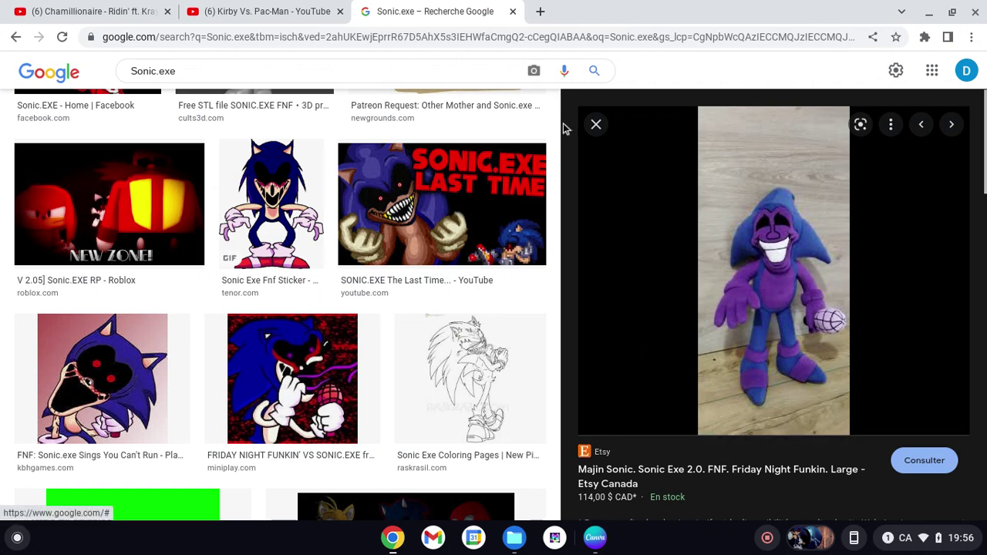
{"action": "left_click", "coordinate": [595, 125]}
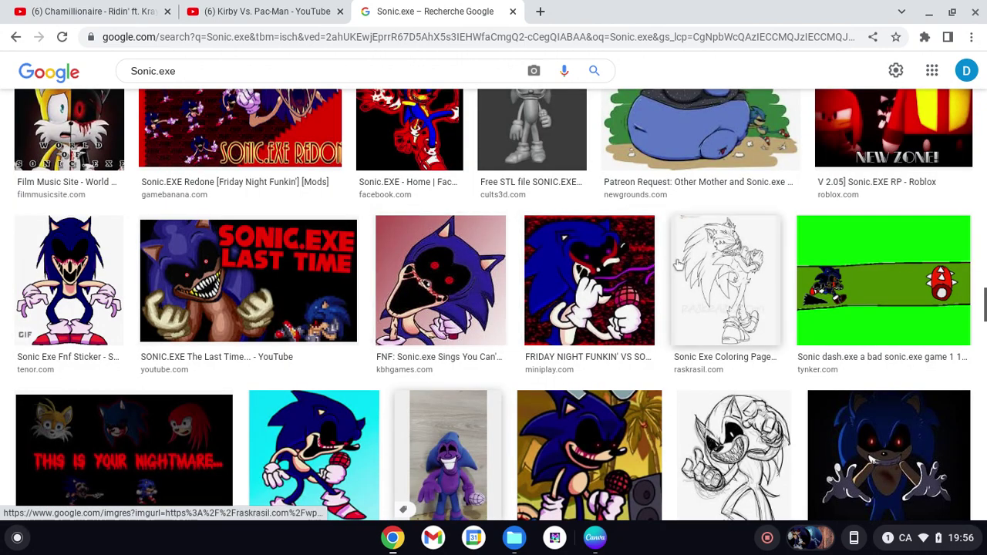
{"action": "left_click", "coordinate": [690, 266]}
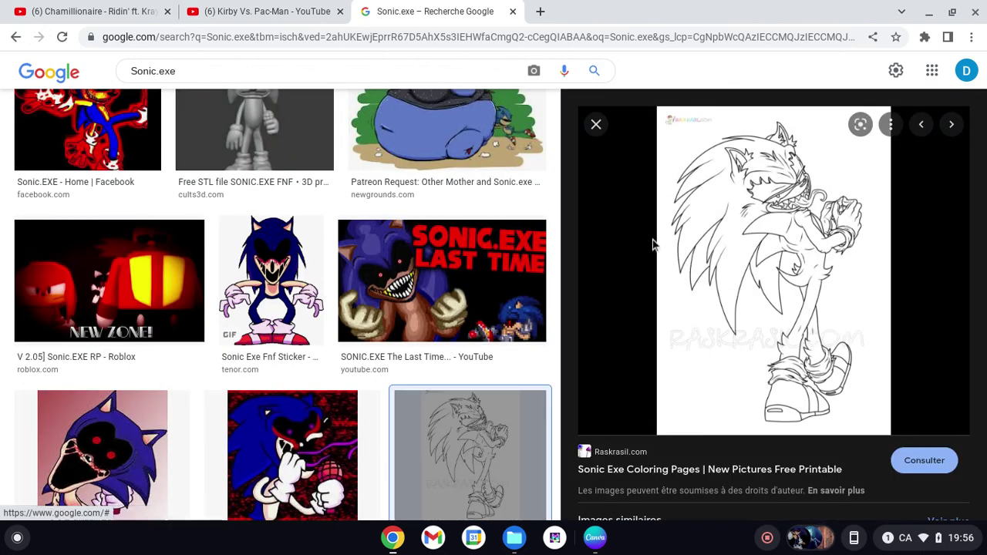
{"action": "left_click", "coordinate": [595, 125]}
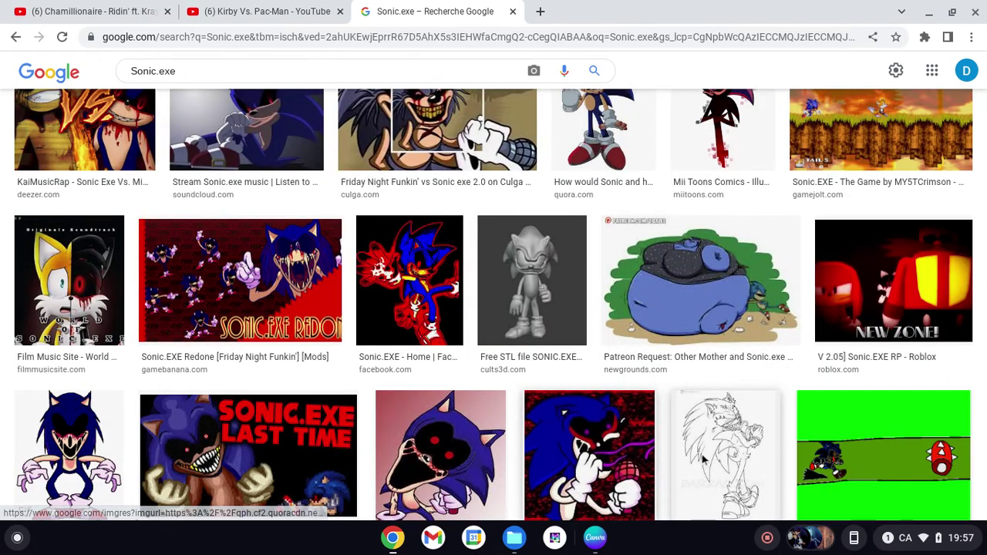
Browse further through the Sonic.exe image results for another full-body character picture.
{"action": "scroll", "coordinate": [675, 182], "scroll_direction": "down", "scroll_amount": 3}
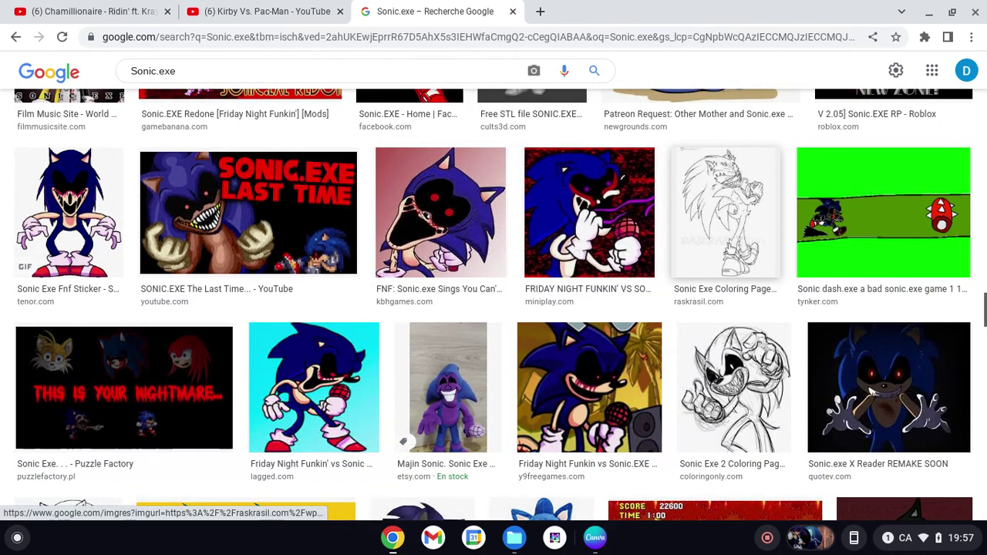
{"action": "scroll", "coordinate": [489, 260], "scroll_direction": "down", "scroll_amount": 1}
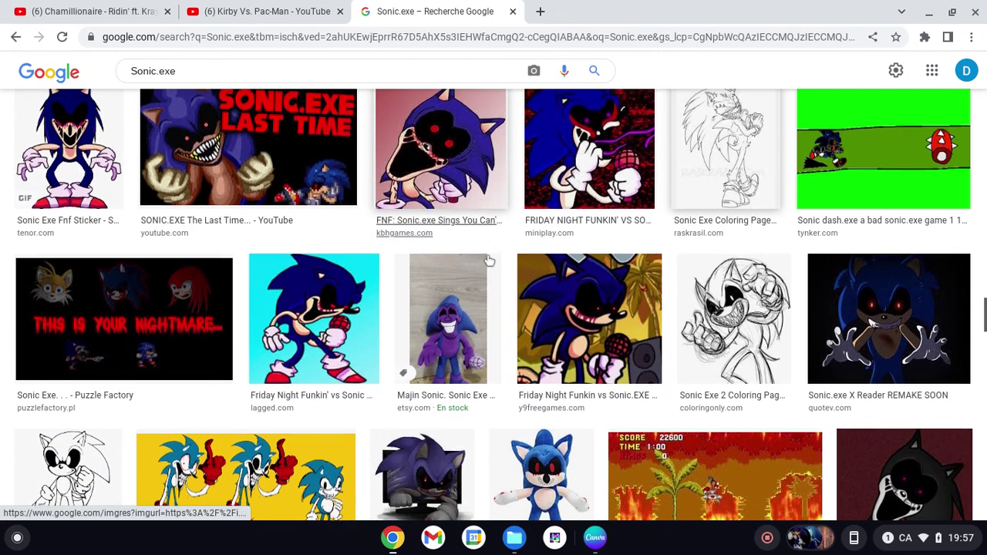
{"action": "scroll", "coordinate": [489, 260], "scroll_direction": "up", "scroll_amount": 1}
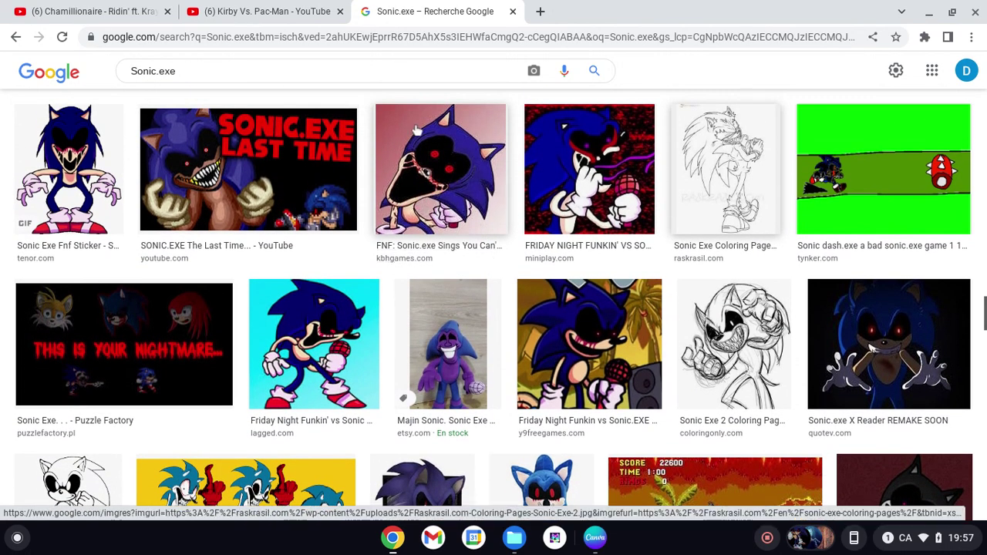
{"action": "scroll", "coordinate": [505, 291], "scroll_direction": "down", "scroll_amount": 3}
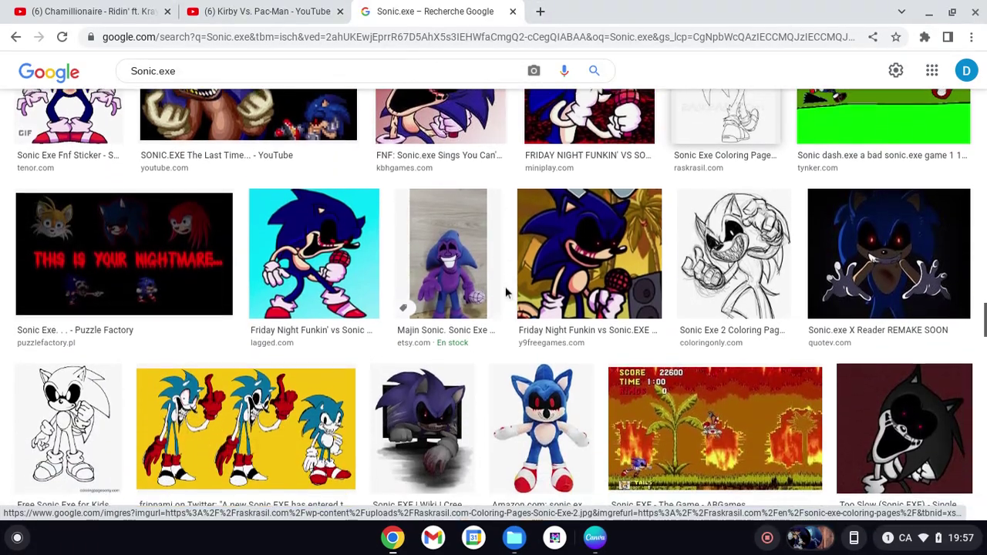
{"action": "scroll", "coordinate": [505, 291], "scroll_direction": "down", "scroll_amount": 3}
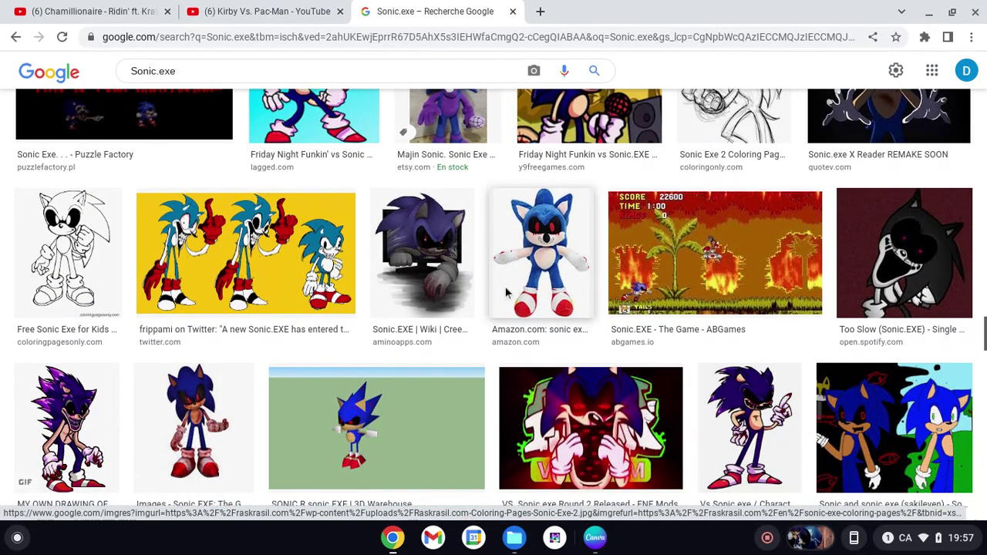
{"action": "scroll", "coordinate": [505, 292], "scroll_direction": "down", "scroll_amount": 1}
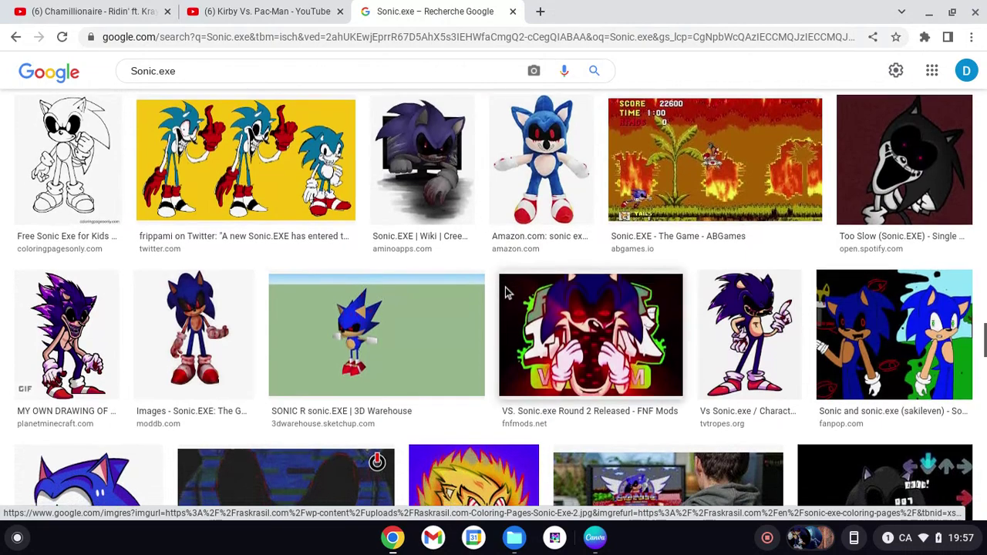
{"action": "scroll", "coordinate": [505, 291], "scroll_direction": "down", "scroll_amount": 2}
{"action": "scroll", "coordinate": [505, 291], "scroll_direction": "down", "scroll_amount": 2}
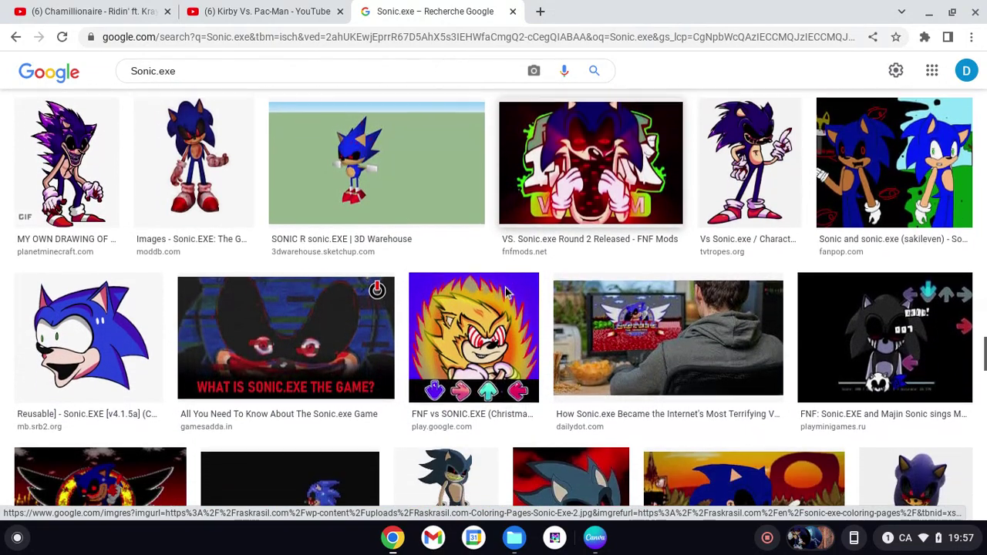
{"action": "scroll", "coordinate": [505, 291], "scroll_direction": "down", "scroll_amount": 3}
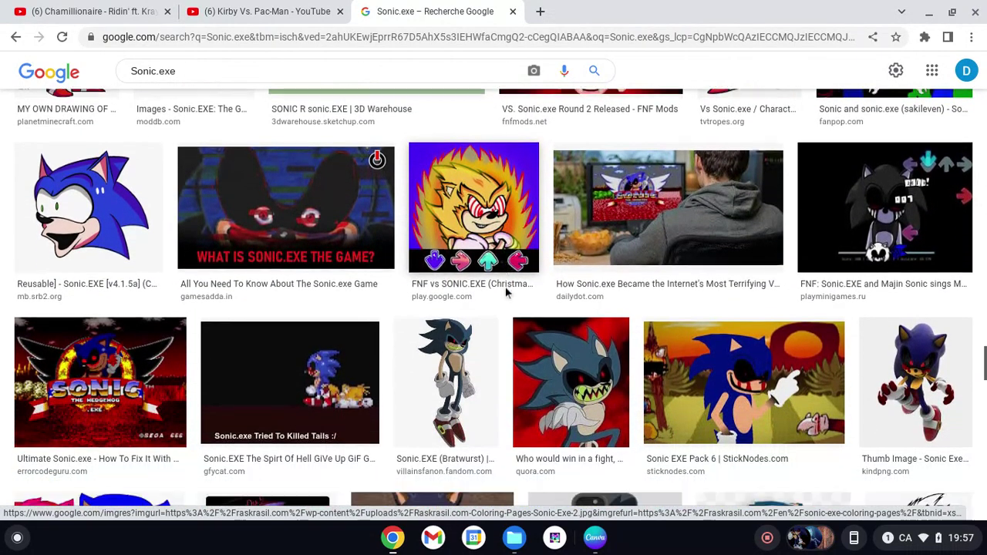
{"action": "scroll", "coordinate": [505, 292], "scroll_direction": "down", "scroll_amount": 2}
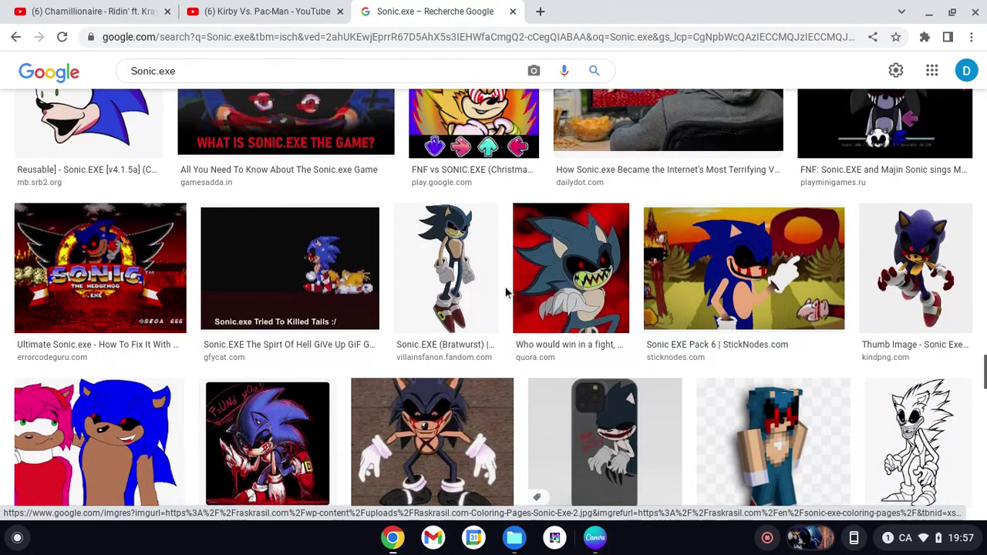
{"action": "scroll", "coordinate": [505, 292], "scroll_direction": "down", "scroll_amount": 1}
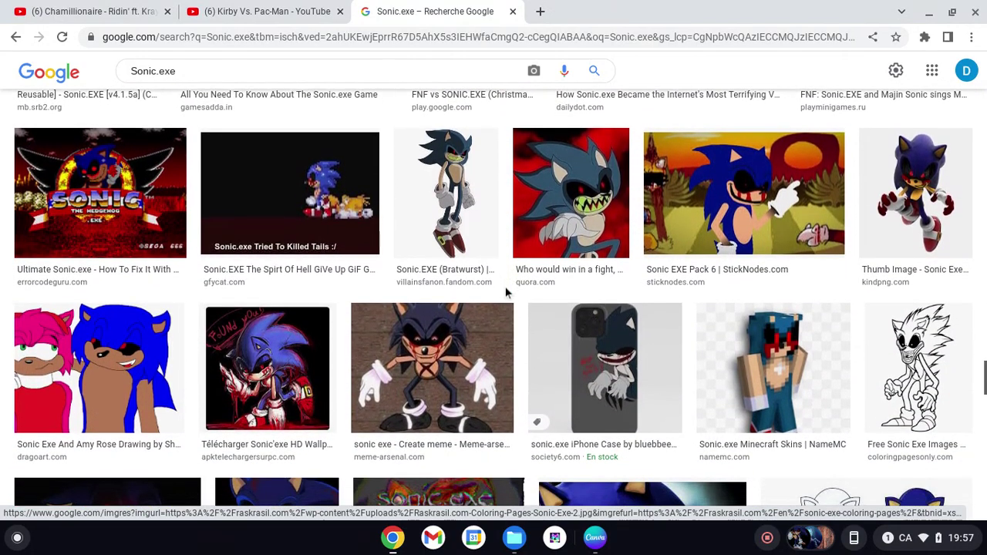
{"action": "scroll", "coordinate": [505, 291], "scroll_direction": "down", "scroll_amount": 4}
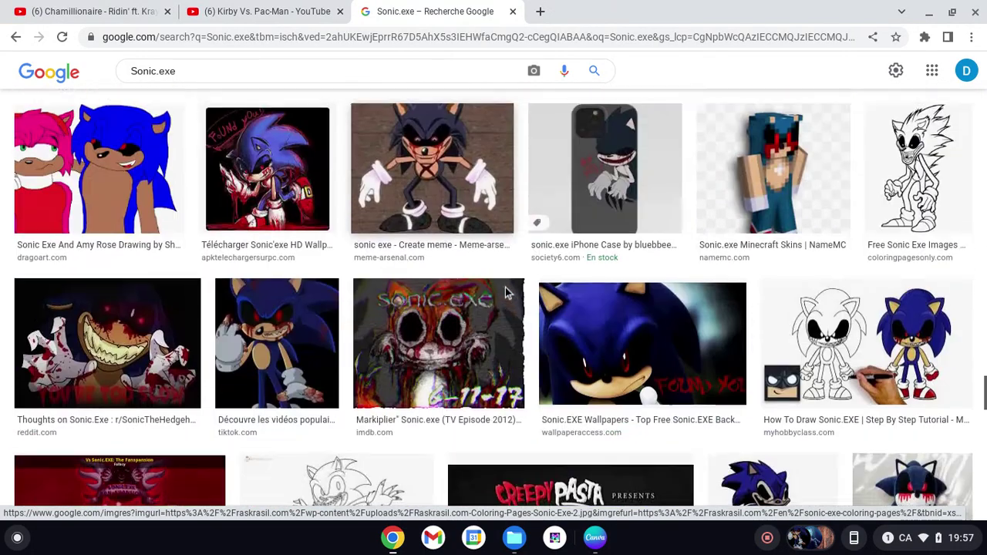
{"action": "scroll", "coordinate": [505, 286], "scroll_direction": "up", "scroll_amount": 3}
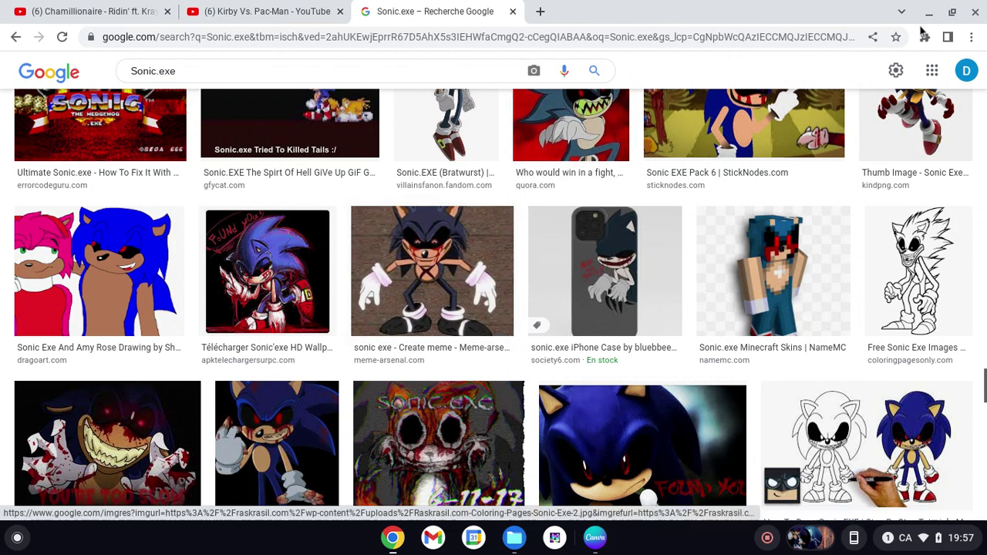
Save the kindpng Sonic Exe 3D model image to Downloads under its suggested name, and dismiss the download notice and preview.
{"action": "left_click", "coordinate": [894, 129]}
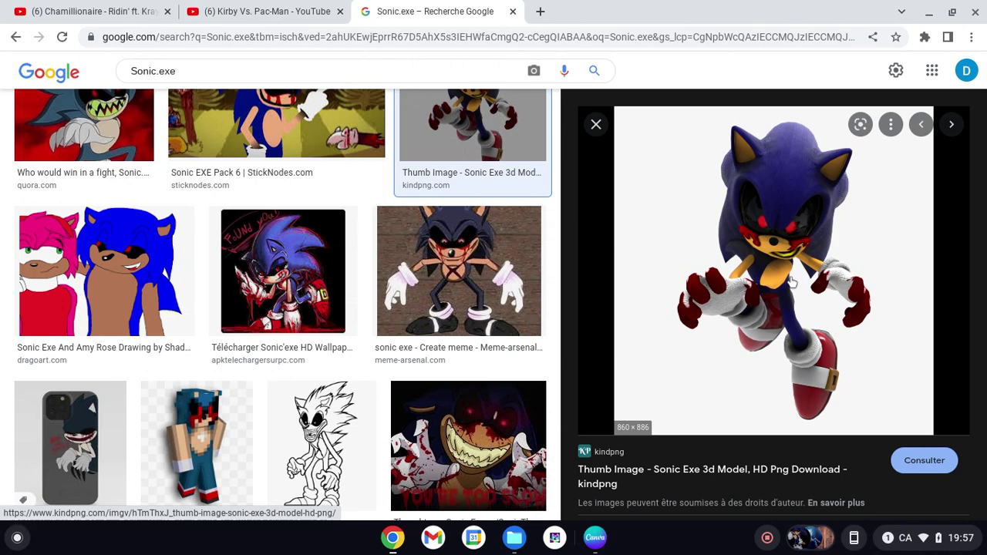
{"action": "right_click", "coordinate": [790, 282]}
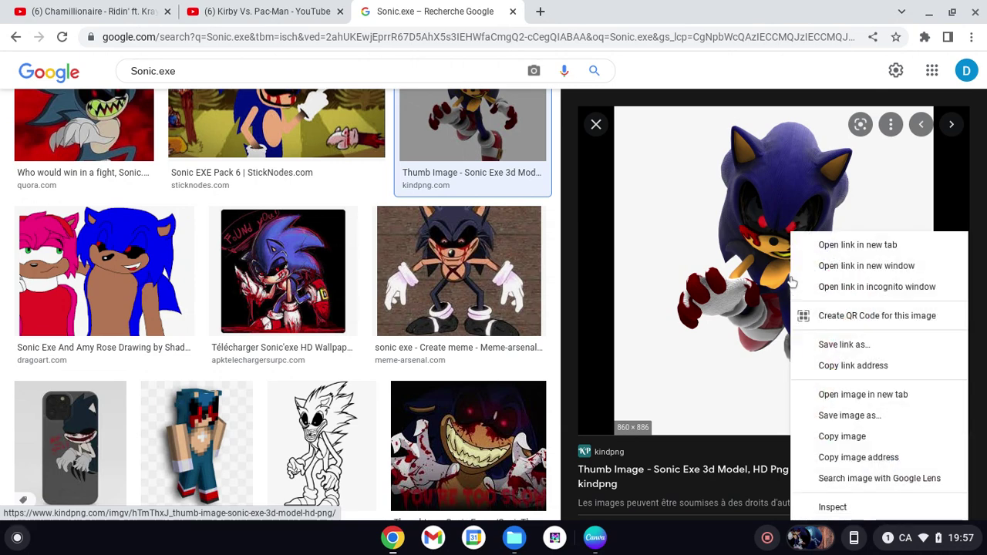
{"action": "left_click", "coordinate": [804, 411]}
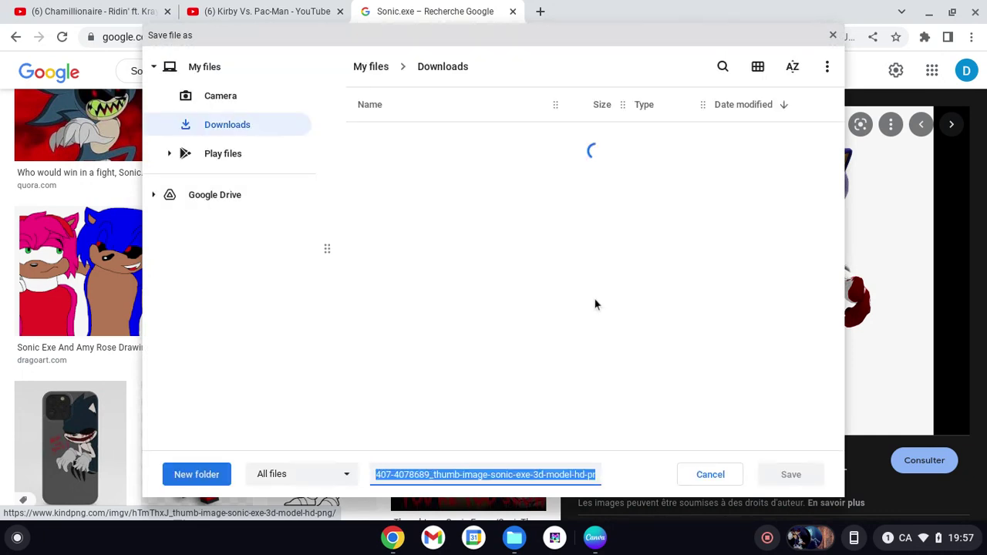
{"action": "left_click", "coordinate": [796, 476]}
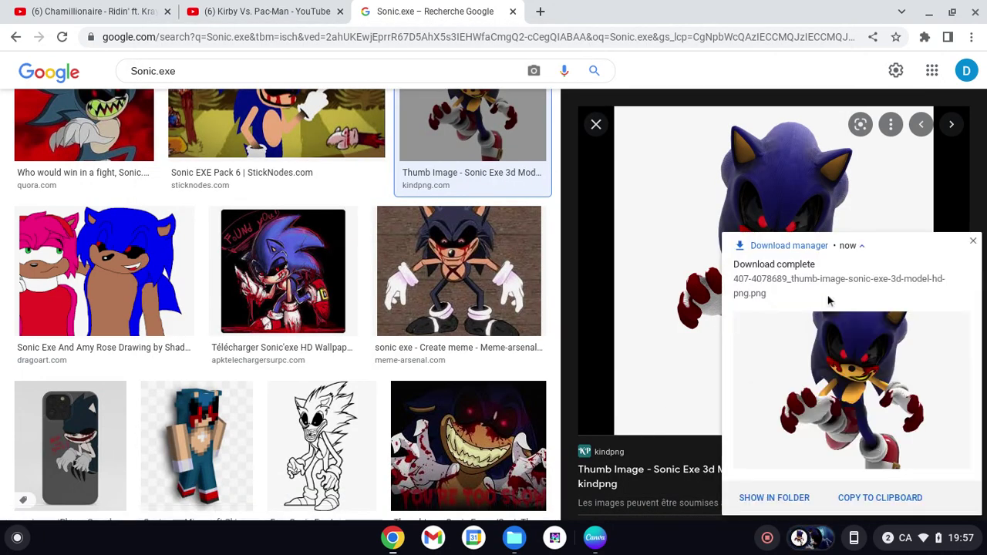
{"action": "left_click", "coordinate": [973, 241]}
{"action": "left_click", "coordinate": [593, 124]}
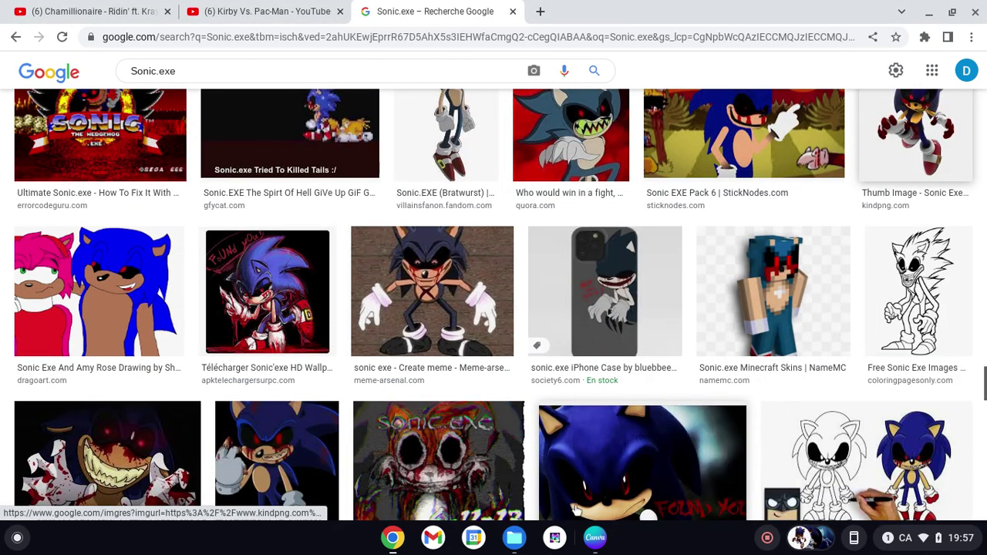
Switch to Canva and reopen the device gallery to check for the downloaded image, then collapse it.
{"action": "left_click", "coordinate": [595, 540]}
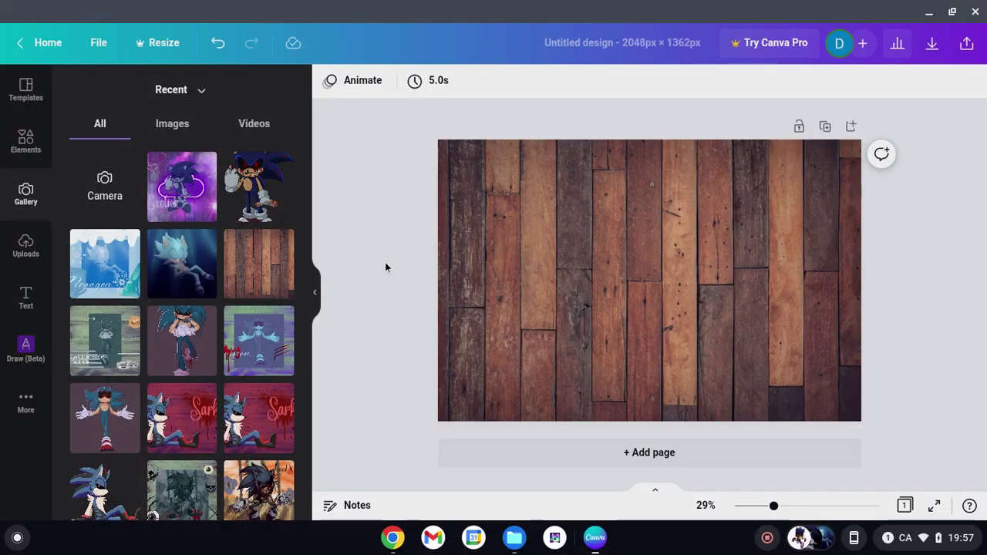
{"action": "left_click", "coordinate": [317, 291]}
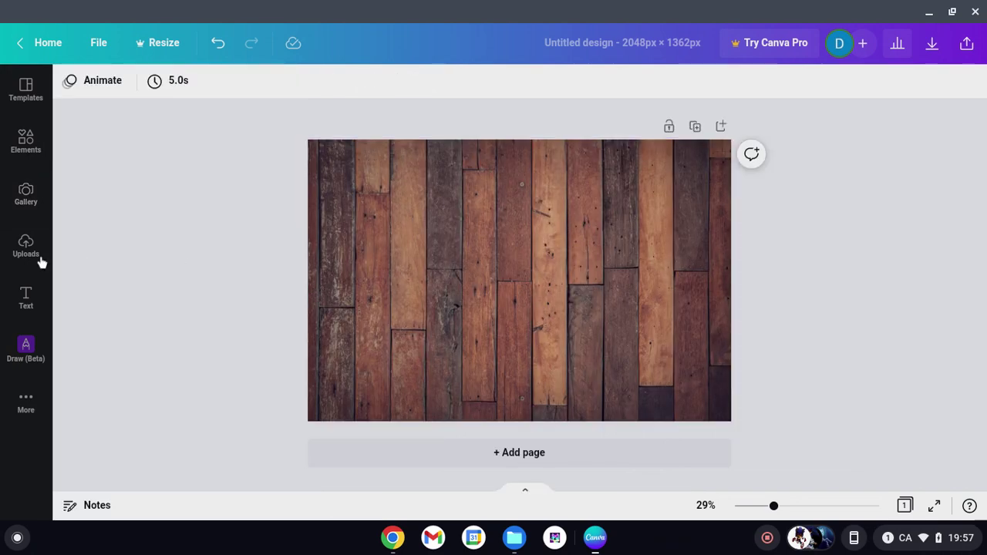
{"action": "left_click", "coordinate": [29, 193]}
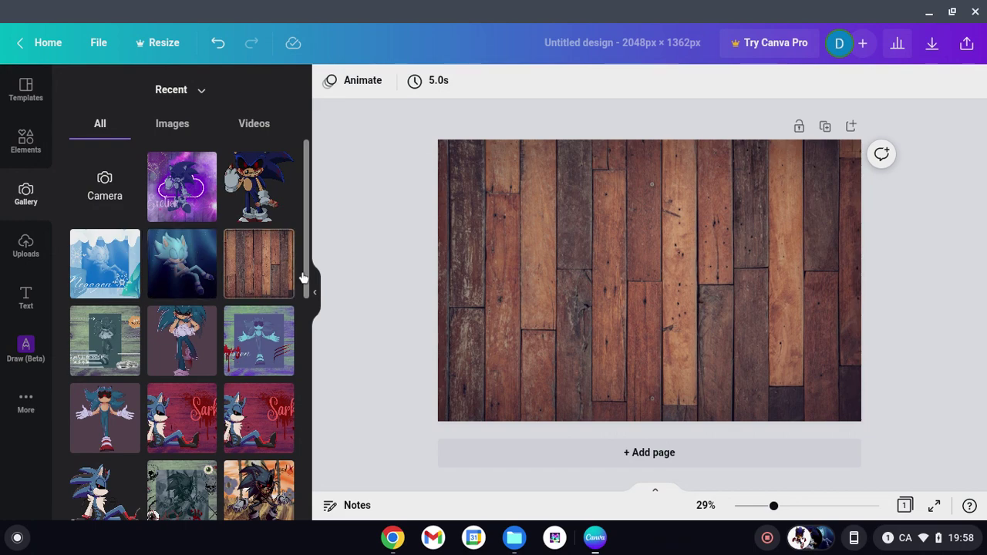
{"action": "left_click", "coordinate": [315, 289]}
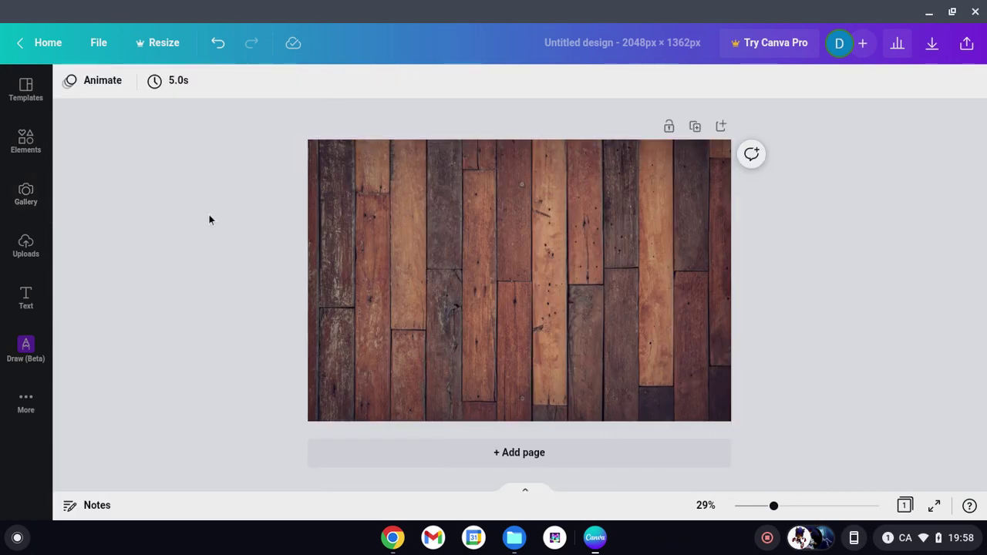
Return to the Canva home page and start a new photo-editing design from the dark vertical wooden-plank image in the device's Download folder.
{"action": "left_click", "coordinate": [23, 46]}
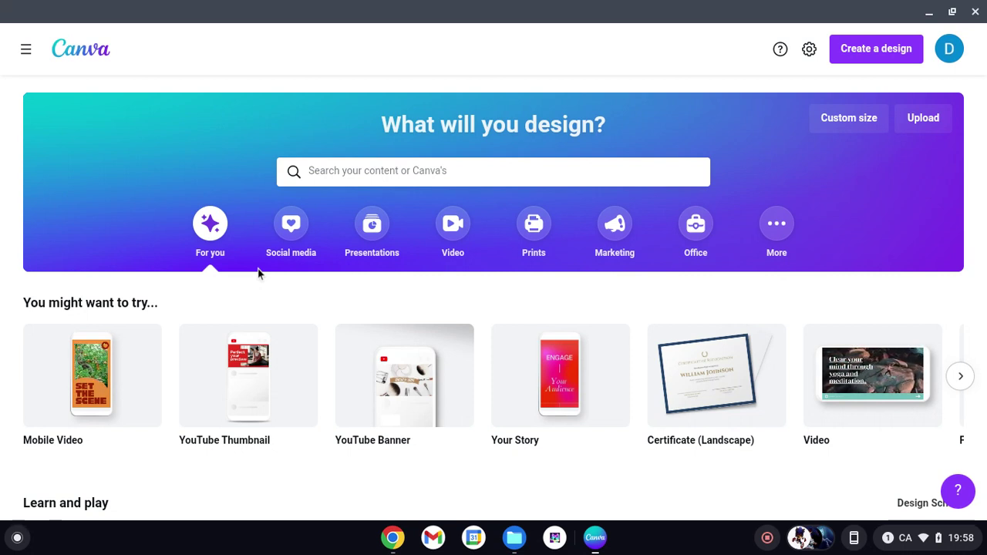
{"action": "left_click", "coordinate": [875, 48]}
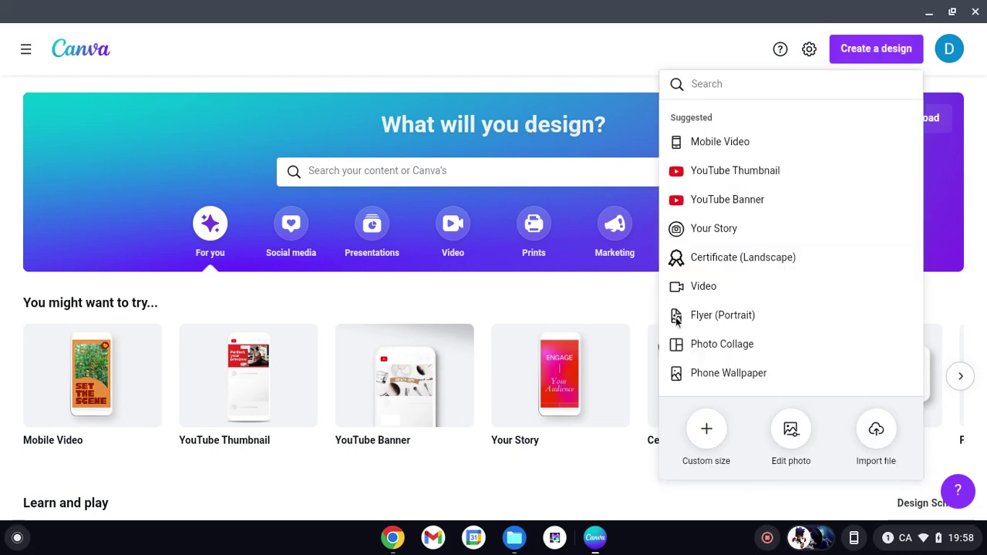
{"action": "left_click", "coordinate": [794, 430]}
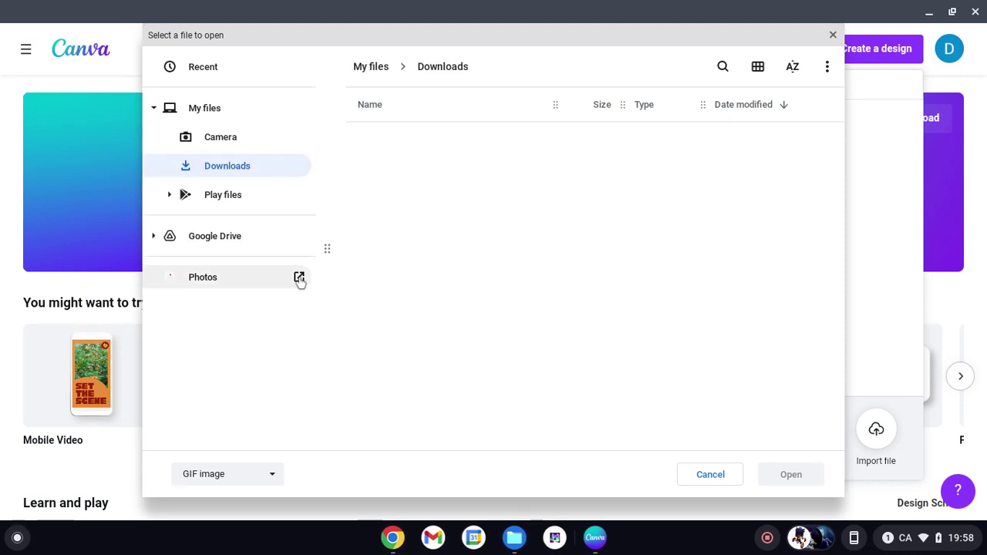
{"action": "left_click", "coordinate": [299, 277]}
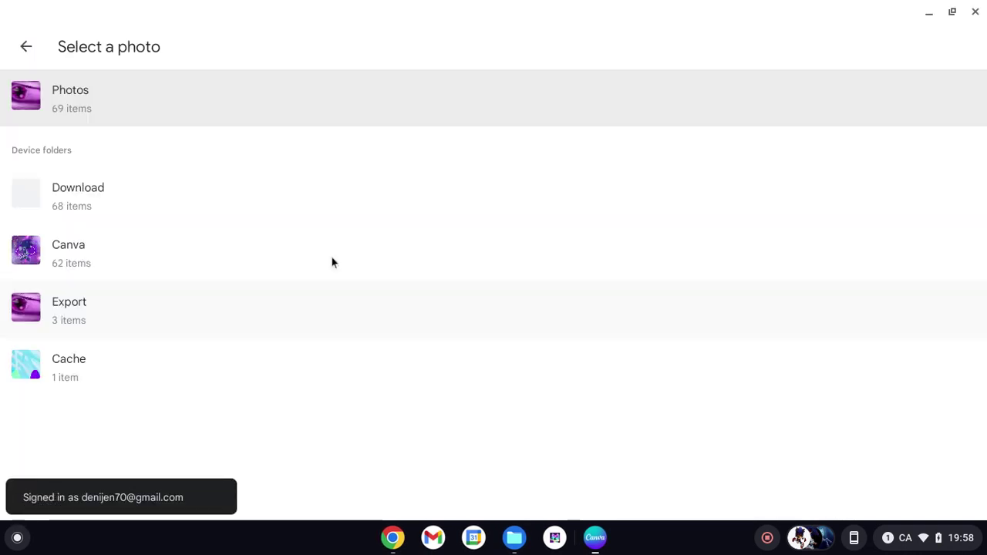
{"action": "left_click", "coordinate": [306, 187]}
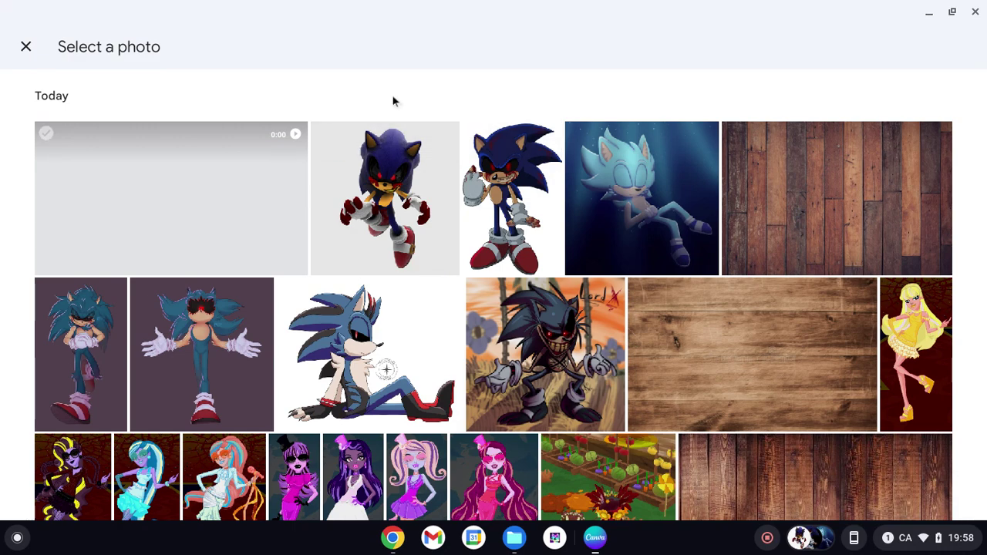
{"action": "left_click", "coordinate": [780, 227]}
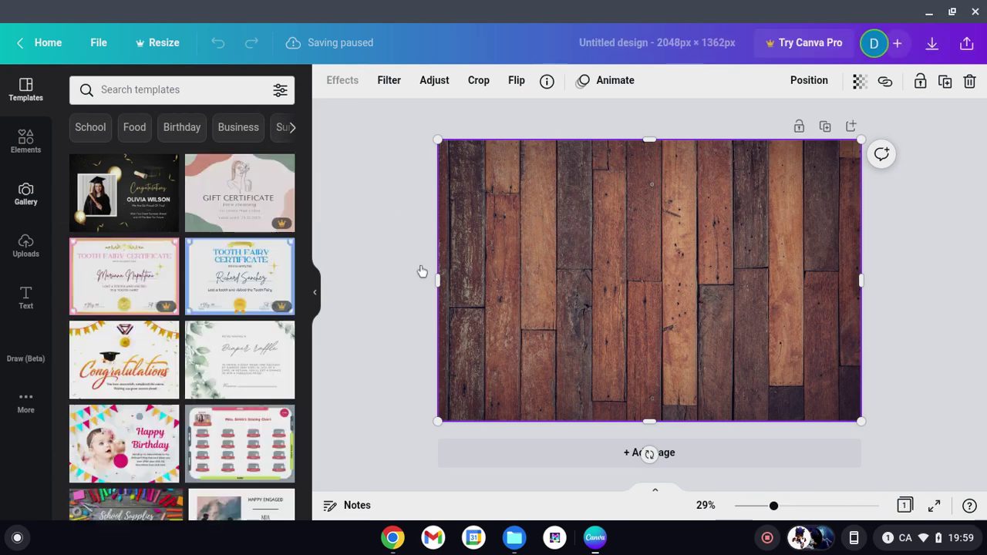
{"action": "left_click", "coordinate": [378, 261]}
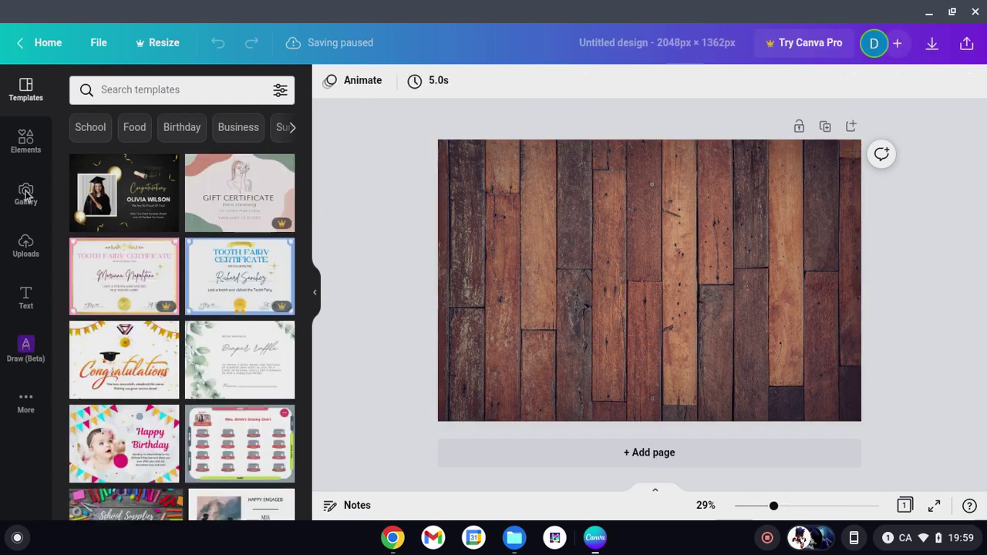
Add the running Sonic.exe 3D model image from the gallery to the page and move it slightly above the centre of the planks.
{"action": "key", "text": "ctrl+v"}
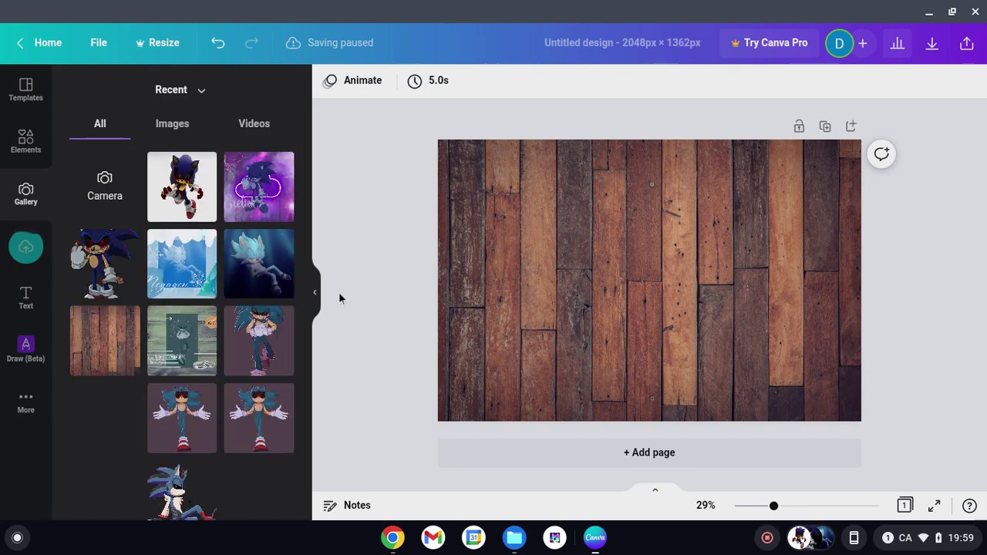
{"action": "left_click", "coordinate": [189, 185]}
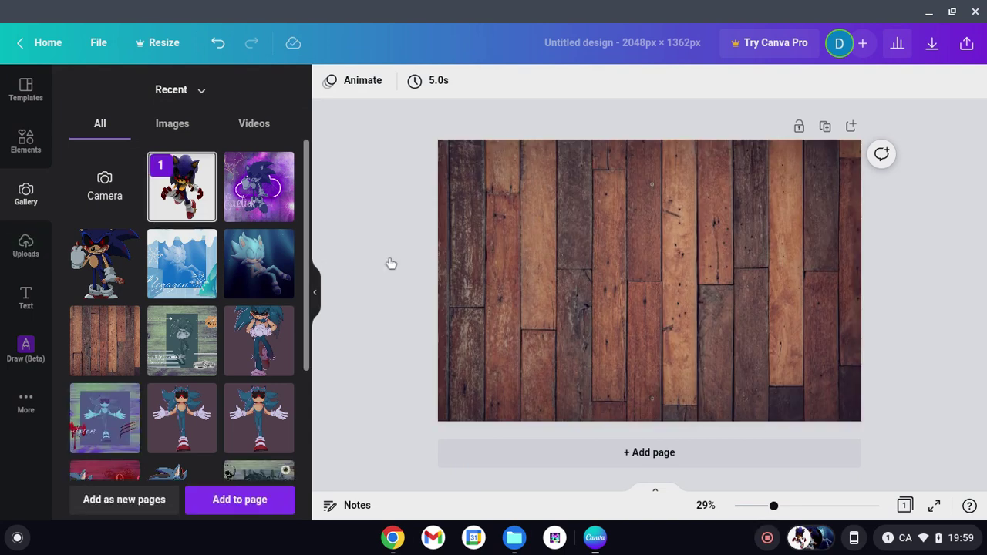
{"action": "left_click", "coordinate": [255, 500]}
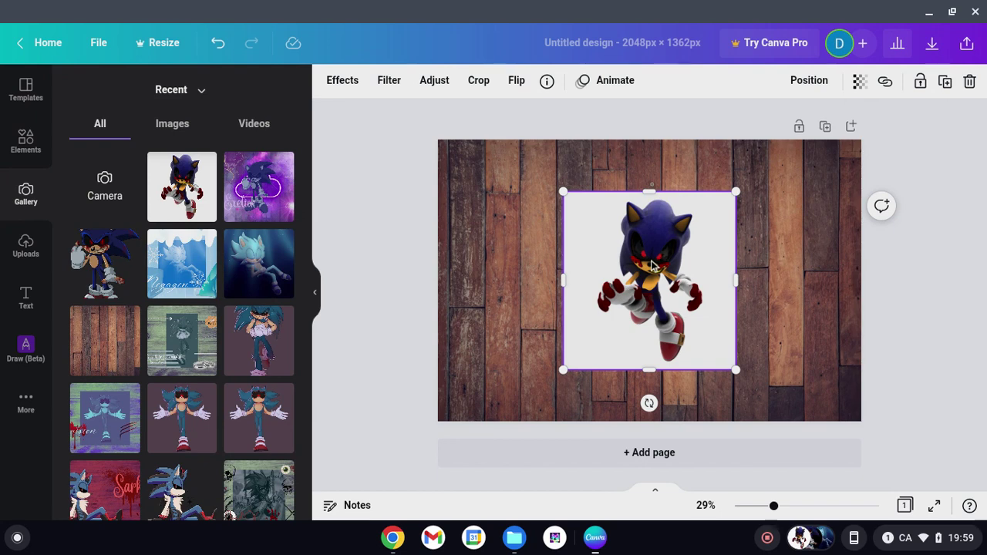
{"action": "mouse_move", "coordinate": [651, 264]}
{"action": "left_mouse_down"}
{"action": "mouse_move", "coordinate": [673, 262]}
{"action": "mouse_move", "coordinate": [653, 261]}
{"action": "mouse_move", "coordinate": [652, 252]}
{"action": "left_mouse_up"}
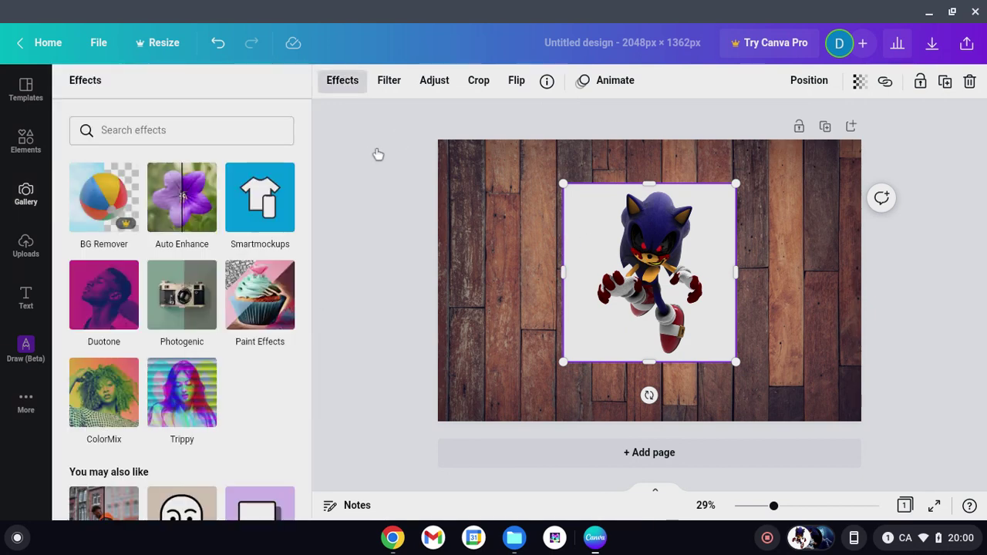
Apply the Coral Duotone effect to the Sonic.exe image and deselect it.
{"action": "left_click", "coordinate": [81, 308]}
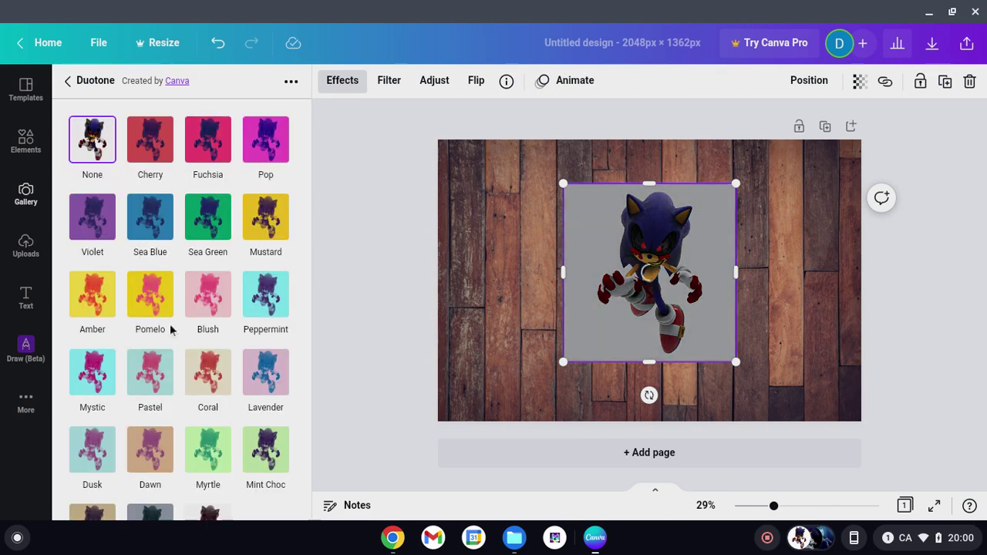
{"action": "scroll", "coordinate": [170, 328], "scroll_direction": "down", "scroll_amount": 1}
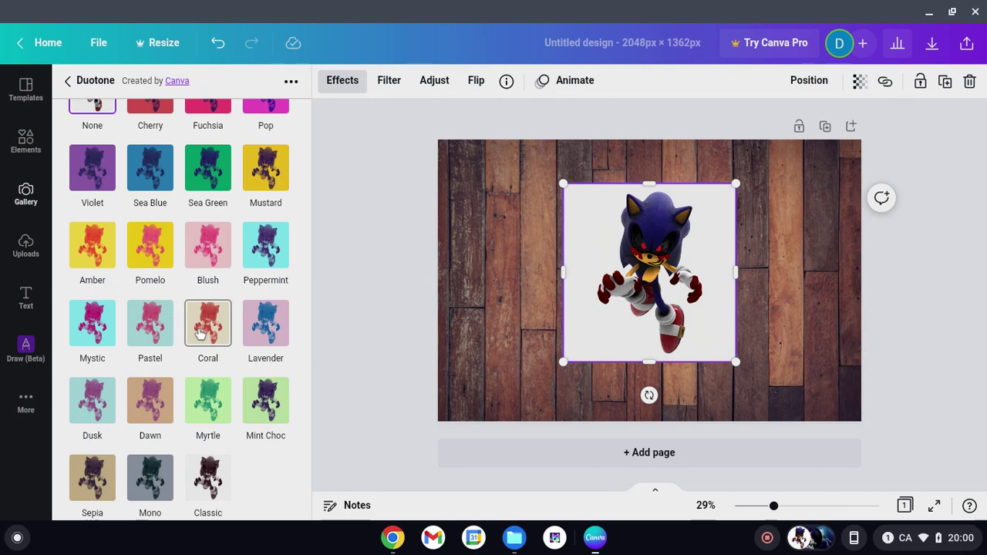
{"action": "left_click", "coordinate": [200, 332]}
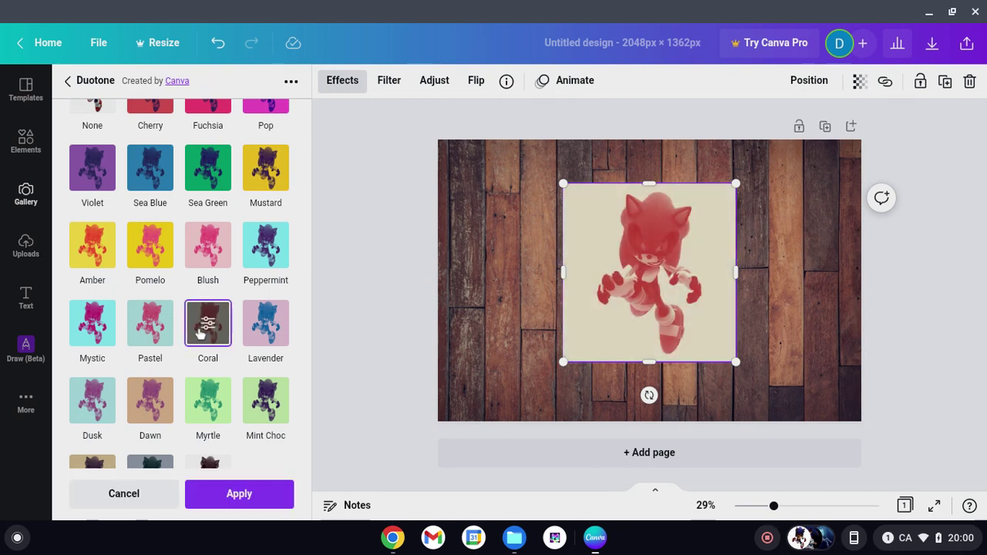
{"action": "left_click", "coordinate": [241, 500]}
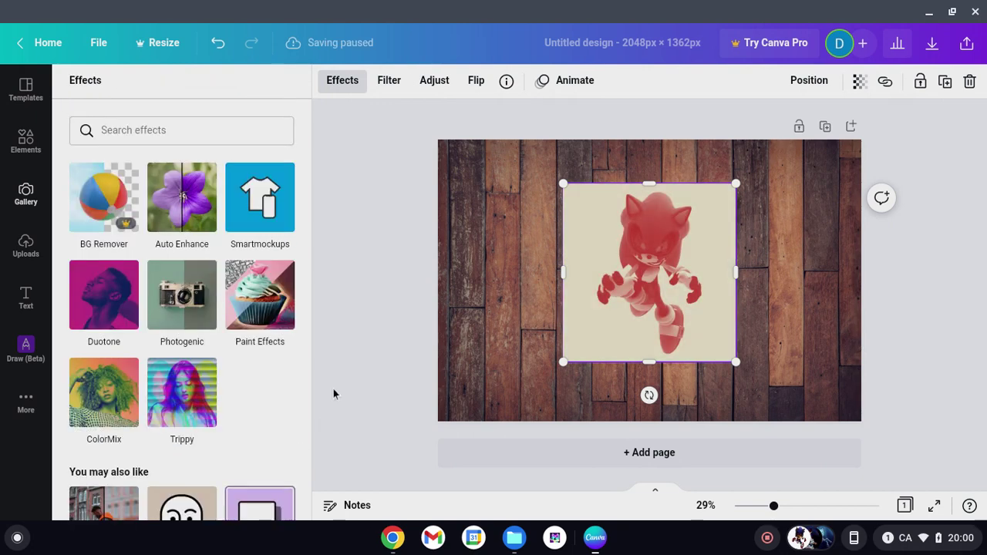
{"action": "left_click", "coordinate": [393, 269]}
{"action": "left_click", "coordinate": [393, 244]}
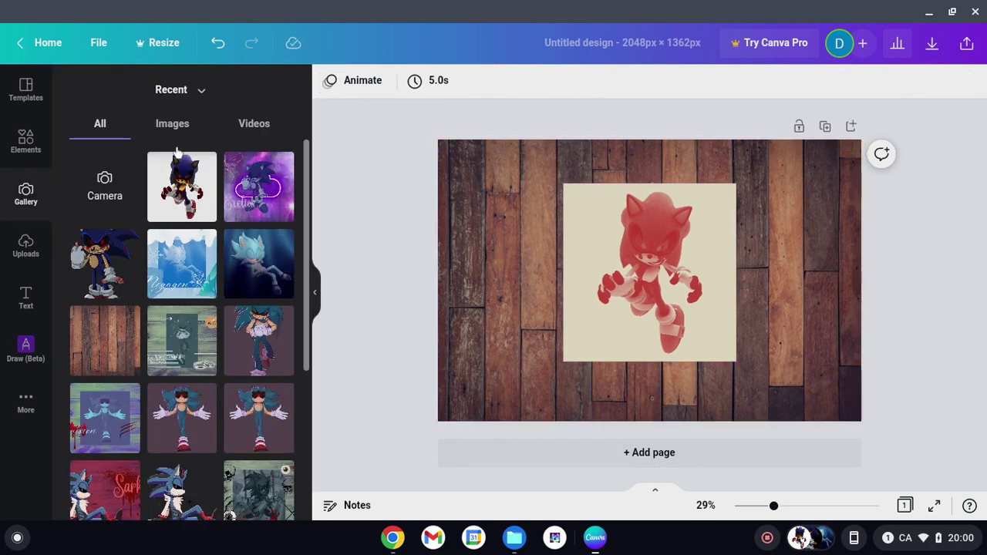
Search the Canva elements for "Fall".
{"action": "left_click", "coordinate": [36, 135]}
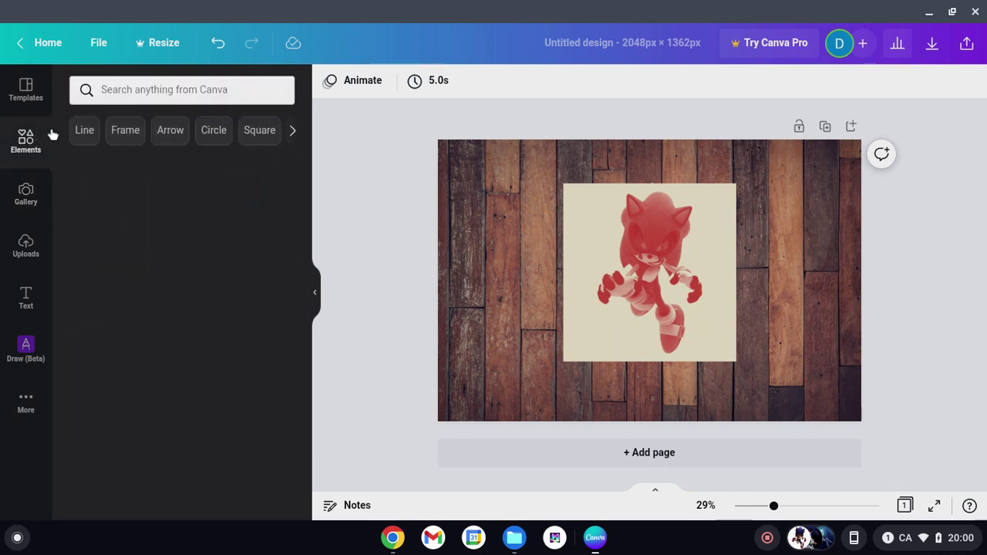
{"action": "left_click", "coordinate": [147, 89]}
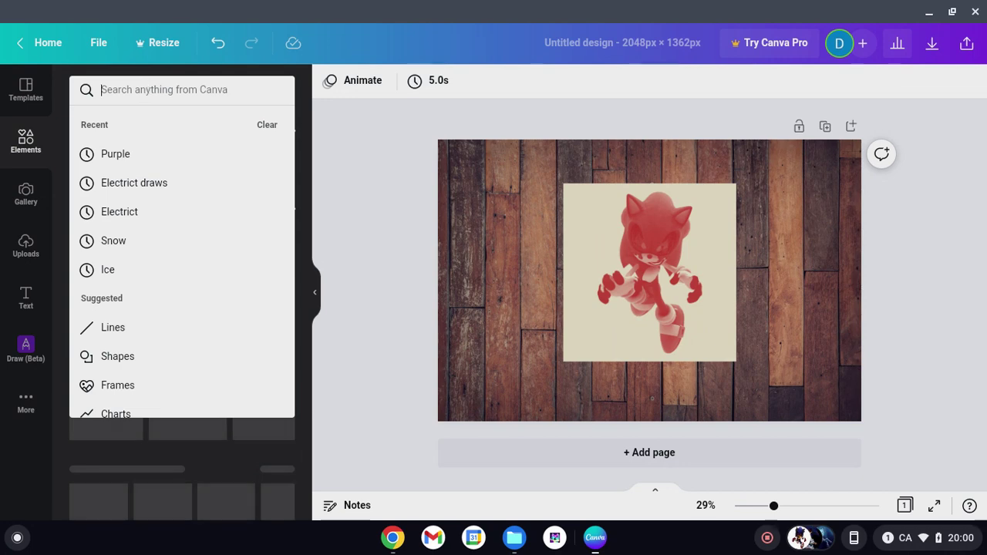
{"action": "type", "text": "F"}
{"action": "key", "text": "super"}
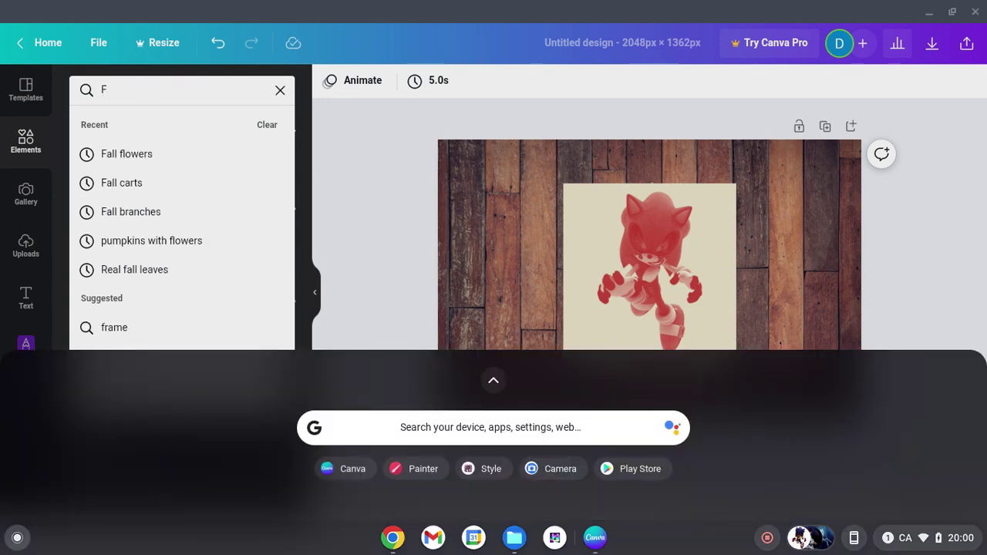
{"action": "left_click", "coordinate": [109, 86]}
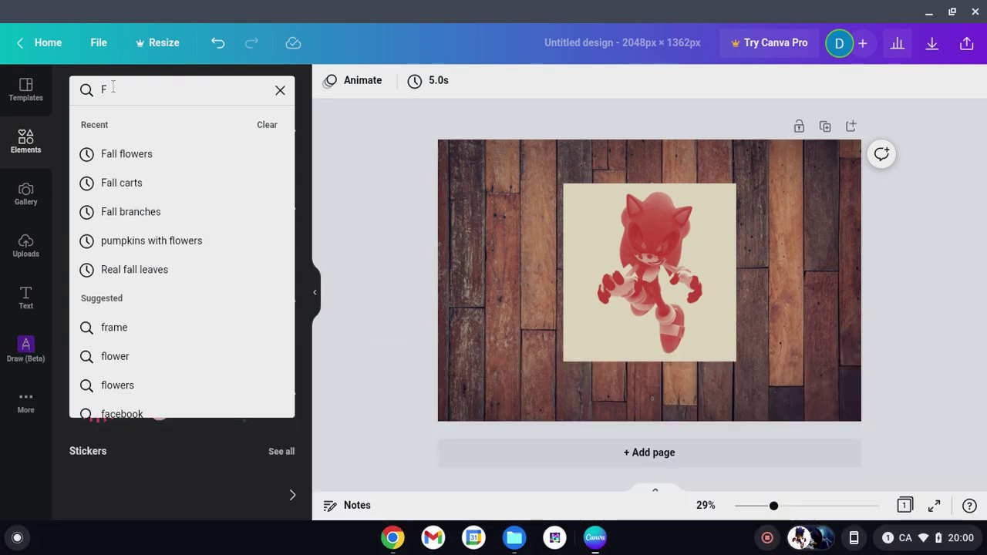
{"action": "type", "text": "al"}
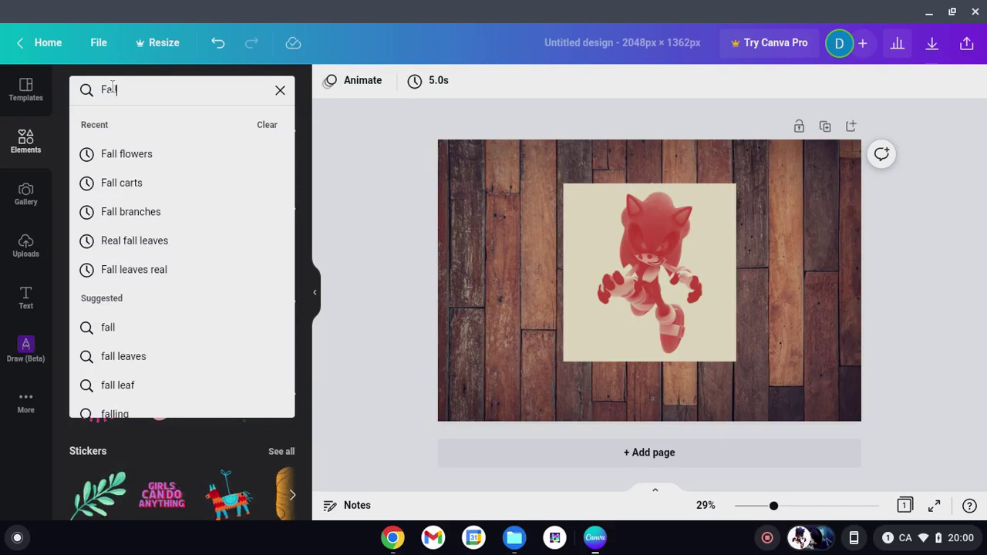
{"action": "key", "text": "Return"}
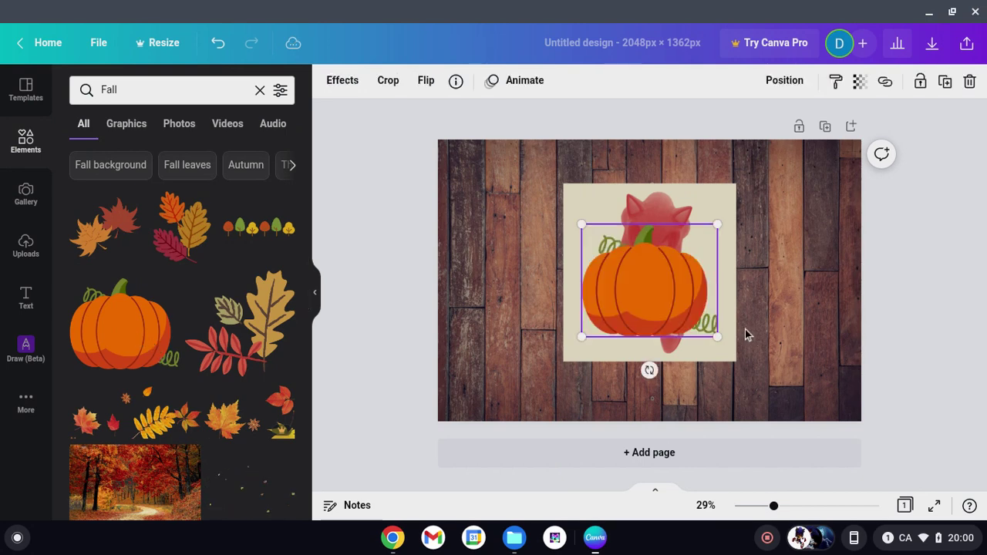
Place the orange pumpkin over the Sonic.exe picture's lower-left corner, and add the orange, yellow and maroon leaf cluster, shrunk, at its upper-right corner.
{"action": "left_click_drag", "start_coordinate": [654, 291], "coordinate": [568, 355]}
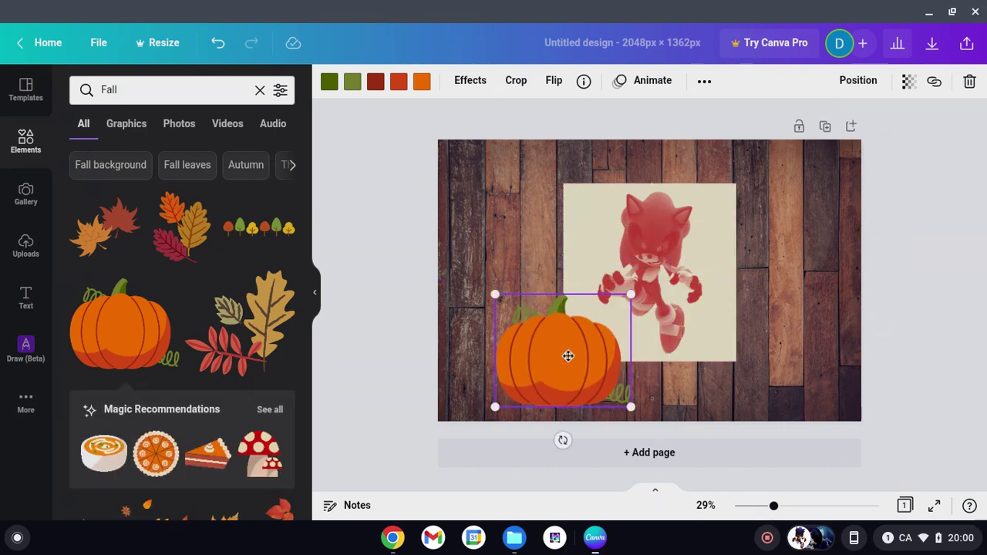
{"action": "left_click", "coordinate": [408, 301]}
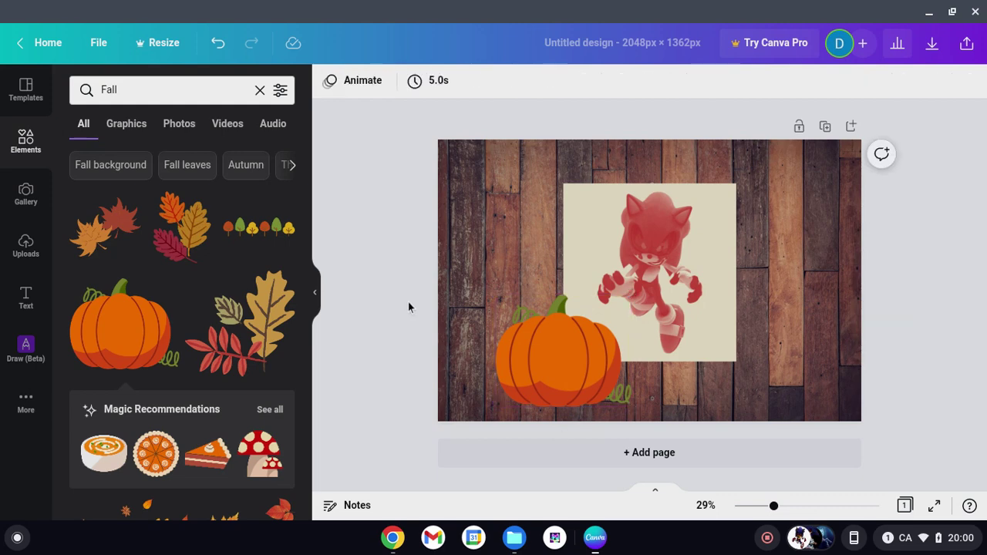
{"action": "left_click", "coordinate": [200, 253]}
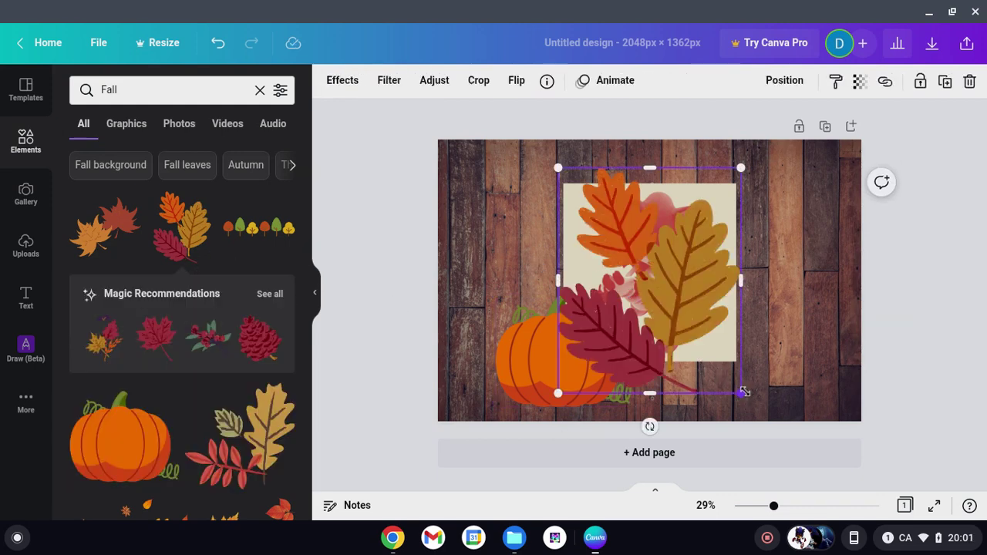
{"action": "left_click_drag", "start_coordinate": [687, 358], "coordinate": [752, 222]}
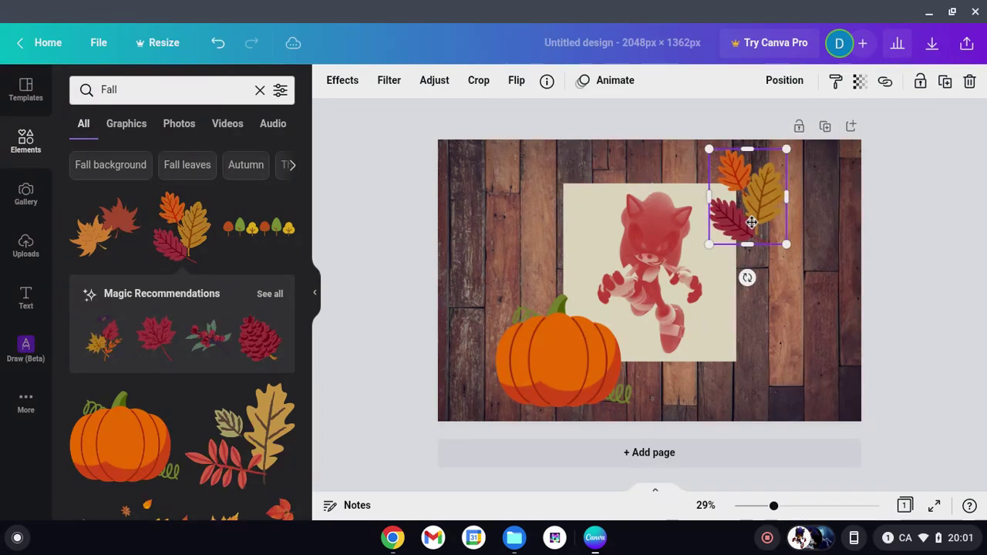
{"action": "left_click", "coordinate": [894, 235]}
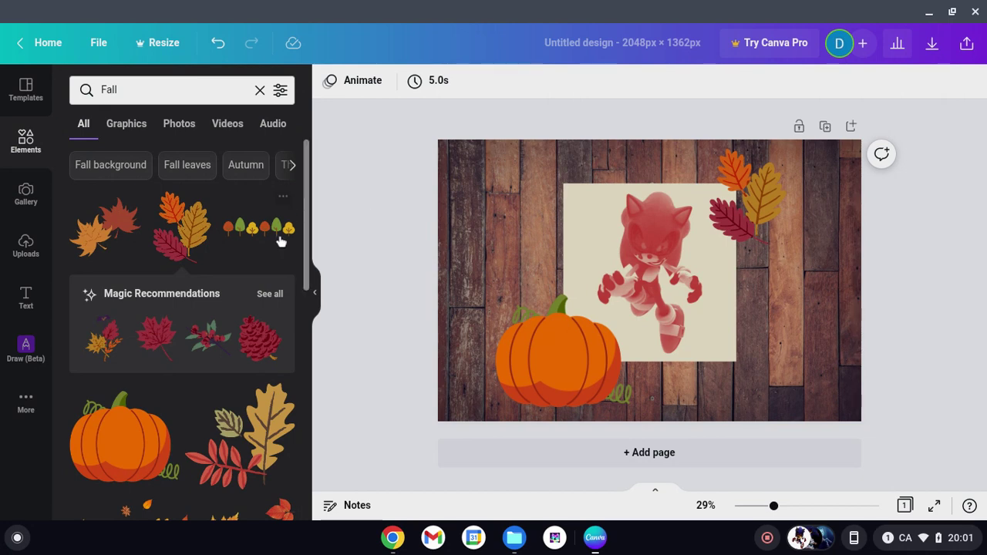
Browse further through the Fall element results for more autumn decorations.
{"action": "scroll", "coordinate": [281, 231], "scroll_direction": "down", "scroll_amount": 3}
{"action": "scroll", "coordinate": [281, 241], "scroll_direction": "down", "scroll_amount": 8}
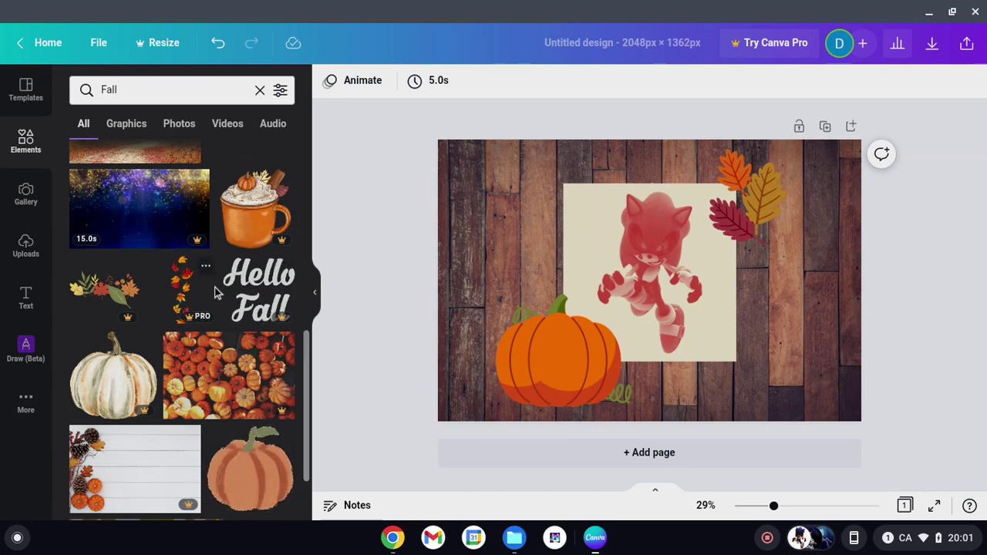
{"action": "scroll", "coordinate": [215, 287], "scroll_direction": "down", "scroll_amount": 1}
{"action": "scroll", "coordinate": [214, 287], "scroll_direction": "down", "scroll_amount": 5}
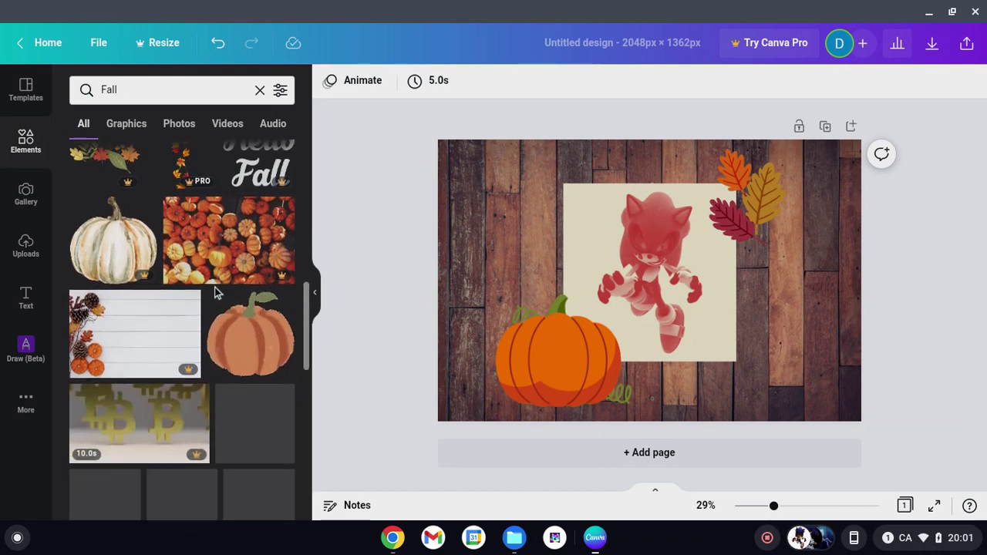
{"action": "scroll", "coordinate": [214, 291], "scroll_direction": "down", "scroll_amount": 2}
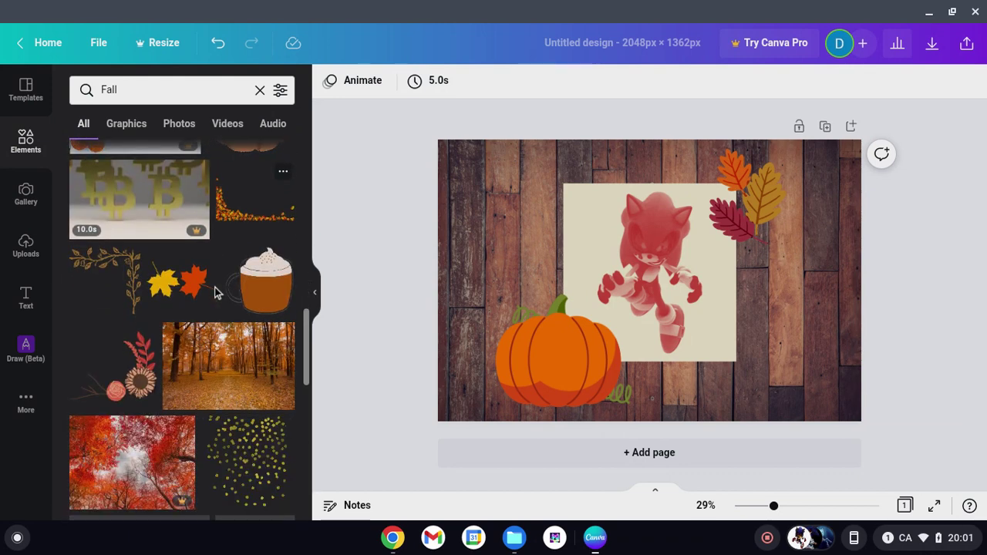
{"action": "scroll", "coordinate": [215, 288], "scroll_direction": "down", "scroll_amount": 2}
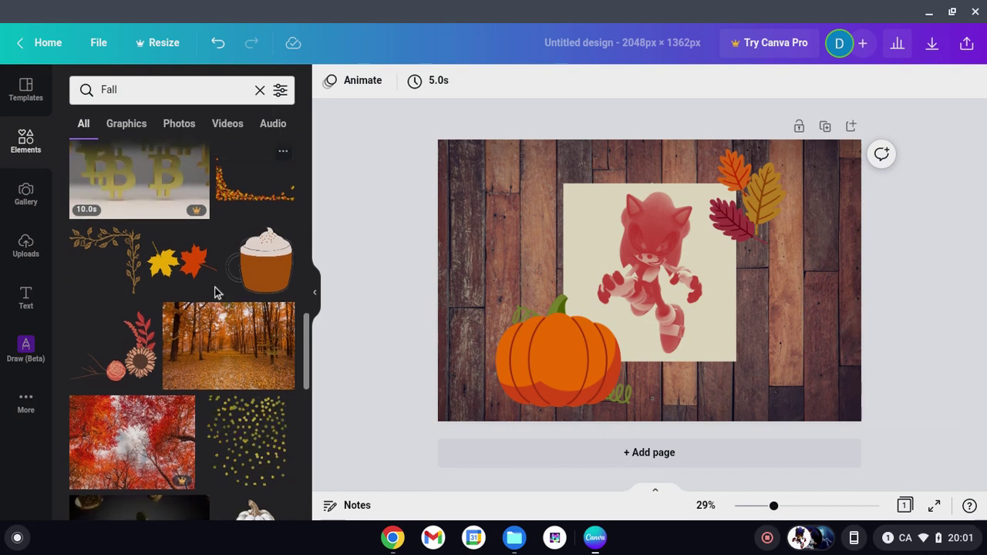
{"action": "scroll", "coordinate": [215, 287], "scroll_direction": "down", "scroll_amount": 1}
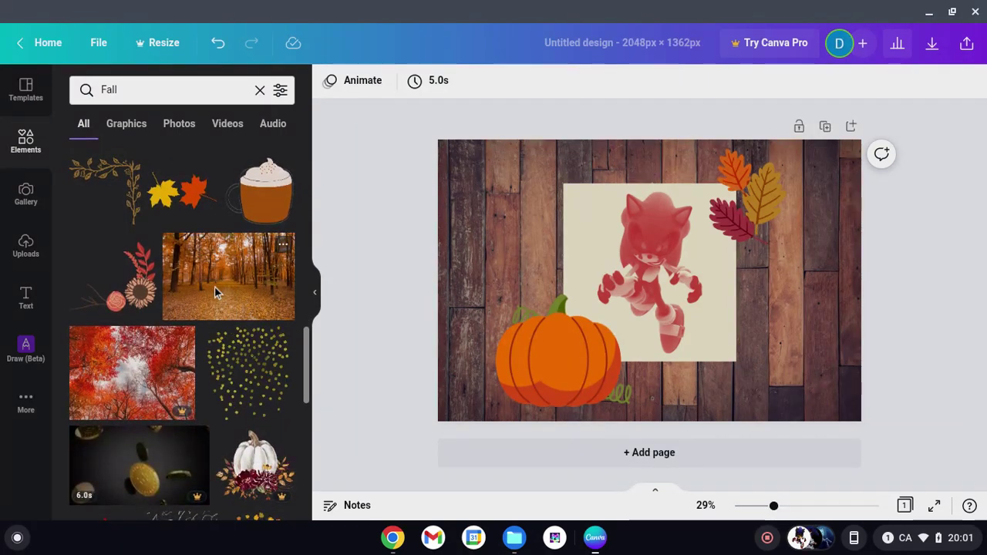
{"action": "scroll", "coordinate": [214, 288], "scroll_direction": "down", "scroll_amount": 4}
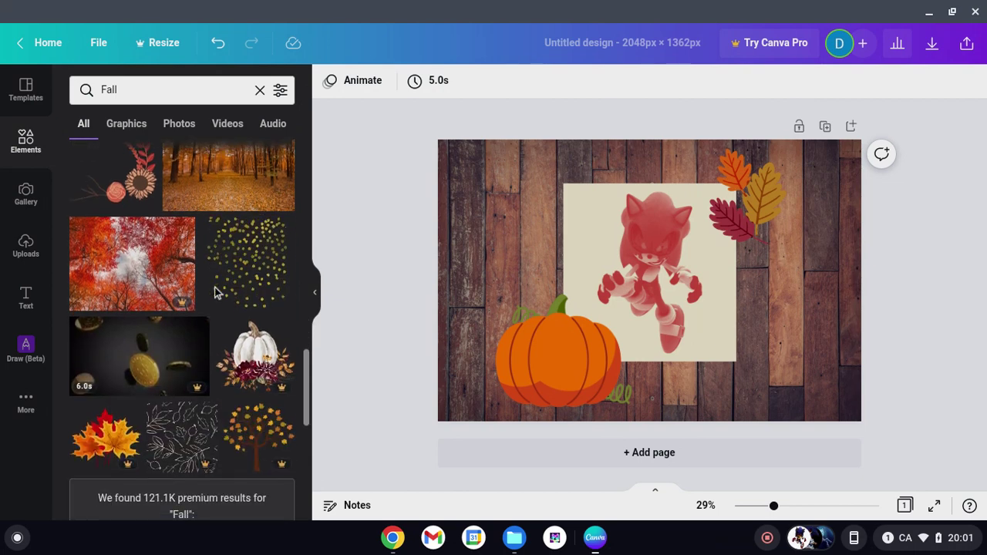
{"action": "scroll", "coordinate": [216, 291], "scroll_direction": "up", "scroll_amount": 5}
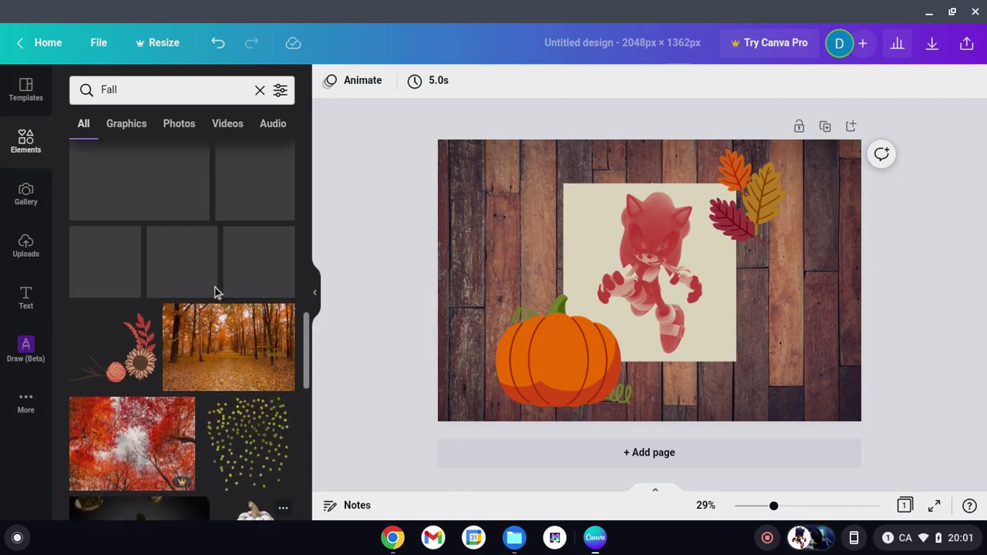
{"action": "scroll", "coordinate": [214, 287], "scroll_direction": "down", "scroll_amount": 4}
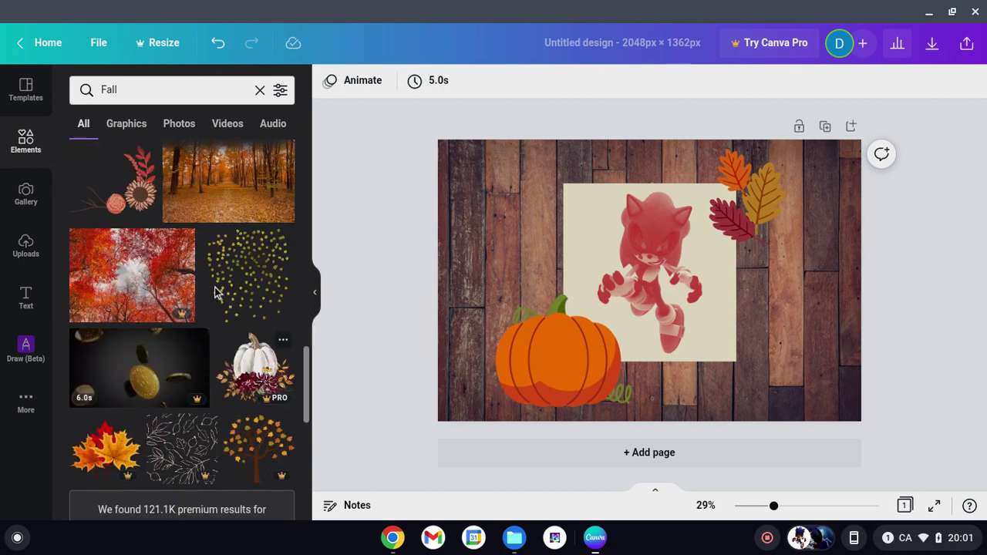
Add the acorn cluster with red and green leaves from the Fall results over the Sonic.exe picture's upper-left corner.
{"action": "scroll", "coordinate": [231, 311], "scroll_direction": "down", "scroll_amount": 2}
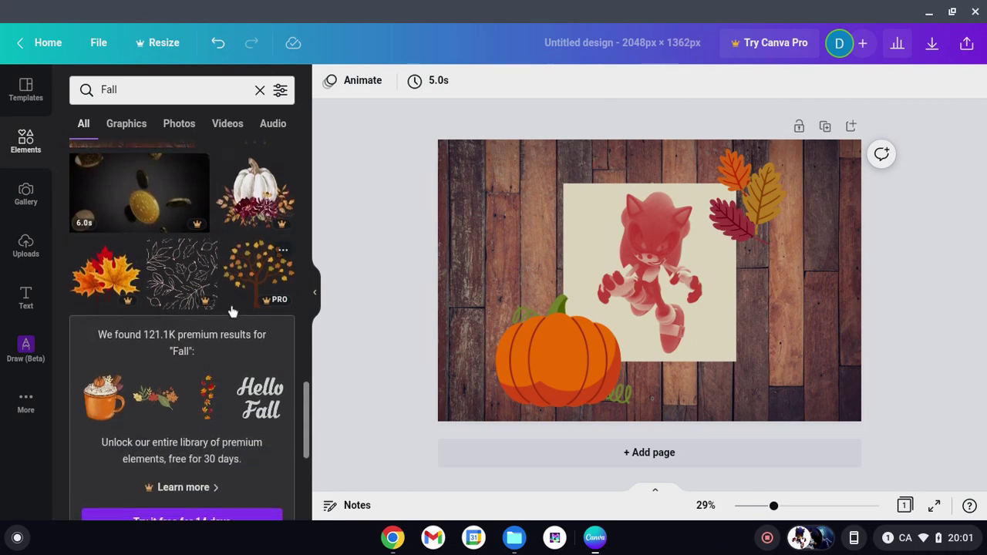
{"action": "scroll", "coordinate": [231, 310], "scroll_direction": "down", "scroll_amount": 6}
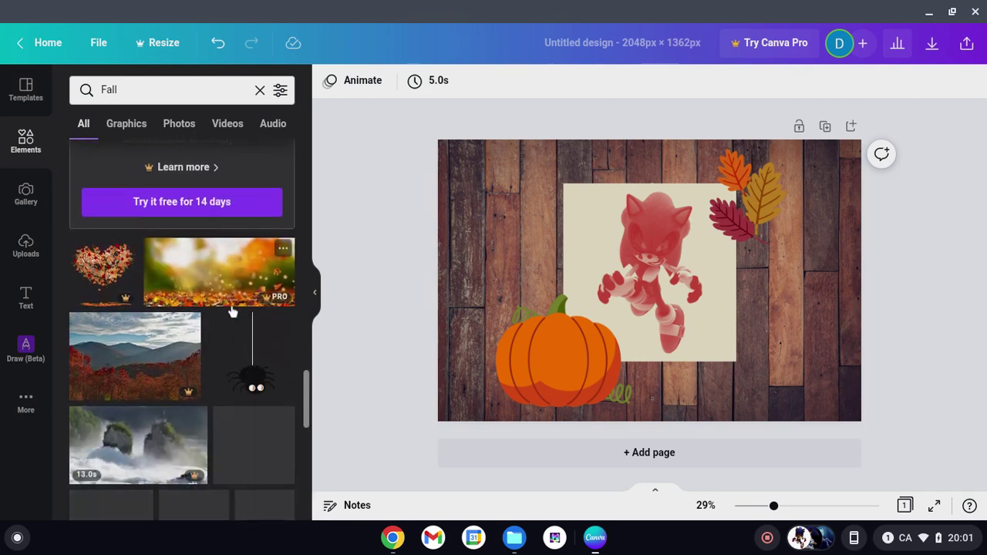
{"action": "scroll", "coordinate": [231, 311], "scroll_direction": "down", "scroll_amount": 4}
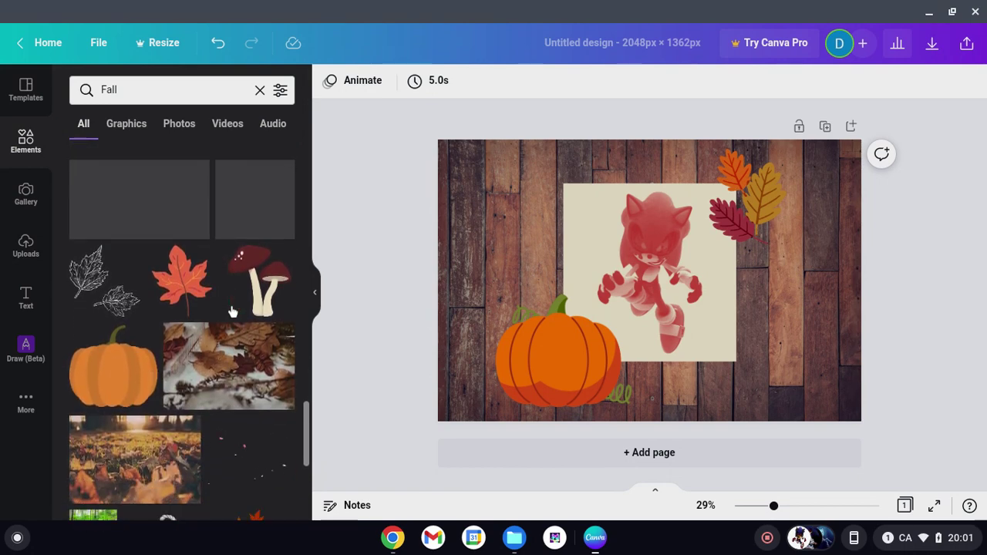
{"action": "mouse_move", "coordinate": [197, 239]}
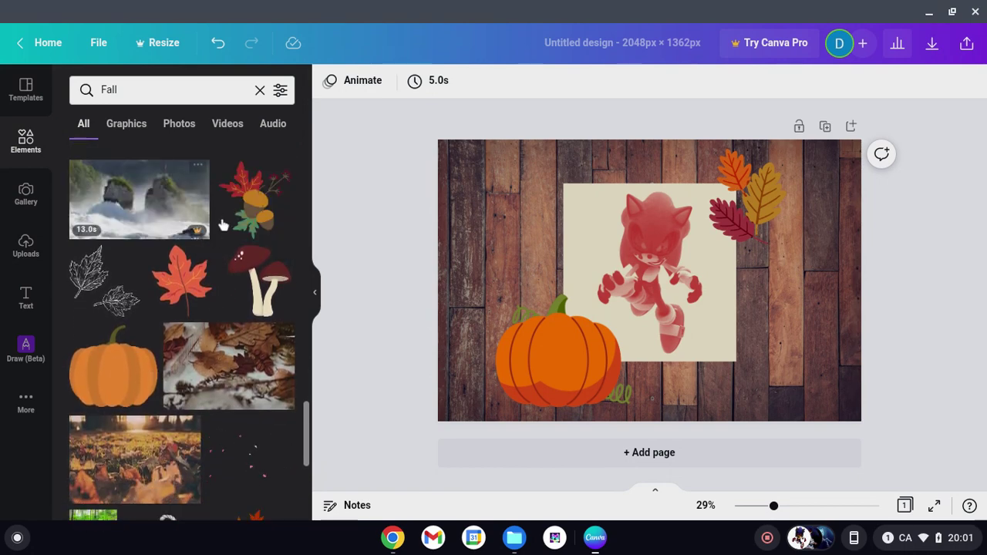
{"action": "mouse_move", "coordinate": [235, 205]}
{"action": "left_click_drag", "start_coordinate": [237, 205], "coordinate": [564, 198]}
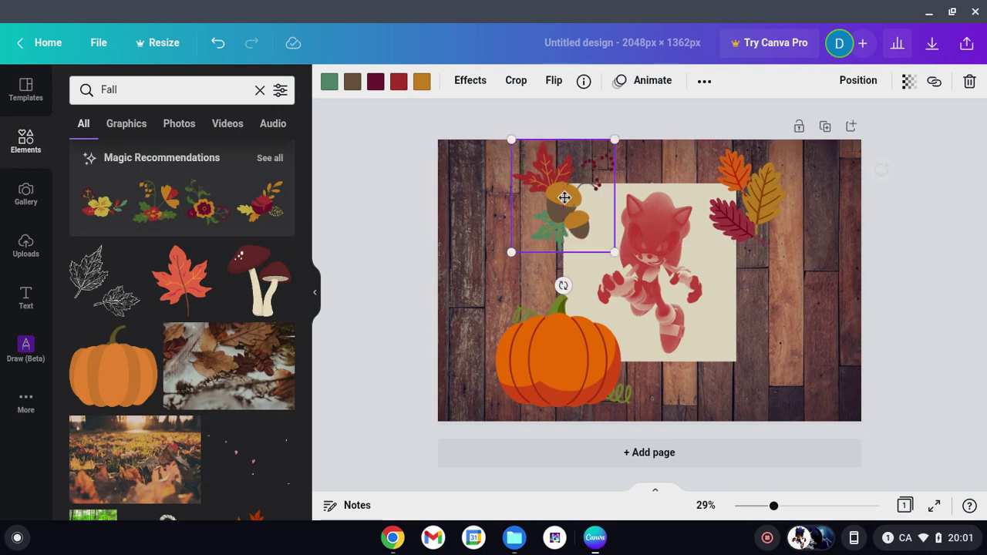
{"action": "left_click", "coordinate": [361, 197]}
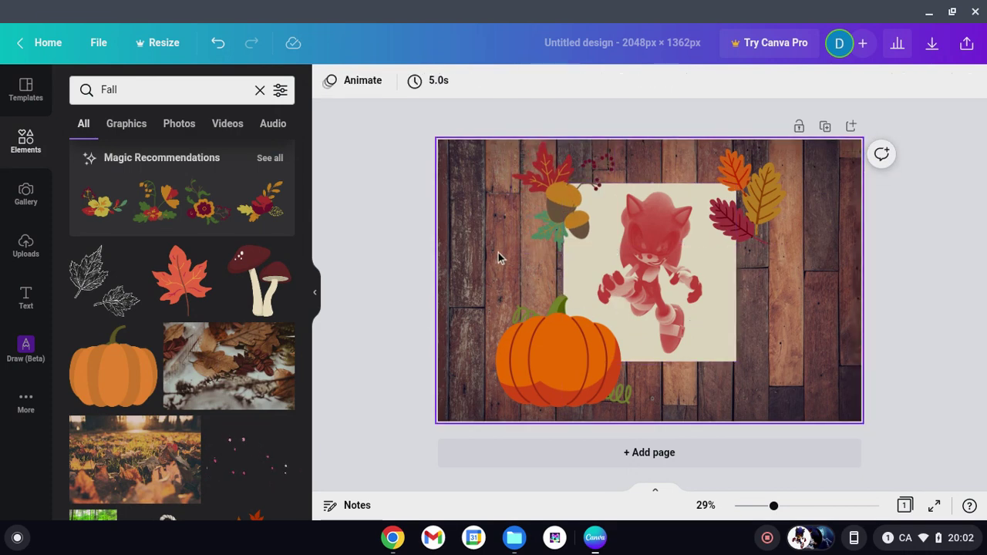
Place the maroon-capped mushrooms over the orange pumpkin's left side and the coral maple leaf on the picture's right edge, below the leaf cluster.
{"action": "left_click", "coordinate": [263, 281]}
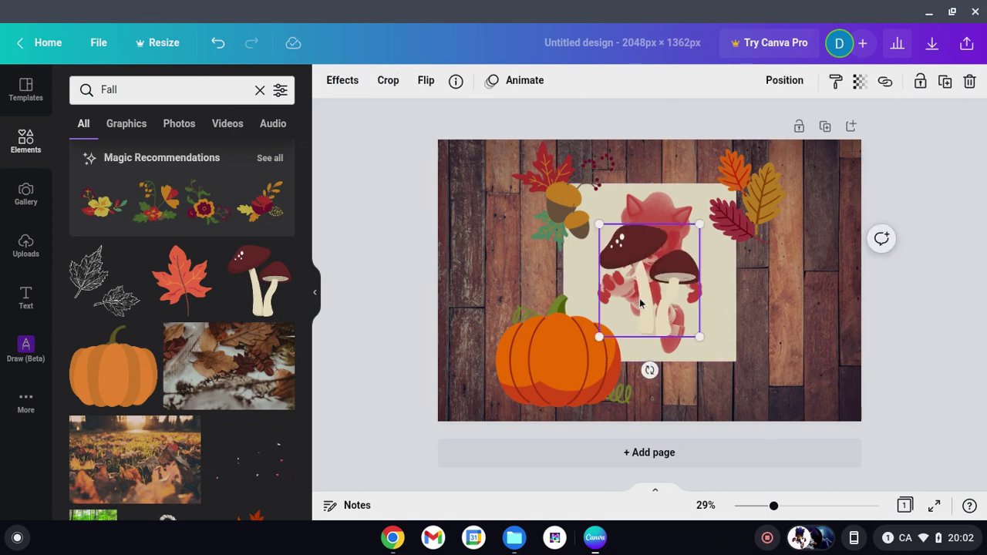
{"action": "left_click_drag", "start_coordinate": [605, 295], "coordinate": [497, 363]}
{"action": "left_click", "coordinate": [385, 259]}
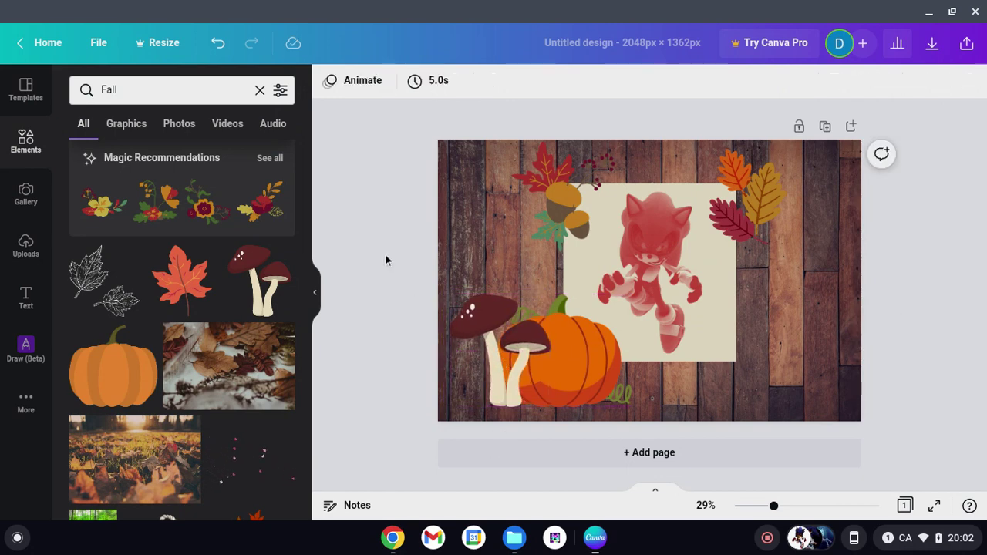
{"action": "left_click", "coordinate": [174, 289]}
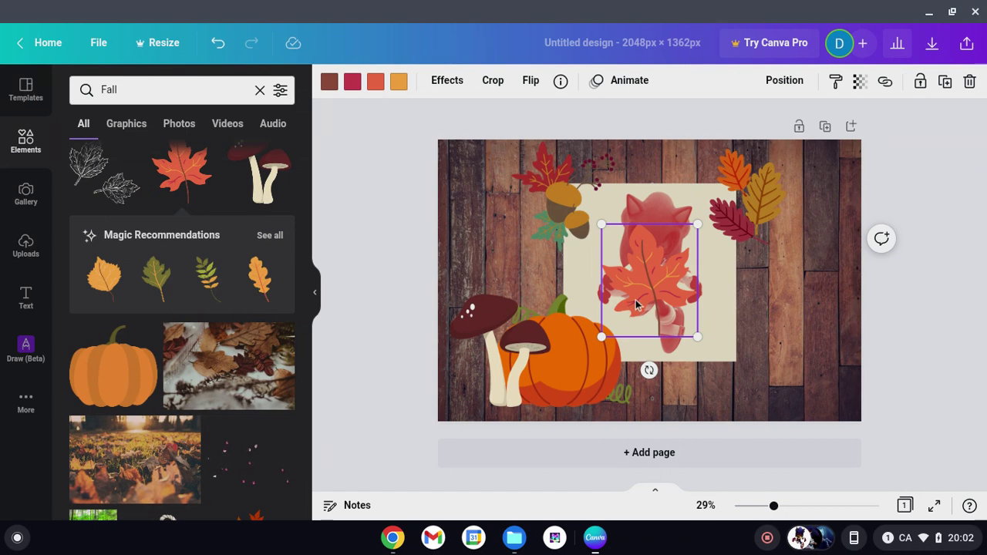
{"action": "left_click_drag", "start_coordinate": [683, 306], "coordinate": [744, 303]}
{"action": "left_click", "coordinate": [404, 225]}
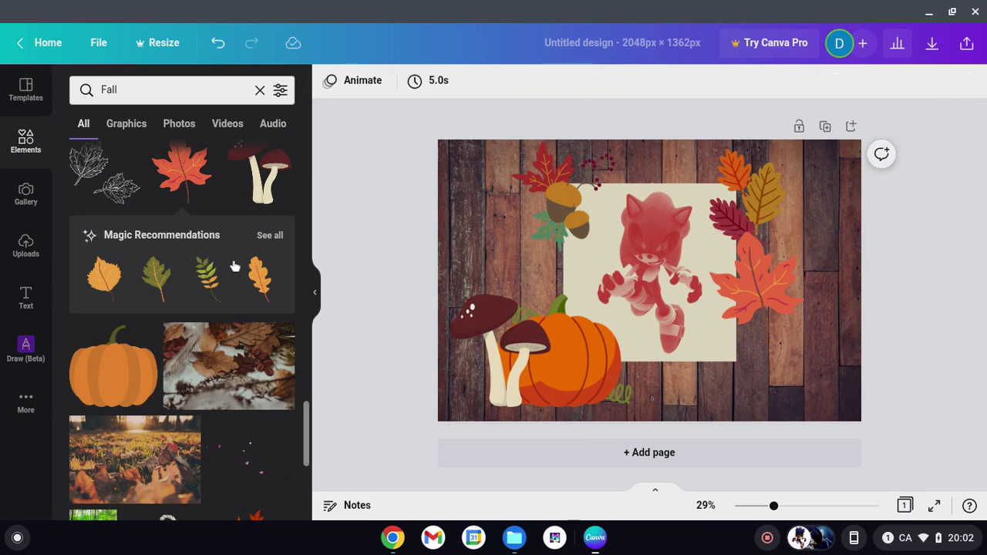
Add the white lantern with pumpkins, shrink it, and place it just right of the large orange pumpkin, at the picture's bottom edge.
{"action": "scroll", "coordinate": [221, 254], "scroll_direction": "down", "scroll_amount": 2}
{"action": "scroll", "coordinate": [221, 254], "scroll_direction": "down", "scroll_amount": 6}
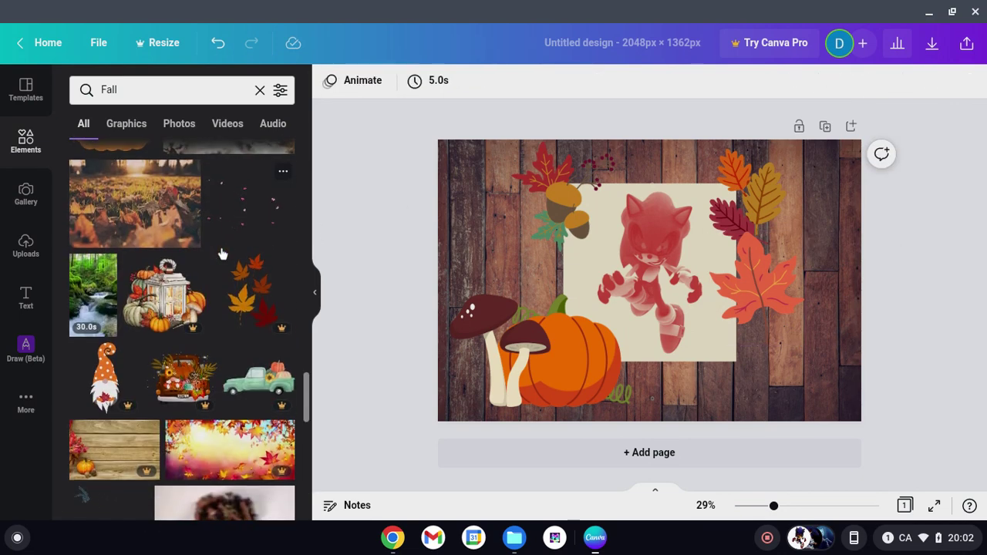
{"action": "scroll", "coordinate": [222, 255], "scroll_direction": "down", "scroll_amount": 1}
{"action": "scroll", "coordinate": [221, 255], "scroll_direction": "down", "scroll_amount": 1}
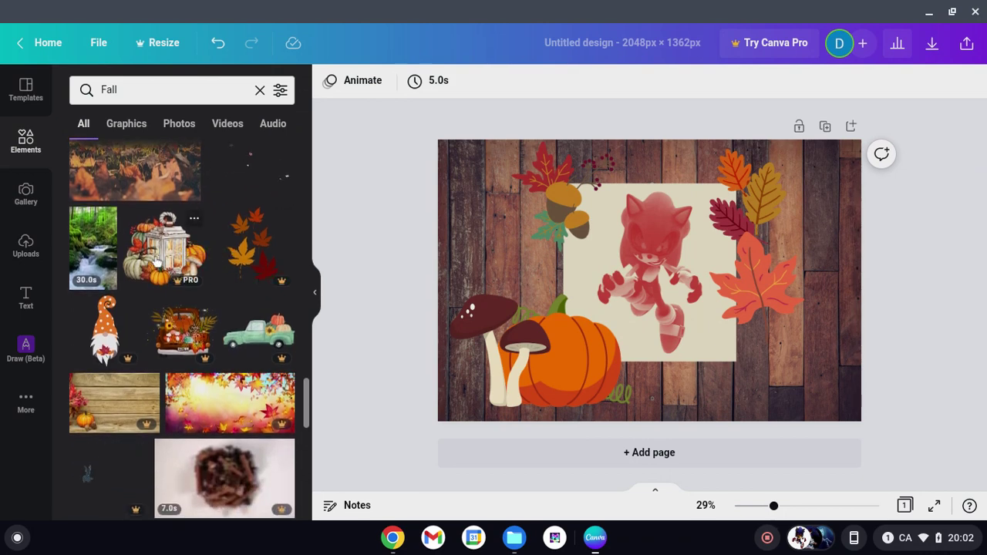
{"action": "left_click_drag", "start_coordinate": [381, 290], "coordinate": [399, 288]}
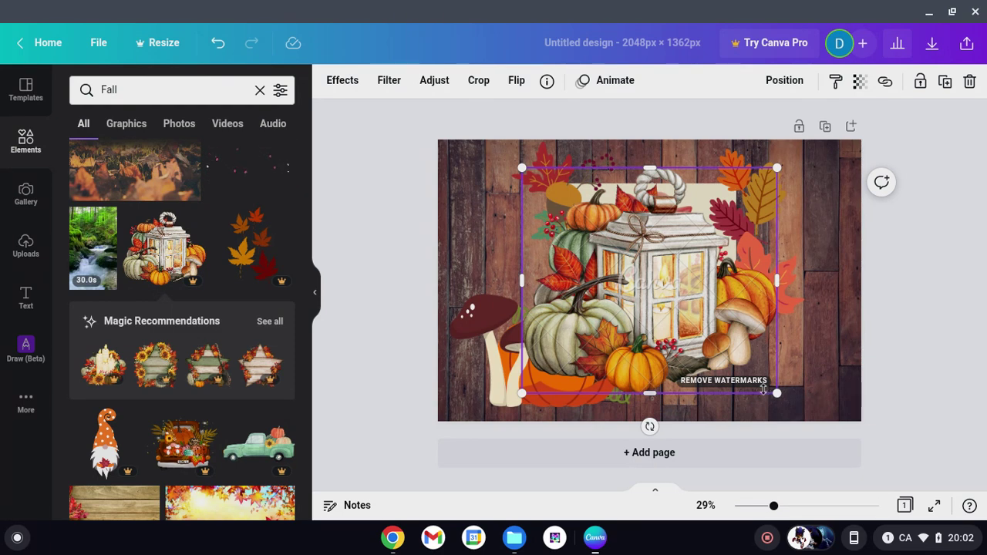
{"action": "left_click_drag", "start_coordinate": [776, 393], "coordinate": [631, 264]}
{"action": "left_click_drag", "start_coordinate": [592, 223], "coordinate": [661, 367]}
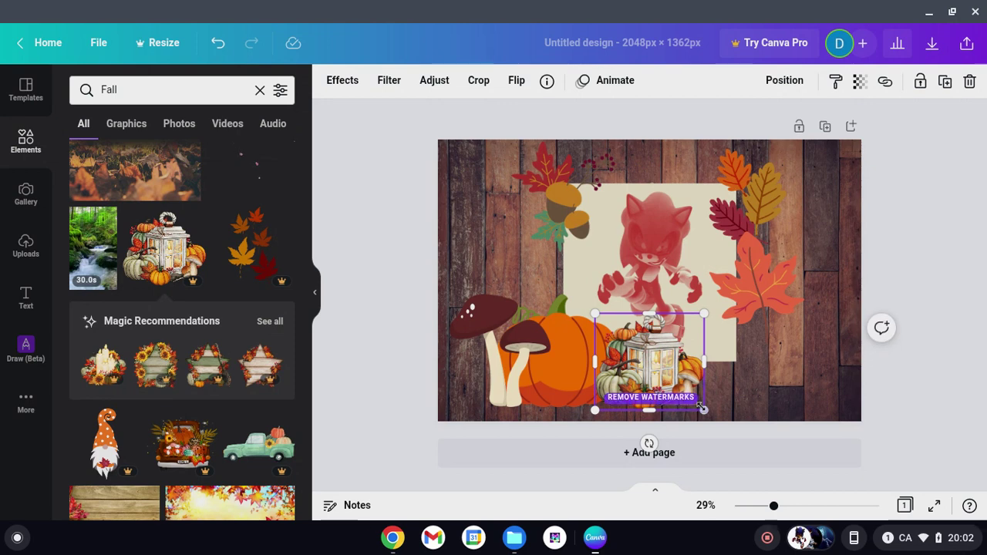
{"action": "left_click_drag", "start_coordinate": [704, 409], "coordinate": [658, 398]}
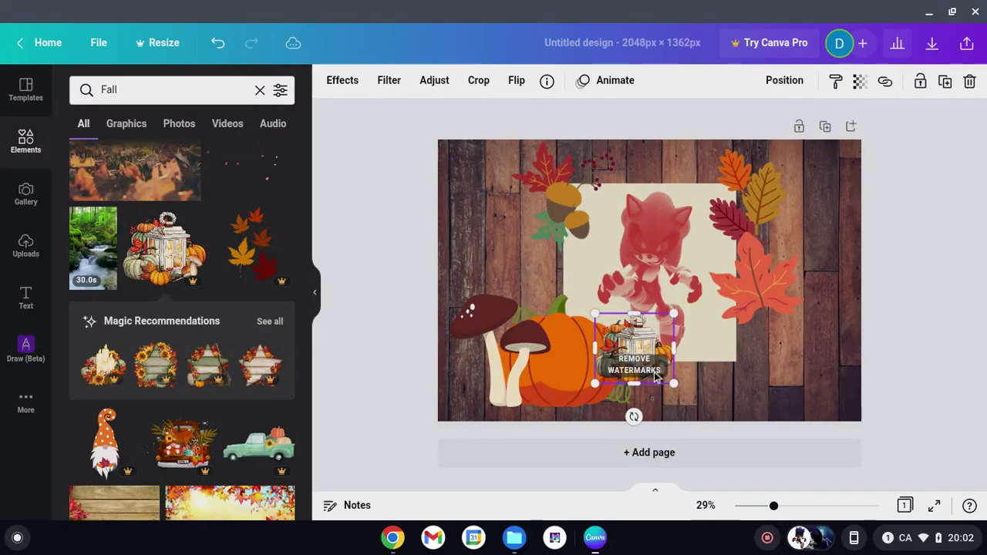
{"action": "mouse_move", "coordinate": [652, 341]}
{"action": "left_mouse_down"}
{"action": "mouse_move", "coordinate": [667, 334]}
{"action": "mouse_move", "coordinate": [654, 359]}
{"action": "left_mouse_up"}
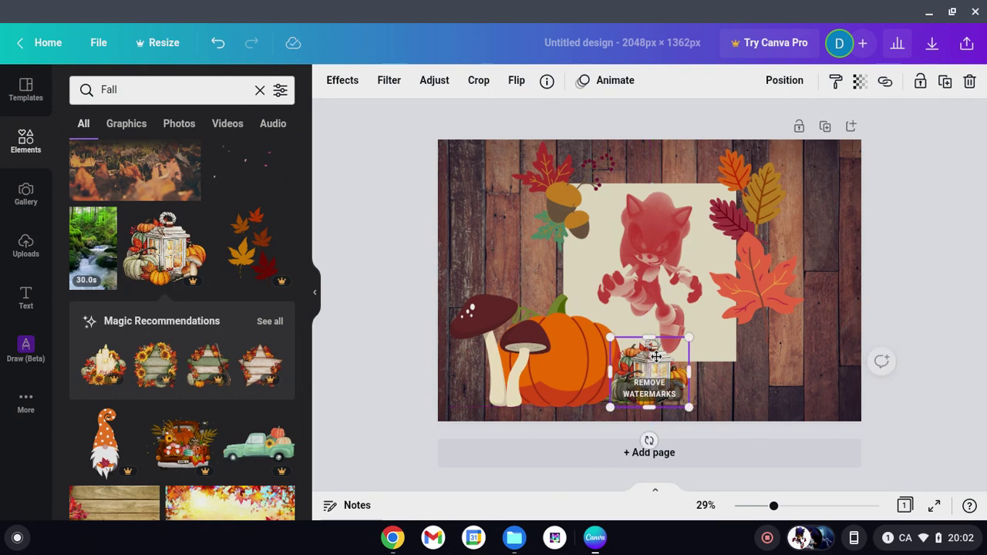
{"action": "left_click", "coordinate": [396, 237]}
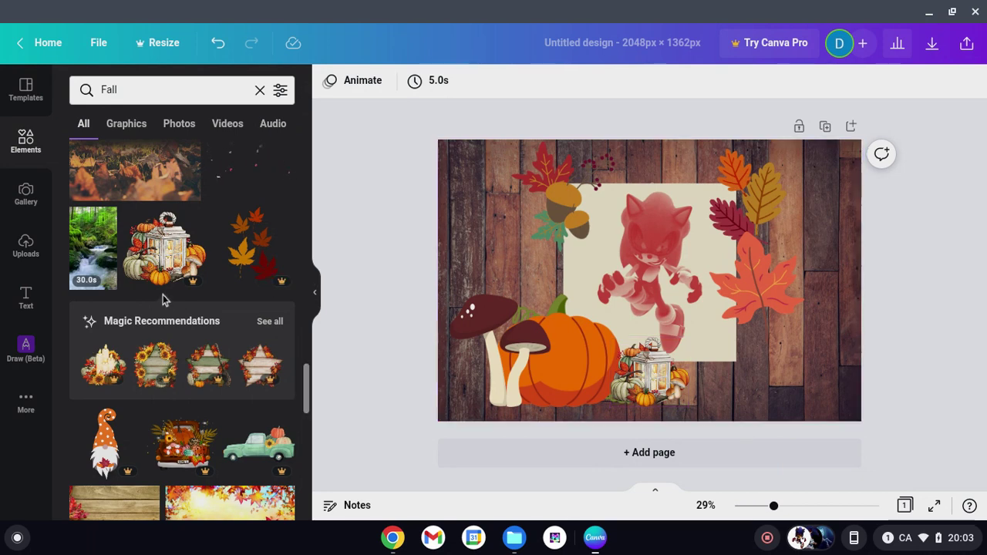
Add the orange watercolor maple leaf, shrink it, and place it on the picture's left edge, directly below the acorn cluster.
{"action": "scroll", "coordinate": [162, 297], "scroll_direction": "down", "scroll_amount": 4}
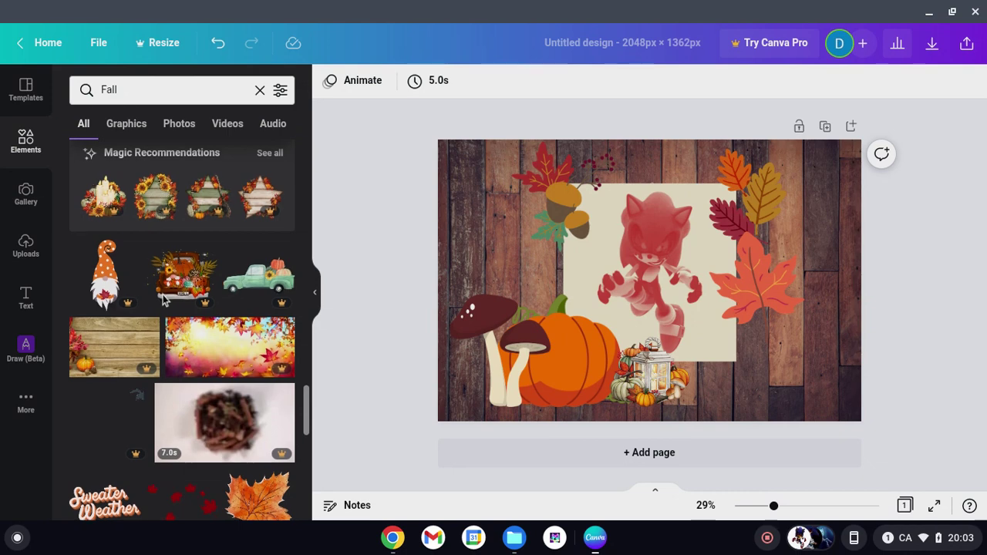
{"action": "scroll", "coordinate": [163, 299], "scroll_direction": "down", "scroll_amount": 2}
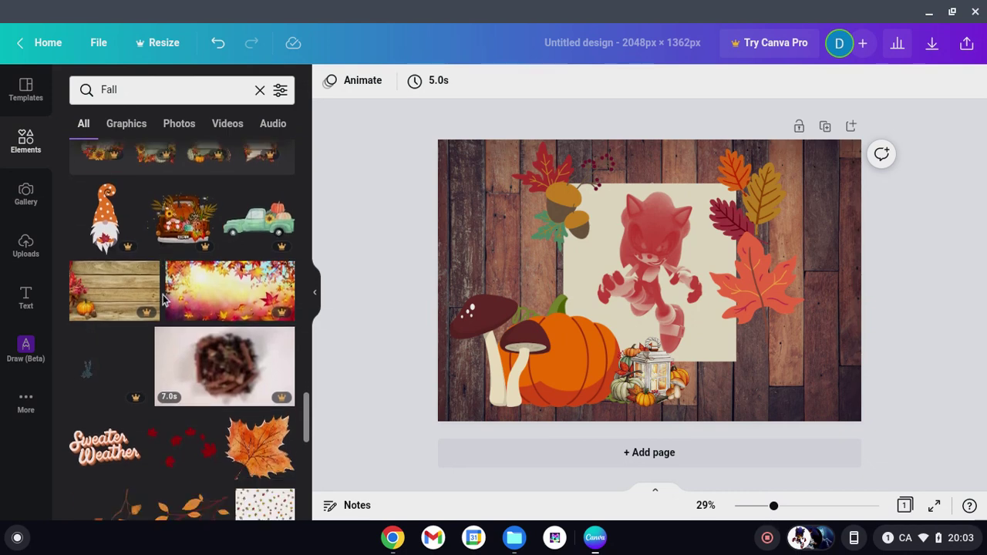
{"action": "scroll", "coordinate": [162, 299], "scroll_direction": "down", "scroll_amount": 3}
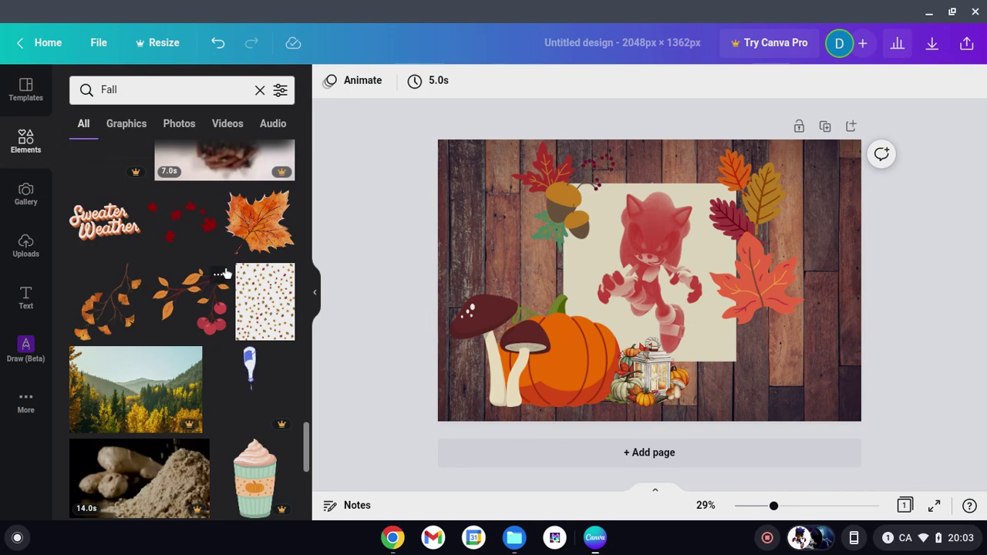
{"action": "left_click", "coordinate": [259, 223]}
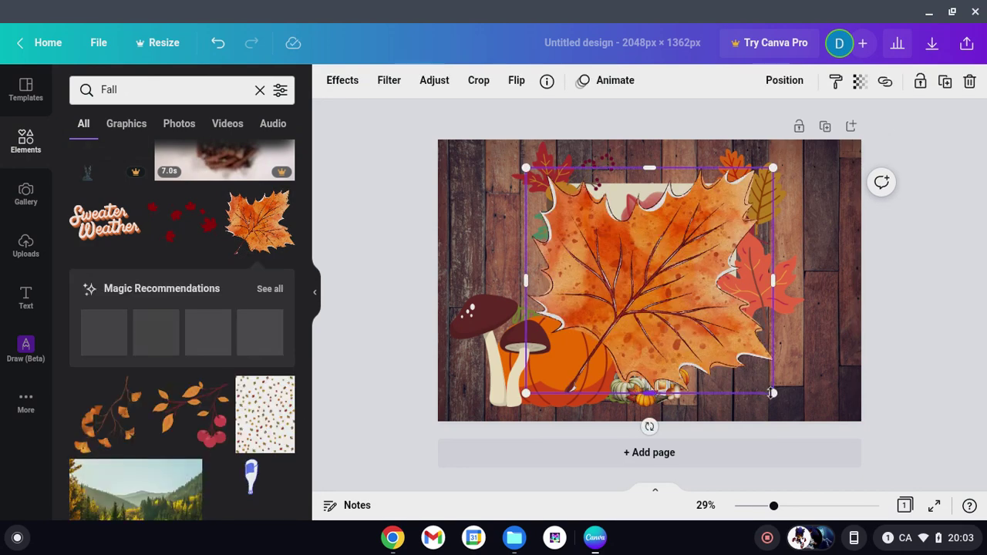
{"action": "left_click_drag", "start_coordinate": [772, 393], "coordinate": [560, 265]}
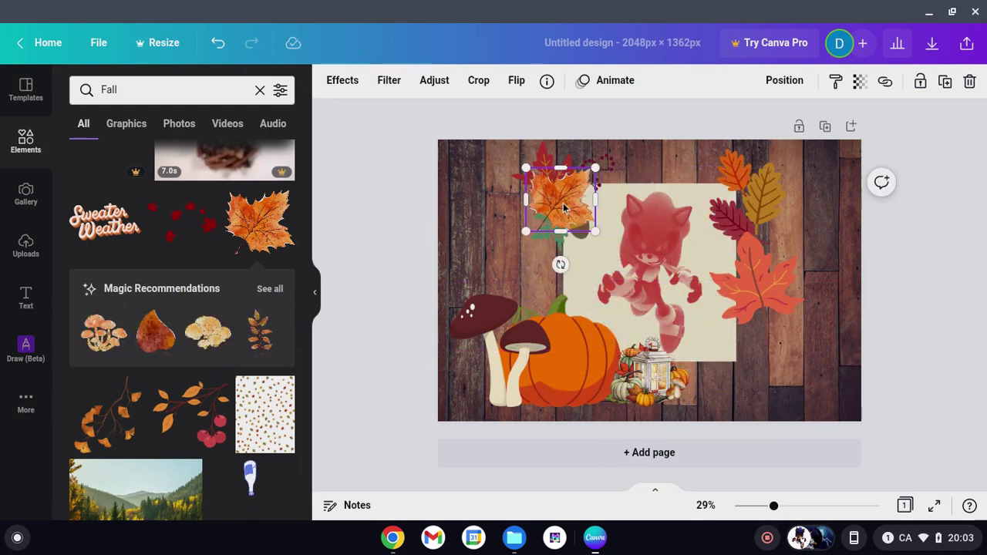
{"action": "left_click_drag", "start_coordinate": [561, 229], "coordinate": [551, 292]}
{"action": "left_click", "coordinate": [365, 205]}
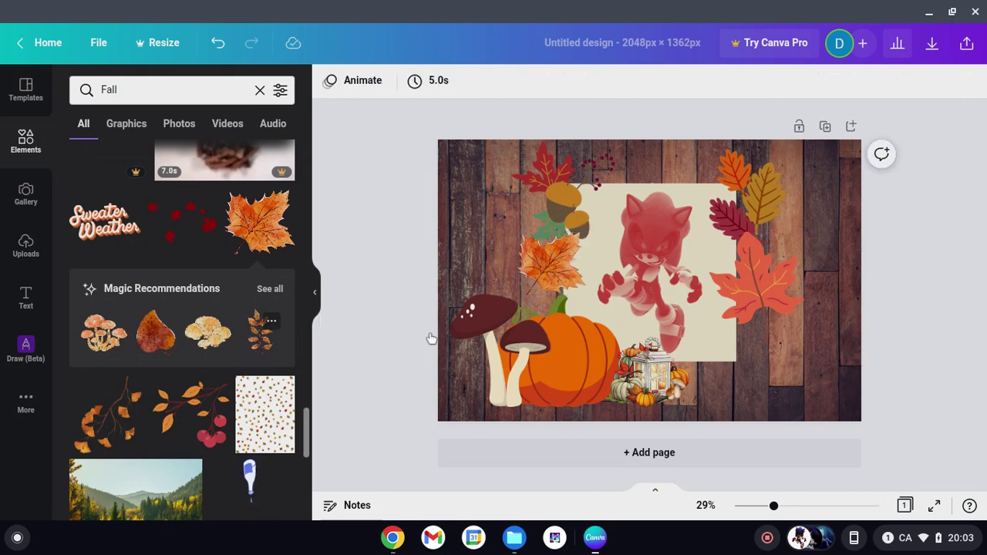
Add the brown leafy sprig recommended for the watercolor maple leaf, shrink it, and place it over the picture's lower-right corner.
{"action": "left_click_drag", "start_coordinate": [646, 305], "coordinate": [819, 312]}
{"action": "left_click_drag", "start_coordinate": [886, 399], "coordinate": [831, 303]}
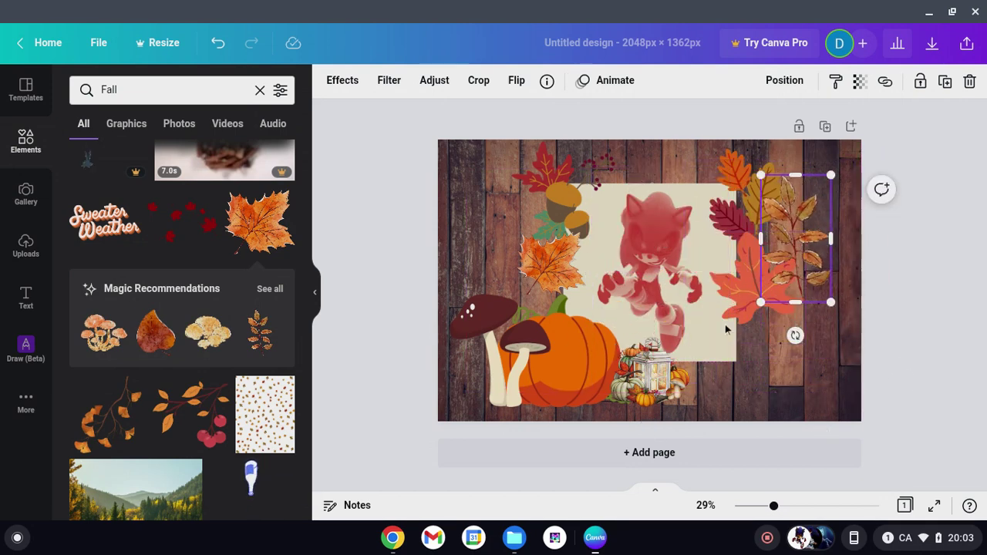
{"action": "left_click_drag", "start_coordinate": [812, 232], "coordinate": [741, 337]}
{"action": "left_click", "coordinate": [903, 287]}
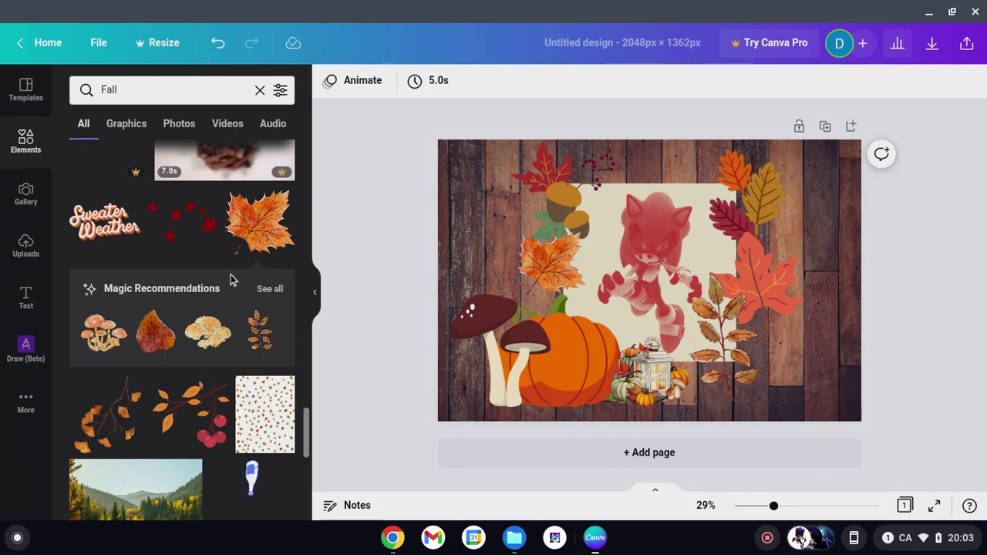
Add the orange-leaved branch with red berries, shrink it, and place it on the picture's top edge beside the upper-right leaf cluster.
{"action": "scroll", "coordinate": [231, 275], "scroll_direction": "down", "scroll_amount": 1}
{"action": "scroll", "coordinate": [230, 275], "scroll_direction": "down", "scroll_amount": 3}
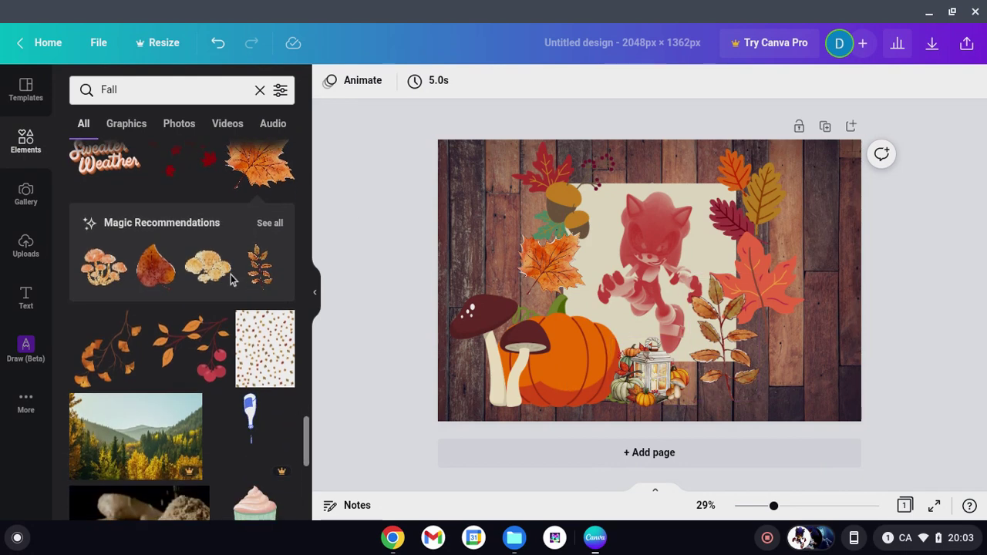
{"action": "scroll", "coordinate": [231, 279], "scroll_direction": "down", "scroll_amount": 1}
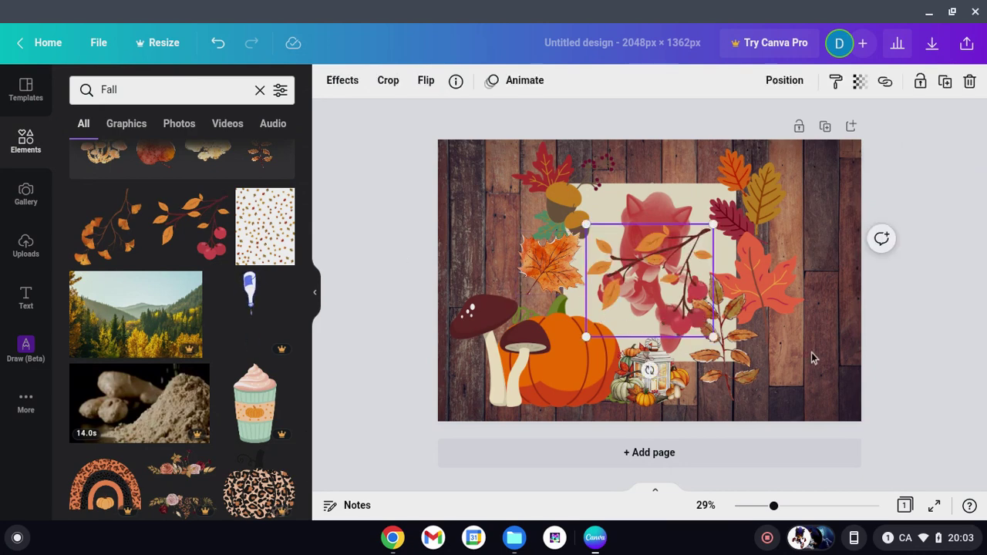
{"action": "left_click_drag", "start_coordinate": [711, 337], "coordinate": [646, 281]}
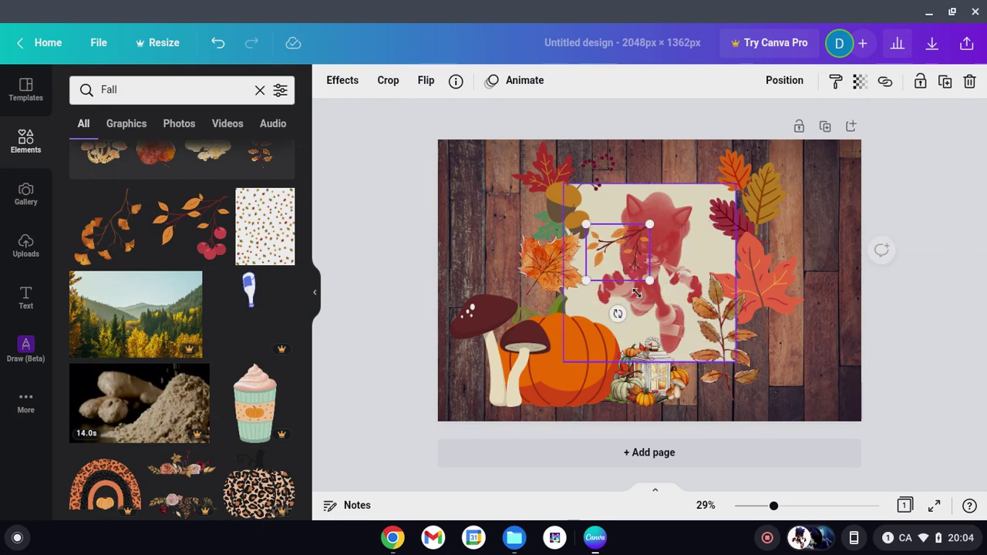
{"action": "left_click_drag", "start_coordinate": [630, 235], "coordinate": [696, 171]}
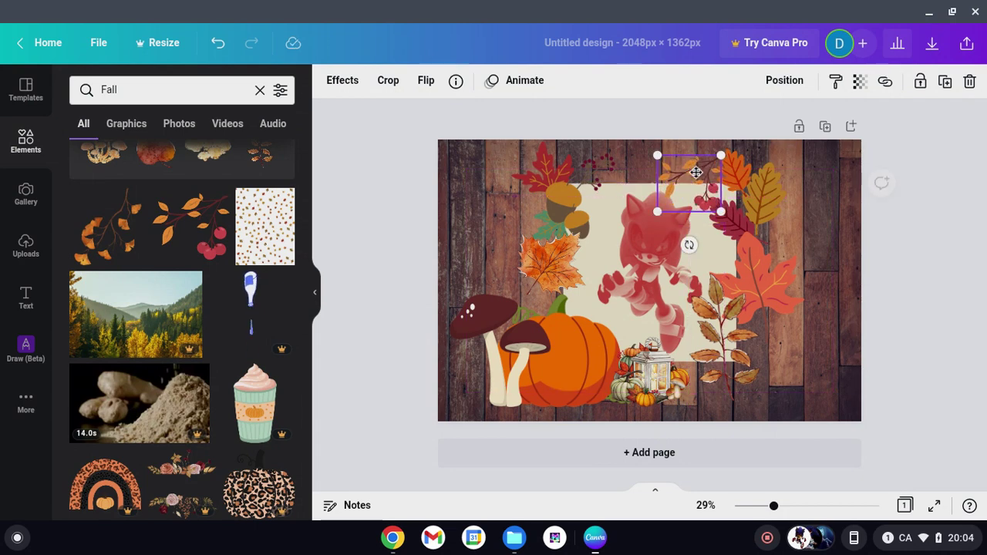
{"action": "left_click", "coordinate": [880, 183]}
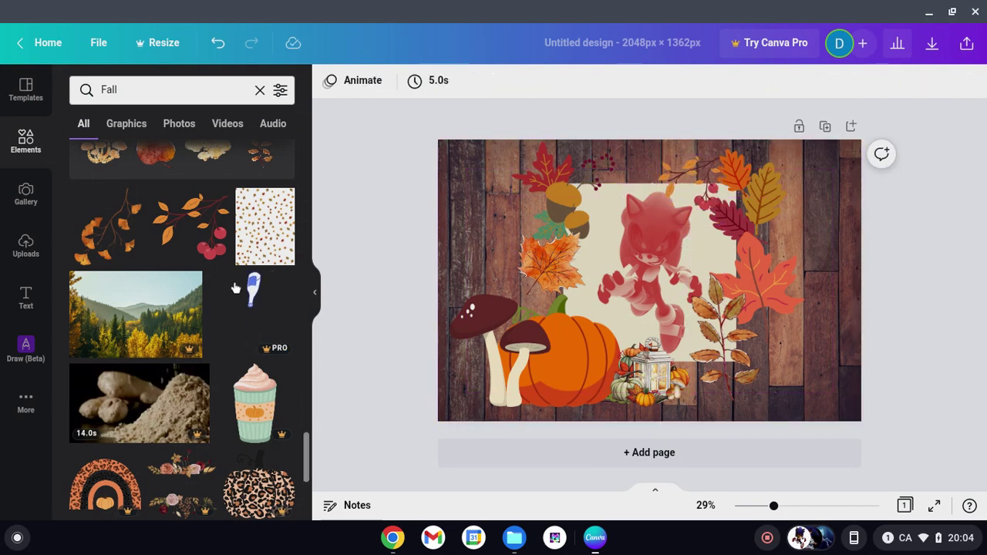
Add the whipped-cream pumpkin drink cup, shrink it, place it just right of the lantern, and deselect it.
{"action": "scroll", "coordinate": [230, 288], "scroll_direction": "down", "scroll_amount": 2}
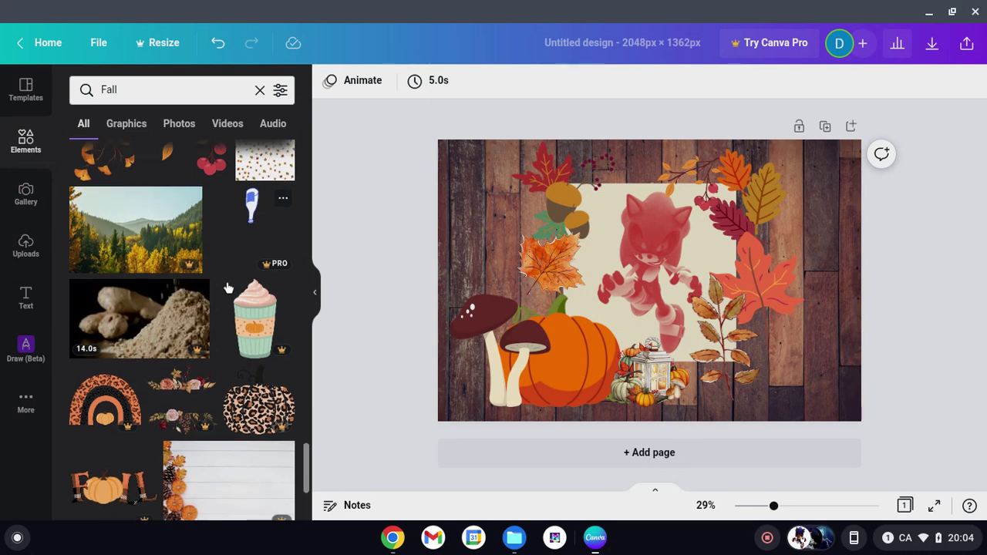
{"action": "left_click", "coordinate": [230, 288]}
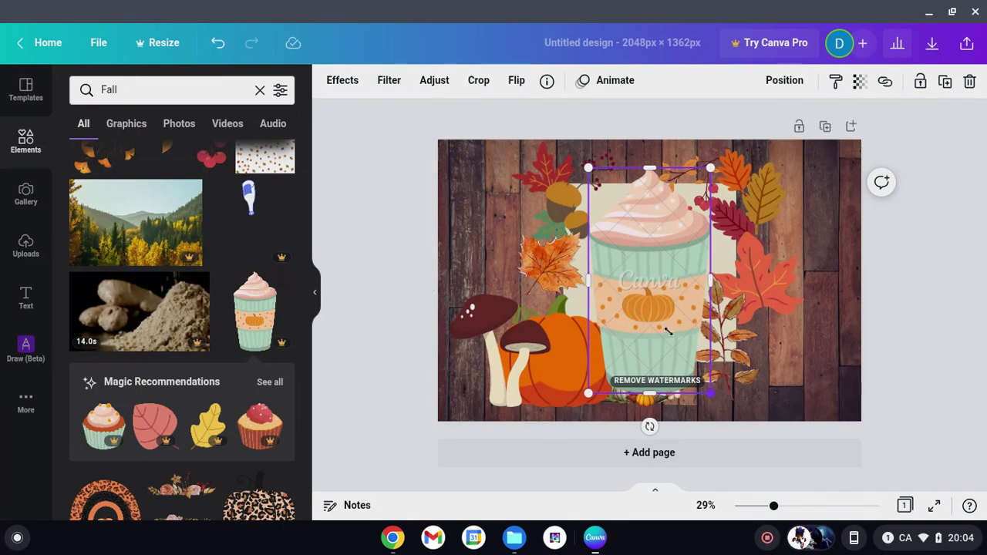
{"action": "left_click_drag", "start_coordinate": [669, 331], "coordinate": [586, 257]}
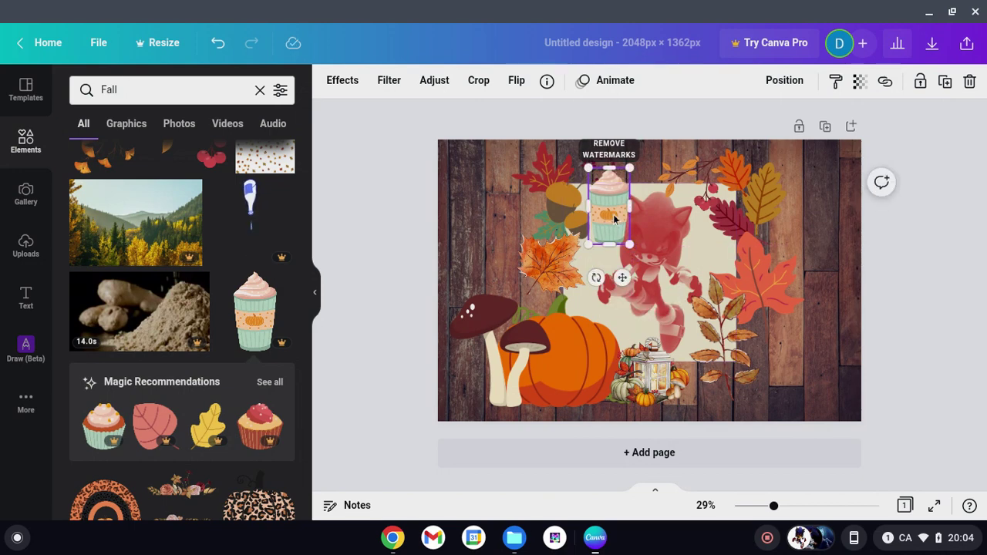
{"action": "left_click_drag", "start_coordinate": [630, 228], "coordinate": [705, 379]}
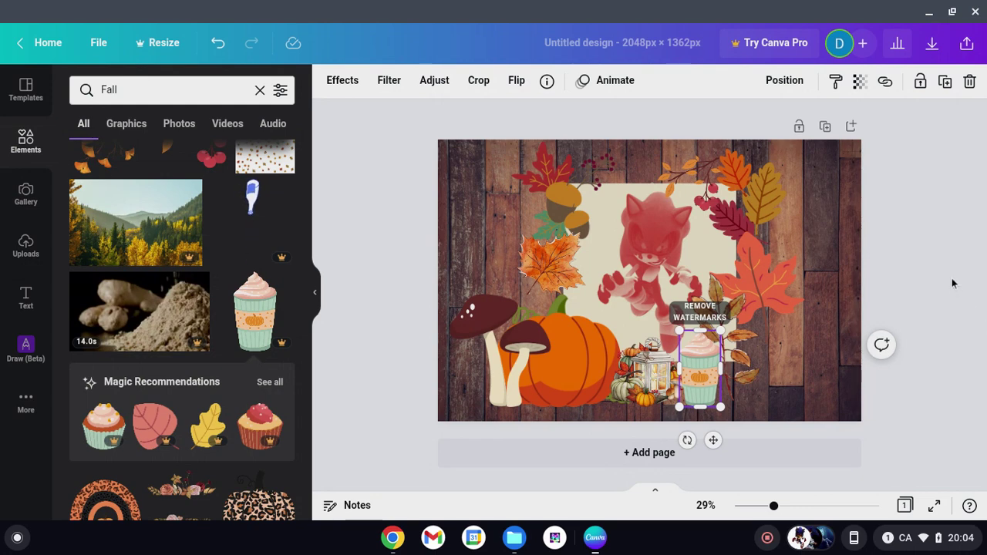
{"action": "key", "text": "Escape"}
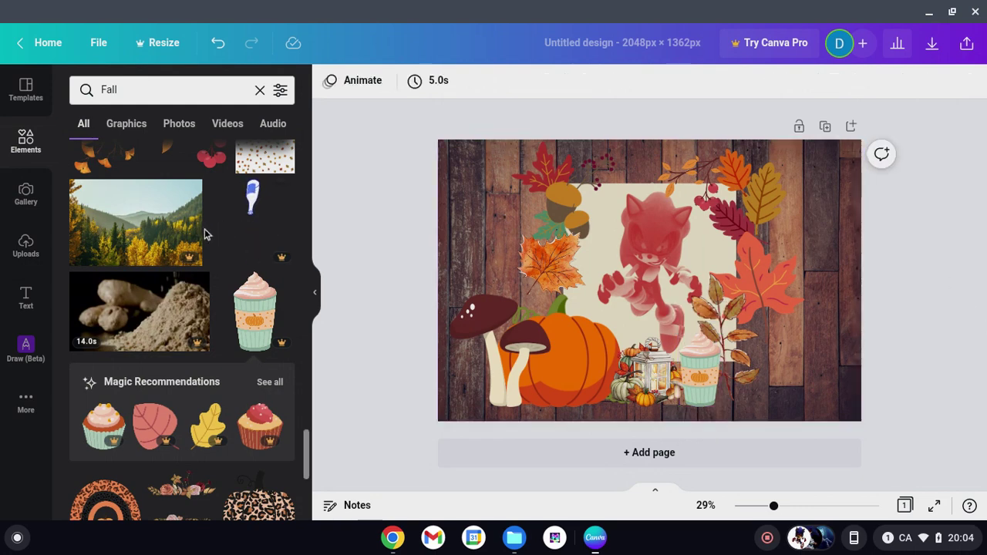
{"action": "scroll", "coordinate": [212, 246], "scroll_direction": "down", "scroll_amount": 5}
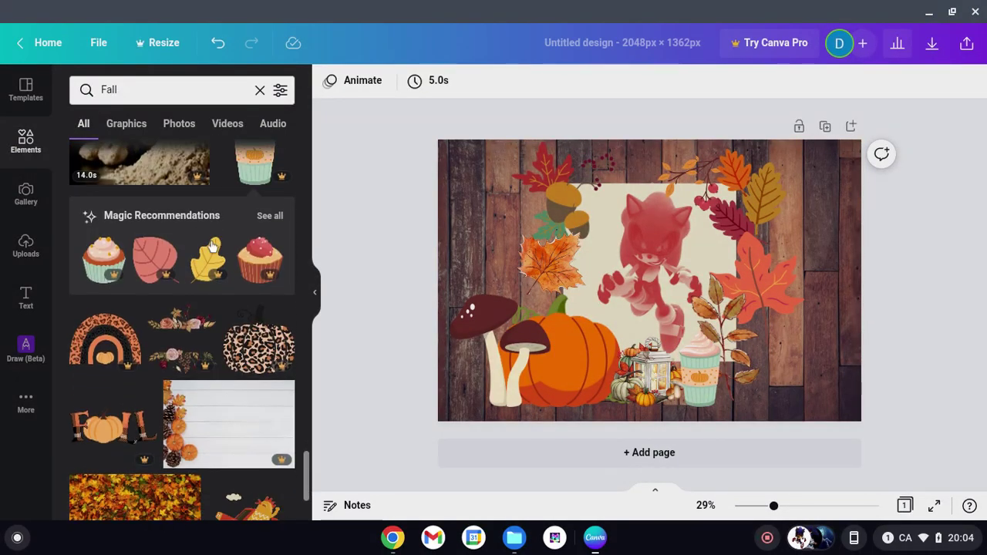
{"action": "scroll", "coordinate": [212, 247], "scroll_direction": "down", "scroll_amount": 2}
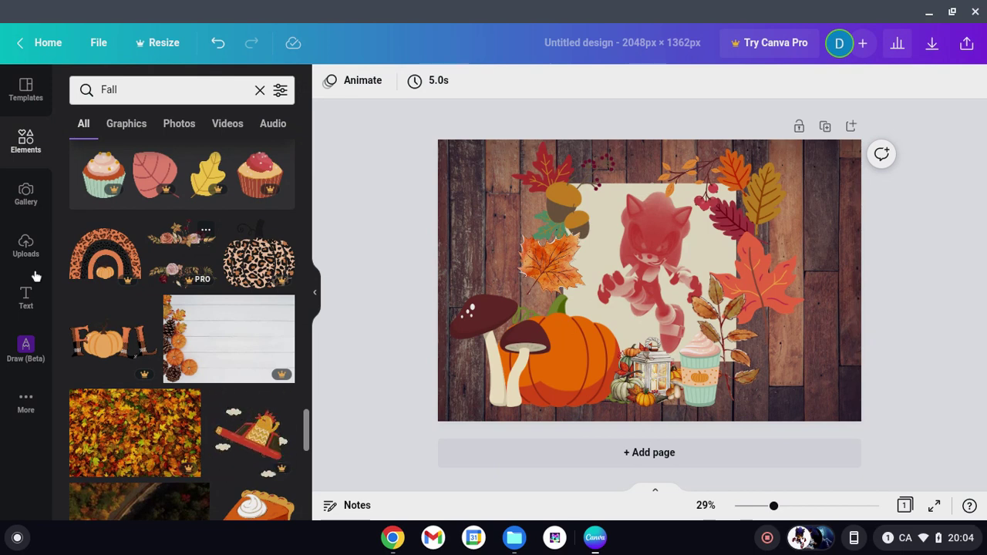
{"action": "left_click", "coordinate": [101, 342]}
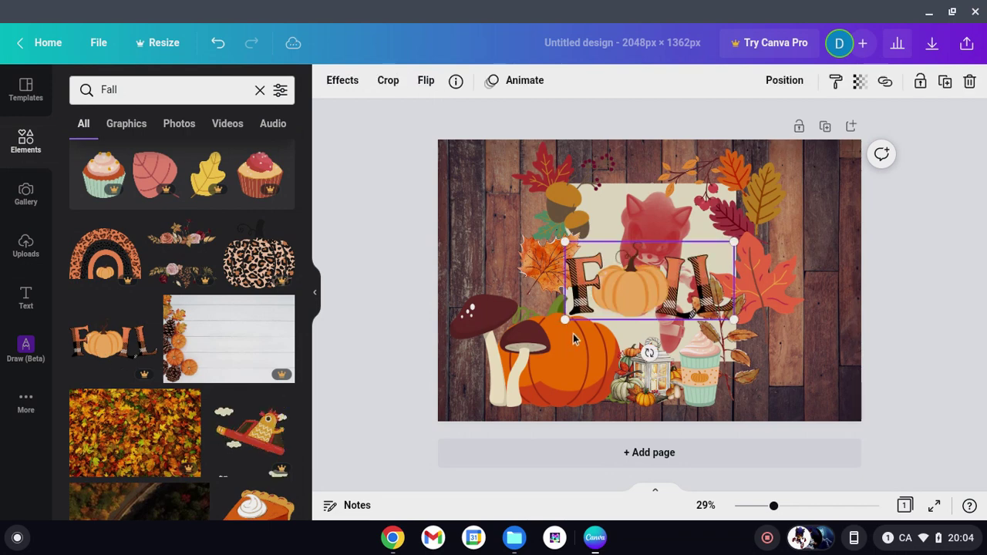
{"action": "left_click_drag", "start_coordinate": [650, 291], "coordinate": [567, 197]}
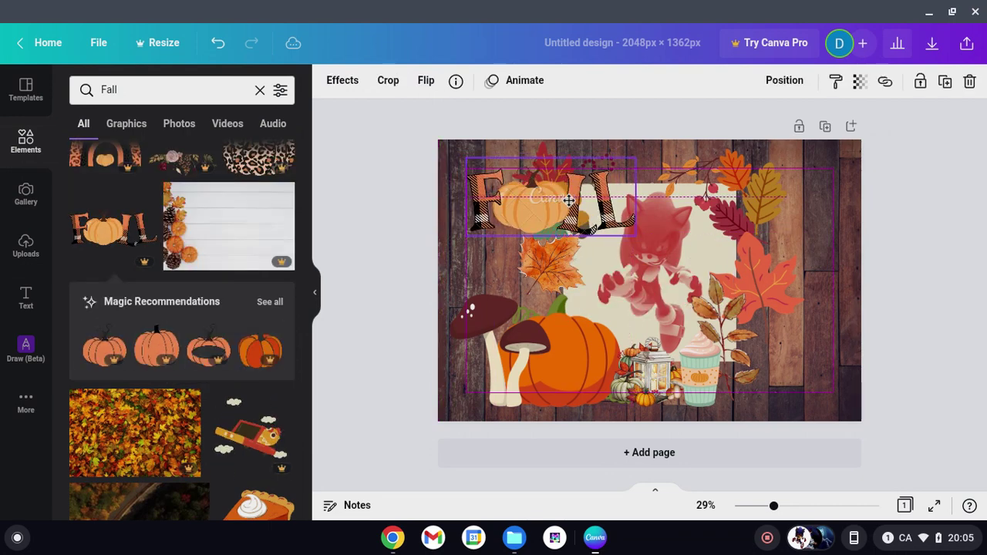
{"action": "left_click_drag", "start_coordinate": [409, 201], "coordinate": [363, 200]}
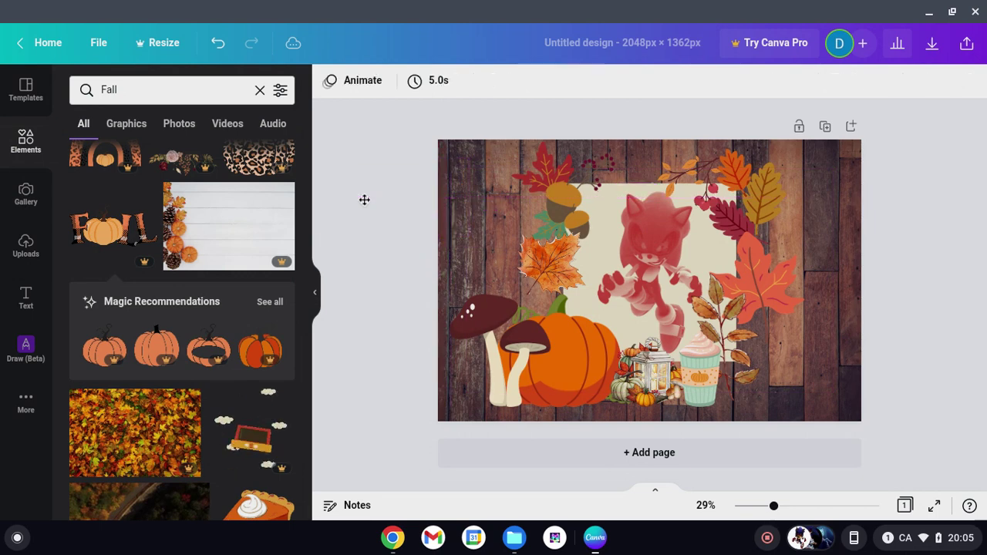
Look through more of the Fall search results for further decorations that suit the picture's frame.
{"action": "scroll", "coordinate": [213, 381], "scroll_direction": "down", "scroll_amount": 3}
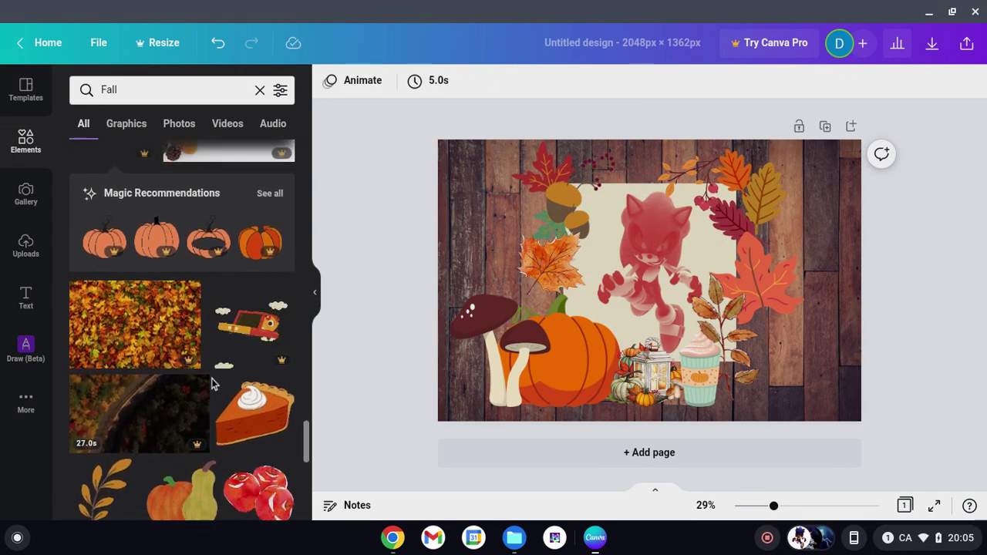
{"action": "scroll", "coordinate": [211, 378], "scroll_direction": "down", "scroll_amount": 3}
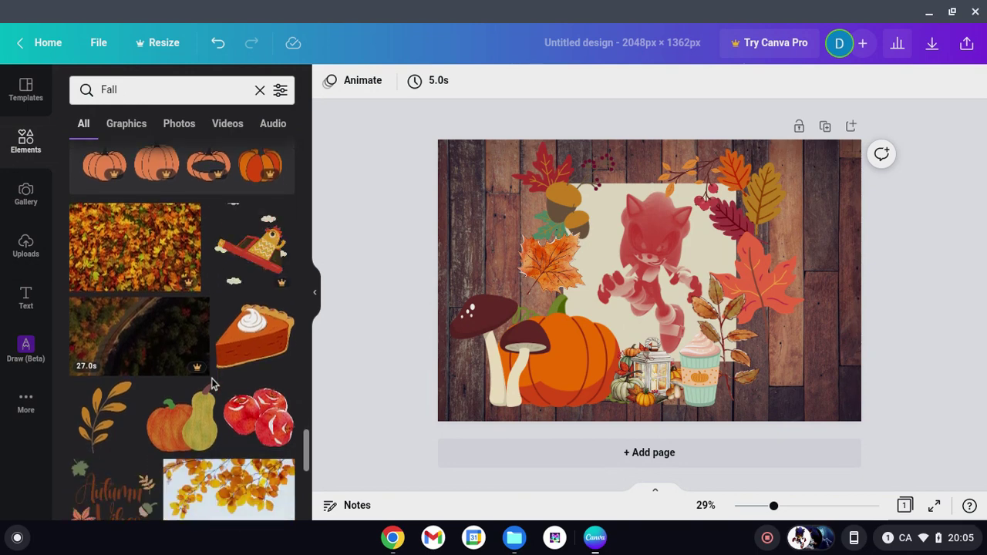
{"action": "scroll", "coordinate": [211, 378], "scroll_direction": "down", "scroll_amount": 3}
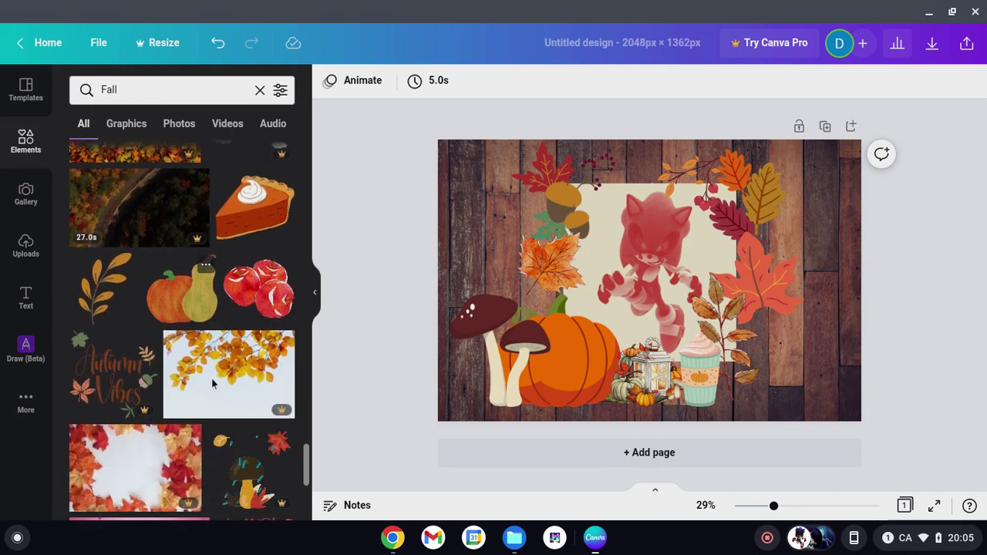
{"action": "scroll", "coordinate": [213, 383], "scroll_direction": "down", "scroll_amount": 1}
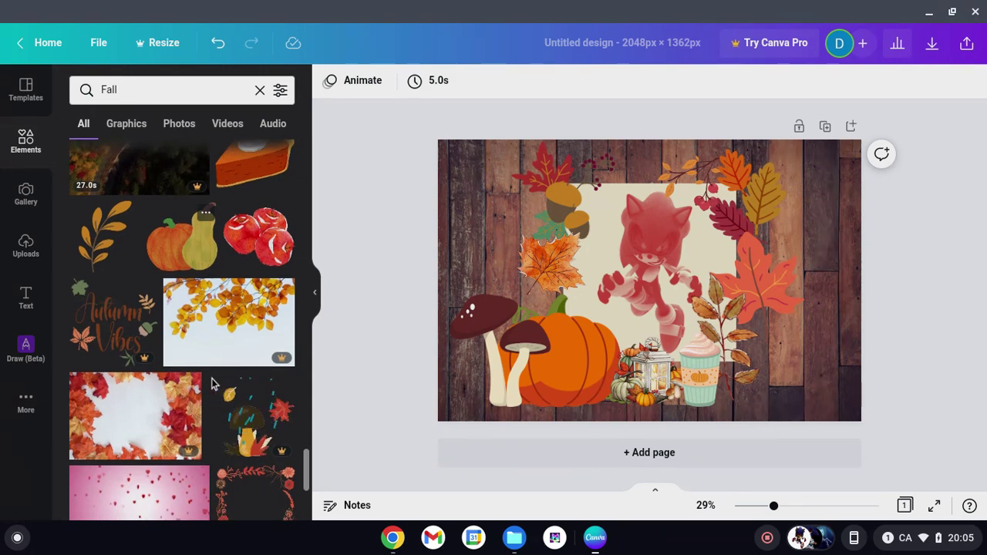
{"action": "scroll", "coordinate": [213, 383], "scroll_direction": "down", "scroll_amount": 1}
{"action": "scroll", "coordinate": [213, 383], "scroll_direction": "down", "scroll_amount": 3}
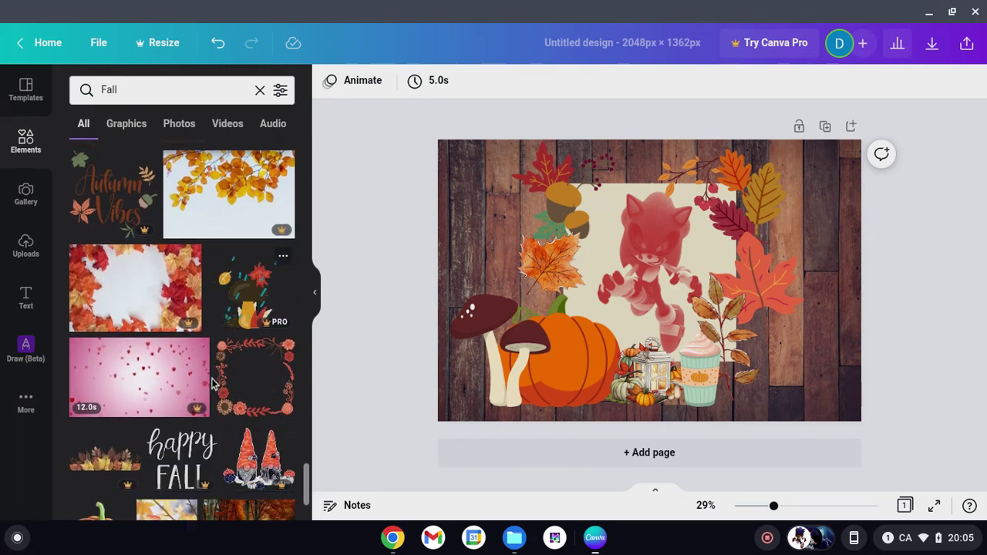
{"action": "scroll", "coordinate": [213, 383], "scroll_direction": "down", "scroll_amount": 6}
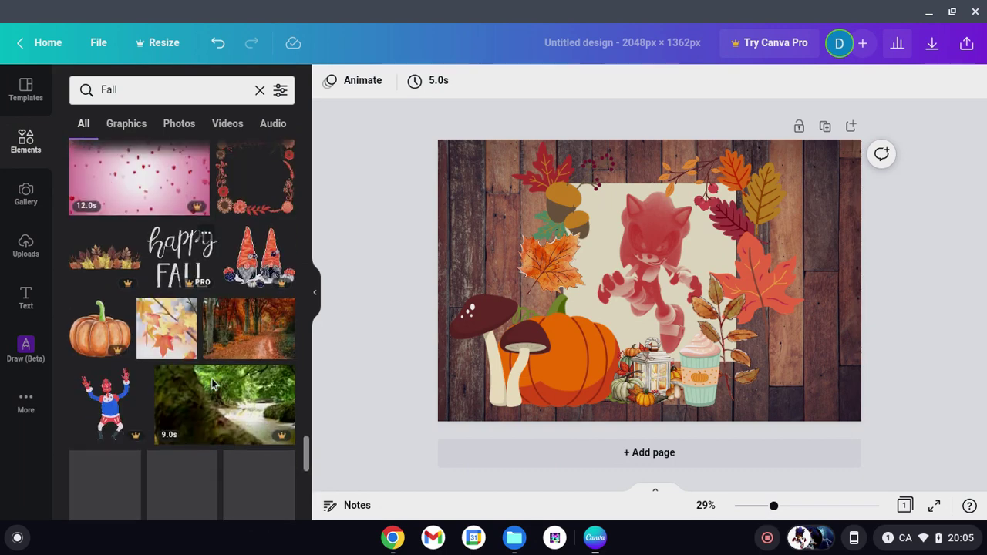
{"action": "scroll", "coordinate": [213, 383], "scroll_direction": "down", "scroll_amount": 2}
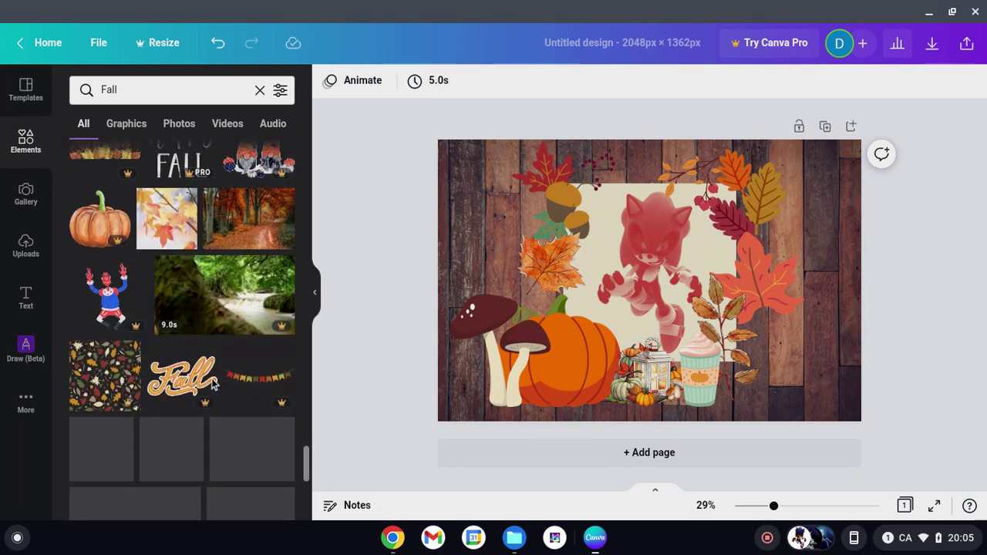
{"action": "scroll", "coordinate": [212, 381], "scroll_direction": "down", "scroll_amount": 2}
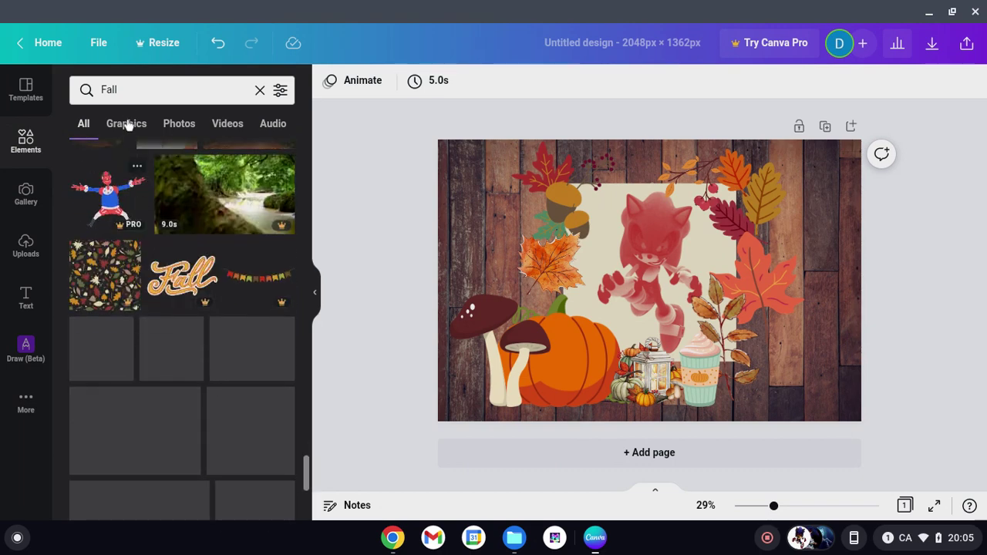
Search the elements library for "Fall leaves".
{"action": "left_click", "coordinate": [126, 90]}
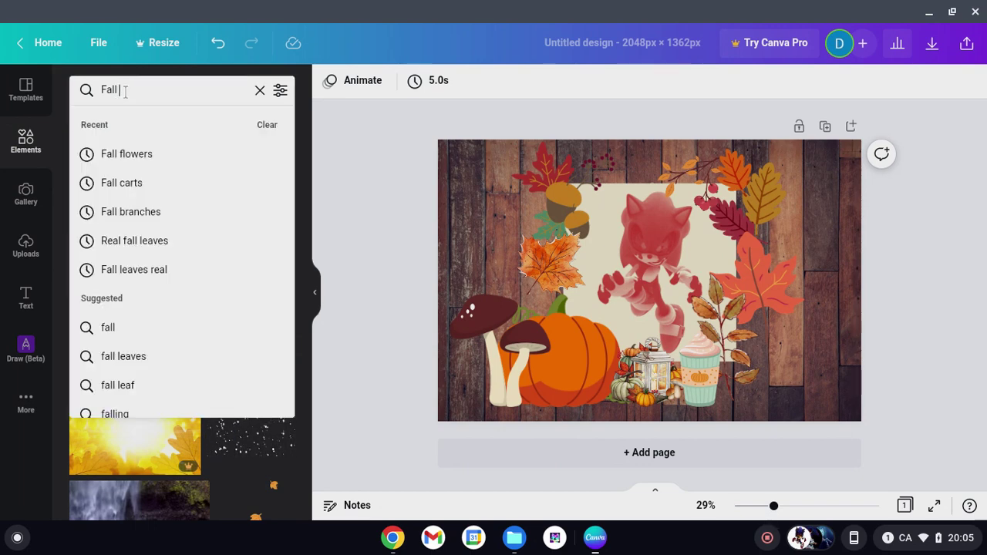
{"action": "type", "text": "leaves"}
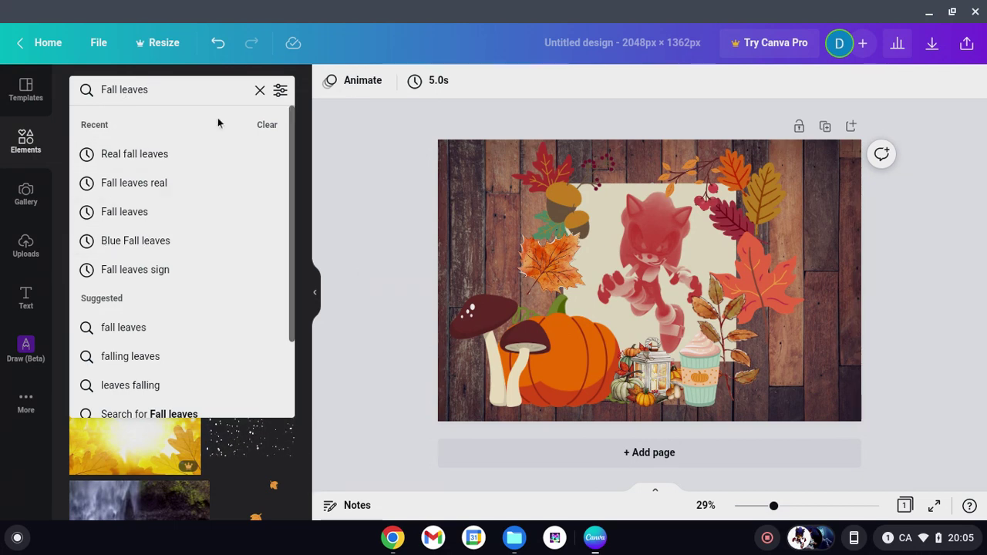
{"action": "key", "text": "Return"}
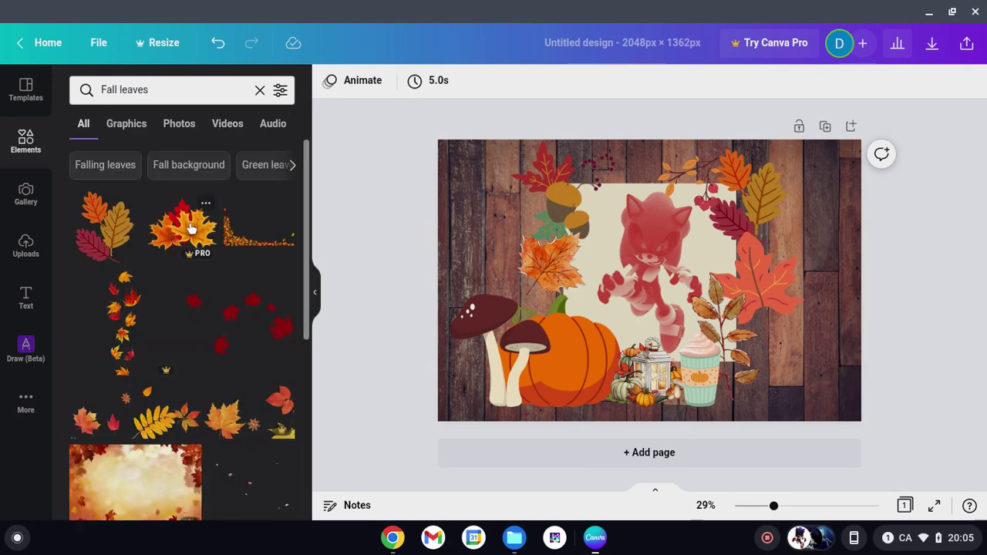
Add the yellow and red maple leaf cluster, shrink it, place it on the picture's top edge beside the upper-left leaves, and deselect it.
{"action": "left_click", "coordinate": [183, 227]}
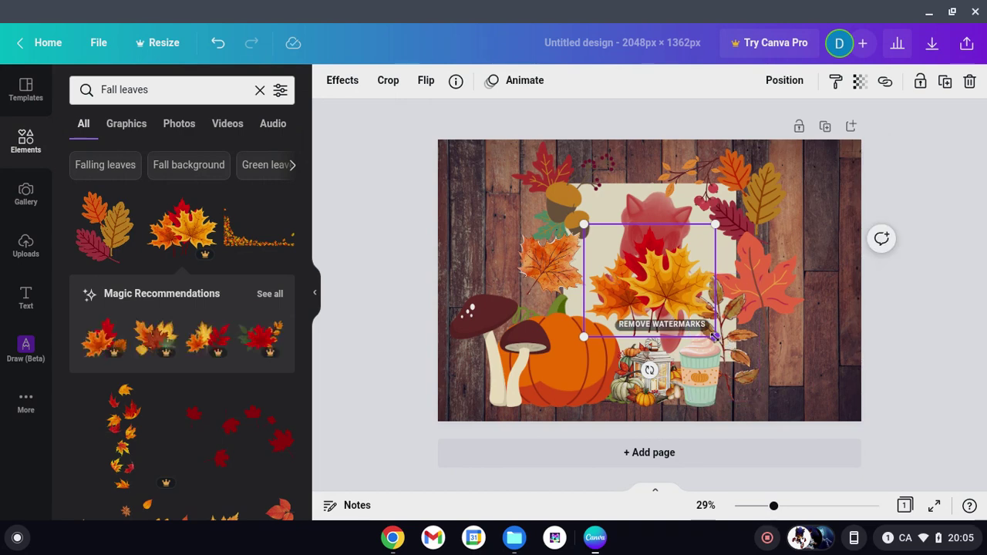
{"action": "left_click_drag", "start_coordinate": [714, 336], "coordinate": [649, 280]}
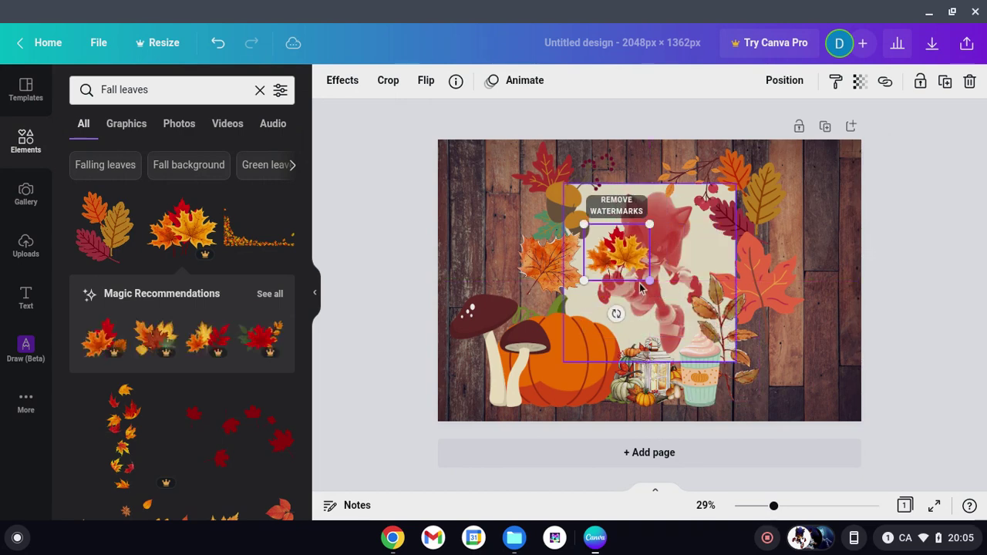
{"action": "left_click_drag", "start_coordinate": [619, 231], "coordinate": [609, 185]}
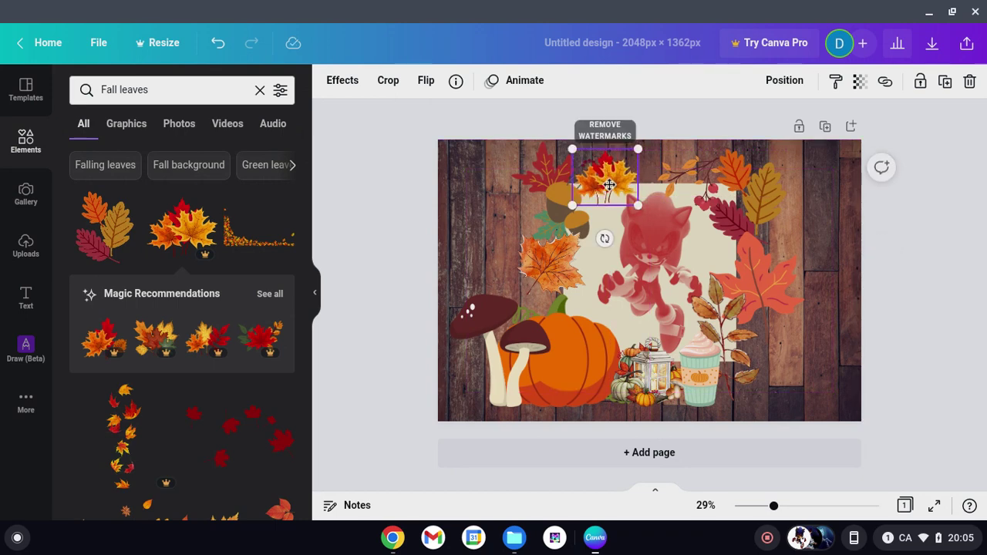
{"action": "left_click", "coordinate": [937, 288]}
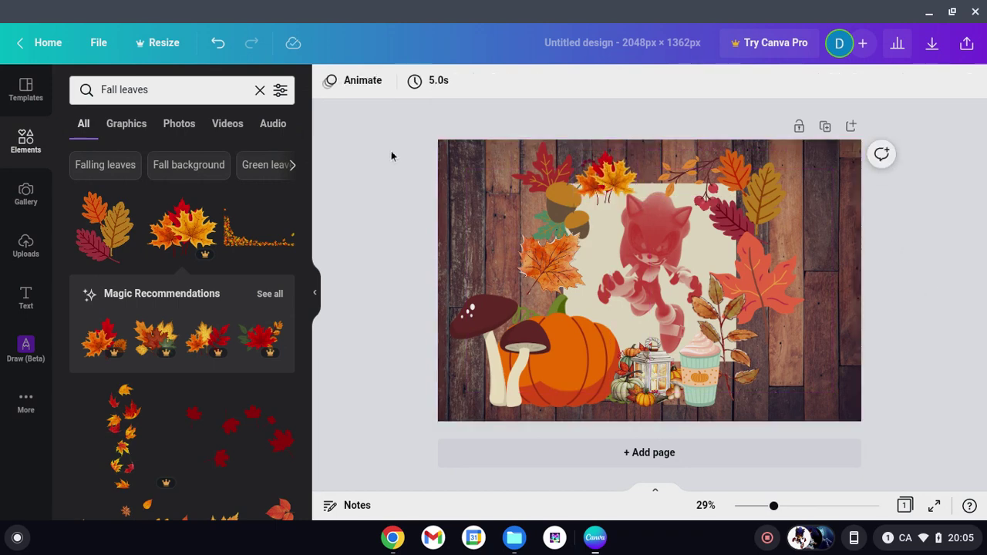
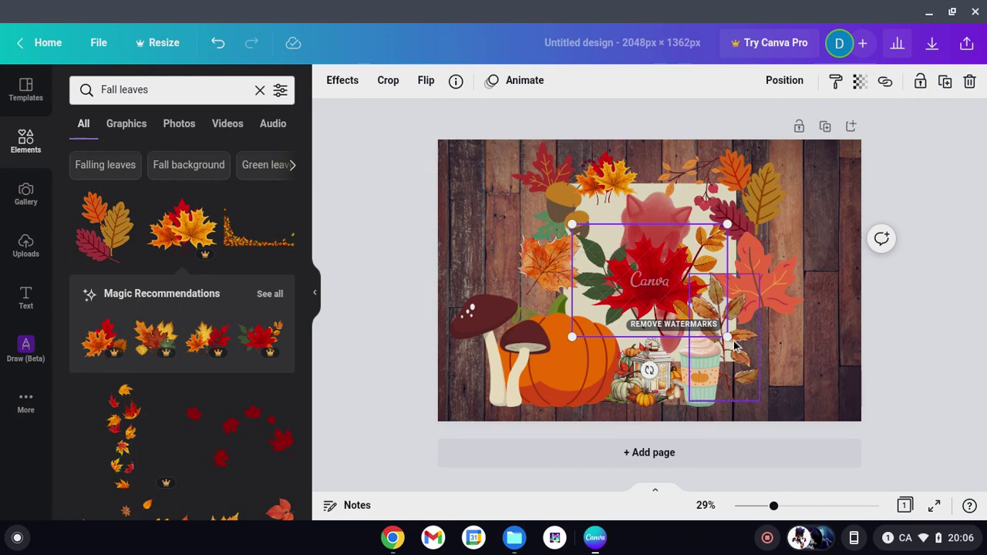
Shrink the red maple leaf with green foliage, place it on the picture's top edge above the character's head, and deselect it.
{"action": "left_click_drag", "start_coordinate": [728, 336], "coordinate": [638, 273]}
{"action": "left_click_drag", "start_coordinate": [614, 235], "coordinate": [667, 159]}
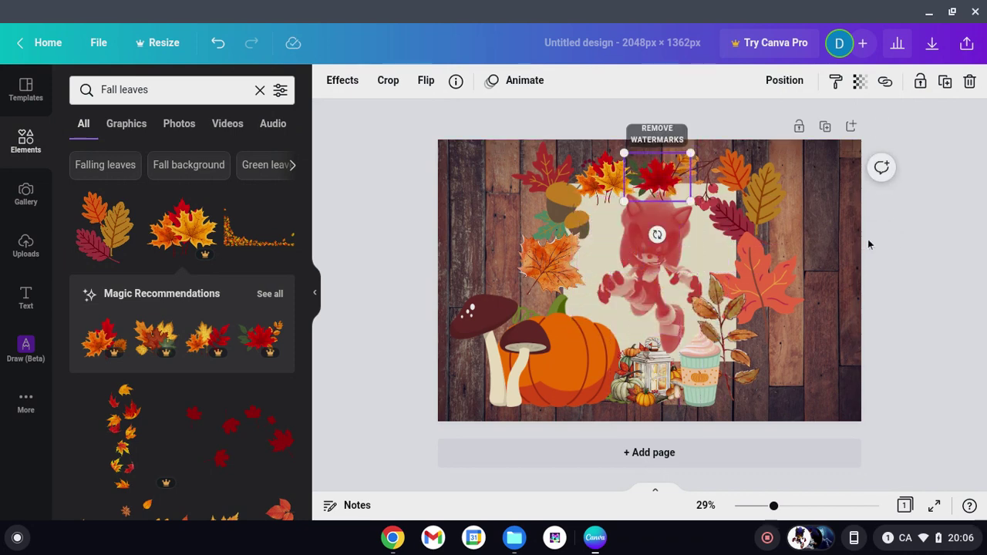
{"action": "left_click", "coordinate": [911, 245]}
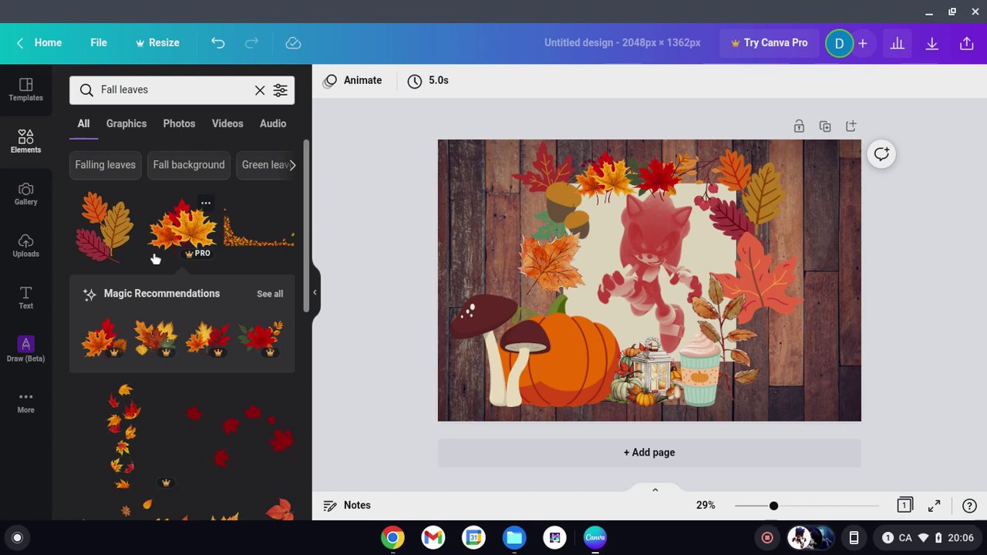
Add the recommended orange and red maple leaf cluster, shrink it, place it just right of the drink cup, and deselect it.
{"action": "scroll", "coordinate": [155, 259], "scroll_direction": "down", "scroll_amount": 1}
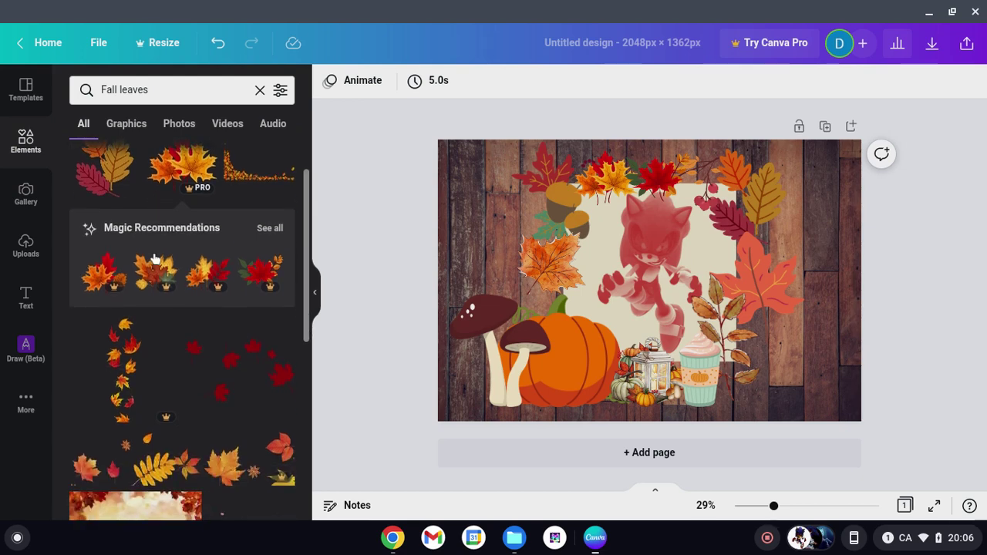
{"action": "scroll", "coordinate": [155, 259], "scroll_direction": "down", "scroll_amount": 1}
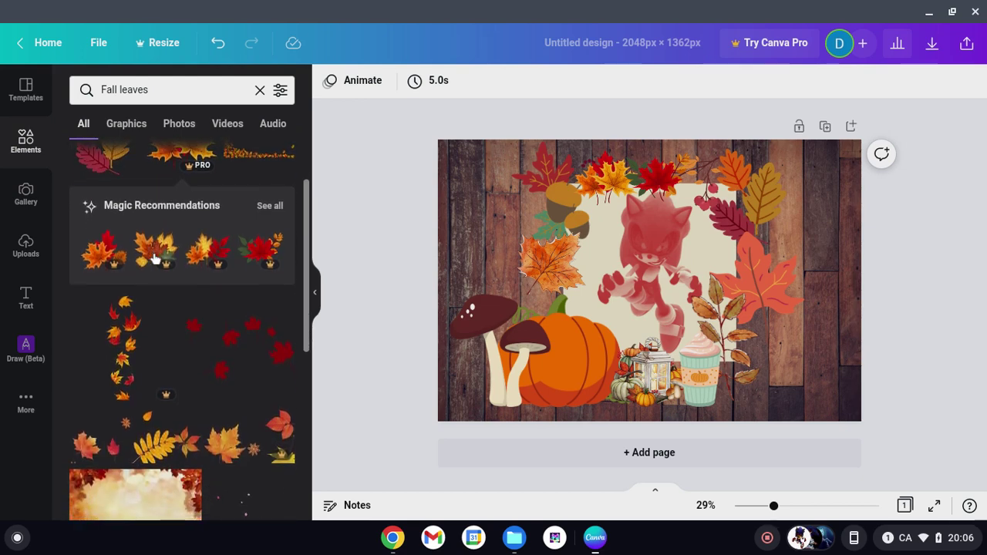
{"action": "scroll", "coordinate": [155, 259], "scroll_direction": "down", "scroll_amount": 1}
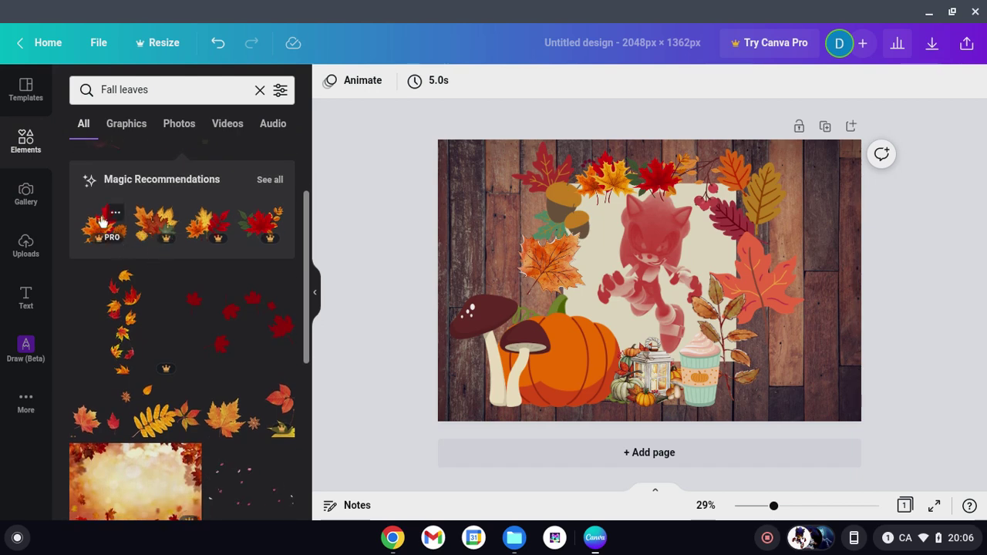
{"action": "left_click", "coordinate": [160, 231]}
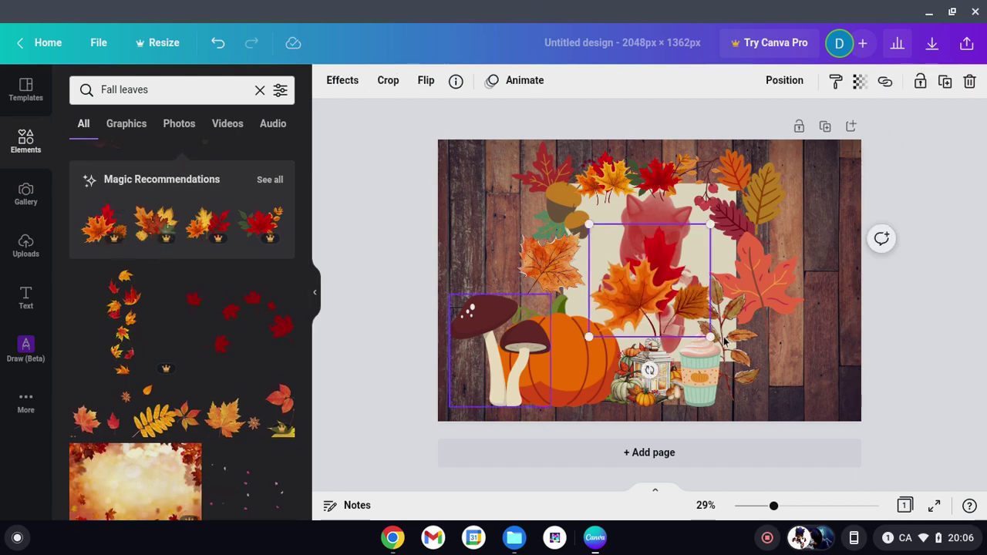
{"action": "mouse_move", "coordinate": [627, 305]}
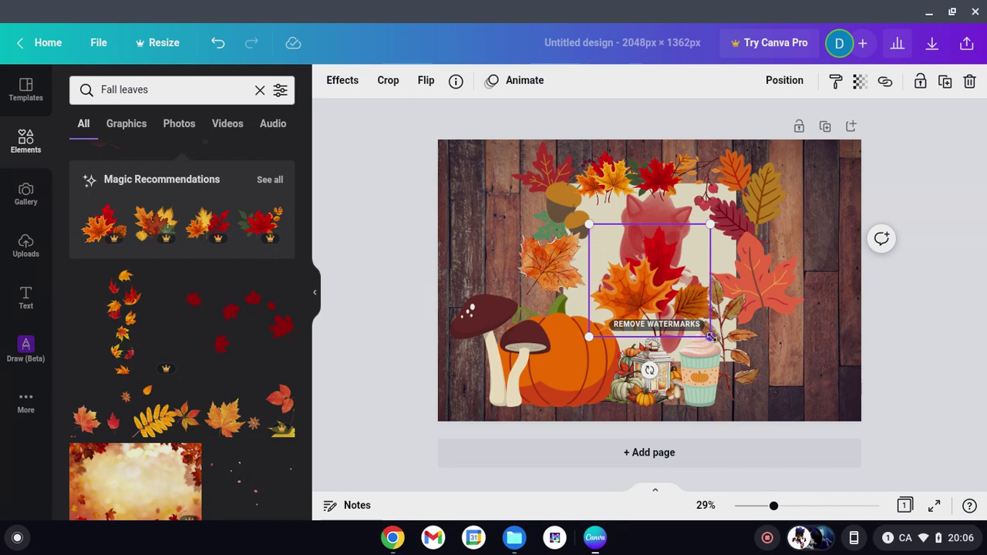
{"action": "left_click_drag", "start_coordinate": [709, 336], "coordinate": [738, 356]}
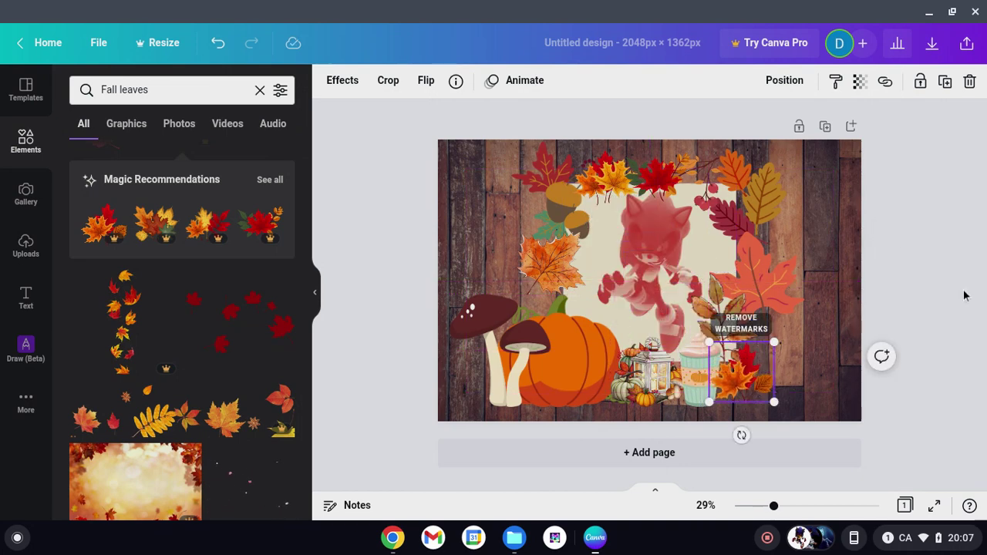
{"action": "left_click", "coordinate": [916, 276]}
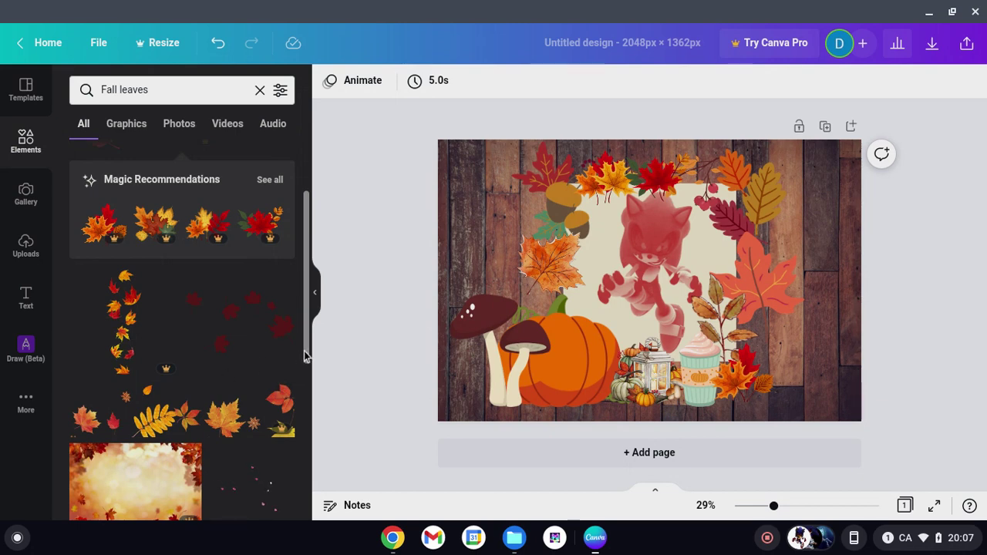
Examine further Fall leaves results, including the details of the Rustic Plant Leaves graphic.
{"action": "left_click_drag", "start_coordinate": [305, 356], "coordinate": [303, 438]}
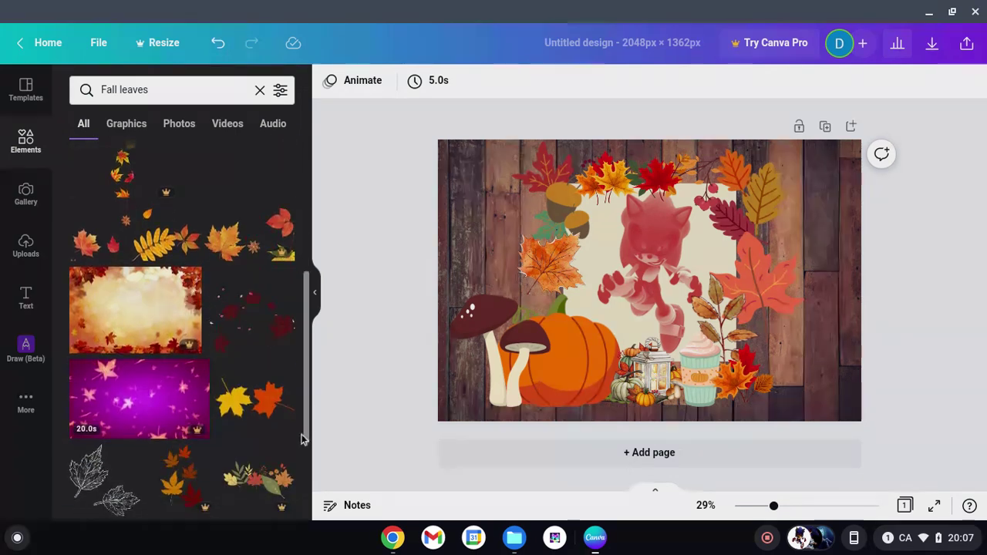
{"action": "scroll", "coordinate": [262, 494], "scroll_direction": "down", "scroll_amount": 4}
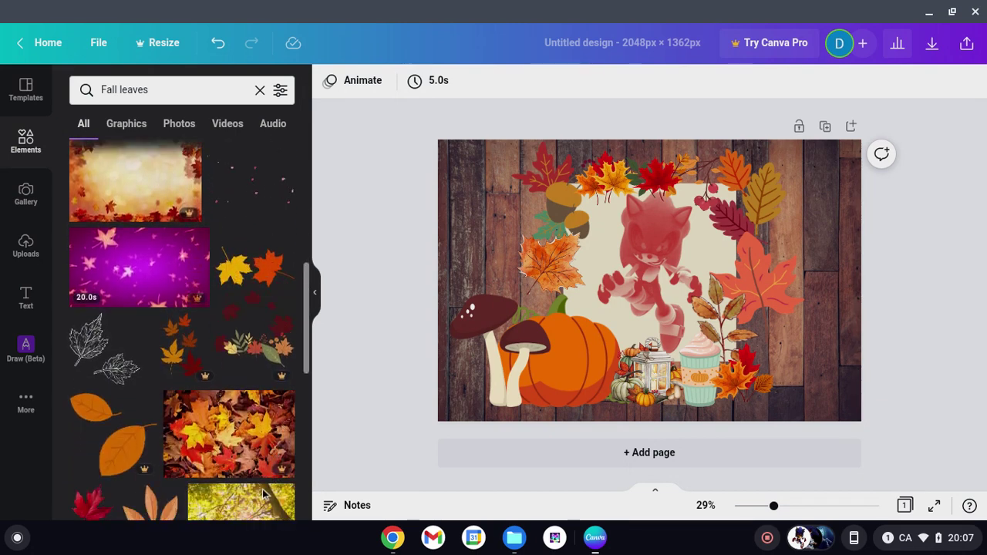
{"action": "scroll", "coordinate": [263, 494], "scroll_direction": "down", "scroll_amount": 1}
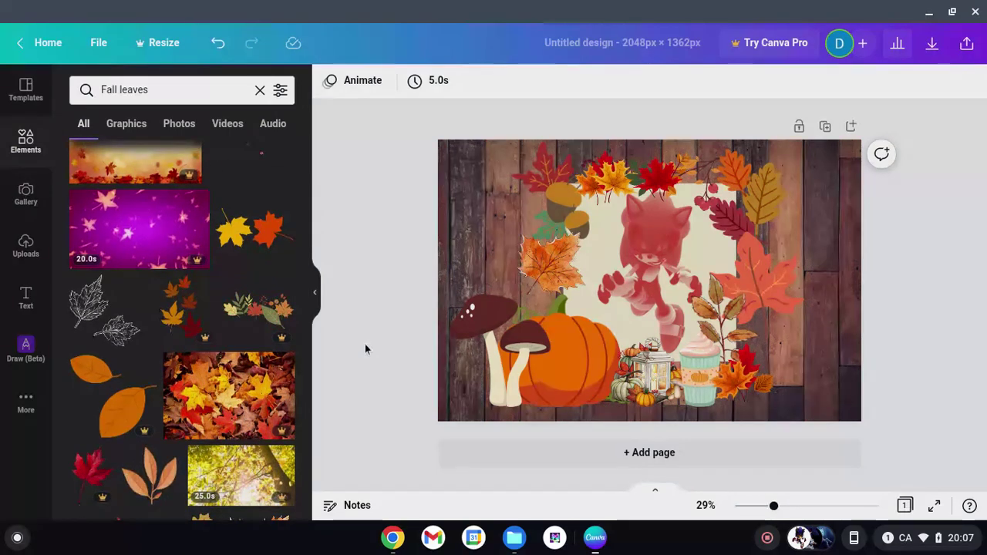
{"action": "left_click", "coordinate": [126, 289]}
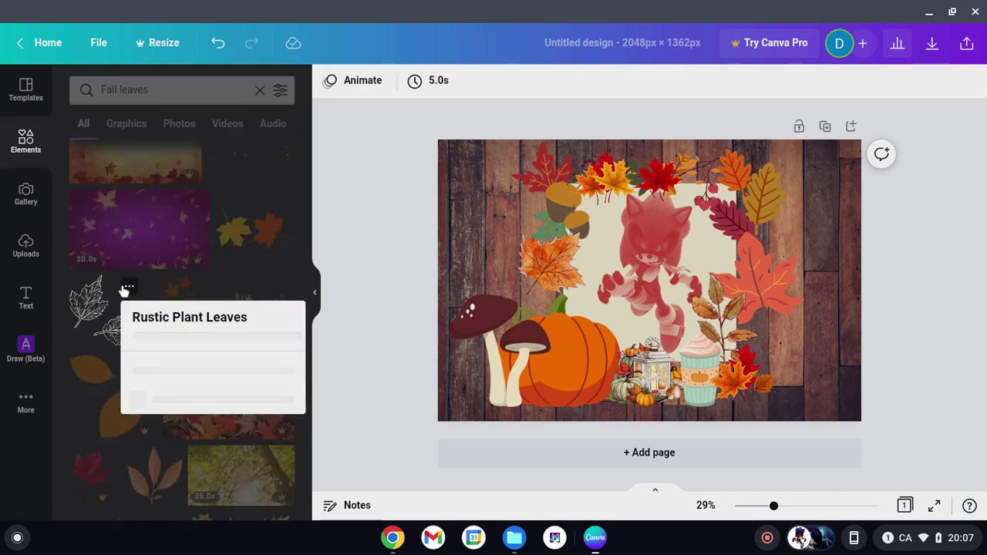
{"action": "left_click", "coordinate": [360, 229]}
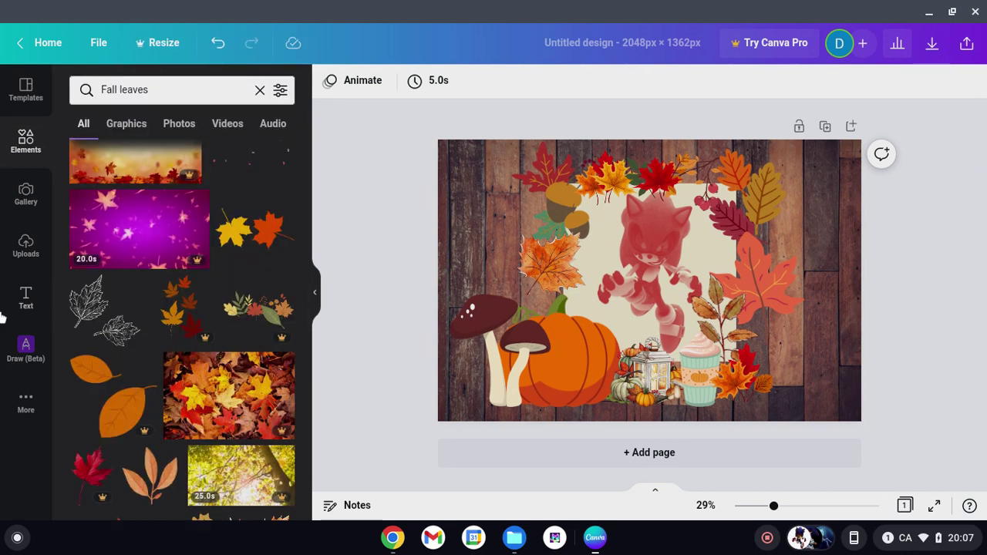
Add a heading to the page and replace its placeholder text with "Fall vibes with Exe!".
{"action": "left_click", "coordinate": [25, 301]}
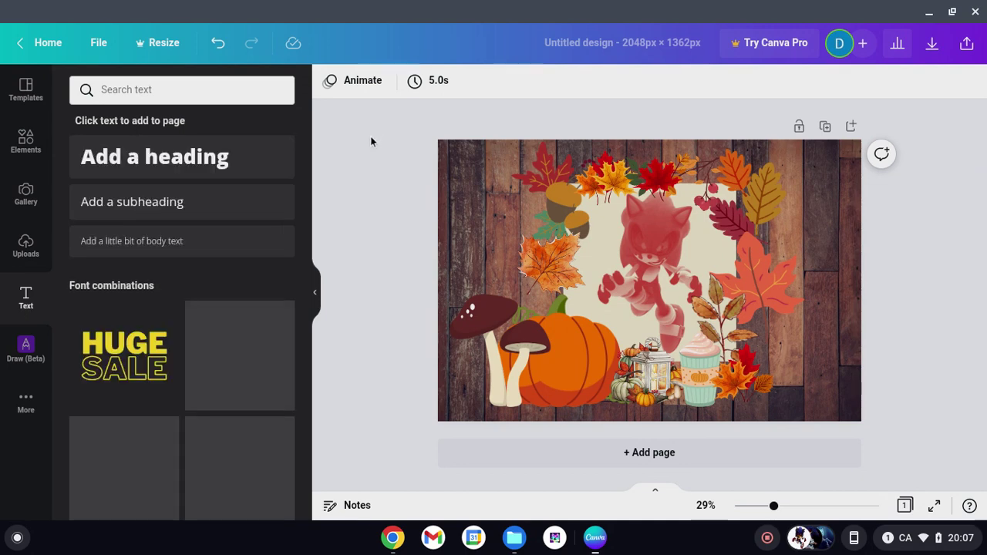
{"action": "left_click", "coordinate": [212, 157]}
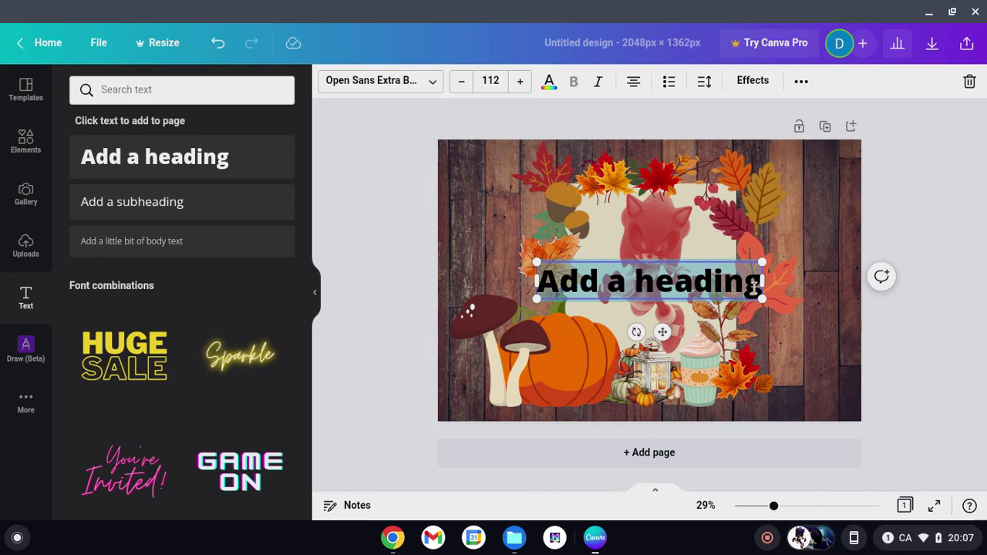
{"action": "key", "text": "BackSpace"}
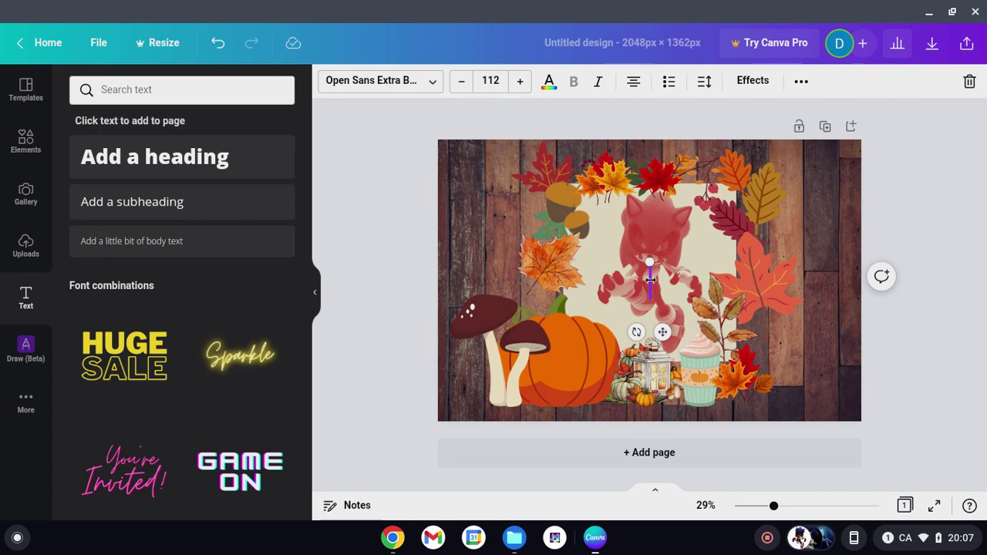
{"action": "type", "text": "Fall"}
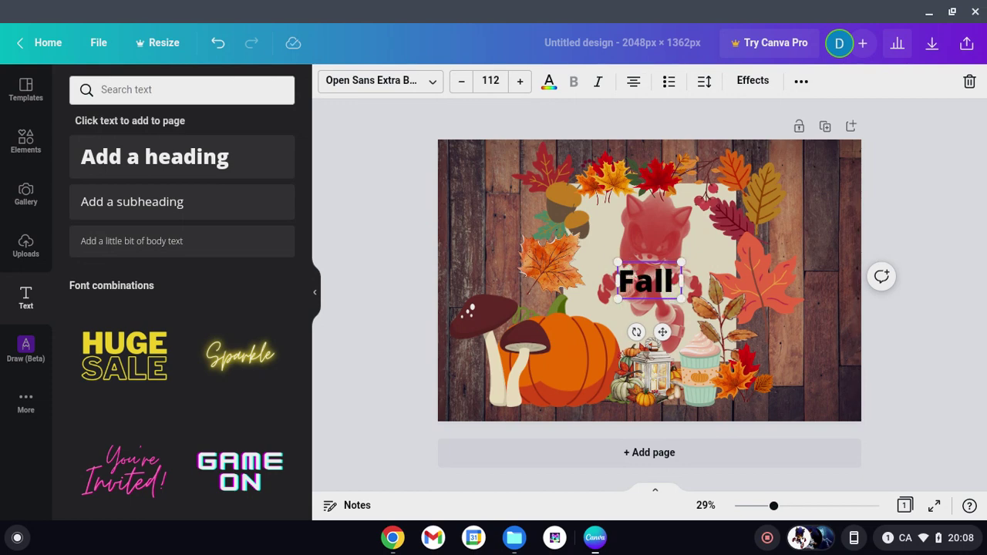
{"action": "type", "text": " vibes"}
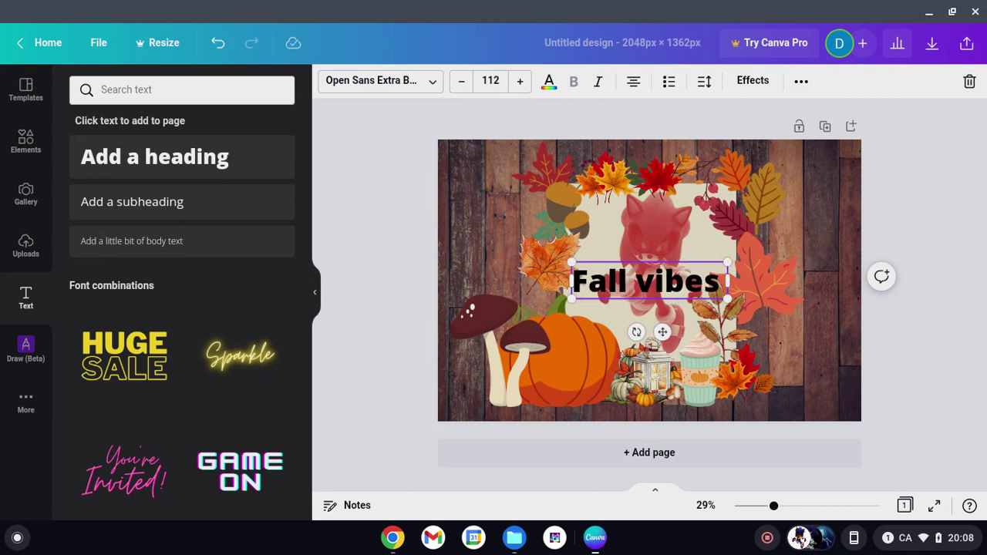
{"action": "type", "text": " with"}
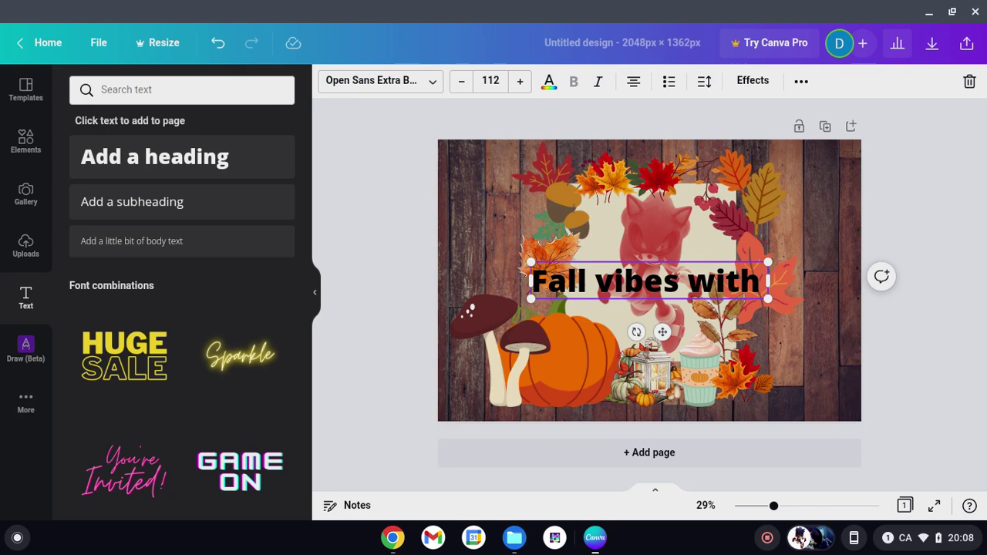
{"action": "type", "text": "Exe"}
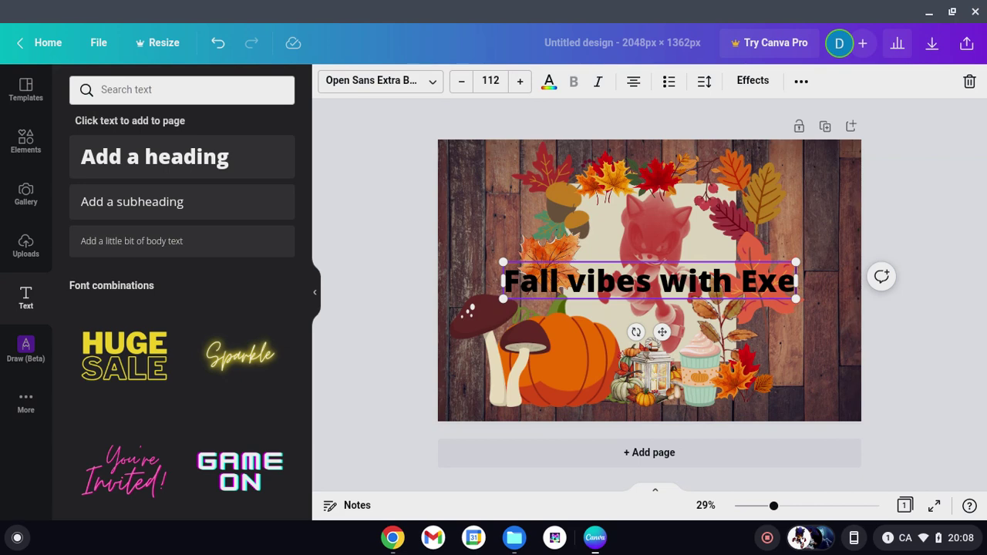
{"action": "type", "text": "!"}
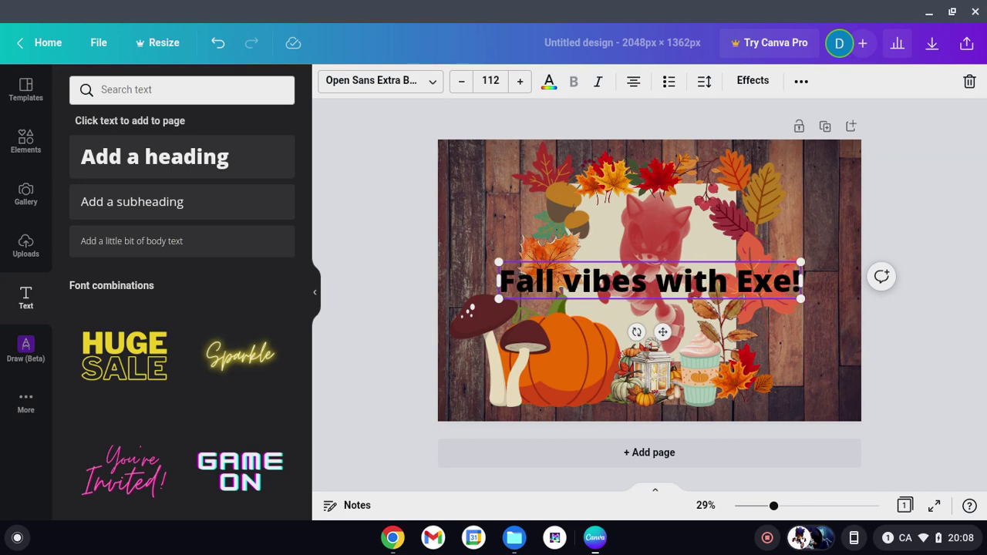
Colour the heading off-white from the document colours and set its font to Angelina.
{"action": "left_click", "coordinate": [548, 84]}
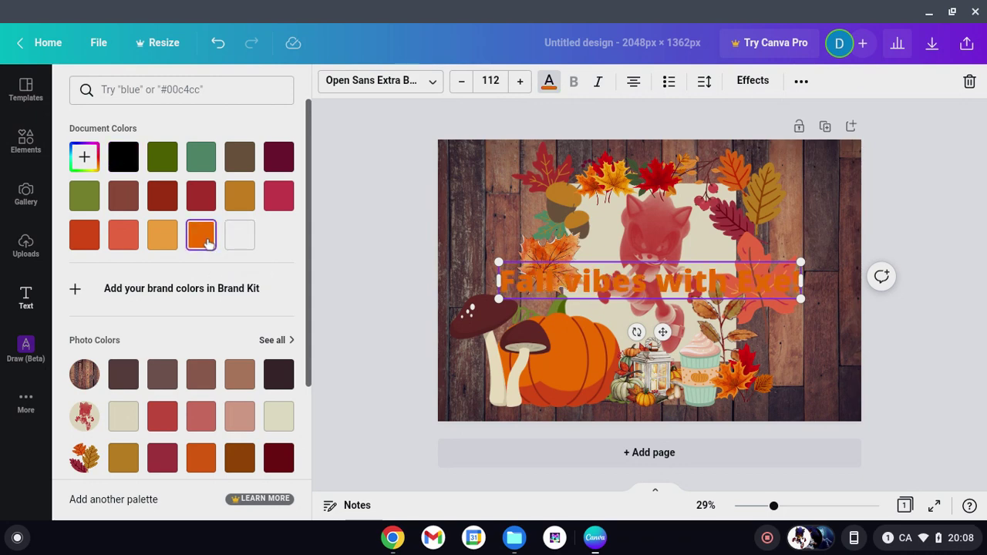
{"action": "left_click", "coordinate": [239, 239]}
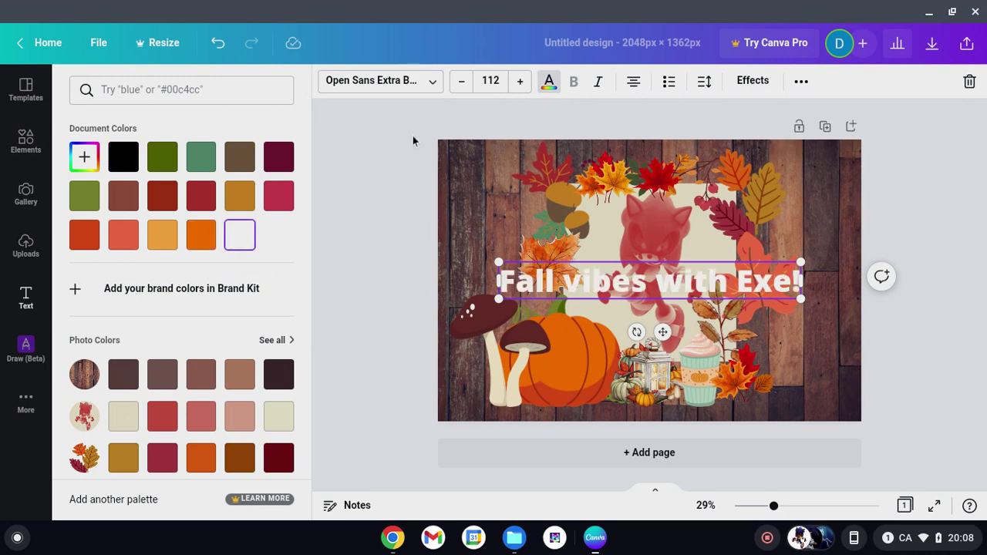
{"action": "left_click", "coordinate": [438, 84]}
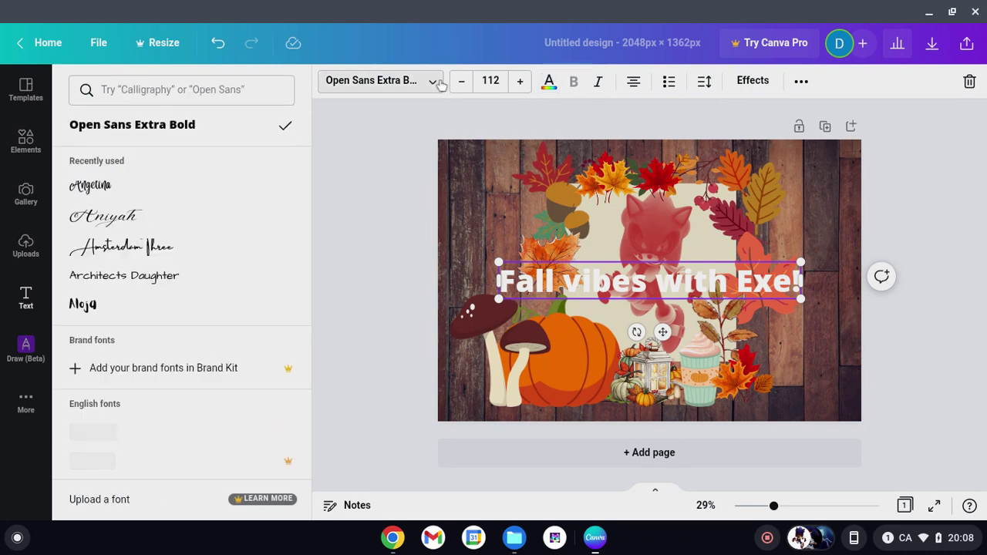
{"action": "left_click", "coordinate": [183, 230]}
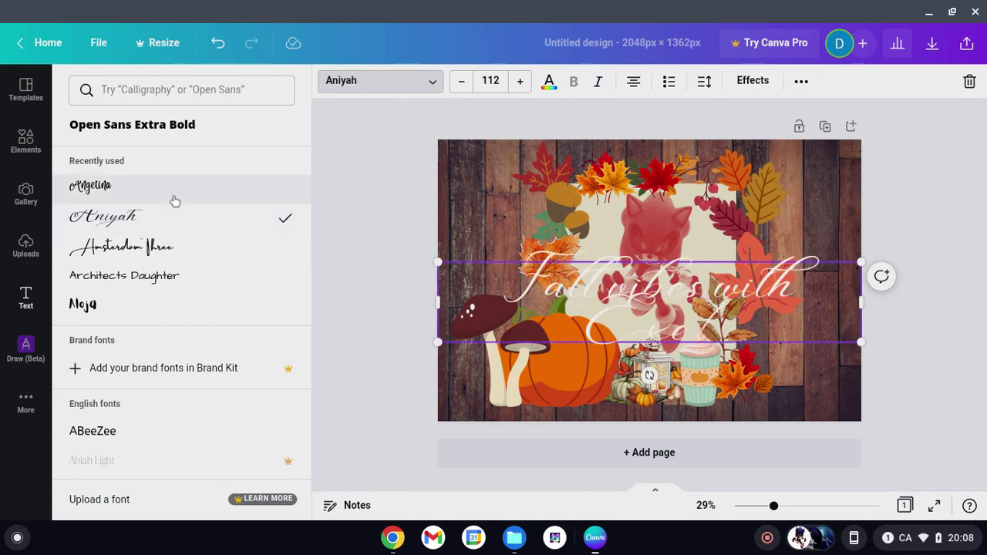
{"action": "left_click", "coordinate": [173, 197]}
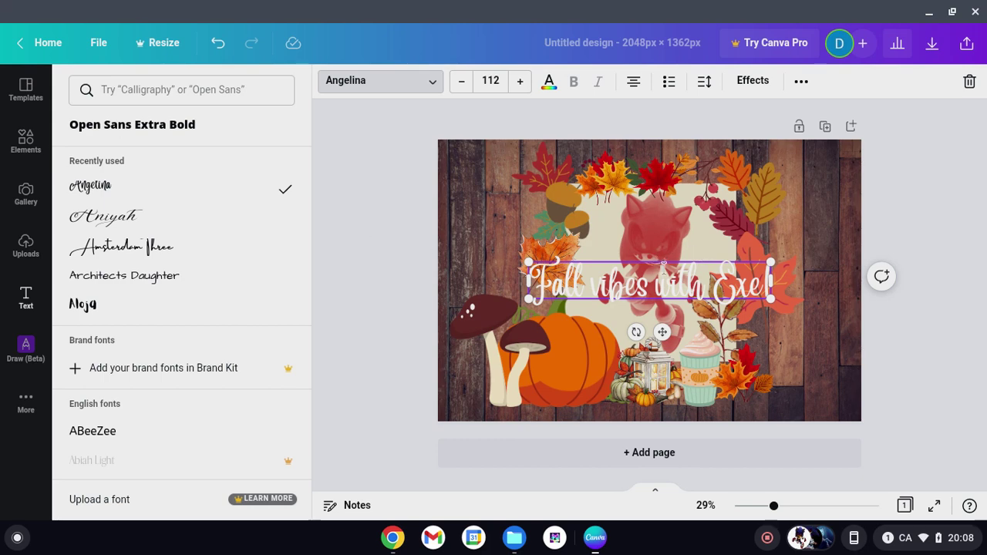
Shrink the heading to font size 78.4, place it across the artwork's upper-left corner over the leaves, and deselect it.
{"action": "left_click_drag", "start_coordinate": [657, 268], "coordinate": [651, 320]}
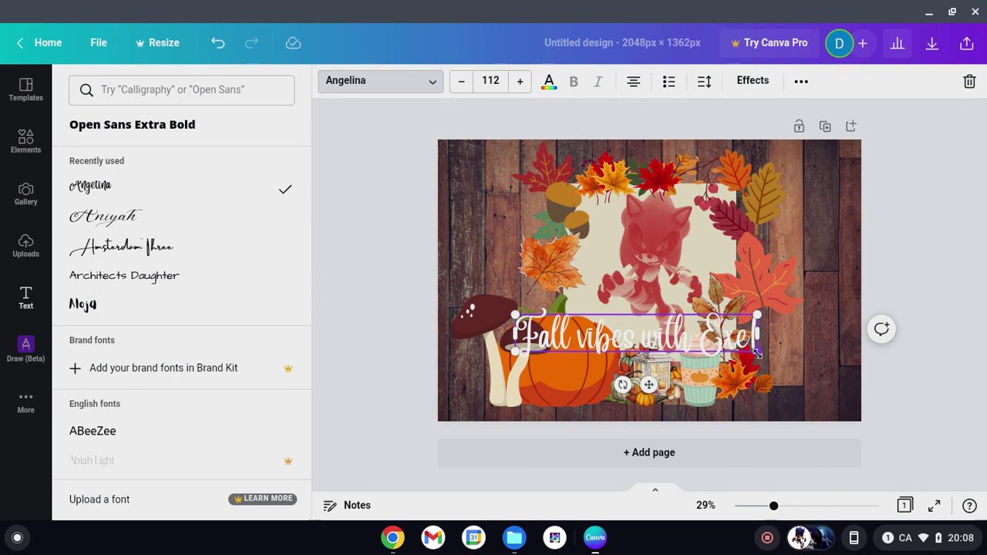
{"action": "left_click_drag", "start_coordinate": [758, 352], "coordinate": [722, 345]}
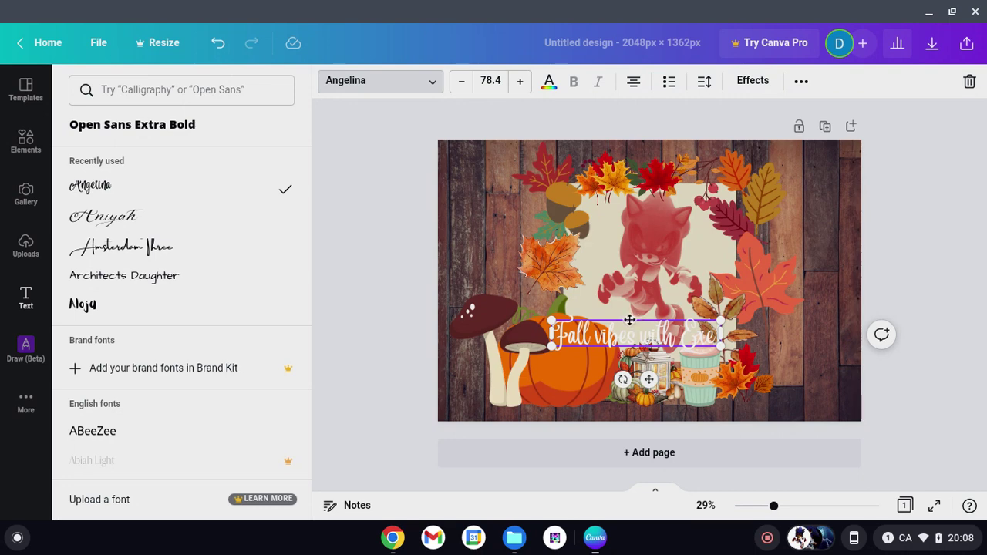
{"action": "left_click_drag", "start_coordinate": [629, 319], "coordinate": [544, 165]}
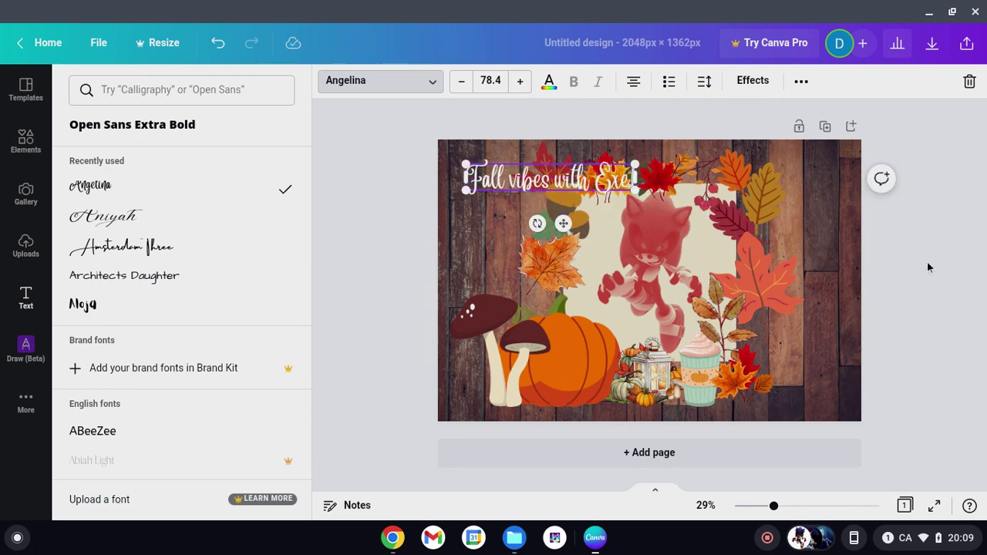
{"action": "key", "text": "Escape"}
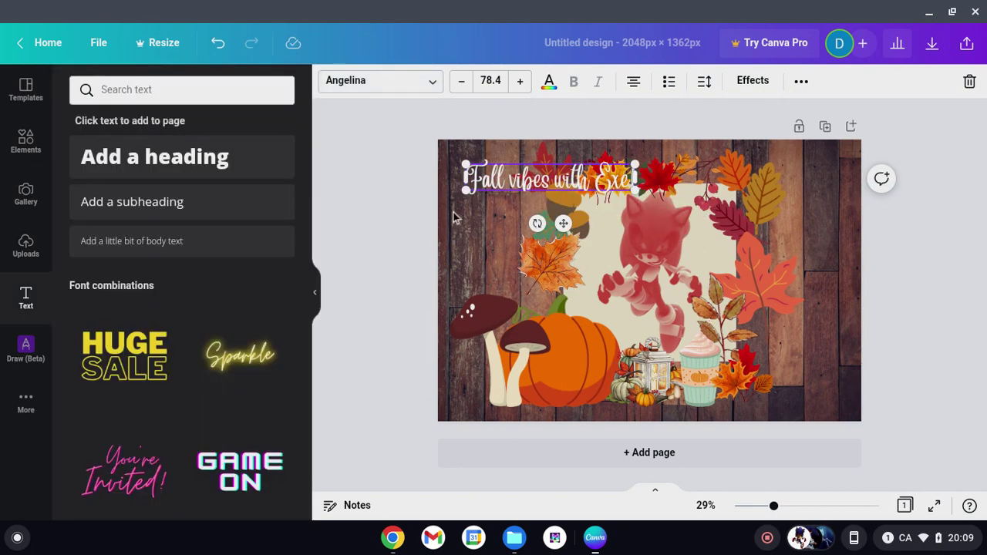
{"action": "left_click", "coordinate": [398, 162]}
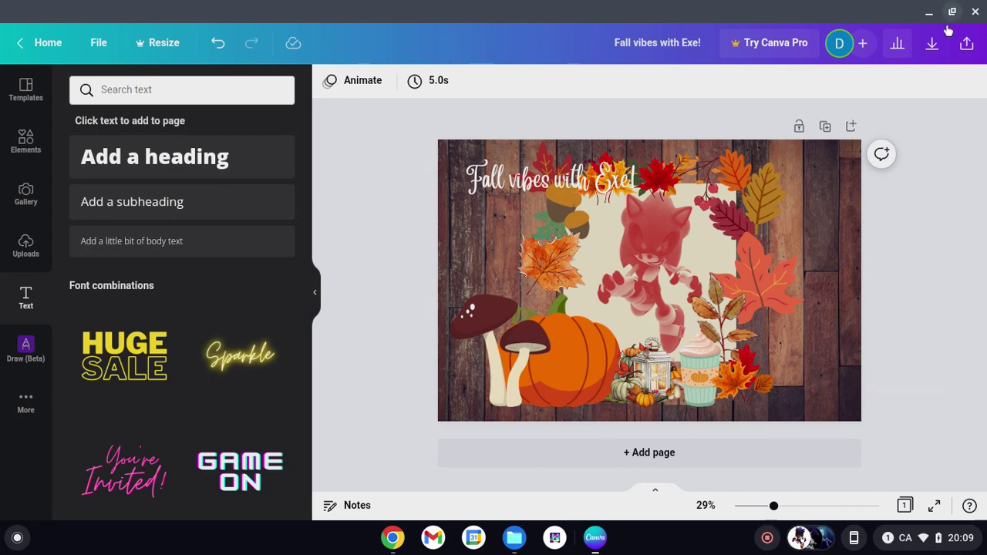
Save the finished design as an image to the gallery and dismiss the sharing dialog.
{"action": "left_click", "coordinate": [931, 44]}
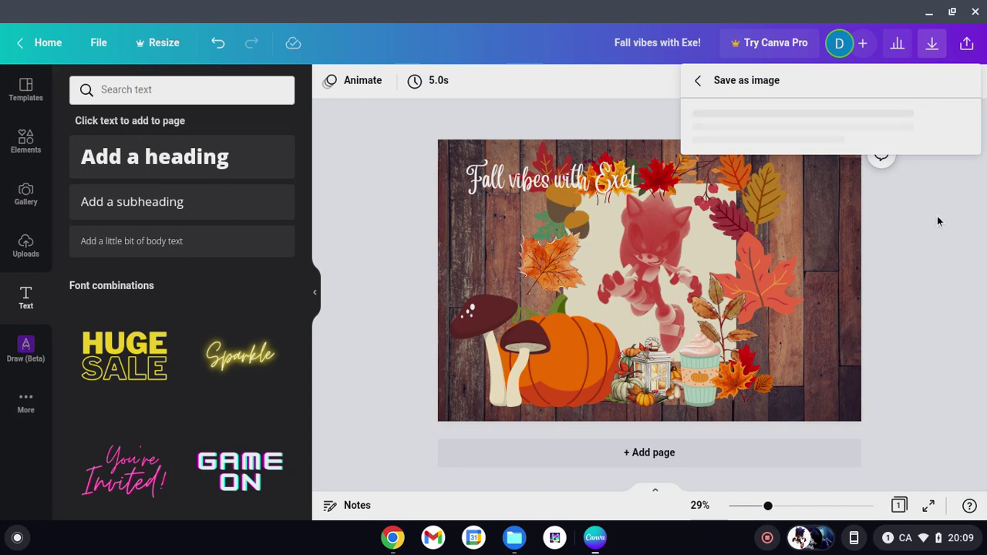
{"action": "left_click", "coordinate": [893, 284]}
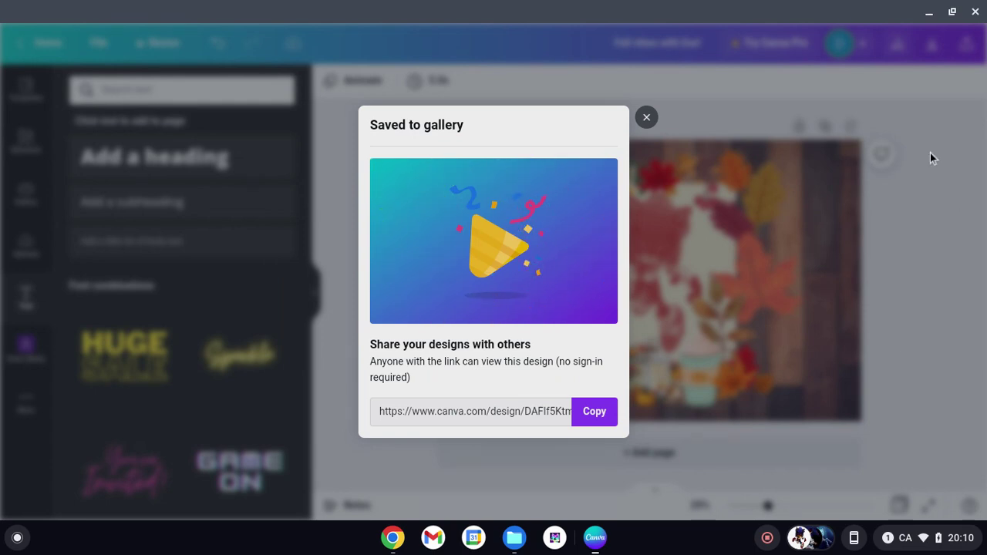
{"action": "left_click", "coordinate": [646, 118]}
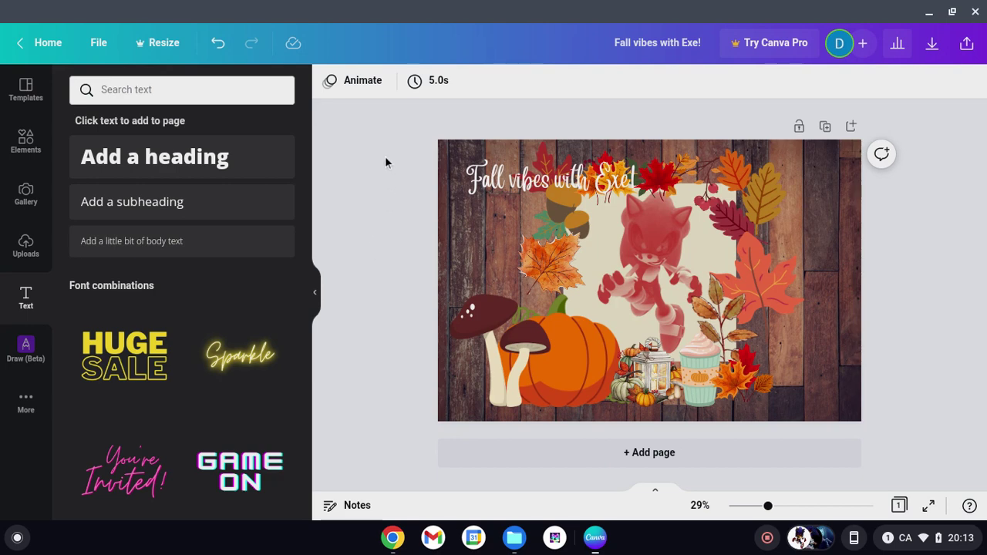
Leave the design for the home page and browse down past the Learn and play section.
{"action": "left_click", "coordinate": [19, 44]}
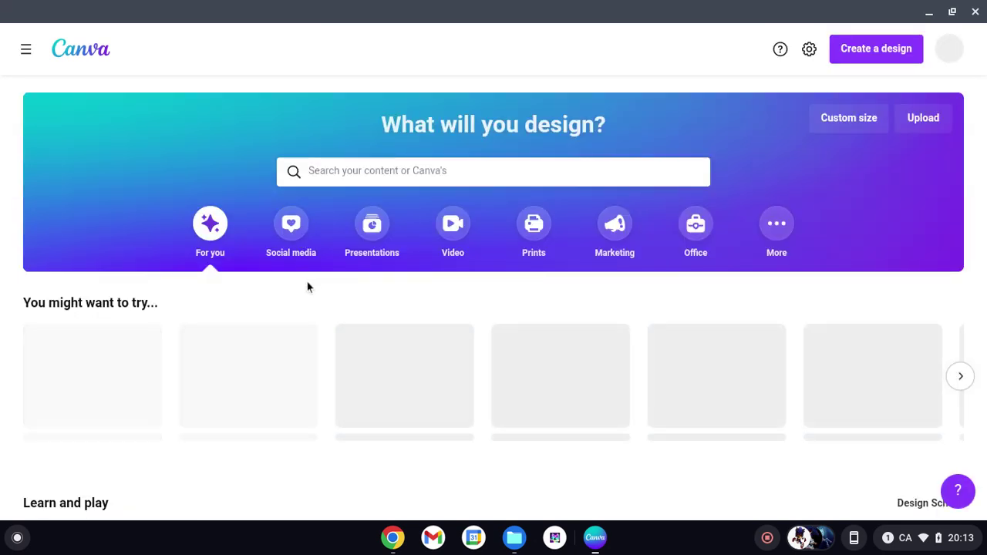
{"action": "scroll", "coordinate": [305, 282], "scroll_direction": "down", "scroll_amount": 3}
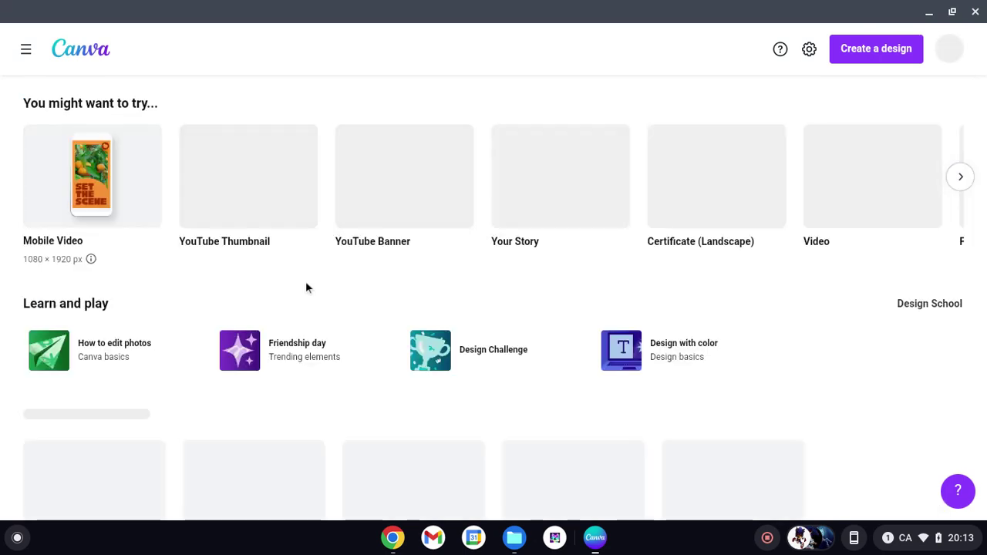
{"action": "scroll", "coordinate": [306, 288], "scroll_direction": "down", "scroll_amount": 2}
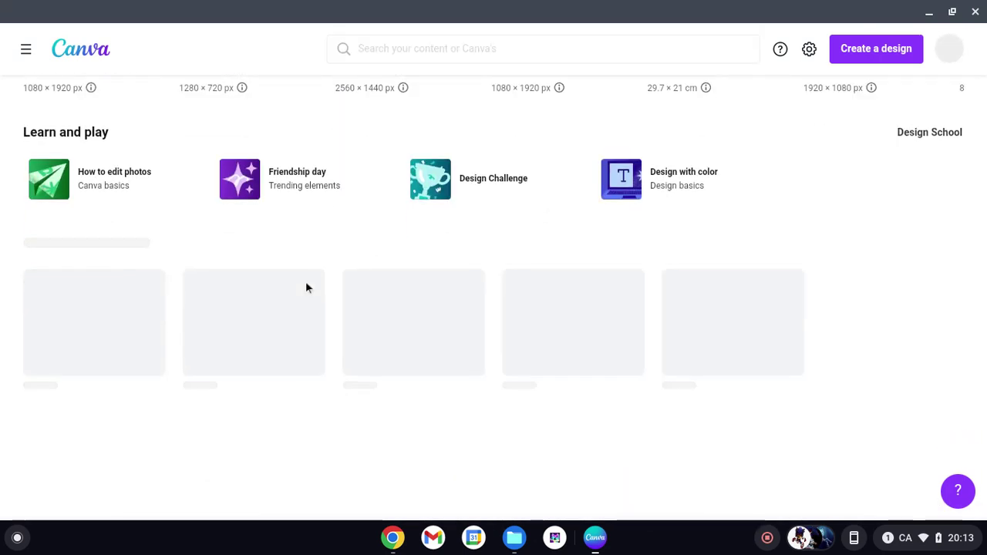